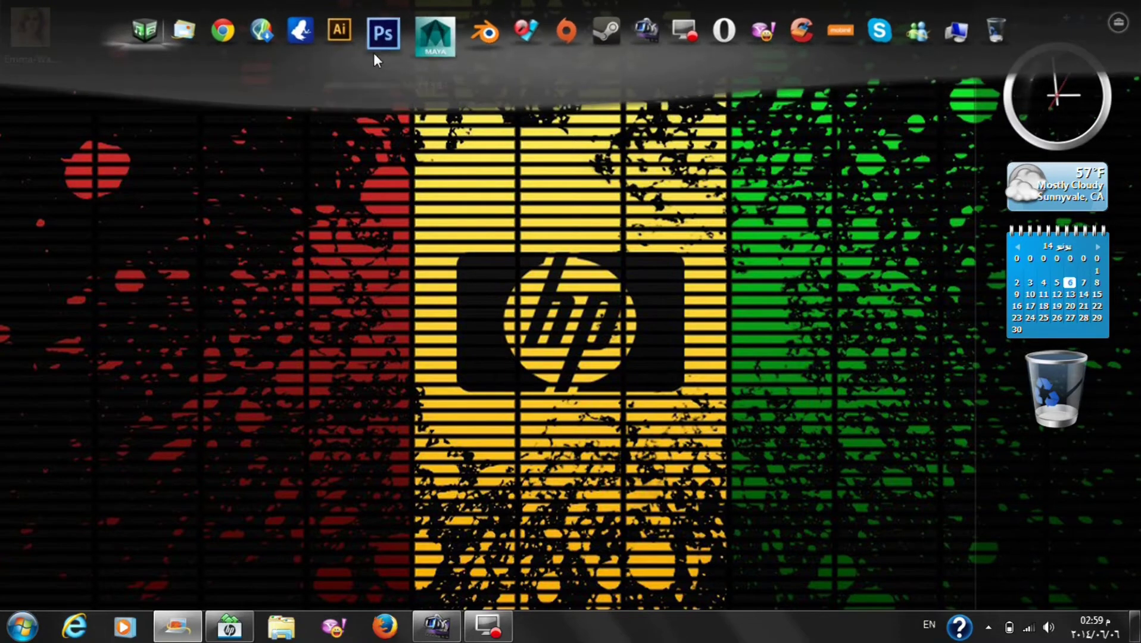
Launch Adobe Illustrator from the desktop dock and wait for its workspace to load
{"action": "left_click", "coordinate": [356, 54]}
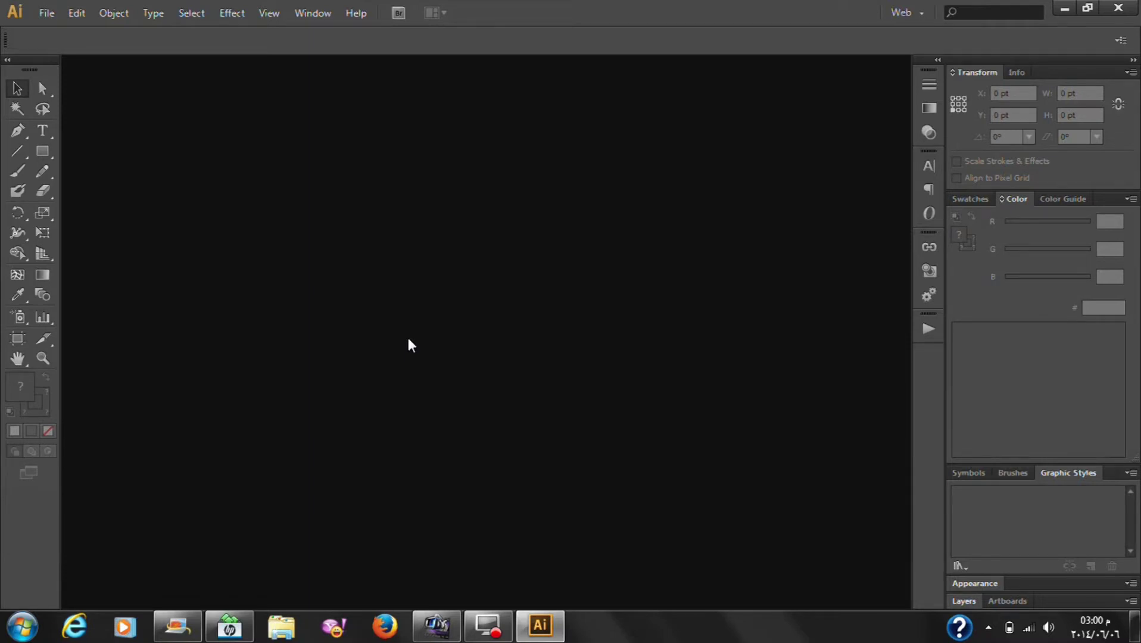
Create a new 1366 × 768 px document and drag the portrait photo onto the artboard
{"action": "key", "text": "ctrl+n"}
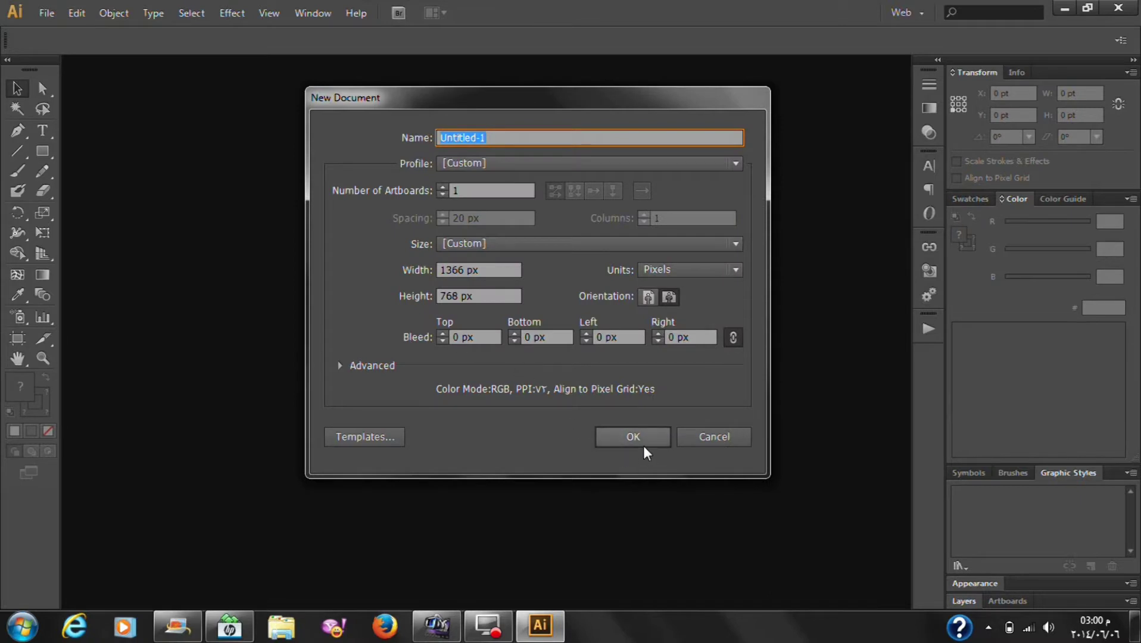
{"action": "left_click", "coordinate": [634, 441]}
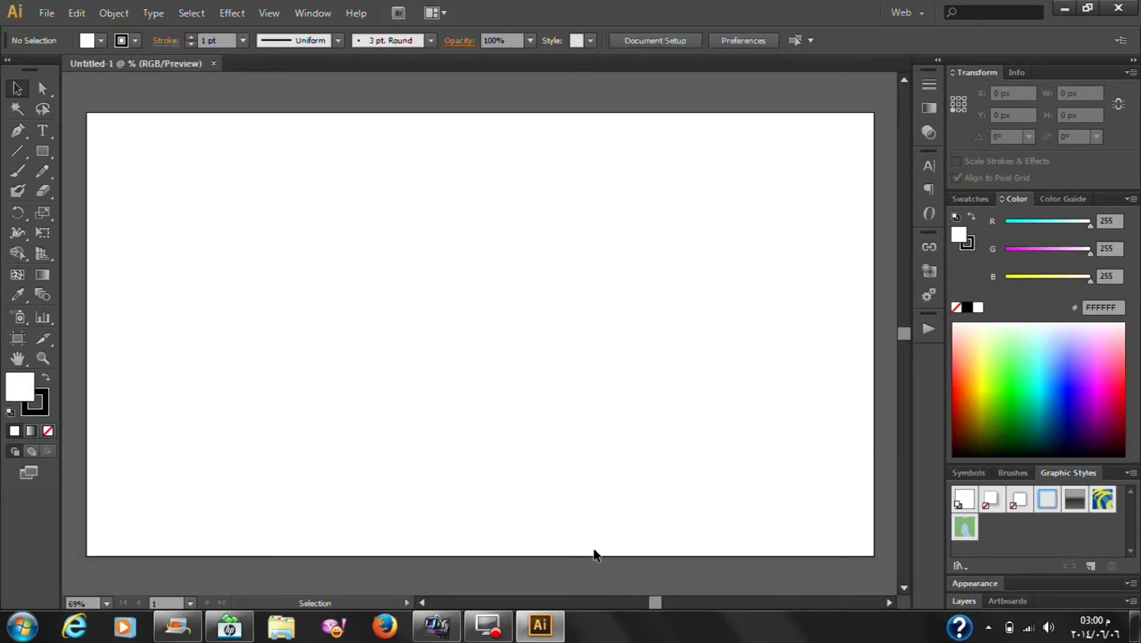
{"action": "left_click", "coordinate": [540, 625]}
{"action": "left_click_drag", "start_coordinate": [203, 170], "coordinate": [495, 287]}
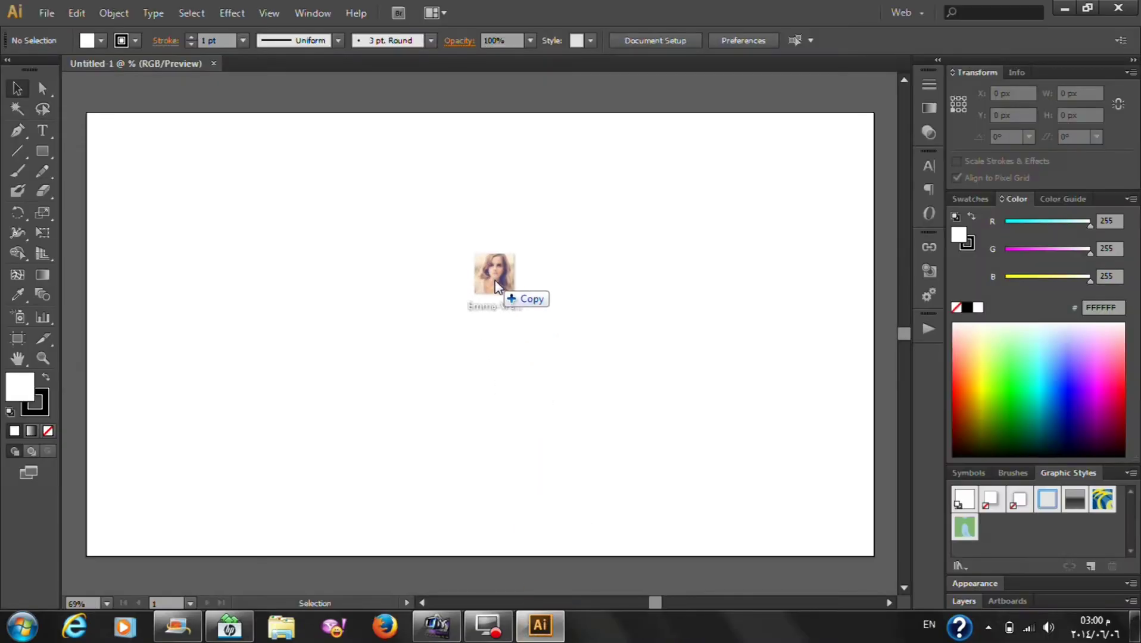
{"action": "mouse_move", "coordinate": [495, 287]}
{"action": "left_mouse_down"}
{"action": "mouse_move", "coordinate": [480, 326]}
{"action": "mouse_move", "coordinate": [520, 333]}
{"action": "left_mouse_up"}
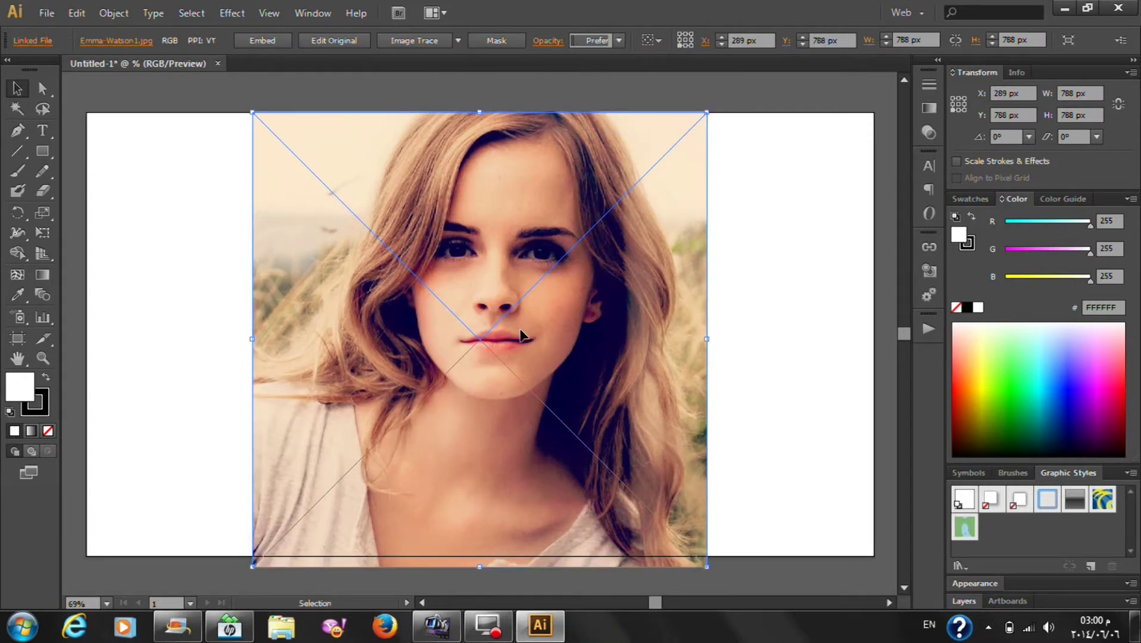
{"action": "left_click", "coordinate": [720, 300]}
Zoom in and start a Pen path at the forehead hairline, curving along the hair shadow
{"action": "key", "text": "p"}
{"action": "scroll", "coordinate": [516, 132], "scroll_direction": "up", "scroll_amount": 1, "text": "alt"}
{"action": "scroll", "coordinate": [536, 166], "scroll_direction": "up", "scroll_amount": 2, "text": "alt"}
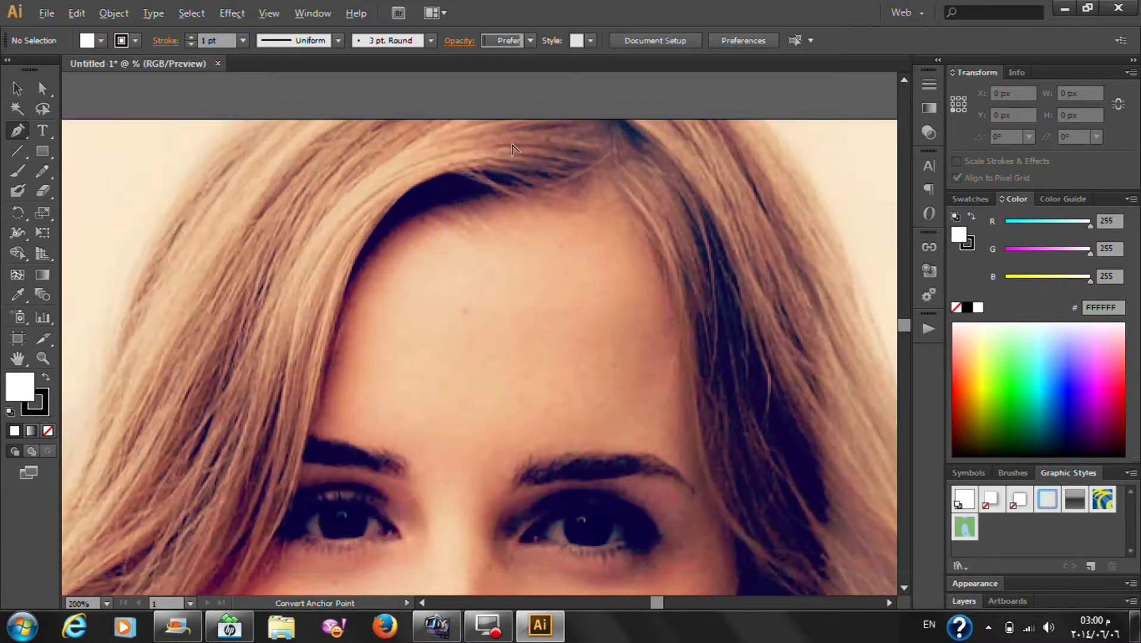
{"action": "scroll", "coordinate": [563, 196], "scroll_direction": "up", "scroll_amount": 1, "text": "alt"}
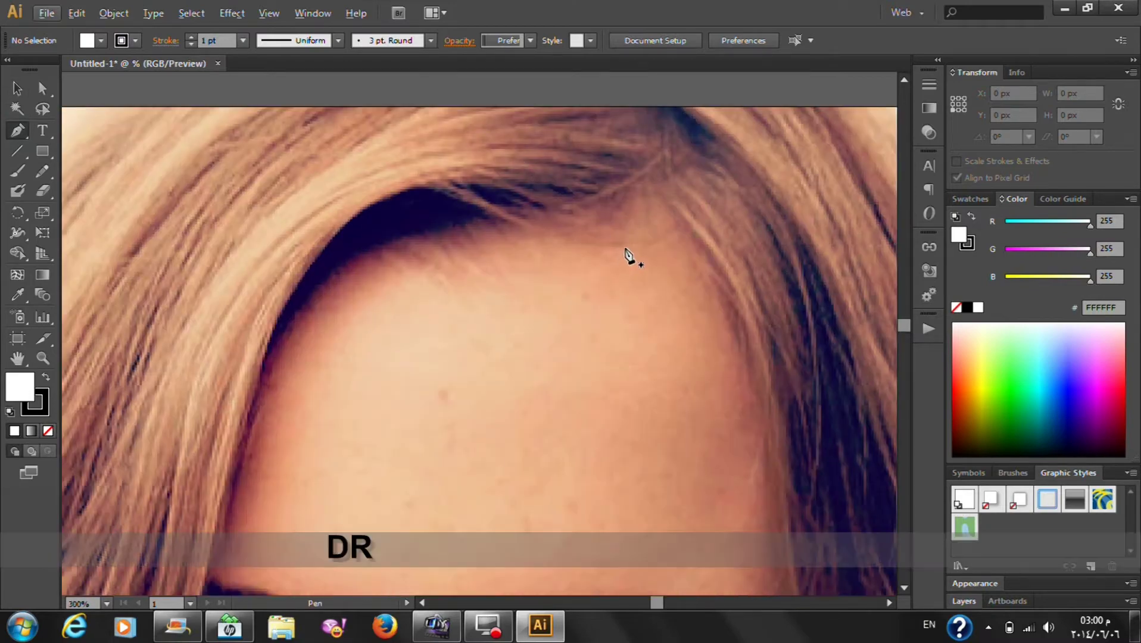
{"action": "left_click", "coordinate": [624, 247]}
{"action": "mouse_move", "coordinate": [417, 187]}
{"action": "left_mouse_down"}
{"action": "mouse_move", "coordinate": [382, 165]}
{"action": "mouse_move", "coordinate": [387, 184]}
{"action": "mouse_move", "coordinate": [435, 214]}
{"action": "left_mouse_up"}
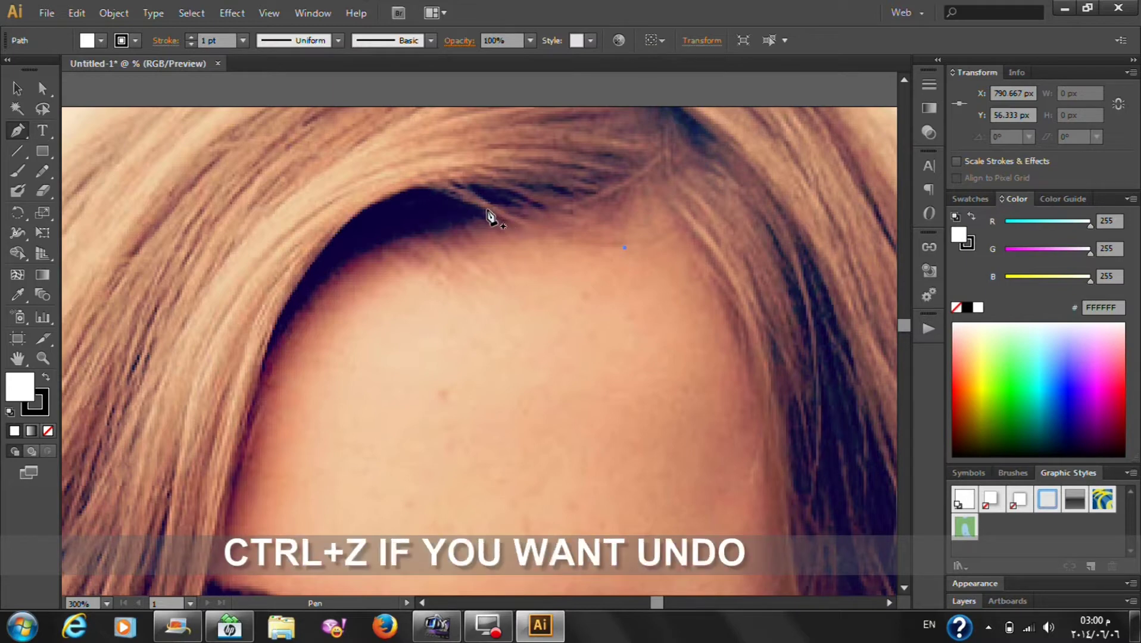
{"action": "left_click", "coordinate": [541, 249]}
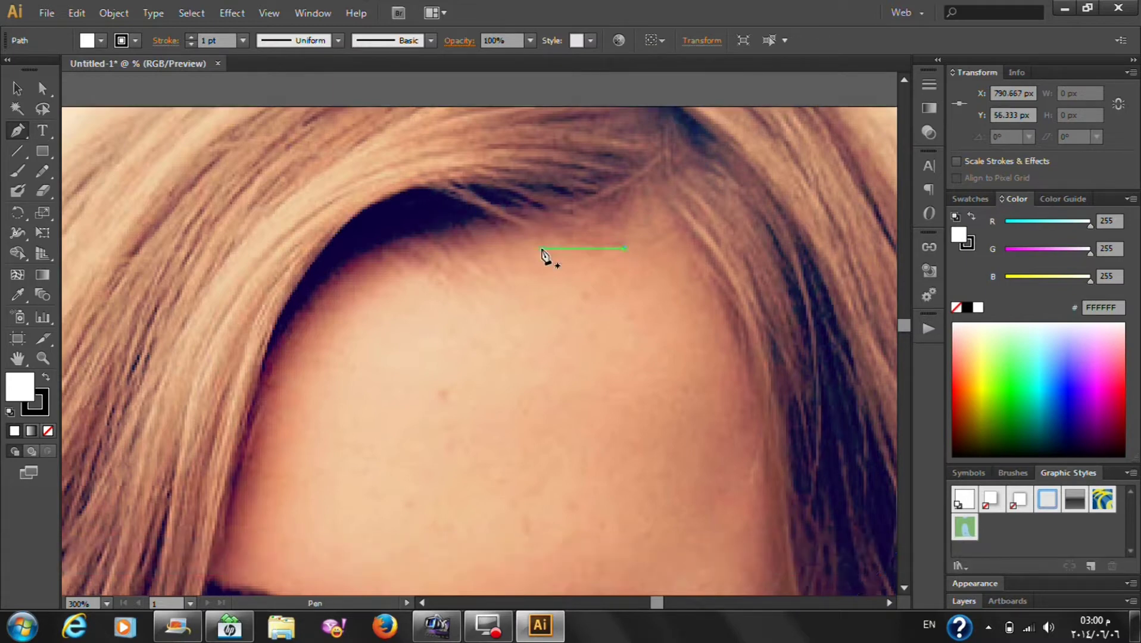
{"action": "key", "text": "ctrl+z"}
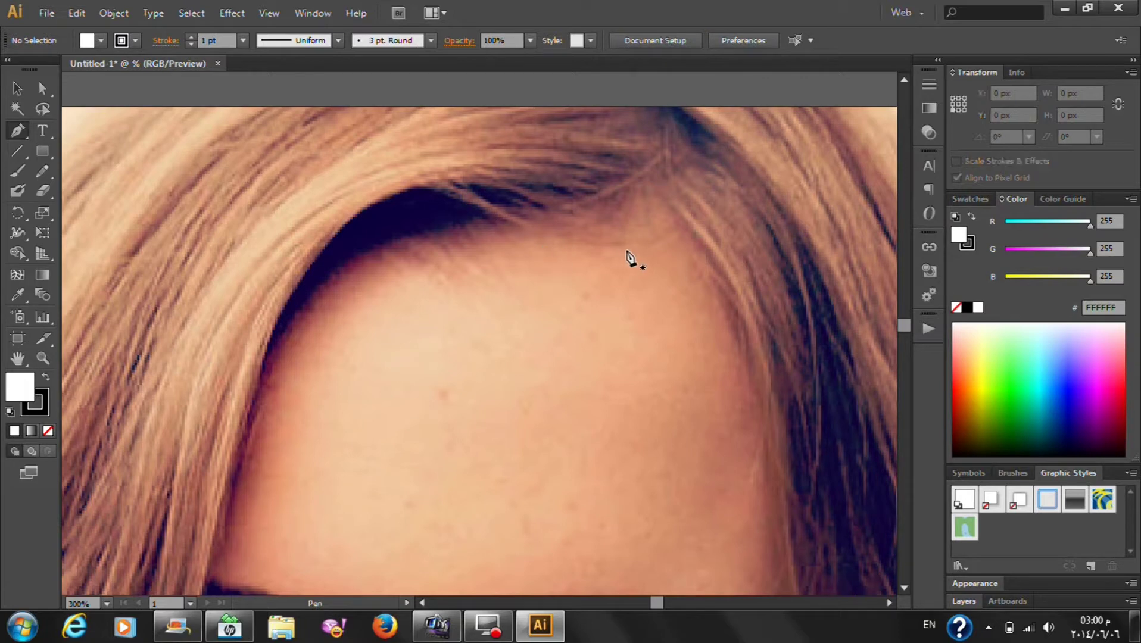
{"action": "left_click", "coordinate": [625, 250]}
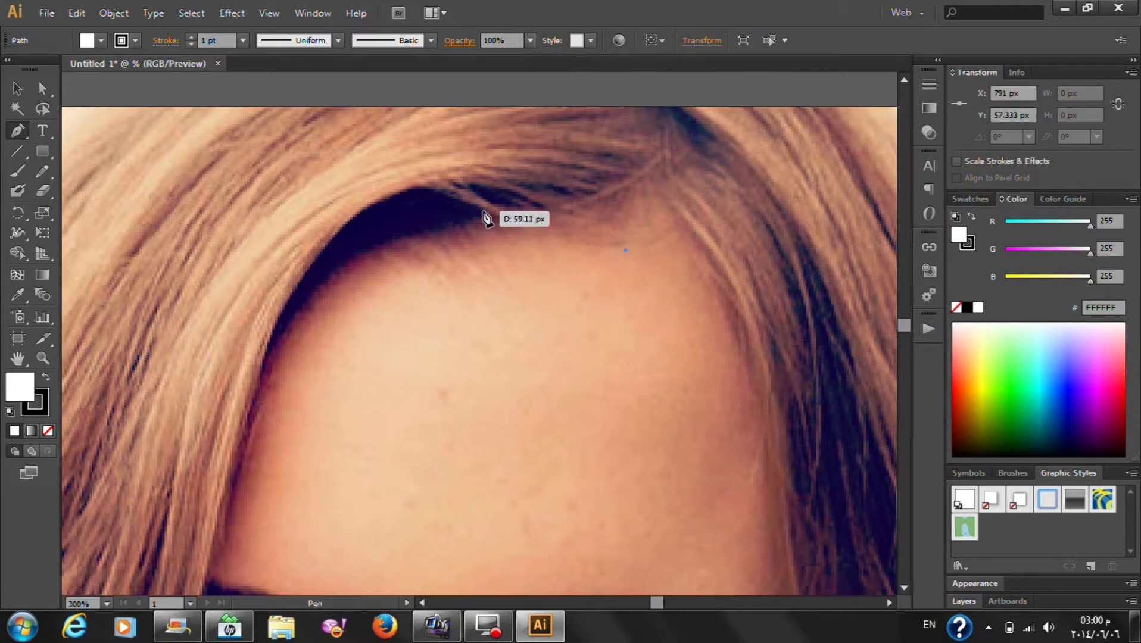
{"action": "mouse_move", "coordinate": [482, 206]}
{"action": "left_mouse_down"}
{"action": "mouse_move", "coordinate": [483, 190]}
{"action": "mouse_move", "coordinate": [471, 190]}
{"action": "left_mouse_up"}
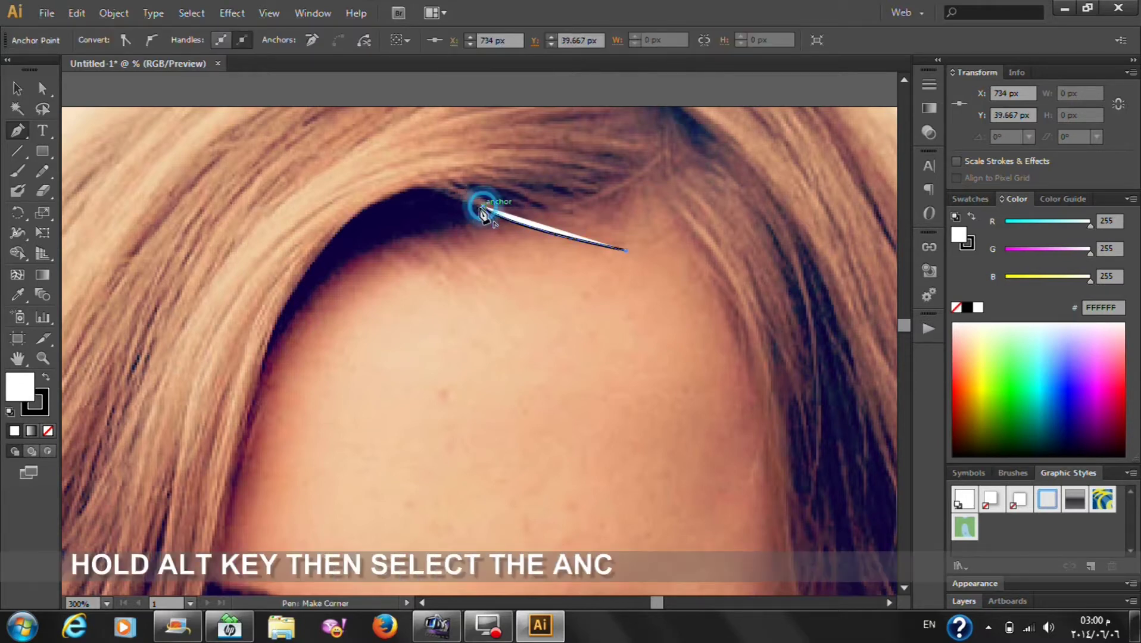
Set fill and stroke to None and extend the path along the hair's upper-left edge with corner anchors
{"action": "left_click", "coordinate": [48, 431]}
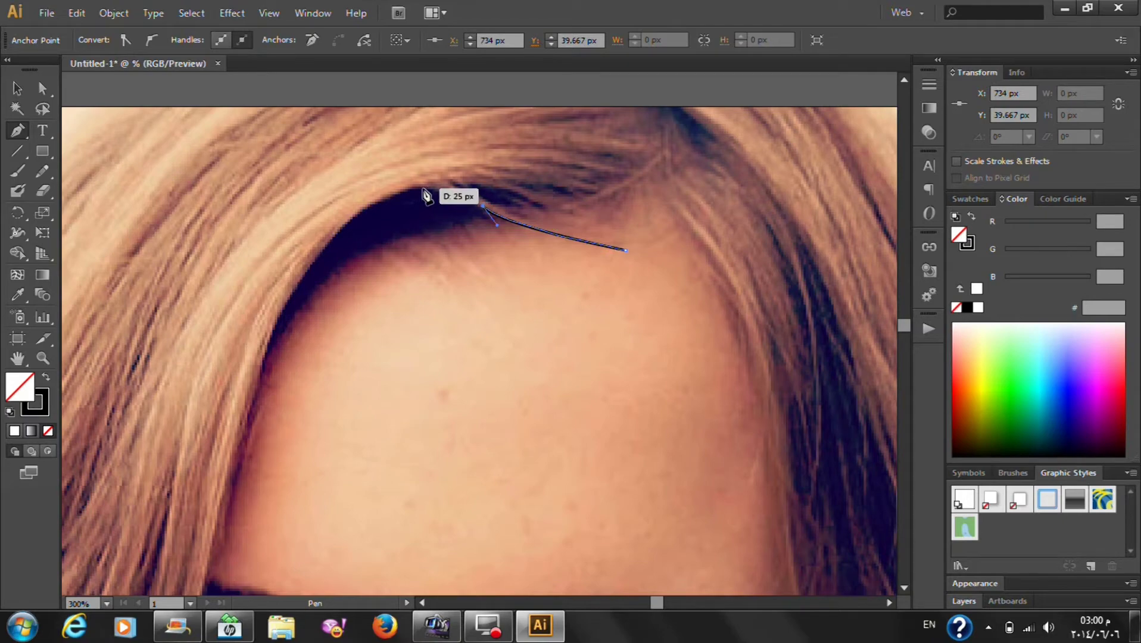
{"action": "left_click", "coordinate": [420, 188]}
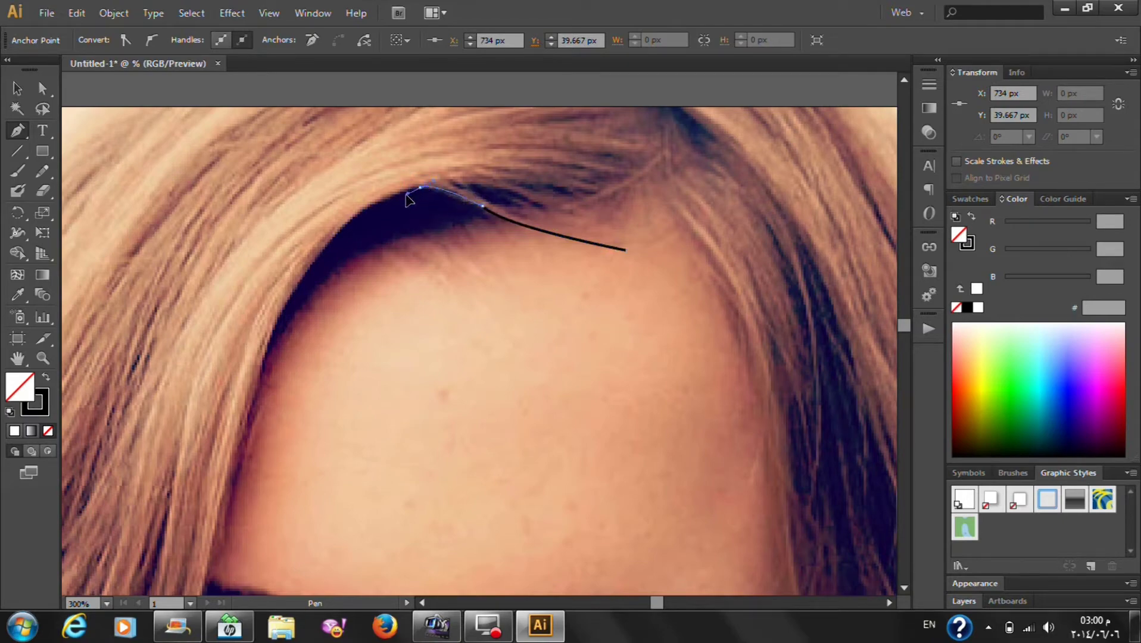
{"action": "left_click", "coordinate": [422, 188]}
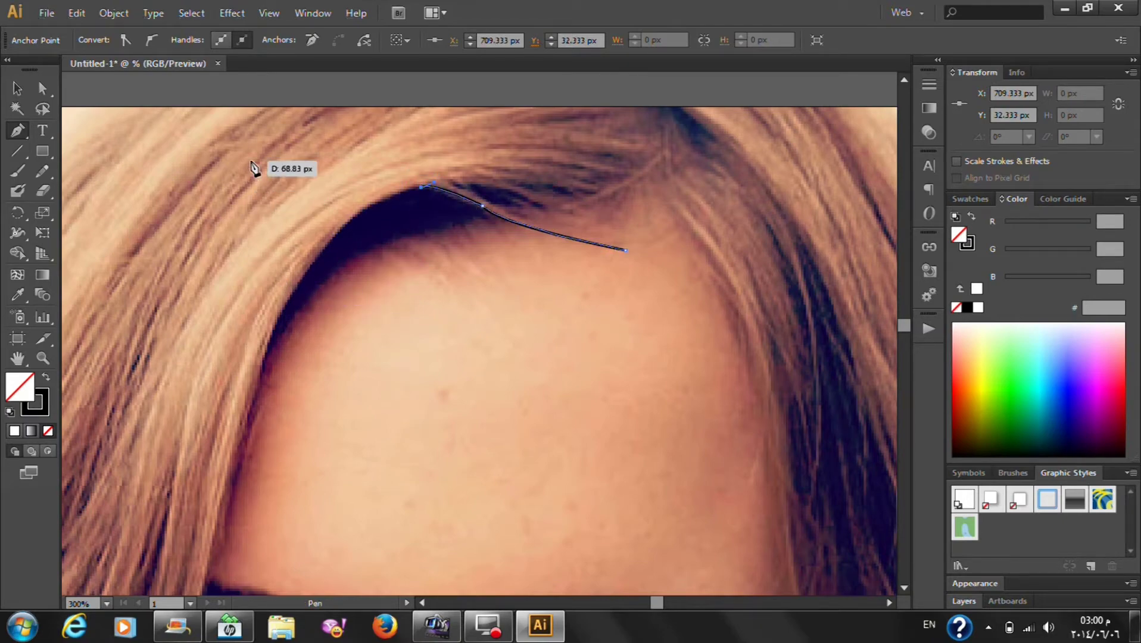
{"action": "scroll", "coordinate": [253, 169], "scroll_direction": "up", "scroll_amount": 2}
{"action": "scroll", "coordinate": [364, 193], "scroll_direction": "up", "scroll_amount": 1}
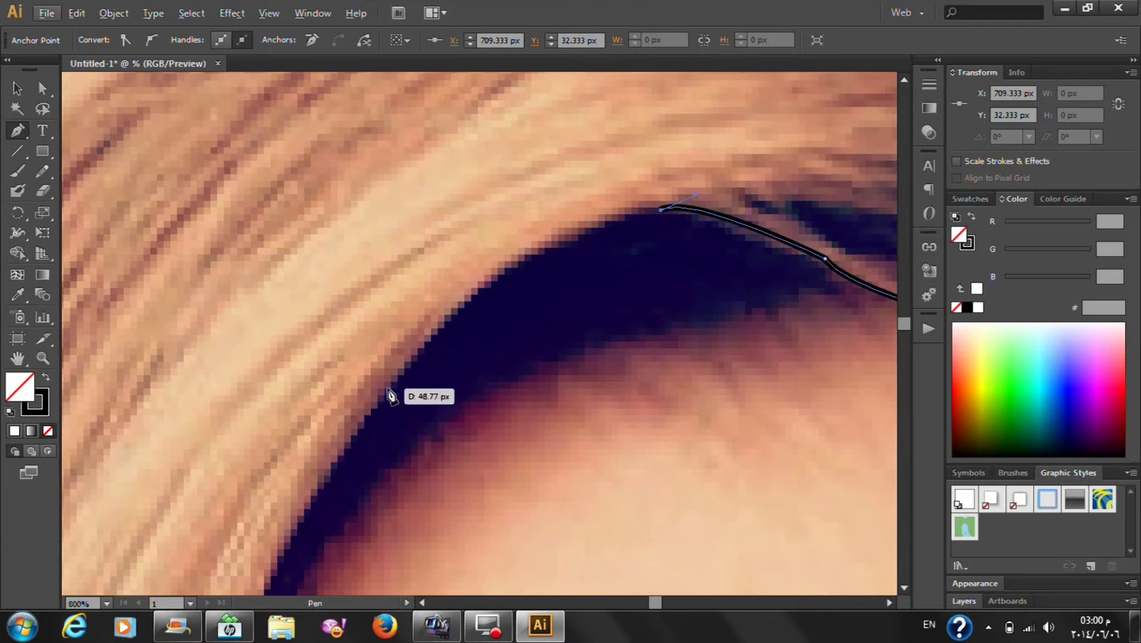
{"action": "mouse_move", "coordinate": [390, 391]}
{"action": "left_mouse_down"}
{"action": "mouse_move", "coordinate": [366, 470]}
{"action": "mouse_move", "coordinate": [292, 558]}
{"action": "left_mouse_up"}
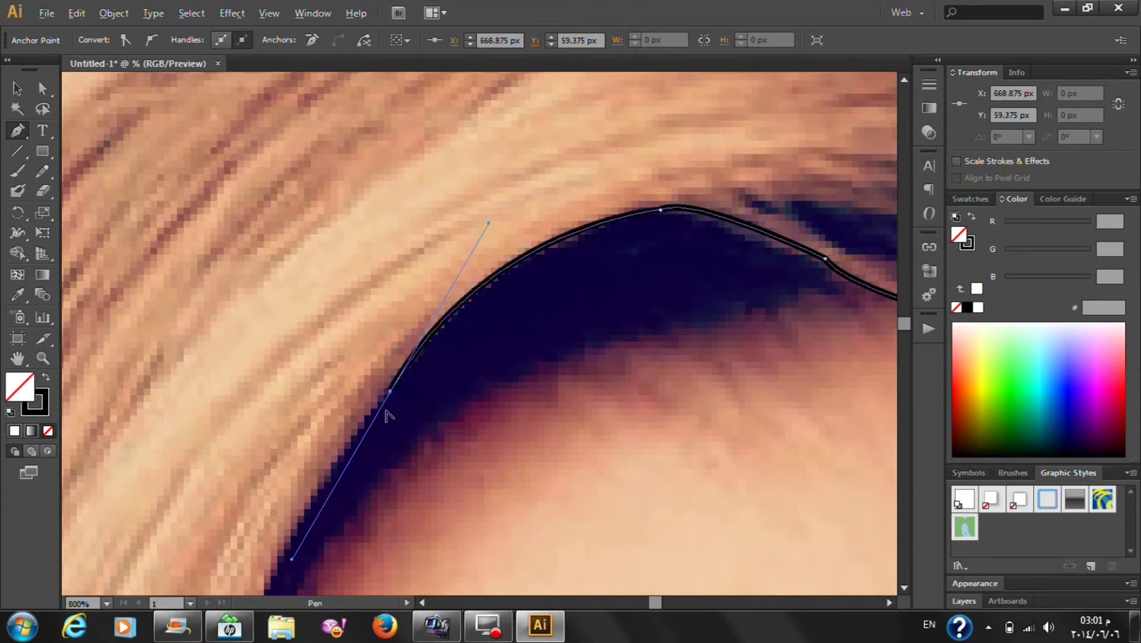
{"action": "left_click", "coordinate": [390, 391]}
{"action": "left_click", "coordinate": [34, 402]}
{"action": "left_click", "coordinate": [48, 431]}
Continue the path down the hair edge toward the eyebrow
{"action": "scroll", "coordinate": [266, 381], "scroll_direction": "down", "scroll_amount": 1}
{"action": "scroll", "coordinate": [267, 374], "scroll_direction": "down", "scroll_amount": 2}
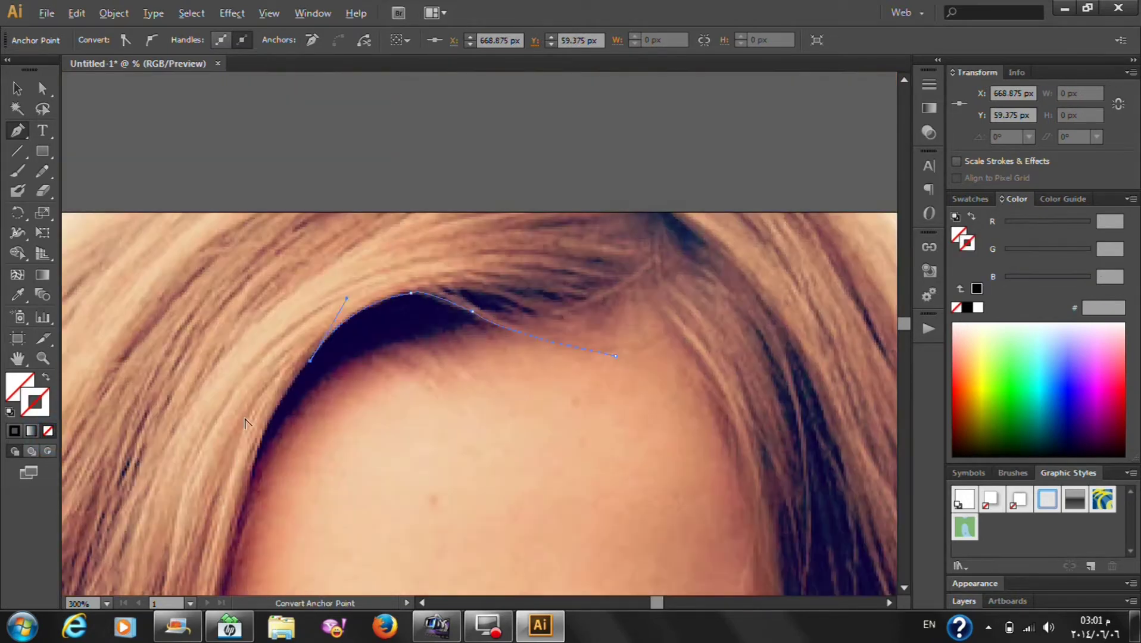
{"action": "scroll", "coordinate": [237, 482], "scroll_direction": "up", "scroll_amount": 2}
{"action": "scroll", "coordinate": [232, 389], "scroll_direction": "down", "scroll_amount": 1}
{"action": "mouse_move", "coordinate": [282, 446]}
{"action": "left_mouse_down"}
{"action": "mouse_move", "coordinate": [272, 590]}
{"action": "mouse_move", "coordinate": [254, 591]}
{"action": "left_mouse_up"}
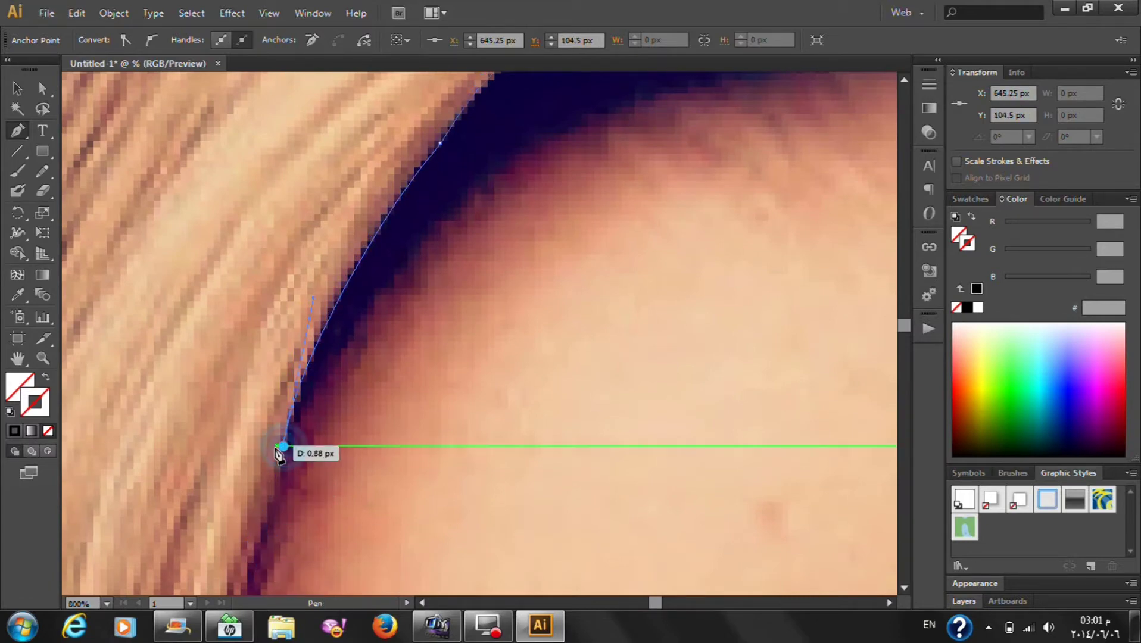
{"action": "scroll", "coordinate": [269, 453], "scroll_direction": "down", "scroll_amount": 4, "text": "alt"}
{"action": "scroll", "coordinate": [269, 454], "scroll_direction": "up", "scroll_amount": 1, "text": "alt"}
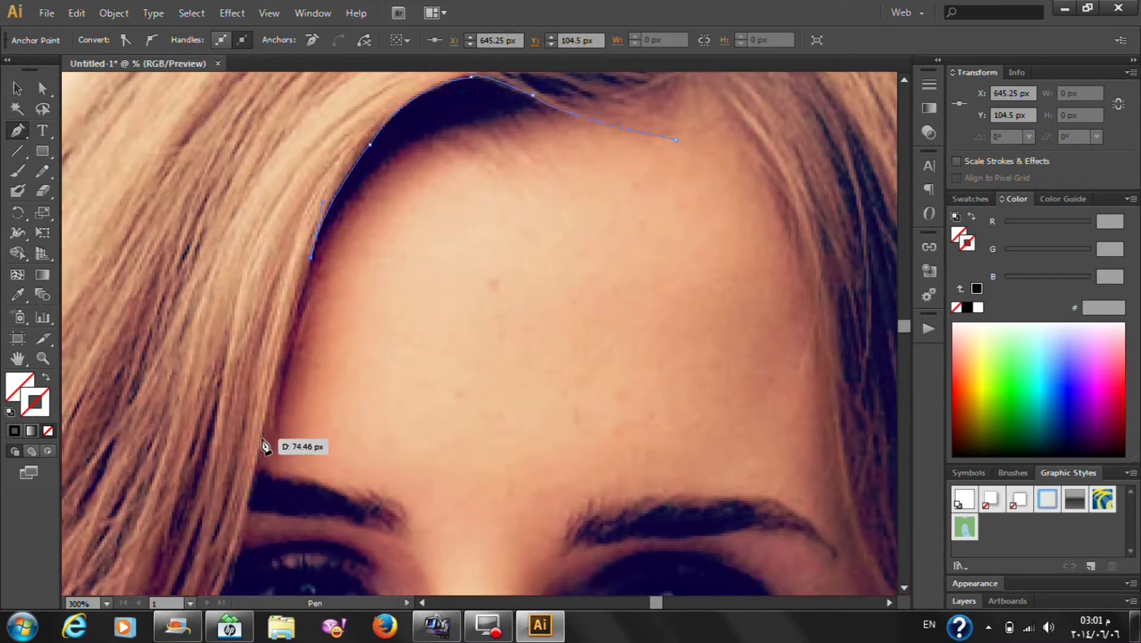
{"action": "left_click", "coordinate": [262, 440]}
{"action": "left_click", "coordinate": [253, 501]}
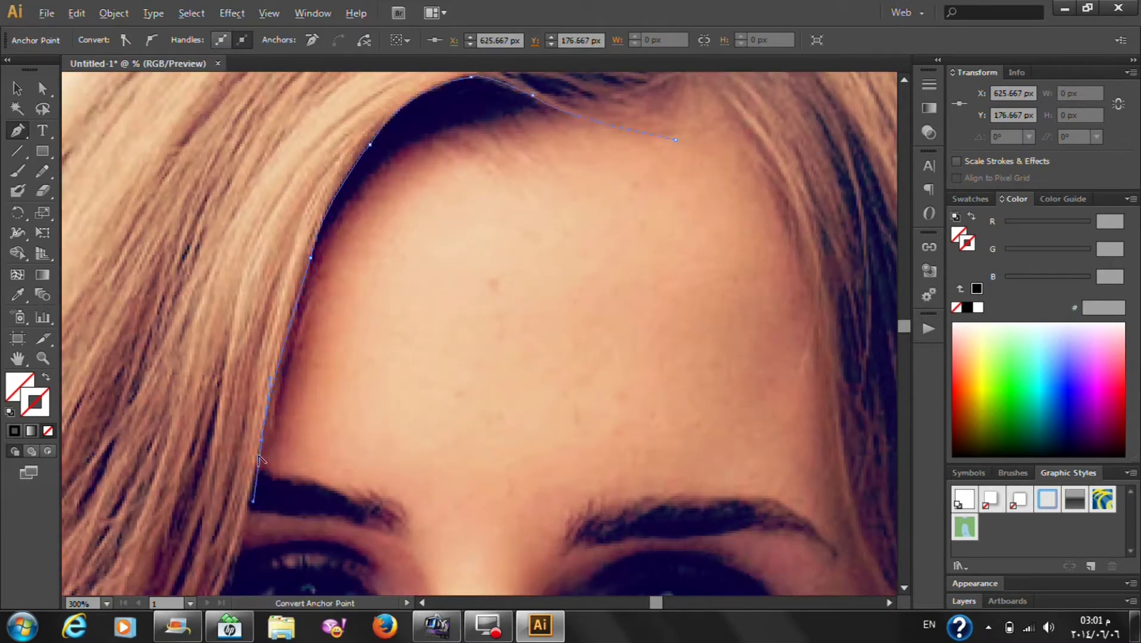
{"action": "scroll", "coordinate": [263, 440], "scroll_direction": "down", "scroll_amount": 1, "text": "alt"}
{"action": "scroll", "coordinate": [262, 439], "scroll_direction": "down", "scroll_amount": 3, "text": "alt"}
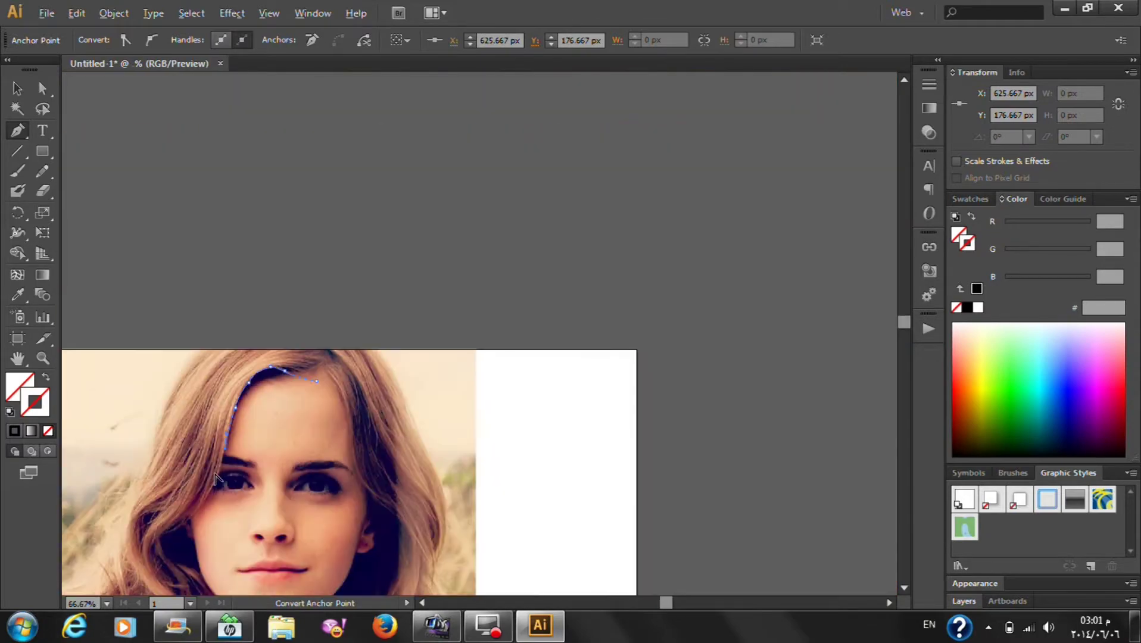
{"action": "scroll", "coordinate": [167, 538], "scroll_direction": "up", "scroll_amount": 4, "text": "alt"}
{"action": "scroll", "coordinate": [167, 537], "scroll_direction": "up", "scroll_amount": 1, "text": "alt"}
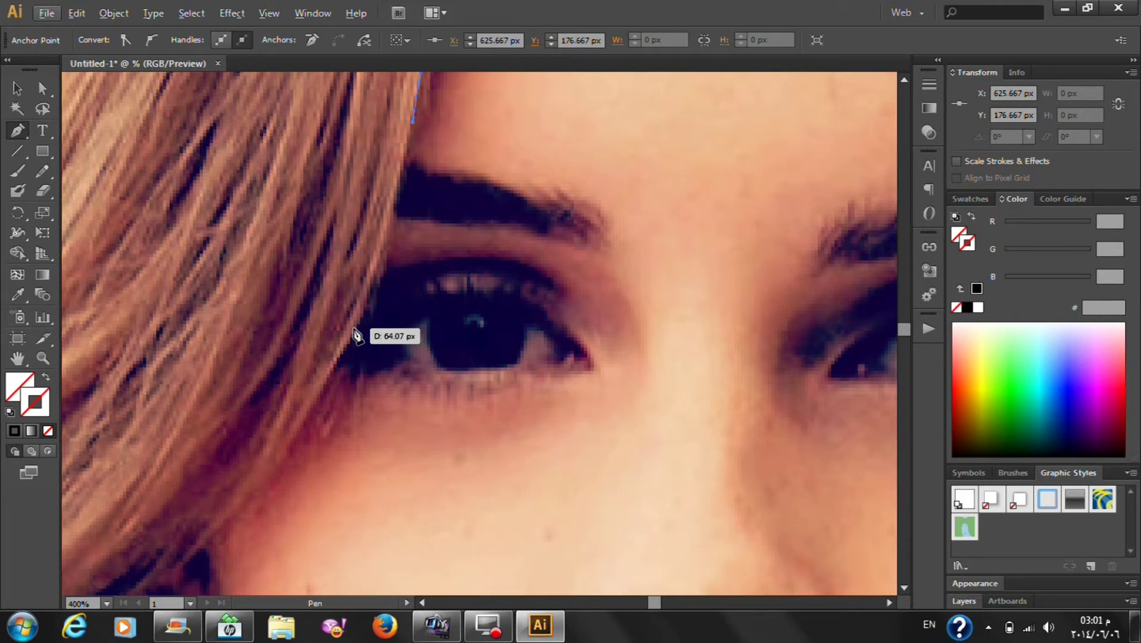
Curve the path past the left eye with a corner anchor and down onto the cheek
{"action": "left_click_drag", "start_coordinate": [355, 334], "coordinate": [331, 359]}
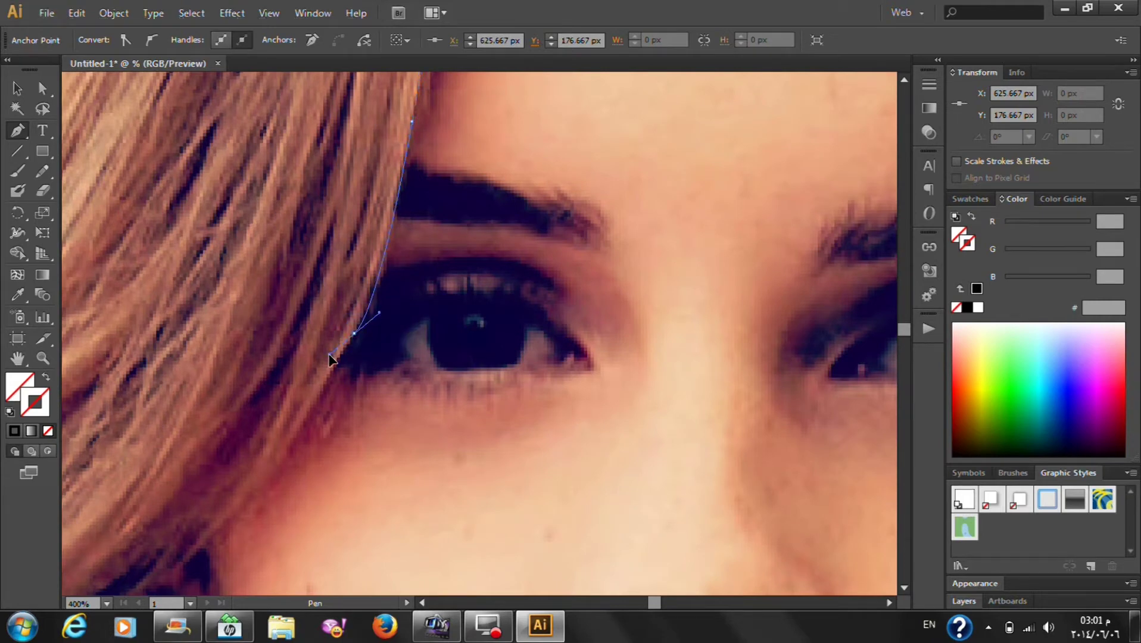
{"action": "left_click", "coordinate": [354, 340], "text": "alt"}
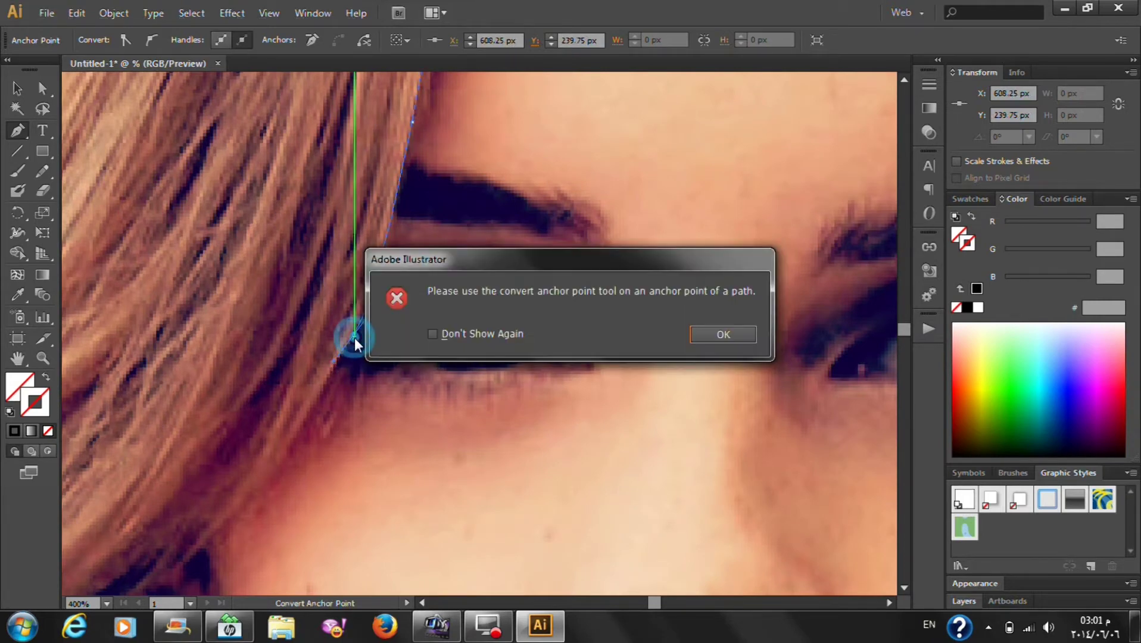
{"action": "left_click", "coordinate": [706, 332]}
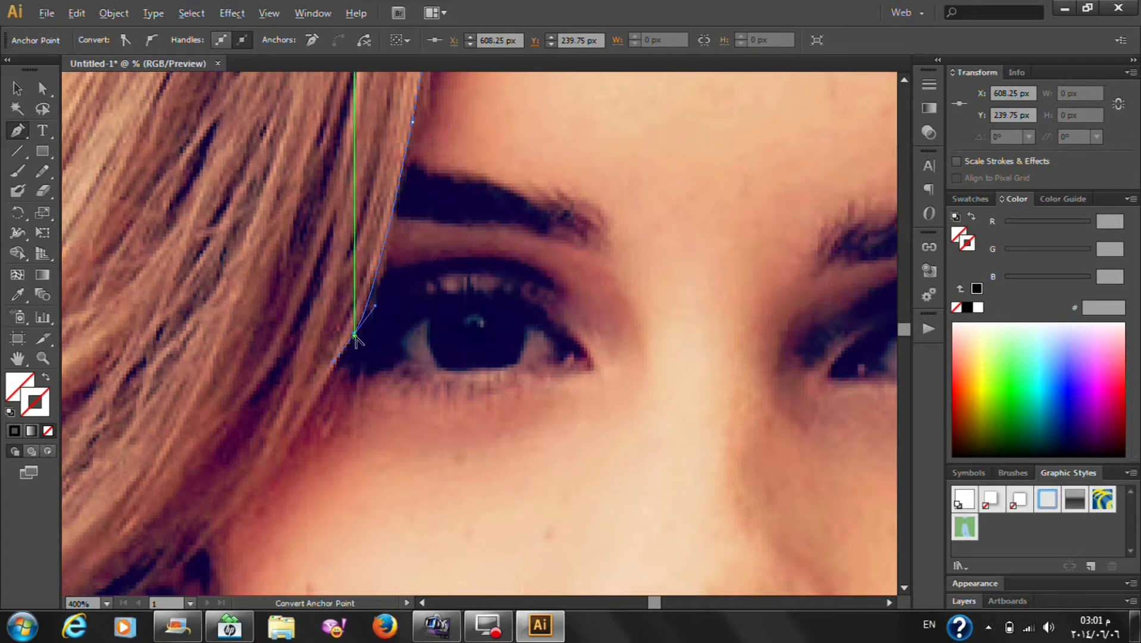
{"action": "left_click", "coordinate": [356, 340], "text": "alt"}
{"action": "left_click", "coordinate": [708, 333]}
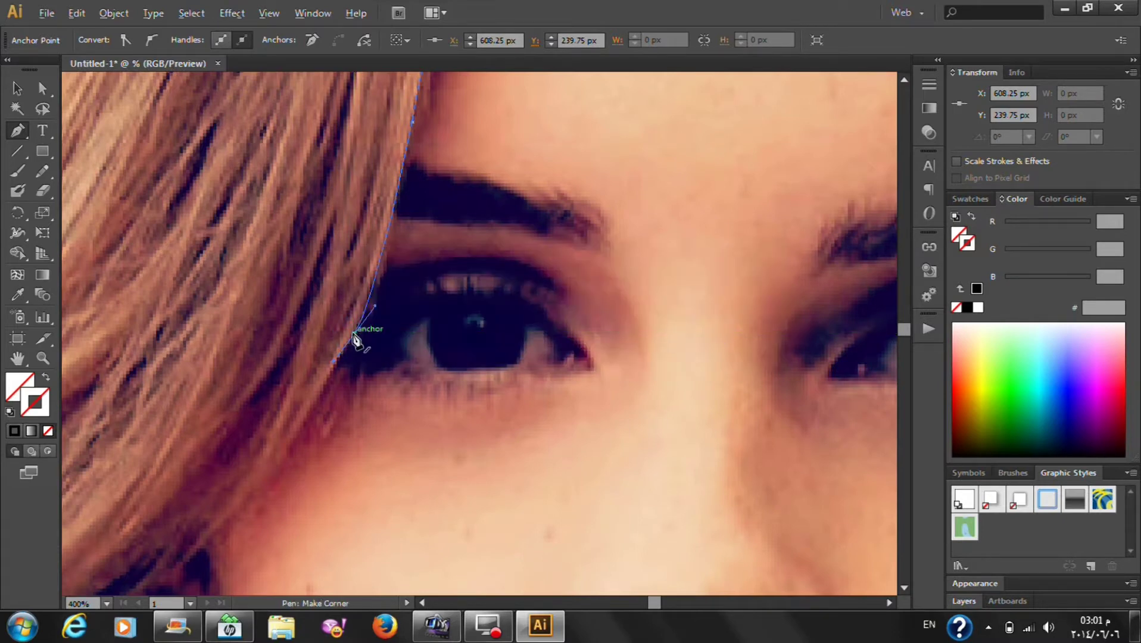
{"action": "left_click", "coordinate": [355, 333], "text": "alt"}
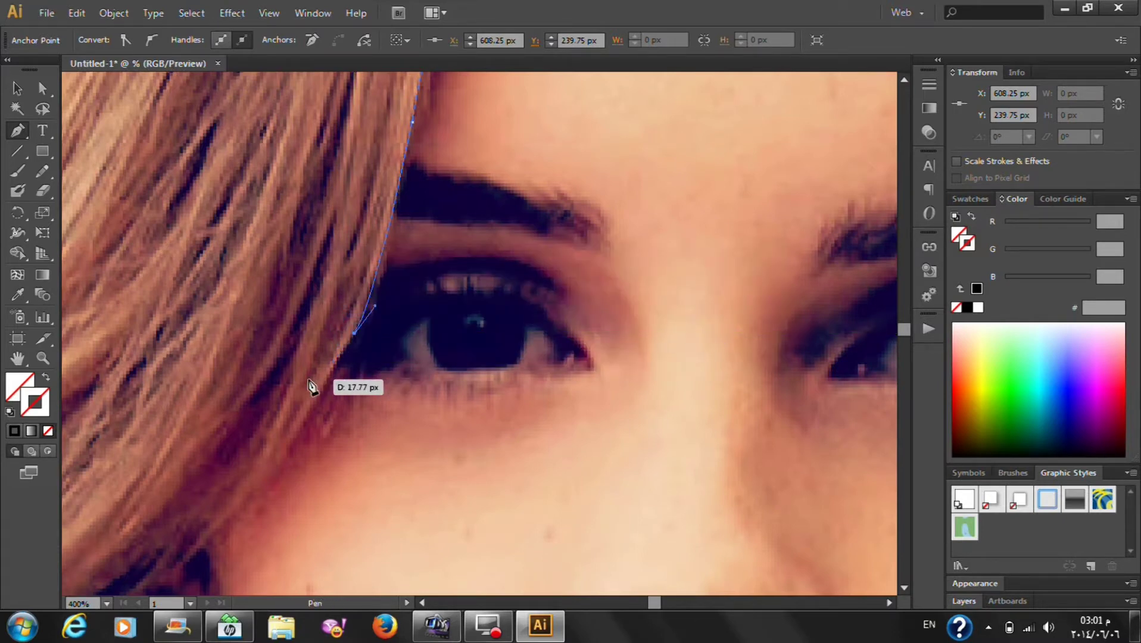
{"action": "scroll", "coordinate": [311, 387], "scroll_direction": "down", "scroll_amount": 4, "text": "alt"}
{"action": "scroll", "coordinate": [312, 390], "scroll_direction": "up", "scroll_amount": 2, "text": "alt"}
{"action": "scroll", "coordinate": [312, 392], "scroll_direction": "up", "scroll_amount": 2, "text": "alt"}
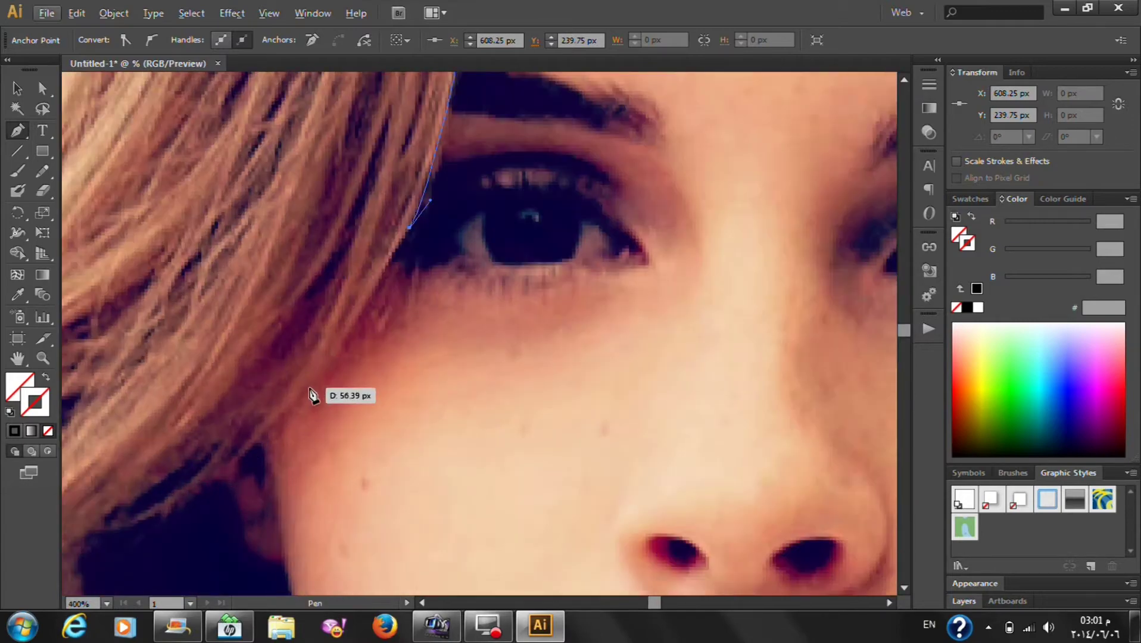
{"action": "left_click_drag", "start_coordinate": [307, 390], "coordinate": [269, 419]}
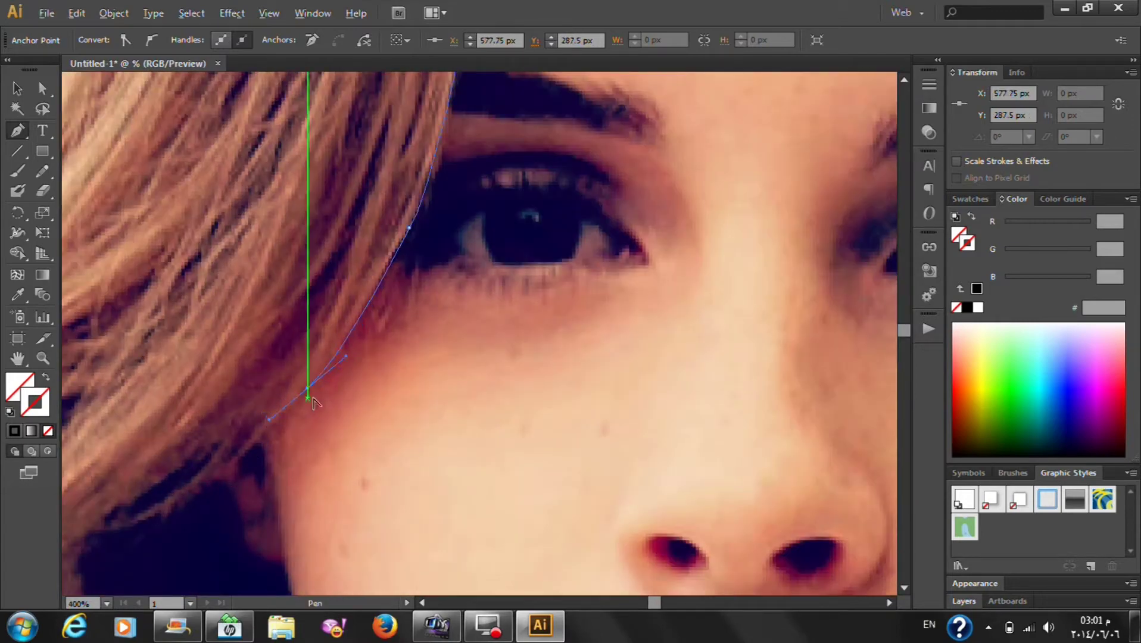
{"action": "scroll", "coordinate": [273, 411], "scroll_direction": "down", "scroll_amount": 4, "text": "alt"}
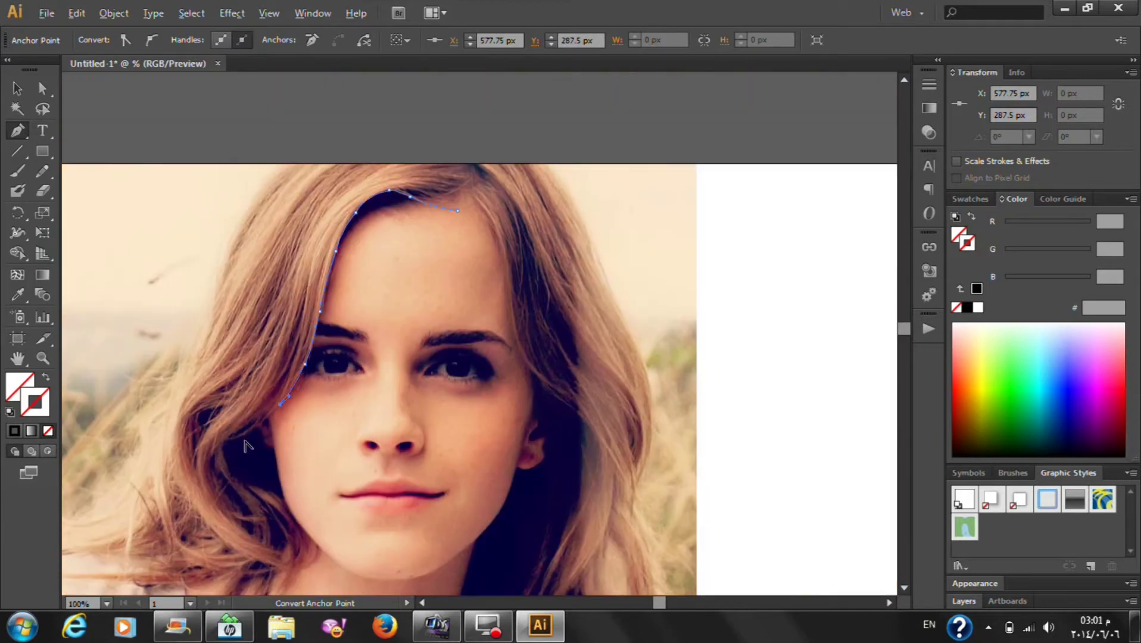
Trace the hair edge beside the cheek and along the dark shadow's lower edge with corner points
{"action": "scroll", "coordinate": [247, 445], "scroll_direction": "up", "scroll_amount": 3, "text": "alt"}
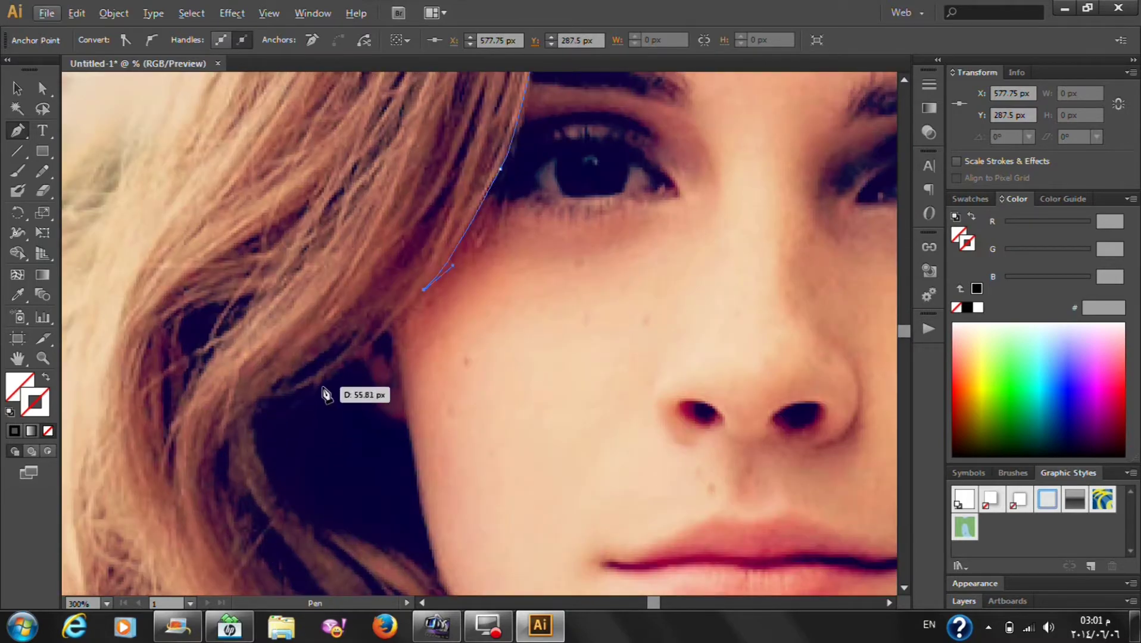
{"action": "left_click_drag", "start_coordinate": [321, 383], "coordinate": [298, 395]}
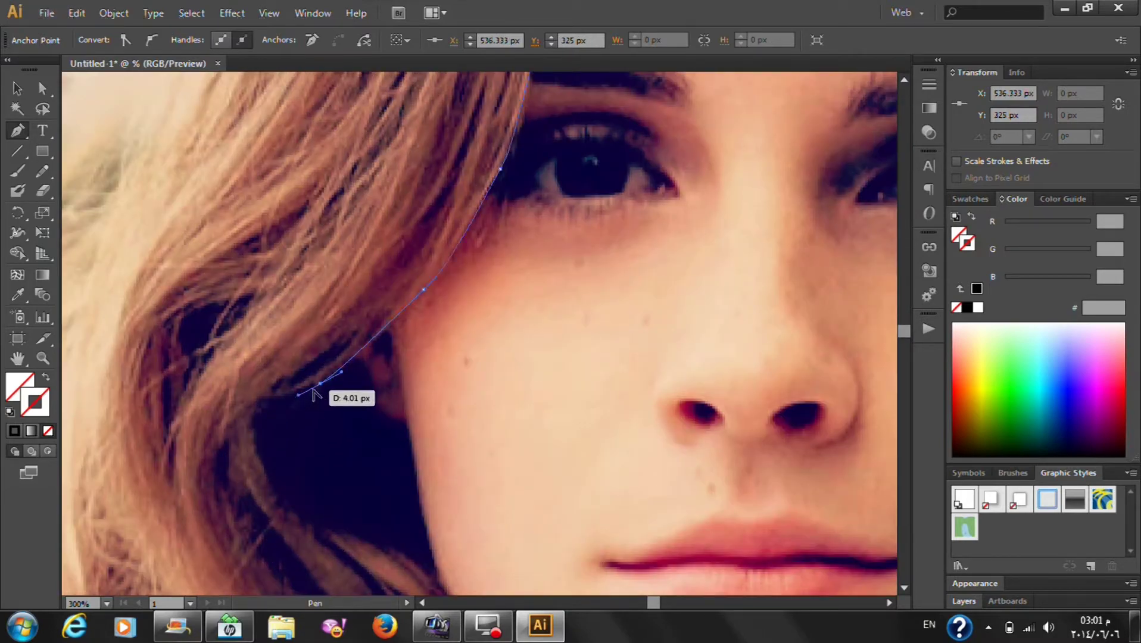
{"action": "left_click", "coordinate": [319, 384]}
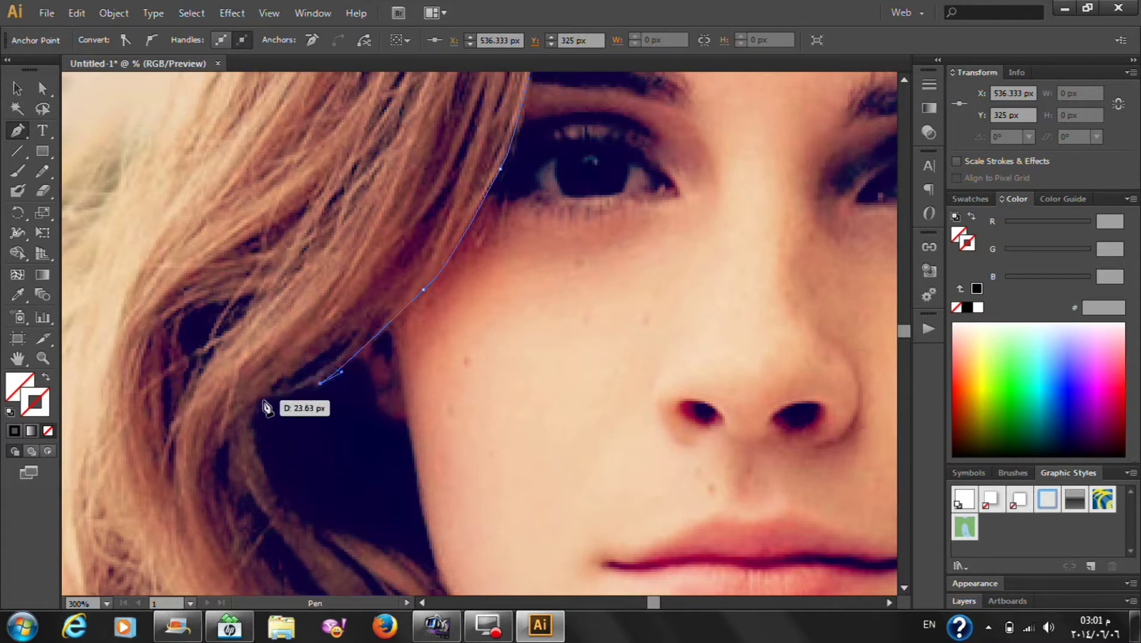
{"action": "mouse_move", "coordinate": [264, 406]}
{"action": "left_mouse_down"}
{"action": "mouse_move", "coordinate": [250, 394]}
{"action": "mouse_move", "coordinate": [255, 403]}
{"action": "left_mouse_up"}
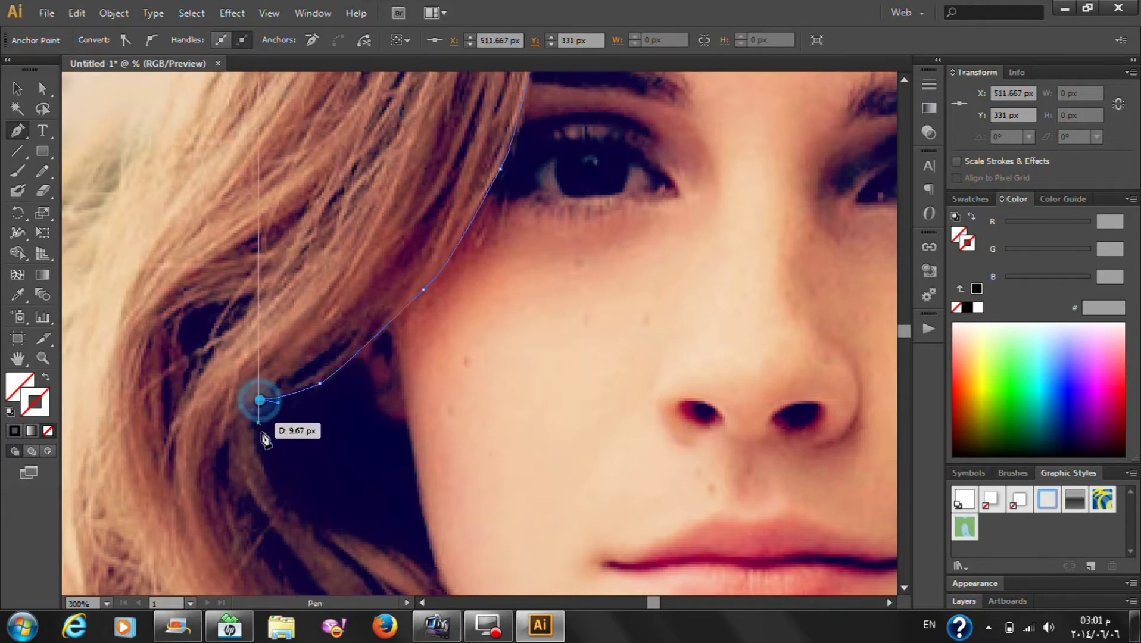
{"action": "scroll", "coordinate": [261, 428], "scroll_direction": "down", "scroll_amount": 2}
{"action": "scroll", "coordinate": [256, 433], "scroll_direction": "down", "scroll_amount": 1}
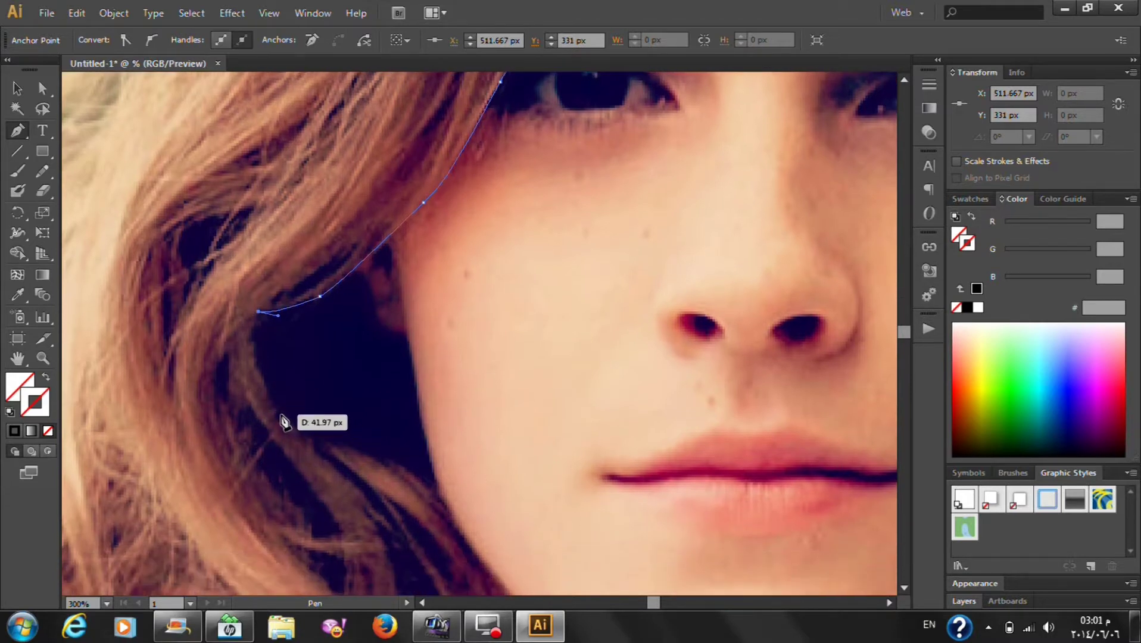
{"action": "left_click_drag", "start_coordinate": [275, 411], "coordinate": [308, 457]}
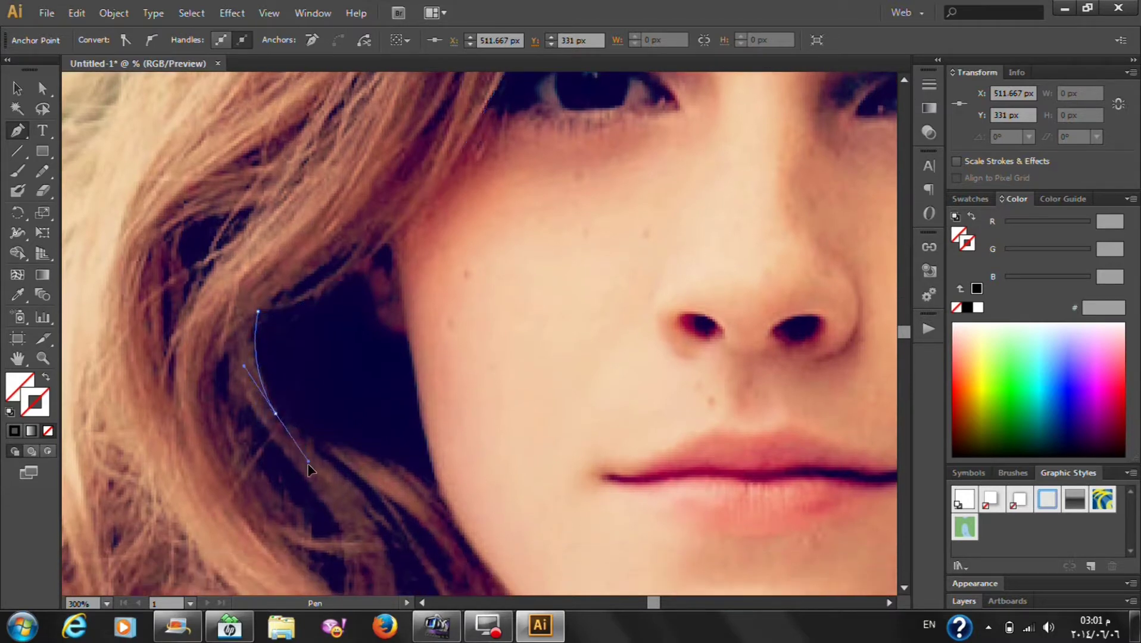
{"action": "left_click", "coordinate": [277, 413]}
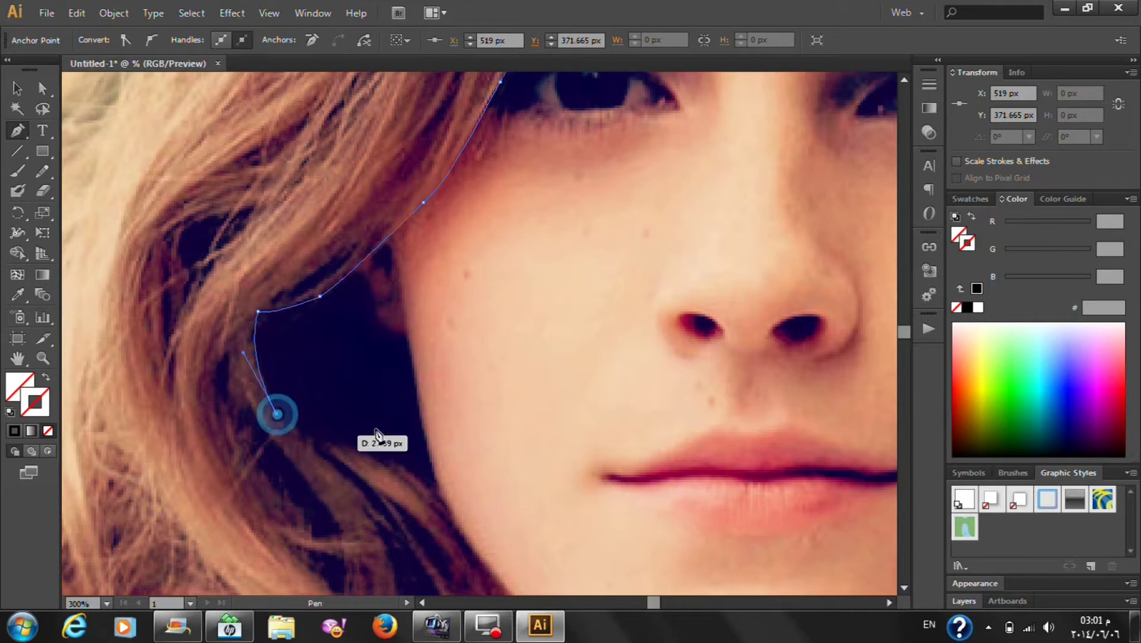
{"action": "scroll", "coordinate": [377, 435], "scroll_direction": "down", "scroll_amount": 2}
{"action": "mouse_move", "coordinate": [387, 396]}
{"action": "left_mouse_down"}
{"action": "mouse_move", "coordinate": [394, 417]}
{"action": "mouse_move", "coordinate": [393, 406]}
{"action": "left_mouse_up"}
{"action": "left_click", "coordinate": [387, 397]}
{"action": "left_click", "coordinate": [436, 423]}
{"action": "left_click", "coordinate": [437, 422]}
Extend the outline along the jawline hair edge to where the hair meets the neck
{"action": "scroll", "coordinate": [507, 451], "scroll_direction": "down", "scroll_amount": 2}
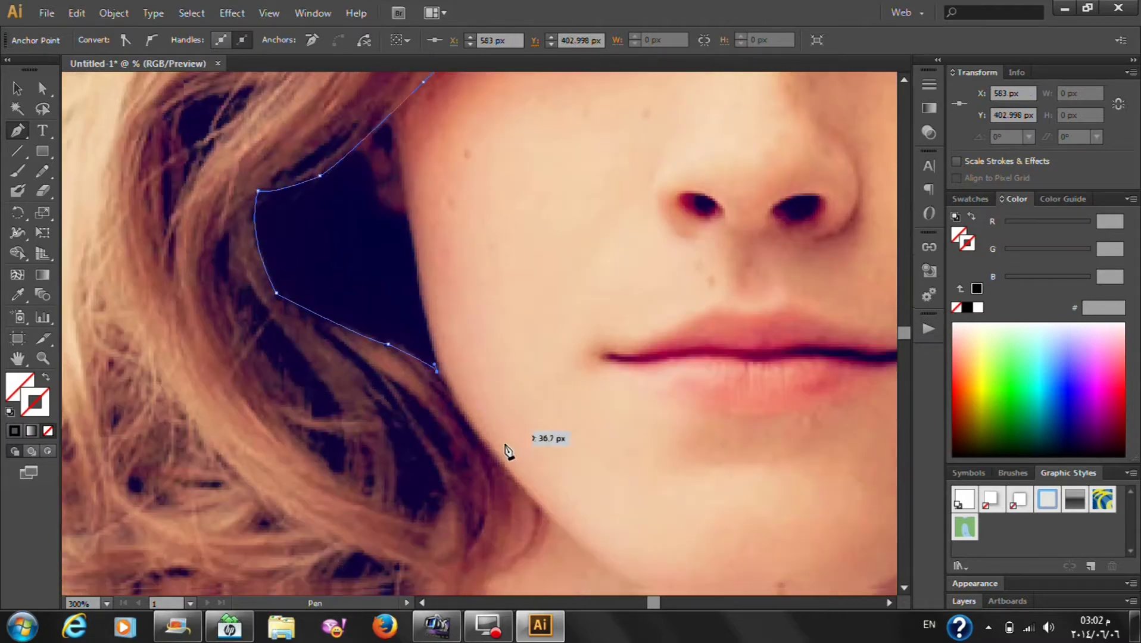
{"action": "scroll", "coordinate": [508, 452], "scroll_direction": "down", "scroll_amount": 2}
{"action": "left_click_drag", "start_coordinate": [519, 428], "coordinate": [539, 439]}
{"action": "left_click", "coordinate": [518, 428]}
{"action": "scroll", "coordinate": [548, 459], "scroll_direction": "down", "scroll_amount": 3}
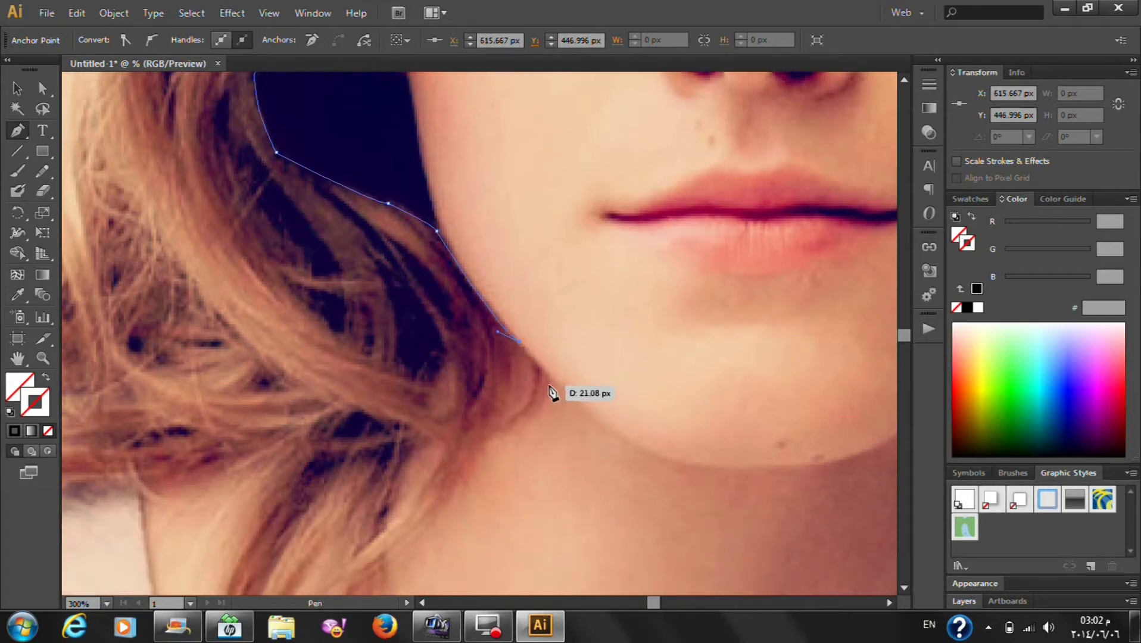
{"action": "left_click", "coordinate": [549, 378]}
{"action": "left_click_drag", "start_coordinate": [483, 439], "coordinate": [445, 452]}
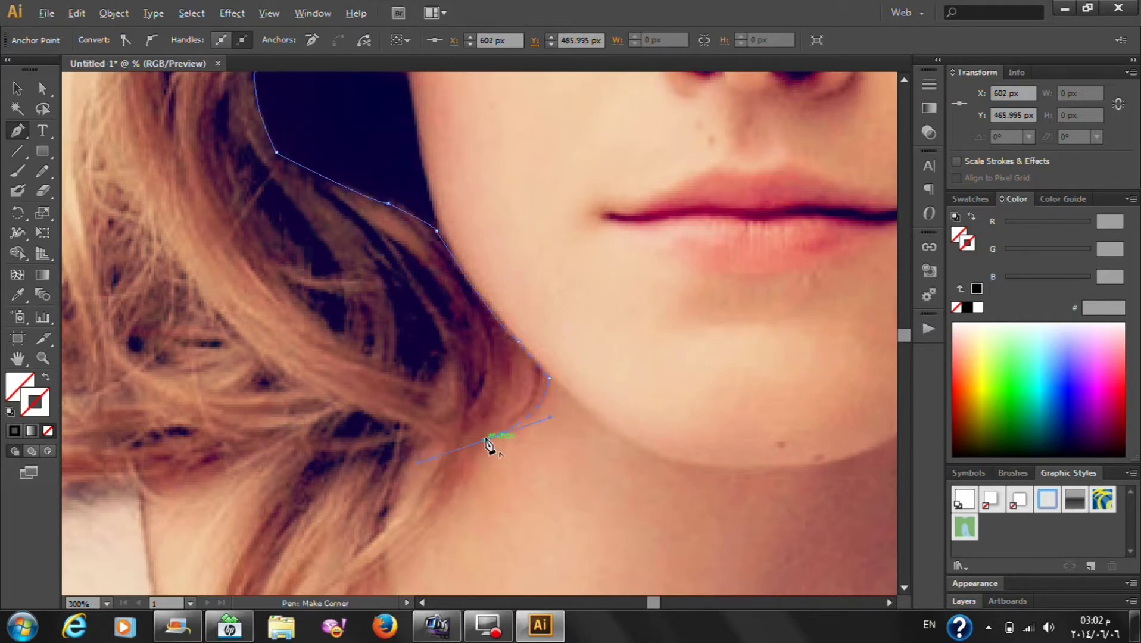
Continue the outline lower down the neck, ending on a sharp corner
{"action": "scroll", "coordinate": [483, 438], "scroll_direction": "up", "scroll_amount": 2}
{"action": "scroll", "coordinate": [441, 462], "scroll_direction": "down", "scroll_amount": 2}
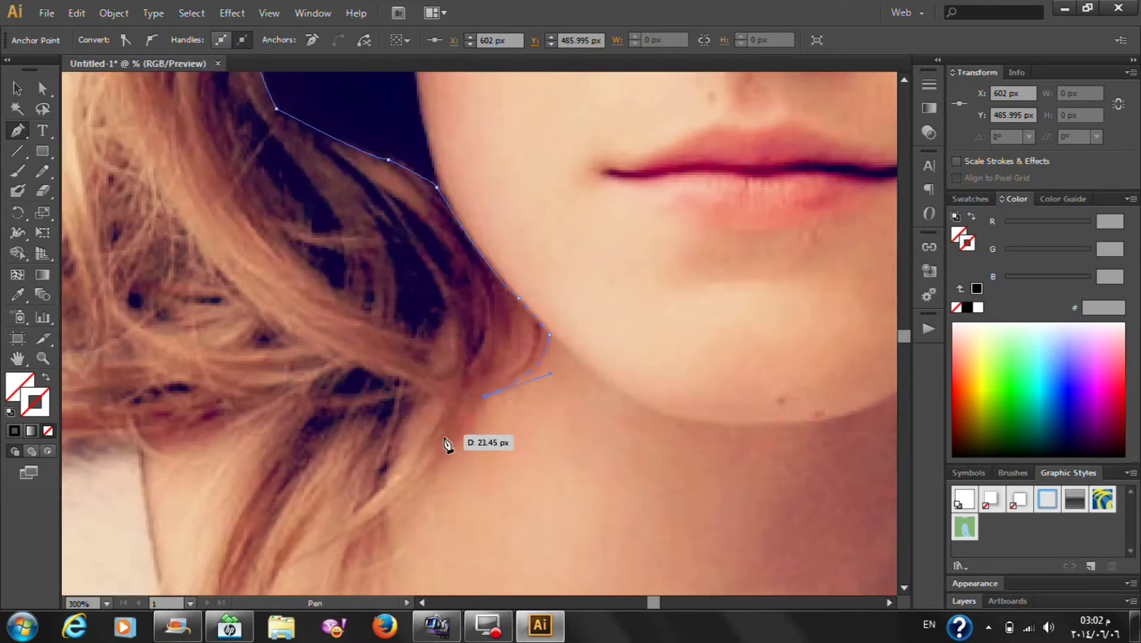
{"action": "scroll", "coordinate": [448, 448], "scroll_direction": "down", "scroll_amount": 1}
{"action": "scroll", "coordinate": [382, 398], "scroll_direction": "up", "scroll_amount": 1}
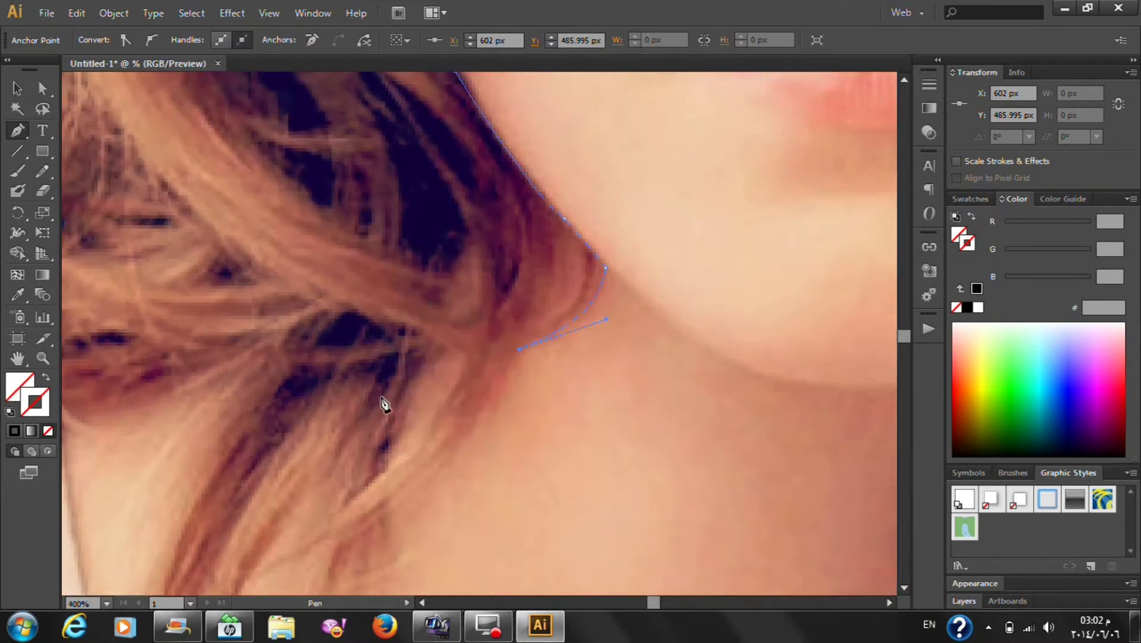
{"action": "scroll", "coordinate": [384, 400], "scroll_direction": "up", "scroll_amount": 1}
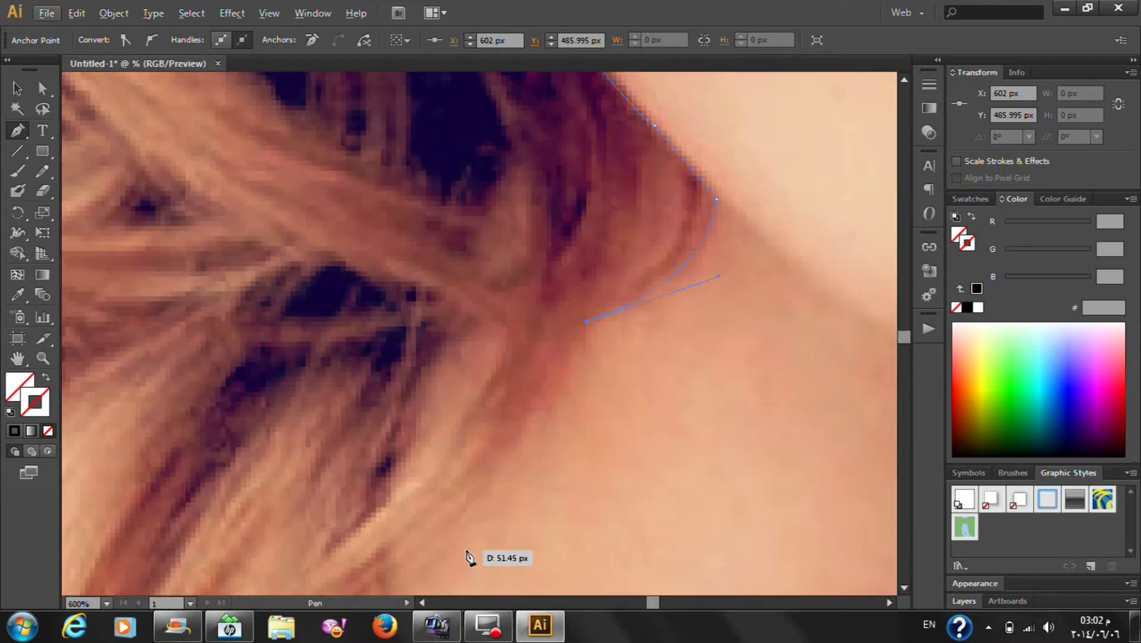
{"action": "left_click", "coordinate": [456, 517]}
{"action": "left_click", "coordinate": [361, 564]}
{"action": "left_click", "coordinate": [456, 518]}
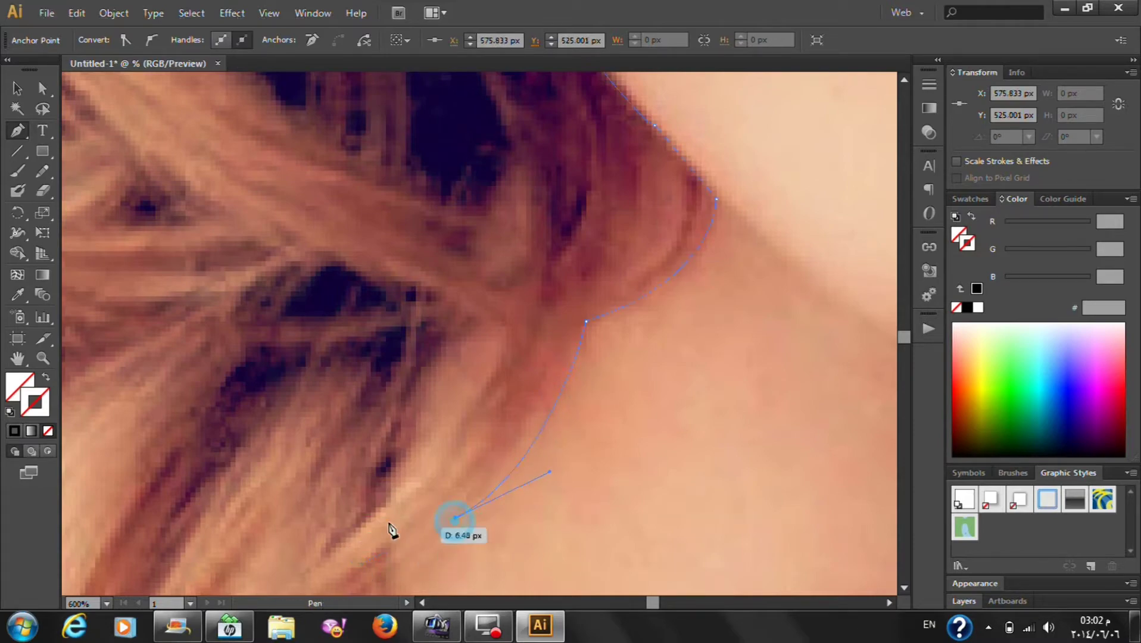
Trace the hair strand on the neck down and back up to the strand tip
{"action": "scroll", "coordinate": [435, 532], "scroll_direction": "down", "scroll_amount": 3}
{"action": "scroll", "coordinate": [357, 548], "scroll_direction": "down", "scroll_amount": 4}
{"action": "scroll", "coordinate": [296, 563], "scroll_direction": "up", "scroll_amount": 2}
{"action": "scroll", "coordinate": [296, 563], "scroll_direction": "up", "scroll_amount": 4}
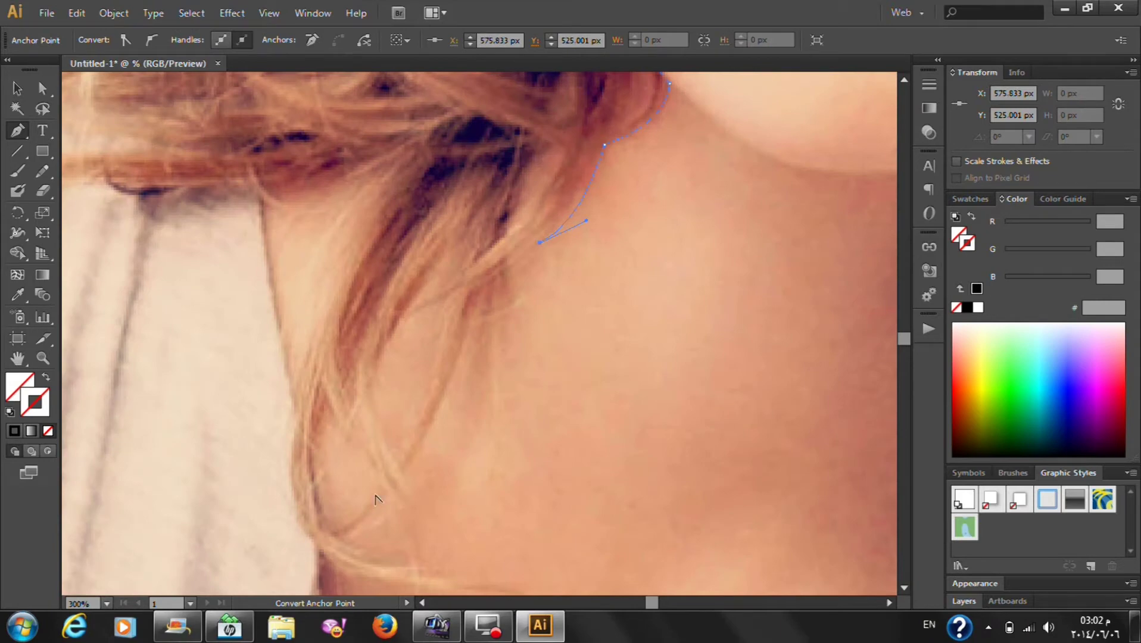
{"action": "scroll", "coordinate": [515, 283], "scroll_direction": "up", "scroll_amount": 1}
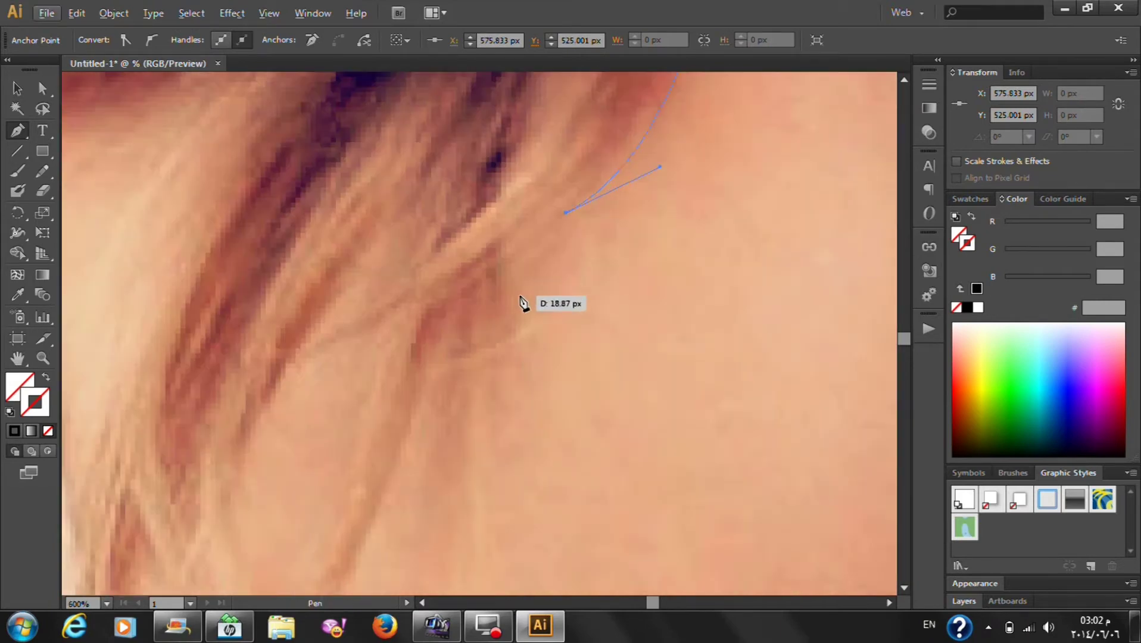
{"action": "left_click", "coordinate": [502, 295]}
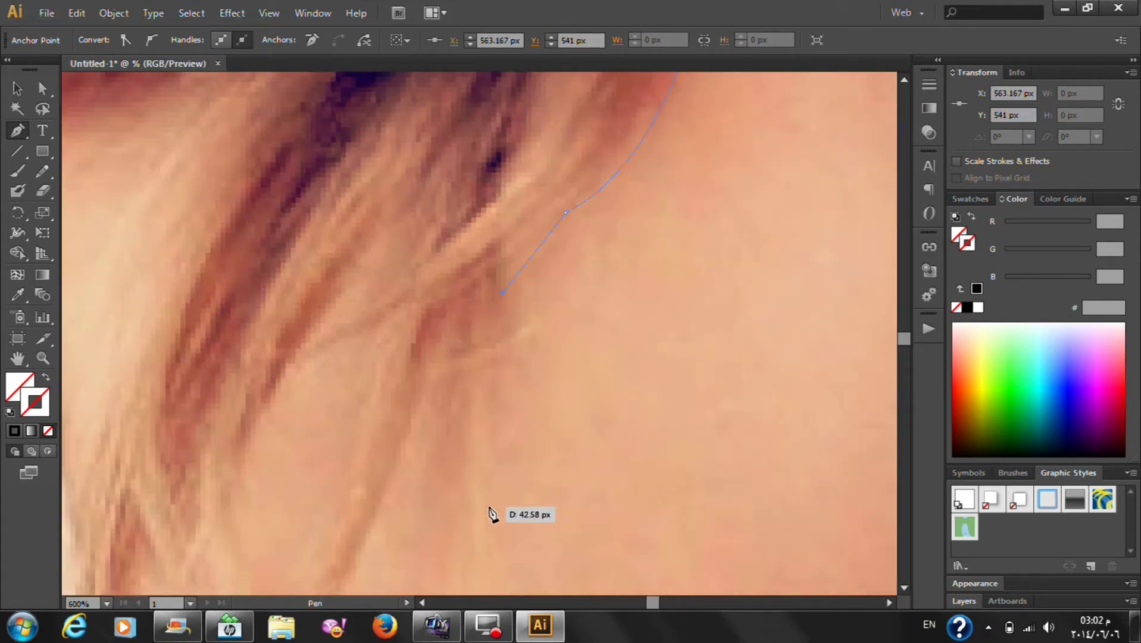
{"action": "scroll", "coordinate": [492, 514], "scroll_direction": "down", "scroll_amount": 2}
{"action": "left_click", "coordinate": [497, 549]}
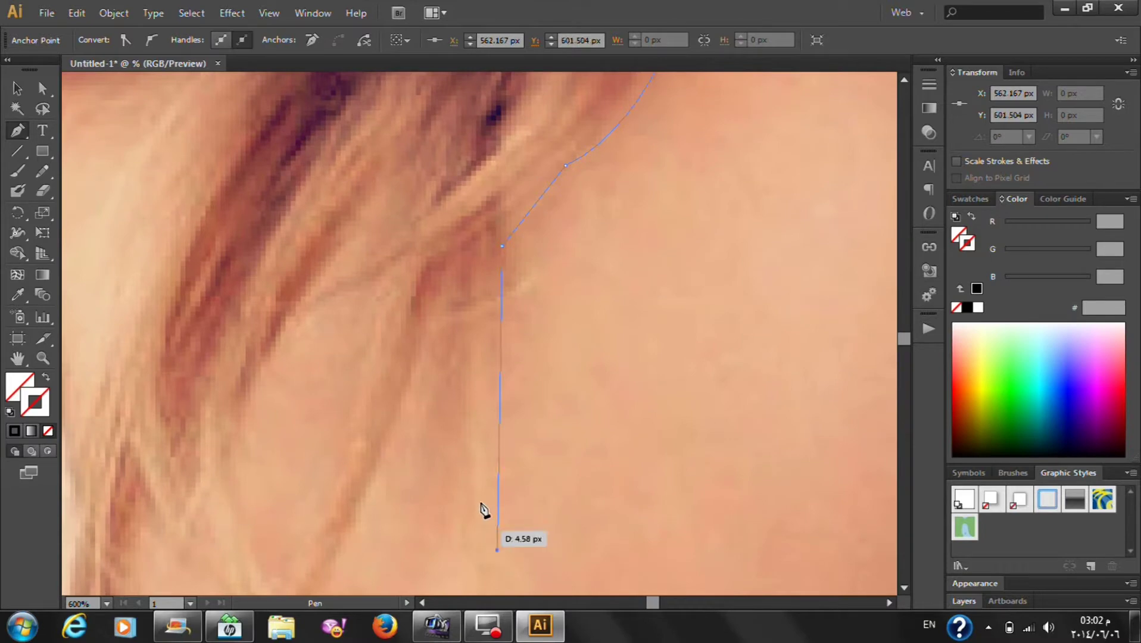
{"action": "left_click", "coordinate": [458, 326]}
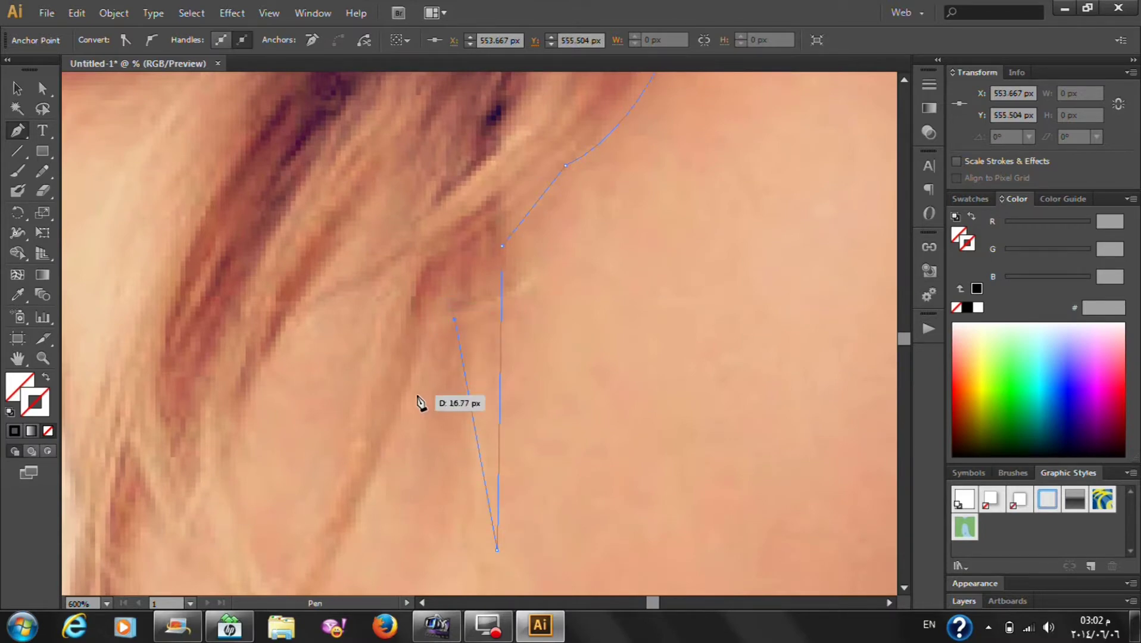
{"action": "scroll", "coordinate": [420, 401], "scroll_direction": "down", "scroll_amount": 4}
{"action": "scroll", "coordinate": [405, 406], "scroll_direction": "up", "scroll_amount": 2}
{"action": "mouse_move", "coordinate": [416, 402]}
{"action": "left_mouse_down"}
{"action": "mouse_move", "coordinate": [402, 423]}
{"action": "mouse_move", "coordinate": [448, 348]}
{"action": "mouse_move", "coordinate": [426, 402]}
{"action": "left_mouse_up"}
{"action": "key", "text": "alt"}
{"action": "left_click", "coordinate": [422, 402]}
{"action": "left_click", "coordinate": [708, 334]}
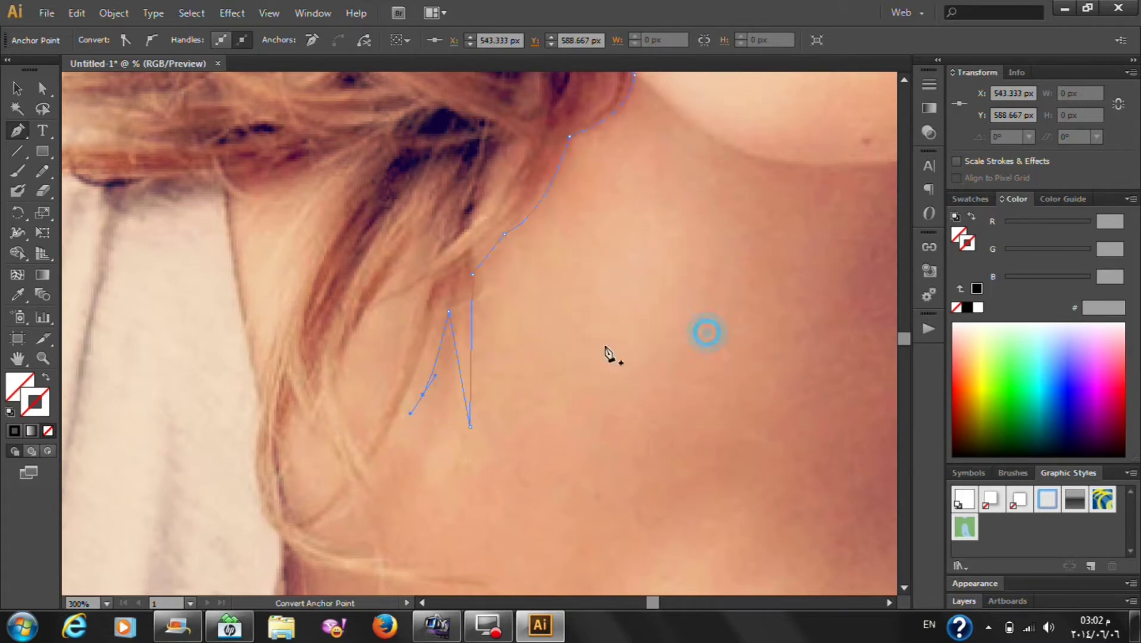
Follow the strand's zigzag and the hair's outer edge with curved points
{"action": "scroll", "coordinate": [479, 387], "scroll_direction": "up", "scroll_amount": 4}
{"action": "scroll", "coordinate": [458, 384], "scroll_direction": "up", "scroll_amount": 1}
{"action": "left_click_drag", "start_coordinate": [417, 381], "coordinate": [415, 320]}
{"action": "scroll", "coordinate": [445, 425], "scroll_direction": "down", "scroll_amount": 2}
{"action": "scroll", "coordinate": [419, 408], "scroll_direction": "down", "scroll_amount": 2}
{"action": "left_click", "coordinate": [424, 325]}
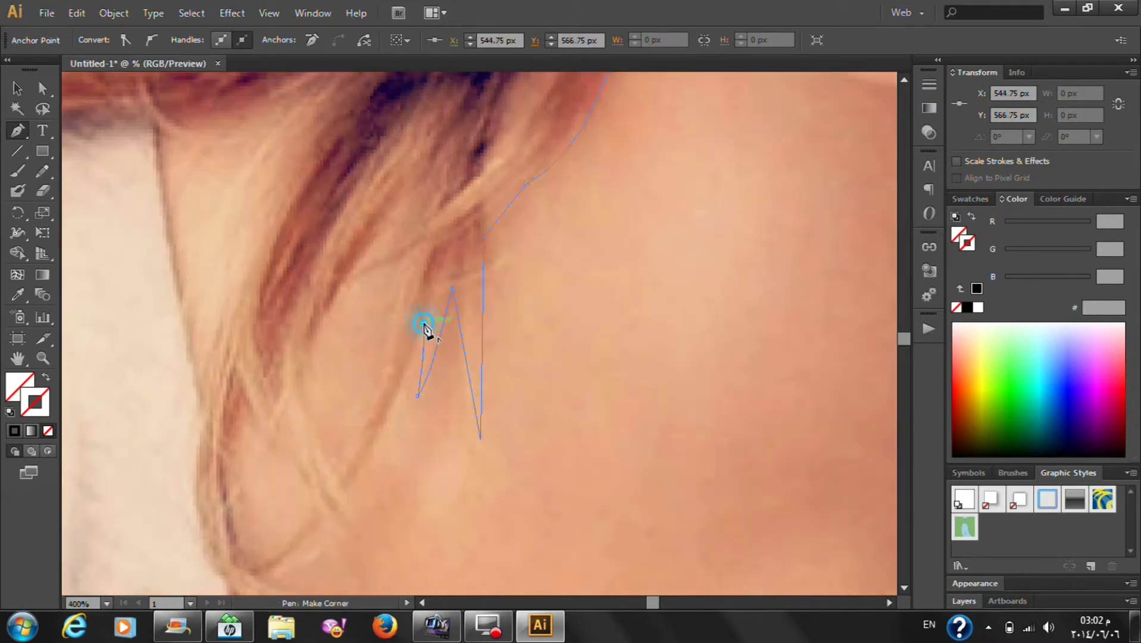
{"action": "scroll", "coordinate": [417, 357], "scroll_direction": "down", "scroll_amount": 3}
{"action": "left_click_drag", "start_coordinate": [338, 402], "coordinate": [355, 424]}
{"action": "left_click", "coordinate": [348, 420]}
{"action": "left_click_drag", "start_coordinate": [332, 431], "coordinate": [332, 433]}
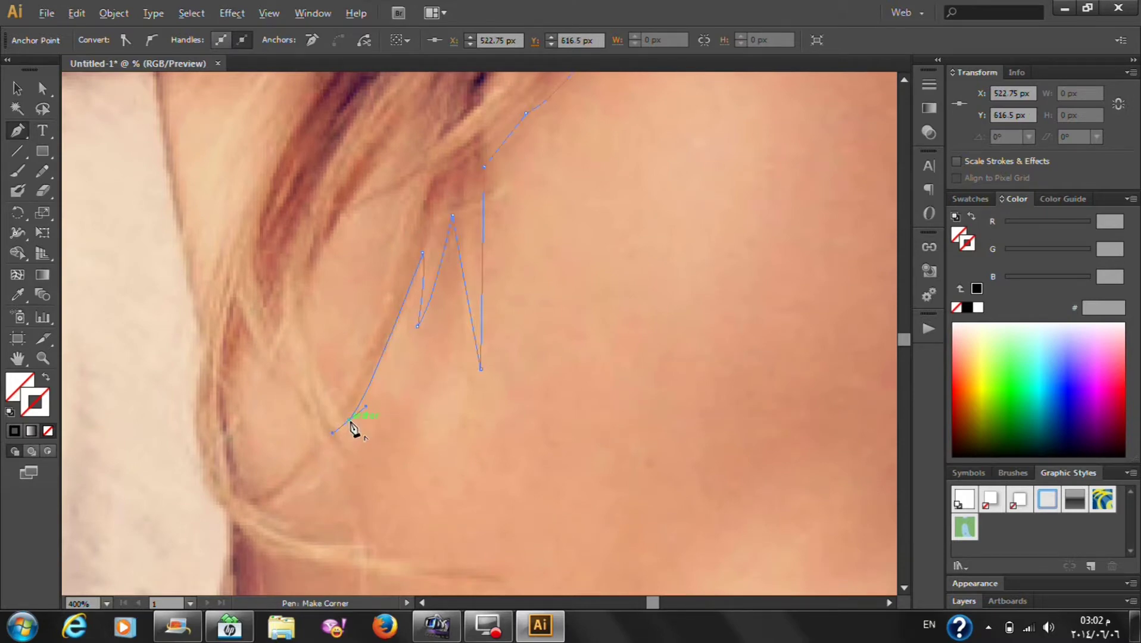
{"action": "scroll", "coordinate": [349, 420], "scroll_direction": "down", "scroll_amount": 3}
{"action": "scroll", "coordinate": [351, 420], "scroll_direction": "down", "scroll_amount": 2}
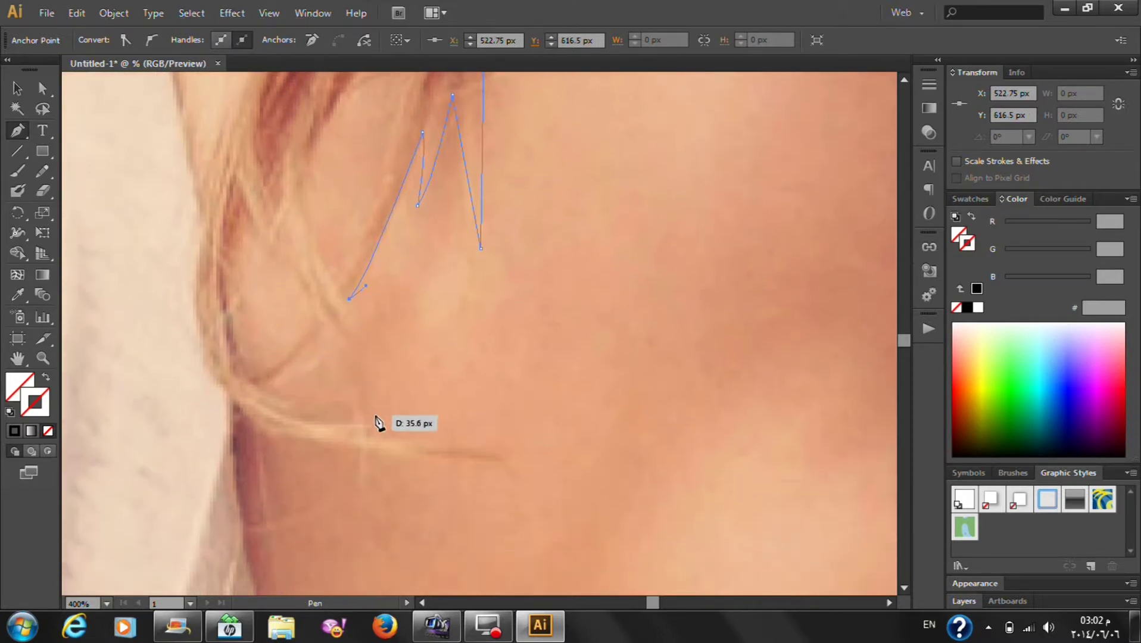
{"action": "left_click_drag", "start_coordinate": [372, 424], "coordinate": [374, 450]}
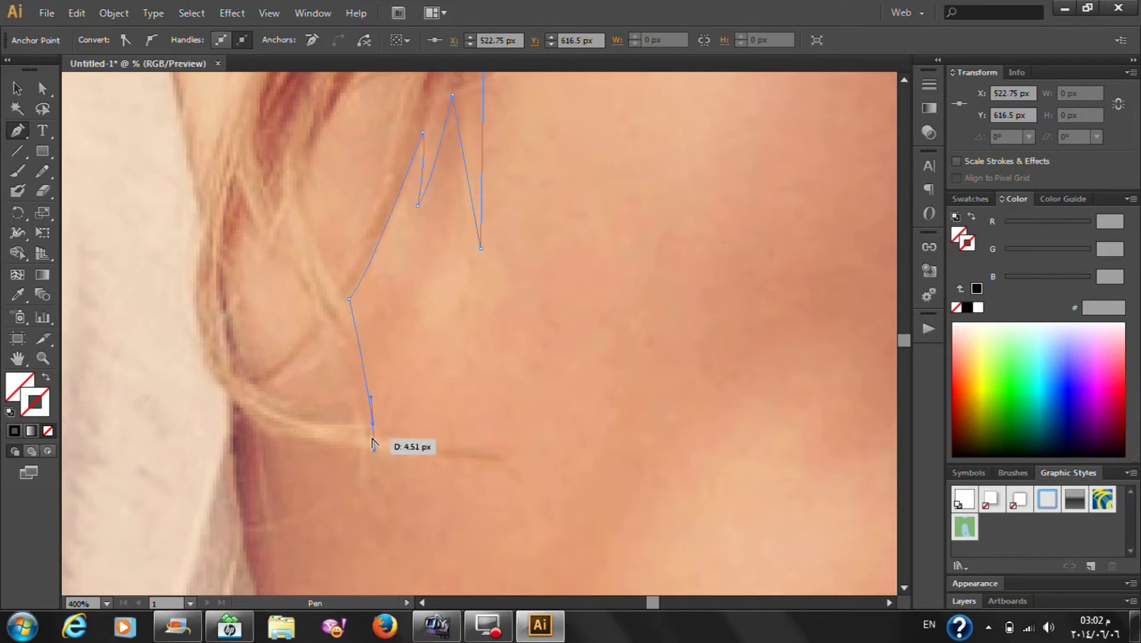
{"action": "left_click", "coordinate": [374, 426]}
{"action": "left_click", "coordinate": [714, 337]}
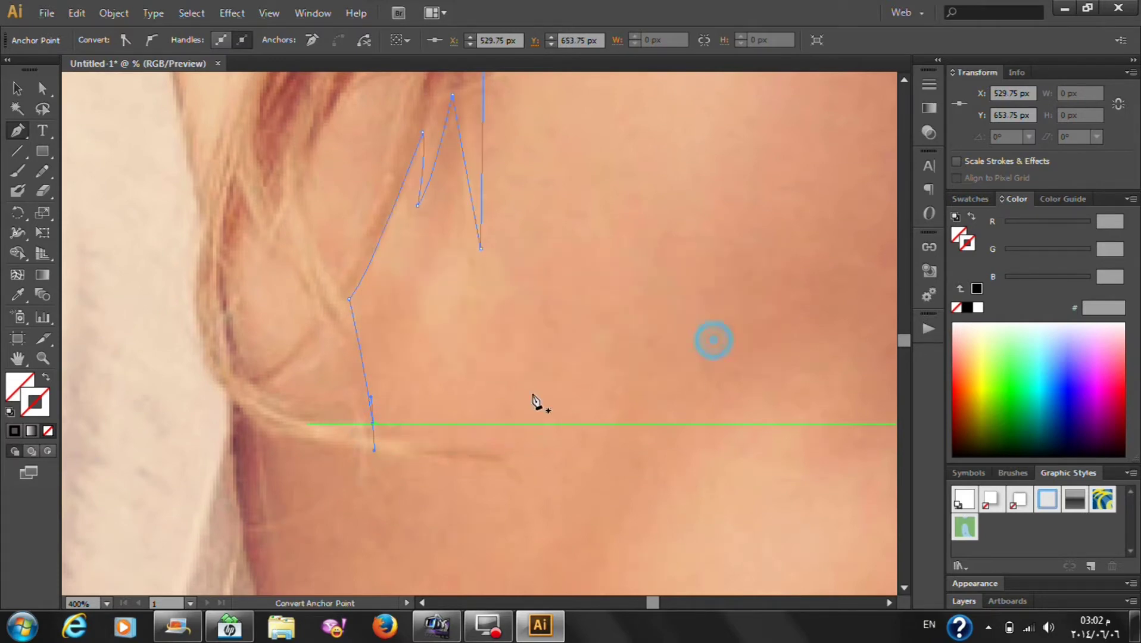
Run the outline right along the strand, back under it, and up the outer hair edge
{"action": "left_click_drag", "start_coordinate": [374, 426], "coordinate": [516, 452]}
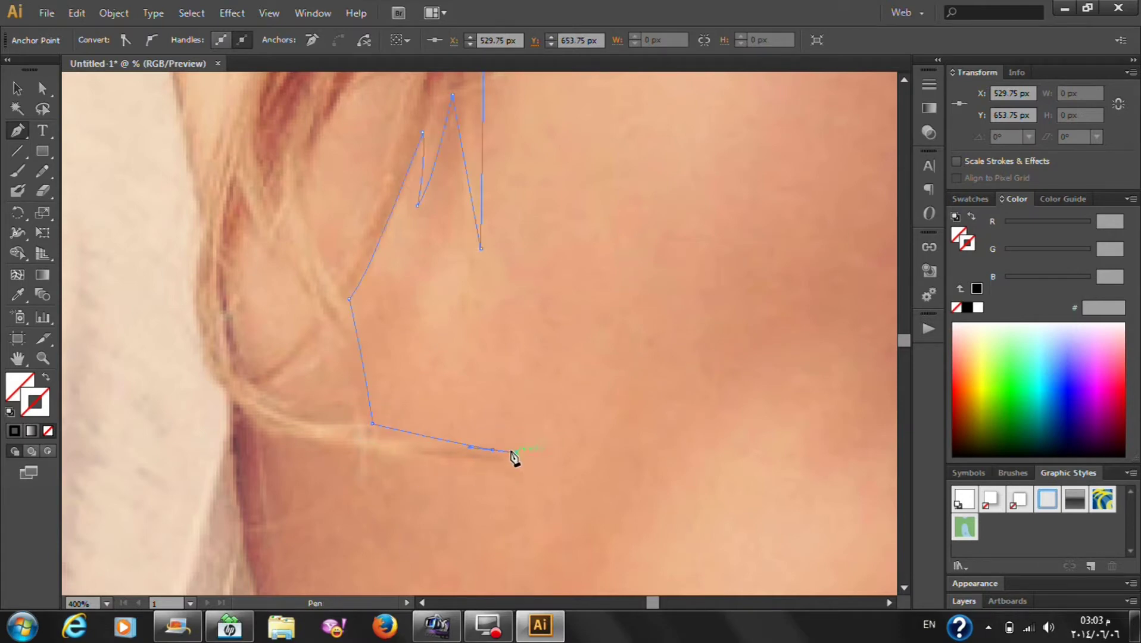
{"action": "left_click", "coordinate": [493, 451]}
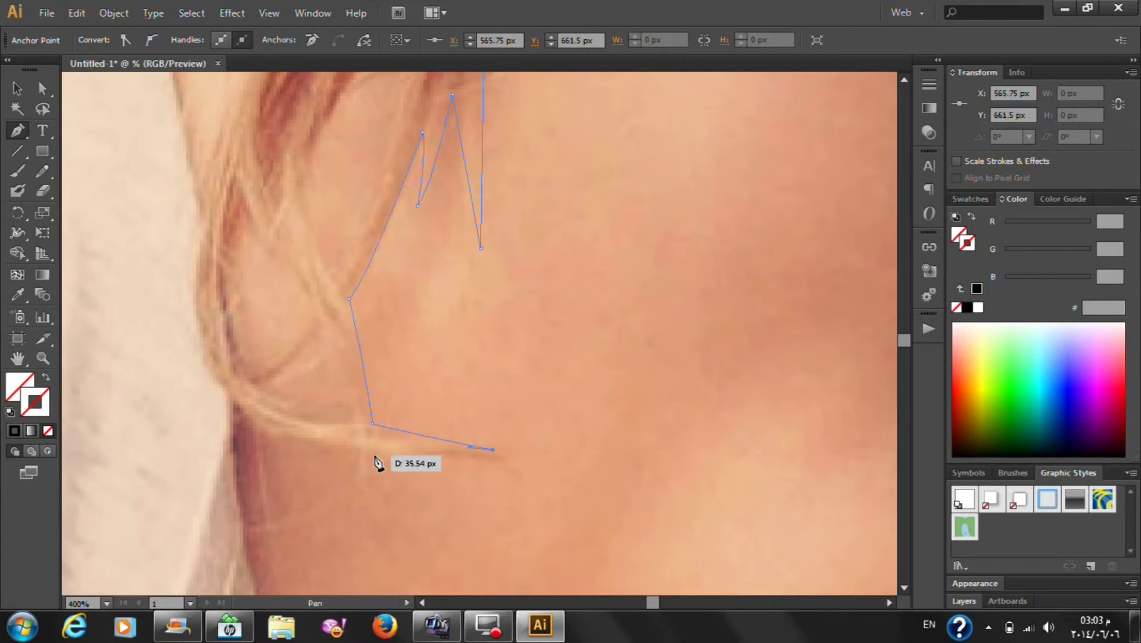
{"action": "left_click_drag", "start_coordinate": [372, 459], "coordinate": [295, 444]}
{"action": "left_click", "coordinate": [373, 458]}
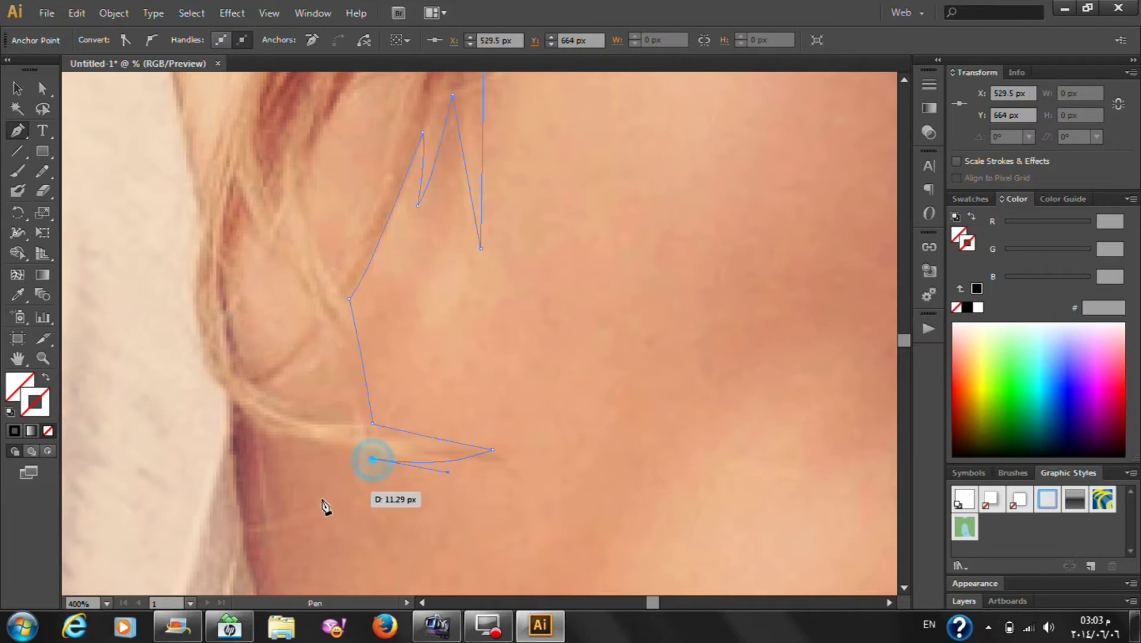
{"action": "scroll", "coordinate": [298, 524], "scroll_direction": "down", "scroll_amount": 4}
{"action": "scroll", "coordinate": [280, 542], "scroll_direction": "up", "scroll_amount": 4}
{"action": "scroll", "coordinate": [268, 545], "scroll_direction": "up", "scroll_amount": 1}
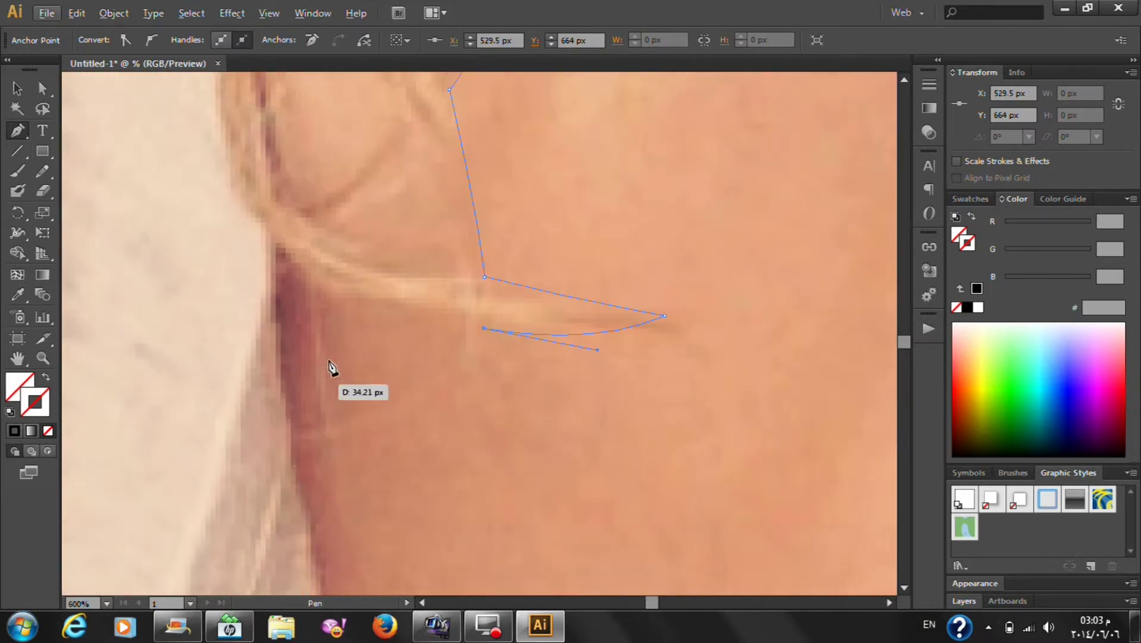
{"action": "mouse_move", "coordinate": [235, 198]}
{"action": "left_mouse_down"}
{"action": "mouse_move", "coordinate": [179, 204]}
{"action": "mouse_move", "coordinate": [173, 301]}
{"action": "mouse_move", "coordinate": [189, 305]}
{"action": "left_mouse_up"}
{"action": "scroll", "coordinate": [190, 131], "scroll_direction": "up", "scroll_amount": 3}
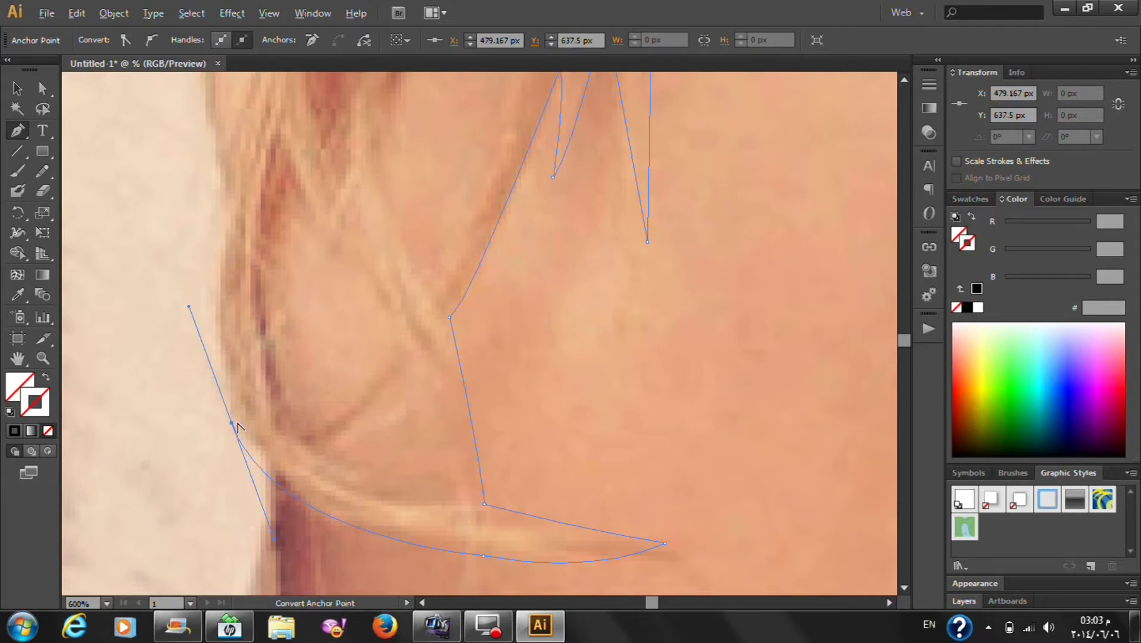
{"action": "left_click", "coordinate": [231, 423], "text": "alt"}
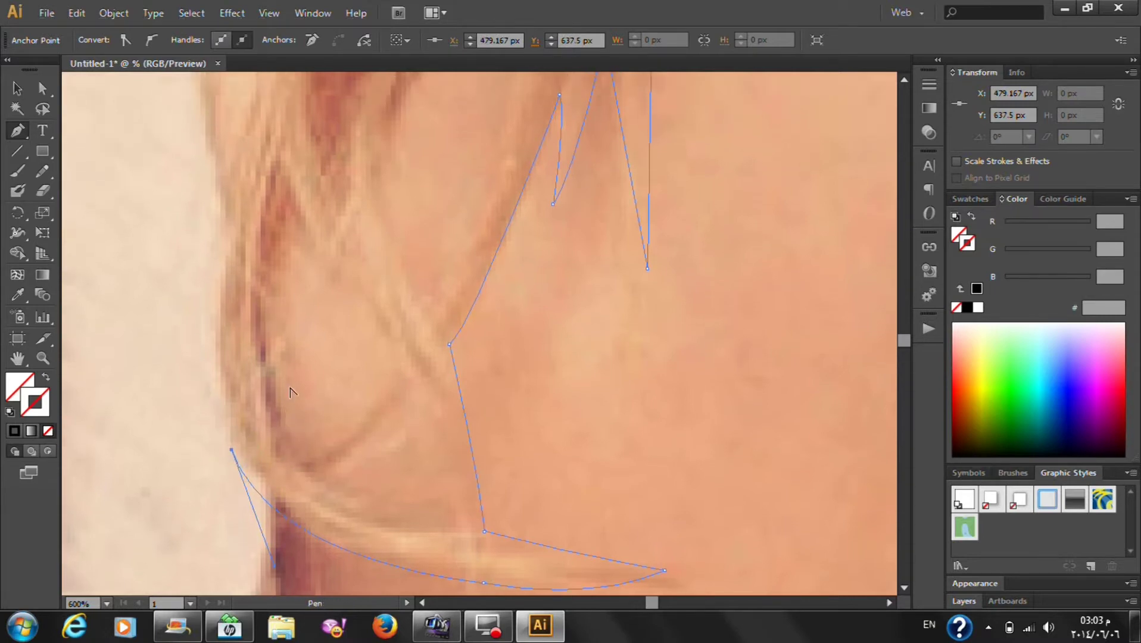
Finish curving the outline along the upper and lower hair edges, then fit the artboard in view
{"action": "scroll", "coordinate": [300, 300], "scroll_direction": "down", "scroll_amount": 2}
{"action": "scroll", "coordinate": [283, 308], "scroll_direction": "up", "scroll_amount": 1}
{"action": "mouse_move", "coordinate": [245, 290]}
{"action": "left_mouse_down"}
{"action": "mouse_move", "coordinate": [281, 256]}
{"action": "mouse_move", "coordinate": [275, 240]}
{"action": "left_mouse_up"}
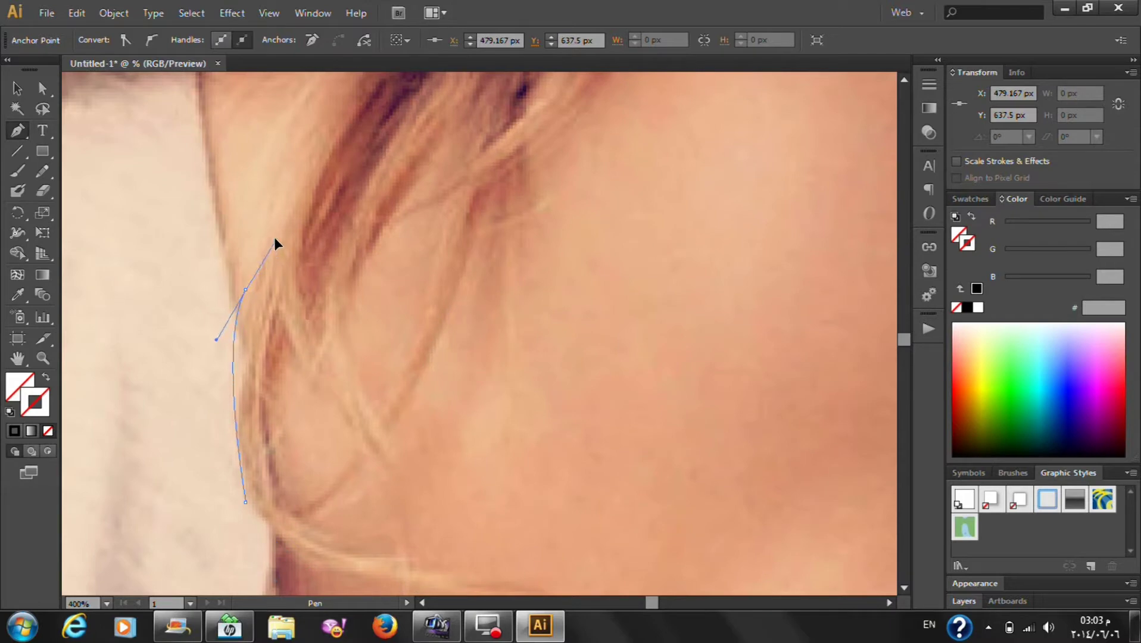
{"action": "left_click", "coordinate": [246, 290], "text": "alt"}
{"action": "scroll", "coordinate": [250, 328], "scroll_direction": "up", "scroll_amount": 4}
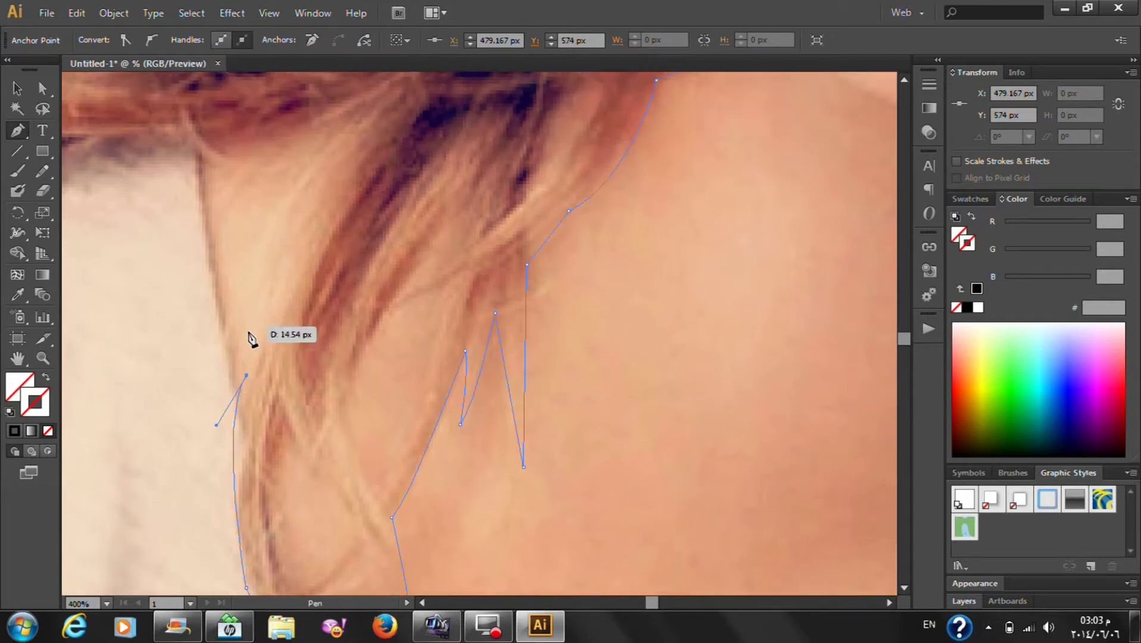
{"action": "scroll", "coordinate": [251, 359], "scroll_direction": "up", "scroll_amount": 2}
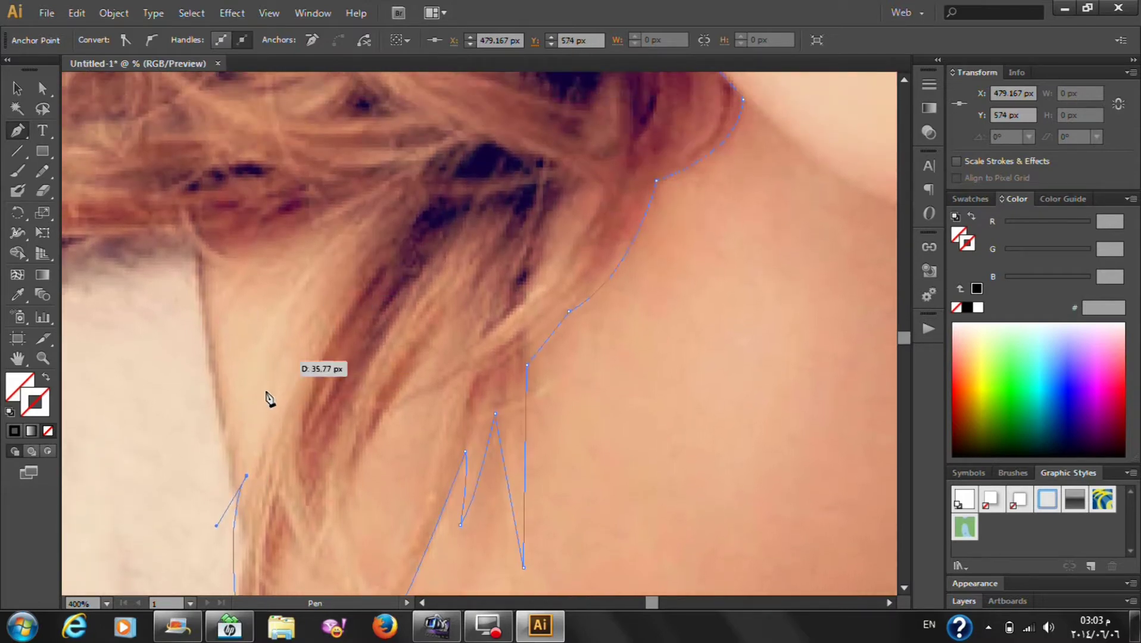
{"action": "left_click_drag", "start_coordinate": [326, 246], "coordinate": [427, 205]}
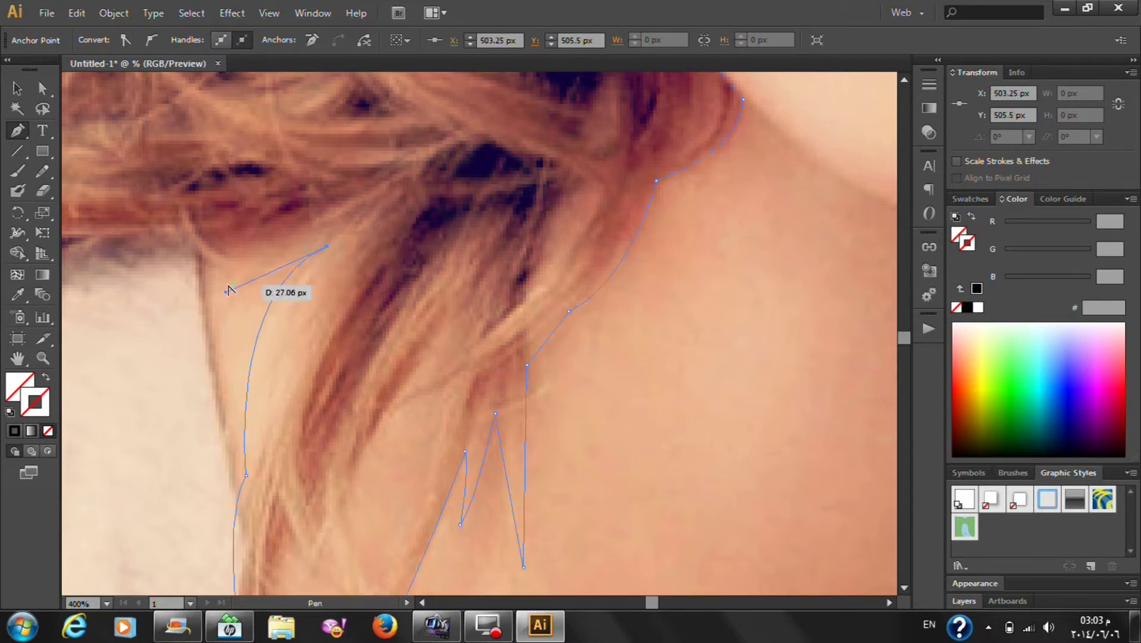
{"action": "scroll", "coordinate": [228, 290], "scroll_direction": "down", "scroll_amount": 5}
{"action": "scroll", "coordinate": [122, 234], "scroll_direction": "up", "scroll_amount": 3}
{"action": "scroll", "coordinate": [390, 376], "scroll_direction": "up", "scroll_amount": 2}
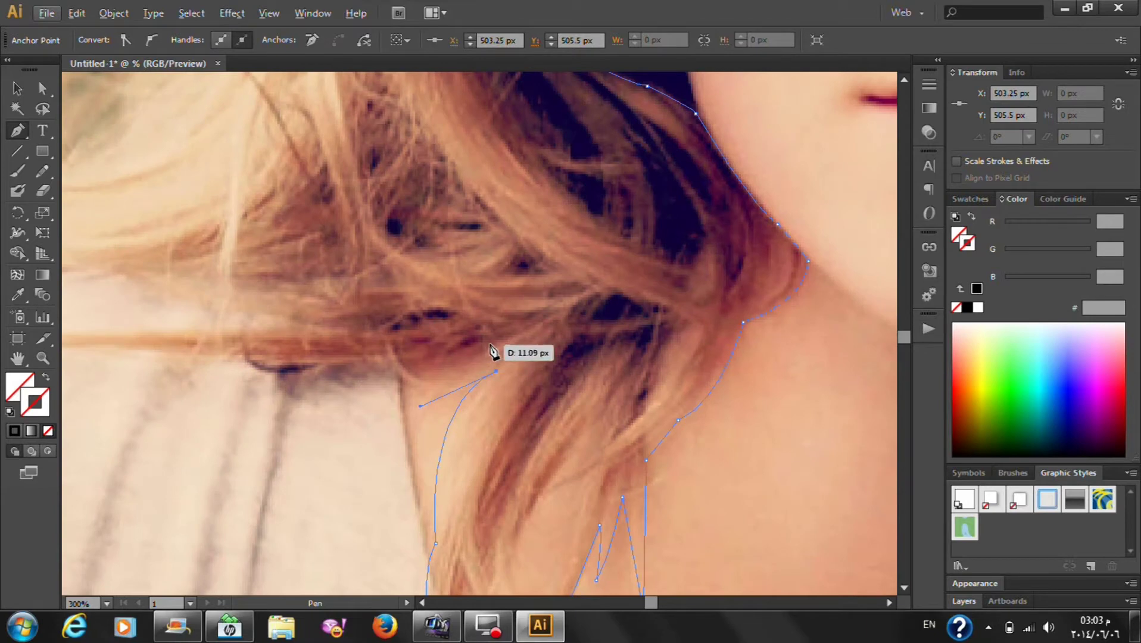
{"action": "mouse_move", "coordinate": [499, 353]}
{"action": "left_mouse_down"}
{"action": "mouse_move", "coordinate": [461, 344]}
{"action": "mouse_move", "coordinate": [483, 337]}
{"action": "left_mouse_up"}
{"action": "left_click_drag", "start_coordinate": [277, 372], "coordinate": [244, 354]}
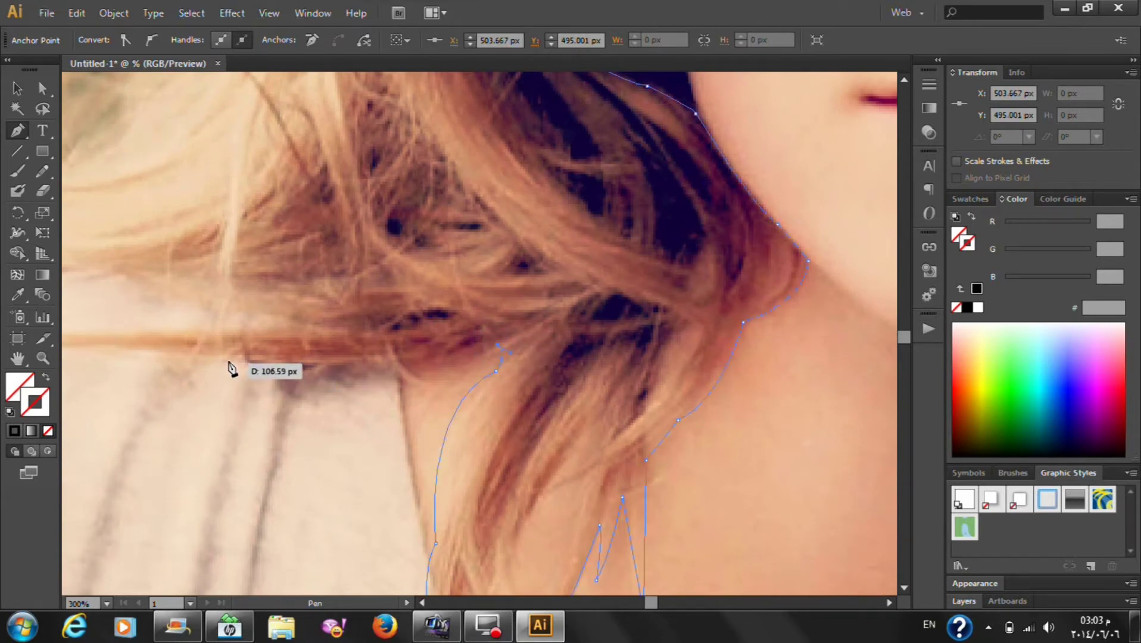
{"action": "left_click", "coordinate": [177, 308]}
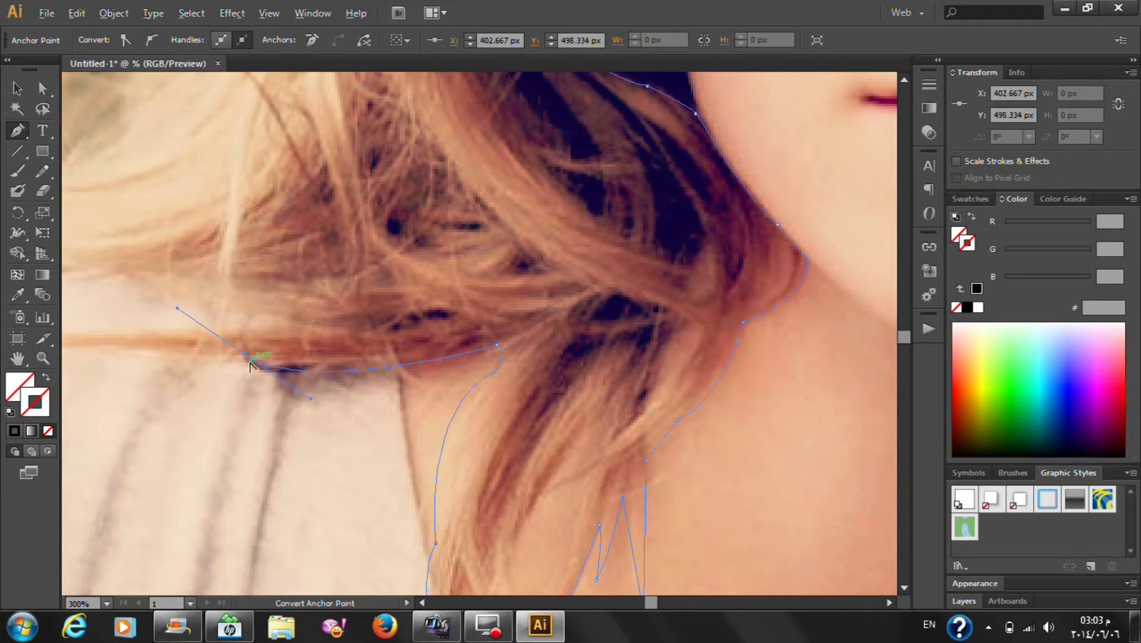
{"action": "key", "text": "ctrl+0"}
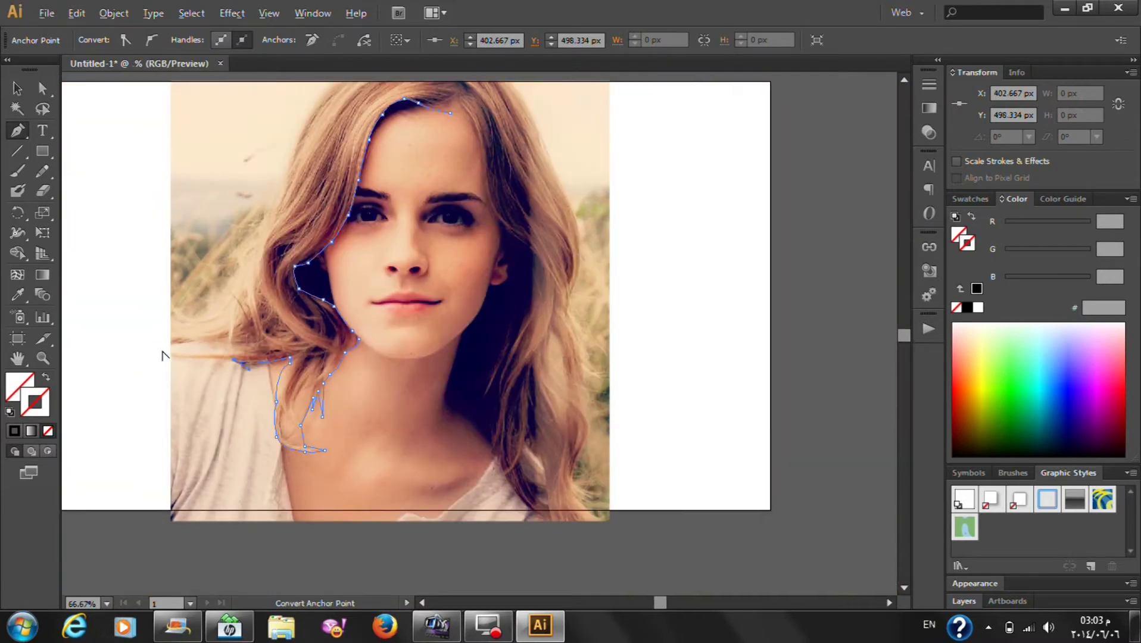
Replace a stray straight point with a curved anchor at the shoulder strand's left end
{"action": "scroll", "coordinate": [185, 340], "scroll_direction": "up", "scroll_amount": 3}
{"action": "scroll", "coordinate": [185, 340], "scroll_direction": "up", "scroll_amount": 2}
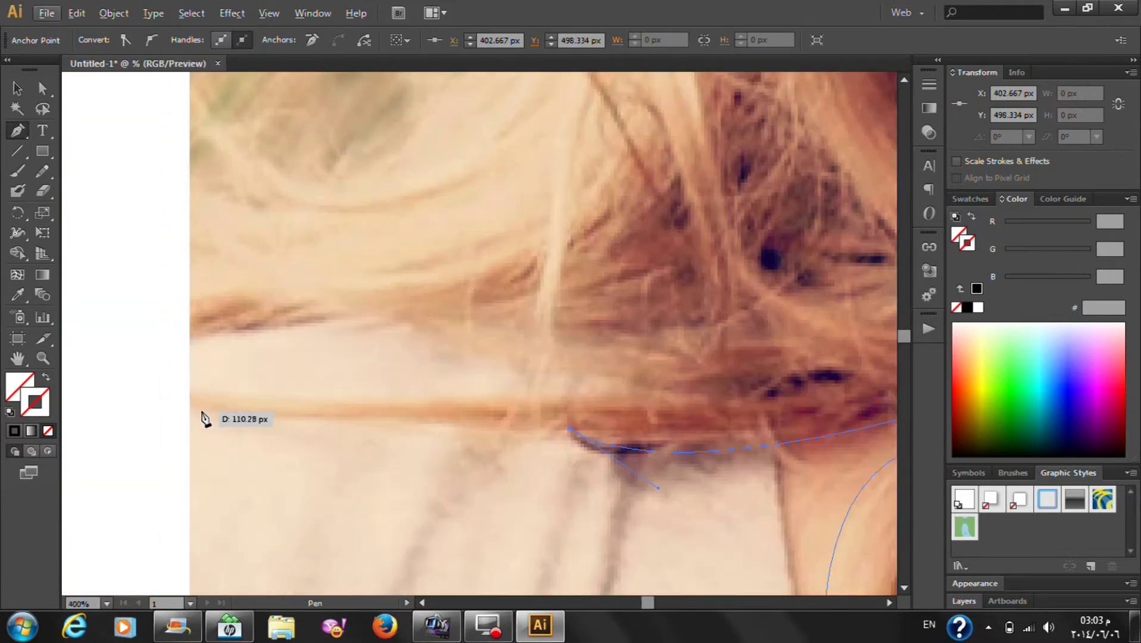
{"action": "left_click", "coordinate": [190, 406]}
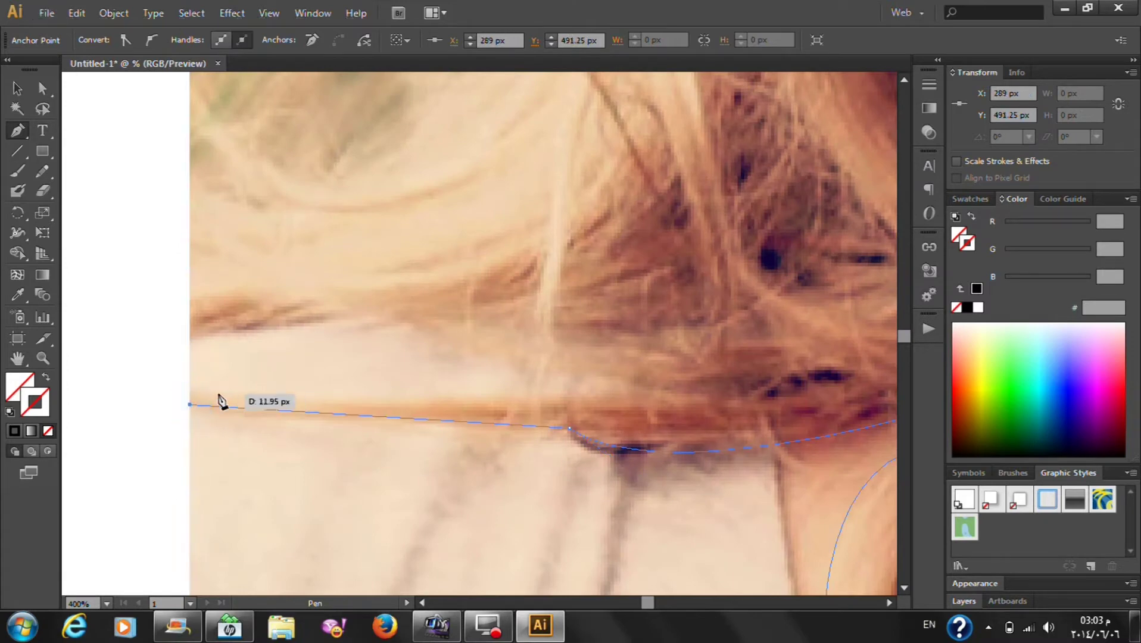
{"action": "key", "text": "ctrl+z"}
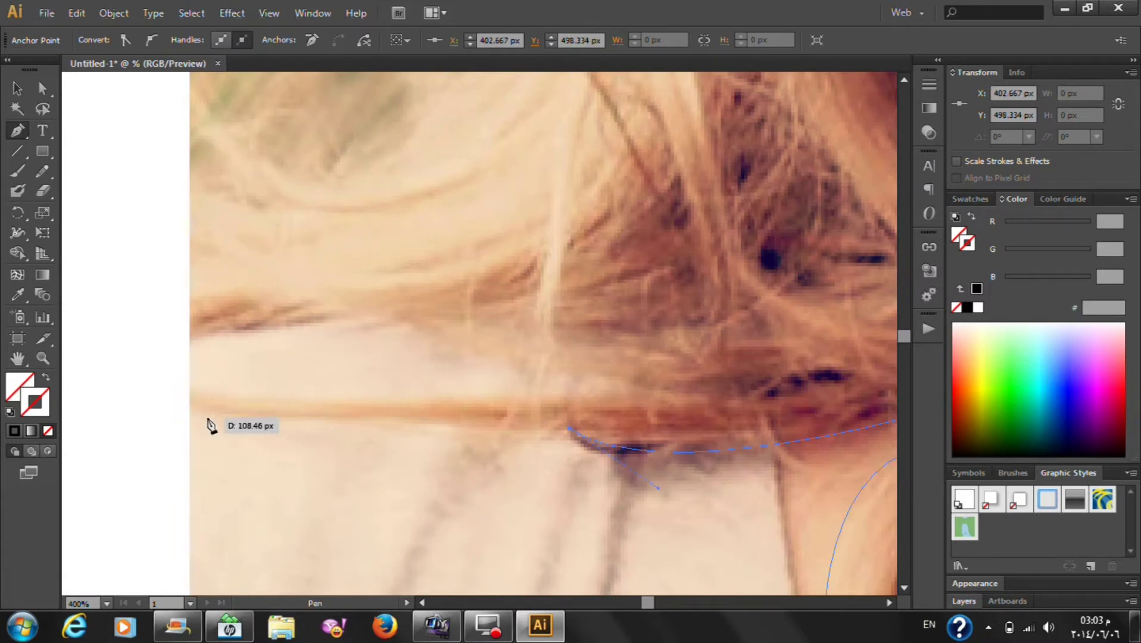
{"action": "left_click_drag", "start_coordinate": [189, 406], "coordinate": [174, 391]}
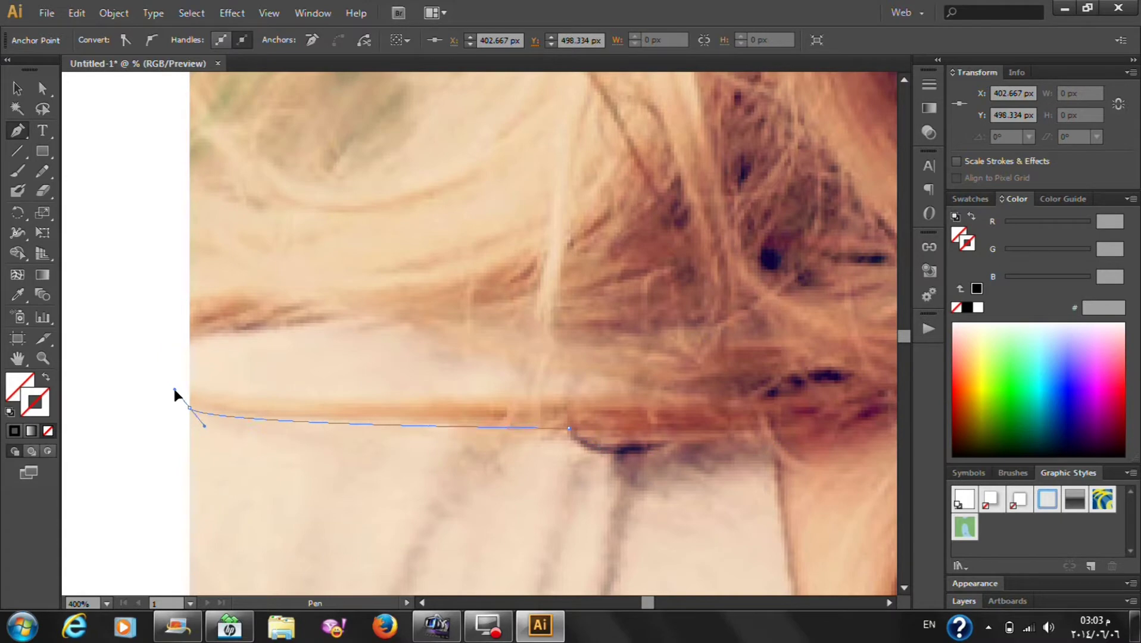
Trace the path back along the strand's upper edge and join it to the earlier anchor
{"action": "left_click_drag", "start_coordinate": [655, 451], "coordinate": [699, 400]}
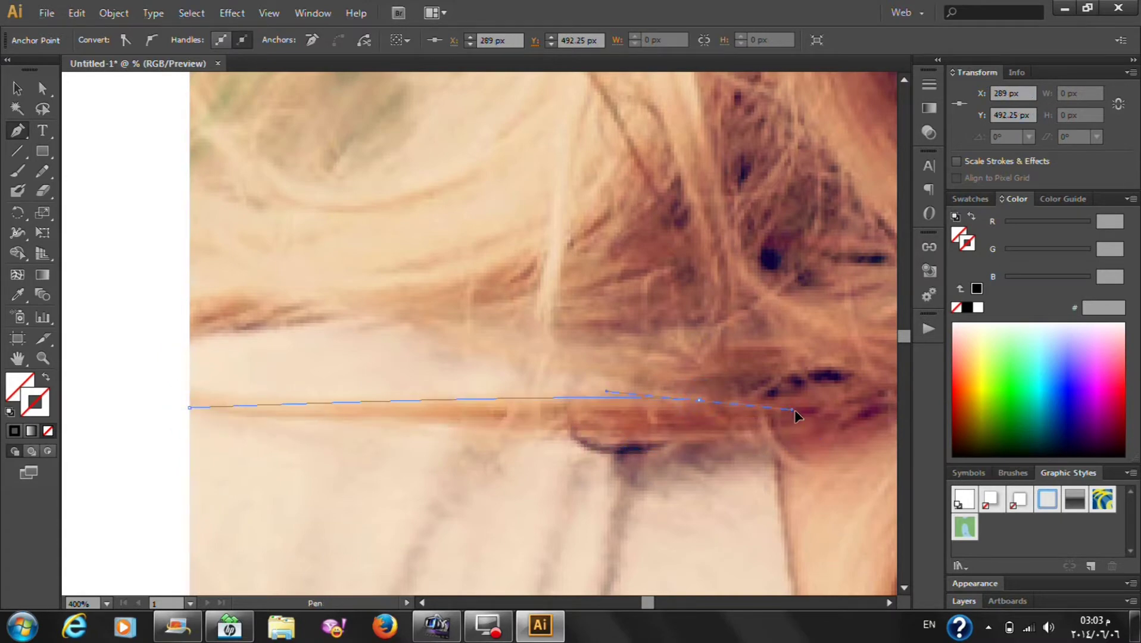
{"action": "scroll", "coordinate": [852, 459], "scroll_direction": "right", "scroll_amount": 5}
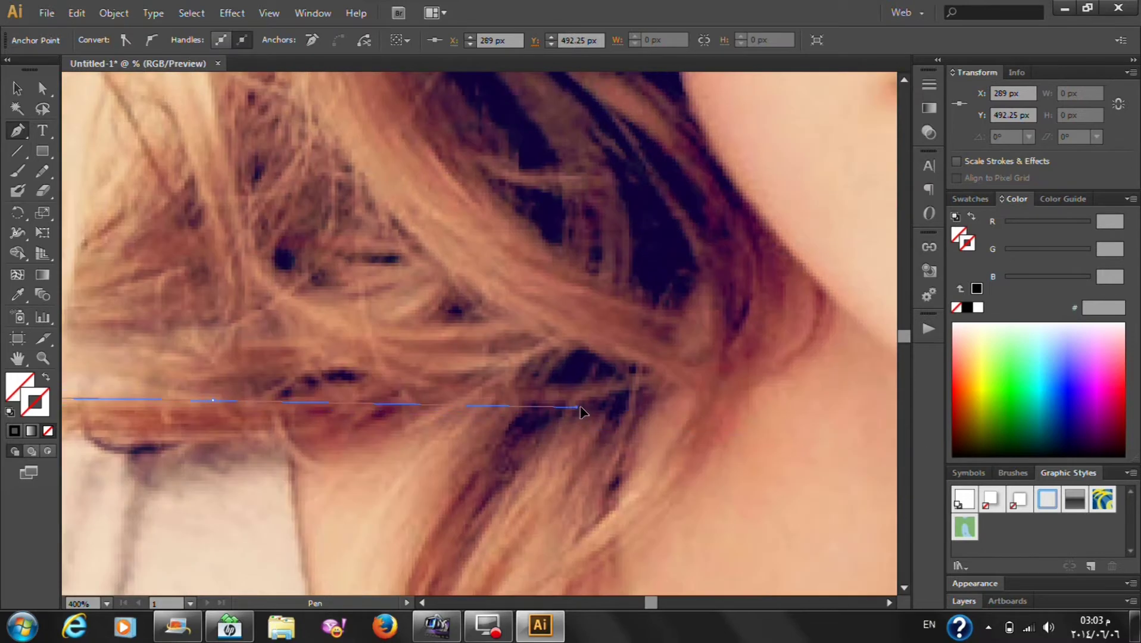
{"action": "left_click", "coordinate": [214, 402]}
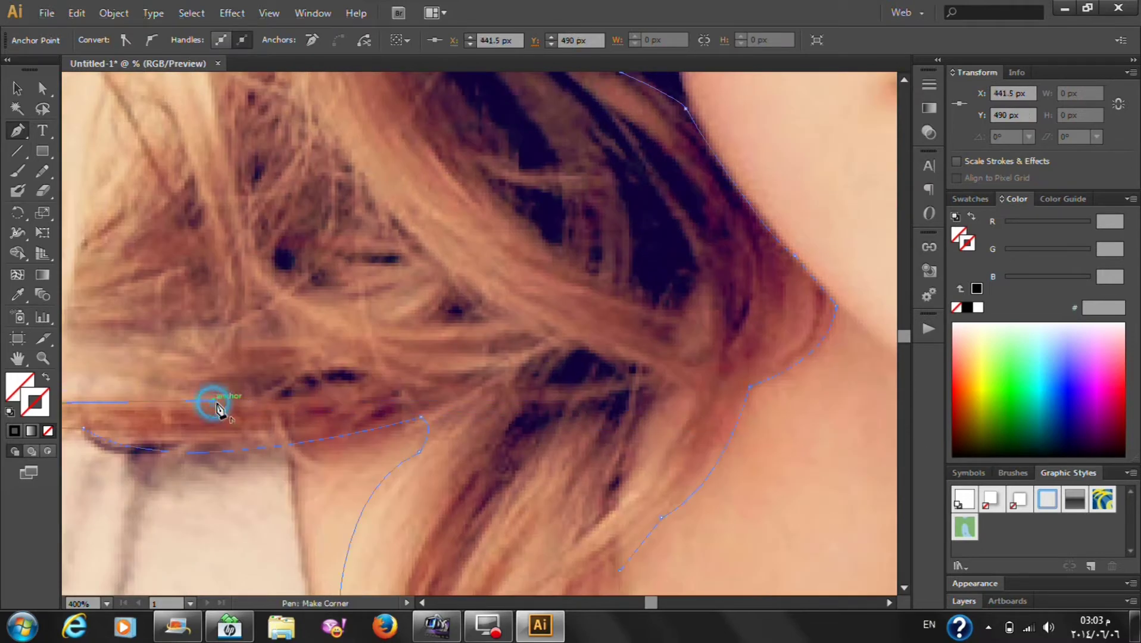
{"action": "key", "text": "ctrl+0"}
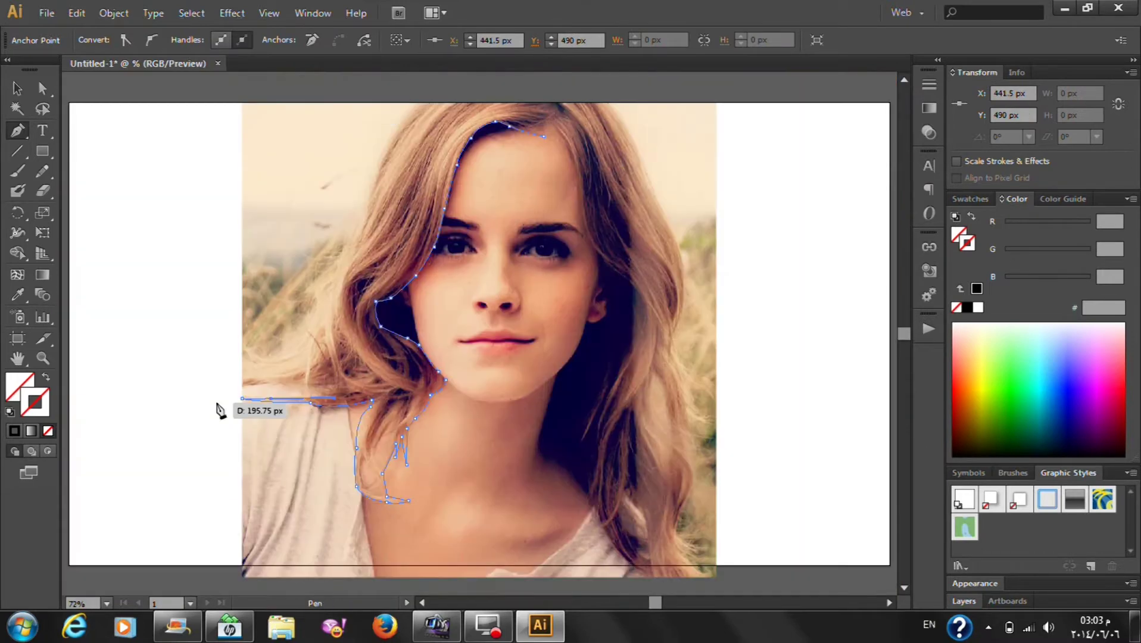
{"action": "scroll", "coordinate": [285, 357], "scroll_direction": "up", "scroll_amount": 3}
Extend the hair path along the strand to the photo's left edge and up it
{"action": "scroll", "coordinate": [375, 370], "scroll_direction": "up", "scroll_amount": 2}
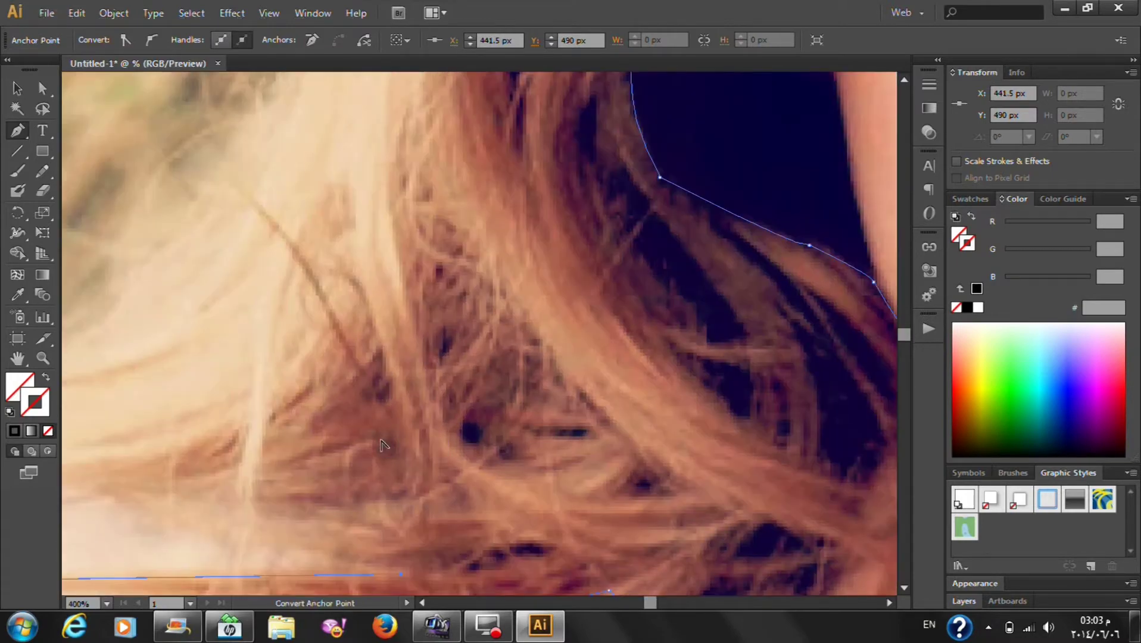
{"action": "scroll", "coordinate": [384, 443], "scroll_direction": "down", "scroll_amount": 2}
{"action": "scroll", "coordinate": [336, 507], "scroll_direction": "up", "scroll_amount": 2}
{"action": "left_click_drag", "start_coordinate": [159, 433], "coordinate": [110, 399]}
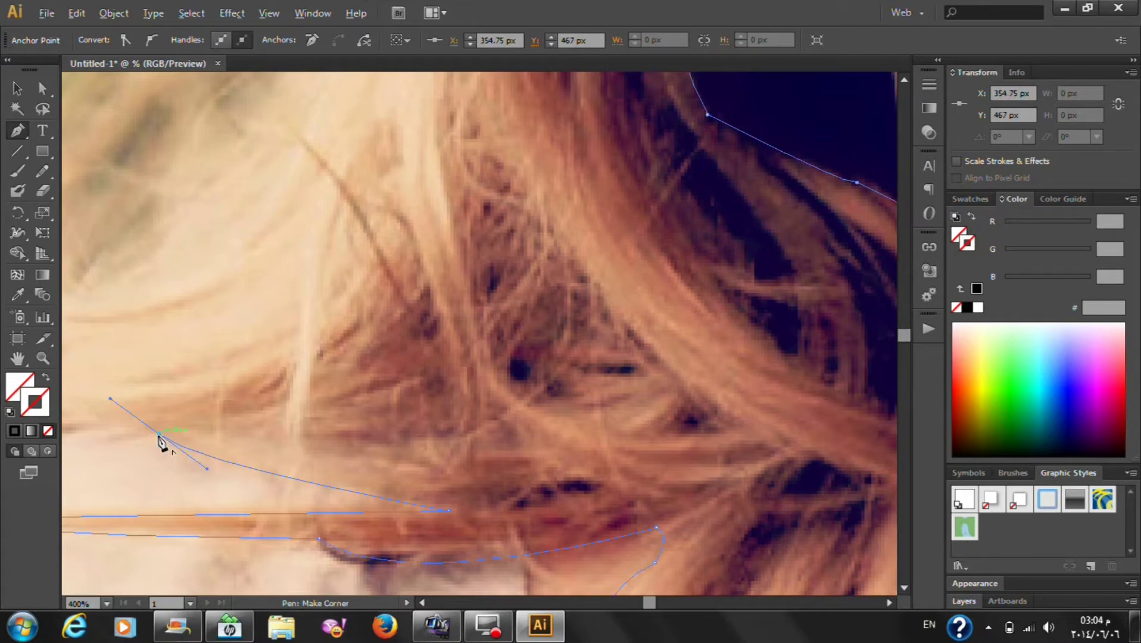
{"action": "scroll", "coordinate": [158, 437], "scroll_direction": "down", "scroll_amount": 3}
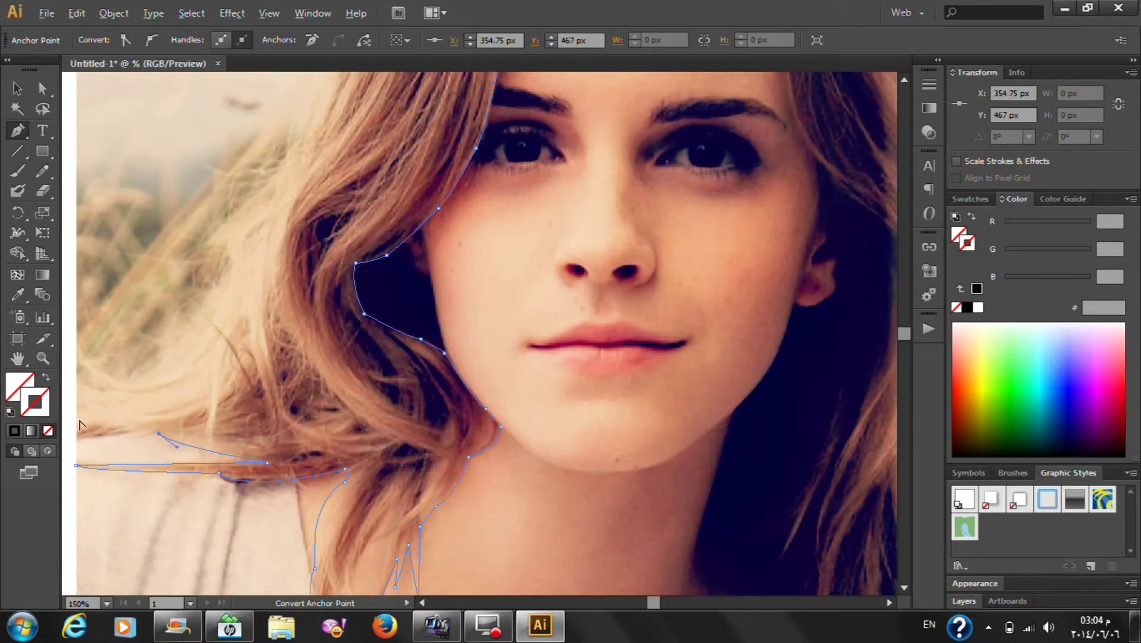
{"action": "scroll", "coordinate": [80, 424], "scroll_direction": "up", "scroll_amount": 1}
{"action": "scroll", "coordinate": [77, 452], "scroll_direction": "up", "scroll_amount": 2}
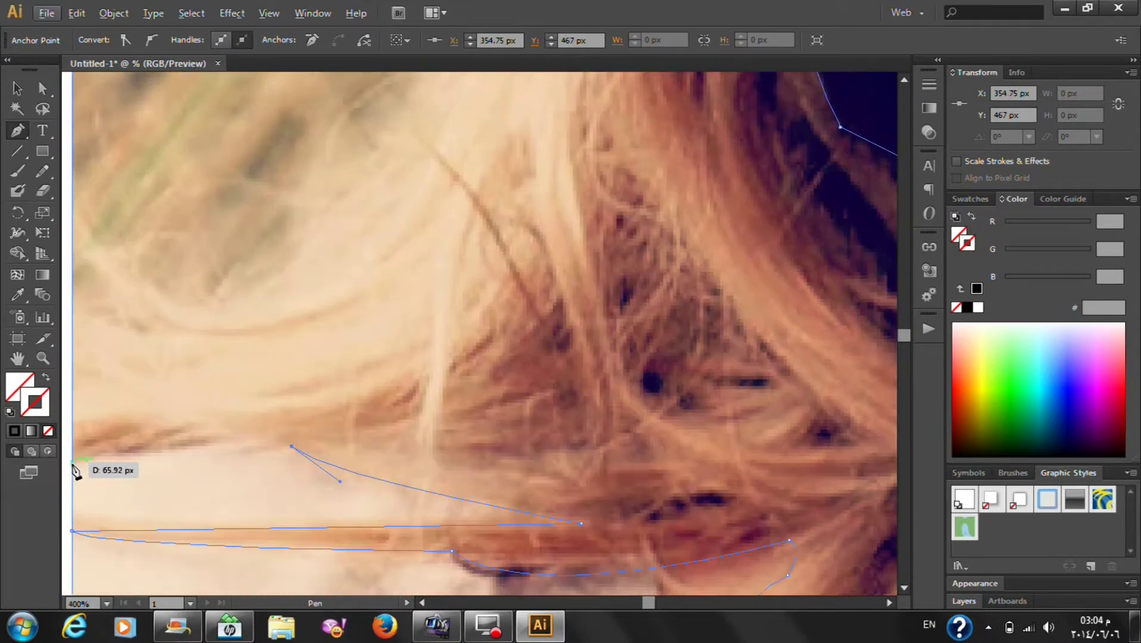
{"action": "left_click", "coordinate": [72, 463]}
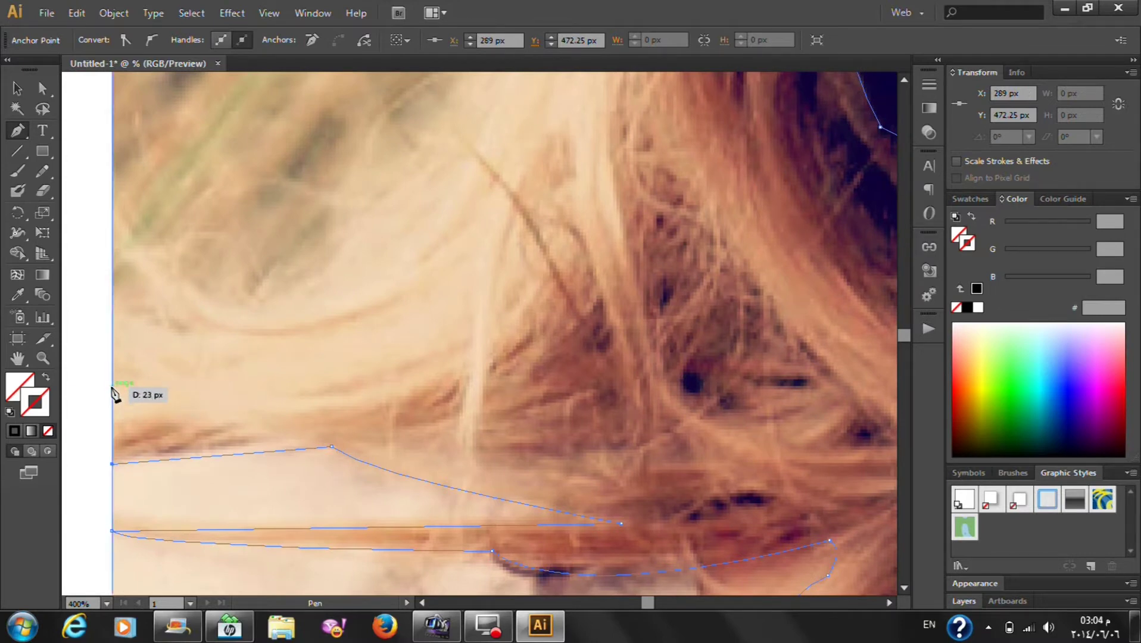
{"action": "left_click", "coordinate": [112, 302]}
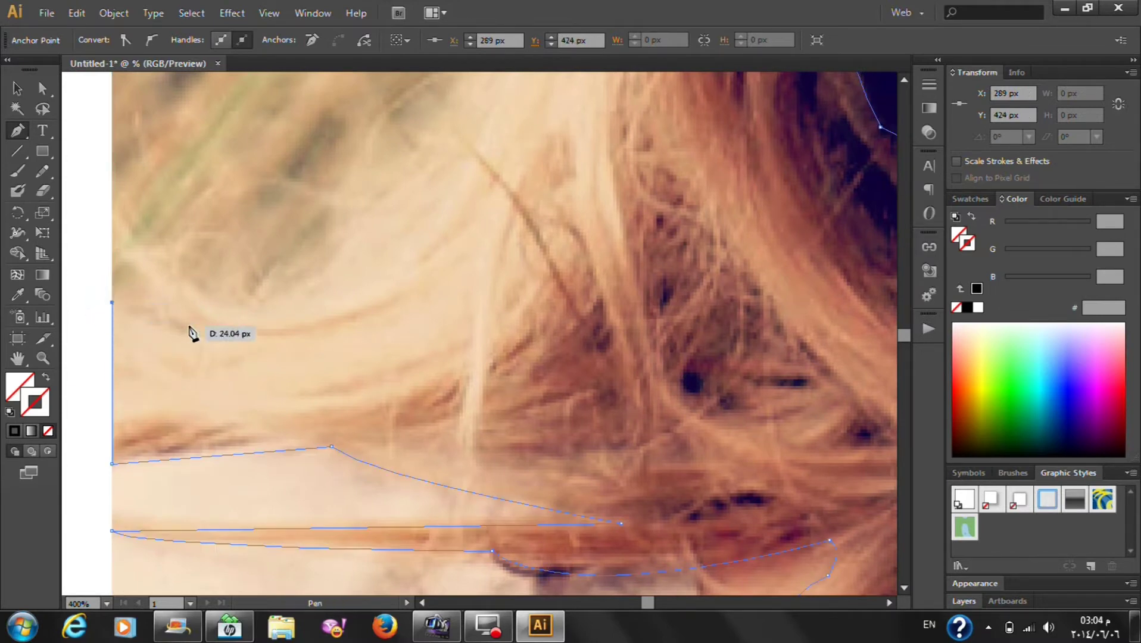
{"action": "left_click_drag", "start_coordinate": [203, 332], "coordinate": [233, 332]}
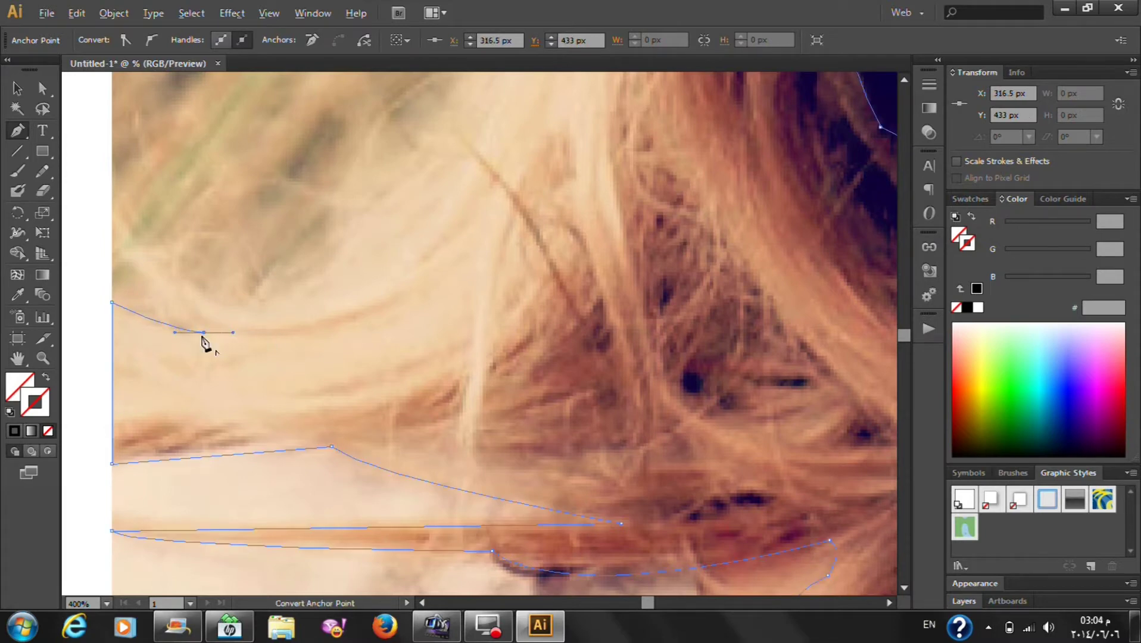
{"action": "left_click", "coordinate": [203, 332]}
Trace curved corner anchors up the wispy upper-left hair and flyaway strands
{"action": "left_click_drag", "start_coordinate": [122, 229], "coordinate": [149, 212]}
{"action": "left_click", "coordinate": [123, 230]}
{"action": "left_click_drag", "start_coordinate": [301, 314], "coordinate": [399, 302]}
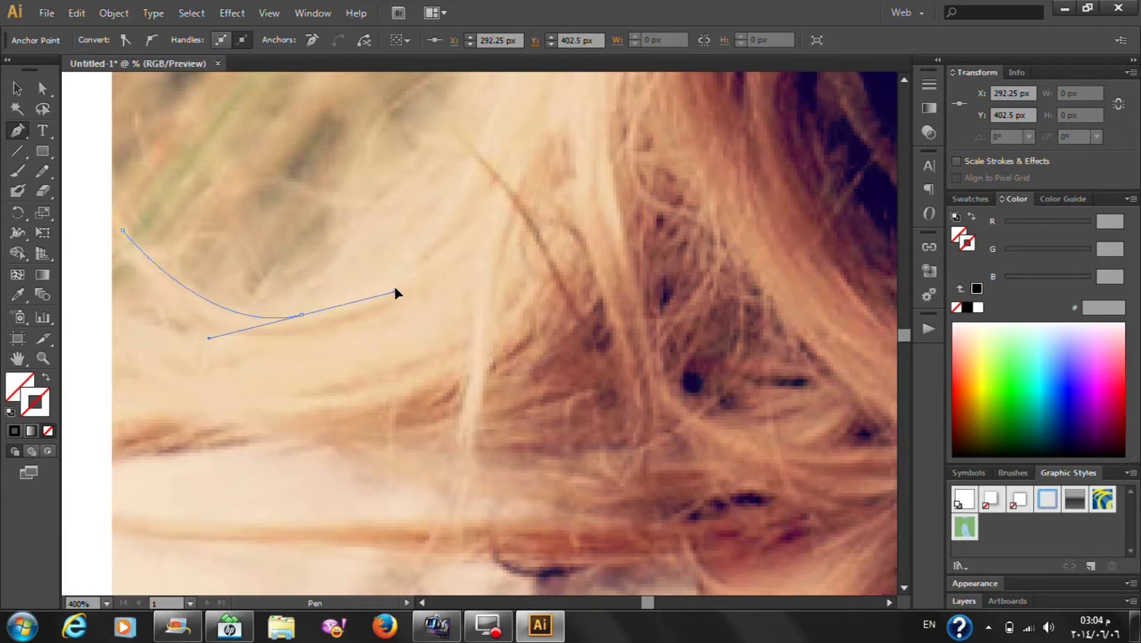
{"action": "left_click", "coordinate": [301, 316]}
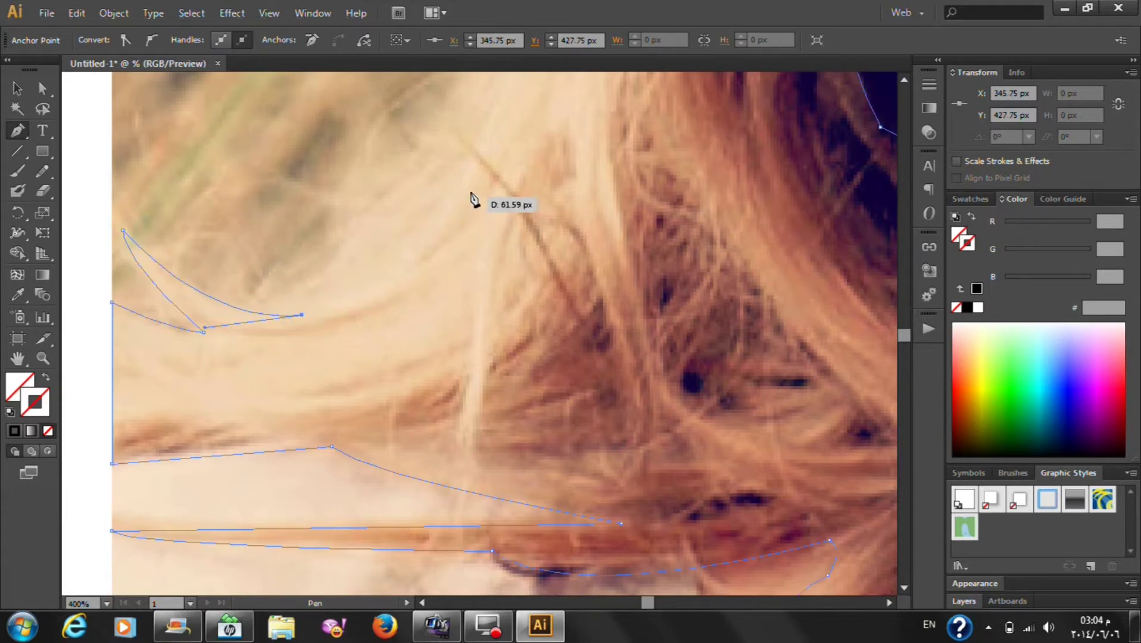
{"action": "scroll", "coordinate": [466, 244], "scroll_direction": "down", "scroll_amount": 4, "text": "alt"}
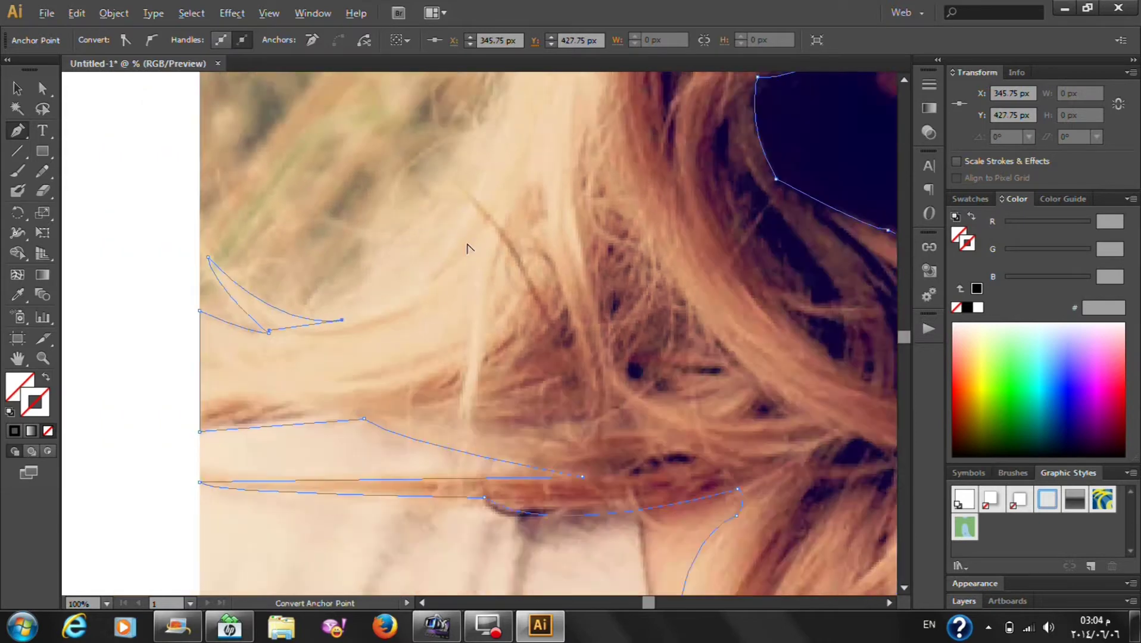
{"action": "scroll", "coordinate": [550, 209], "scroll_direction": "up", "scroll_amount": 1, "text": "alt"}
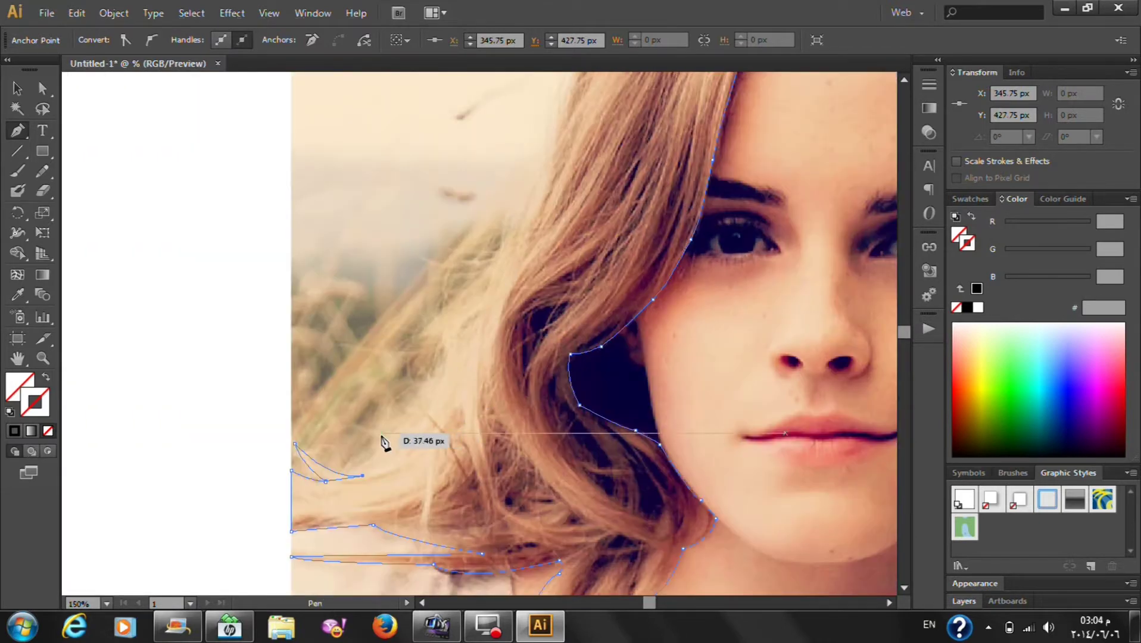
{"action": "left_click_drag", "start_coordinate": [373, 450], "coordinate": [371, 414]}
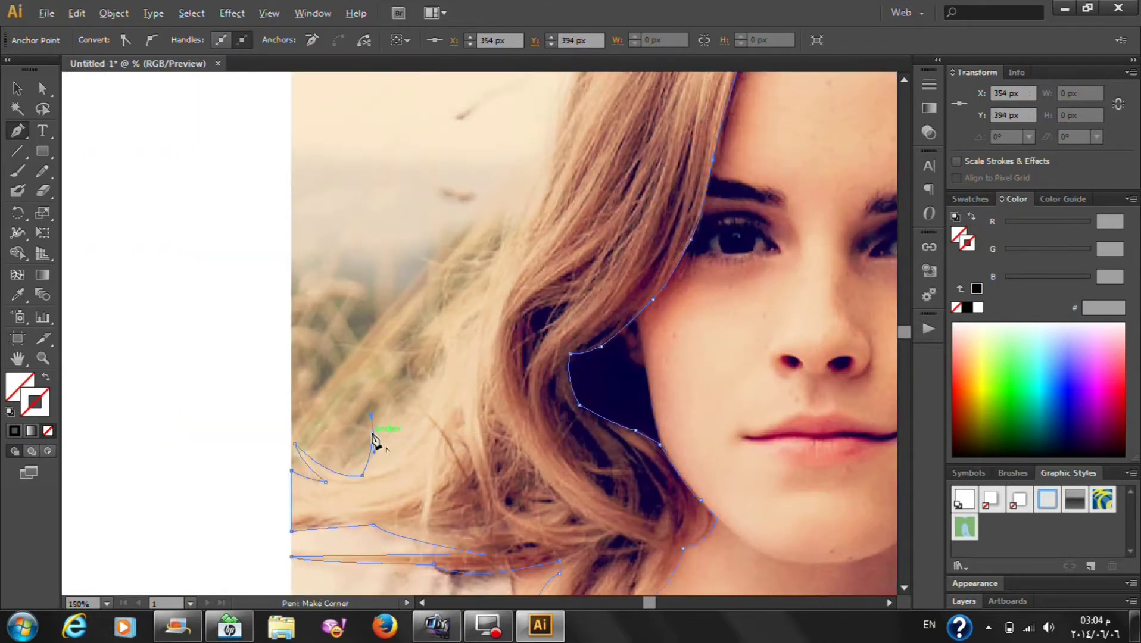
{"action": "left_click_drag", "start_coordinate": [444, 322], "coordinate": [434, 273]}
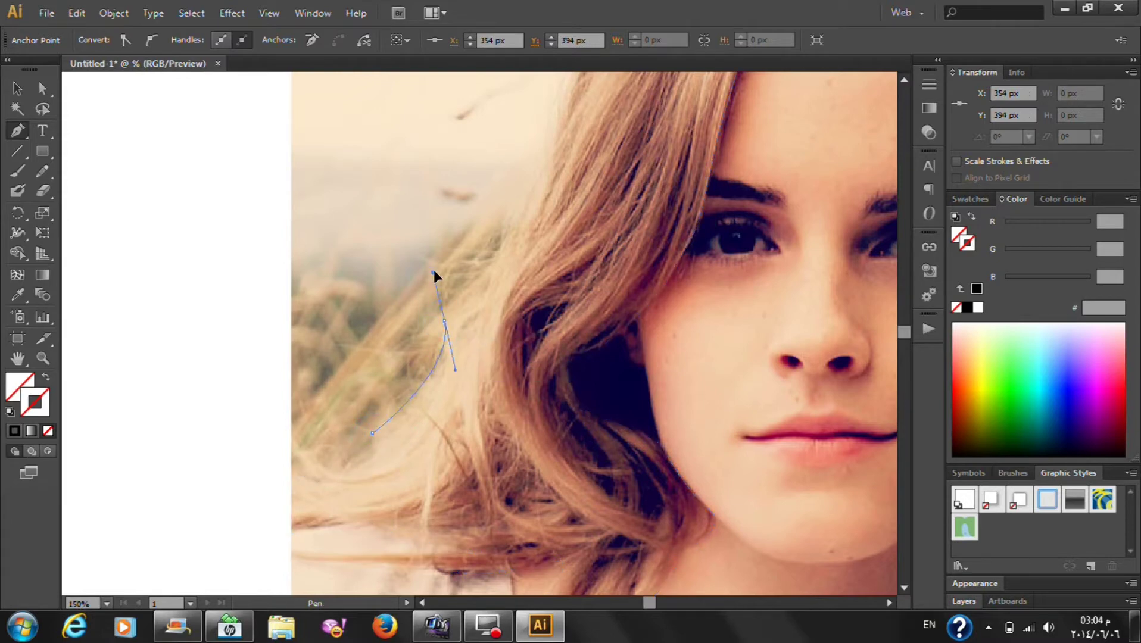
{"action": "scroll", "coordinate": [494, 295], "scroll_direction": "up", "scroll_amount": 3}
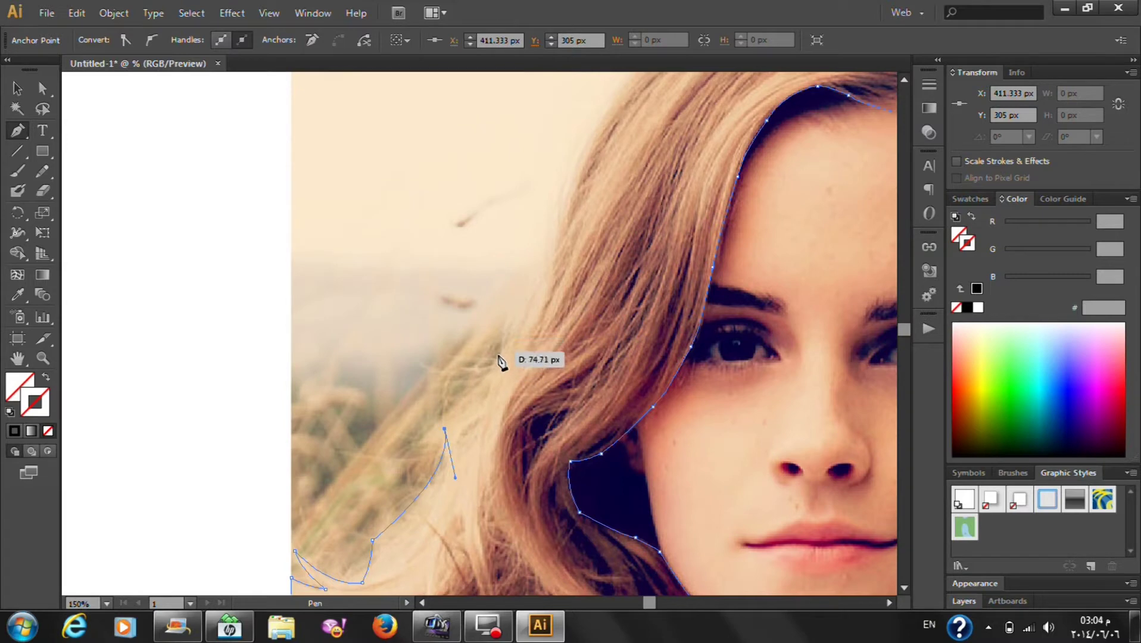
{"action": "left_click_drag", "start_coordinate": [498, 357], "coordinate": [521, 349]}
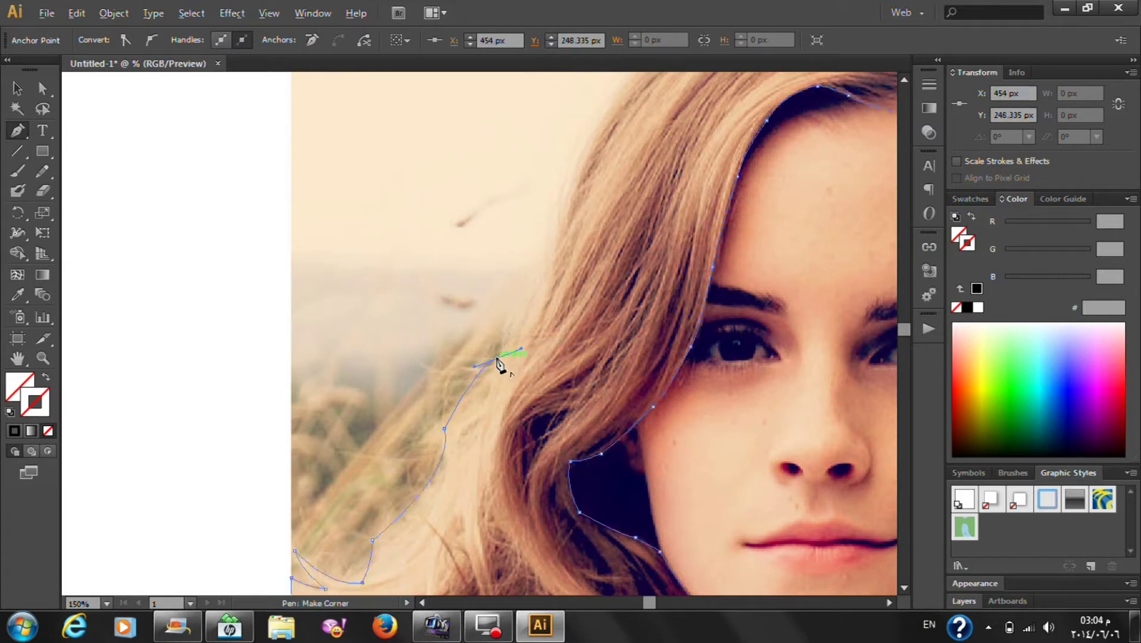
{"action": "left_click", "coordinate": [498, 360]}
Climb the hair's outer left edge to an anchor on the photo's top edge
{"action": "scroll", "coordinate": [589, 340], "scroll_direction": "up", "scroll_amount": 2}
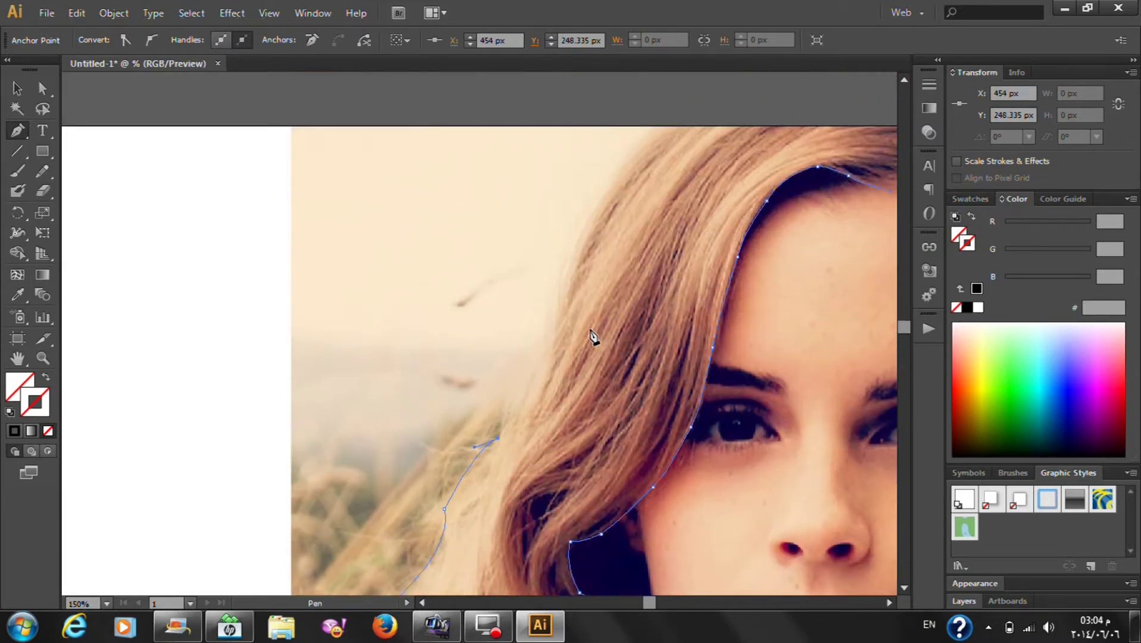
{"action": "scroll", "coordinate": [592, 336], "scroll_direction": "down", "scroll_amount": 2}
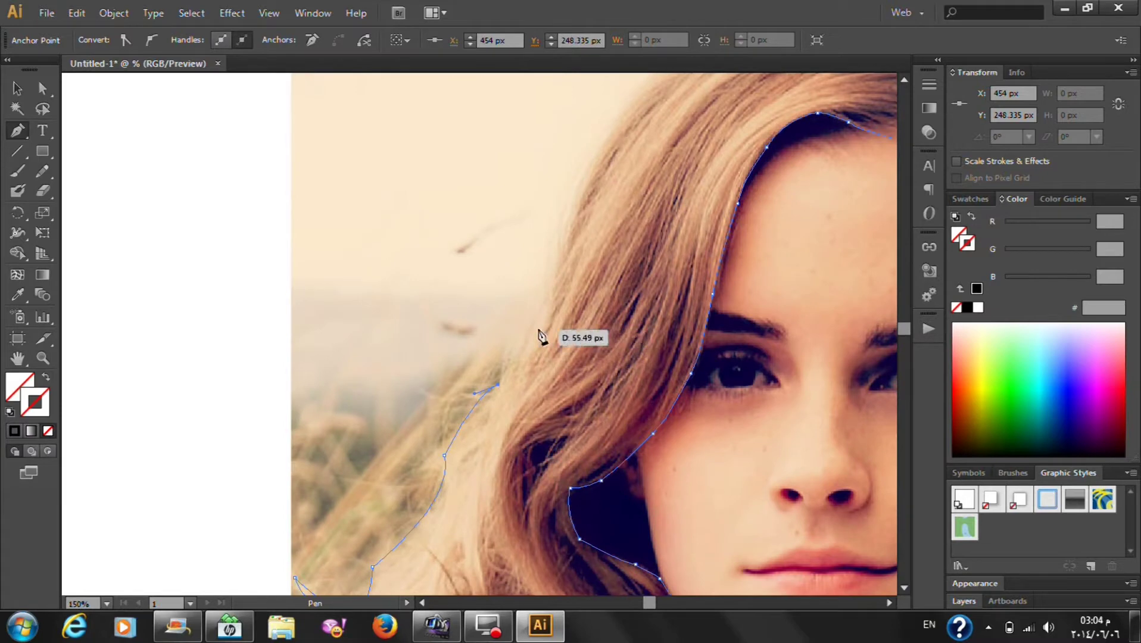
{"action": "left_click_drag", "start_coordinate": [536, 294], "coordinate": [563, 291]}
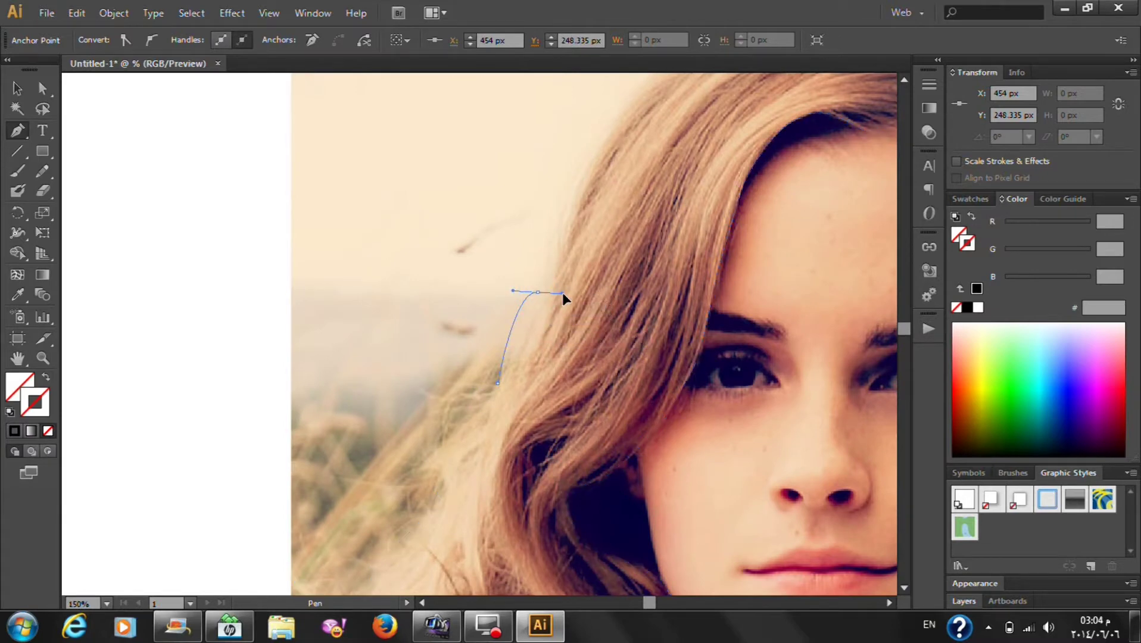
{"action": "scroll", "coordinate": [541, 301], "scroll_direction": "up", "scroll_amount": 3}
{"action": "scroll", "coordinate": [650, 310], "scroll_direction": "up", "scroll_amount": 1}
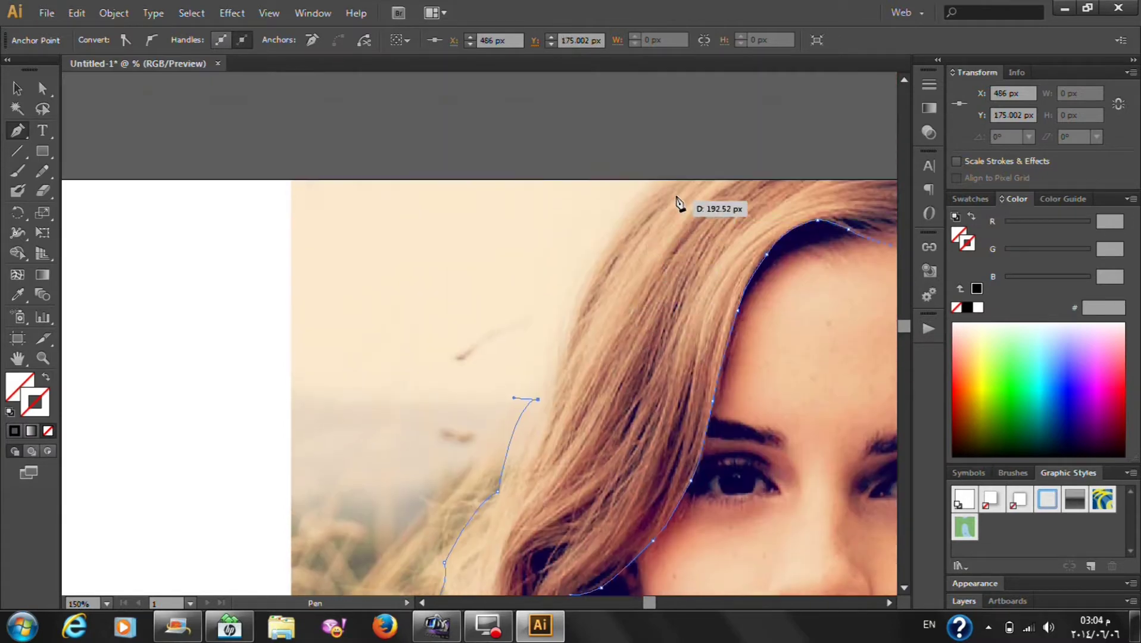
{"action": "left_click_drag", "start_coordinate": [556, 350], "coordinate": [571, 347]}
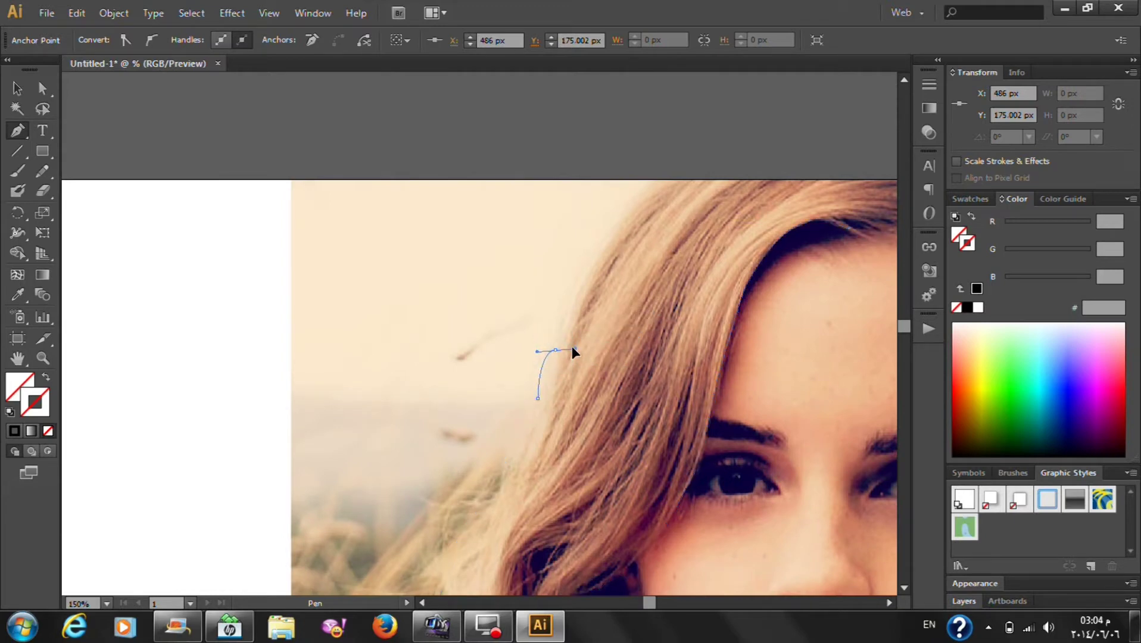
{"action": "left_click", "coordinate": [557, 350]}
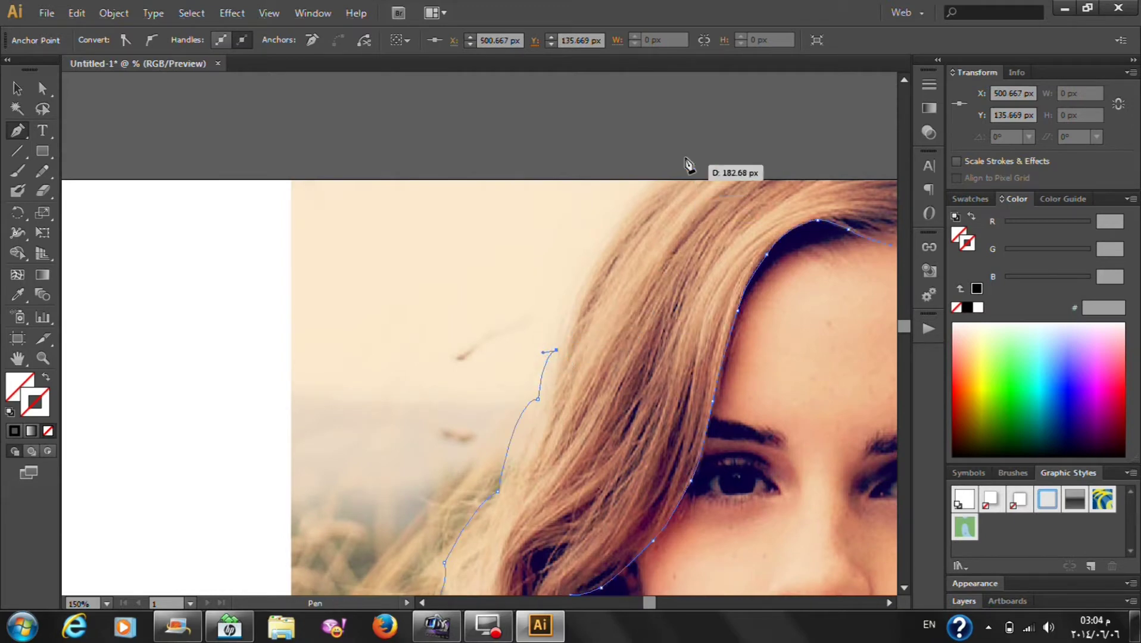
{"action": "left_click", "coordinate": [654, 179]}
{"action": "left_click", "coordinate": [656, 180]}
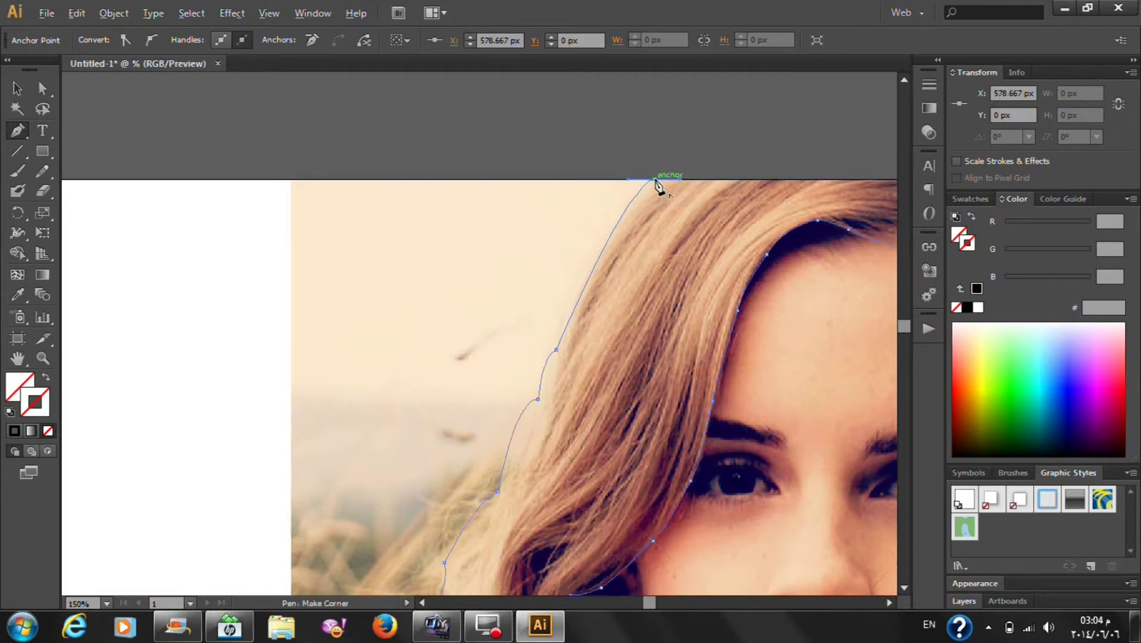
{"action": "left_click", "coordinate": [887, 603]}
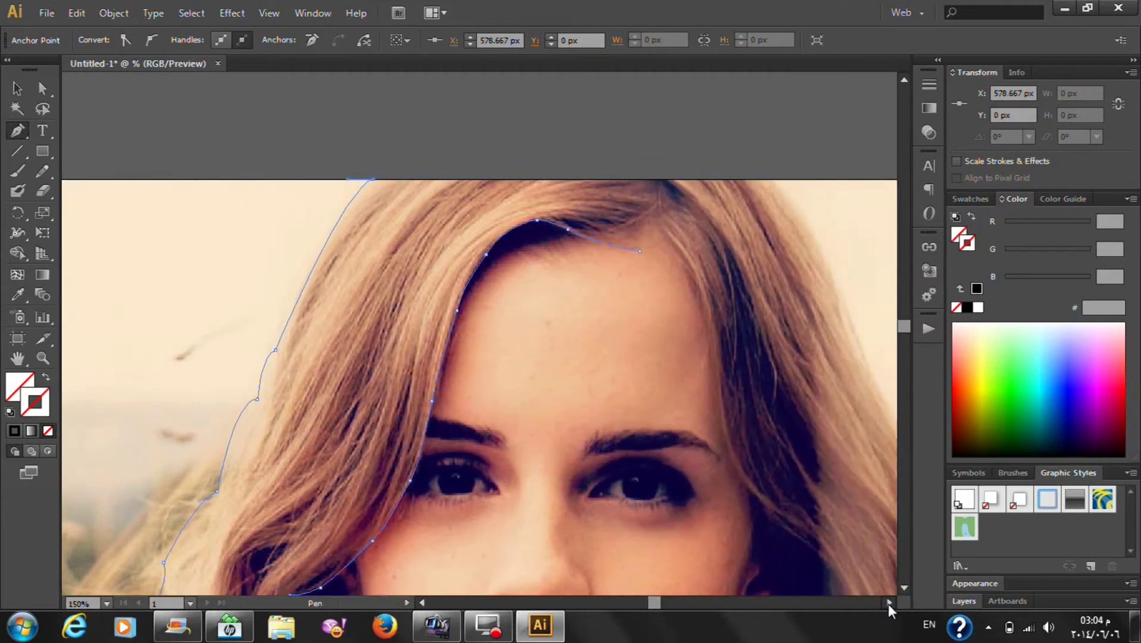
{"action": "left_click", "coordinate": [888, 603]}
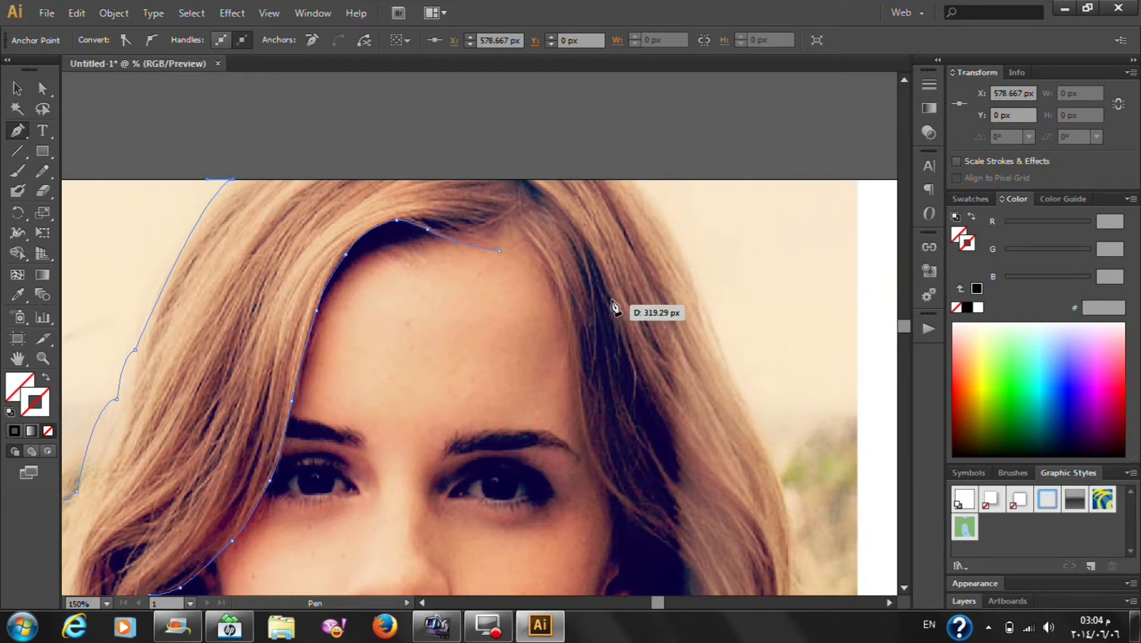
Cross the top edge and start down the right hair edge, dismissing the error alert
{"action": "left_click", "coordinate": [636, 179]}
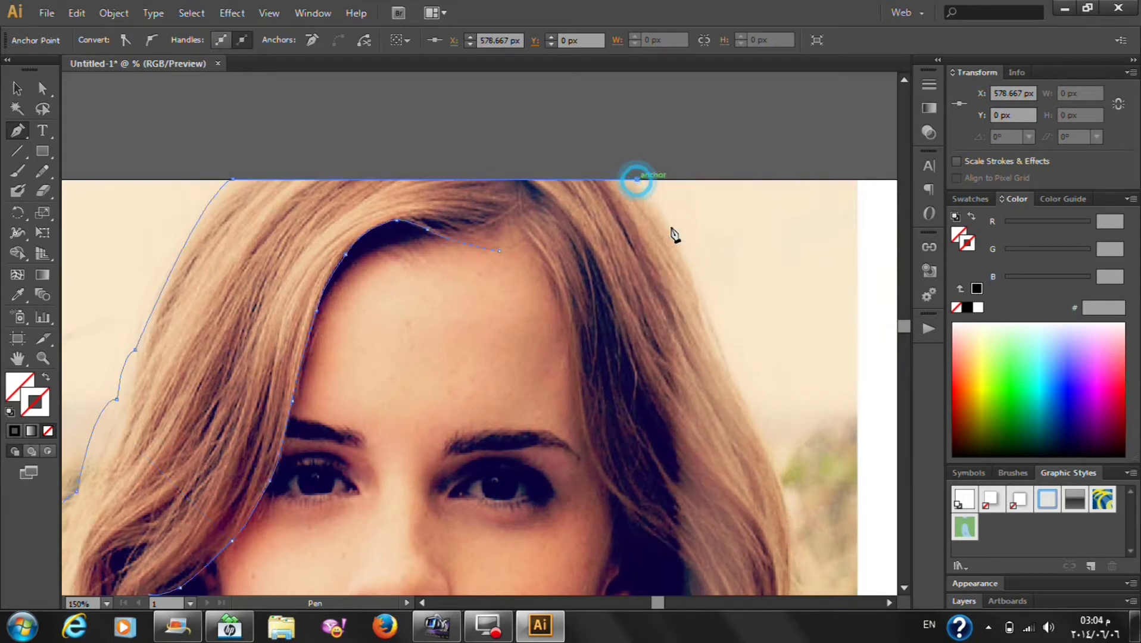
{"action": "left_click_drag", "start_coordinate": [694, 288], "coordinate": [692, 301]}
{"action": "left_click", "coordinate": [694, 287]}
{"action": "left_click_drag", "start_coordinate": [737, 382], "coordinate": [754, 412]}
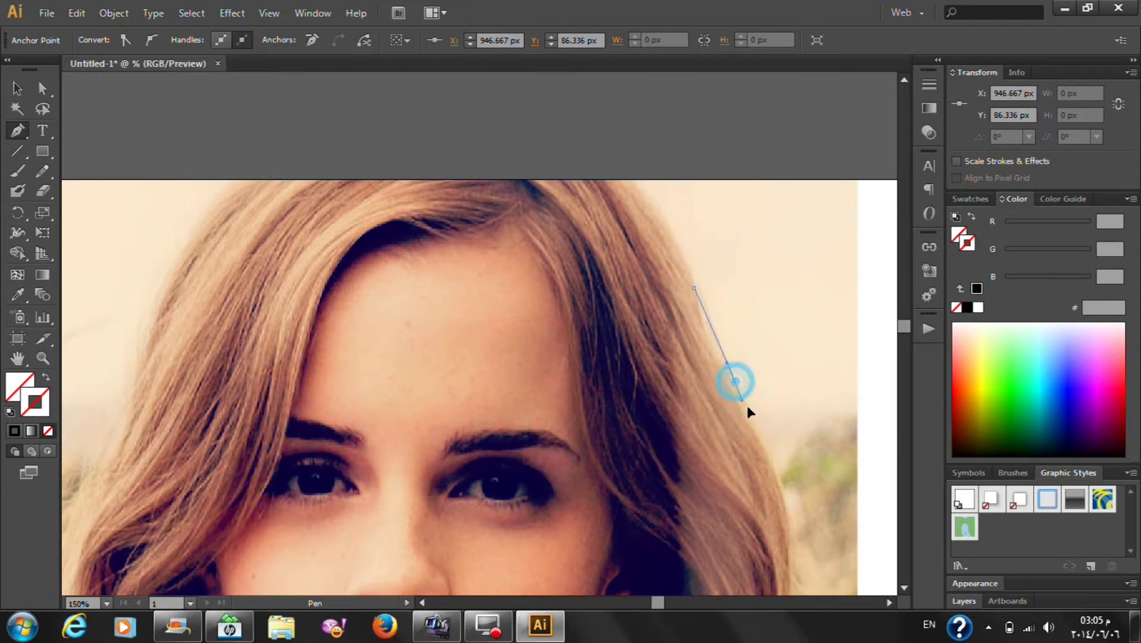
{"action": "left_click", "coordinate": [778, 412], "text": "alt"}
{"action": "left_click", "coordinate": [735, 337]}
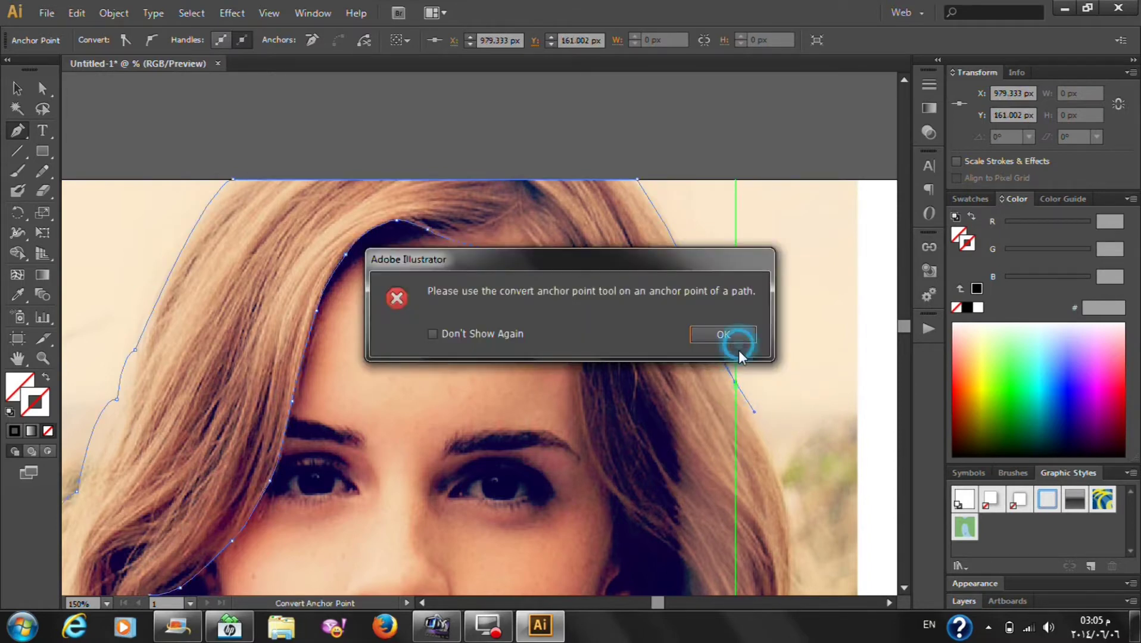
Place anchors down the right hair edge beside the cheek, converting one to a corner
{"action": "scroll", "coordinate": [784, 381], "scroll_direction": "down", "scroll_amount": 5}
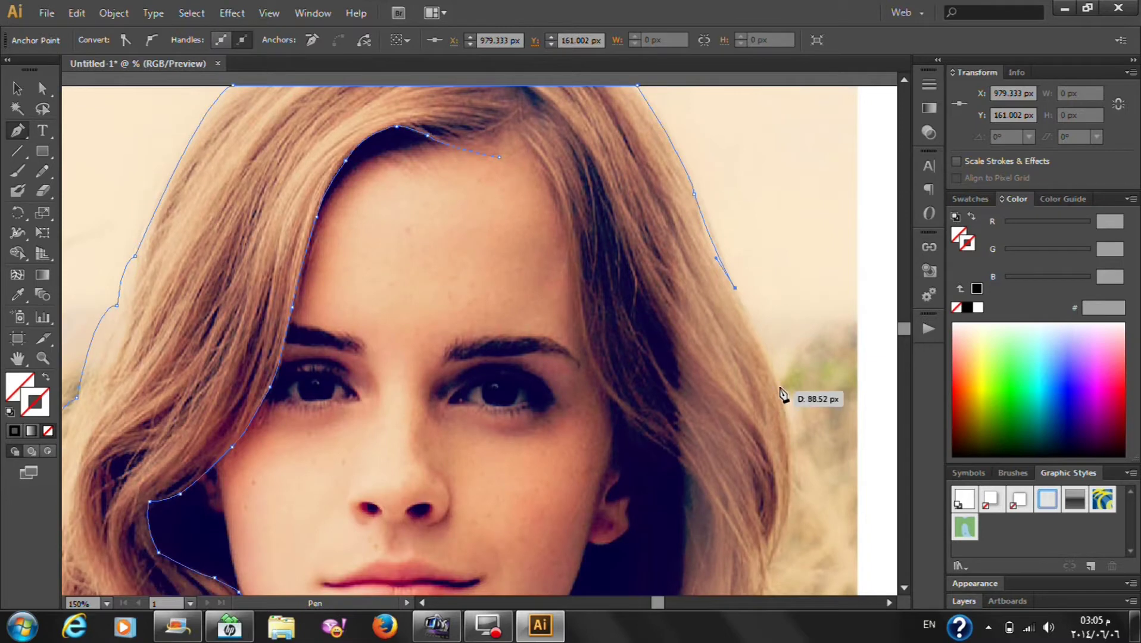
{"action": "left_click", "coordinate": [779, 337]}
{"action": "left_click", "coordinate": [793, 383]}
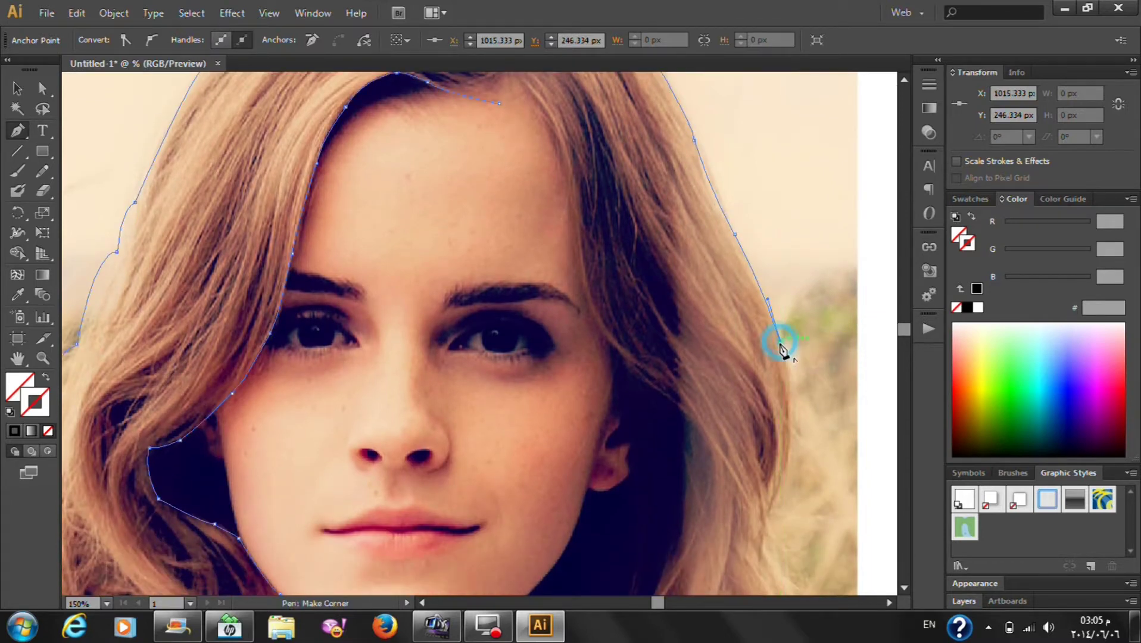
{"action": "scroll", "coordinate": [782, 351], "scroll_direction": "down", "scroll_amount": 2}
{"action": "scroll", "coordinate": [801, 386], "scroll_direction": "down", "scroll_amount": 2}
{"action": "scroll", "coordinate": [800, 386], "scroll_direction": "down", "scroll_amount": 1}
{"action": "scroll", "coordinate": [798, 381], "scroll_direction": "down", "scroll_amount": 1}
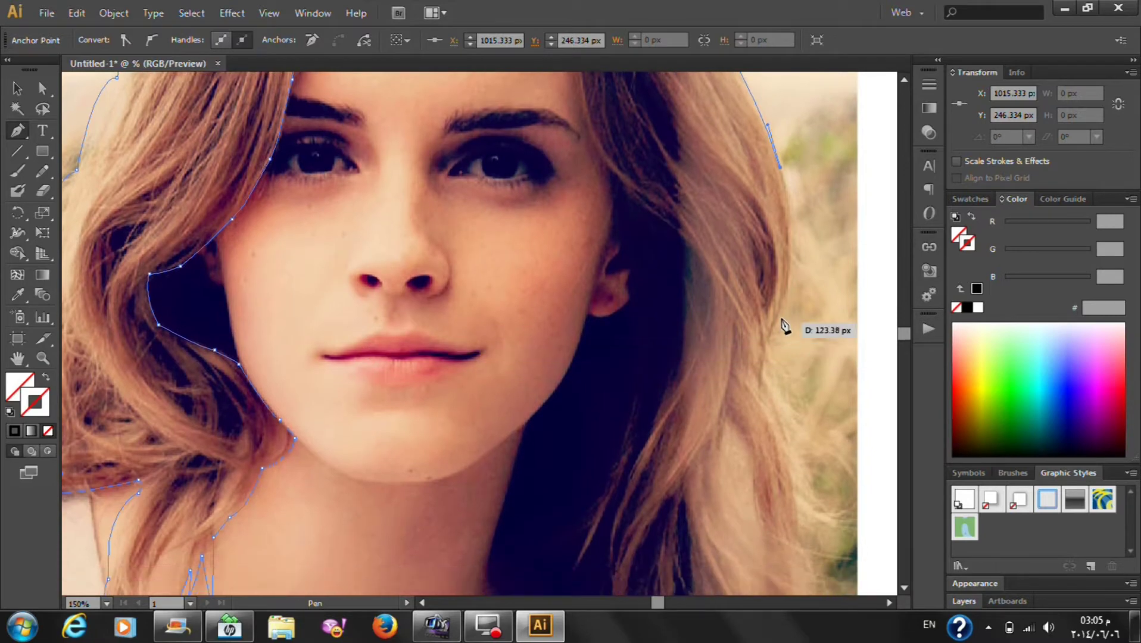
{"action": "left_click", "coordinate": [789, 277]}
{"action": "left_click_drag", "start_coordinate": [779, 307], "coordinate": [787, 314]}
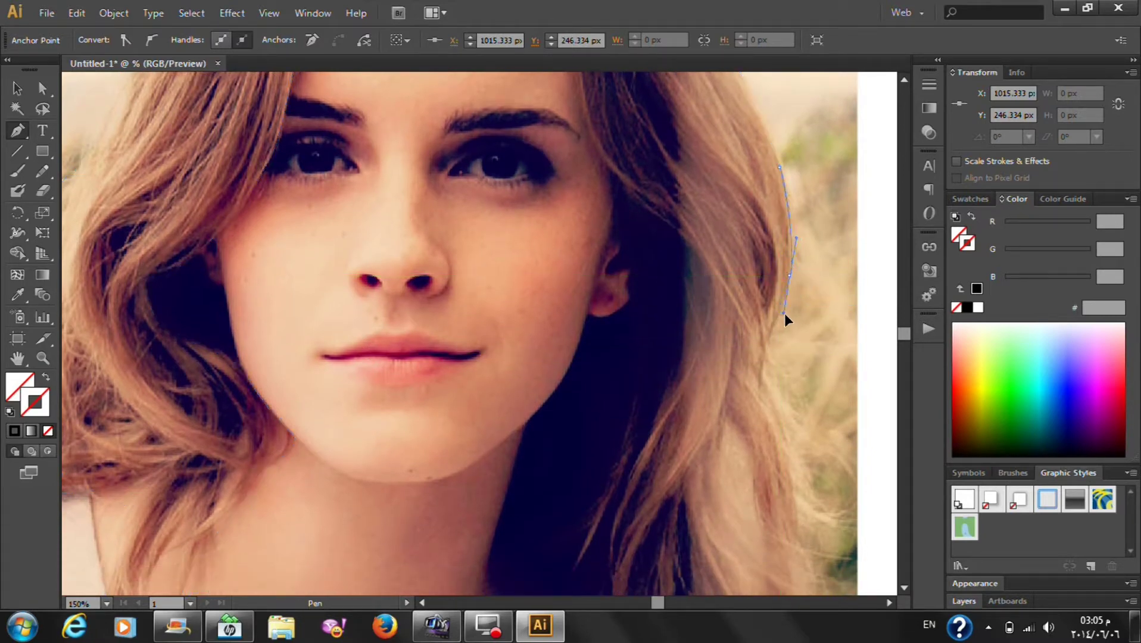
{"action": "key", "text": "alt"}
{"action": "left_click", "coordinate": [790, 277], "text": "alt"}
{"action": "scroll", "coordinate": [790, 268], "scroll_direction": "down", "scroll_amount": 3}
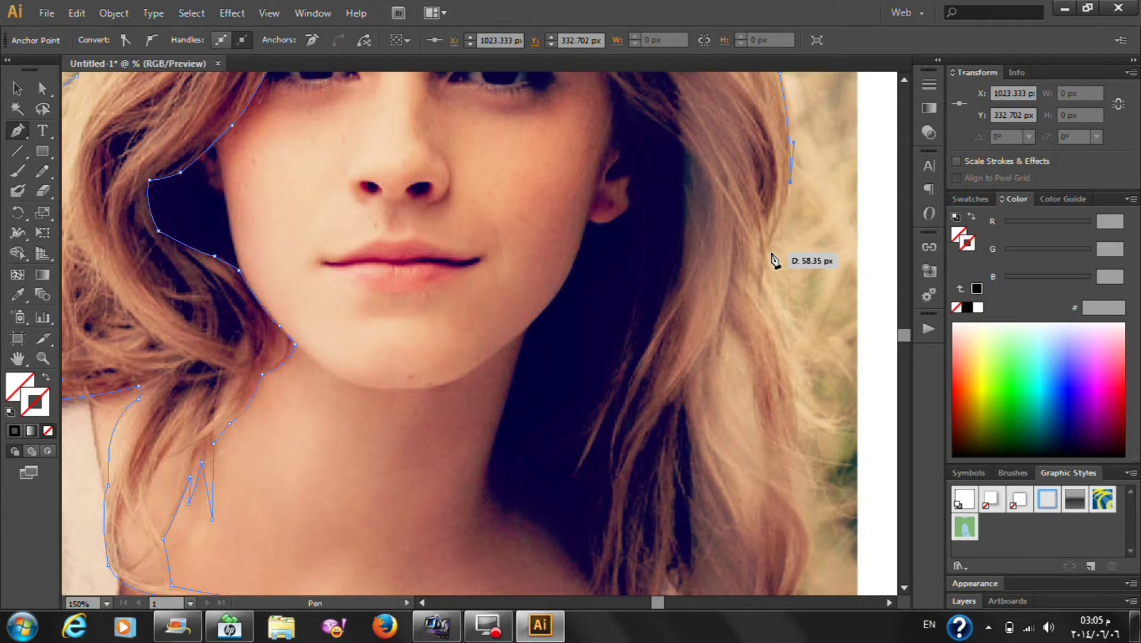
Continue the outline down the hair beside the chin and neck
{"action": "left_click_drag", "start_coordinate": [769, 254], "coordinate": [759, 264]}
{"action": "key", "text": "alt"}
{"action": "scroll", "coordinate": [774, 269], "scroll_direction": "down", "scroll_amount": 3}
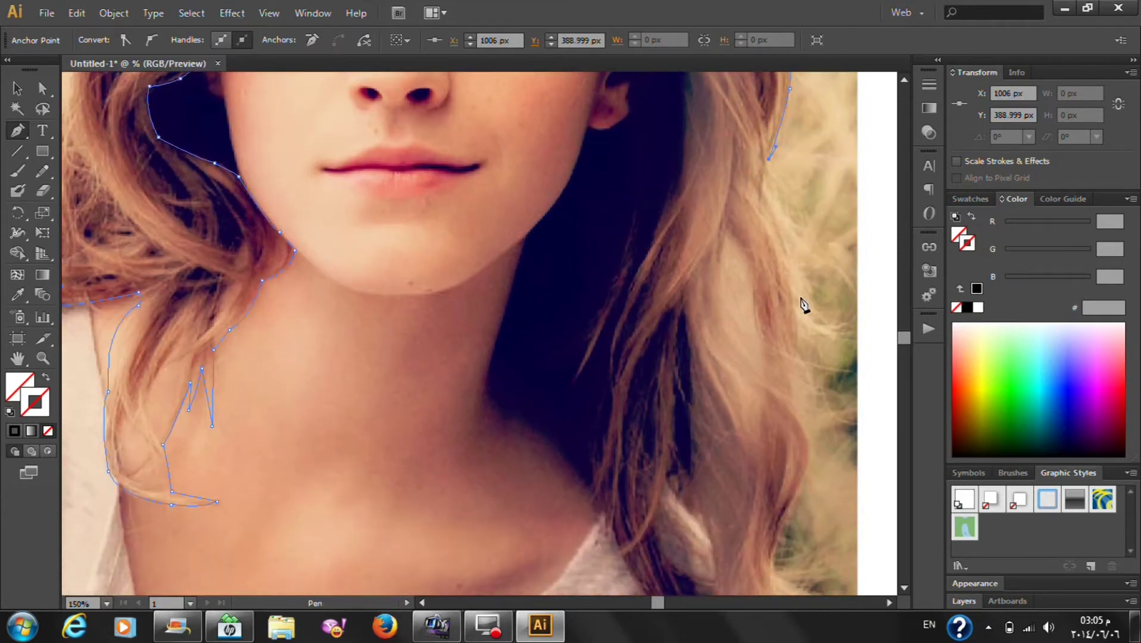
{"action": "left_click", "coordinate": [793, 395]}
{"action": "left_click", "coordinate": [794, 395], "text": "alt"}
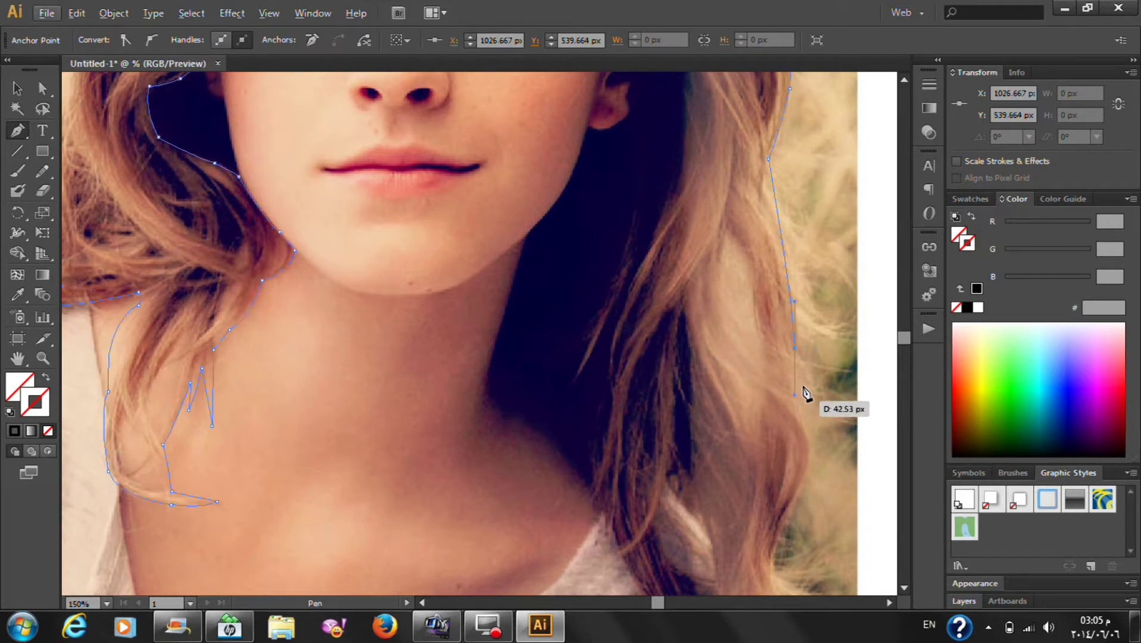
{"action": "scroll", "coordinate": [797, 357], "scroll_direction": "down", "scroll_amount": 3}
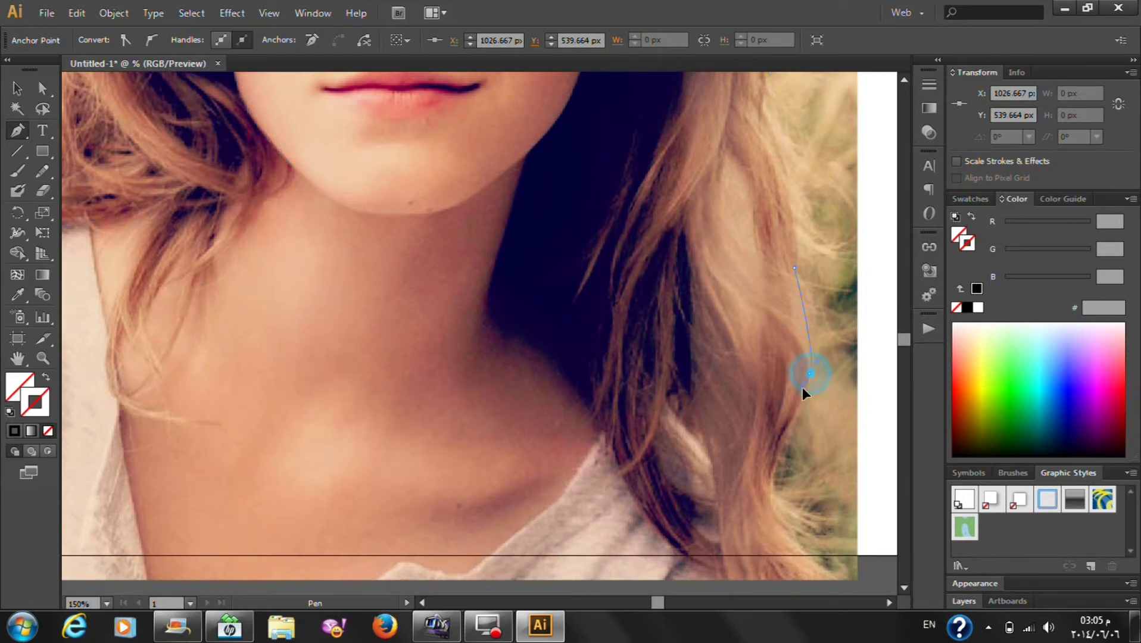
{"action": "left_click_drag", "start_coordinate": [811, 372], "coordinate": [803, 394]}
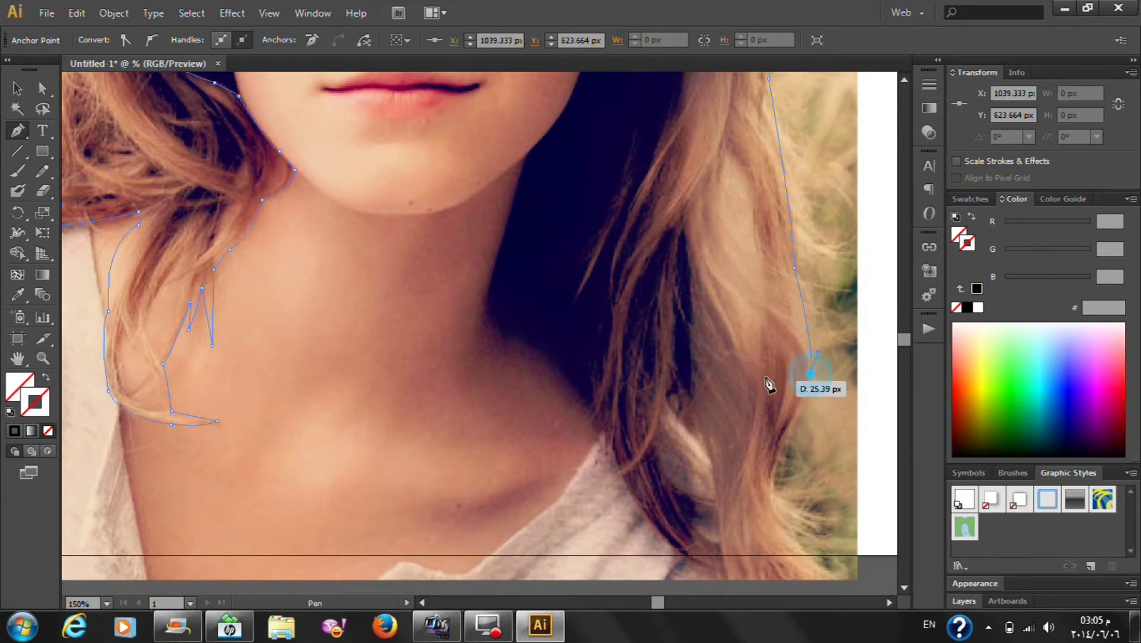
{"action": "scroll", "coordinate": [769, 387], "scroll_direction": "down", "scroll_amount": 3}
{"action": "scroll", "coordinate": [769, 387], "scroll_direction": "up", "scroll_amount": 1}
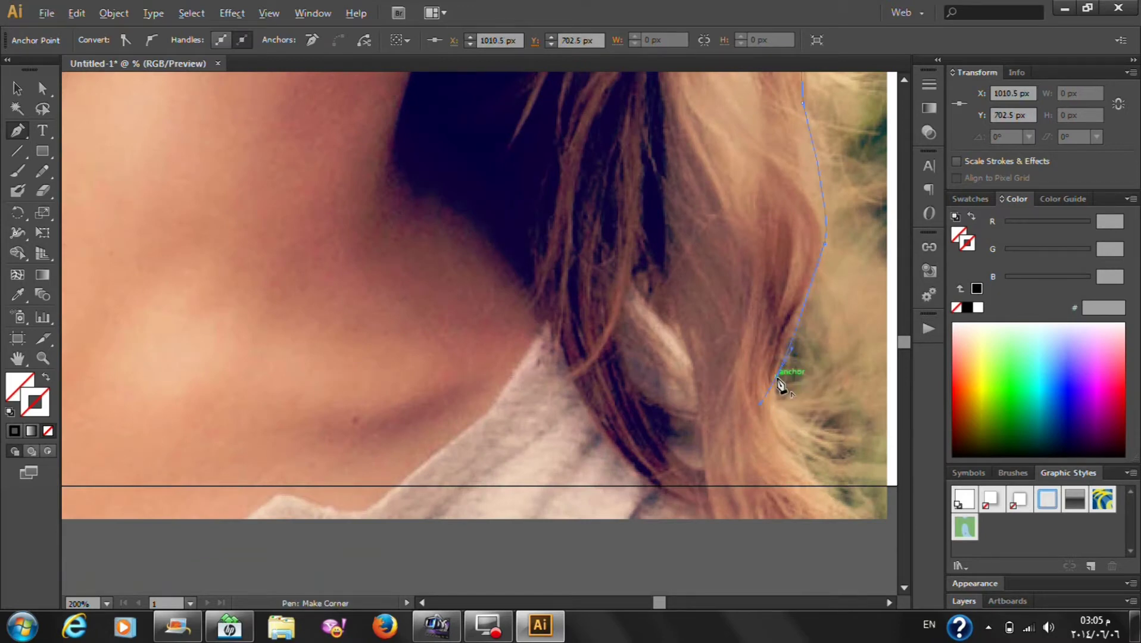
{"action": "scroll", "coordinate": [798, 390], "scroll_direction": "down", "scroll_amount": 2}
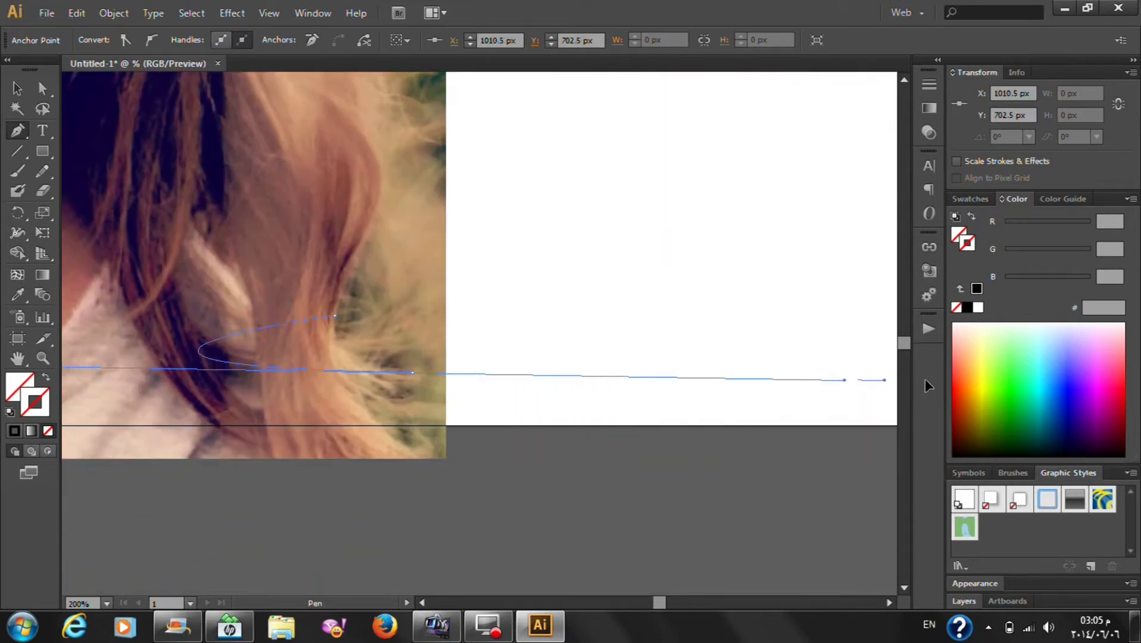
Curve the path where the hair meets the shoulder down to the lower hair tip
{"action": "left_click_drag", "start_coordinate": [853, 373], "coordinate": [924, 379]}
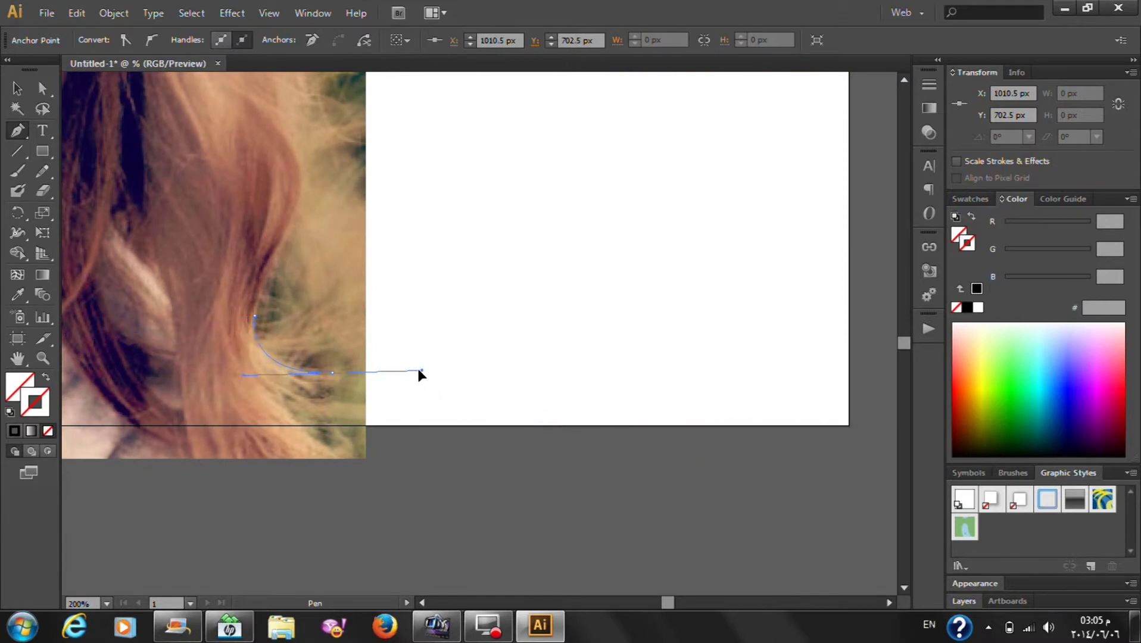
{"action": "key", "text": "alt"}
{"action": "left_click_drag", "start_coordinate": [335, 376], "coordinate": [337, 377]}
{"action": "key", "text": "ctrl+plus"}
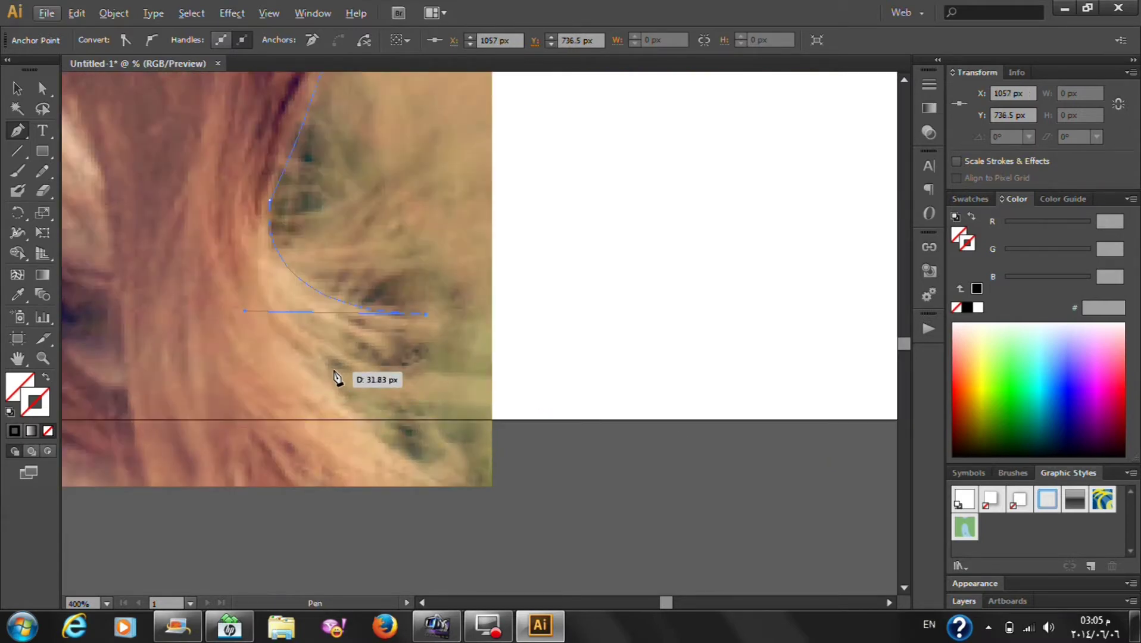
{"action": "mouse_move", "coordinate": [334, 377]}
{"action": "left_mouse_down"}
{"action": "mouse_move", "coordinate": [314, 372]}
{"action": "mouse_move", "coordinate": [468, 477]}
{"action": "mouse_move", "coordinate": [540, 462]}
{"action": "left_mouse_up"}
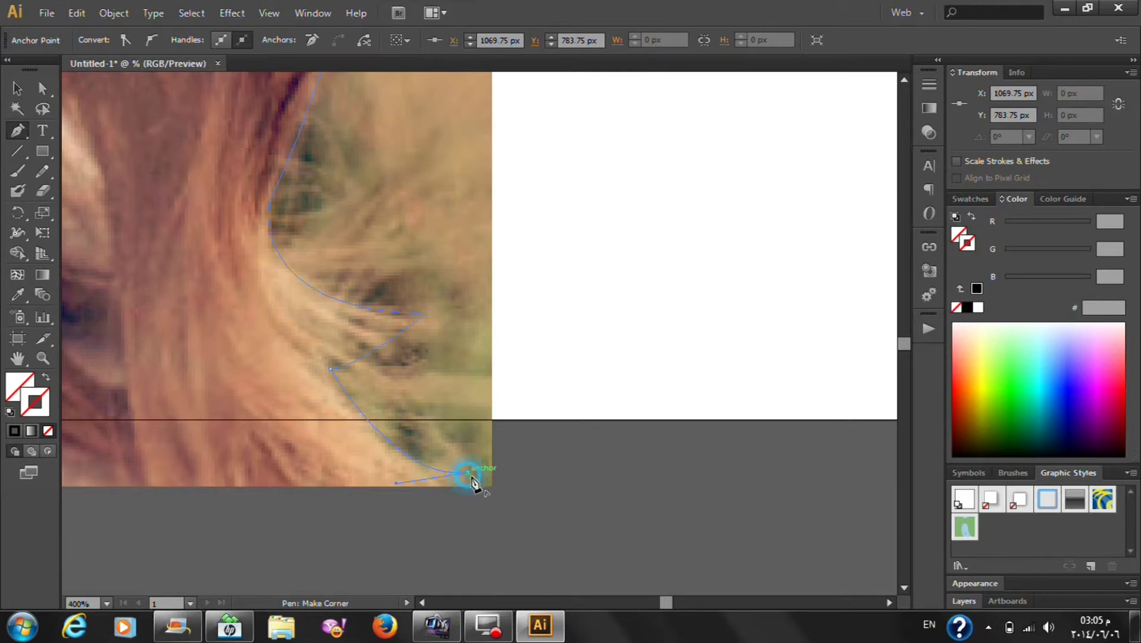
{"action": "scroll", "coordinate": [132, 515], "scroll_direction": "down", "scroll_amount": 3}
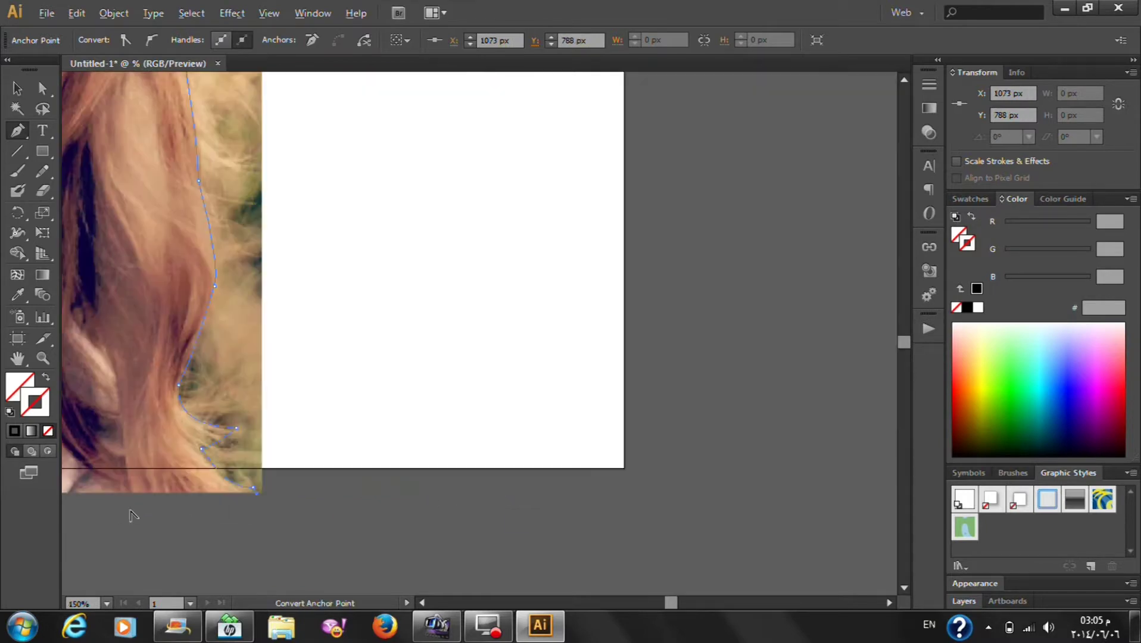
{"action": "scroll", "coordinate": [85, 519], "scroll_direction": "up", "scroll_amount": 1}
Place anchors on the photo's bottom edge and along the inner hair strand
{"action": "scroll", "coordinate": [148, 509], "scroll_direction": "down", "scroll_amount": 3}
{"action": "scroll", "coordinate": [102, 529], "scroll_direction": "up", "scroll_amount": 3}
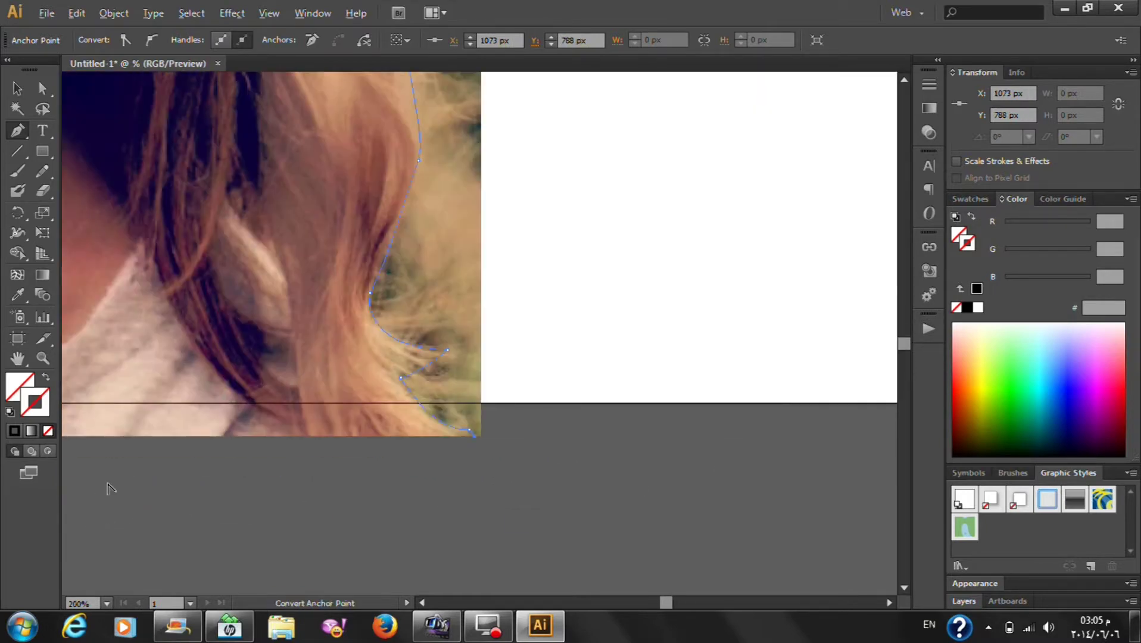
{"action": "left_click", "coordinate": [296, 438]}
{"action": "left_click", "coordinate": [287, 425]}
{"action": "scroll", "coordinate": [179, 378], "scroll_direction": "down", "scroll_amount": 2}
{"action": "scroll", "coordinate": [102, 250], "scroll_direction": "up", "scroll_amount": 2}
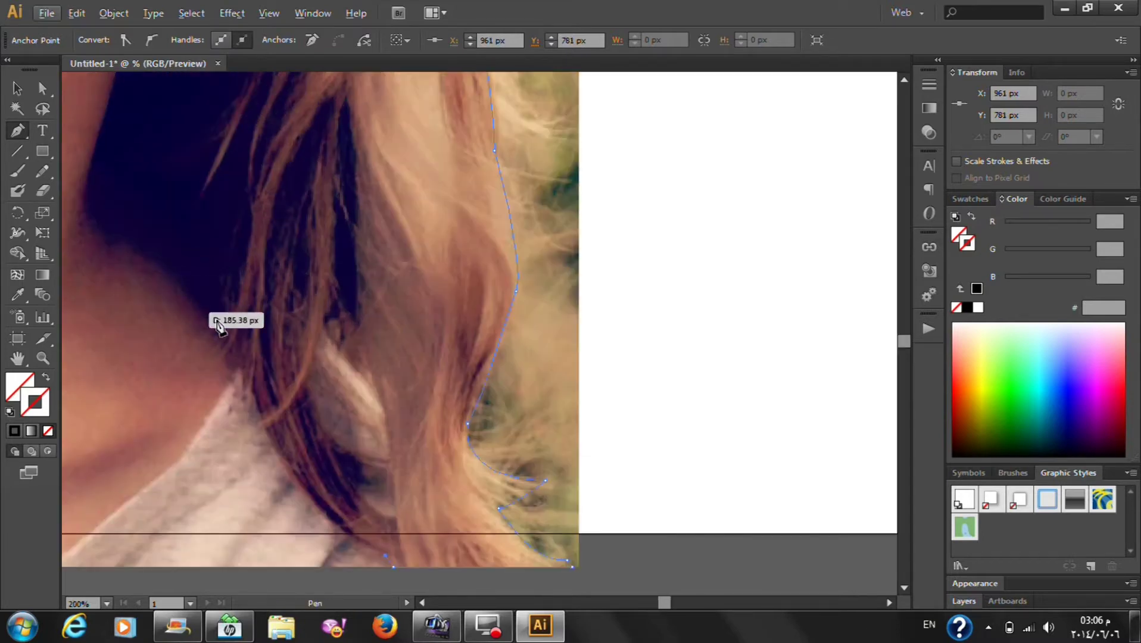
{"action": "mouse_move", "coordinate": [356, 159]}
{"action": "left_mouse_down"}
{"action": "mouse_move", "coordinate": [411, 133]}
{"action": "mouse_move", "coordinate": [354, 119]}
{"action": "left_mouse_up"}
{"action": "left_click", "coordinate": [356, 160]}
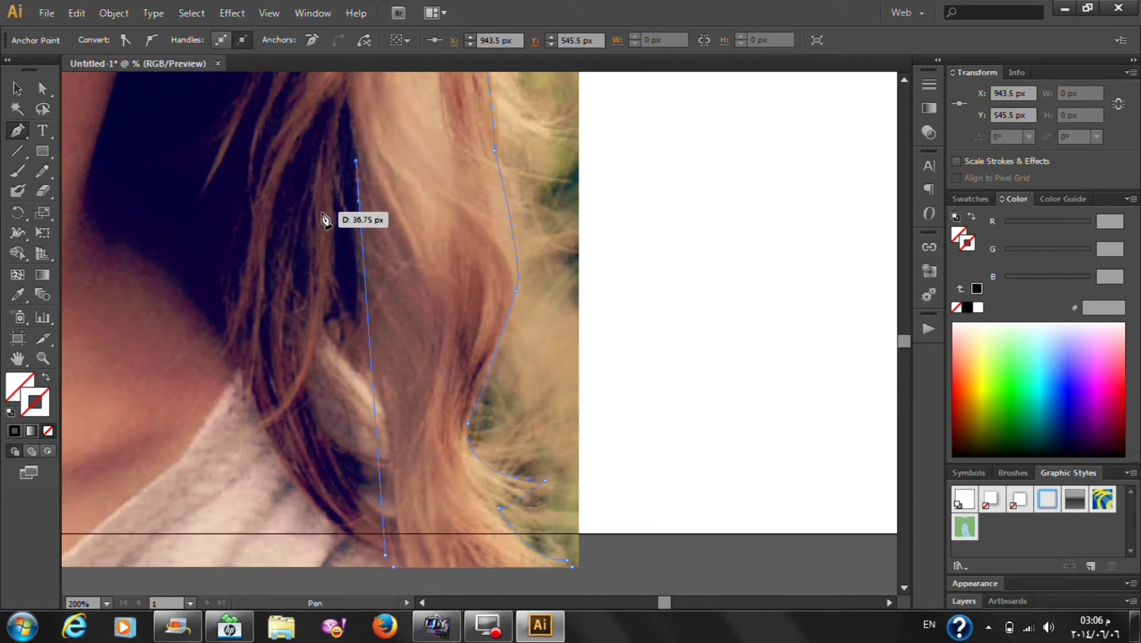
{"action": "left_click_drag", "start_coordinate": [332, 321], "coordinate": [318, 353]}
{"action": "left_click", "coordinate": [332, 321], "text": "alt"}
Trace corner anchors down the strand and back up the inner hair edge
{"action": "left_click", "coordinate": [319, 407]}
{"action": "left_click_drag", "start_coordinate": [341, 450], "coordinate": [340, 447]}
{"action": "left_click", "coordinate": [320, 409]}
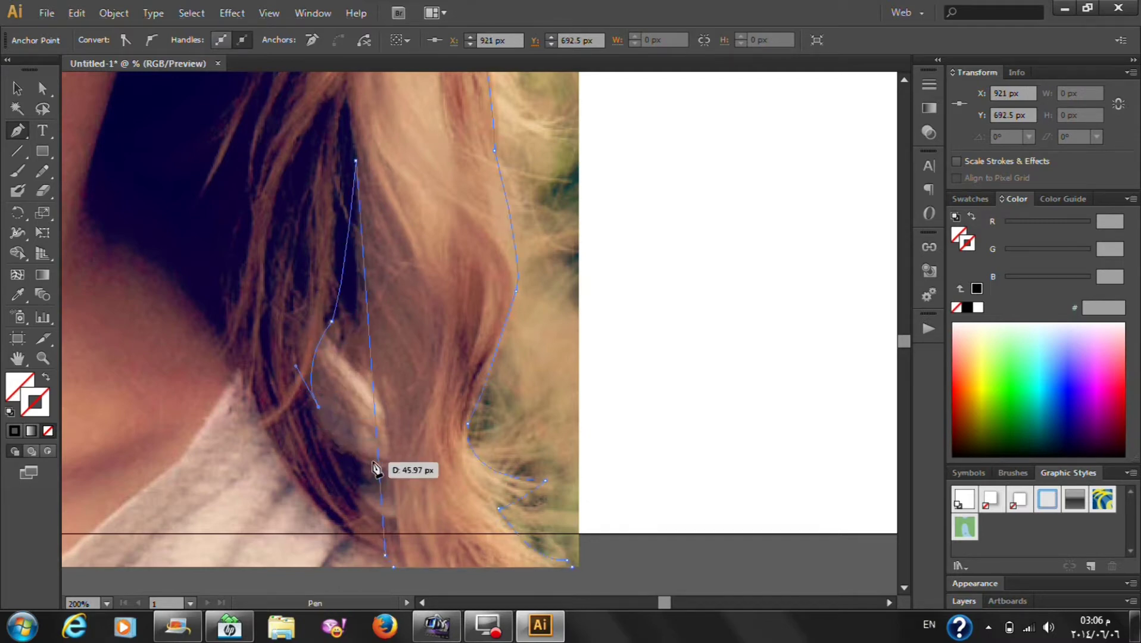
{"action": "left_click_drag", "start_coordinate": [358, 453], "coordinate": [371, 456]}
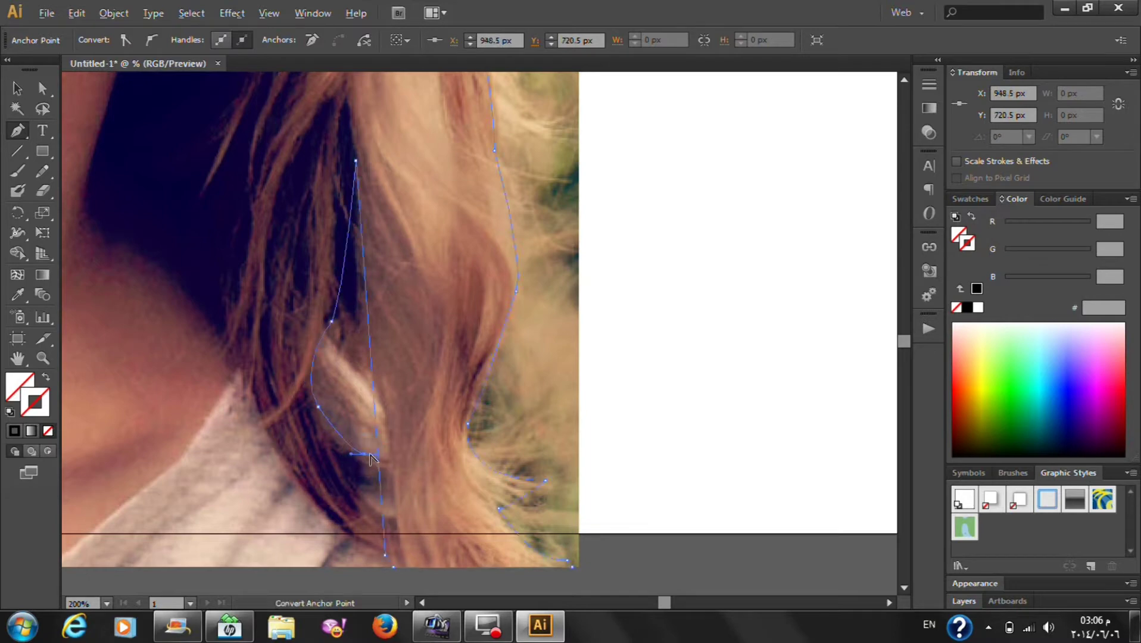
{"action": "left_click", "coordinate": [366, 456]}
{"action": "left_click", "coordinate": [375, 551]}
{"action": "left_click_drag", "start_coordinate": [240, 333], "coordinate": [234, 176]}
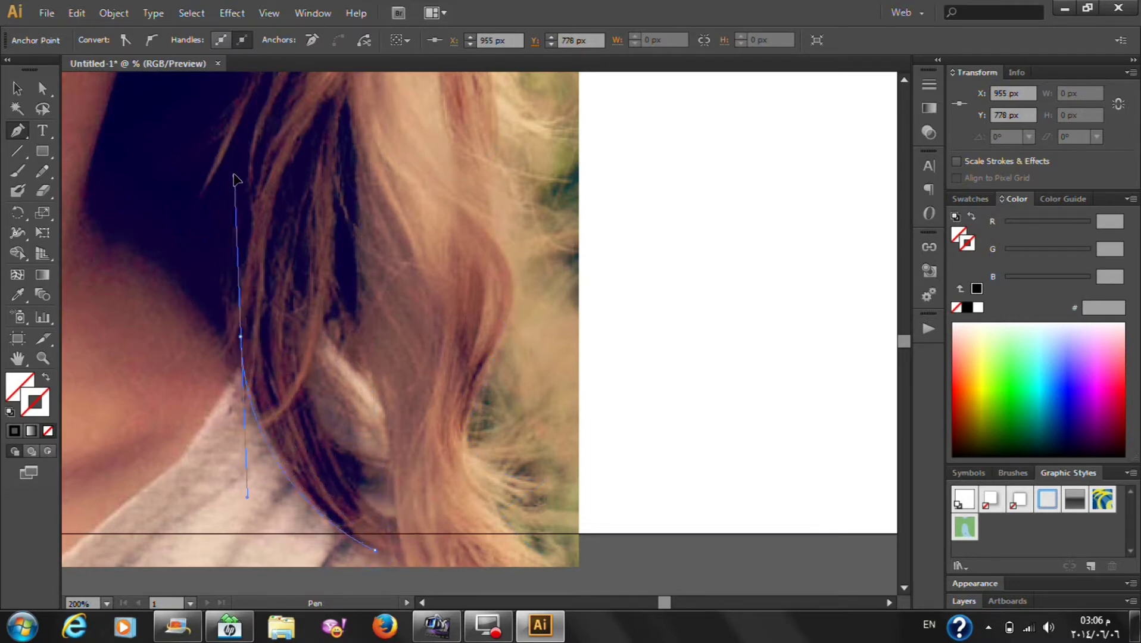
{"action": "left_click", "coordinate": [240, 332], "text": "alt"}
{"action": "scroll", "coordinate": [220, 250], "scroll_direction": "down", "scroll_amount": 2}
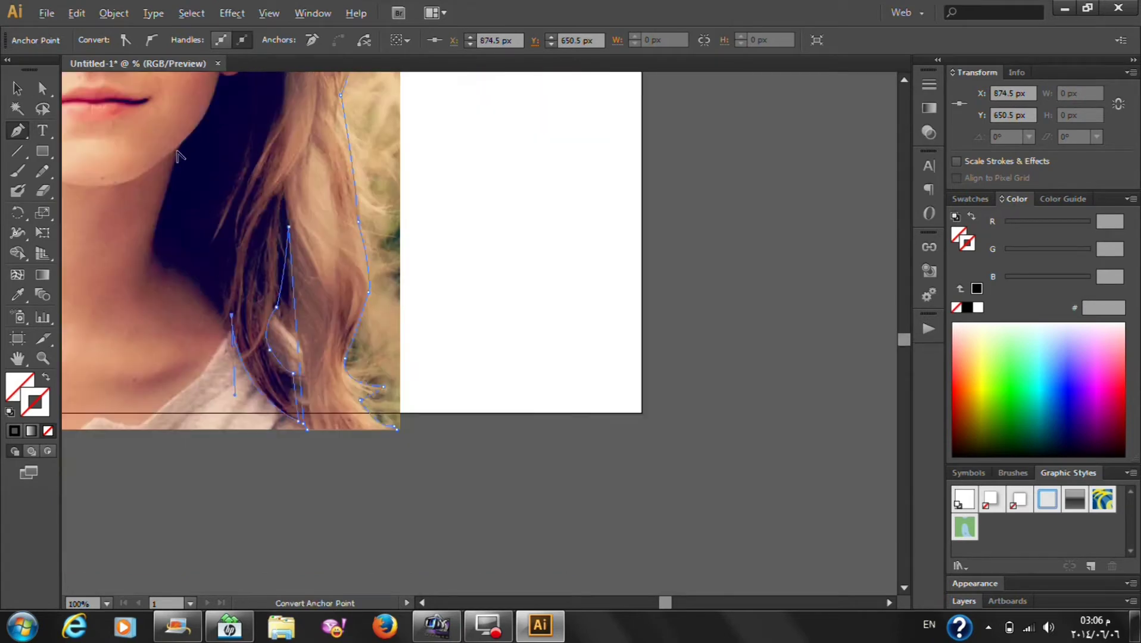
{"action": "scroll", "coordinate": [180, 156], "scroll_direction": "up", "scroll_amount": 1}
Climb the hair edge by the cheek up to a corner anchor at the temple
{"action": "left_click_drag", "start_coordinate": [270, 205], "coordinate": [288, 174]}
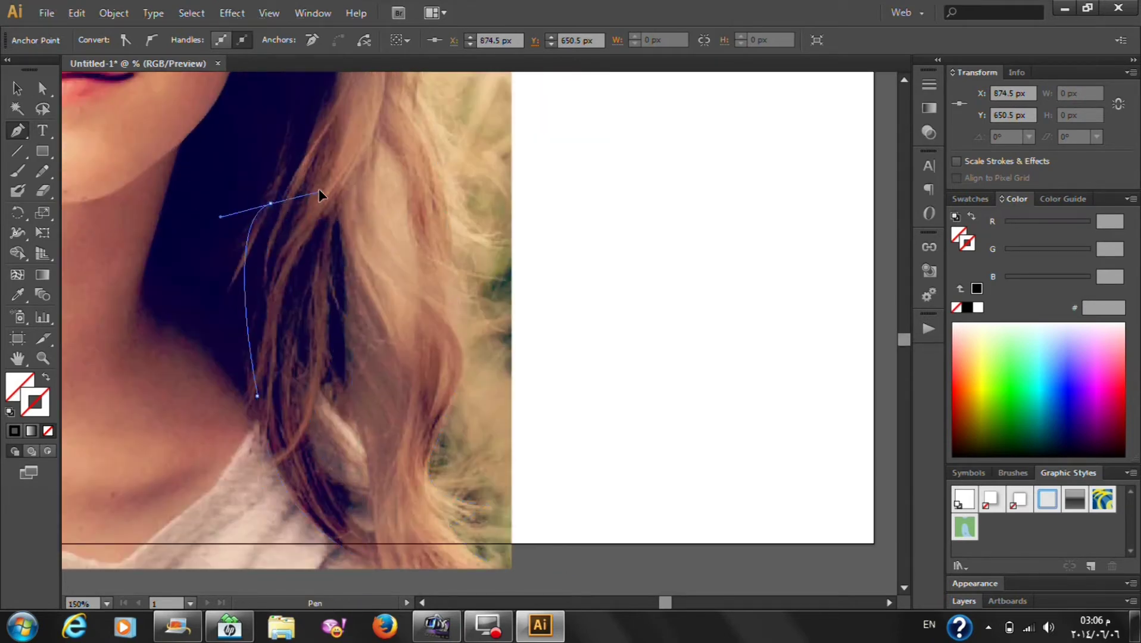
{"action": "left_click", "coordinate": [272, 206]}
{"action": "scroll", "coordinate": [274, 203], "scroll_direction": "down", "scroll_amount": 2}
{"action": "scroll", "coordinate": [235, 65], "scroll_direction": "up", "scroll_amount": 2}
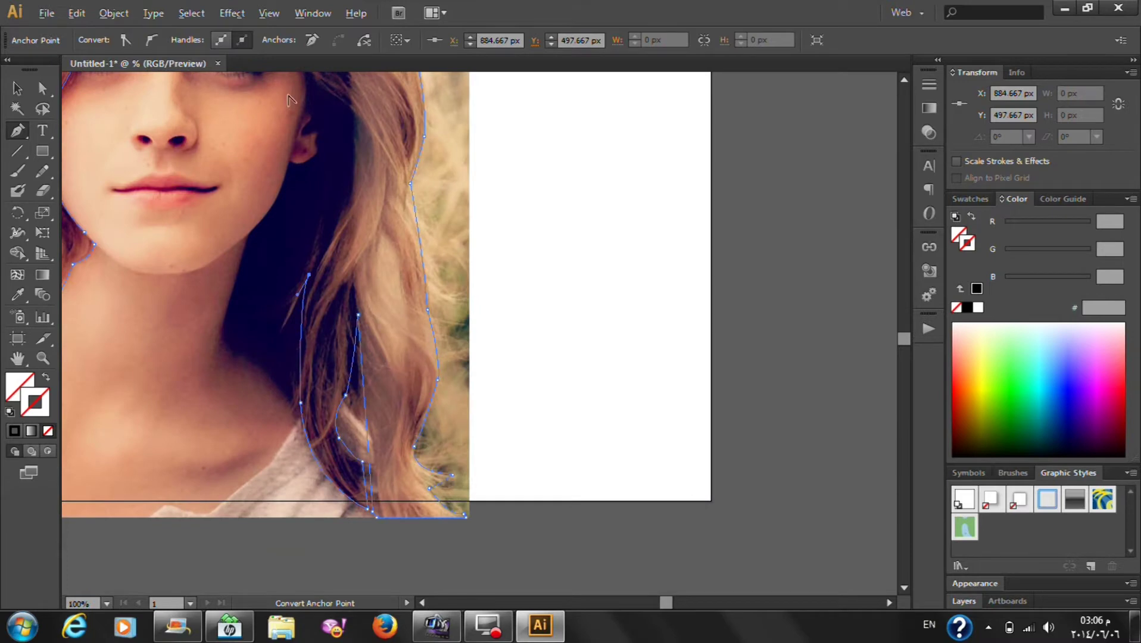
{"action": "scroll", "coordinate": [372, 91], "scroll_direction": "up", "scroll_amount": 2}
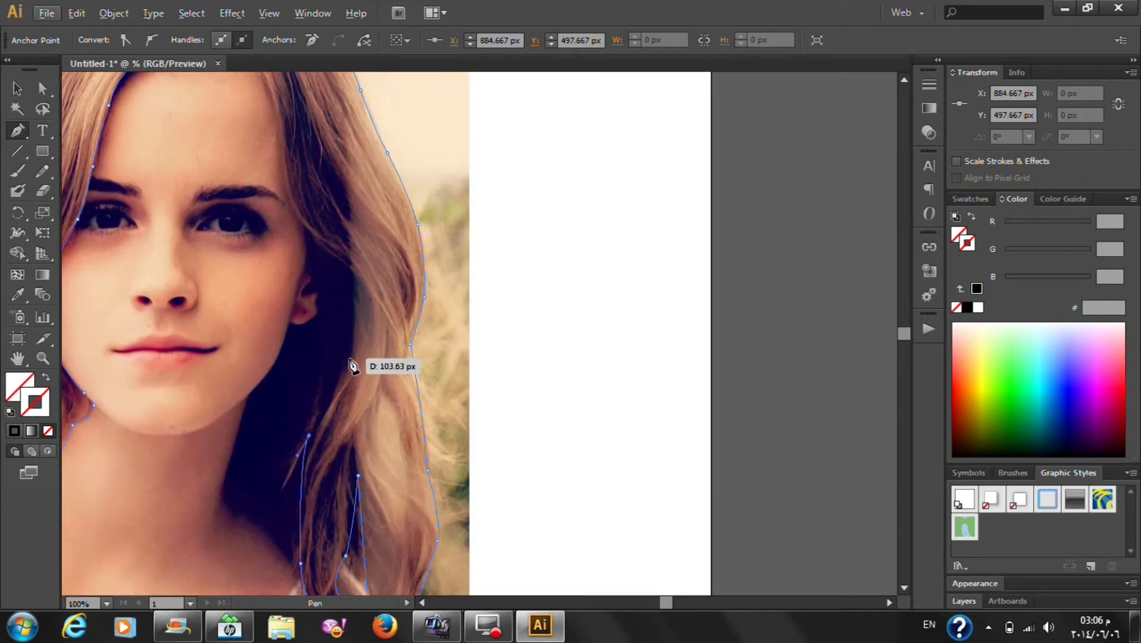
{"action": "left_click_drag", "start_coordinate": [349, 358], "coordinate": [368, 360]}
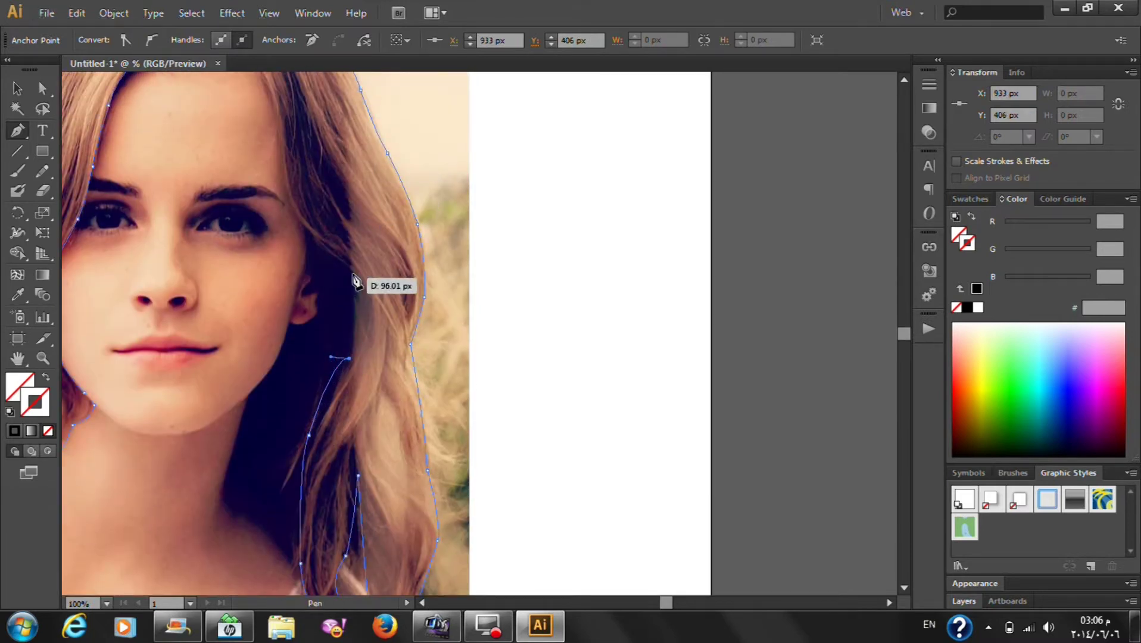
{"action": "left_click_drag", "start_coordinate": [349, 269], "coordinate": [358, 280]}
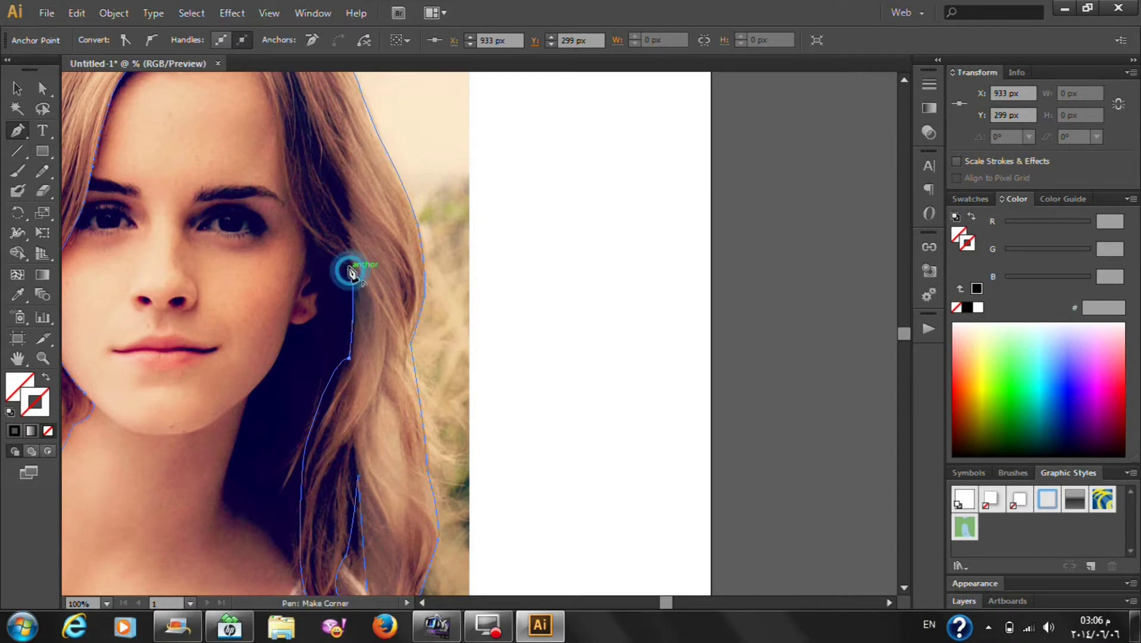
{"action": "scroll", "coordinate": [315, 156], "scroll_direction": "up", "scroll_amount": 4}
{"action": "left_click_drag", "start_coordinate": [280, 248], "coordinate": [281, 189]}
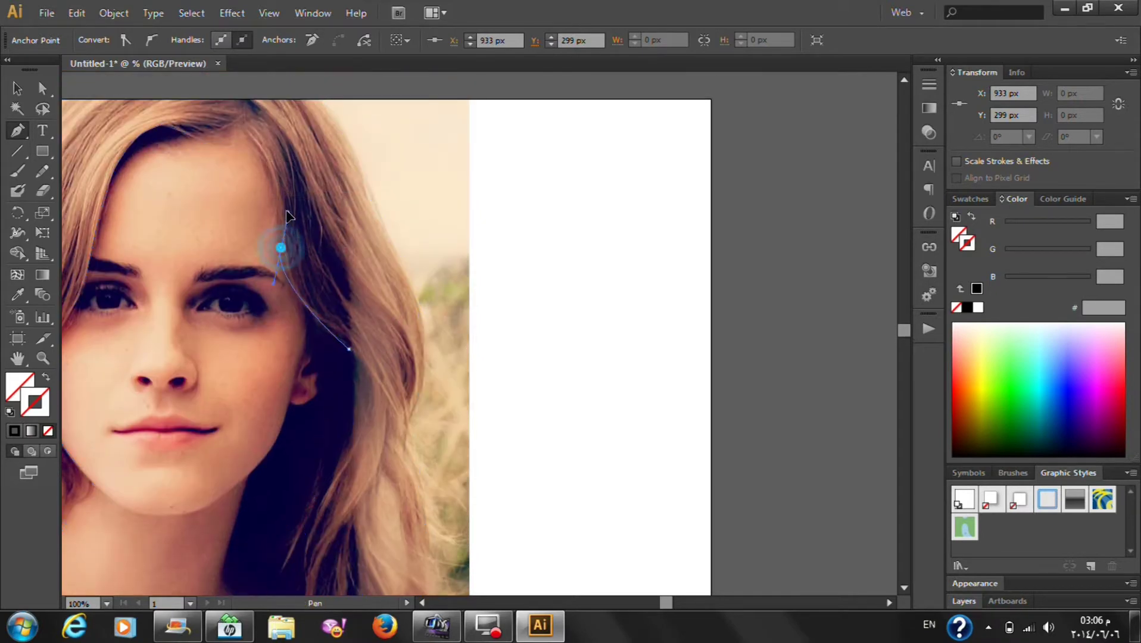
{"action": "left_click", "coordinate": [280, 248]}
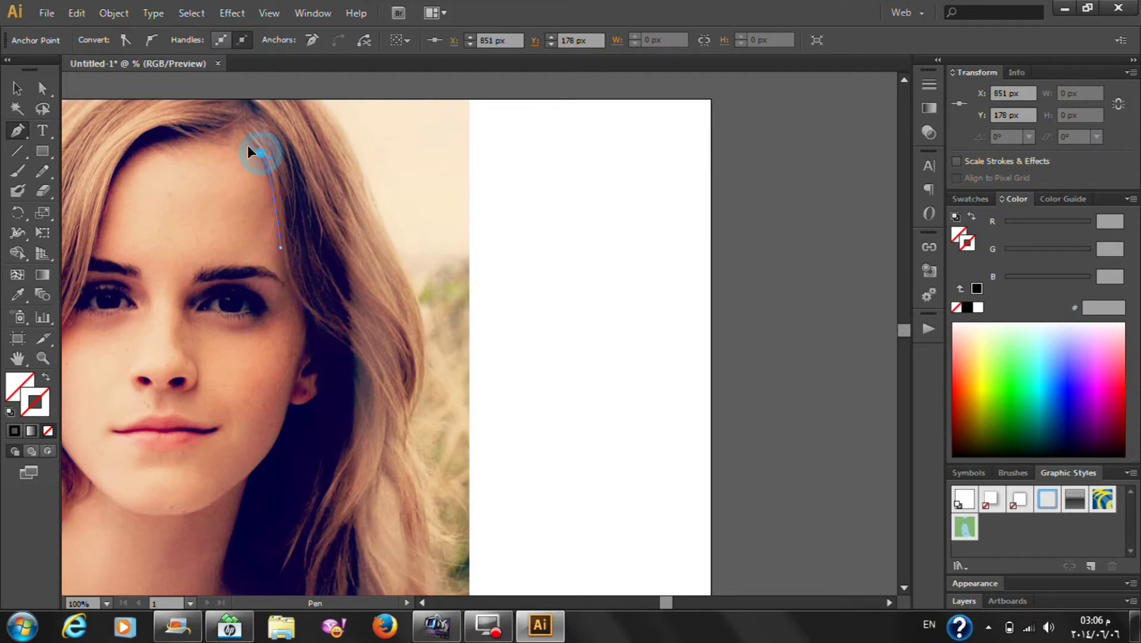
Nudge the forehead anchor into place with the Direct Selection tool
{"action": "scroll", "coordinate": [250, 215], "scroll_direction": "up", "scroll_amount": 2}
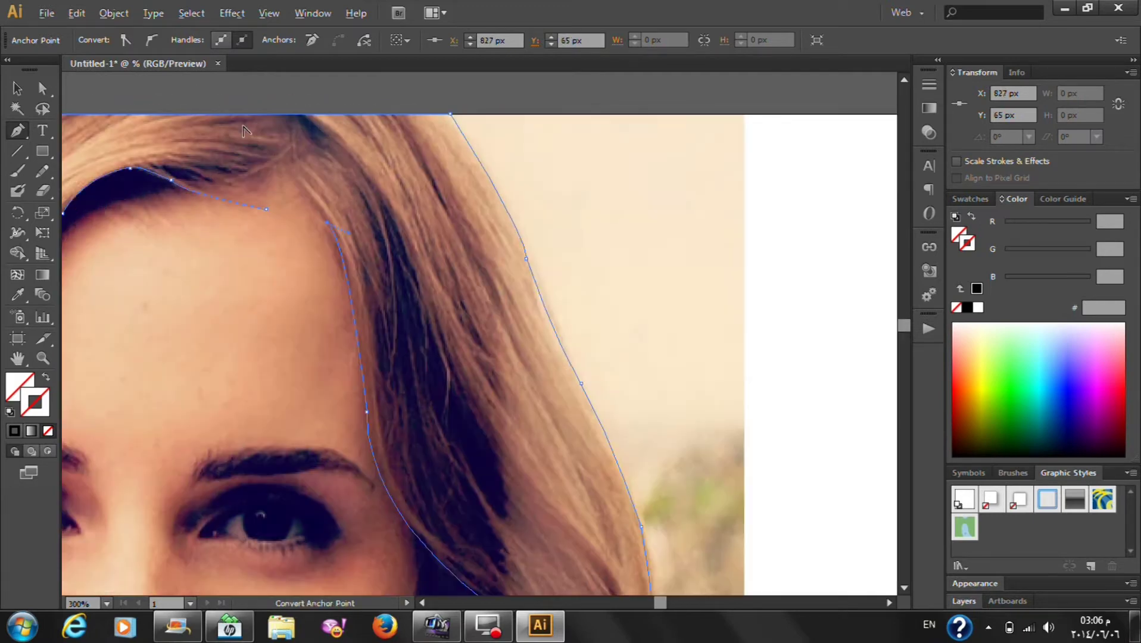
{"action": "scroll", "coordinate": [262, 208], "scroll_direction": "up", "scroll_amount": 1}
{"action": "scroll", "coordinate": [272, 203], "scroll_direction": "up", "scroll_amount": 1}
{"action": "left_click", "coordinate": [43, 89]}
{"action": "mouse_move", "coordinate": [287, 288]}
{"action": "left_mouse_down"}
{"action": "mouse_move", "coordinate": [280, 274]}
{"action": "mouse_move", "coordinate": [300, 224]}
{"action": "left_mouse_up"}
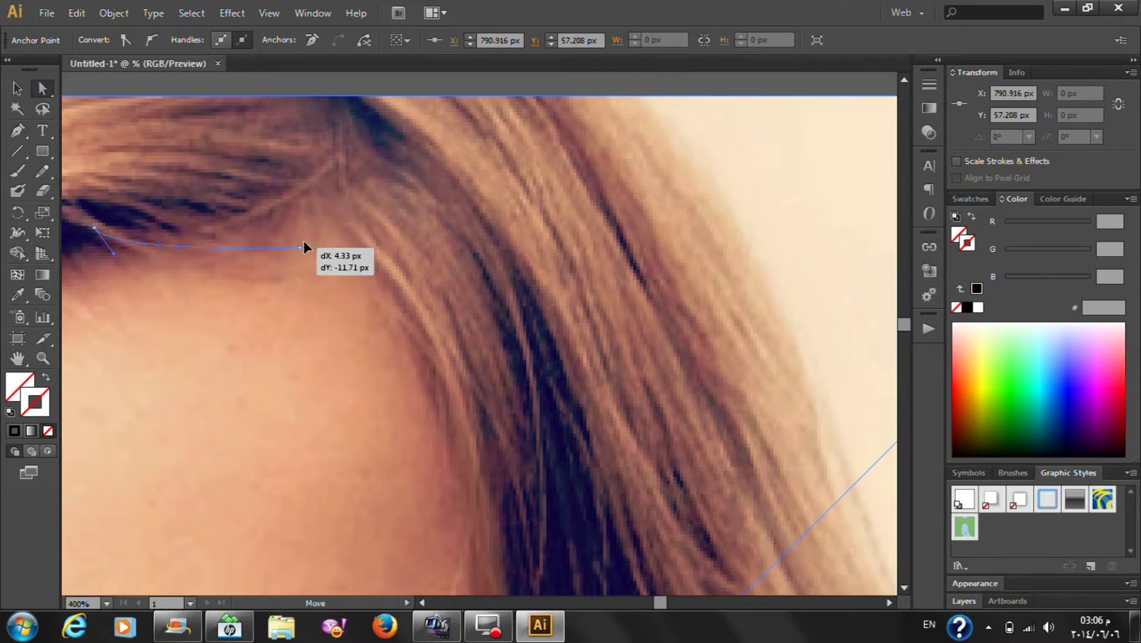
{"action": "left_click", "coordinate": [408, 318]}
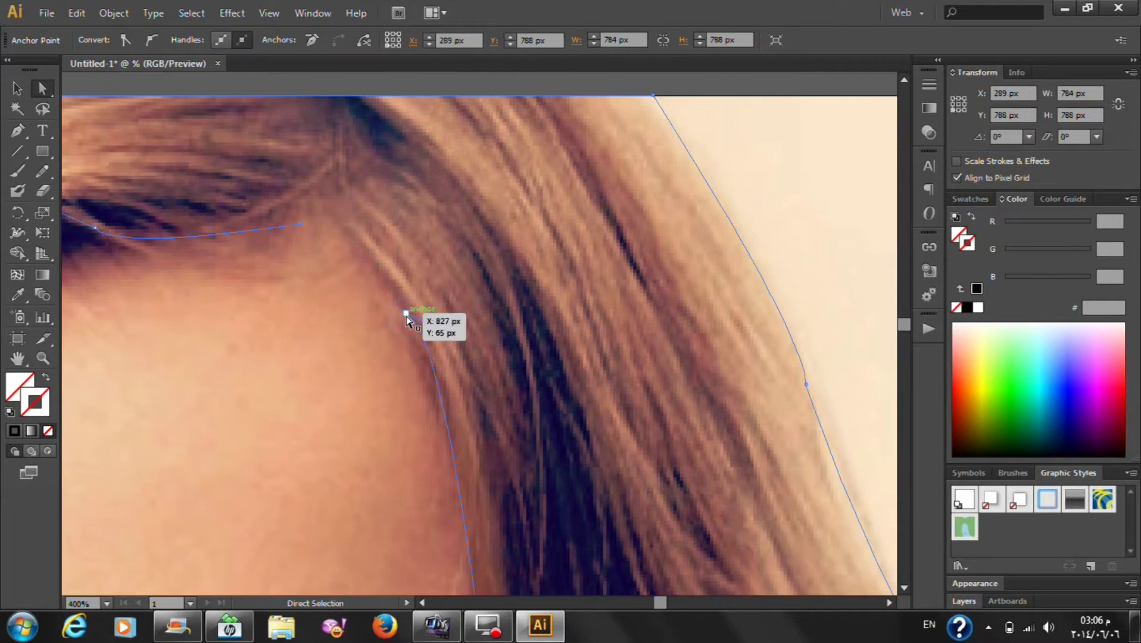
Join the two open path ends at the forehead to close the hair outline
{"action": "left_click", "coordinate": [16, 132]}
{"action": "left_click", "coordinate": [301, 233]}
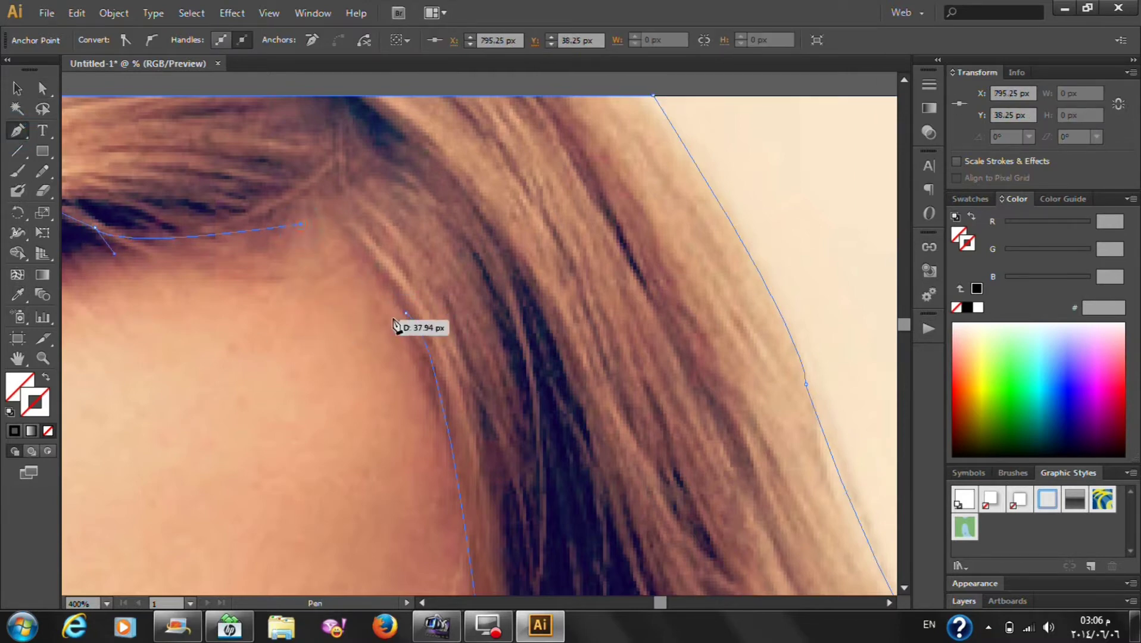
{"action": "left_click", "coordinate": [407, 314]}
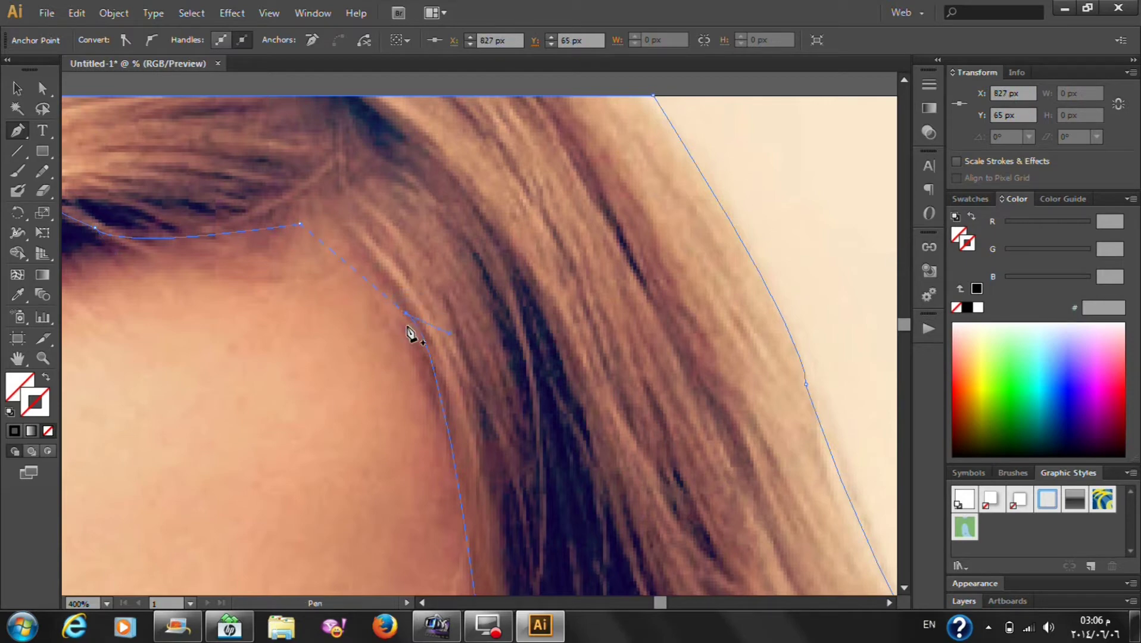
{"action": "key", "text": "ctrl+0"}
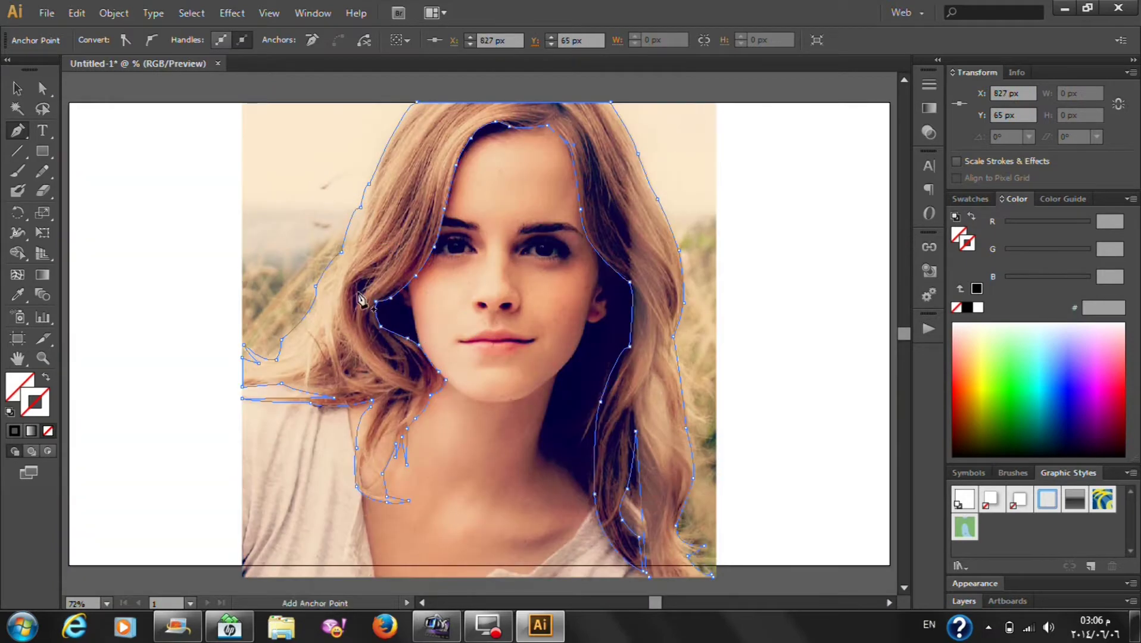
{"action": "left_click", "coordinate": [17, 88]}
{"action": "left_click", "coordinate": [17, 294]}
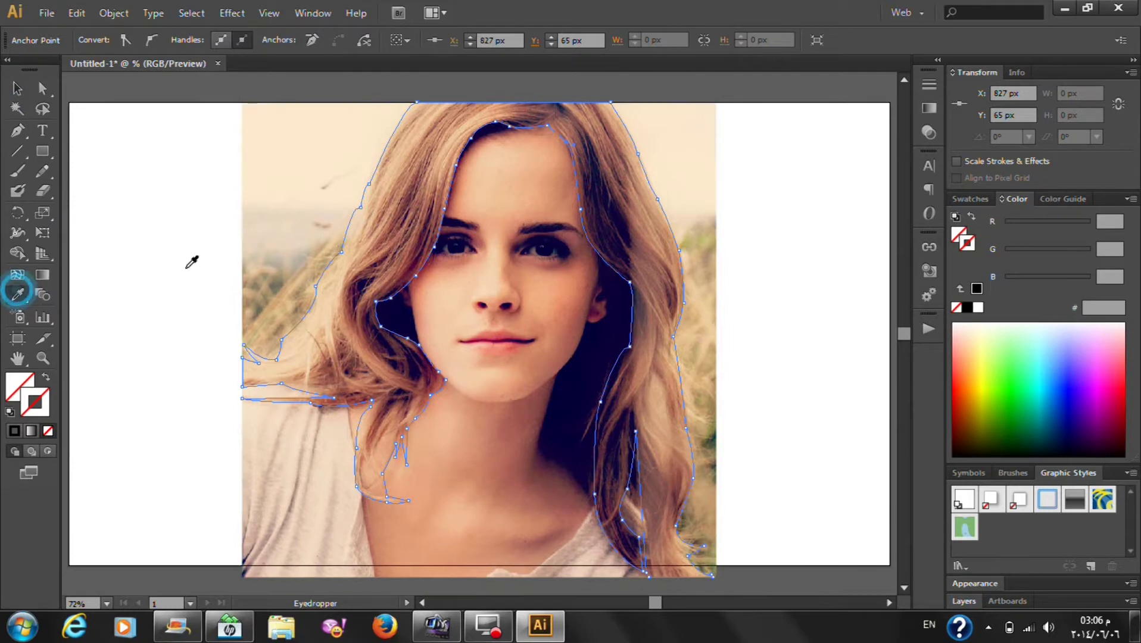
Fill the hair shape with tan sampled from the hair, then deselect
{"action": "left_click", "coordinate": [623, 141]}
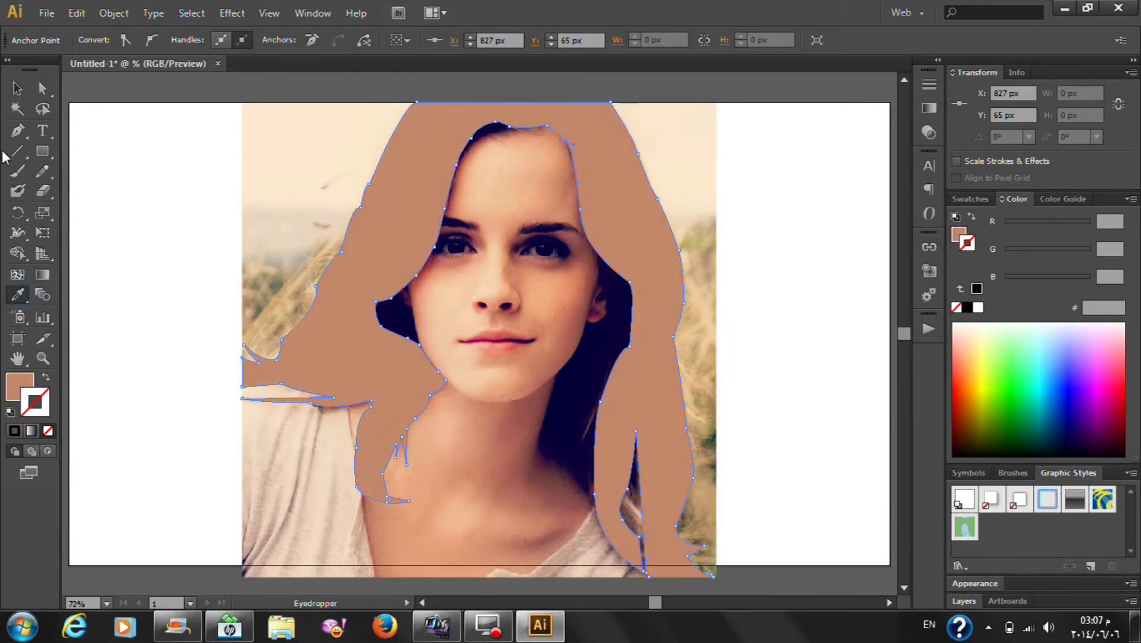
{"action": "left_click", "coordinate": [17, 88]}
{"action": "left_click", "coordinate": [146, 273]}
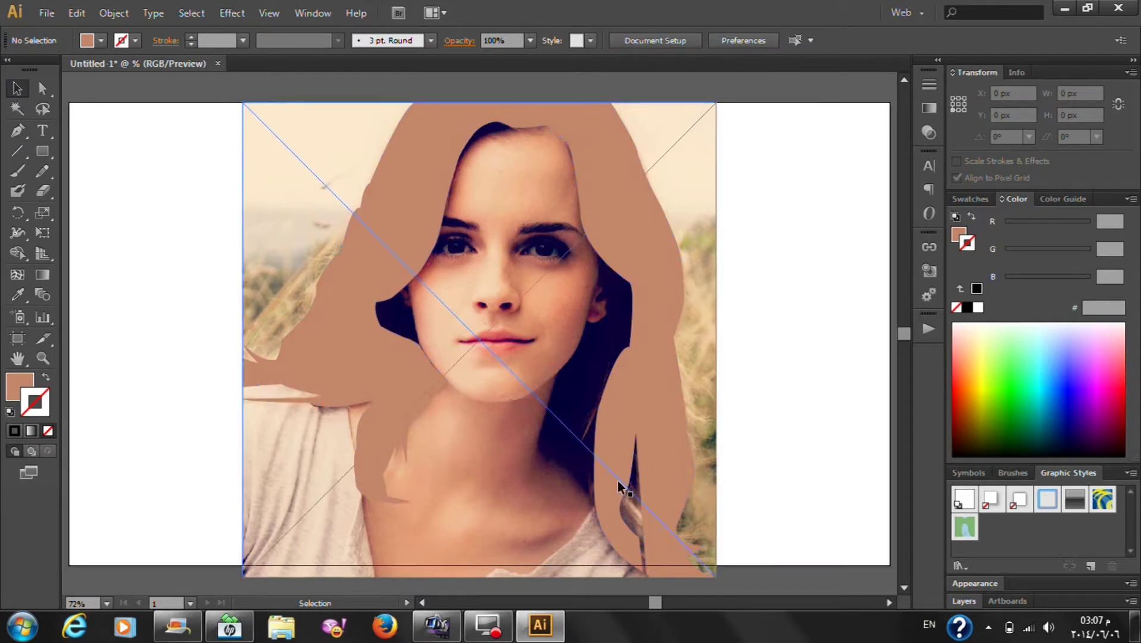
Hide and reshow the photo in Layer 1 to check the filled hair shape
{"action": "left_click", "coordinate": [964, 603]}
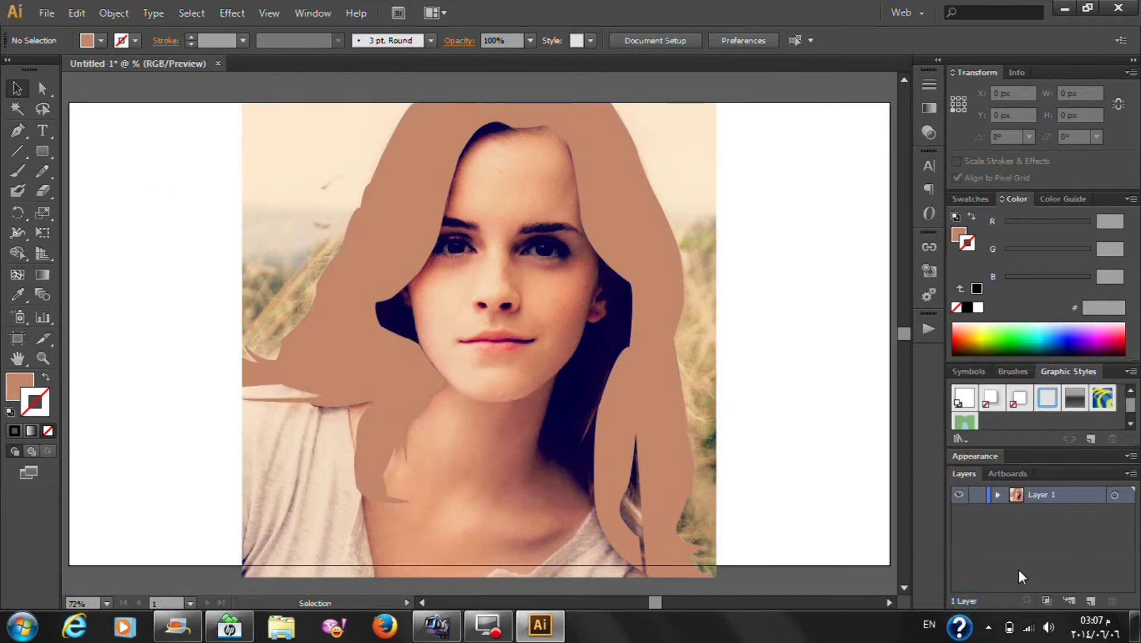
{"action": "left_click", "coordinate": [997, 495]}
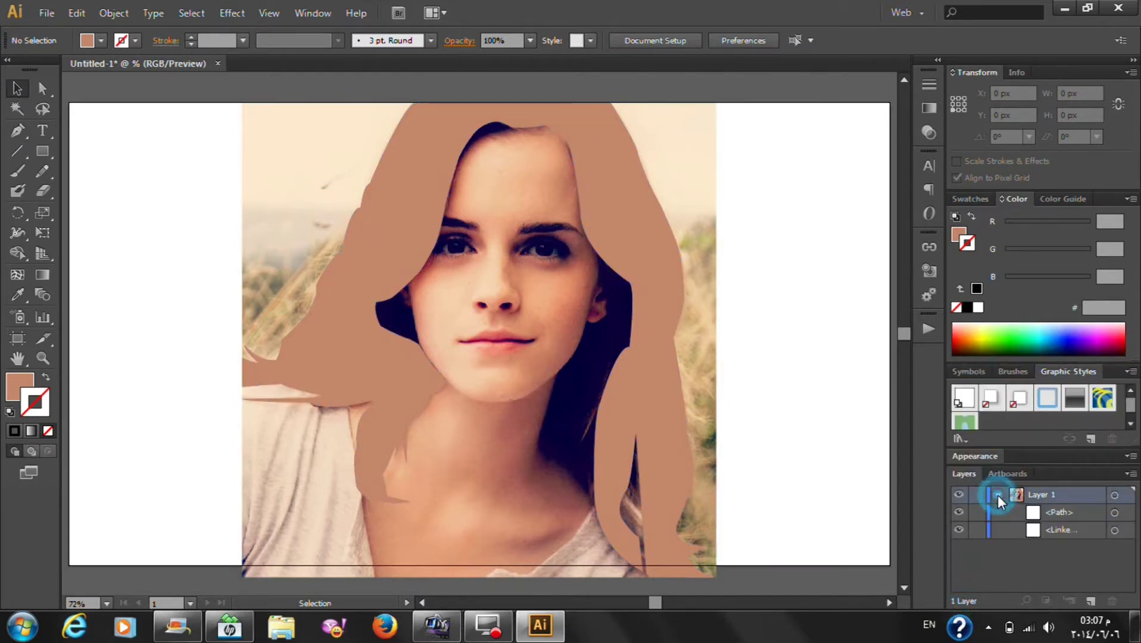
{"action": "left_click", "coordinate": [959, 531]}
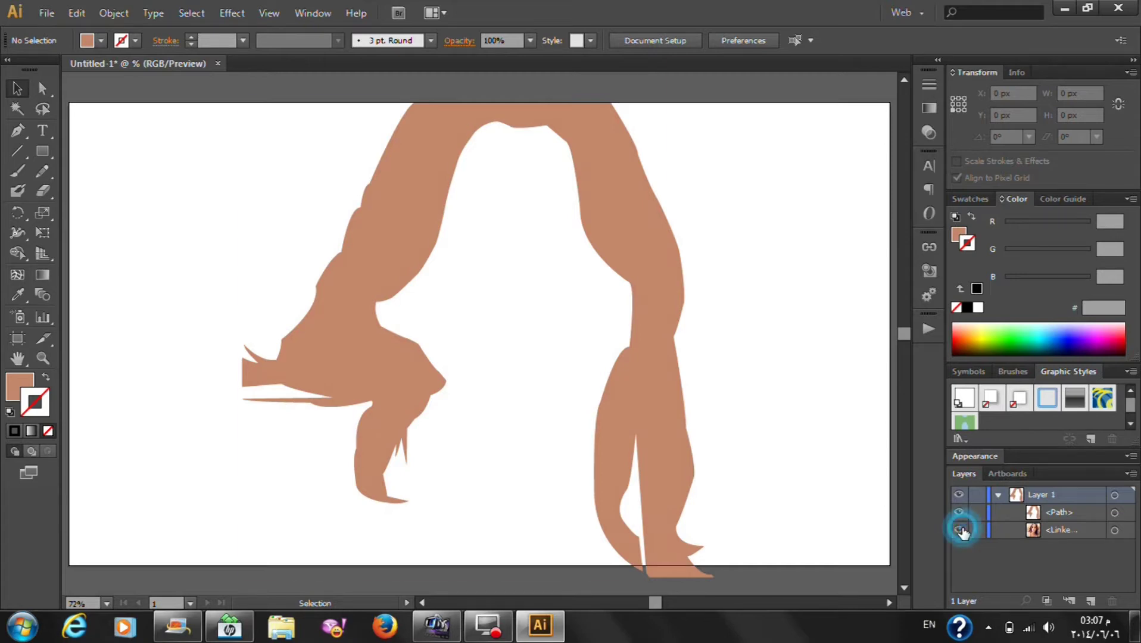
{"action": "left_click", "coordinate": [958, 530]}
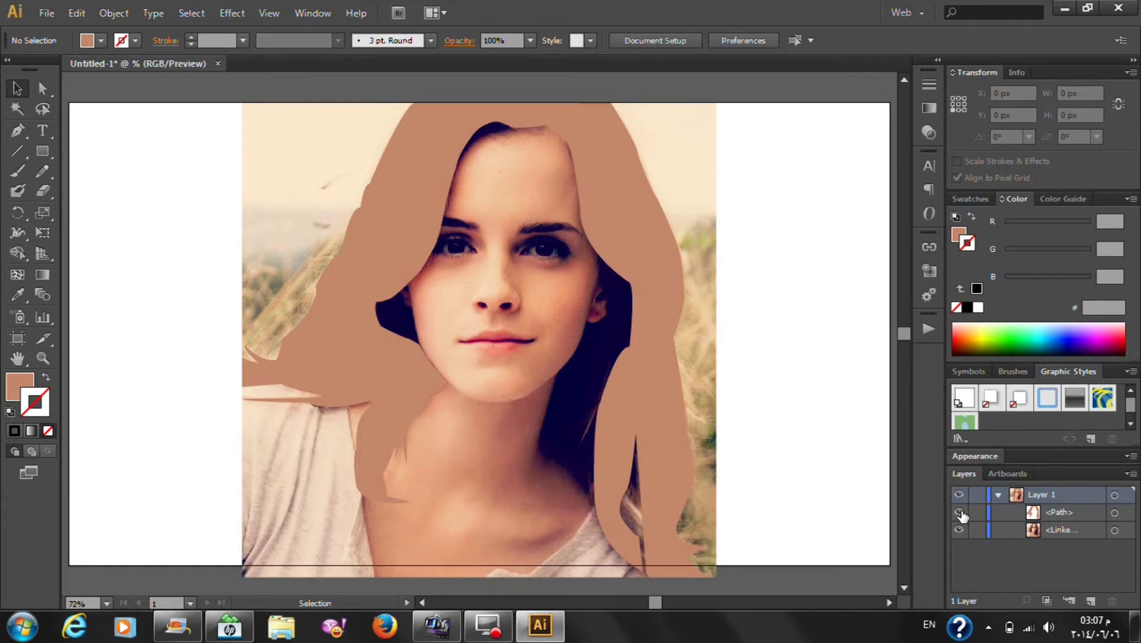
{"action": "scroll", "coordinate": [729, 274], "scroll_direction": "up", "scroll_amount": 1}
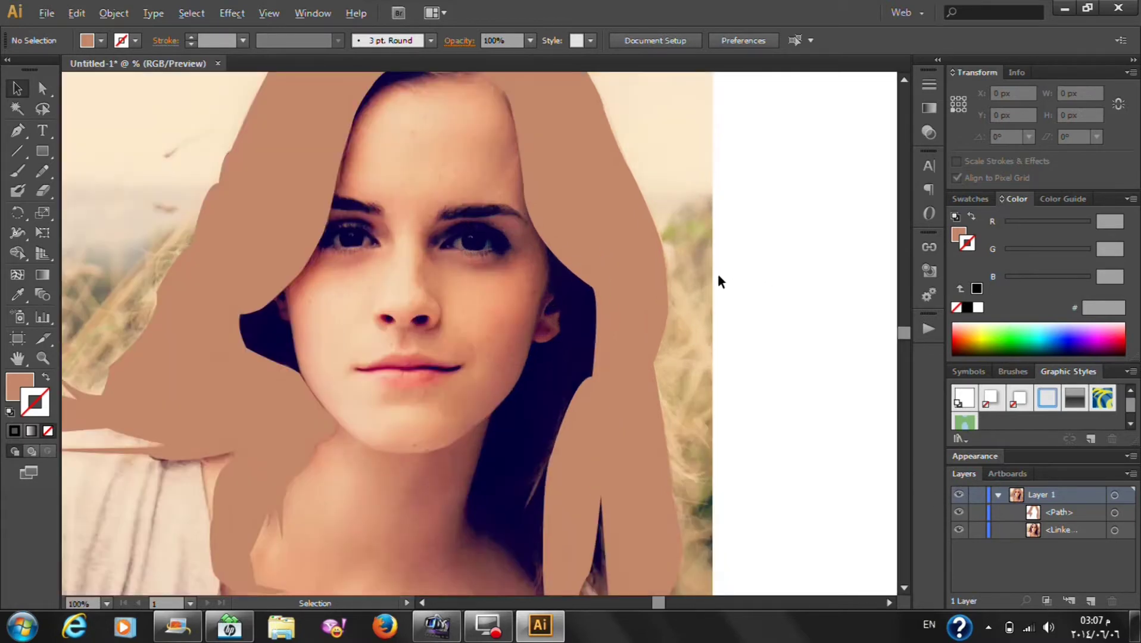
{"action": "scroll", "coordinate": [592, 235], "scroll_direction": "up", "scroll_amount": 1}
{"action": "scroll", "coordinate": [593, 234], "scroll_direction": "up", "scroll_amount": 1}
{"action": "scroll", "coordinate": [594, 229], "scroll_direction": "up", "scroll_amount": 1}
Start a new Pen path beside the eye and trace the dark shadow down to the neck and back up
{"action": "left_click", "coordinate": [17, 130]}
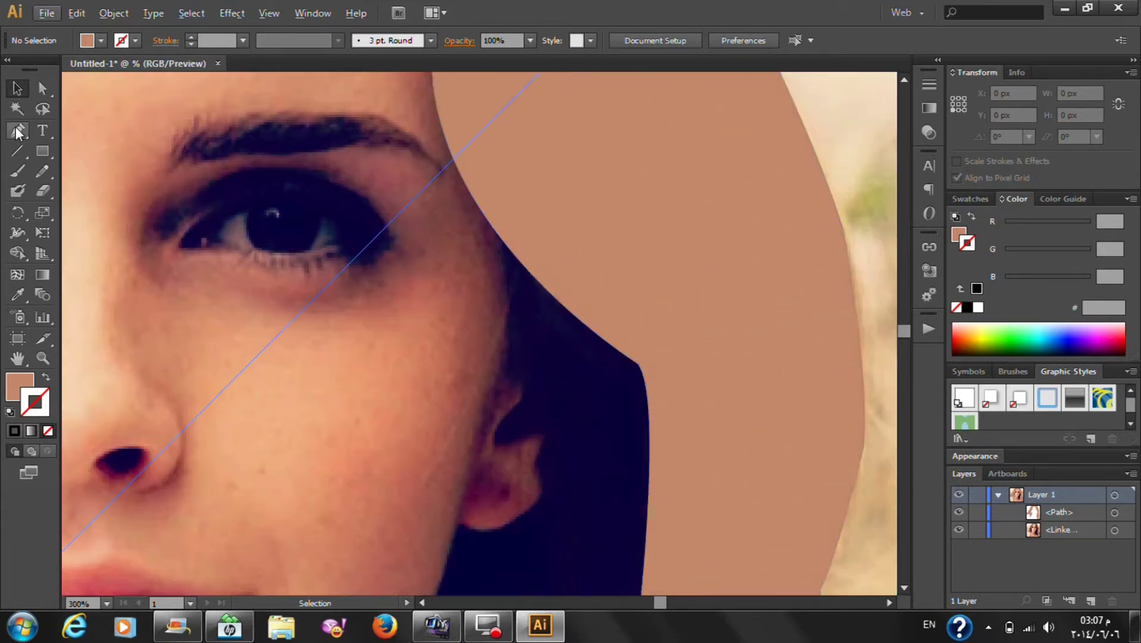
{"action": "left_click", "coordinate": [500, 238]}
{"action": "left_click_drag", "start_coordinate": [678, 429], "coordinate": [684, 466]}
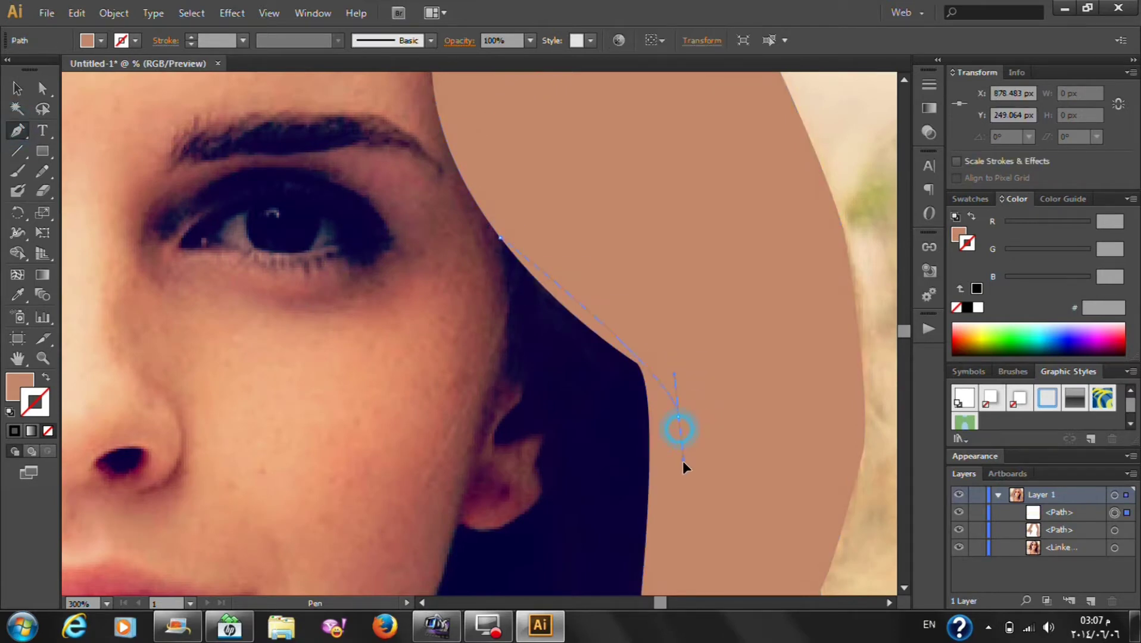
{"action": "scroll", "coordinate": [700, 459], "scroll_direction": "down", "scroll_amount": 3}
{"action": "scroll", "coordinate": [691, 506], "scroll_direction": "down", "scroll_amount": 2}
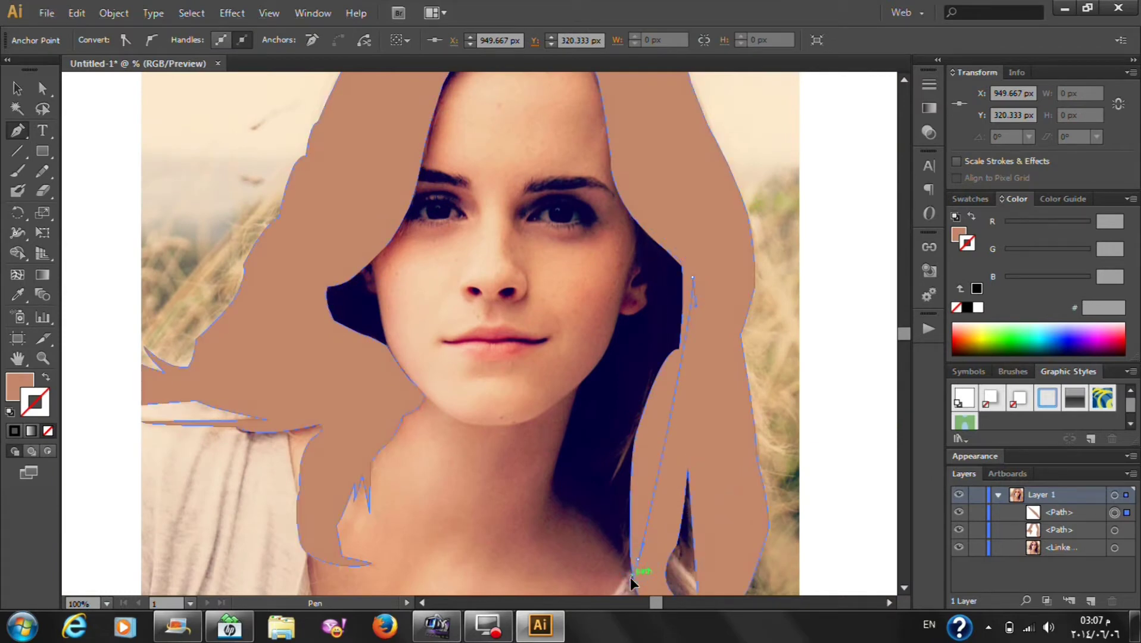
{"action": "left_click", "coordinate": [635, 560]}
{"action": "scroll", "coordinate": [636, 565], "scroll_direction": "down", "scroll_amount": 2}
{"action": "scroll", "coordinate": [636, 508], "scroll_direction": "down", "scroll_amount": 1}
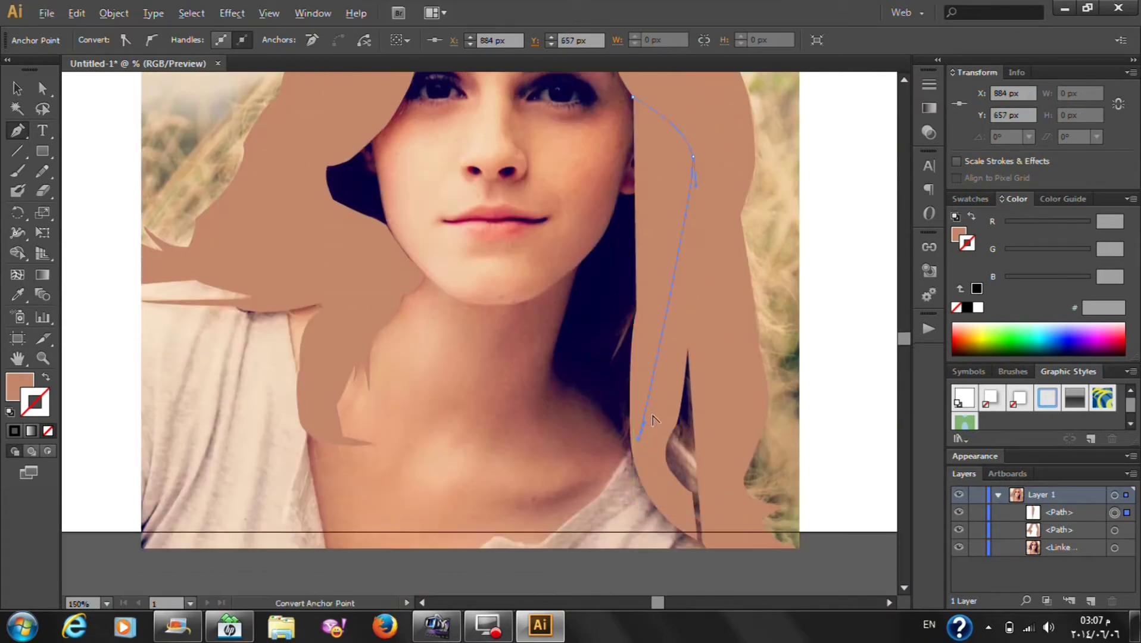
{"action": "scroll", "coordinate": [636, 503], "scroll_direction": "up", "scroll_amount": 2}
{"action": "left_click", "coordinate": [609, 482]}
{"action": "left_click_drag", "start_coordinate": [534, 388], "coordinate": [539, 395]}
Remove the path's fill and continue the outline along the jaw to a corner below the ear
{"action": "left_click", "coordinate": [13, 389]}
{"action": "left_click", "coordinate": [48, 430]}
{"action": "left_click_drag", "start_coordinate": [451, 324], "coordinate": [473, 246]}
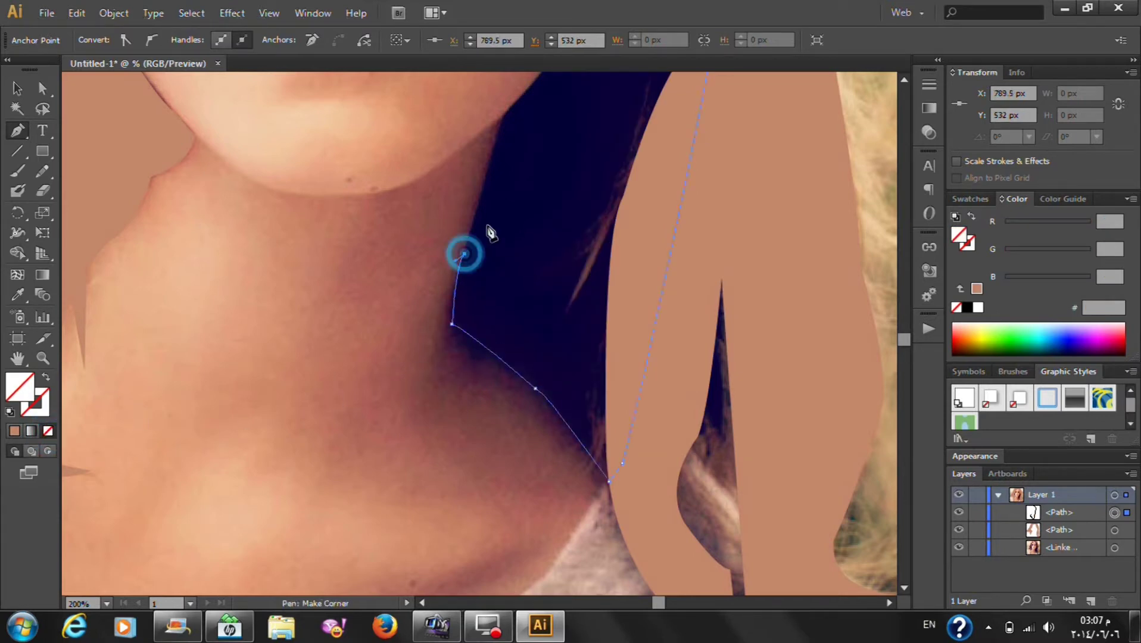
{"action": "scroll", "coordinate": [486, 232], "scroll_direction": "up", "scroll_amount": 3}
{"action": "left_click", "coordinate": [502, 237]}
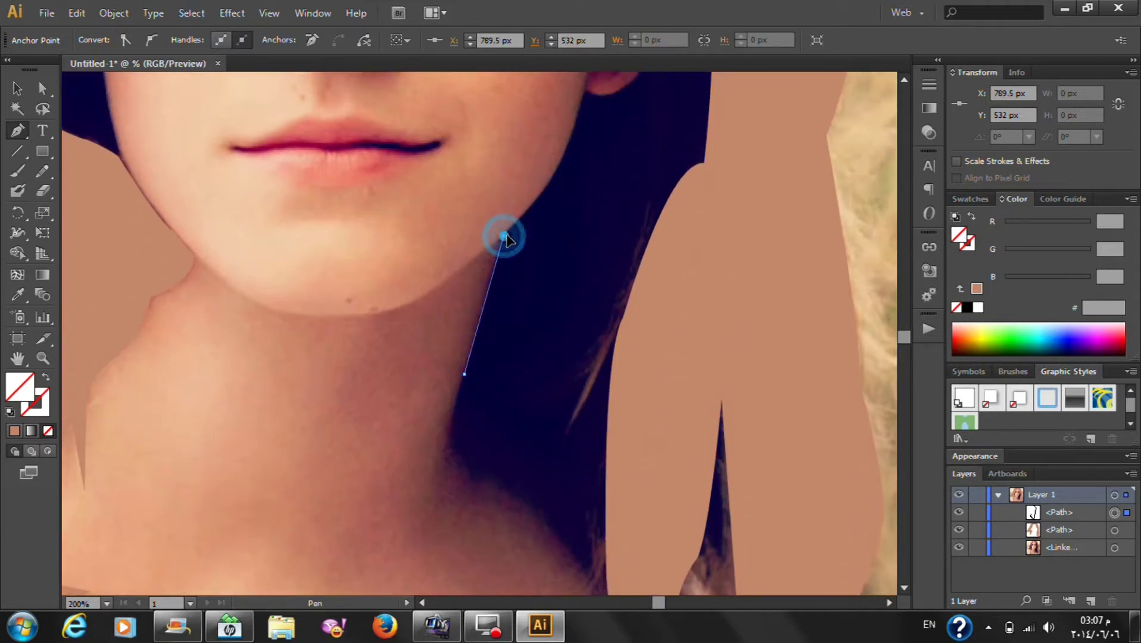
{"action": "scroll", "coordinate": [641, 204], "scroll_direction": "up", "scroll_amount": 1}
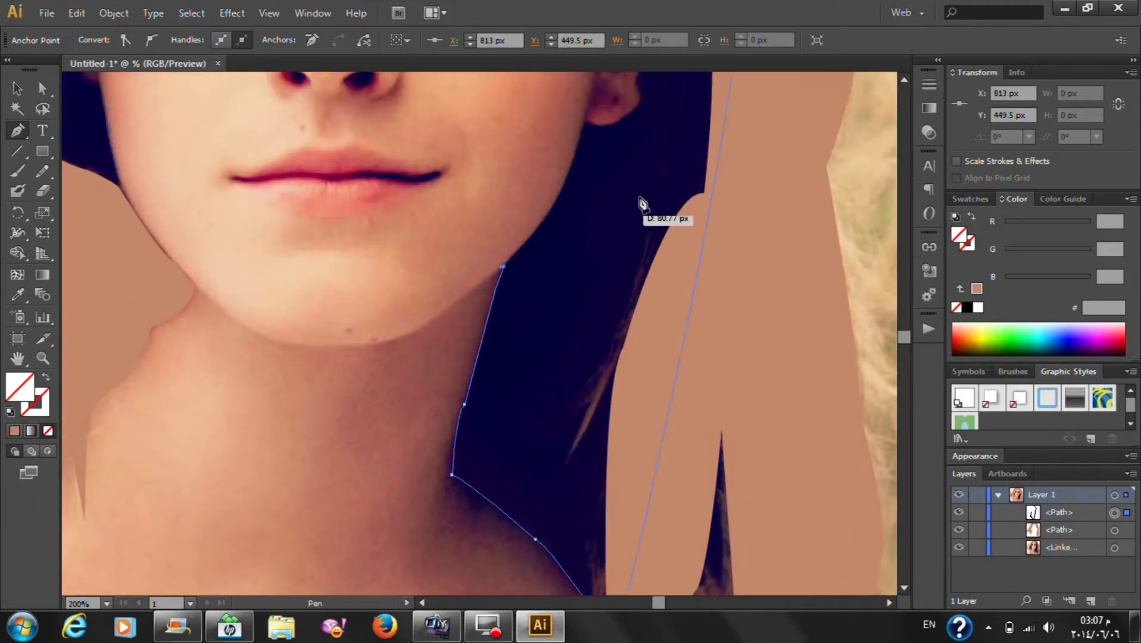
{"action": "scroll", "coordinate": [618, 255], "scroll_direction": "up", "scroll_amount": 2}
{"action": "scroll", "coordinate": [616, 311], "scroll_direction": "up", "scroll_amount": 2}
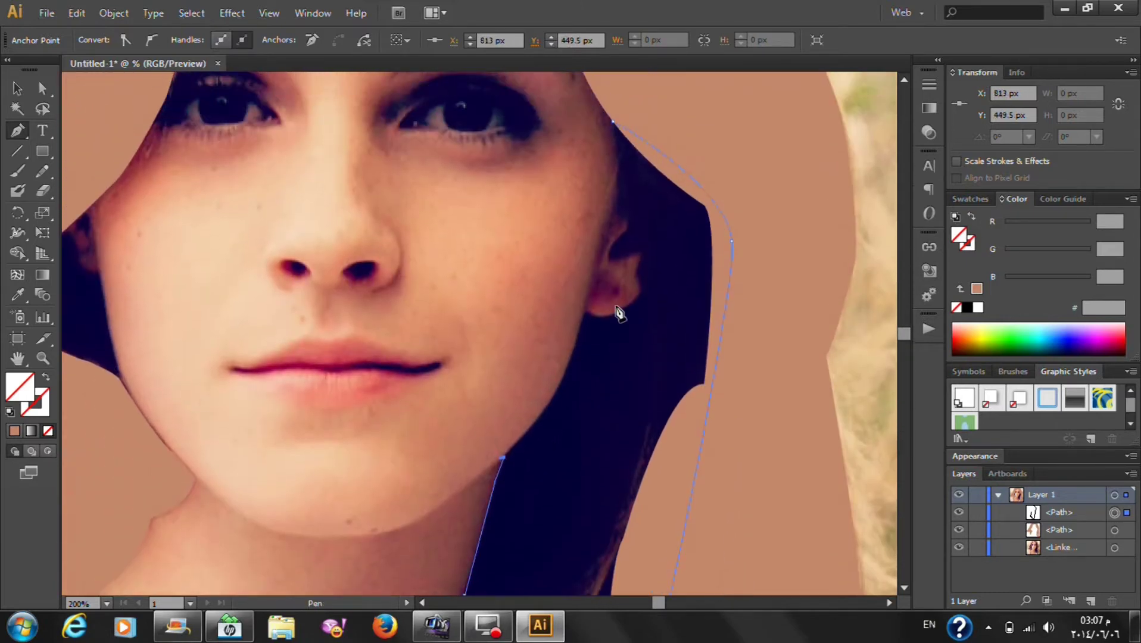
{"action": "left_click", "coordinate": [584, 316]}
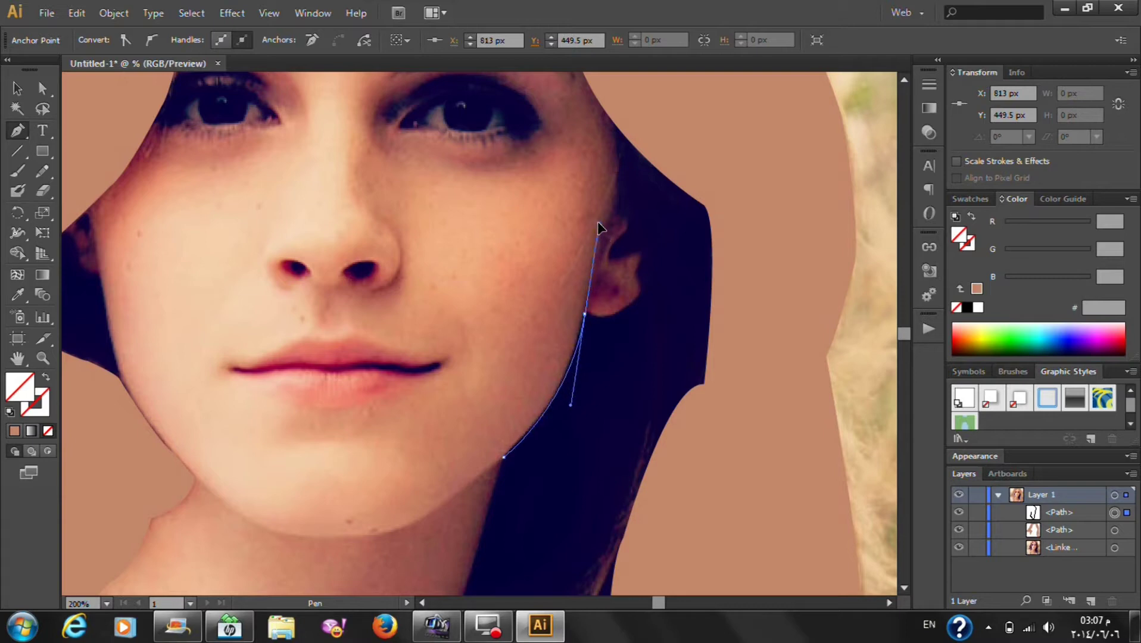
{"action": "left_click", "coordinate": [584, 313]}
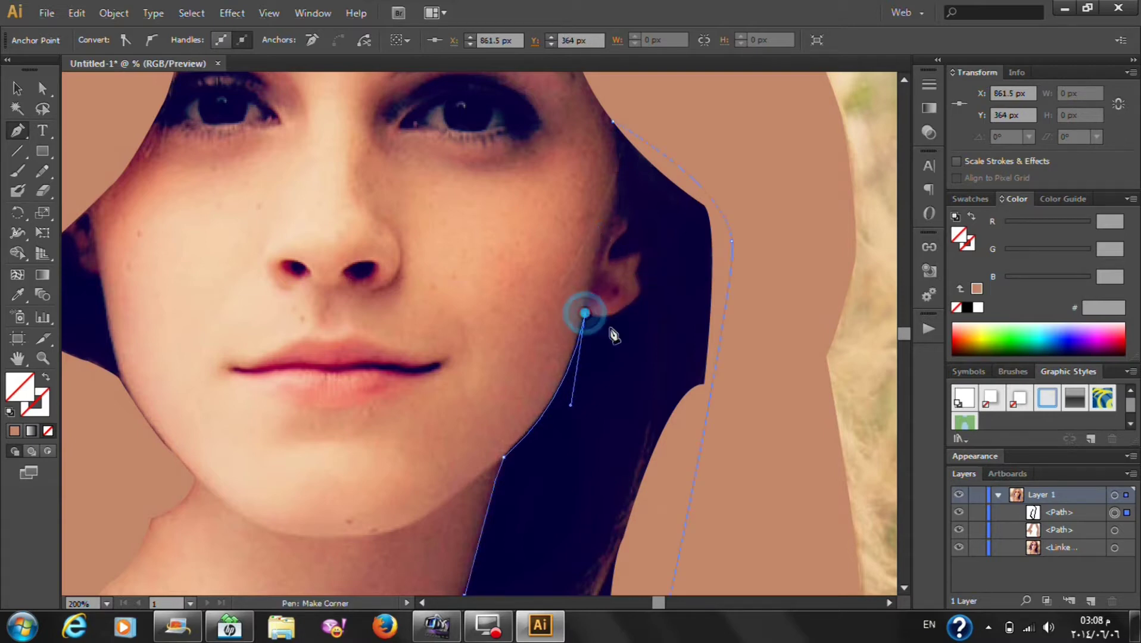
Reposition the anchor under the earlobe and reshape the jawline curve with Direct Selection
{"action": "key", "text": "a"}
{"action": "scroll", "coordinate": [655, 315], "scroll_direction": "up", "scroll_amount": 2}
{"action": "scroll", "coordinate": [655, 315], "scroll_direction": "up", "scroll_amount": 1}
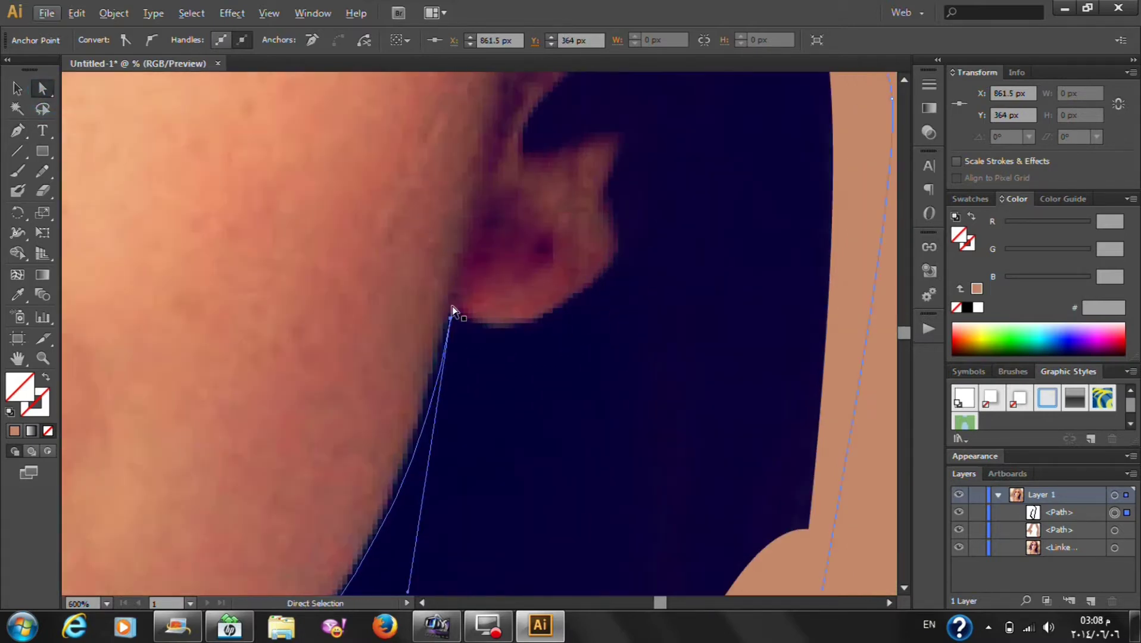
{"action": "left_click", "coordinate": [453, 321]}
{"action": "left_click", "coordinate": [454, 320]}
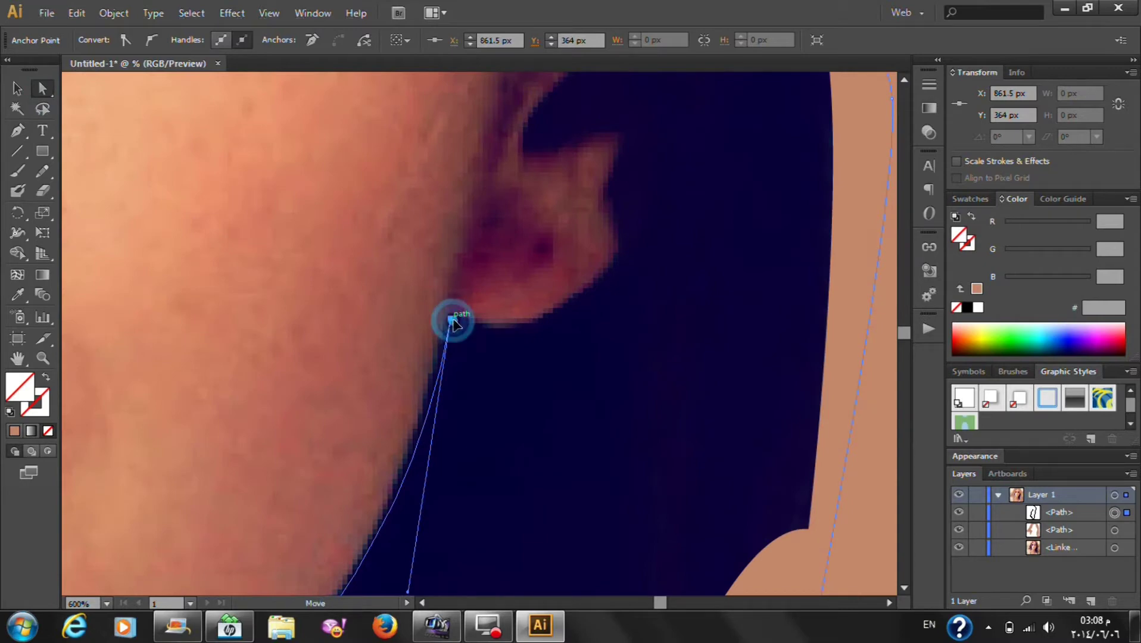
{"action": "left_click_drag", "start_coordinate": [450, 322], "coordinate": [447, 318]}
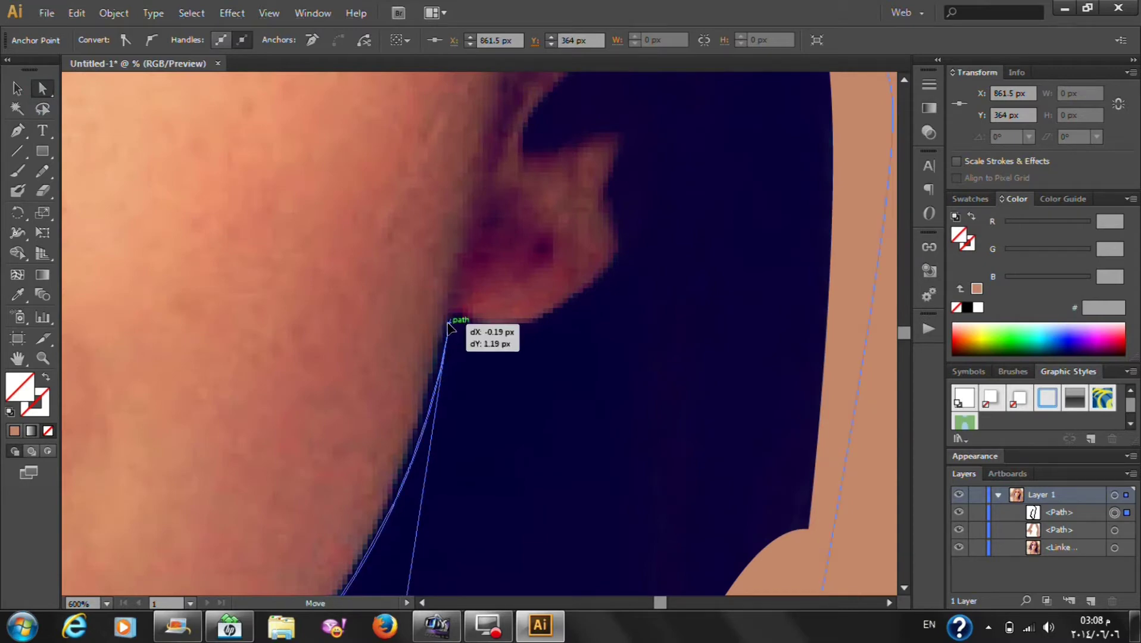
{"action": "scroll", "coordinate": [458, 333], "scroll_direction": "down", "scroll_amount": 1}
{"action": "scroll", "coordinate": [462, 345], "scroll_direction": "down", "scroll_amount": 2}
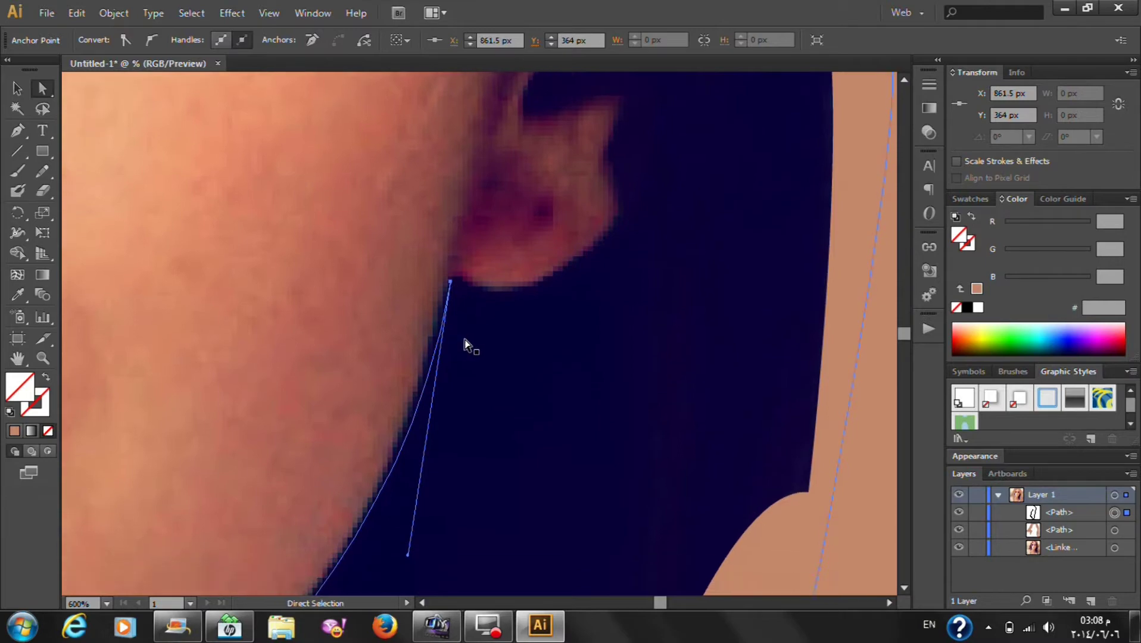
{"action": "left_click_drag", "start_coordinate": [408, 554], "coordinate": [384, 564]}
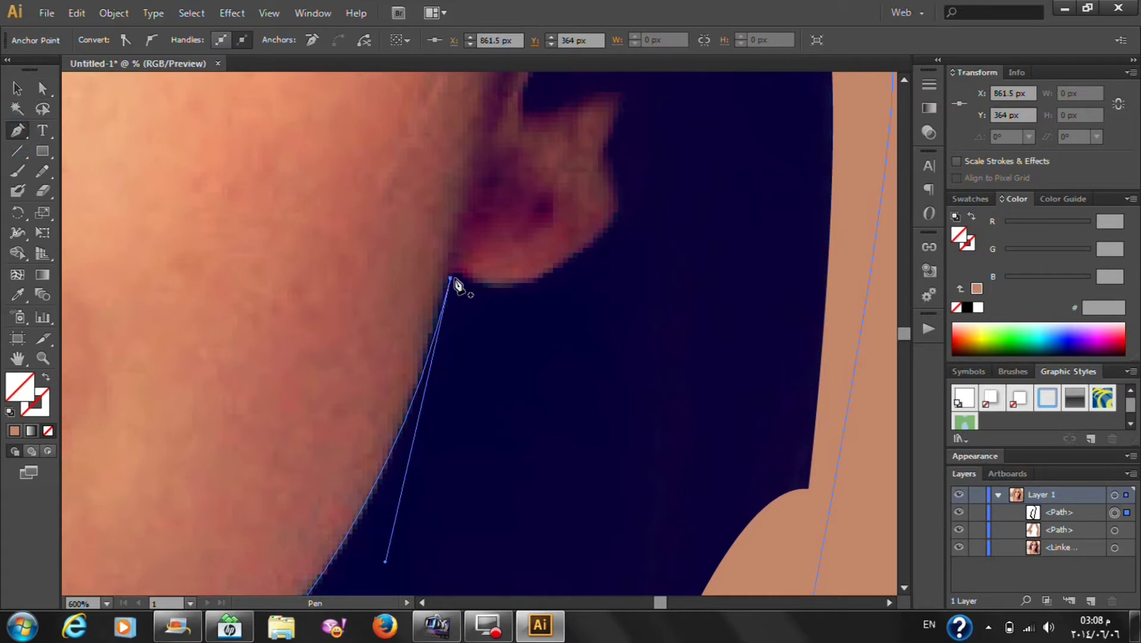
Resume the path, curving it under the earlobe and up the back of the ear to a corner
{"action": "scroll", "coordinate": [484, 225], "scroll_direction": "up", "scroll_amount": 2}
{"action": "left_click", "coordinate": [444, 340]}
{"action": "left_click", "coordinate": [443, 339]}
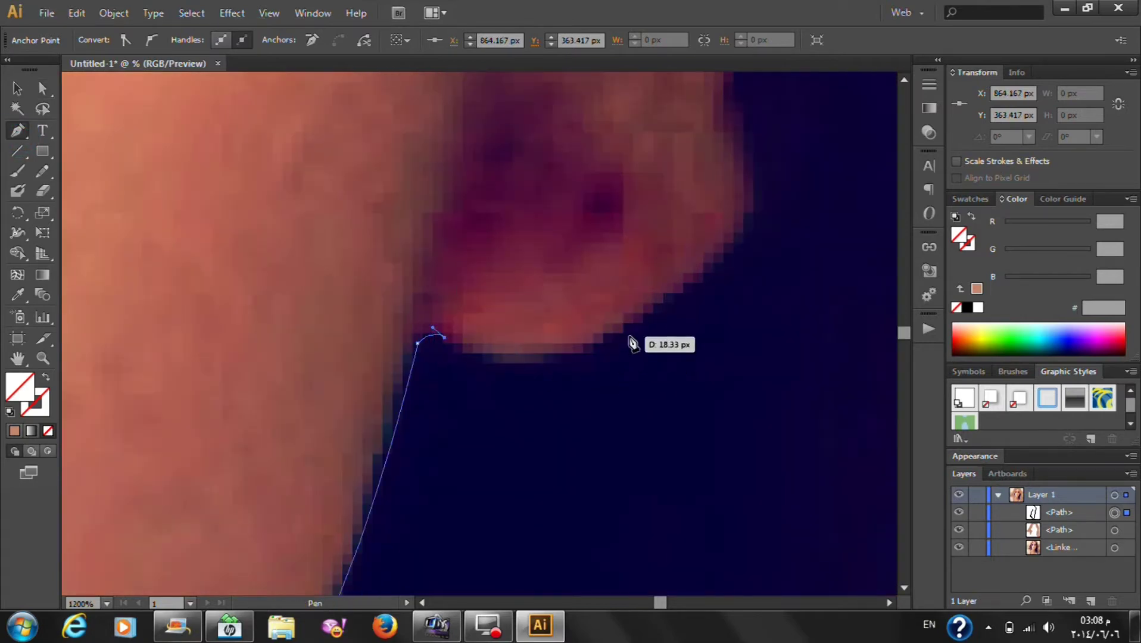
{"action": "left_click_drag", "start_coordinate": [632, 332], "coordinate": [741, 255]}
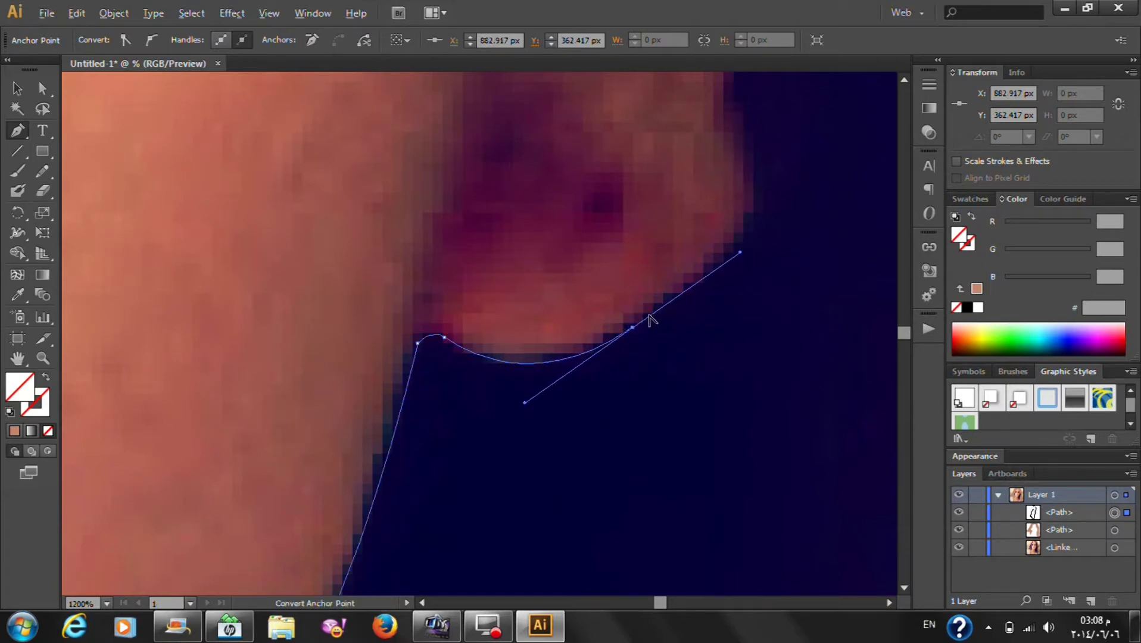
{"action": "scroll", "coordinate": [684, 268], "scroll_direction": "down", "scroll_amount": 2}
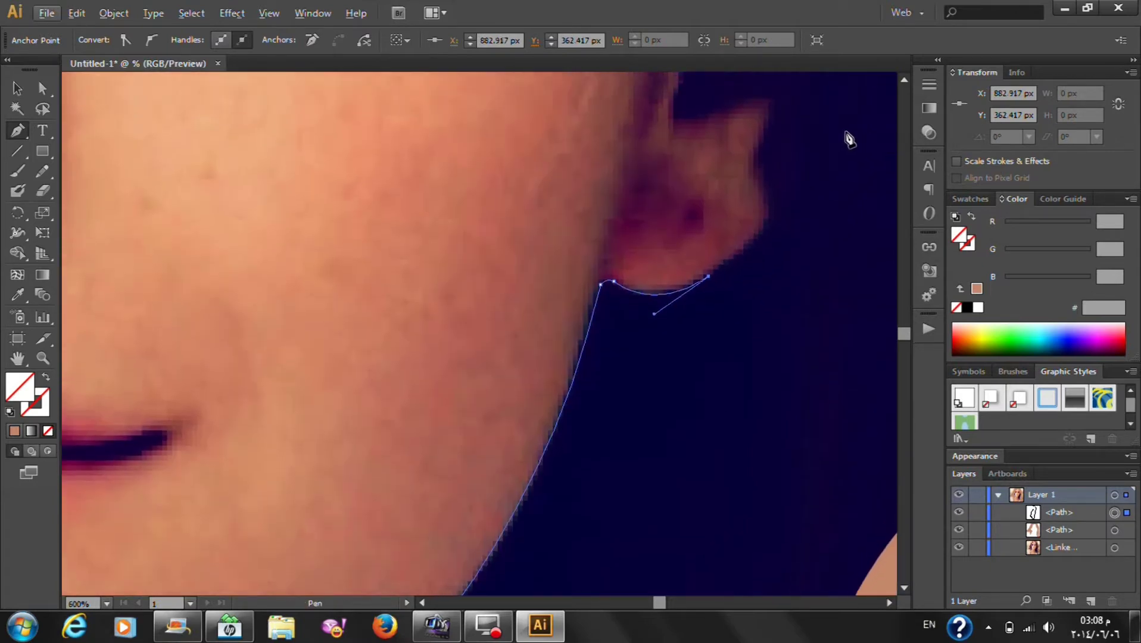
{"action": "scroll", "coordinate": [859, 148], "scroll_direction": "up", "scroll_amount": 3}
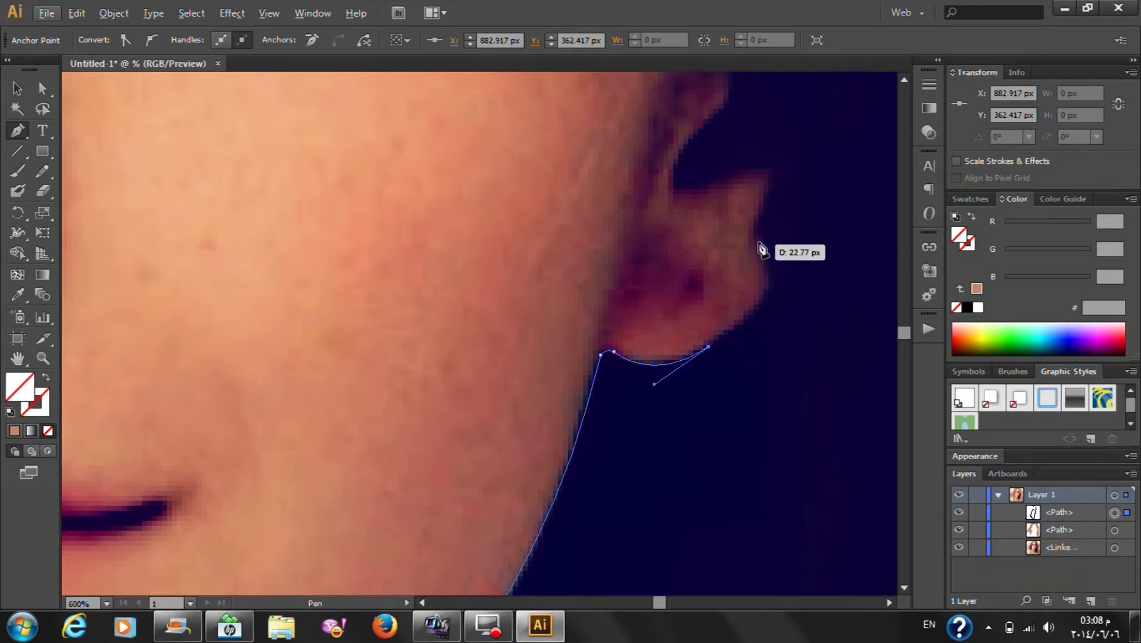
{"action": "left_click_drag", "start_coordinate": [750, 239], "coordinate": [691, 181]}
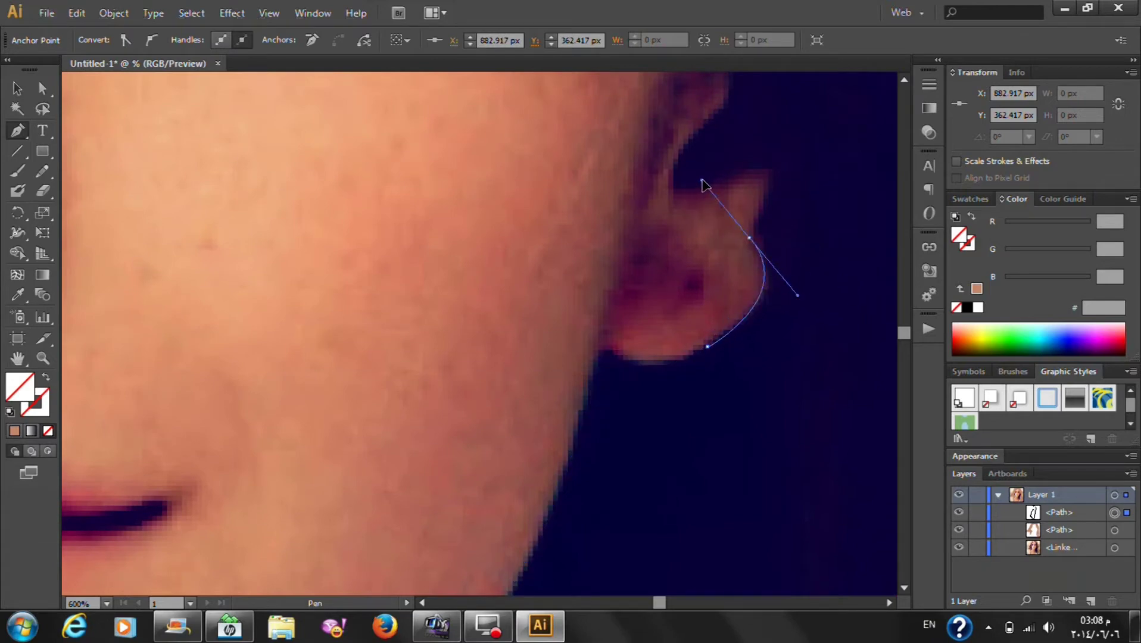
{"action": "left_click", "coordinate": [750, 240]}
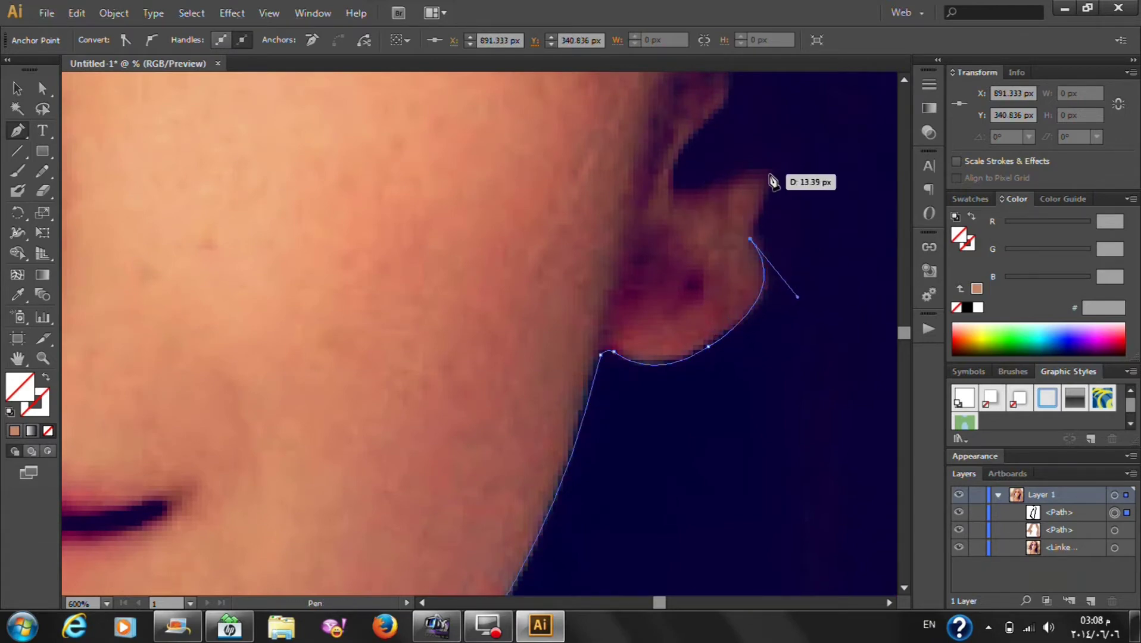
Place a corner anchor at the ear tip and bend the outline back over the top of the ear
{"action": "left_click_drag", "start_coordinate": [771, 174], "coordinate": [749, 172]}
{"action": "left_click", "coordinate": [769, 173]}
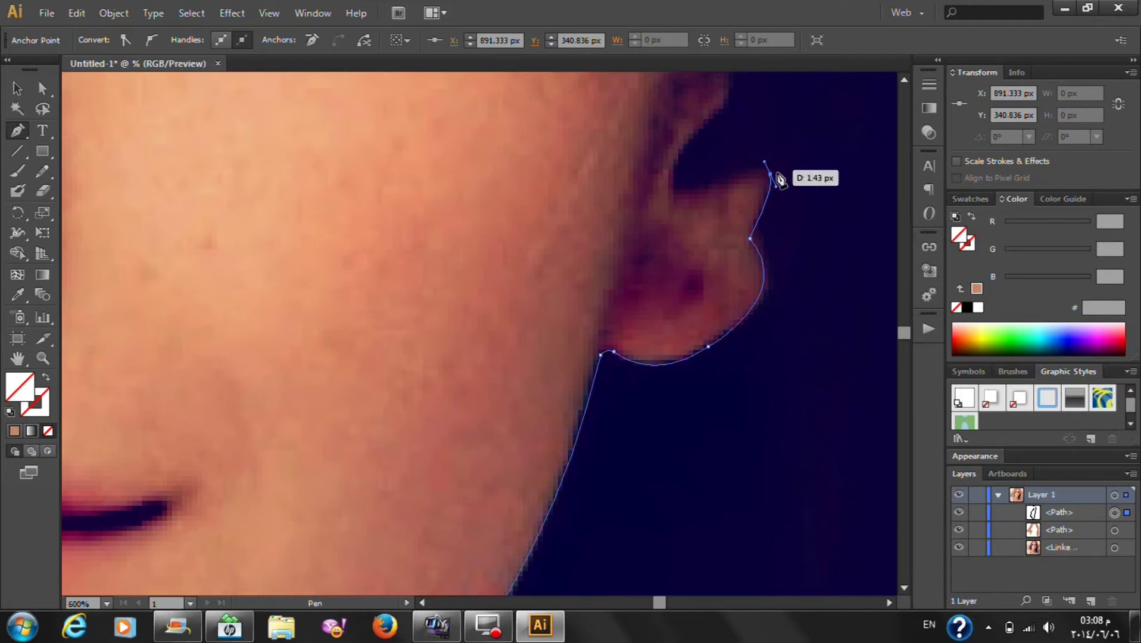
{"action": "left_click_drag", "start_coordinate": [678, 190], "coordinate": [669, 208]}
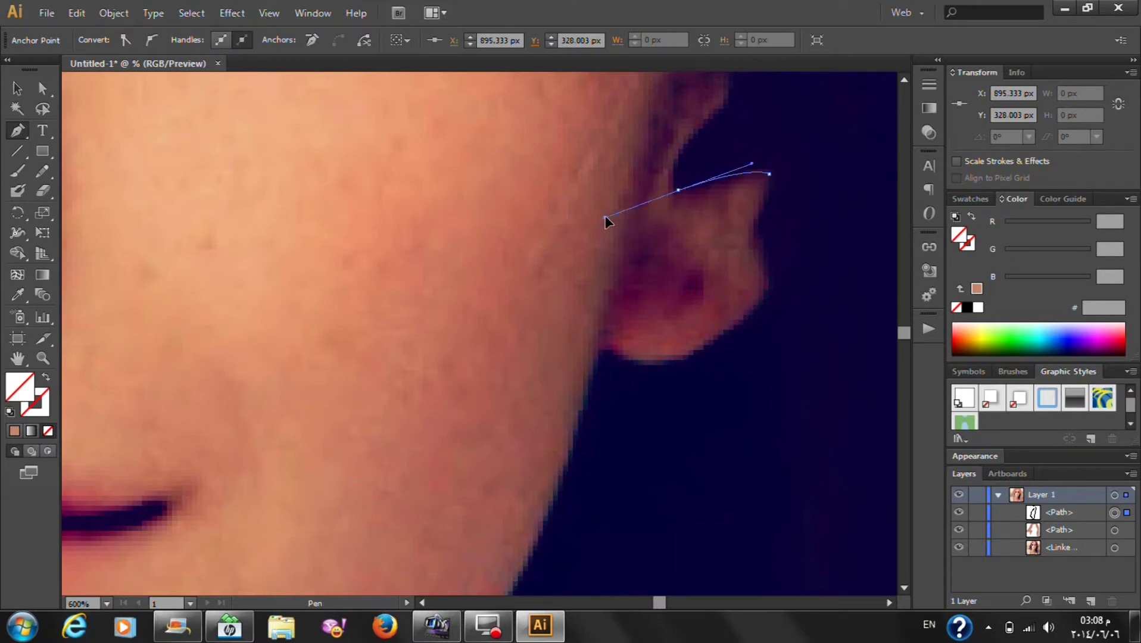
{"action": "left_click", "coordinate": [680, 192], "text": "alt"}
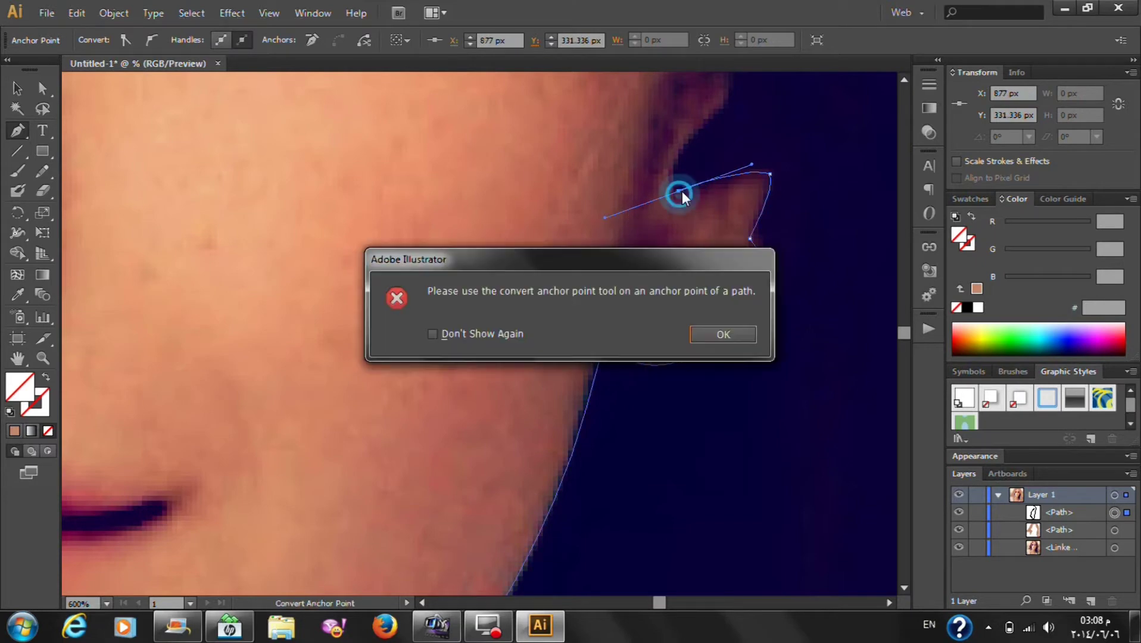
{"action": "left_click", "coordinate": [713, 338]}
{"action": "left_click_drag", "start_coordinate": [687, 191], "coordinate": [848, 170]}
{"action": "key", "text": "ctrl+minus"}
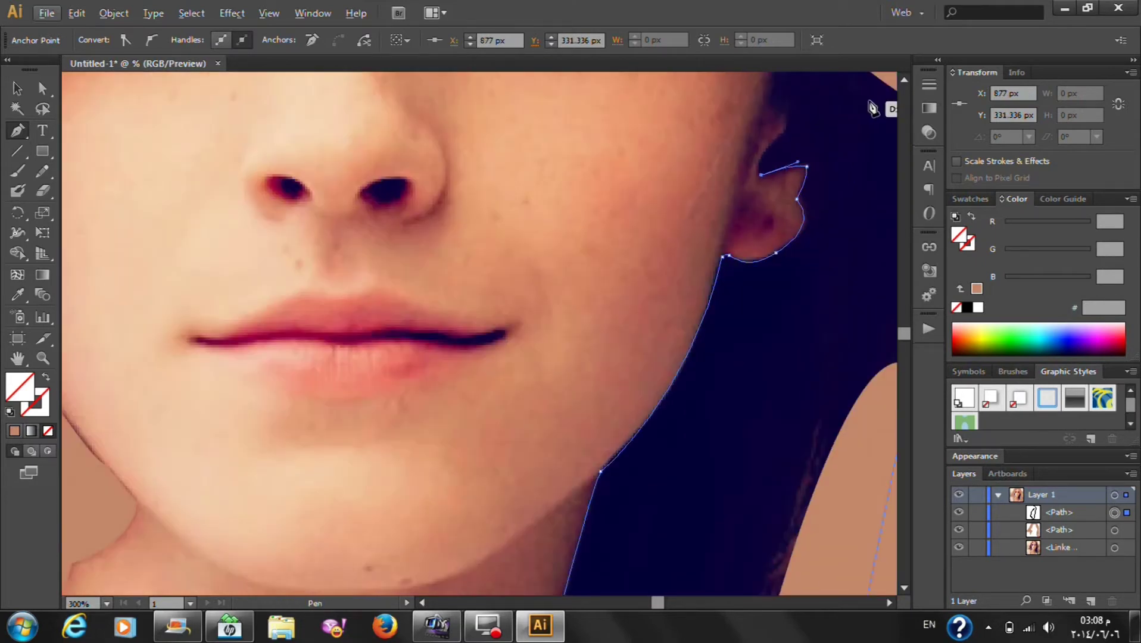
Extend the outline partway up the ear and toward the hair above it, with corner anchors
{"action": "scroll", "coordinate": [871, 109], "scroll_direction": "up", "scroll_amount": 2}
{"action": "key", "text": "ctrl+minus"}
{"action": "key", "text": "ctrl+minus"}
{"action": "key", "text": "ctrl+plus"}
{"action": "key", "text": "ctrl+plus"}
{"action": "key", "text": "ctrl+plus"}
{"action": "key", "text": "ctrl+plus"}
{"action": "key", "text": "ctrl+plus"}
{"action": "key", "text": "ctrl+plus"}
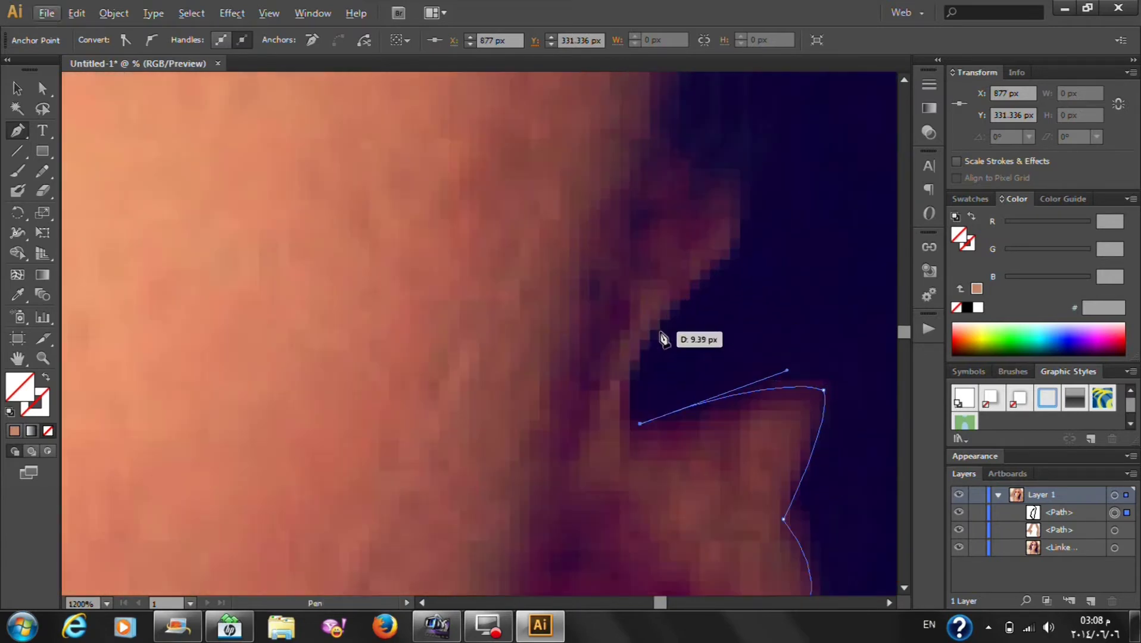
{"action": "left_click_drag", "start_coordinate": [675, 312], "coordinate": [741, 302]}
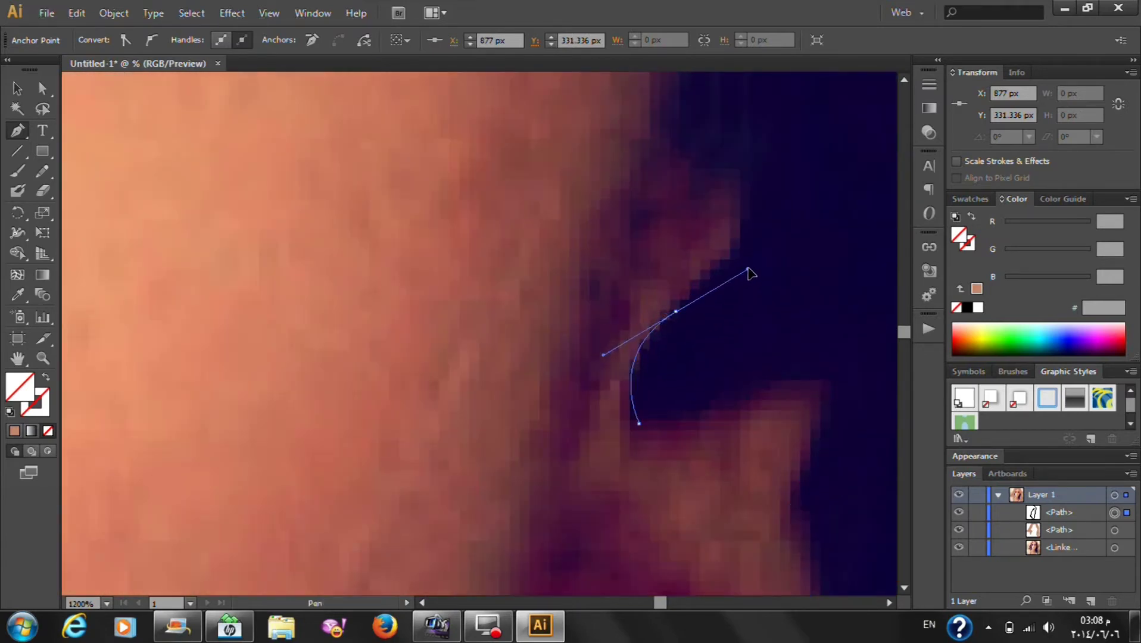
{"action": "left_click_drag", "start_coordinate": [737, 263], "coordinate": [738, 262]}
{"action": "left_click", "coordinate": [680, 317], "text": "alt"}
{"action": "key", "text": "Return"}
{"action": "left_click", "coordinate": [678, 312]}
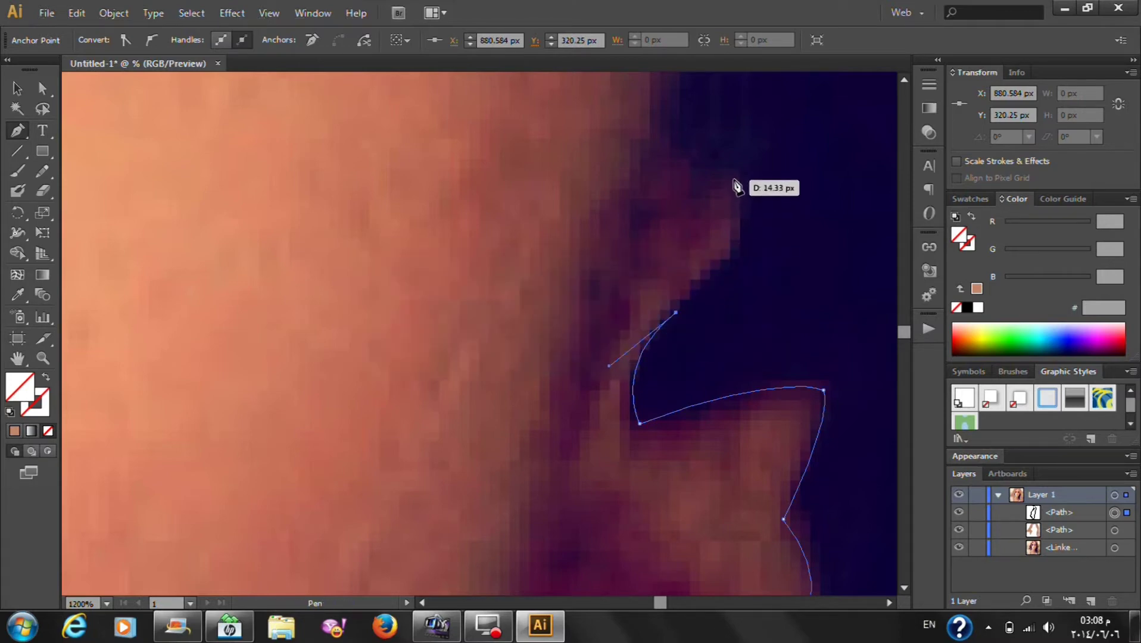
{"action": "mouse_move", "coordinate": [739, 178]}
{"action": "left_mouse_down"}
{"action": "mouse_move", "coordinate": [694, 156]}
{"action": "mouse_move", "coordinate": [686, 134]}
{"action": "mouse_move", "coordinate": [634, 138]}
{"action": "left_mouse_up"}
{"action": "left_click", "coordinate": [739, 178]}
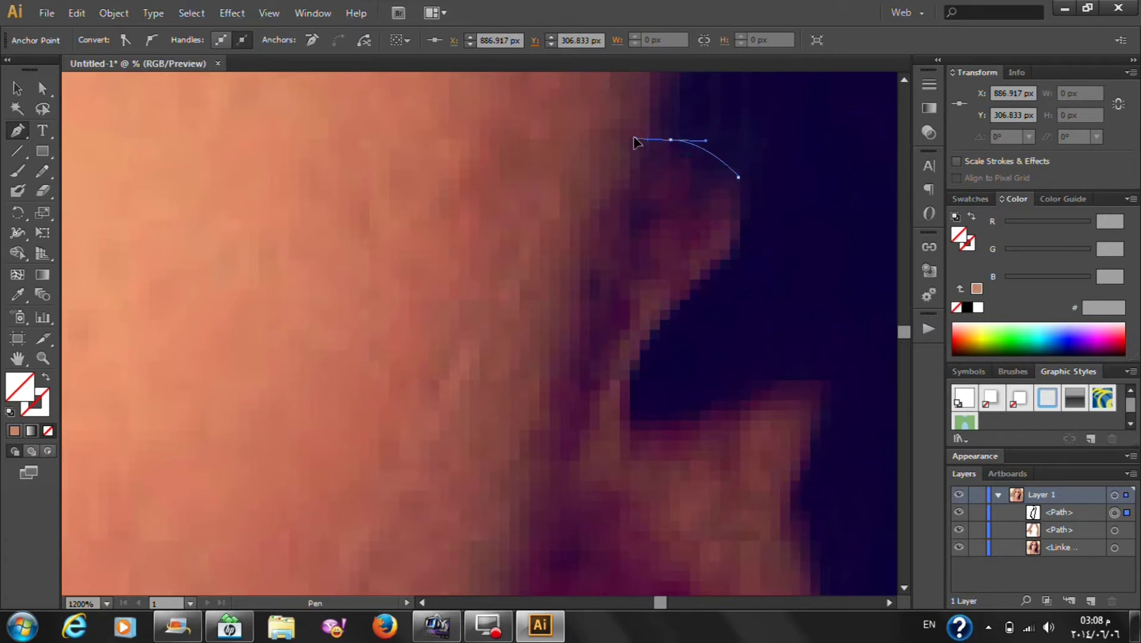
Add corner anchors at the ear top and up the hair edge, closing the path beside the eye
{"action": "left_click", "coordinate": [674, 141], "text": "alt"}
{"action": "left_click", "coordinate": [722, 334]}
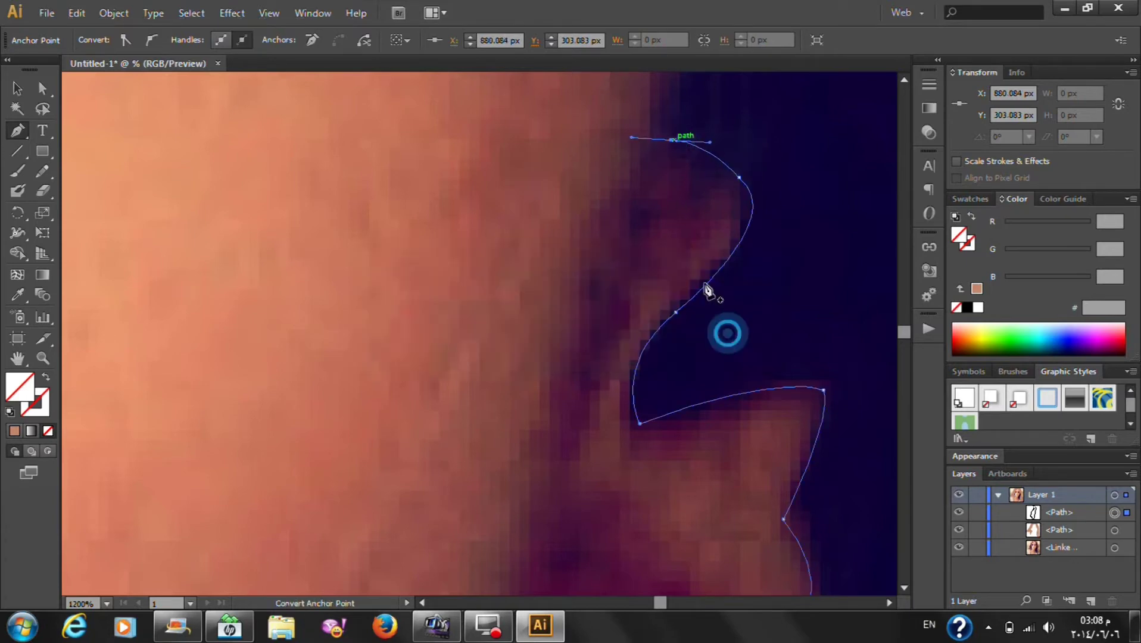
{"action": "left_click", "coordinate": [673, 141], "text": "alt"}
{"action": "scroll", "coordinate": [745, 211], "scroll_direction": "down", "scroll_amount": 5}
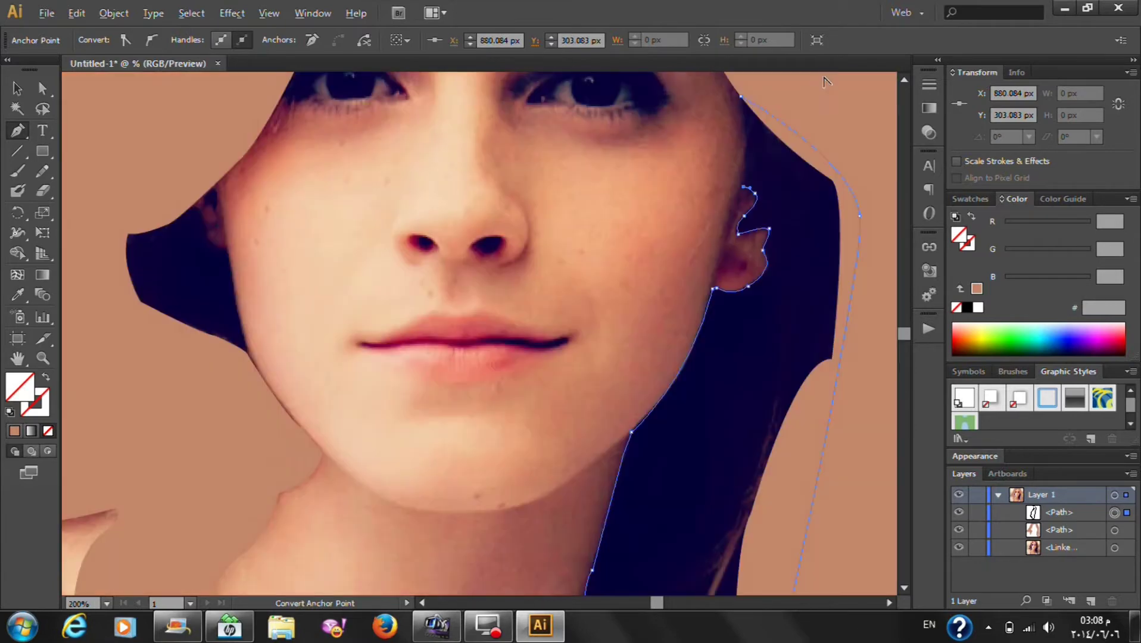
{"action": "scroll", "coordinate": [801, 107], "scroll_direction": "up", "scroll_amount": 5}
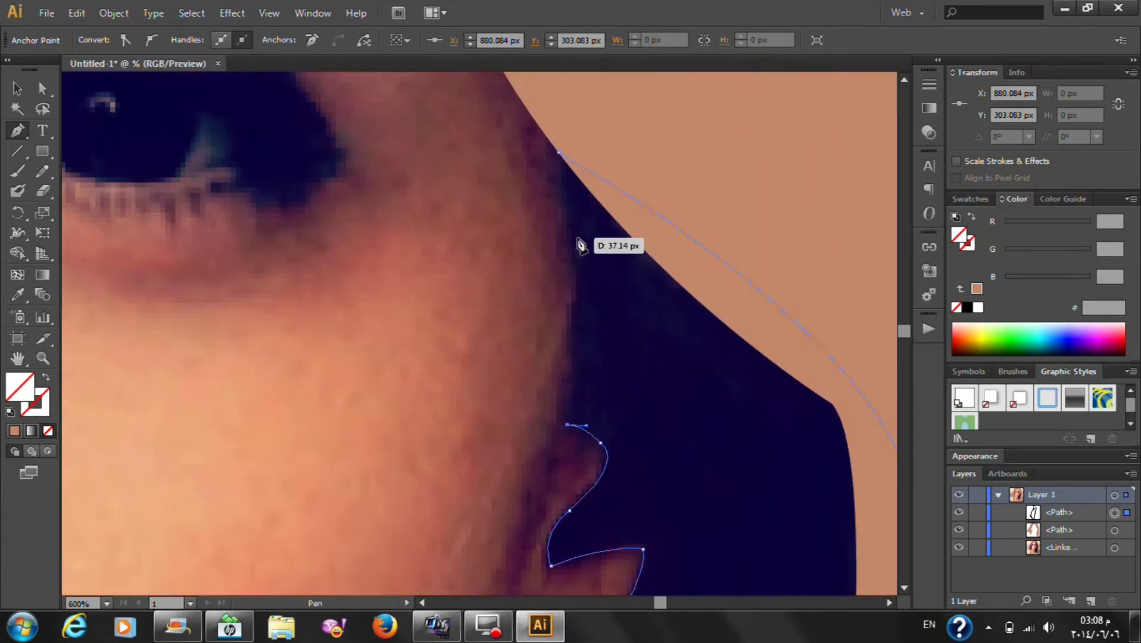
{"action": "left_click_drag", "start_coordinate": [571, 233], "coordinate": [556, 201]}
{"action": "left_click", "coordinate": [572, 234], "text": "alt"}
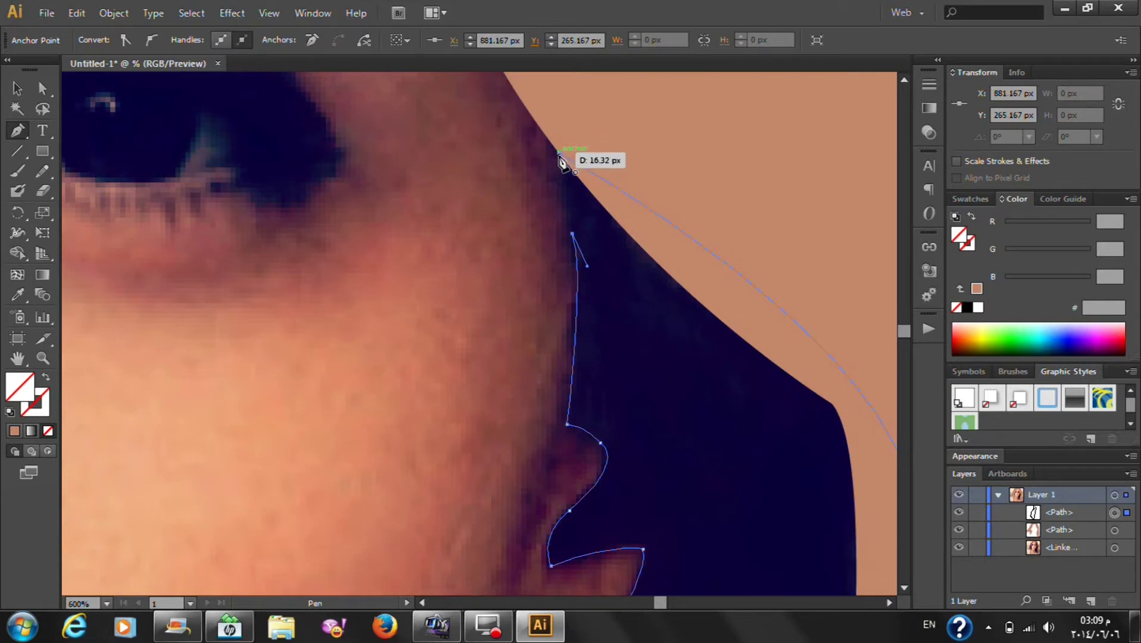
{"action": "left_click", "coordinate": [560, 154]}
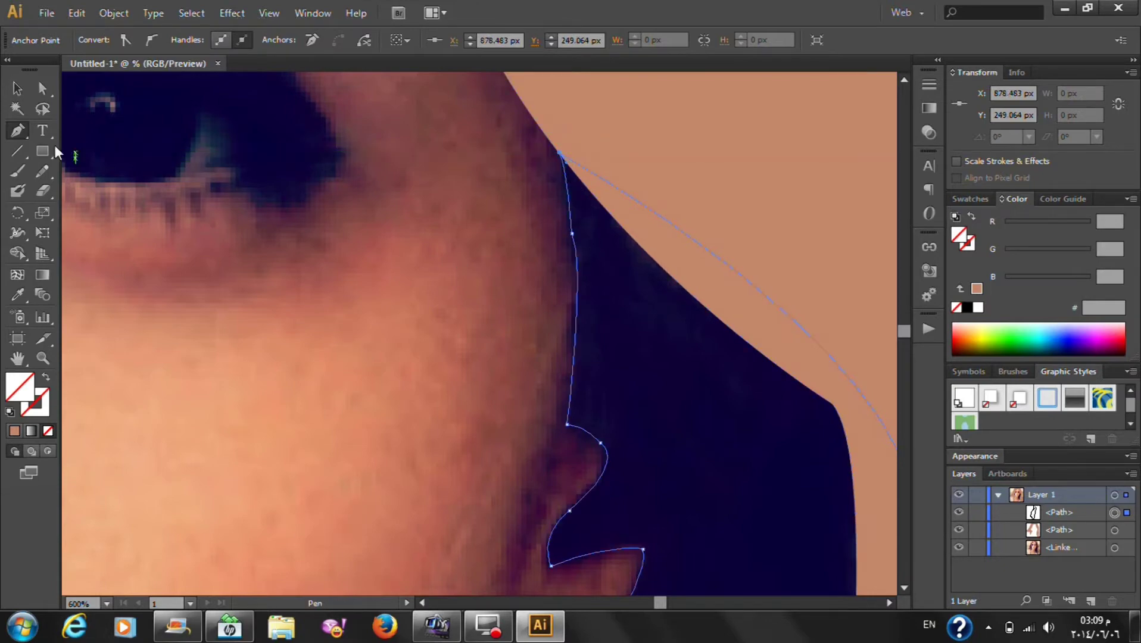
{"action": "left_click", "coordinate": [18, 294]}
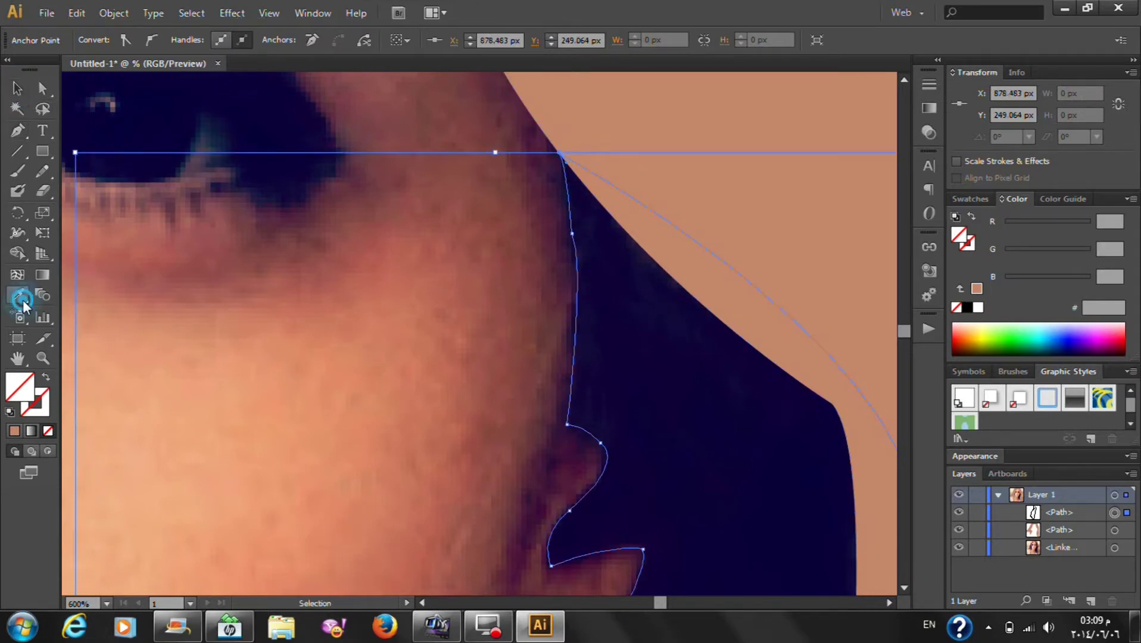
Fill the shadow shape with the photo's dark navy and send it backward behind the hair
{"action": "left_click", "coordinate": [756, 472]}
{"action": "left_click", "coordinate": [15, 88]}
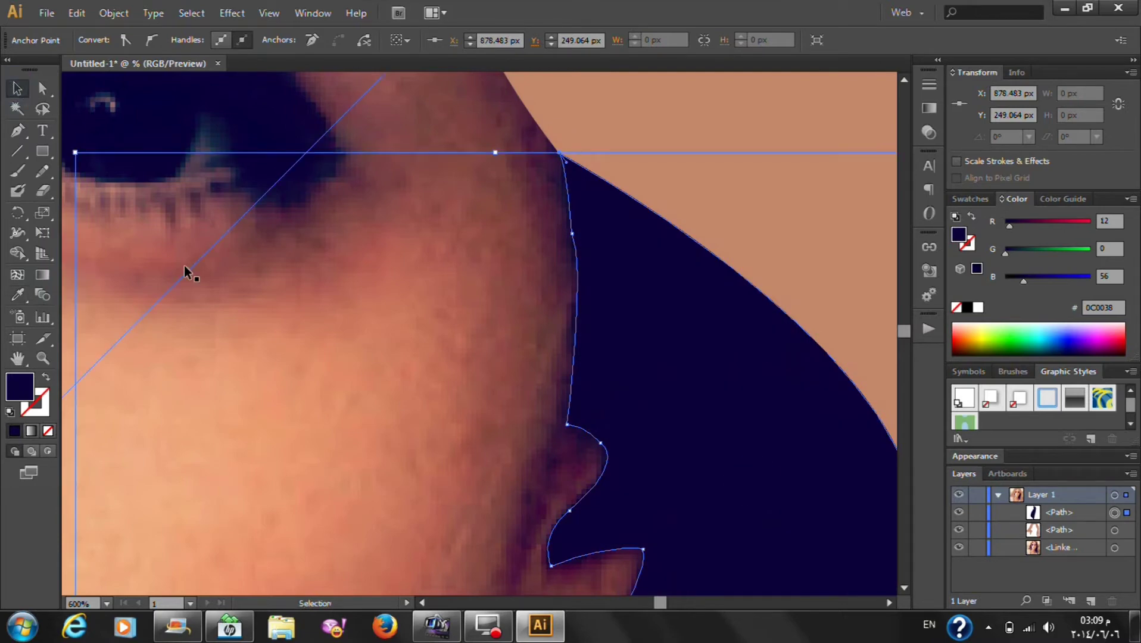
{"action": "key", "text": "ctrl+0"}
{"action": "scroll", "coordinate": [394, 423], "scroll_direction": "up", "scroll_amount": 1}
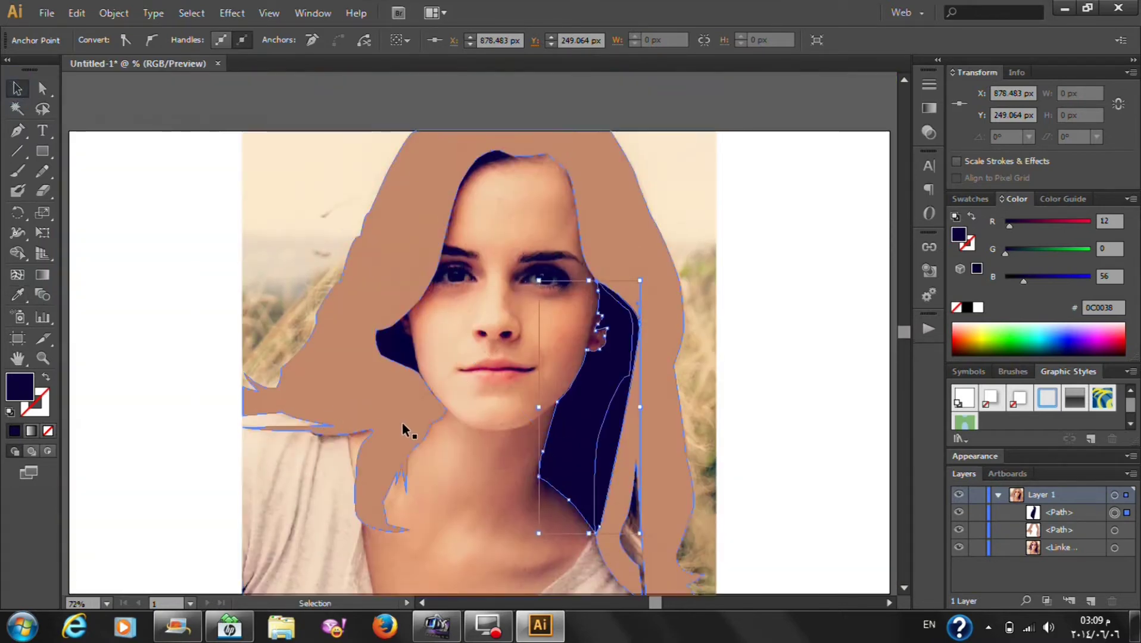
{"action": "right_click", "coordinate": [583, 408]}
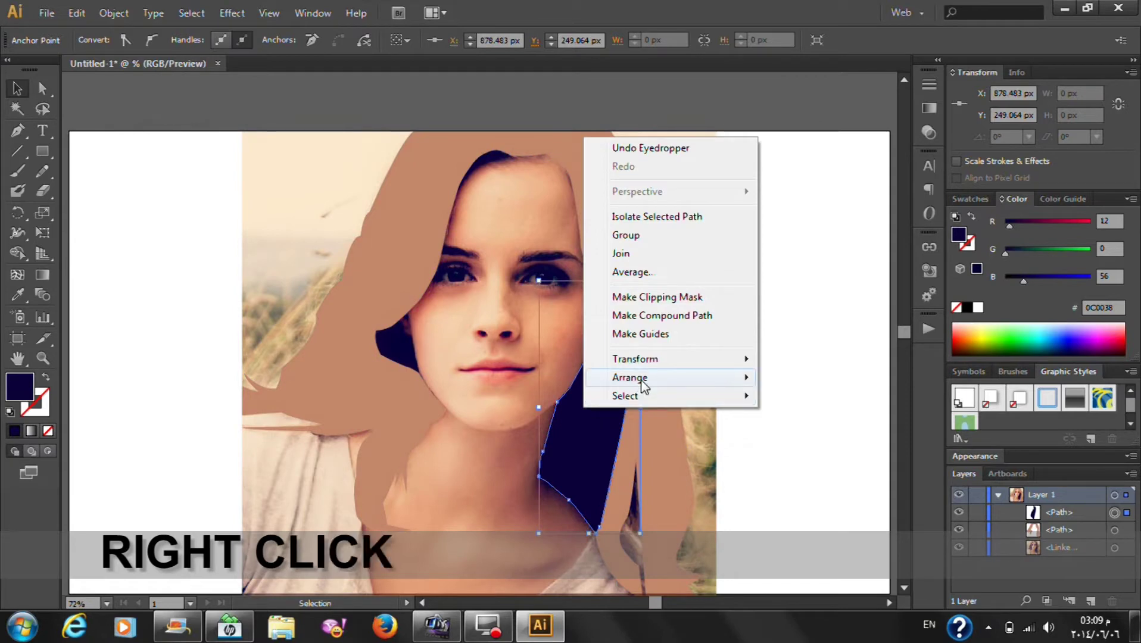
{"action": "left_click", "coordinate": [782, 427]}
Hide the reference photo and move it below the navy shadow in the Layers panel
{"action": "left_click", "coordinate": [960, 547]}
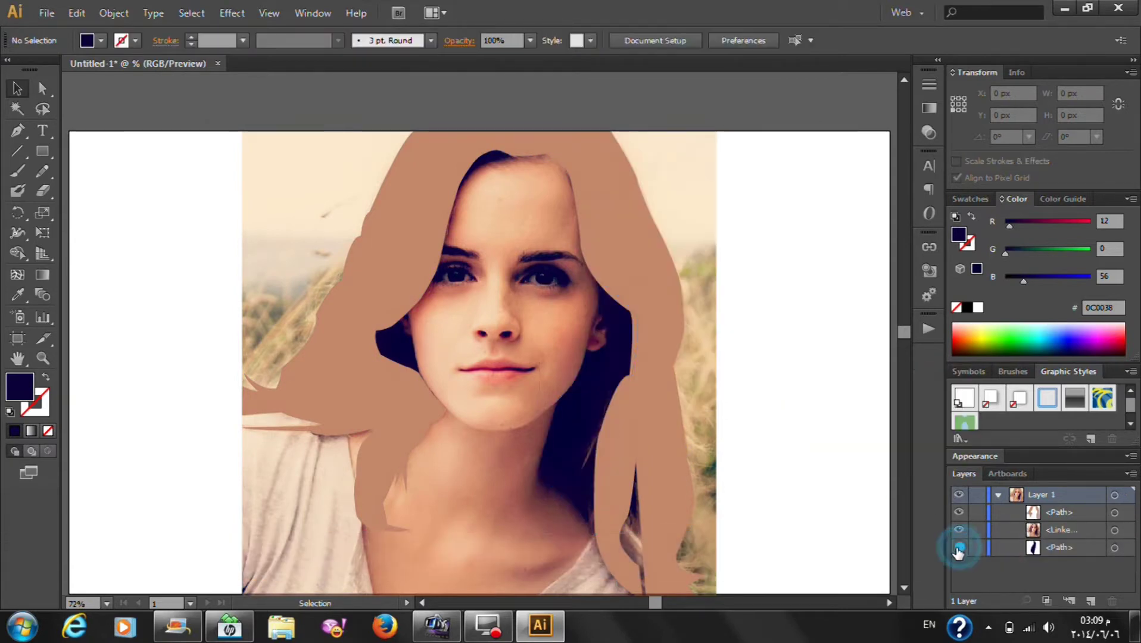
{"action": "left_click", "coordinate": [959, 547]}
{"action": "left_click", "coordinate": [1005, 529]}
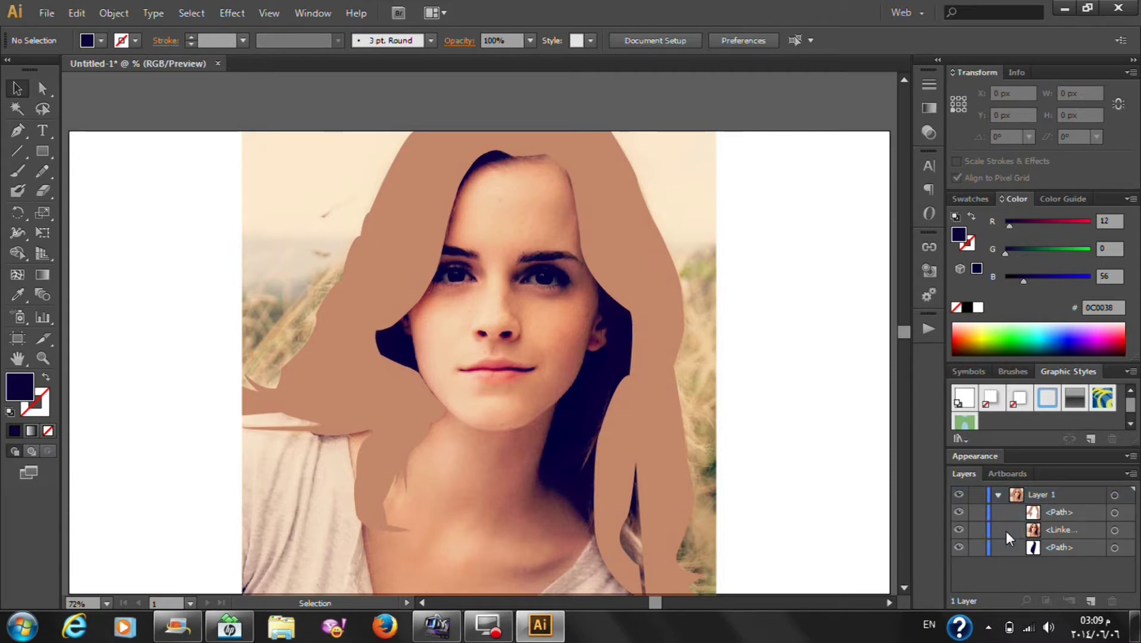
{"action": "left_click", "coordinate": [958, 529]}
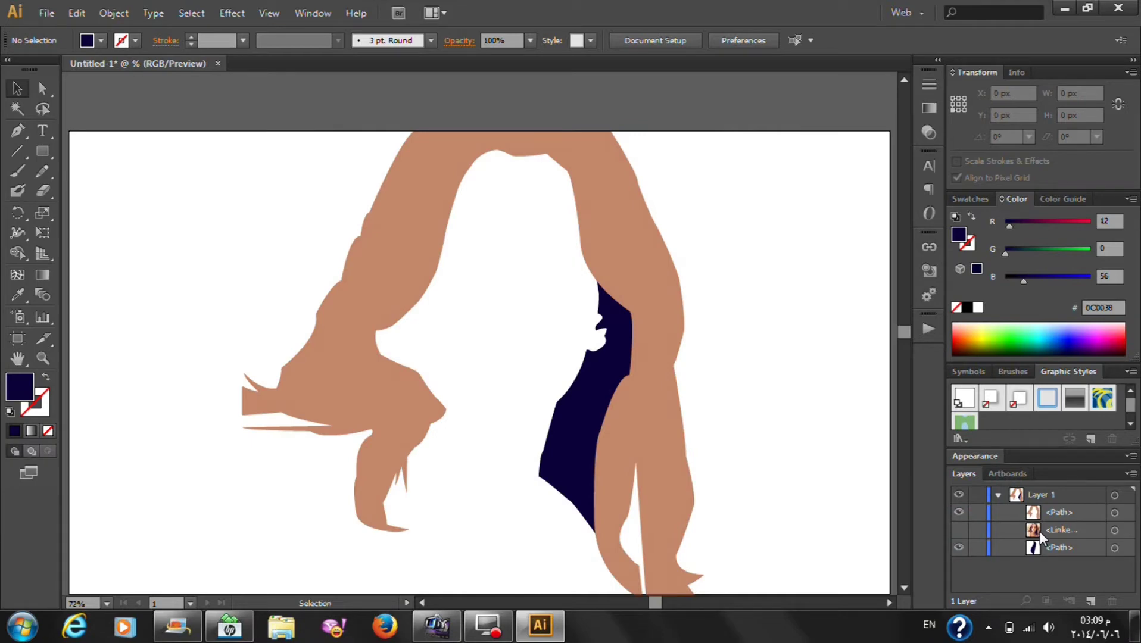
{"action": "left_click_drag", "start_coordinate": [1039, 531], "coordinate": [1042, 554]}
Darken the shadow fill to #05001E, then show the reference photo again
{"action": "left_click", "coordinate": [581, 454]}
{"action": "double_click", "coordinate": [19, 387]}
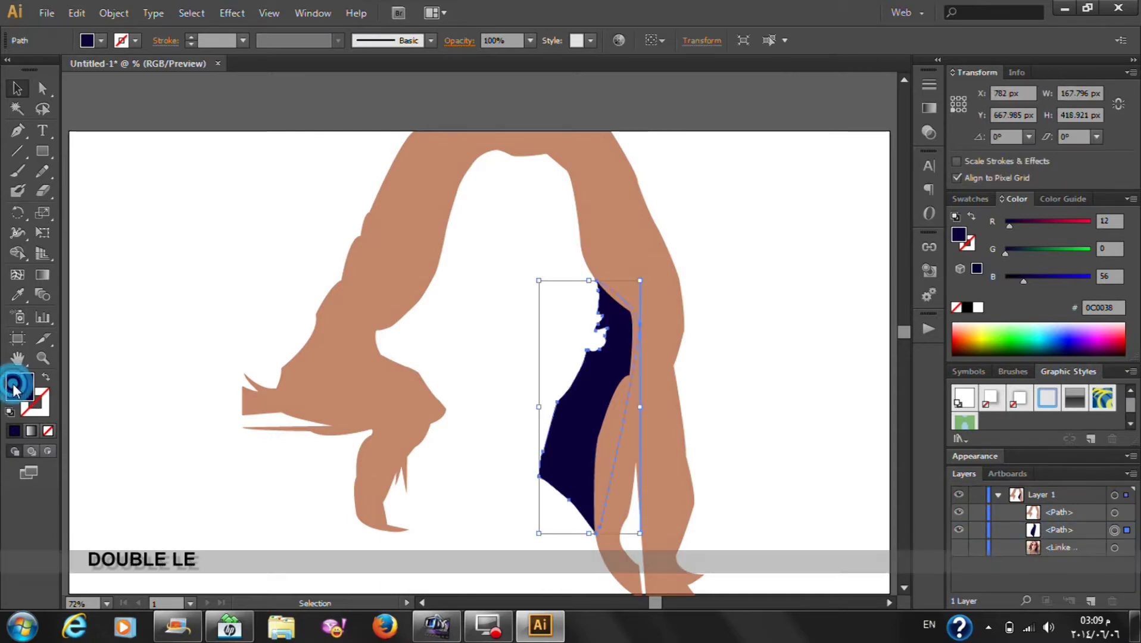
{"action": "left_click_drag", "start_coordinate": [524, 431], "coordinate": [535, 430]}
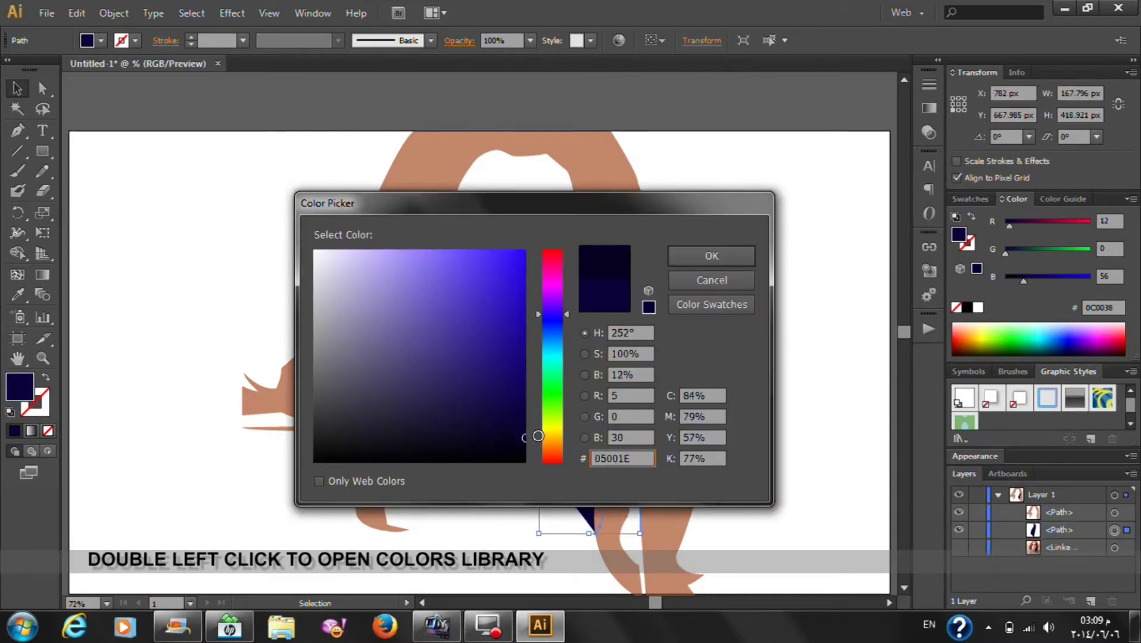
{"action": "left_click", "coordinate": [722, 250]}
{"action": "left_click", "coordinate": [768, 265]}
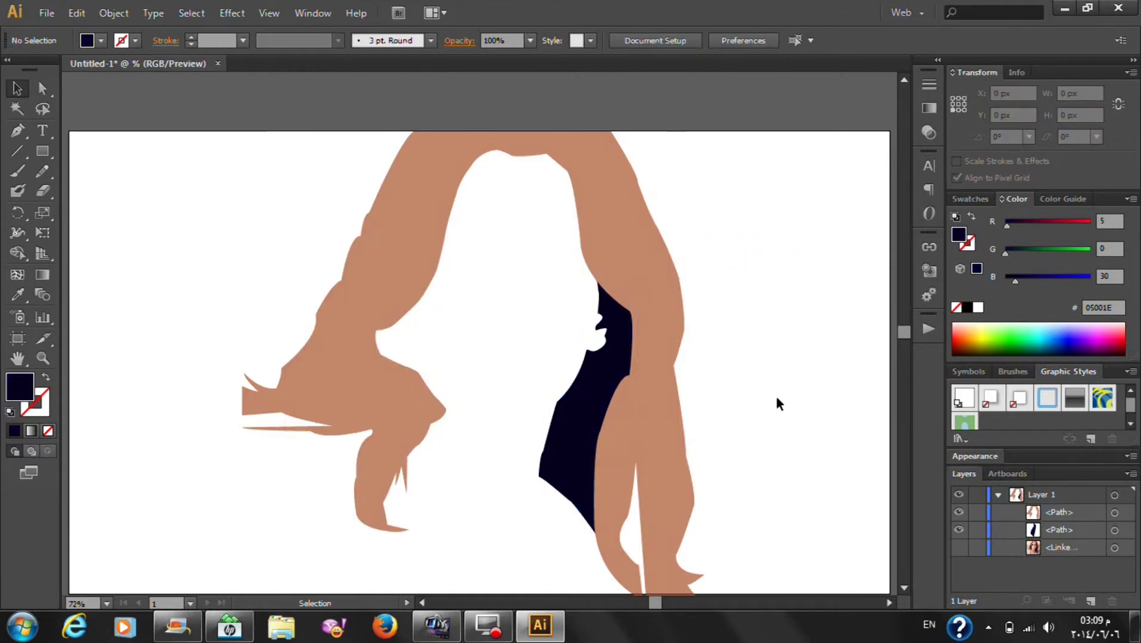
{"action": "left_click", "coordinate": [959, 548]}
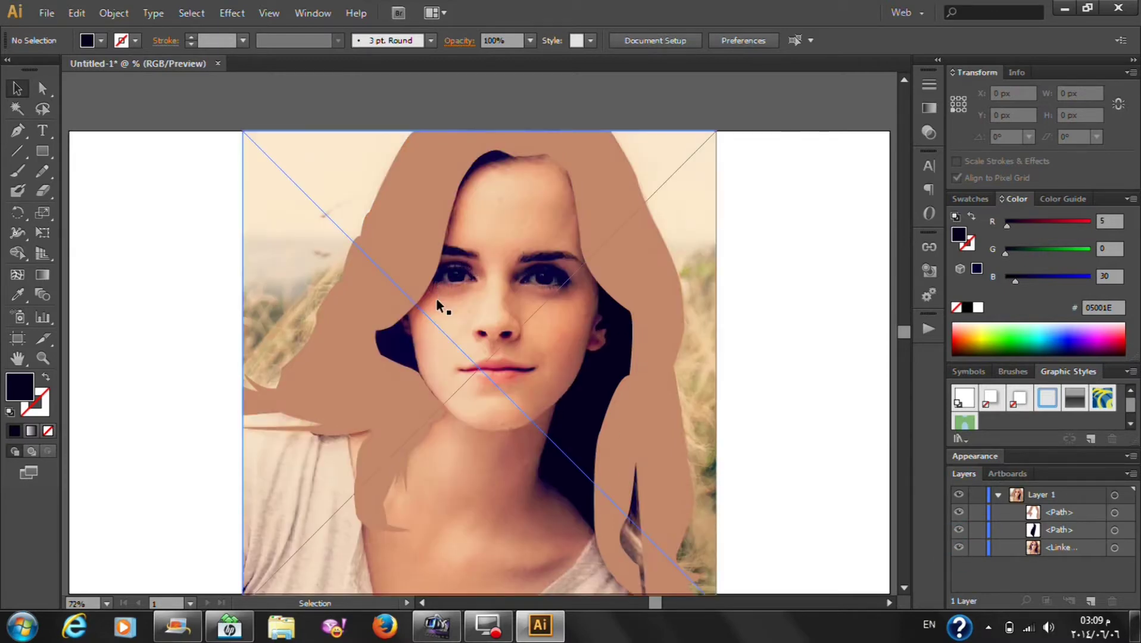
Start an unfilled Pen path at the left hair edge, curving along the shadow edge
{"action": "scroll", "coordinate": [389, 313], "scroll_direction": "up", "scroll_amount": 2}
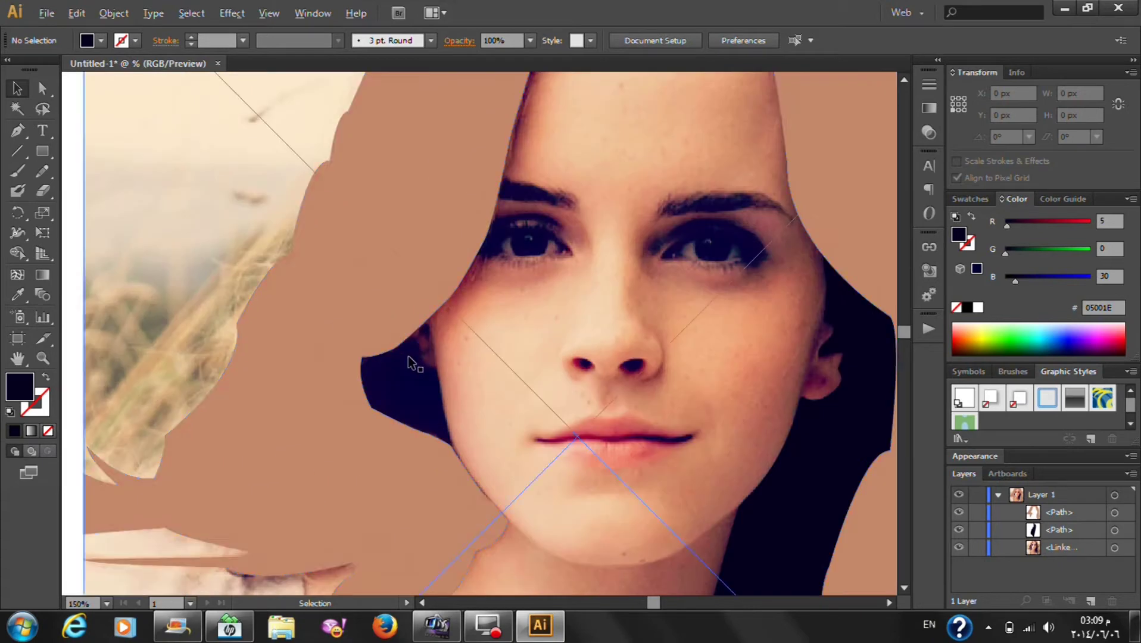
{"action": "scroll", "coordinate": [408, 358], "scroll_direction": "up", "scroll_amount": 1}
{"action": "scroll", "coordinate": [393, 390], "scroll_direction": "up", "scroll_amount": 1}
{"action": "key", "text": "p"}
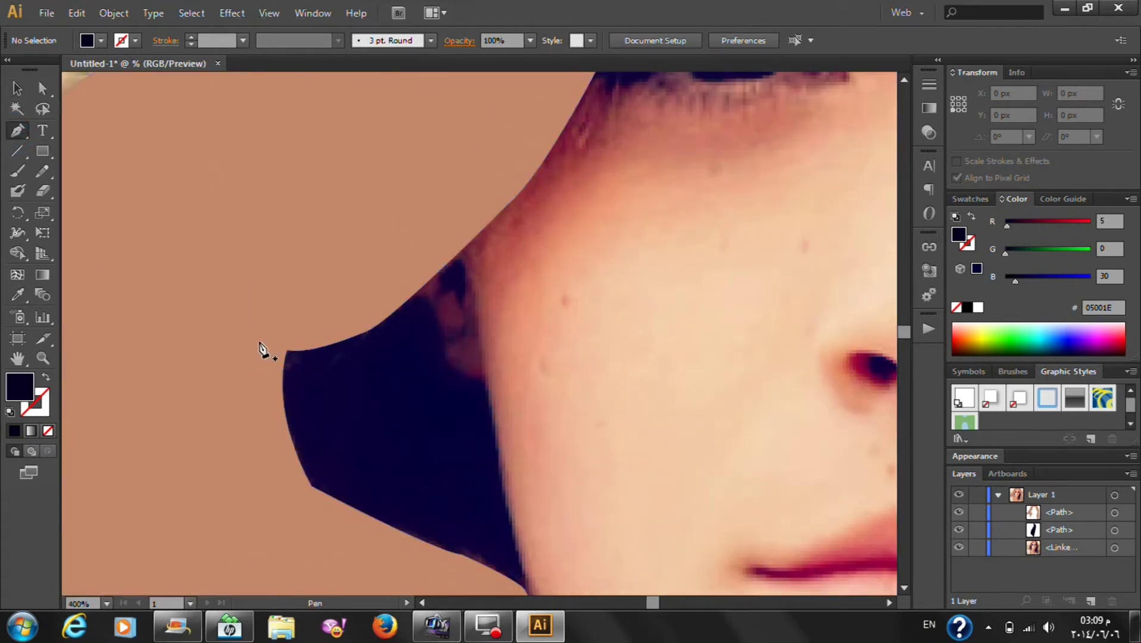
{"action": "left_click", "coordinate": [258, 341]}
{"action": "mouse_move", "coordinate": [414, 296]}
{"action": "left_mouse_down"}
{"action": "mouse_move", "coordinate": [411, 286]}
{"action": "mouse_move", "coordinate": [419, 304]}
{"action": "left_mouse_up"}
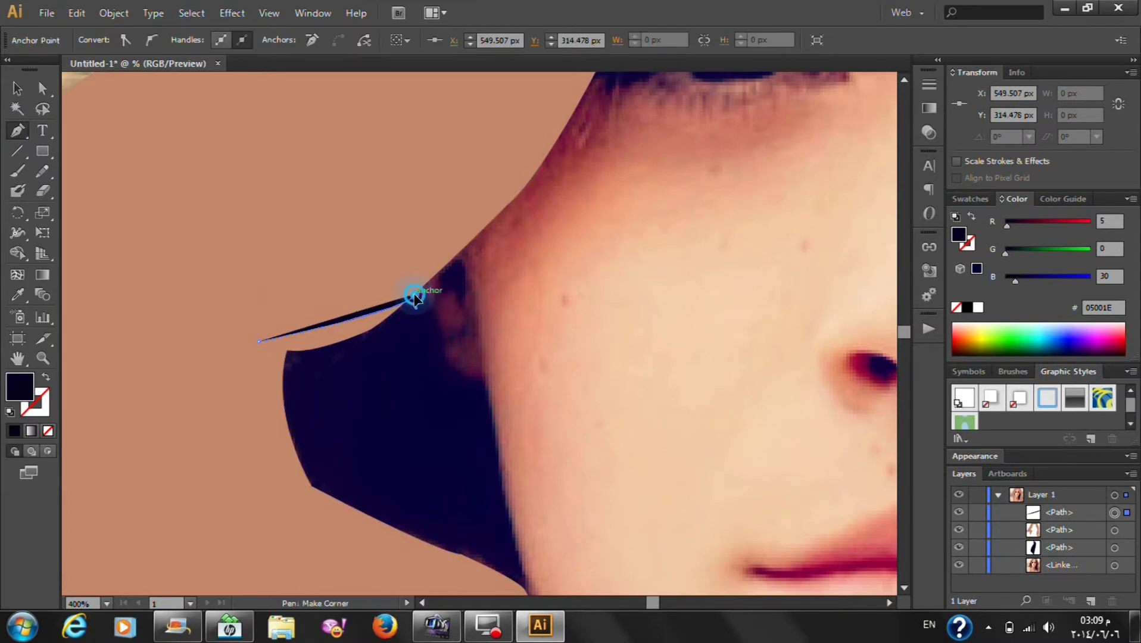
{"action": "left_click", "coordinate": [20, 387]}
{"action": "left_click", "coordinate": [48, 431]}
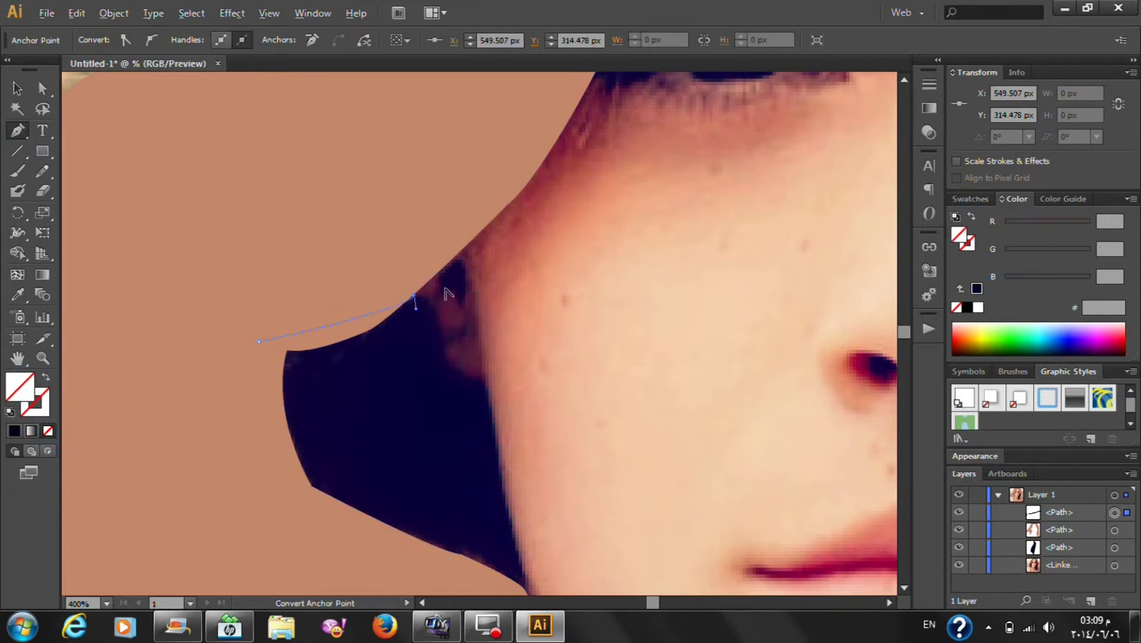
{"action": "scroll", "coordinate": [447, 292], "scroll_direction": "up", "scroll_amount": 2}
{"action": "left_click_drag", "start_coordinate": [416, 343], "coordinate": [426, 372]}
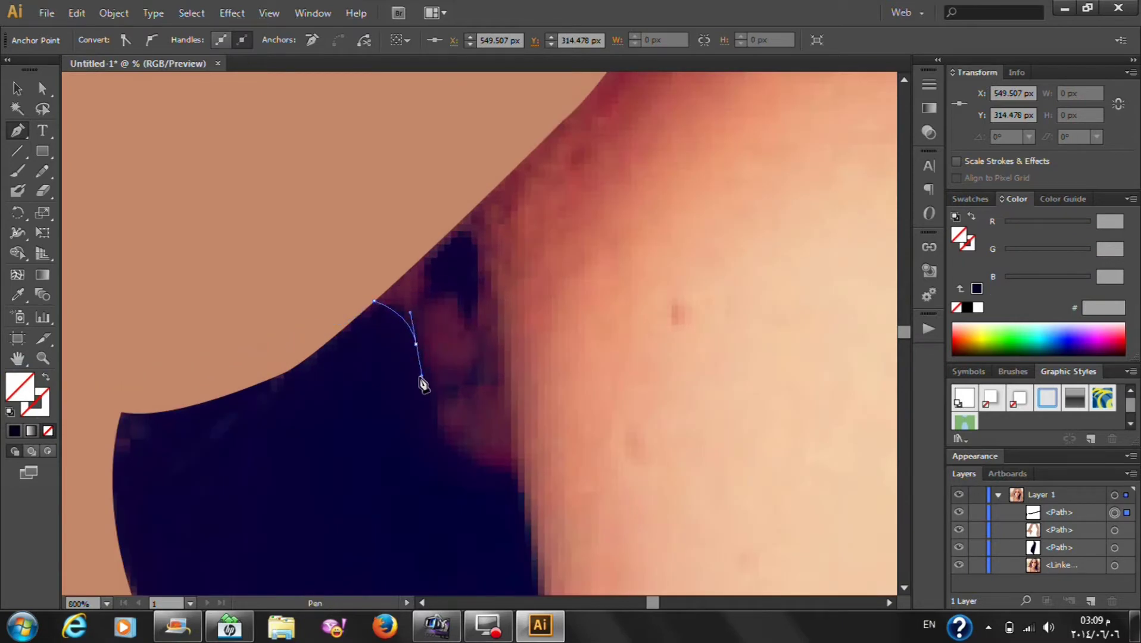
Trace the left shadow down the cheek contour with corner anchors
{"action": "left_click", "coordinate": [415, 344], "text": "alt"}
{"action": "scroll", "coordinate": [466, 403], "scroll_direction": "down", "scroll_amount": 1}
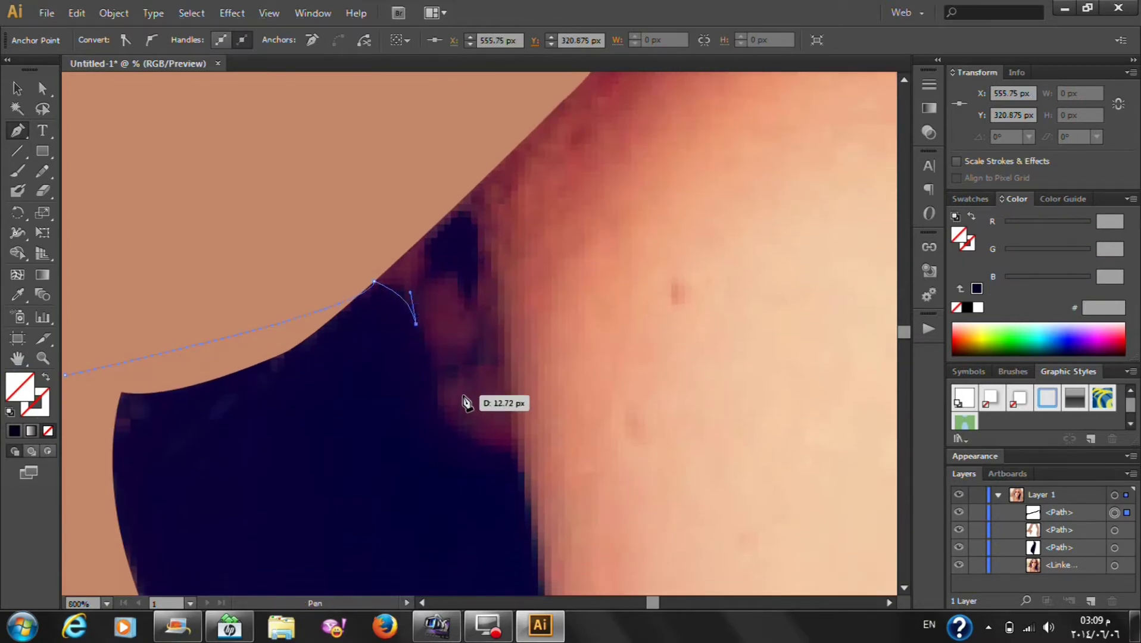
{"action": "left_click_drag", "start_coordinate": [435, 409], "coordinate": [421, 418]}
{"action": "left_click", "coordinate": [435, 409]}
{"action": "left_click", "coordinate": [512, 451]}
{"action": "left_click_drag", "start_coordinate": [541, 439], "coordinate": [522, 451]}
{"action": "left_click", "coordinate": [512, 451], "text": "alt"}
Add points at the bottom and lower-left edge of the dark area and close the shape
{"action": "scroll", "coordinate": [540, 432], "scroll_direction": "down", "scroll_amount": 5}
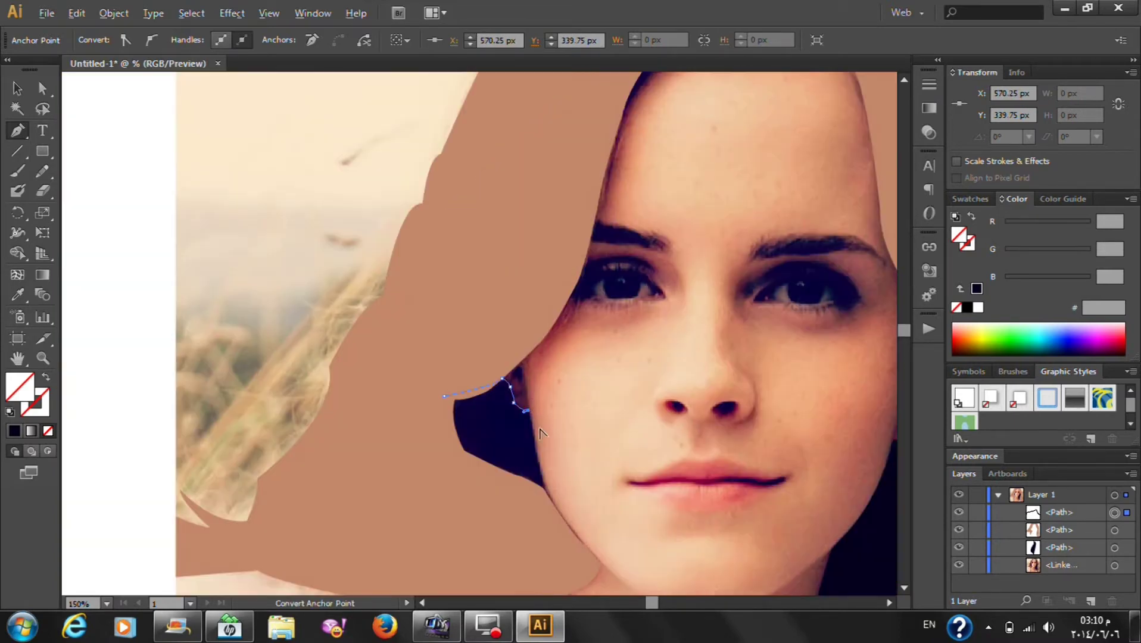
{"action": "scroll", "coordinate": [539, 441], "scroll_direction": "up", "scroll_amount": 5}
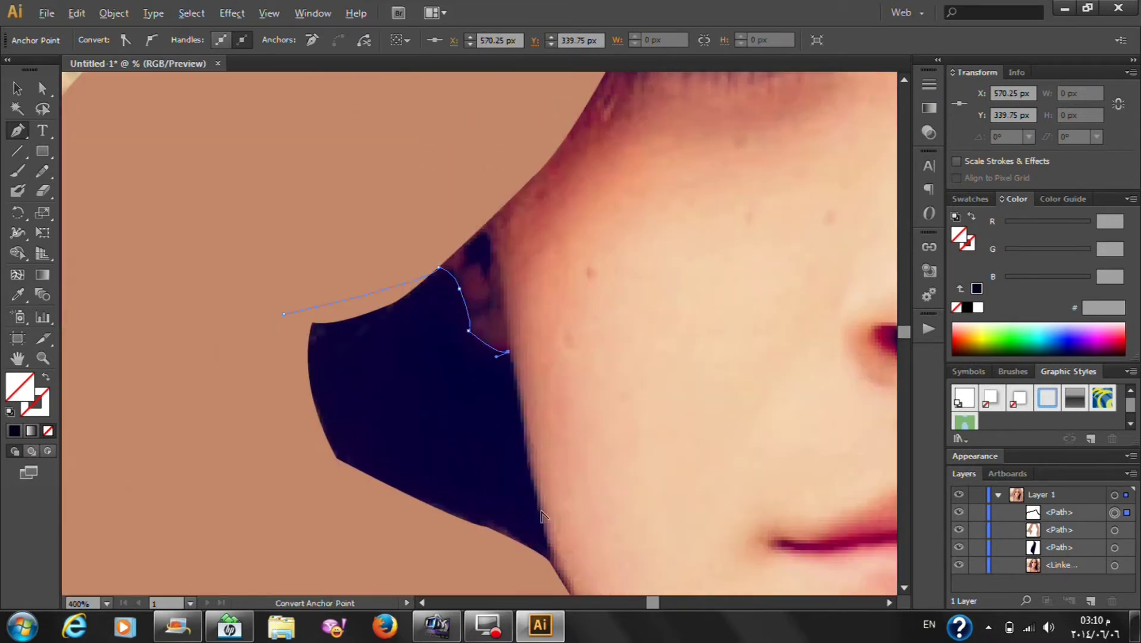
{"action": "left_click", "coordinate": [552, 563]}
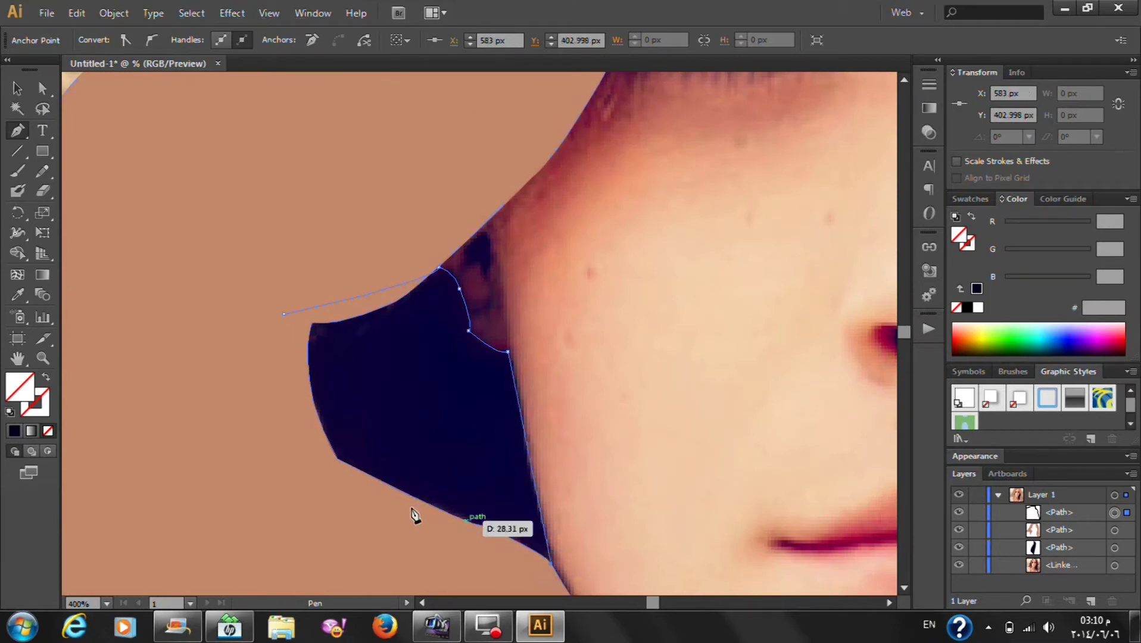
{"action": "left_click_drag", "start_coordinate": [337, 458], "coordinate": [316, 466]}
{"action": "left_click", "coordinate": [337, 458]}
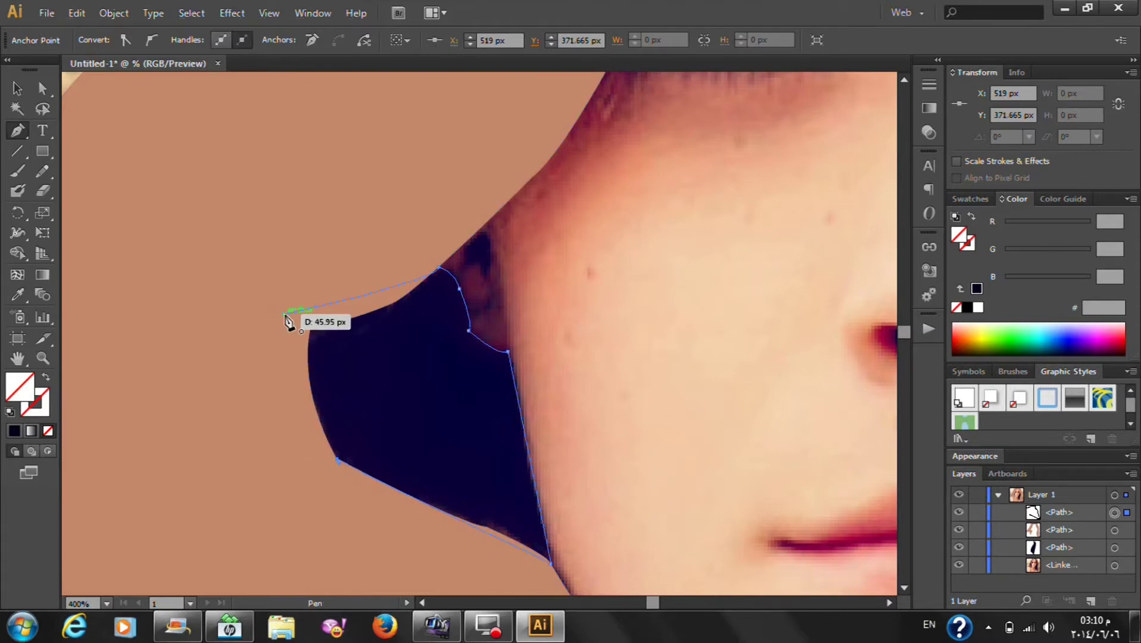
{"action": "left_click_drag", "start_coordinate": [284, 314], "coordinate": [306, 296]}
Sample the photo's dark navy into the shape and darken the fill to #010023
{"action": "left_click", "coordinate": [17, 294]}
{"action": "left_click", "coordinate": [478, 386]}
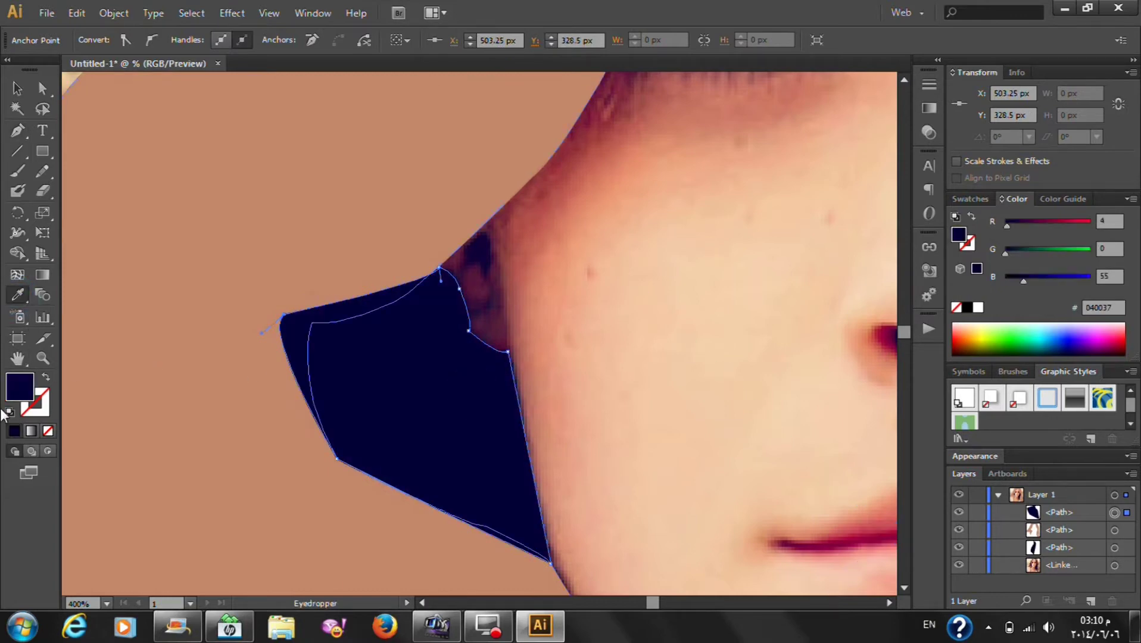
{"action": "double_click", "coordinate": [19, 387]}
{"action": "left_click", "coordinate": [524, 425]}
{"action": "left_click_drag", "start_coordinate": [523, 425], "coordinate": [535, 431]}
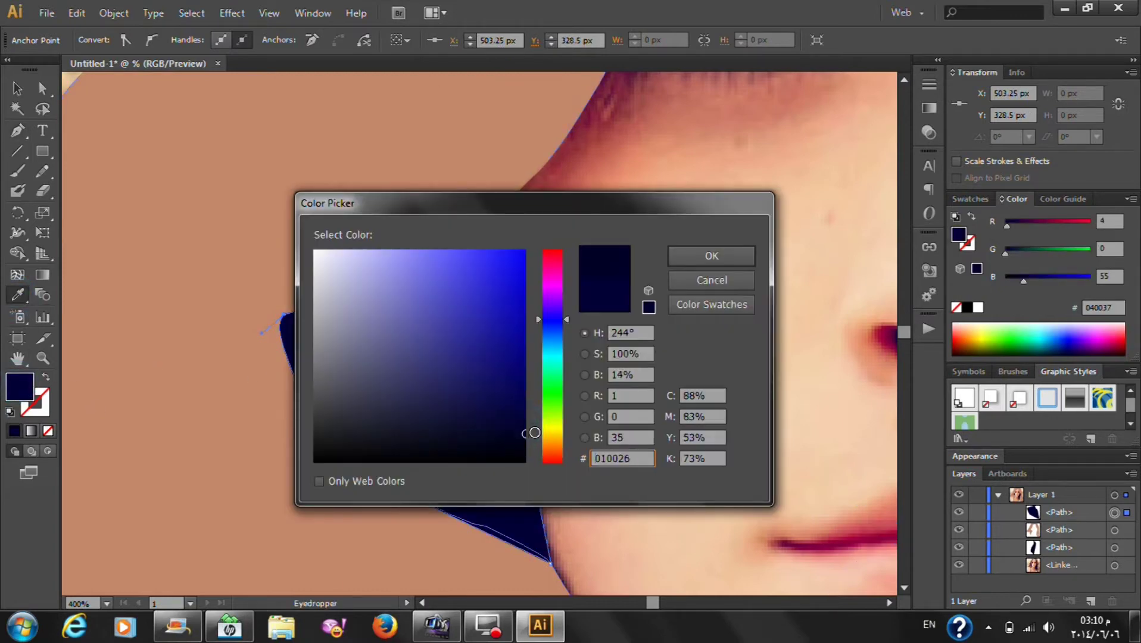
{"action": "left_click", "coordinate": [712, 256]}
Move the new shadow below the brown hair in Layers and check it with the photo hidden
{"action": "left_click", "coordinate": [17, 88]}
{"action": "right_click", "coordinate": [442, 408]}
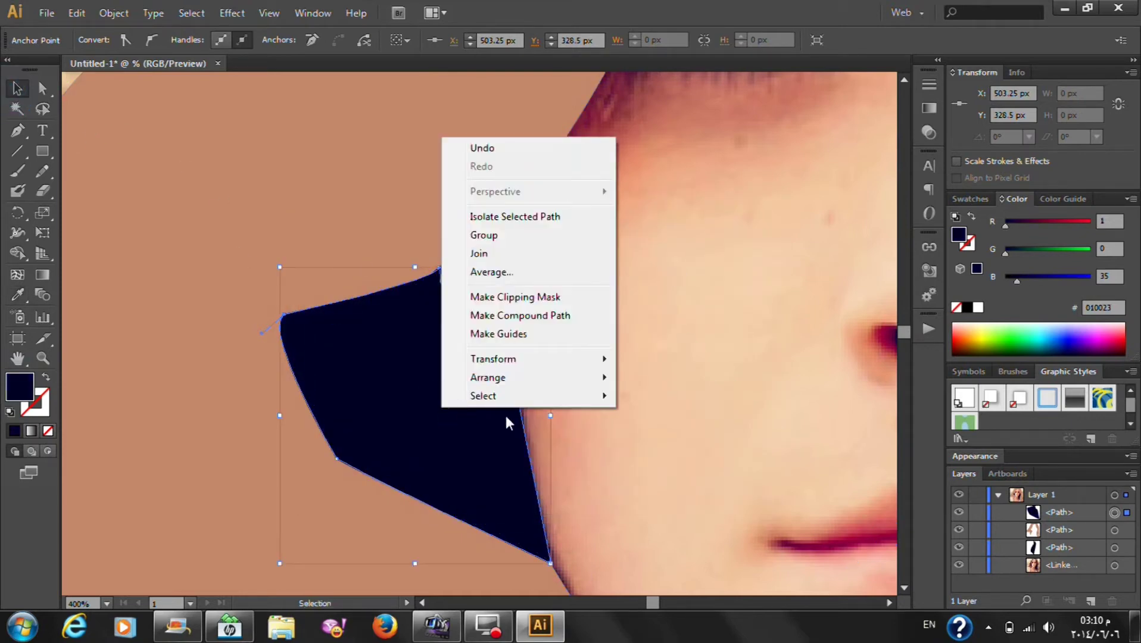
{"action": "left_click", "coordinate": [1039, 547]}
{"action": "left_click_drag", "start_coordinate": [1059, 526], "coordinate": [1063, 559]}
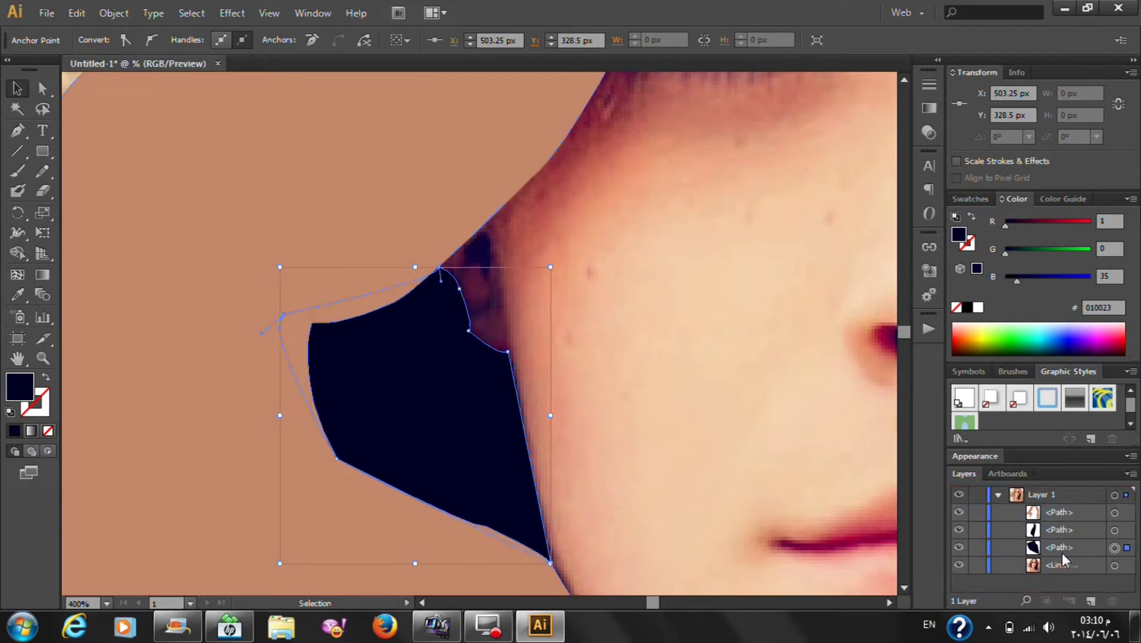
{"action": "key", "text": "ctrl+0"}
{"action": "key", "text": "ctrl+shift+a"}
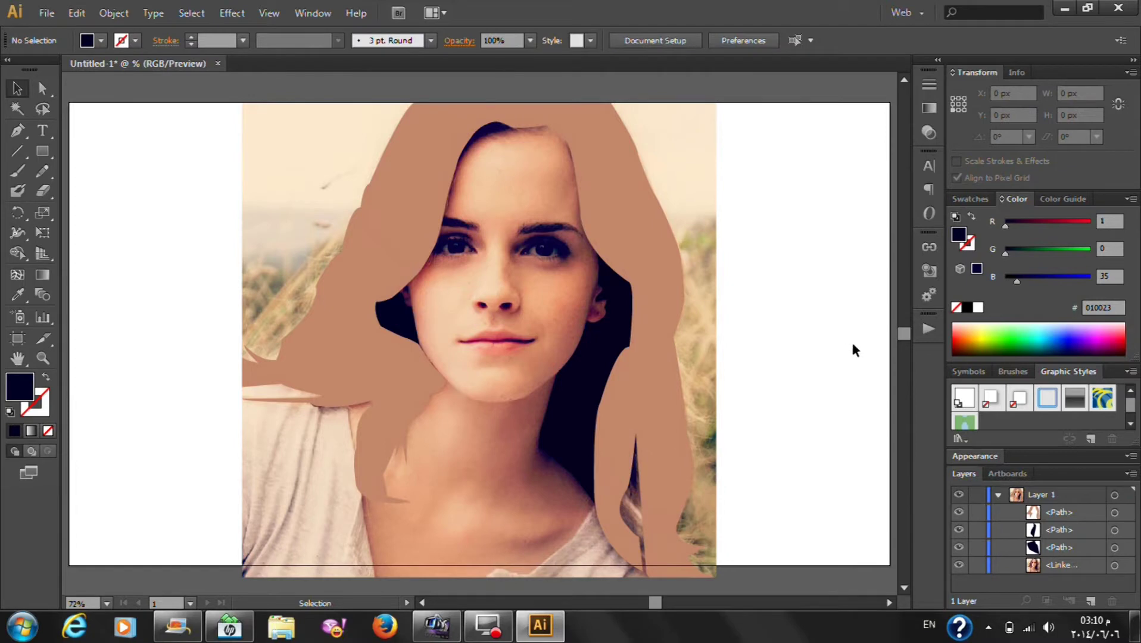
{"action": "left_click", "coordinate": [959, 565]}
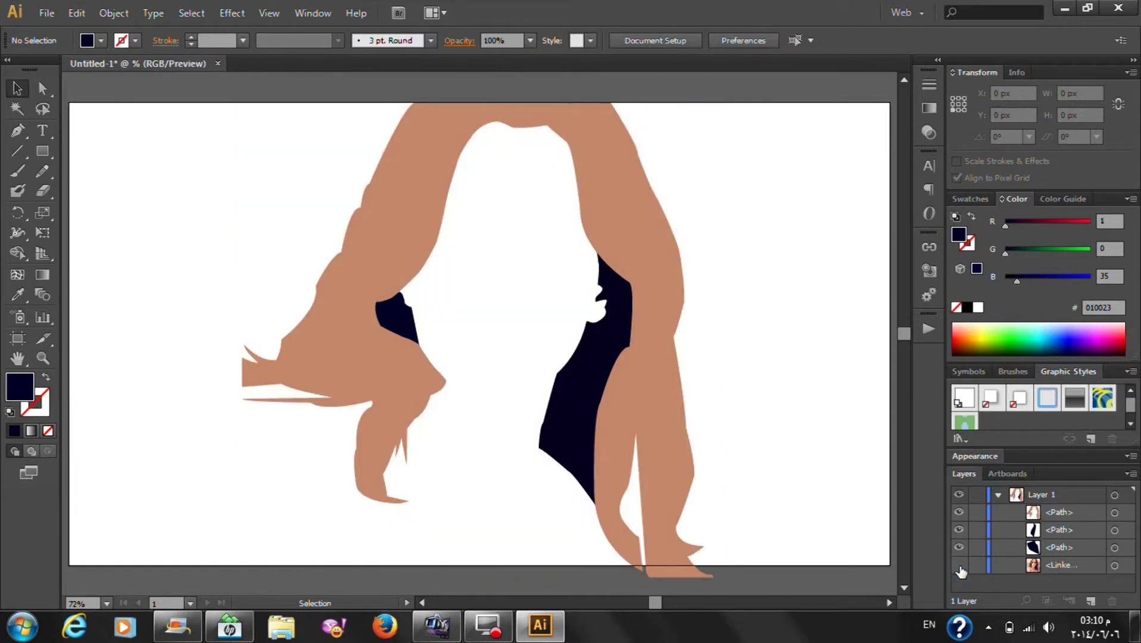
{"action": "left_click", "coordinate": [959, 565]}
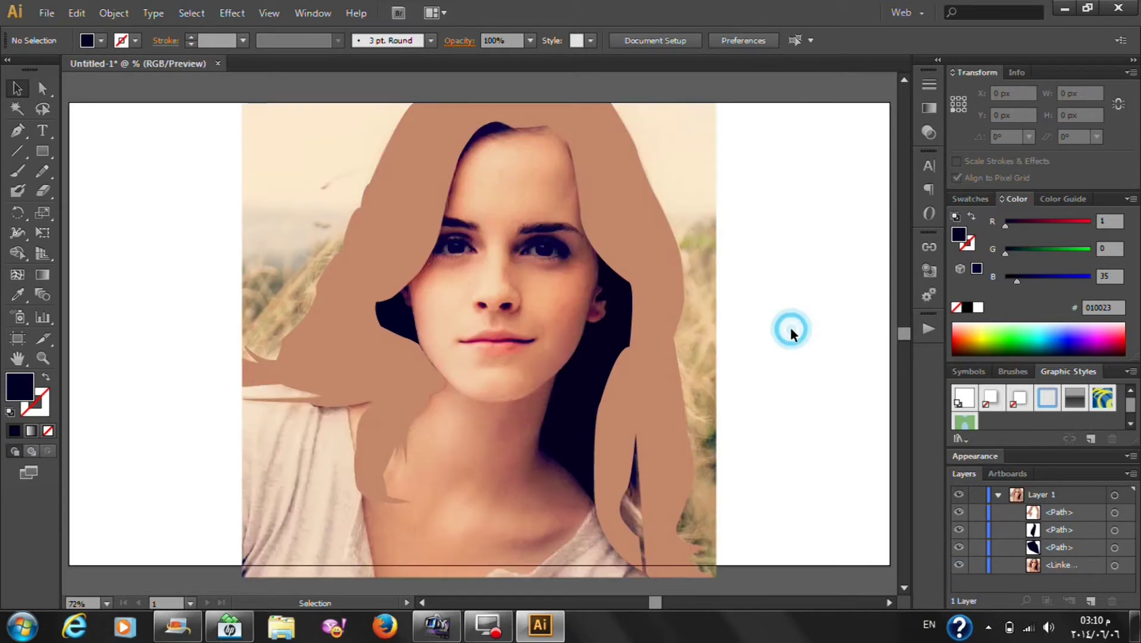
{"action": "key", "text": "ctrl+plus"}
{"action": "key", "text": "ctrl+plus"}
Start the shadow path at the top of the head with a curved hairline point
{"action": "scroll", "coordinate": [471, 149], "scroll_direction": "up", "scroll_amount": 1}
{"action": "scroll", "coordinate": [417, 161], "scroll_direction": "up", "scroll_amount": 1}
{"action": "scroll", "coordinate": [387, 171], "scroll_direction": "up", "scroll_amount": 1}
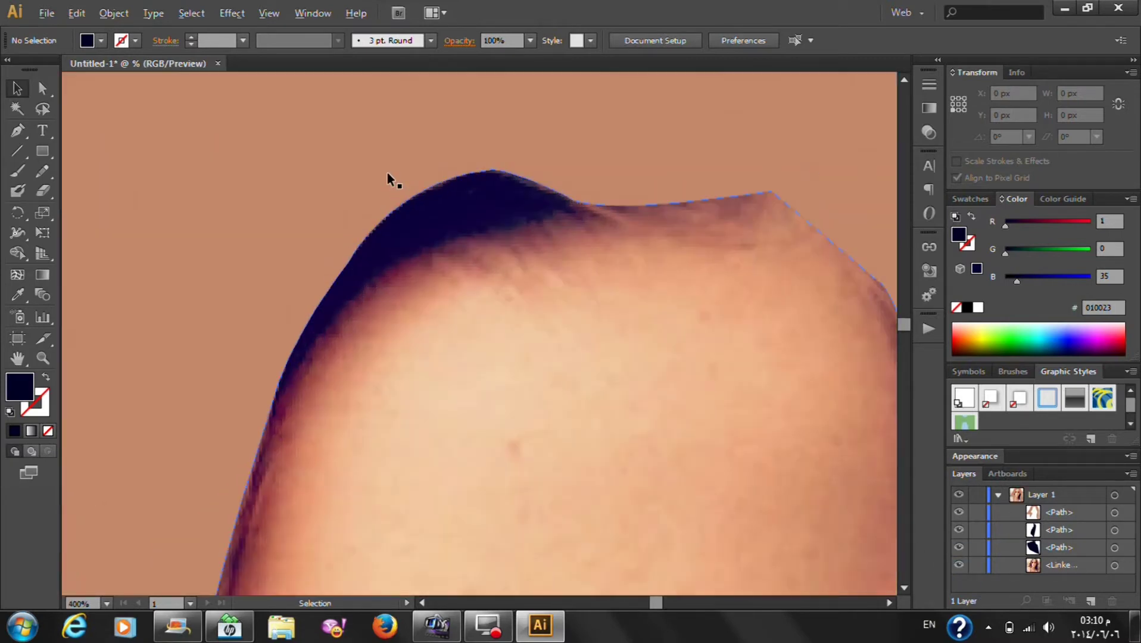
{"action": "left_click", "coordinate": [17, 130]}
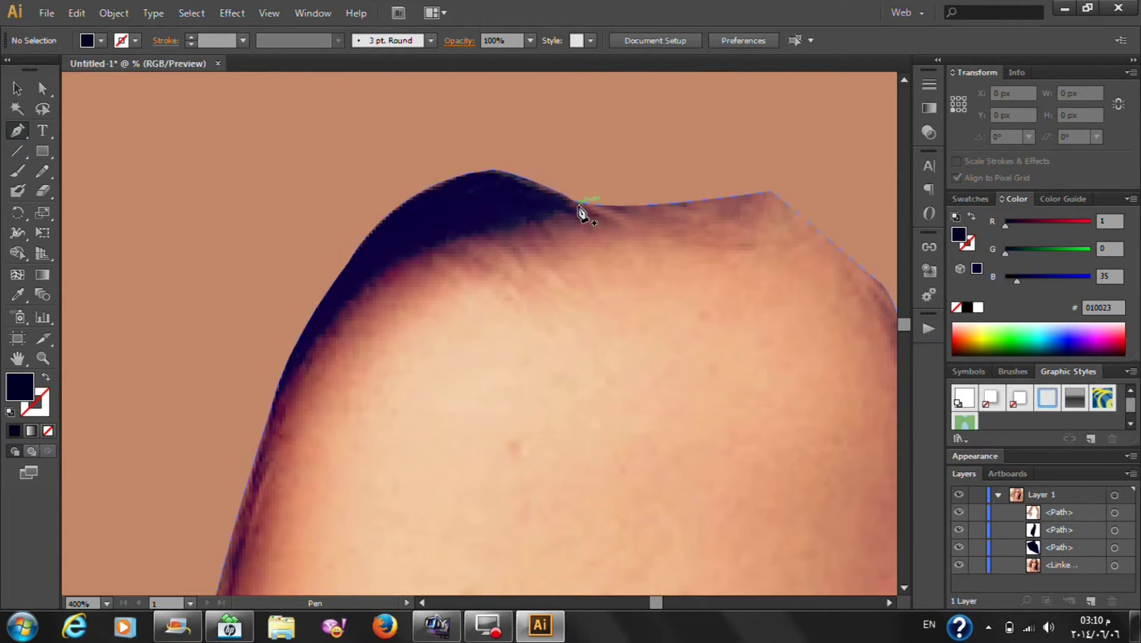
{"action": "left_click", "coordinate": [575, 201]}
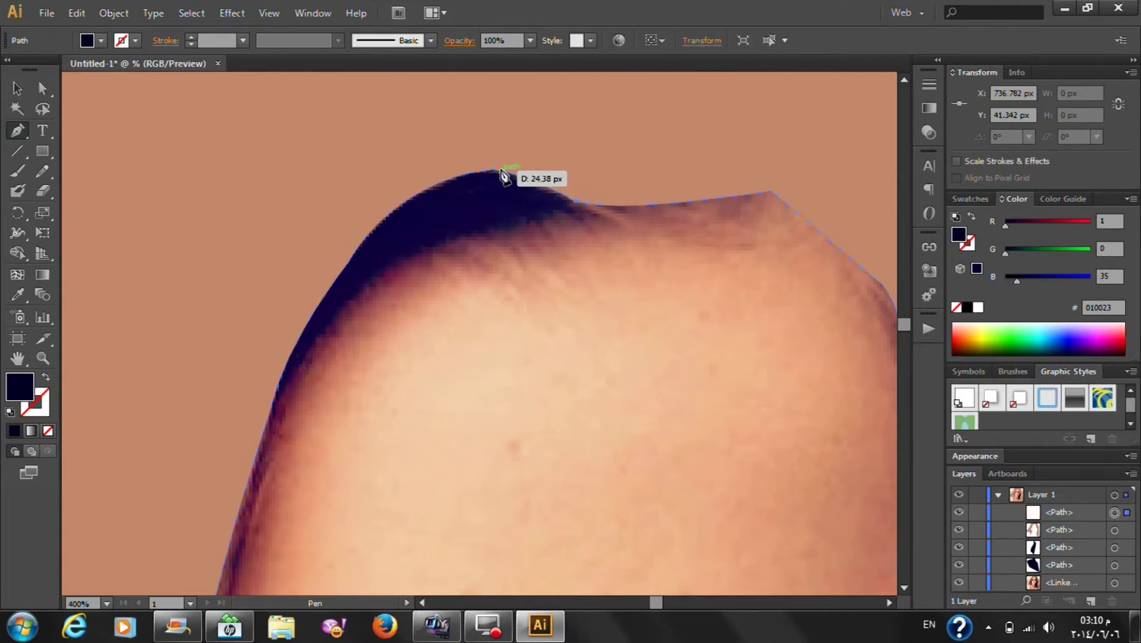
{"action": "left_click_drag", "start_coordinate": [493, 170], "coordinate": [478, 174]}
{"action": "left_click", "coordinate": [484, 171]}
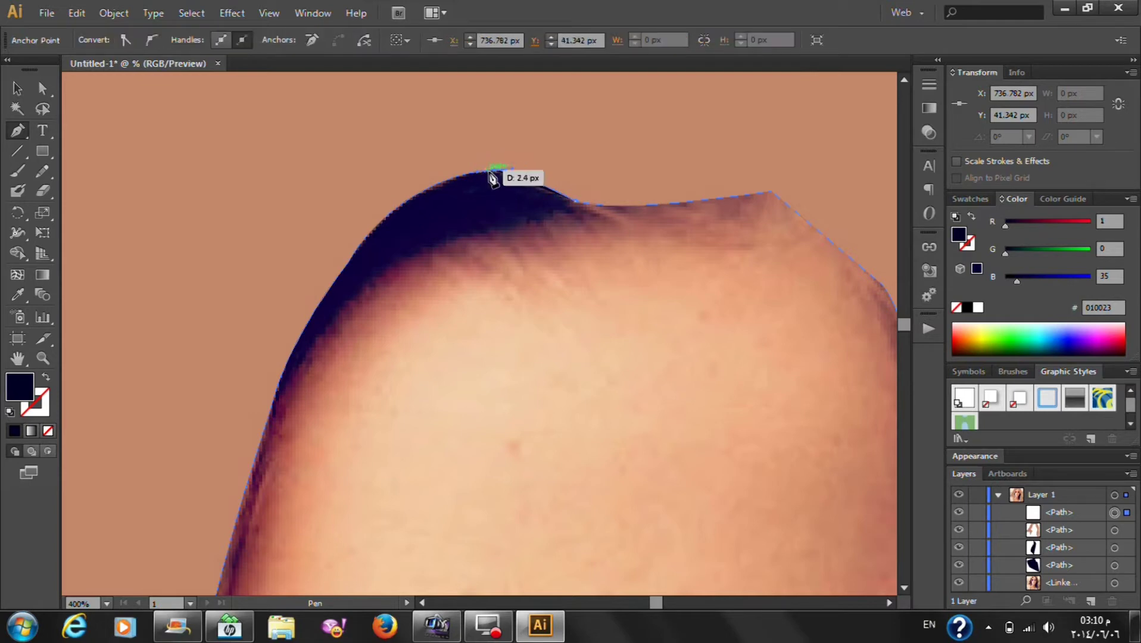
Trace the shadow down the face's left edge with no fill and close it at the start
{"action": "scroll", "coordinate": [367, 274], "scroll_direction": "down", "scroll_amount": 1}
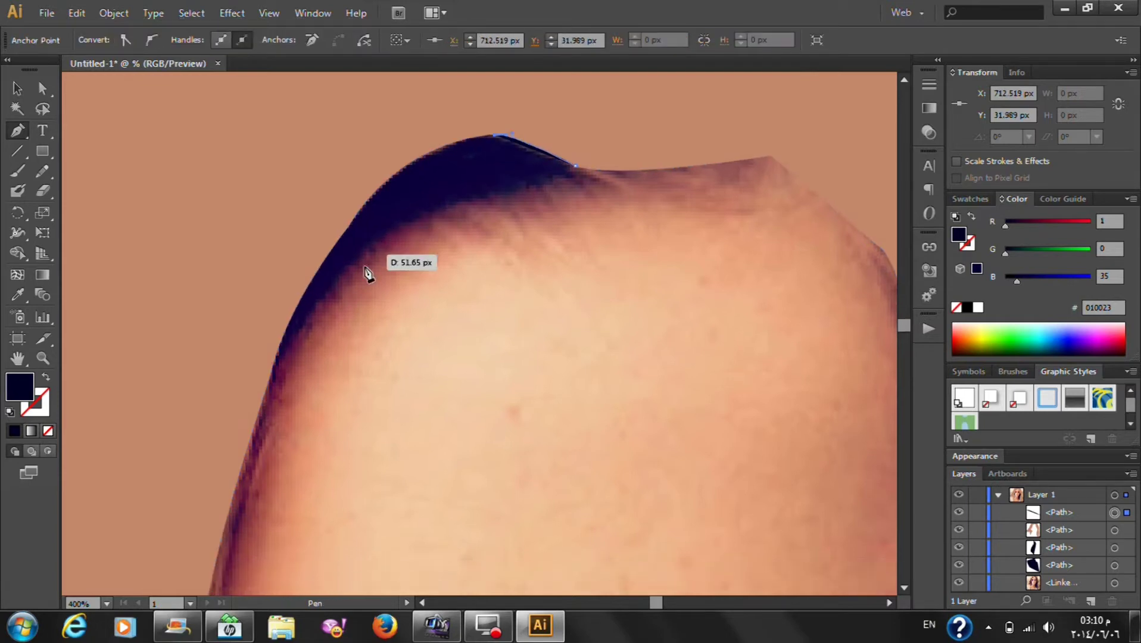
{"action": "left_click_drag", "start_coordinate": [364, 204], "coordinate": [352, 236]}
{"action": "left_click_drag", "start_coordinate": [320, 287], "coordinate": [320, 286]}
{"action": "left_click", "coordinate": [364, 204]}
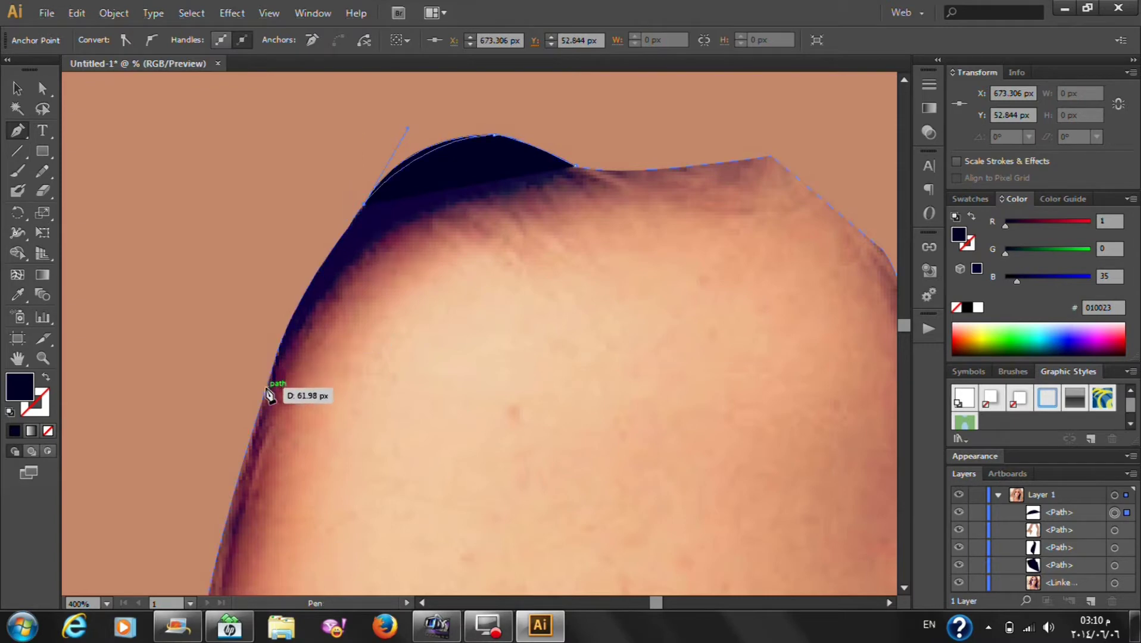
{"action": "left_click_drag", "start_coordinate": [266, 389], "coordinate": [254, 490]}
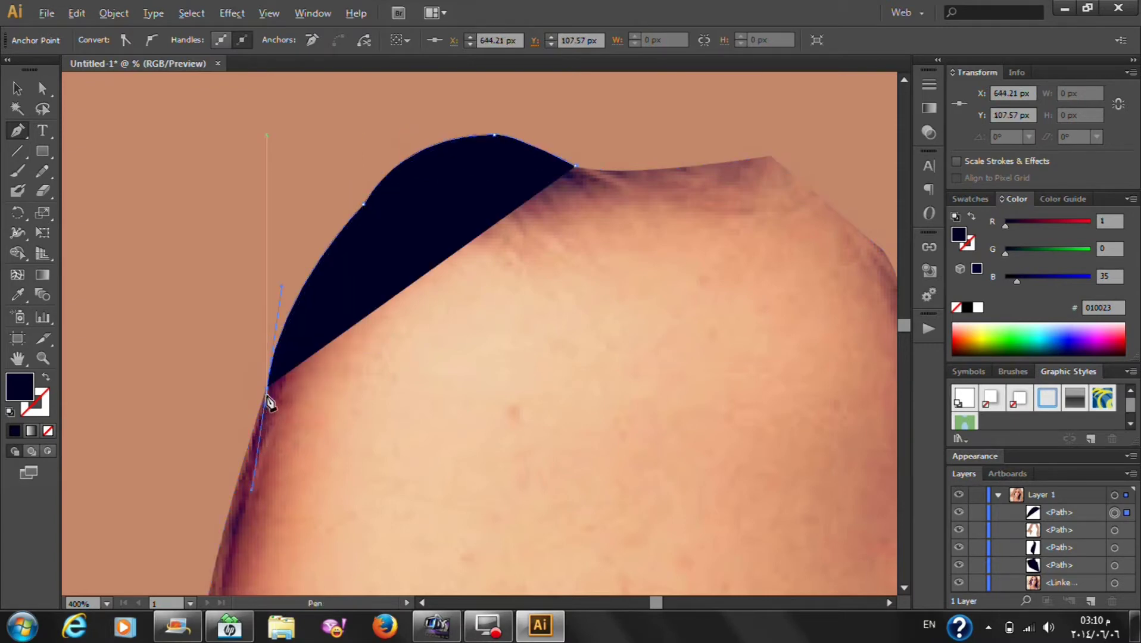
{"action": "left_click", "coordinate": [267, 388]}
{"action": "left_click", "coordinate": [48, 429]}
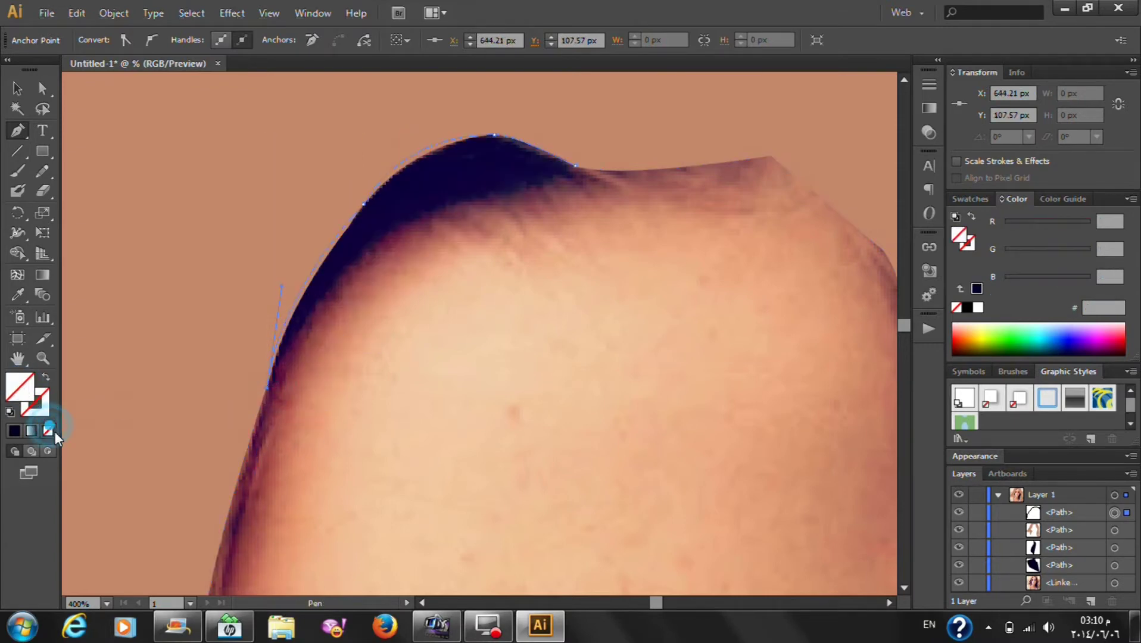
{"action": "left_click", "coordinate": [415, 221]}
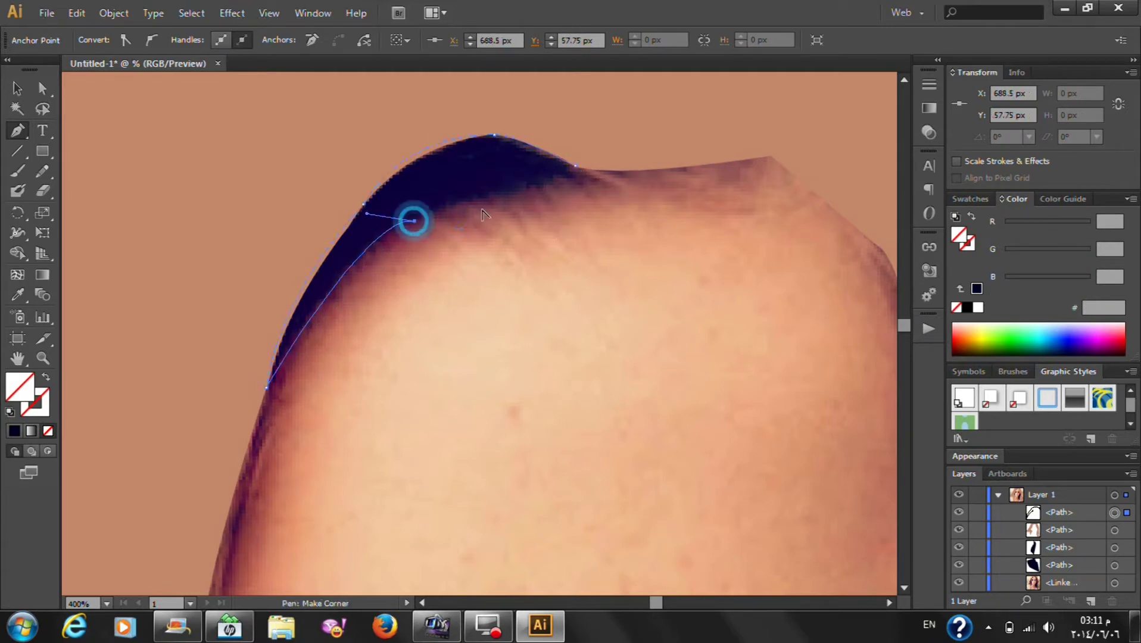
{"action": "left_click_drag", "start_coordinate": [576, 167], "coordinate": [581, 156]}
Fill the shadow shape with dark navy #0B003B sampled from the photo
{"action": "left_click", "coordinate": [18, 294]}
{"action": "left_click", "coordinate": [405, 182]}
{"action": "left_click", "coordinate": [17, 88]}
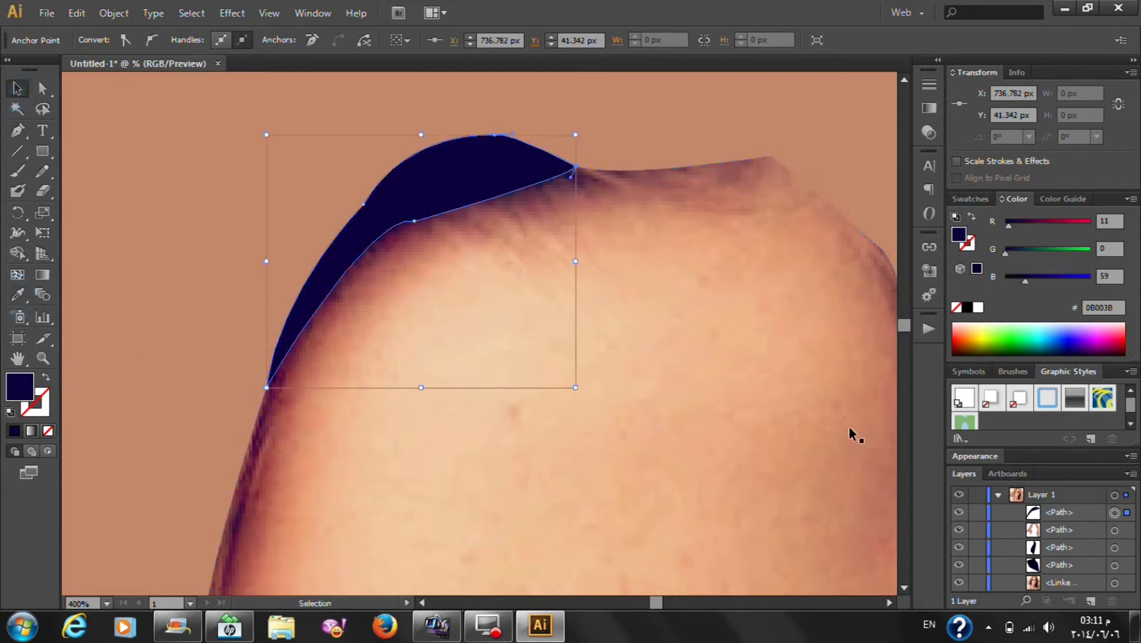
Move the shadow below the hair paths, fit the artboard, and toggle the photo to check
{"action": "left_click_drag", "start_coordinate": [1036, 518], "coordinate": [1051, 583]}
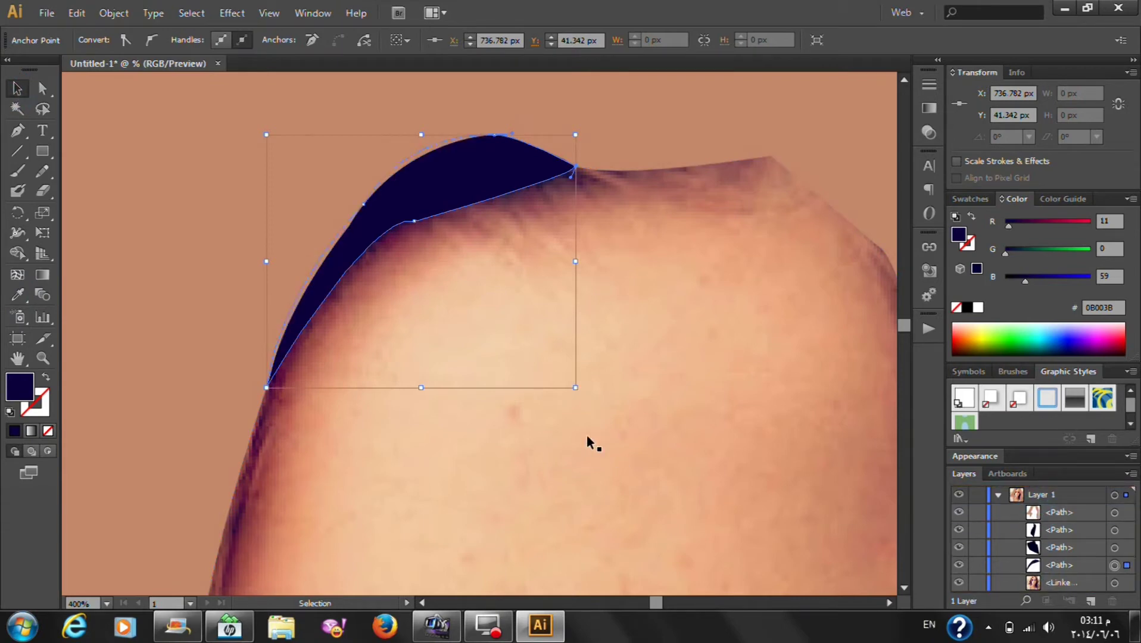
{"action": "key", "text": "ctrl+0"}
{"action": "left_click", "coordinate": [787, 360]}
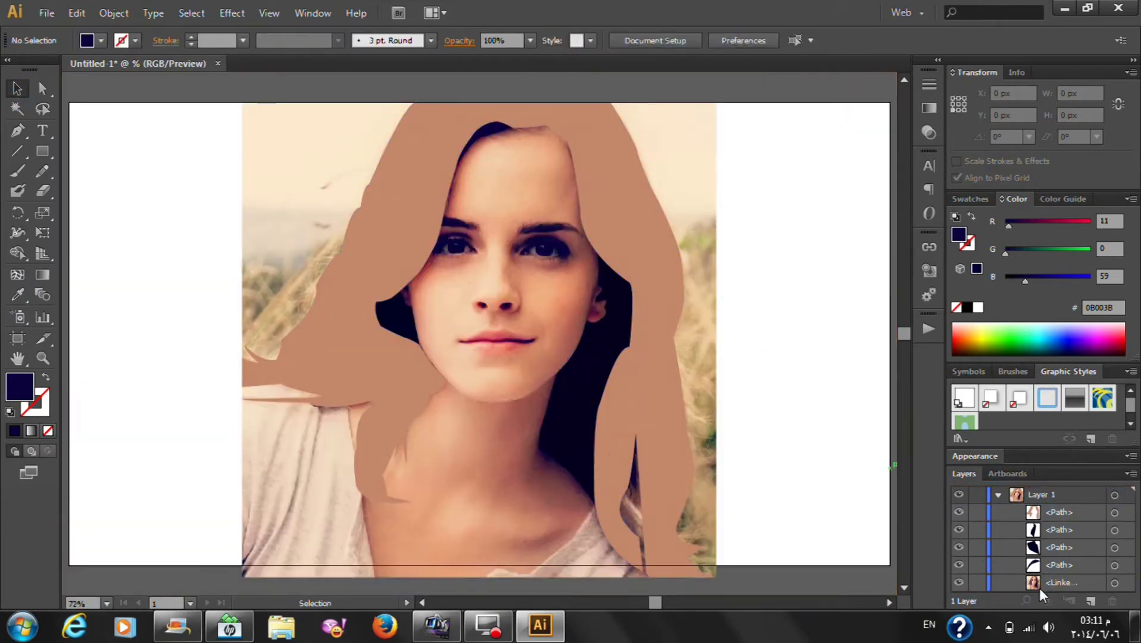
{"action": "left_click", "coordinate": [958, 583]}
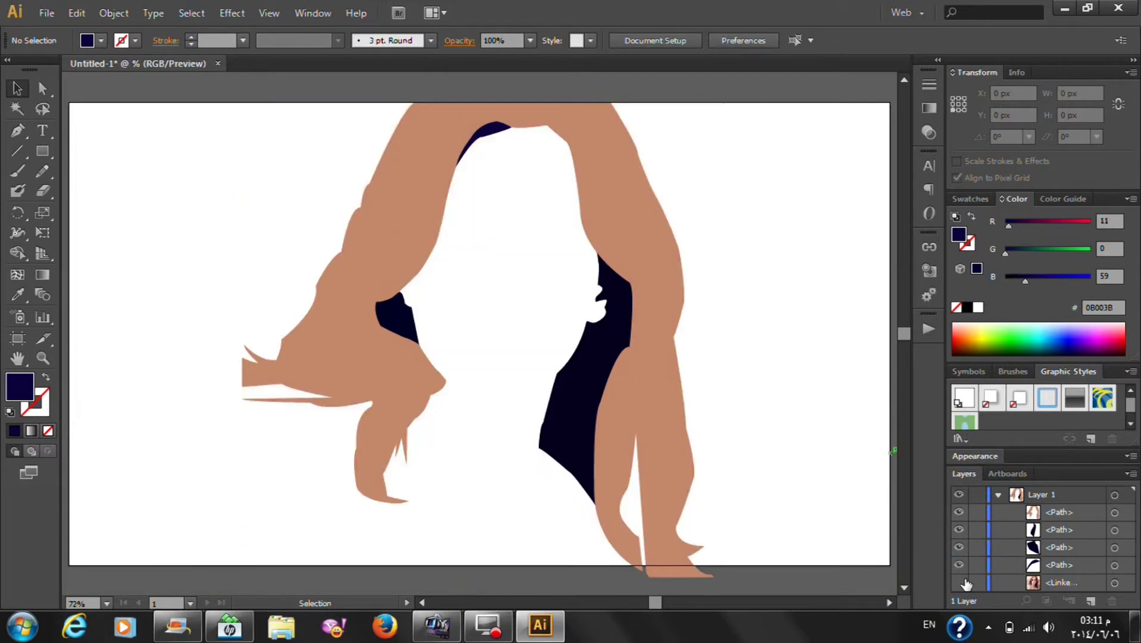
{"action": "left_click", "coordinate": [959, 582]}
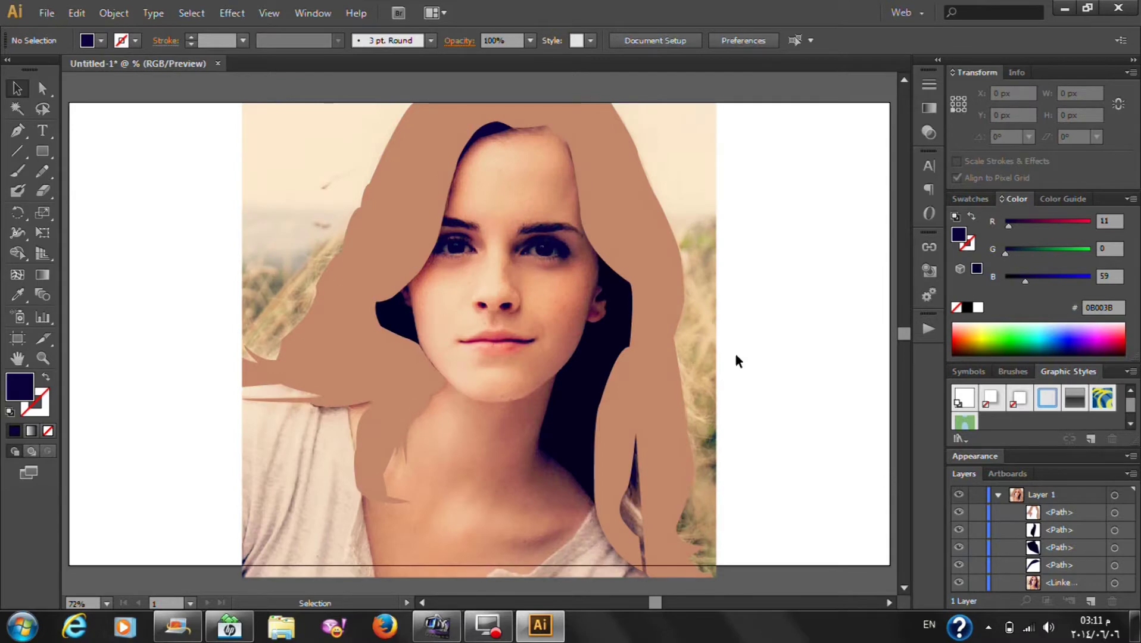
Zoom in and begin tracing the right eyebrow's curved upper edge
{"action": "scroll", "coordinate": [535, 174], "scroll_direction": "up", "scroll_amount": 2}
{"action": "scroll", "coordinate": [531, 229], "scroll_direction": "up", "scroll_amount": 1}
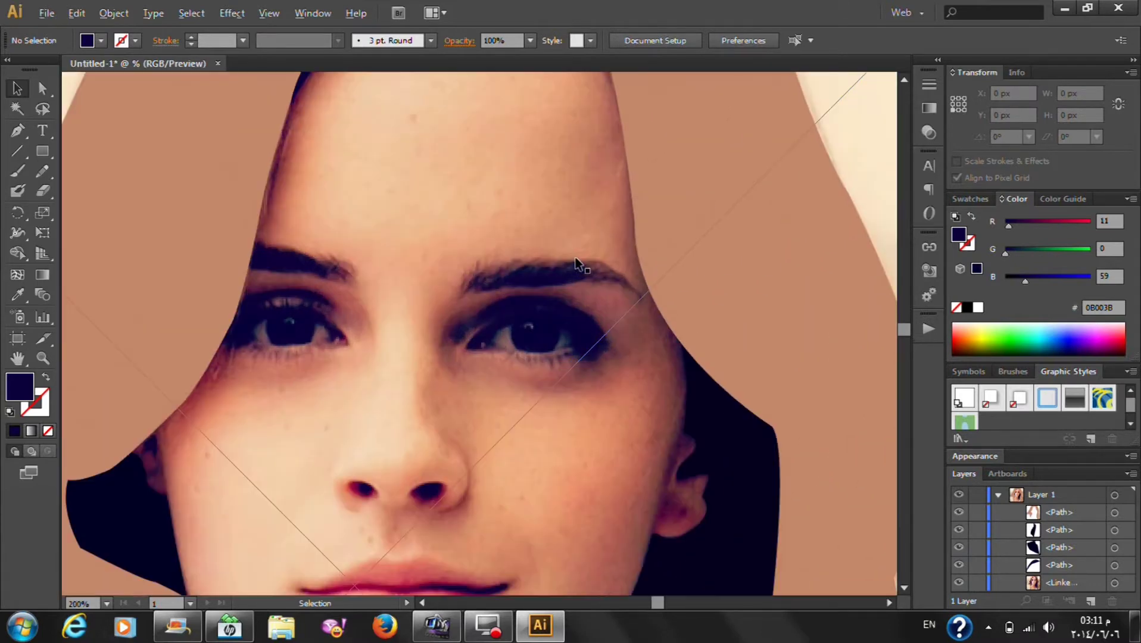
{"action": "scroll", "coordinate": [560, 262], "scroll_direction": "up", "scroll_amount": 1}
{"action": "scroll", "coordinate": [572, 277], "scroll_direction": "up", "scroll_amount": 1}
{"action": "scroll", "coordinate": [536, 262], "scroll_direction": "up", "scroll_amount": 1}
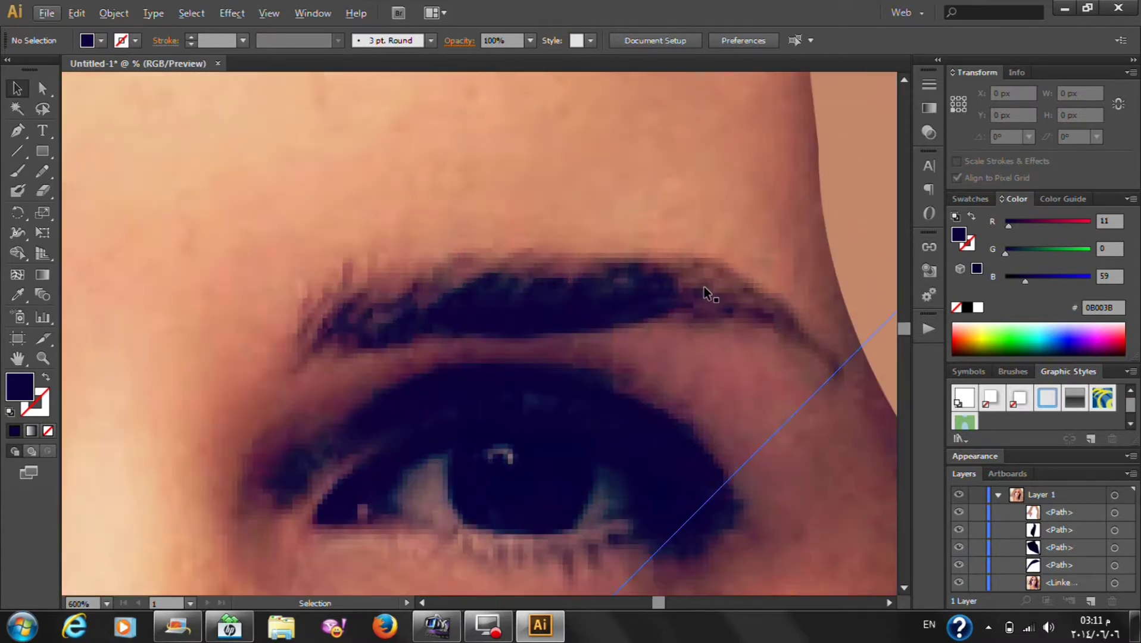
{"action": "left_click", "coordinate": [18, 135]}
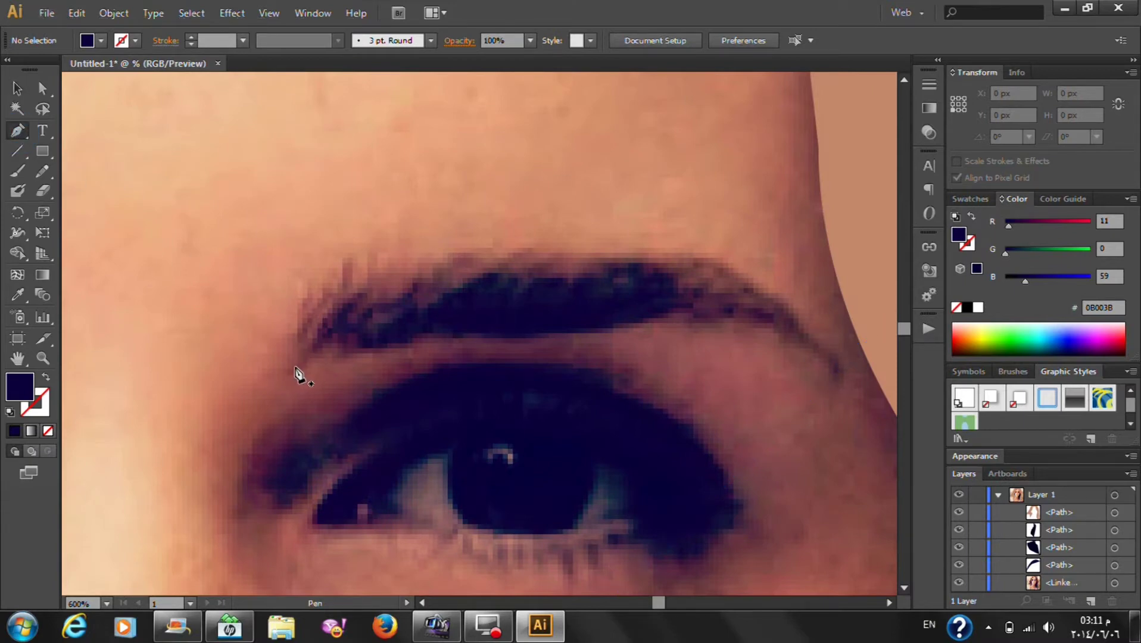
{"action": "left_click", "coordinate": [295, 369]}
{"action": "mouse_move", "coordinate": [613, 259]}
{"action": "left_mouse_down"}
{"action": "mouse_move", "coordinate": [873, 344]}
{"action": "mouse_move", "coordinate": [800, 303]}
{"action": "left_mouse_up"}
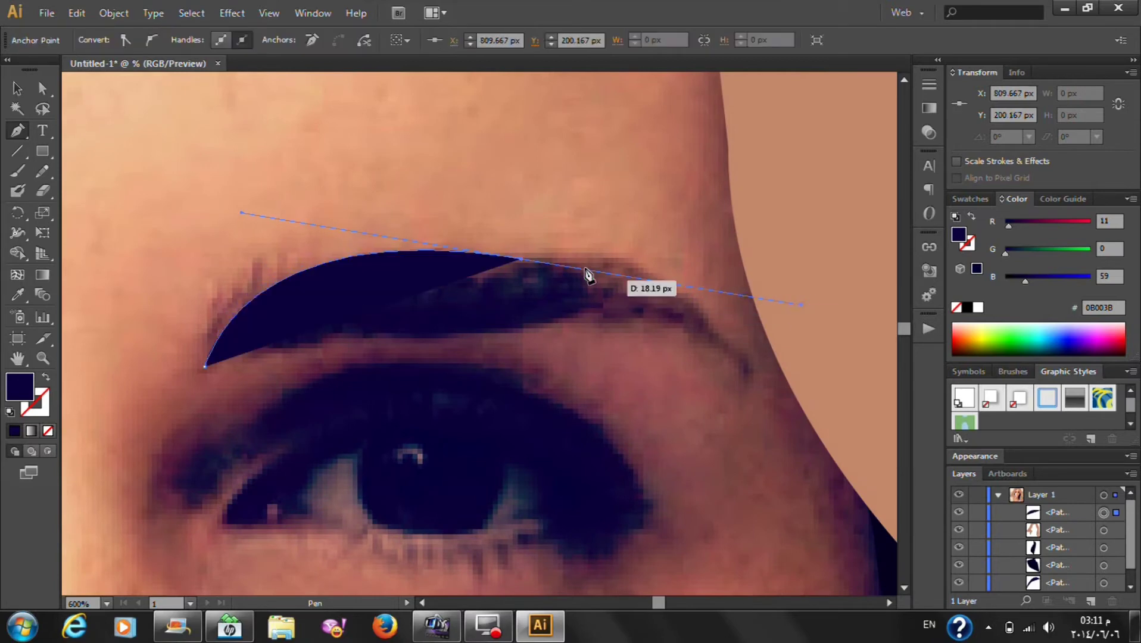
{"action": "left_click", "coordinate": [522, 261]}
Trace the eyebrow's outer end and lower edge with no fill, closing the outline
{"action": "left_click", "coordinate": [19, 387]}
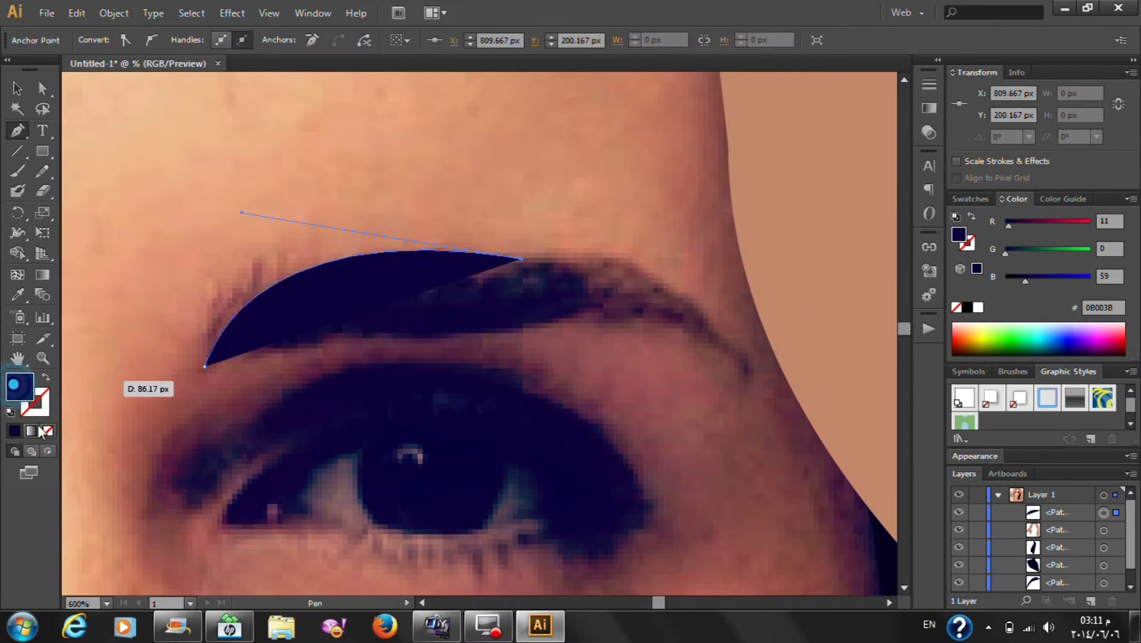
{"action": "left_click", "coordinate": [48, 430]}
{"action": "mouse_move", "coordinate": [755, 372]}
{"action": "left_mouse_down"}
{"action": "mouse_move", "coordinate": [817, 501]}
{"action": "mouse_move", "coordinate": [789, 415]}
{"action": "left_mouse_up"}
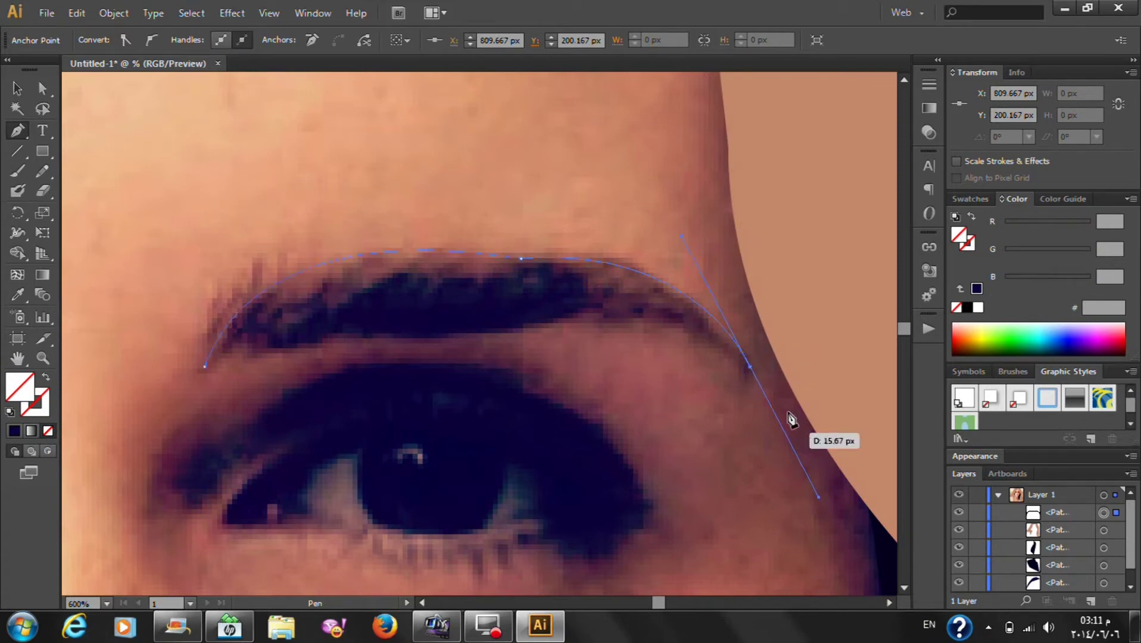
{"action": "left_click", "coordinate": [749, 368], "text": "alt"}
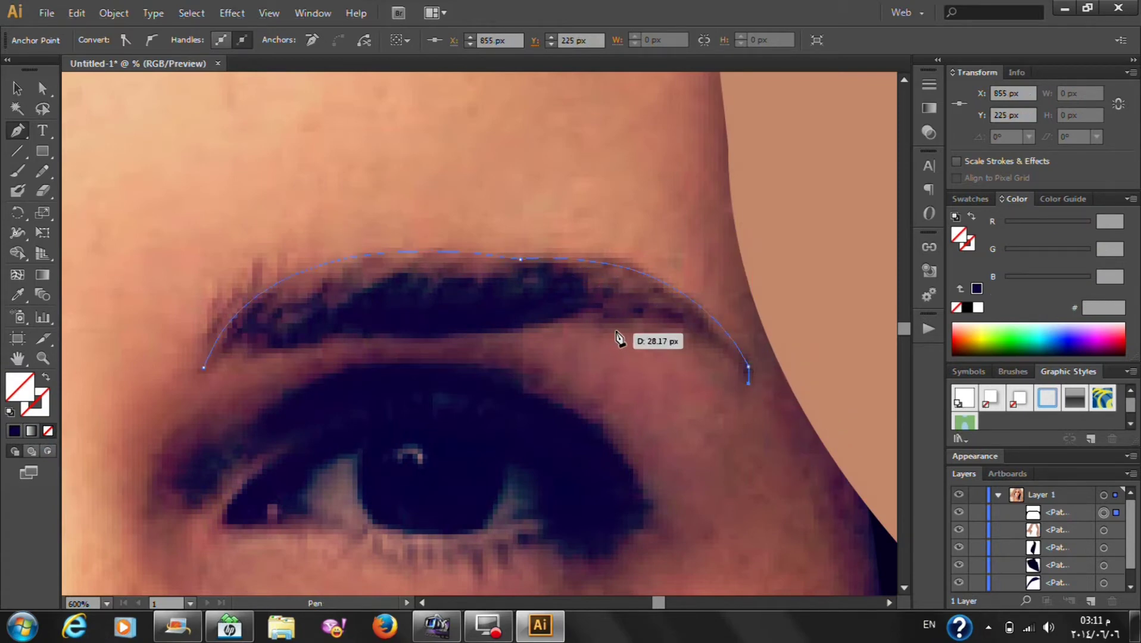
{"action": "left_click_drag", "start_coordinate": [583, 317], "coordinate": [508, 347]}
{"action": "left_click", "coordinate": [581, 318], "text": "alt"}
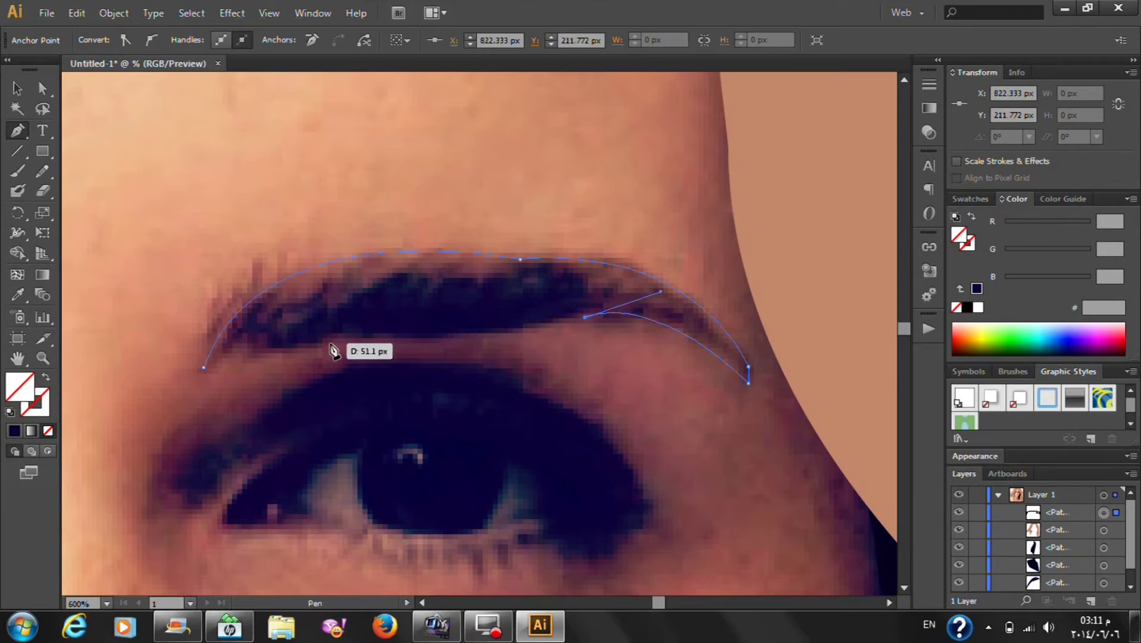
{"action": "left_click_drag", "start_coordinate": [328, 343], "coordinate": [301, 360]}
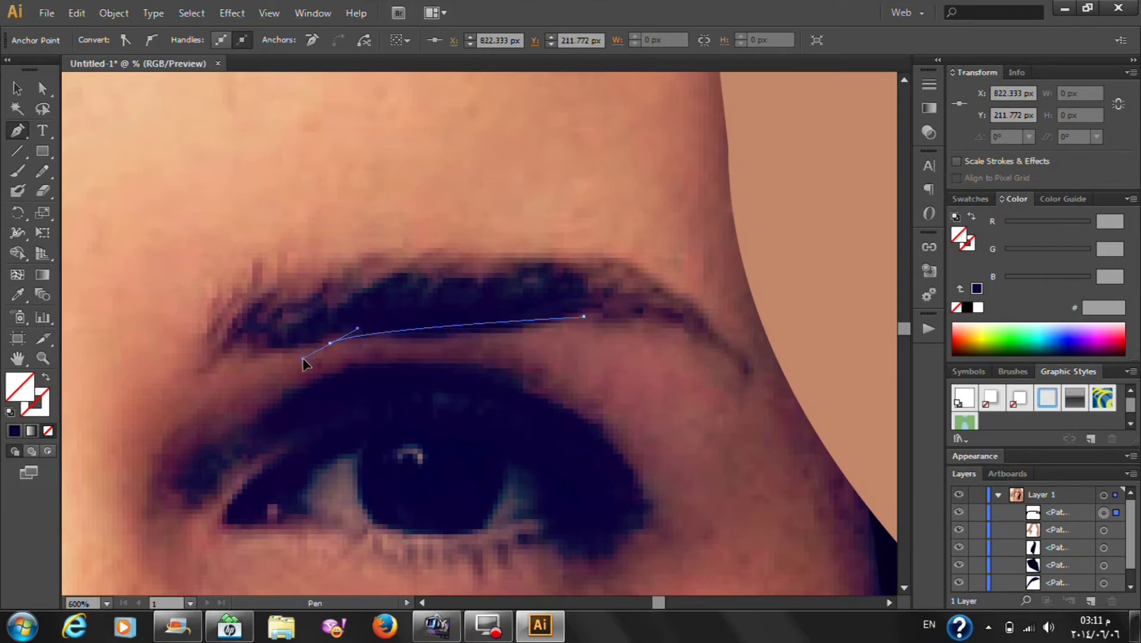
{"action": "left_click", "coordinate": [331, 342], "text": "alt"}
{"action": "left_click", "coordinate": [203, 366]}
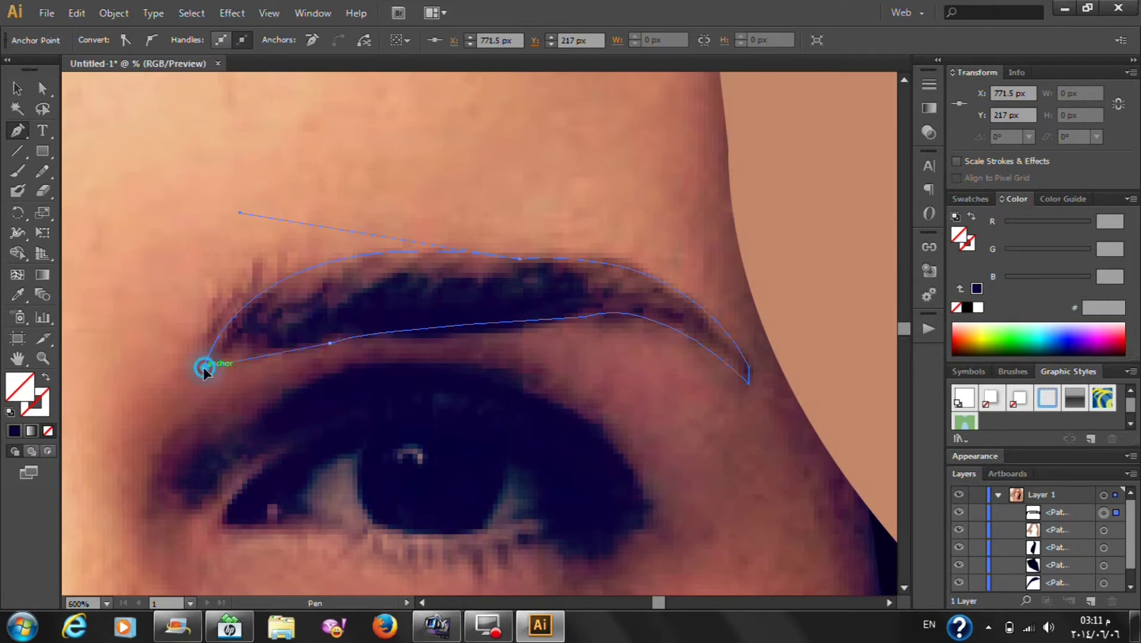
Fill the eyebrow with navy #150B3F sampled from the photo
{"action": "key", "text": "i"}
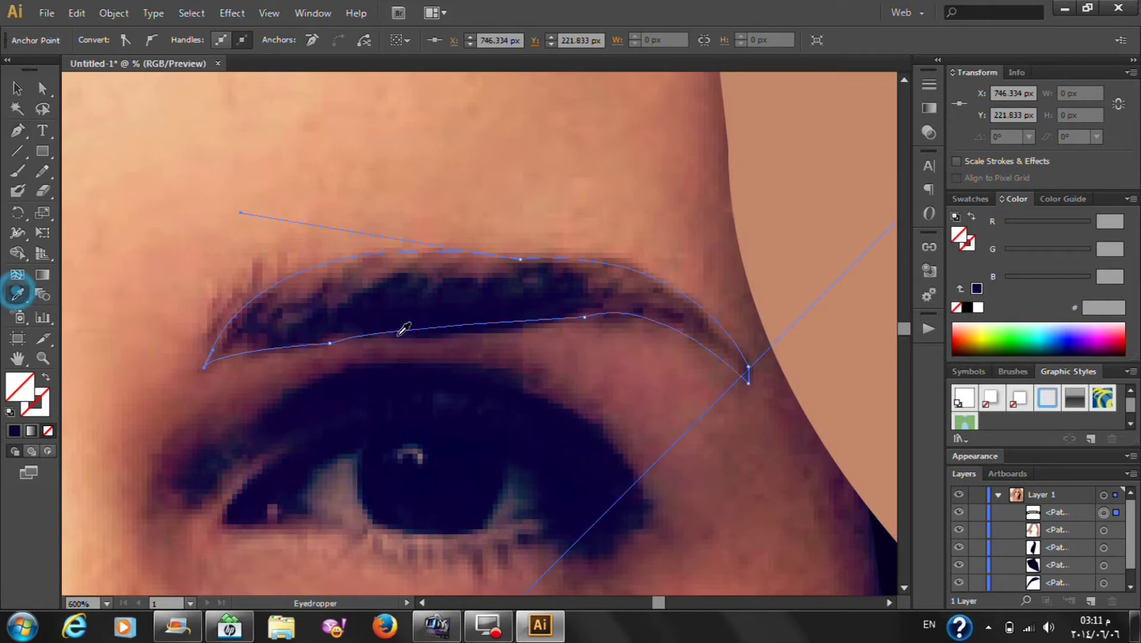
{"action": "left_click", "coordinate": [433, 297]}
{"action": "left_click", "coordinate": [16, 88]}
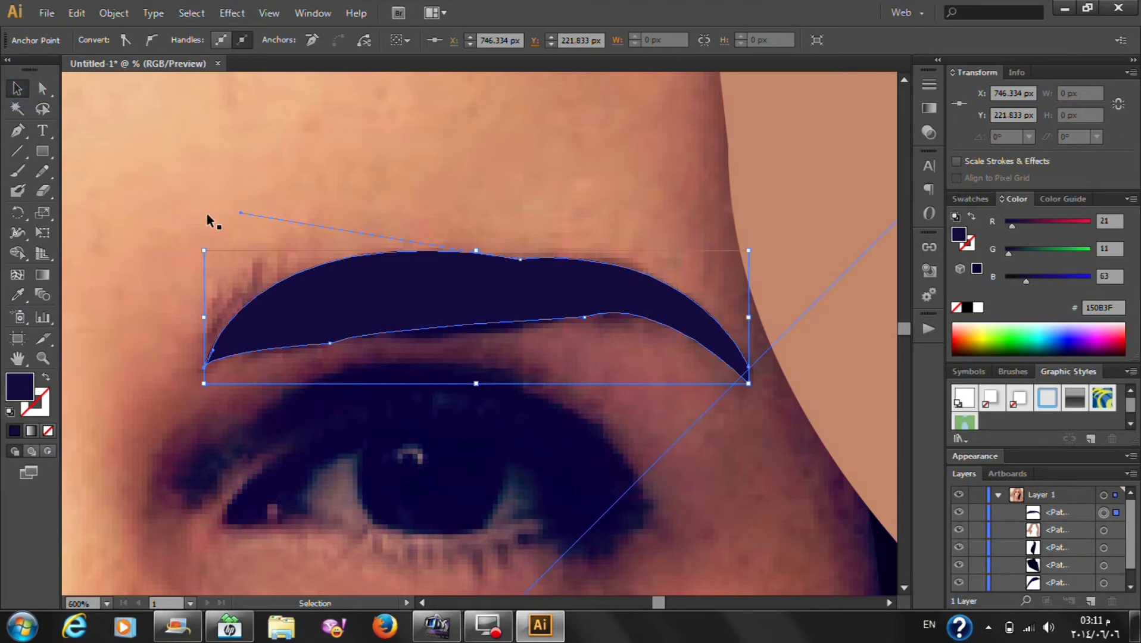
Fit the artboard and toggle the photo layer to check the eyebrow shape
{"action": "key", "text": "ctrl+0"}
{"action": "scroll", "coordinate": [989, 581], "scroll_direction": "down", "scroll_amount": 1}
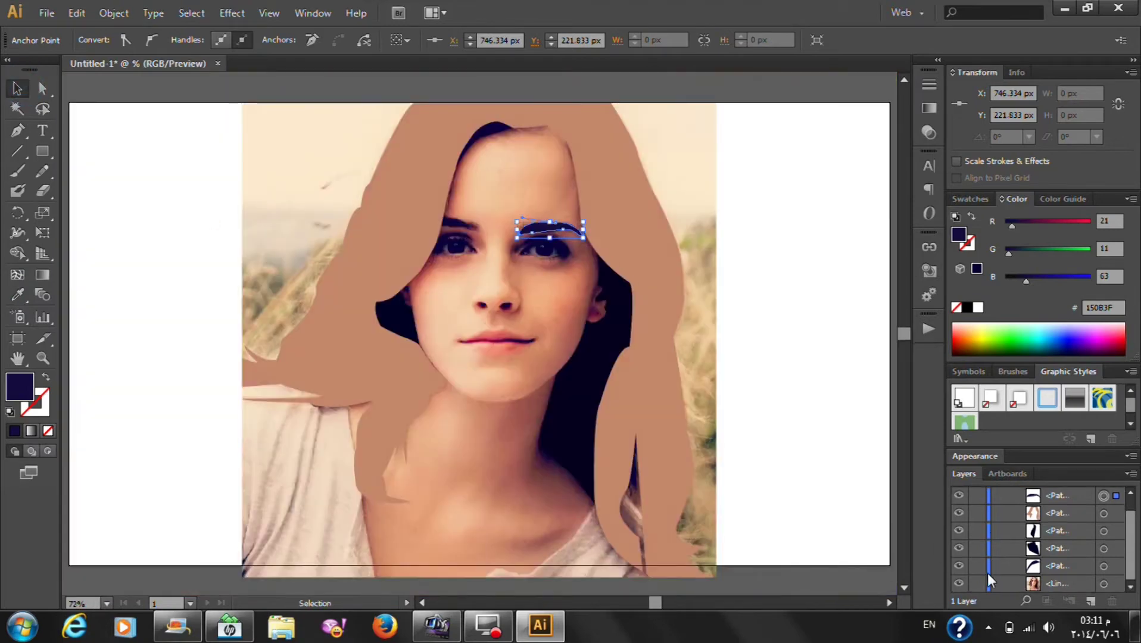
{"action": "left_click", "coordinate": [958, 584]}
{"action": "left_click", "coordinate": [825, 426]}
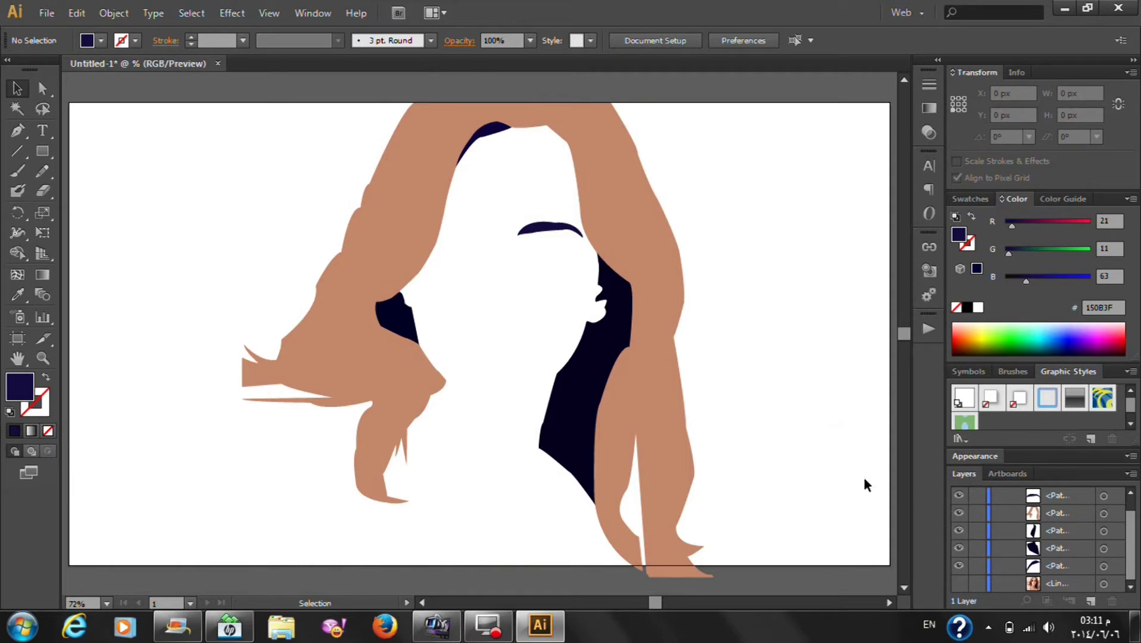
{"action": "left_click", "coordinate": [958, 583]}
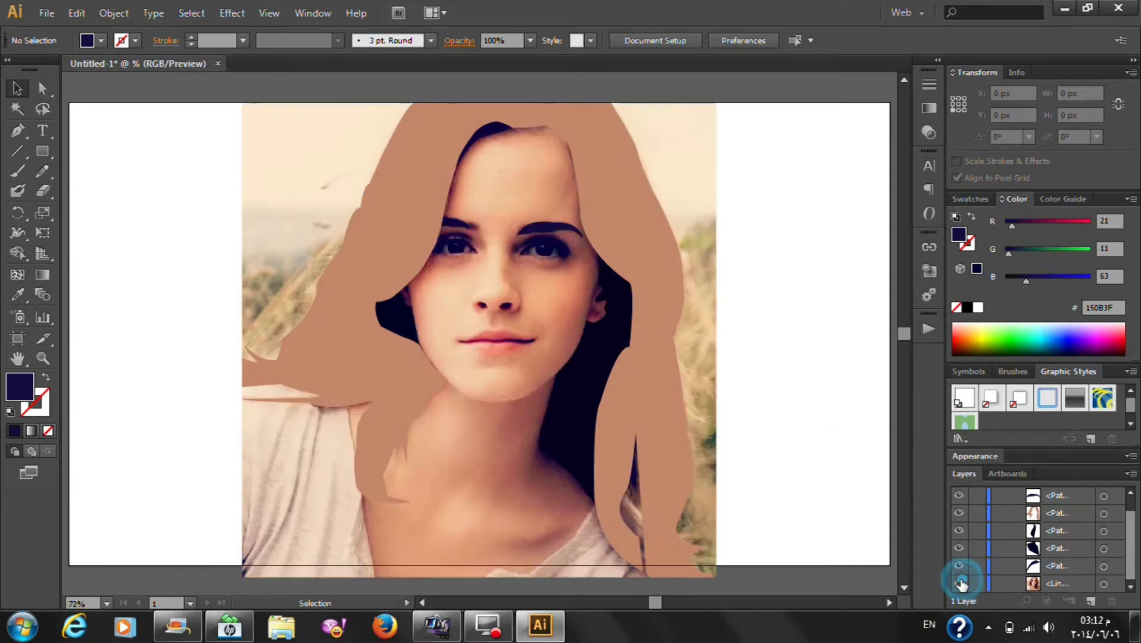
{"action": "scroll", "coordinate": [463, 178], "scroll_direction": "up", "scroll_amount": 1}
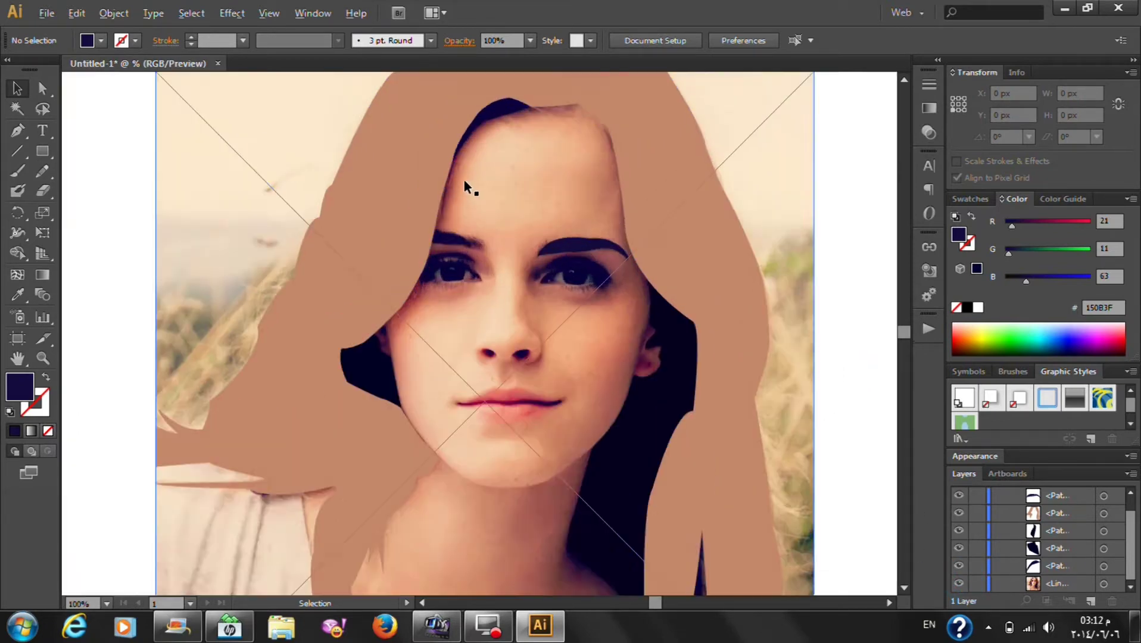
Zoom in and trace the left eyebrow's top edge and lower-right corner
{"action": "scroll", "coordinate": [463, 178], "scroll_direction": "up", "scroll_amount": 2}
{"action": "scroll", "coordinate": [462, 232], "scroll_direction": "up", "scroll_amount": 1}
{"action": "scroll", "coordinate": [499, 291], "scroll_direction": "up", "scroll_amount": 1}
{"action": "scroll", "coordinate": [508, 283], "scroll_direction": "up", "scroll_amount": 1}
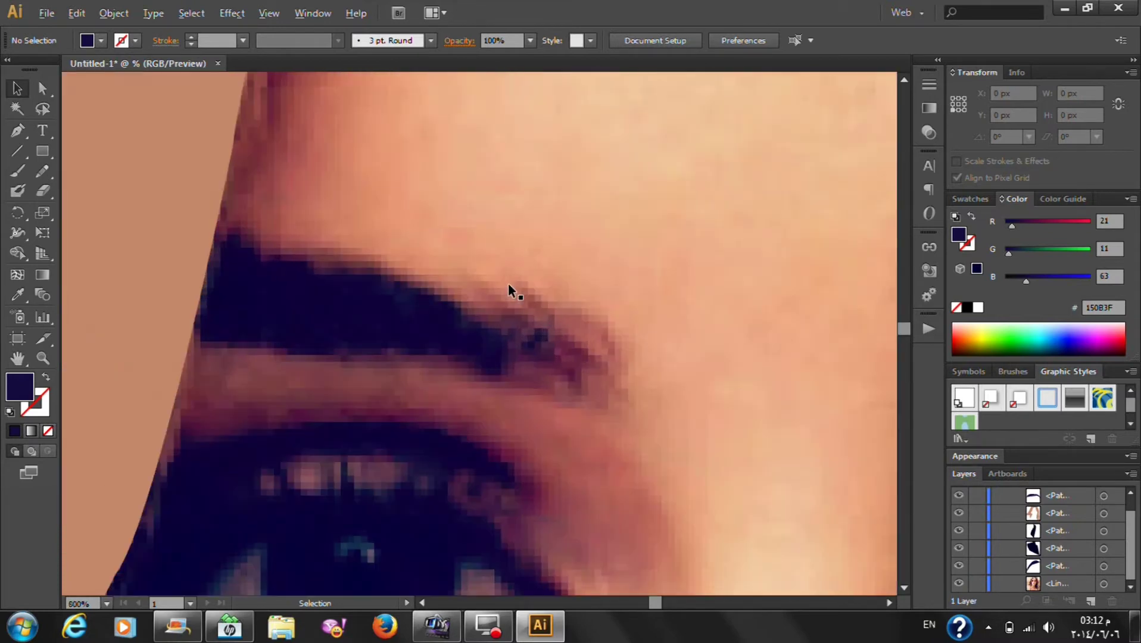
{"action": "left_click", "coordinate": [24, 135]}
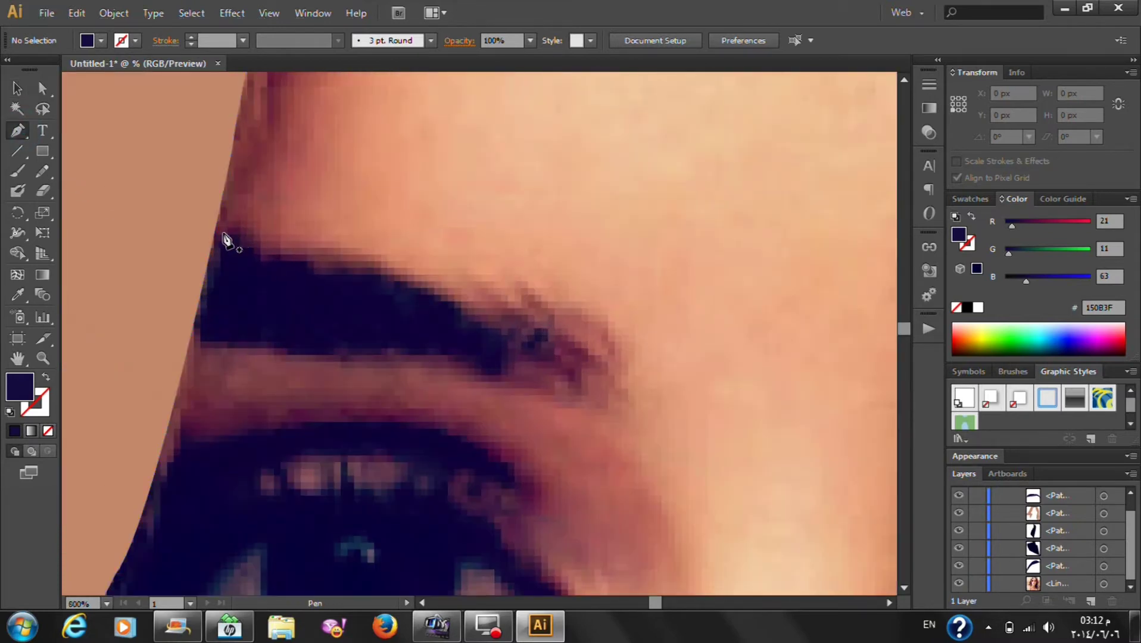
{"action": "left_click", "coordinate": [218, 240]}
{"action": "mouse_move", "coordinate": [610, 353]}
{"action": "left_mouse_down"}
{"action": "mouse_move", "coordinate": [719, 416]}
{"action": "mouse_move", "coordinate": [743, 457]}
{"action": "left_mouse_up"}
{"action": "left_click", "coordinate": [610, 353]}
{"action": "left_click", "coordinate": [624, 426]}
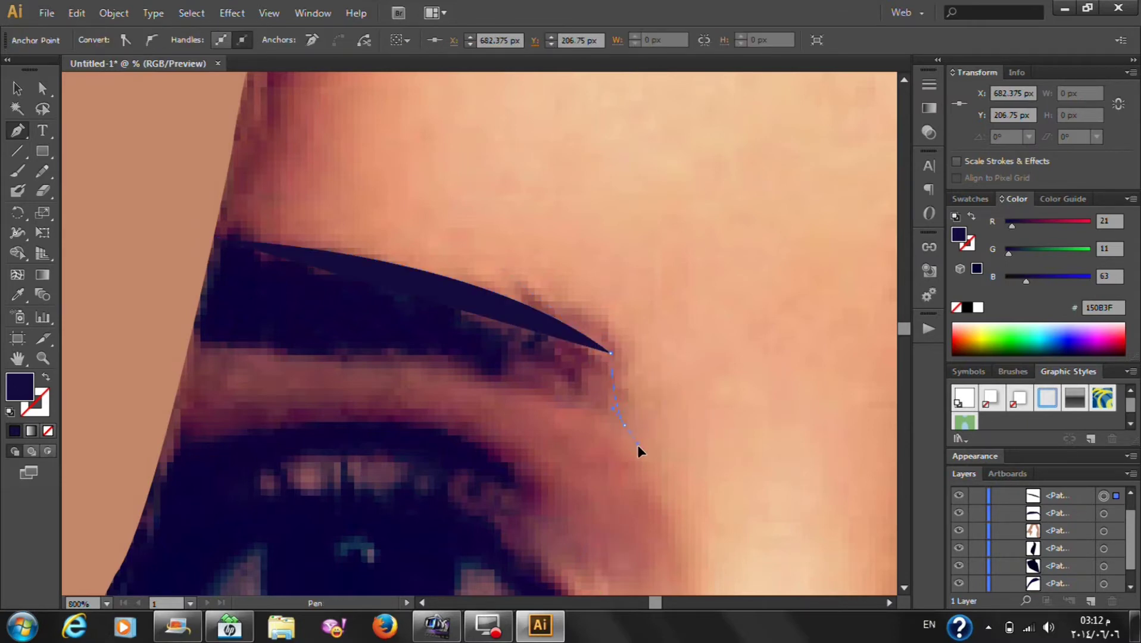
{"action": "left_click_drag", "start_coordinate": [638, 450], "coordinate": [637, 446]}
{"action": "left_click", "coordinate": [624, 427]}
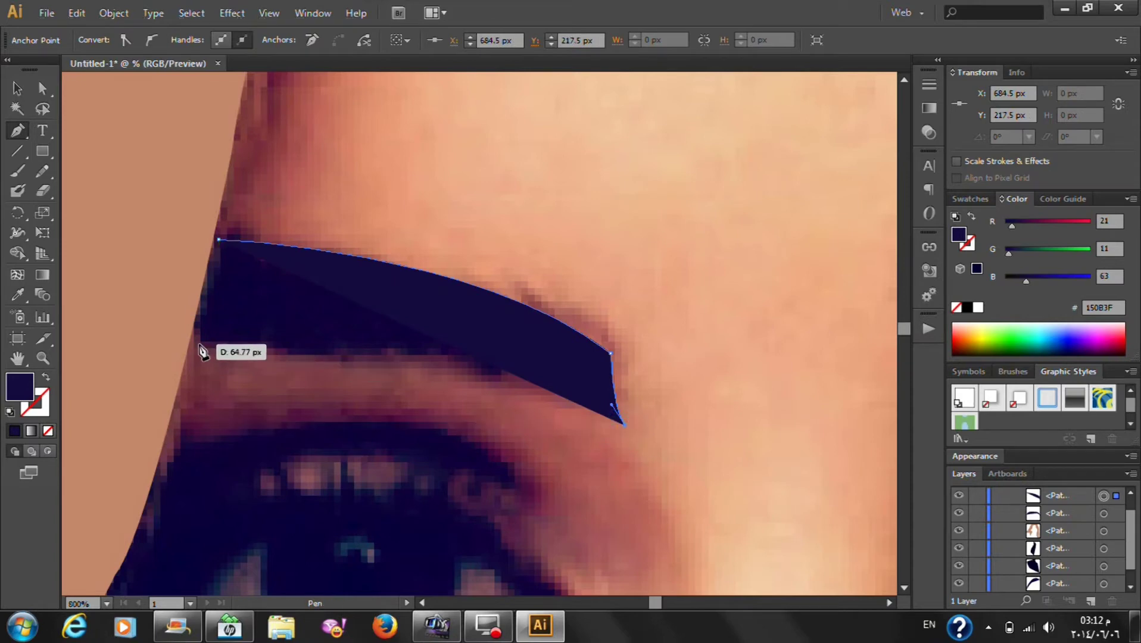
Trace the eyebrow's lower edge back to the left end and close the shape
{"action": "mouse_move", "coordinate": [189, 345]}
{"action": "left_mouse_down"}
{"action": "mouse_move", "coordinate": [58, 408]}
{"action": "mouse_move", "coordinate": [403, 373]}
{"action": "left_mouse_up"}
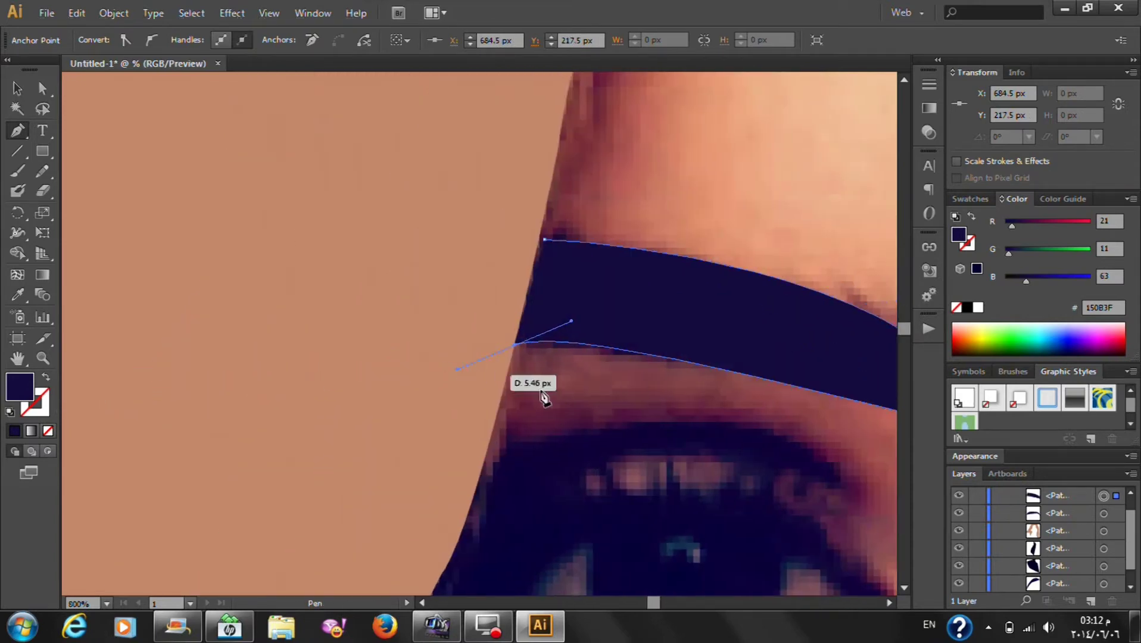
{"action": "left_click_drag", "start_coordinate": [461, 374], "coordinate": [850, 566]}
{"action": "left_click", "coordinate": [887, 601]}
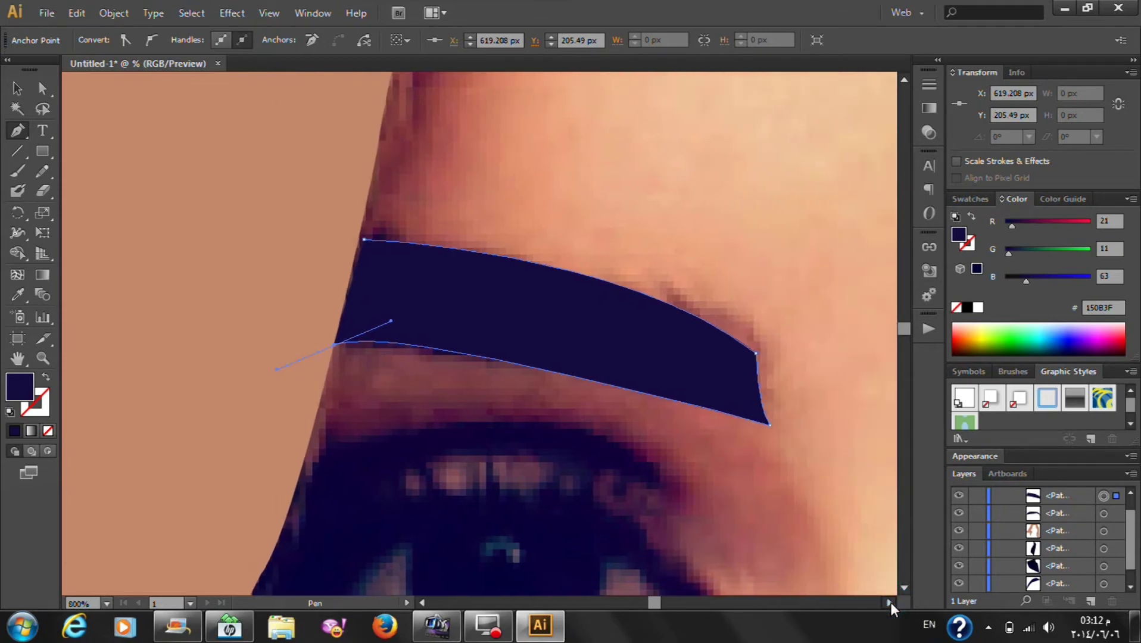
{"action": "left_click_drag", "start_coordinate": [344, 235], "coordinate": [4, 104]}
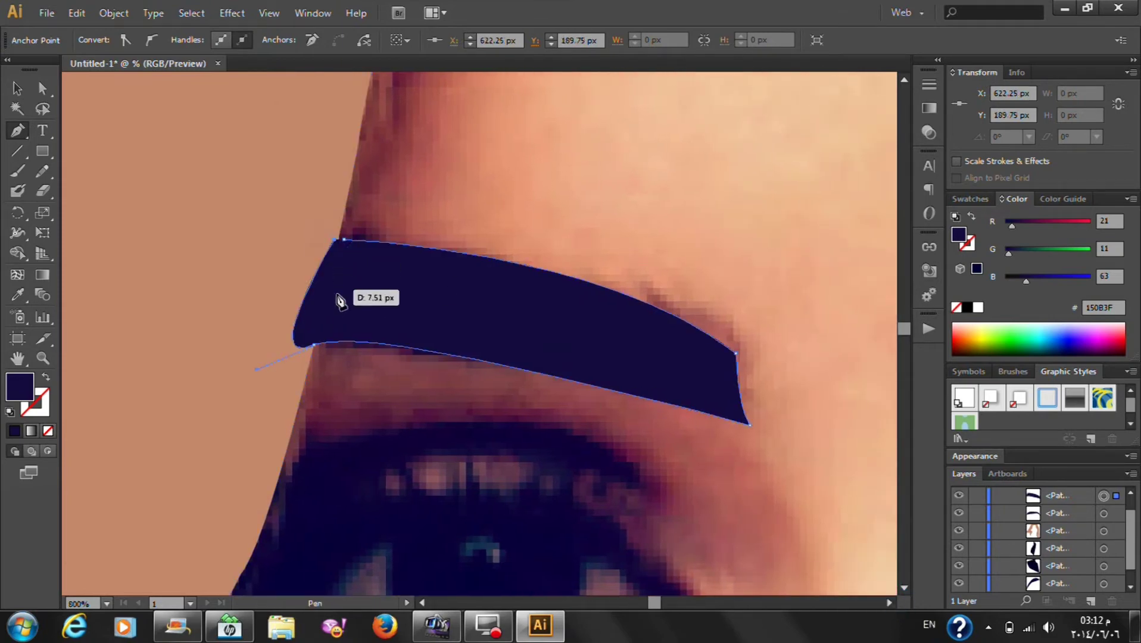
Move the eyebrow behind the hair in the Layers panel and fit the artboard
{"action": "left_click", "coordinate": [16, 89]}
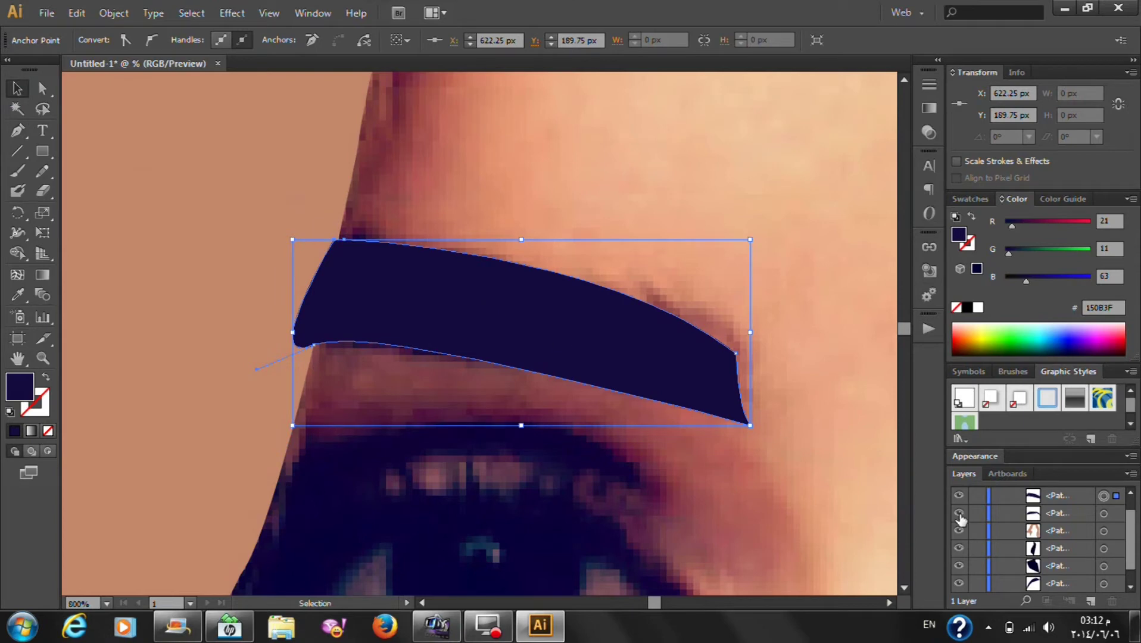
{"action": "scroll", "coordinate": [1036, 529], "scroll_direction": "up", "scroll_amount": 1}
{"action": "left_click_drag", "start_coordinate": [1036, 525], "coordinate": [1044, 574]}
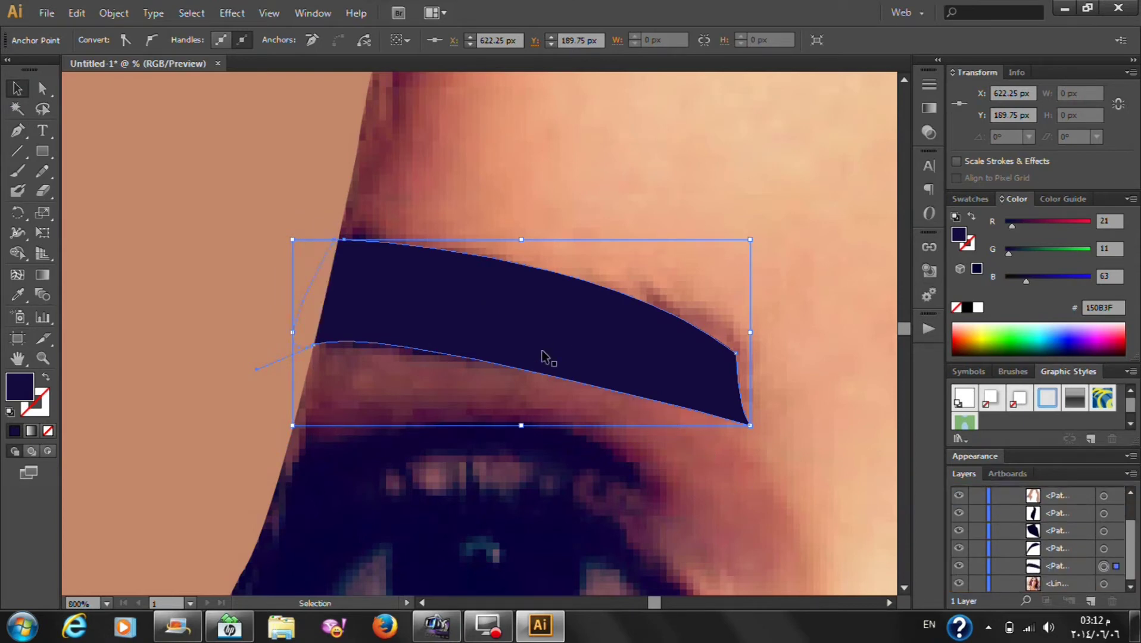
{"action": "key", "text": "ctrl+0"}
{"action": "left_click", "coordinate": [753, 373]}
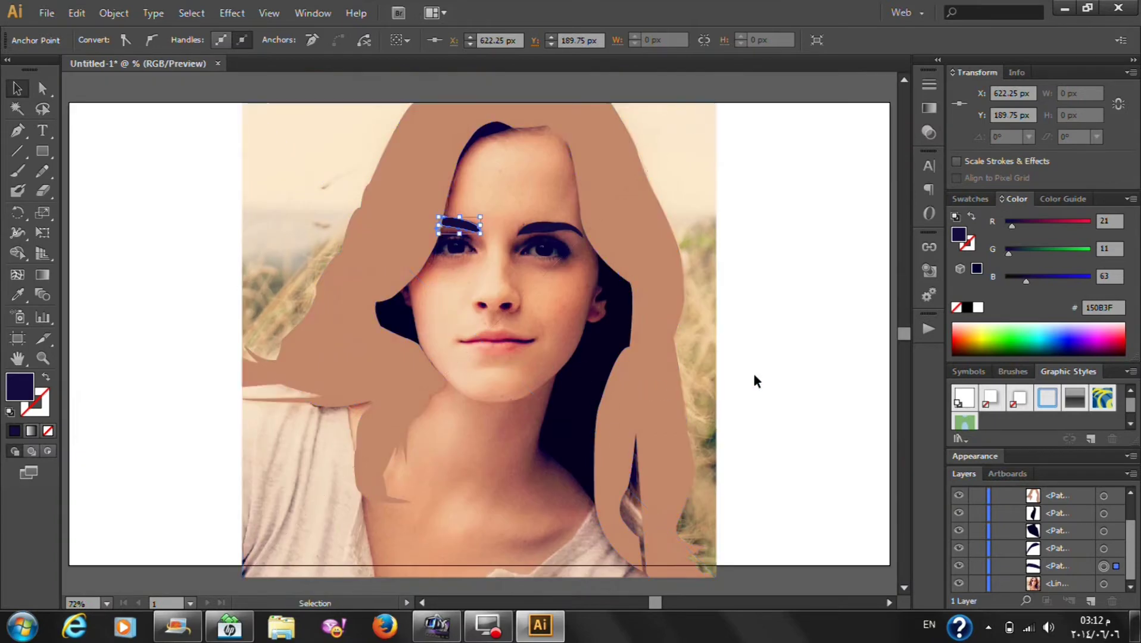
{"action": "left_click", "coordinate": [959, 584]}
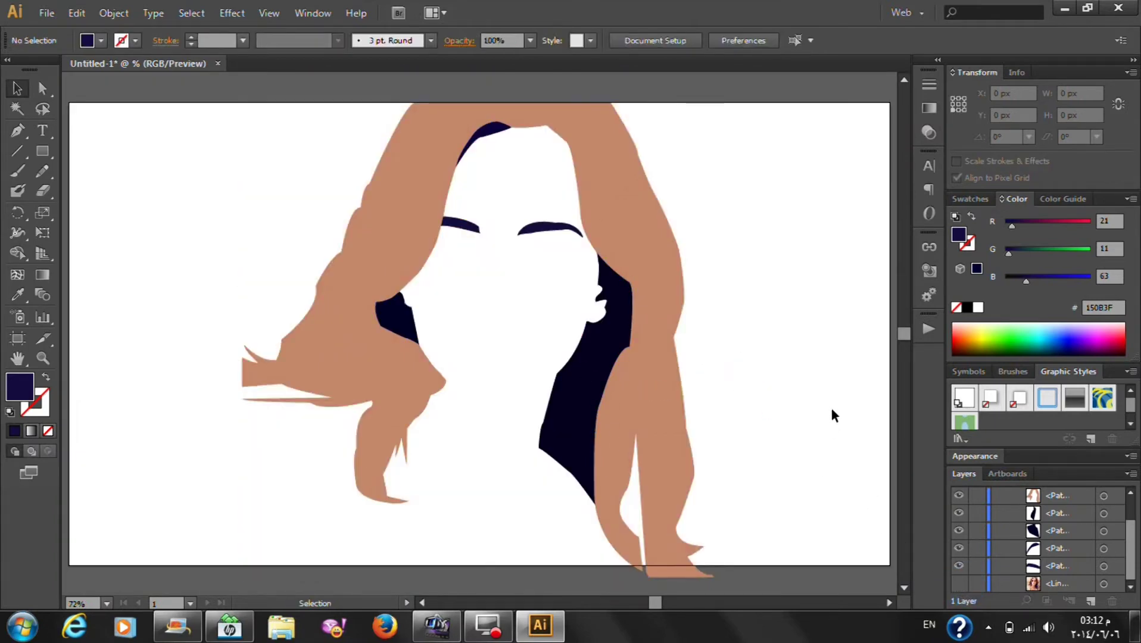
{"action": "left_click", "coordinate": [960, 584]}
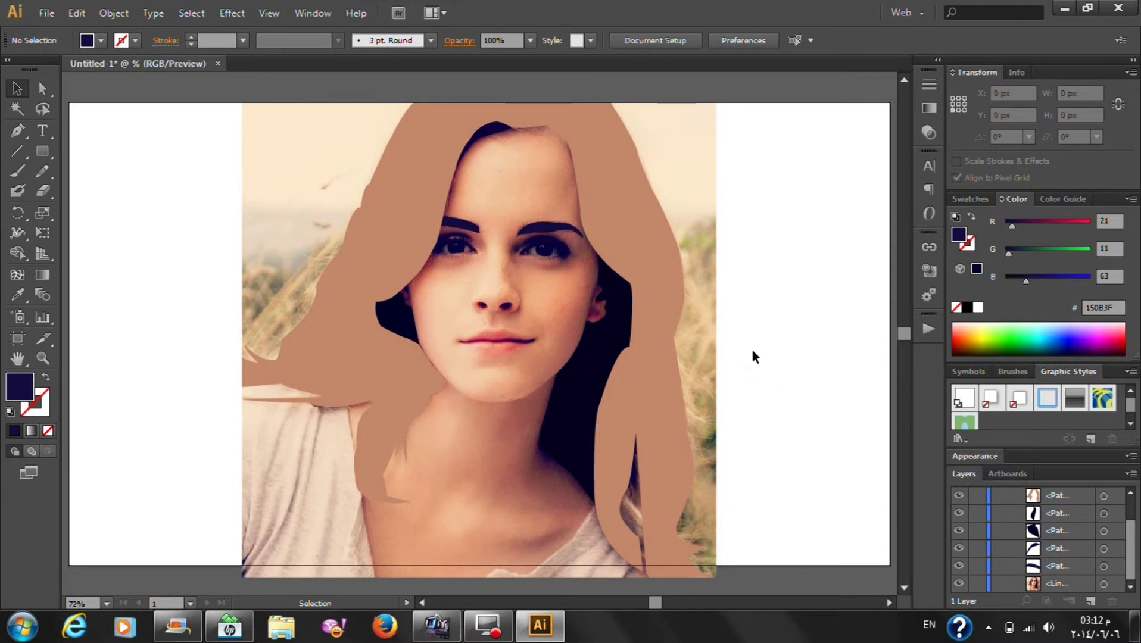
{"action": "scroll", "coordinate": [524, 247], "scroll_direction": "up", "scroll_amount": 1}
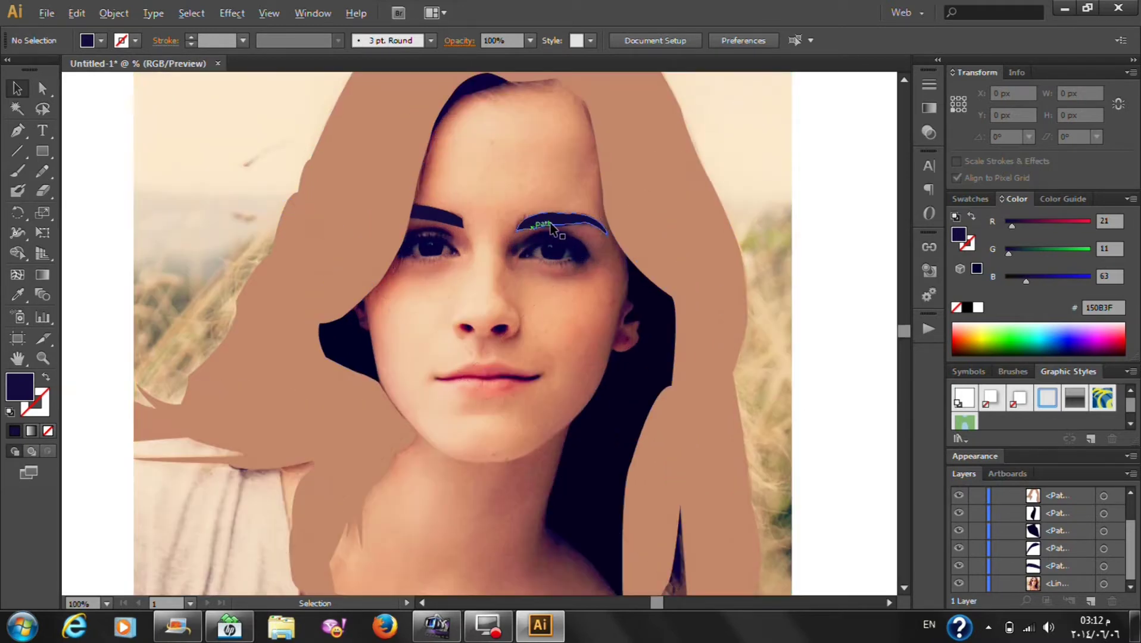
{"action": "scroll", "coordinate": [591, 255], "scroll_direction": "up", "scroll_amount": 1}
{"action": "scroll", "coordinate": [573, 258], "scroll_direction": "up", "scroll_amount": 2}
{"action": "scroll", "coordinate": [547, 285], "scroll_direction": "up", "scroll_amount": 2}
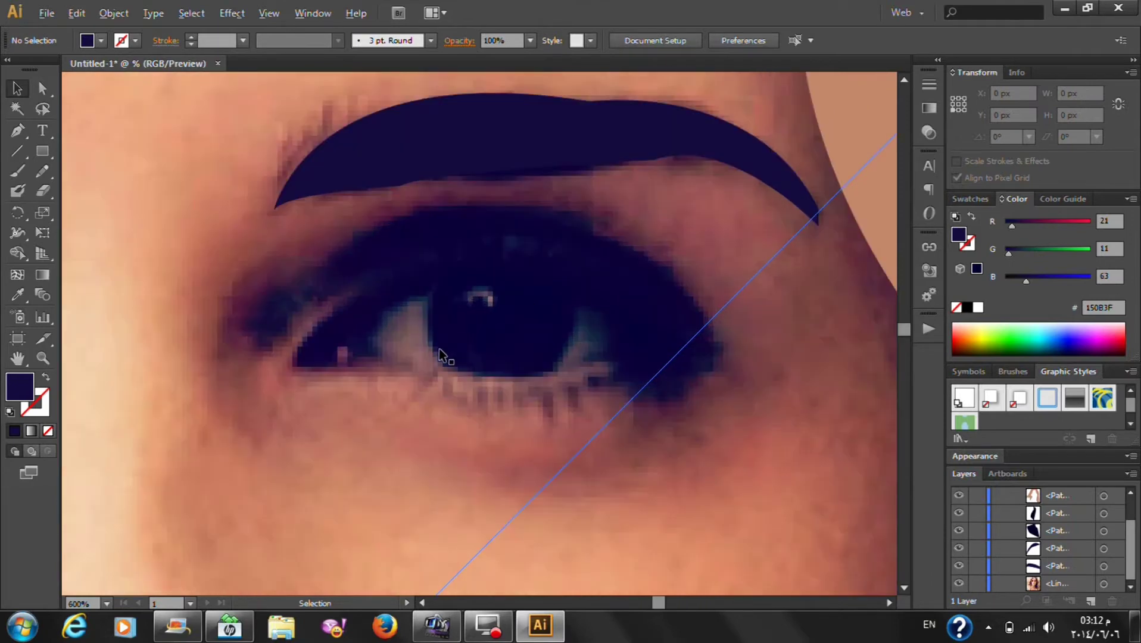
{"action": "scroll", "coordinate": [440, 356], "scroll_direction": "up", "scroll_amount": 1}
{"action": "scroll", "coordinate": [723, 302], "scroll_direction": "up", "scroll_amount": 1}
{"action": "scroll", "coordinate": [702, 310], "scroll_direction": "down", "scroll_amount": 1}
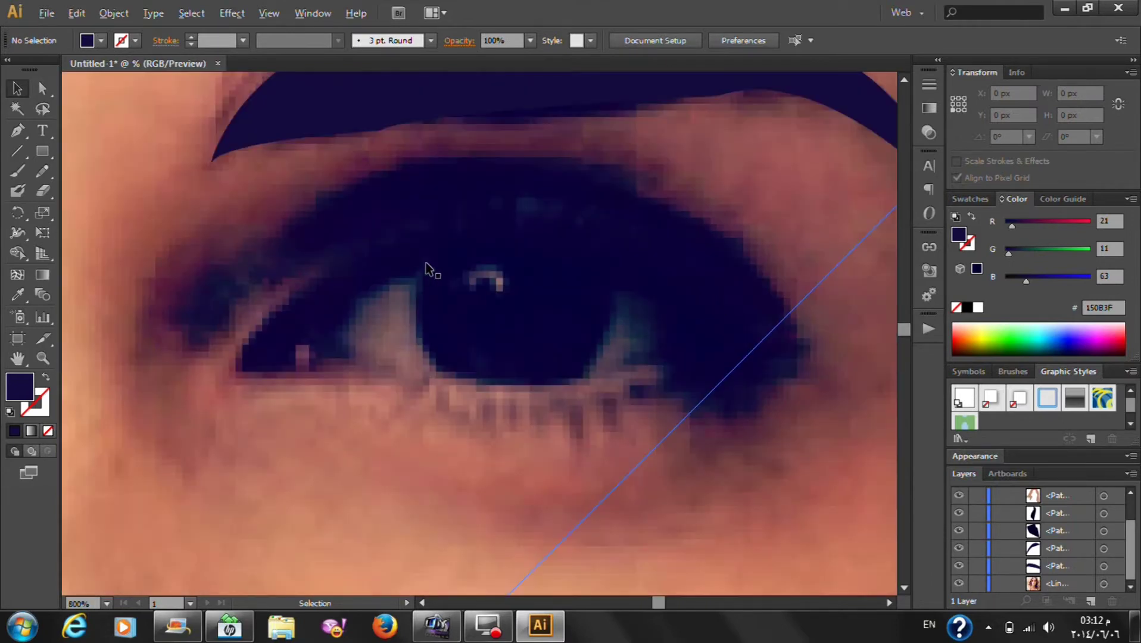
Start the eyelid path at the eye's left corner and reshape its end curve
{"action": "left_click", "coordinate": [17, 129]}
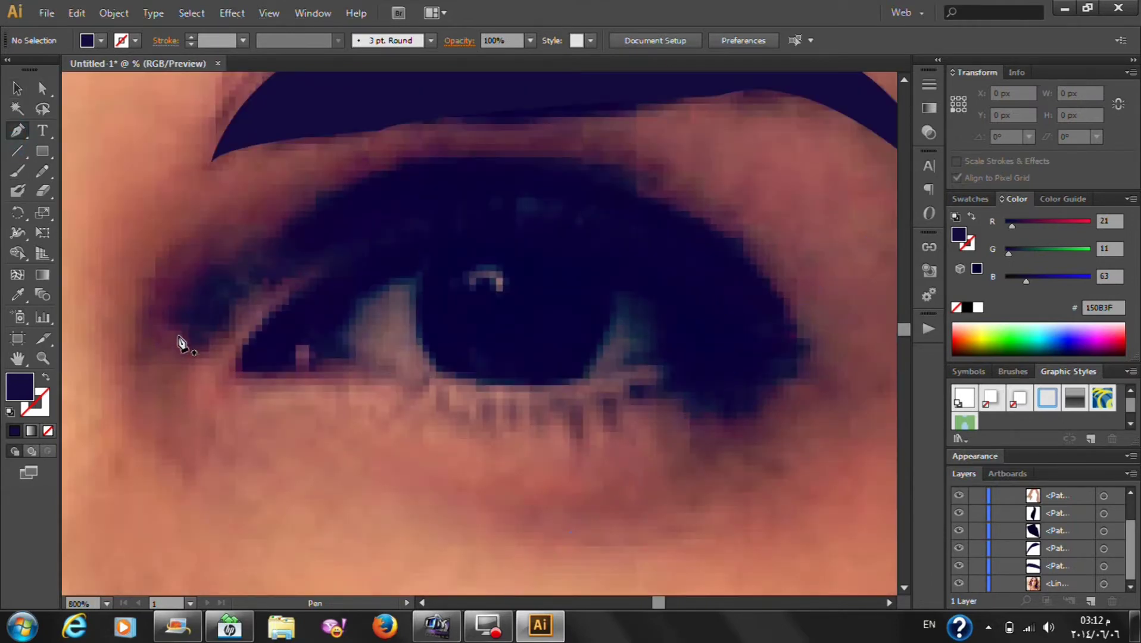
{"action": "left_click", "coordinate": [175, 320]}
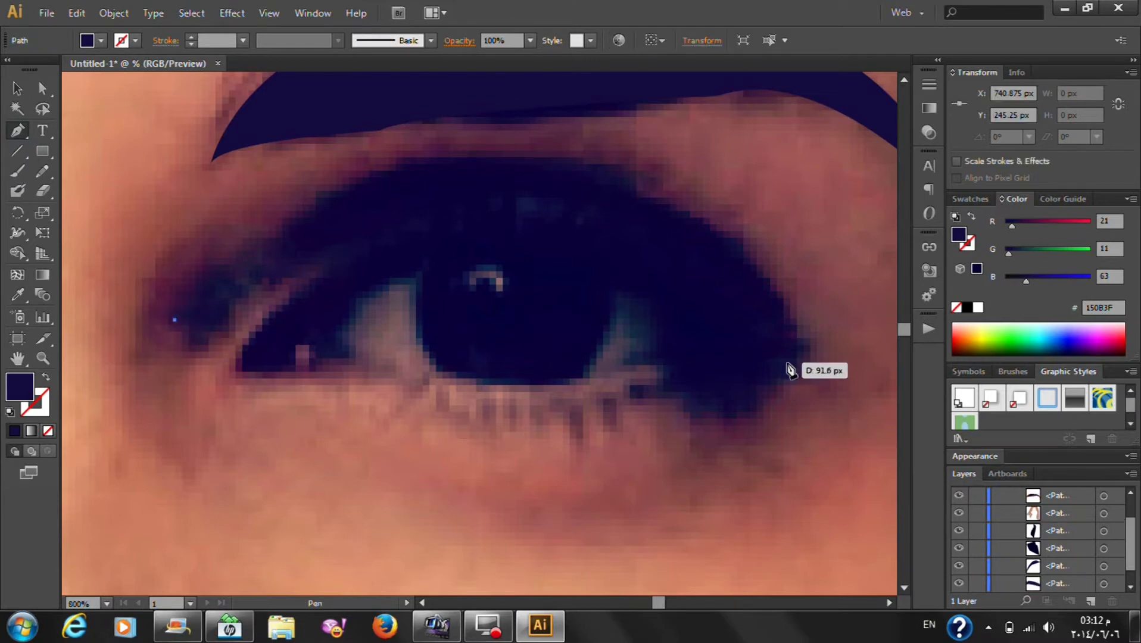
{"action": "mouse_move", "coordinate": [783, 308]}
{"action": "left_mouse_down"}
{"action": "mouse_move", "coordinate": [866, 610]}
{"action": "mouse_move", "coordinate": [789, 286]}
{"action": "left_mouse_up"}
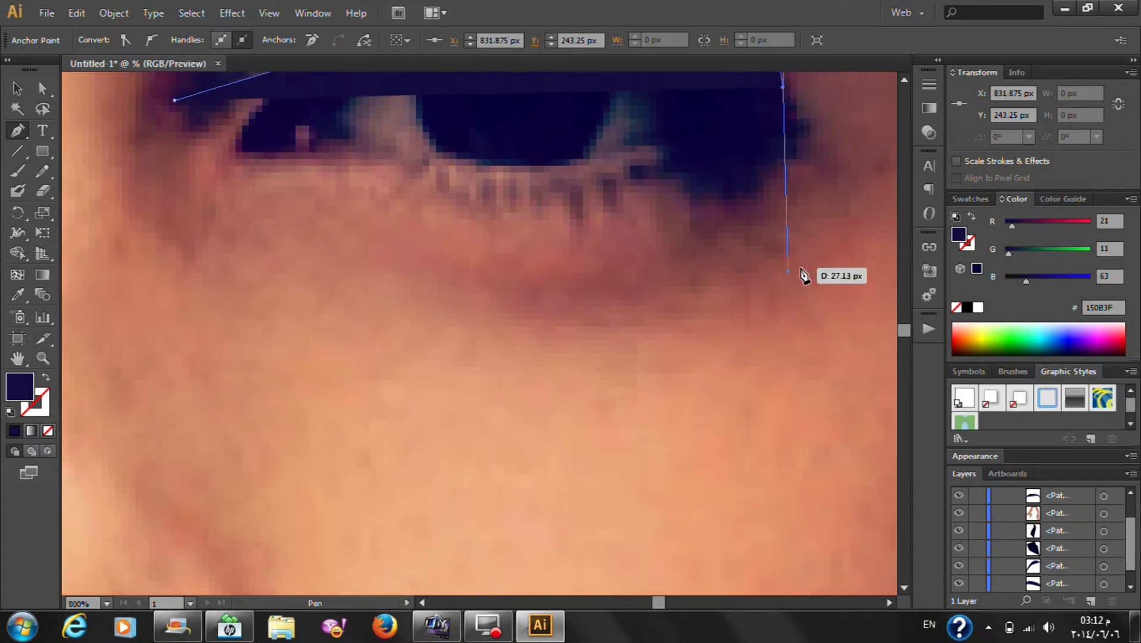
{"action": "scroll", "coordinate": [782, 149], "scroll_direction": "up", "scroll_amount": 1}
{"action": "scroll", "coordinate": [774, 167], "scroll_direction": "up", "scroll_amount": 1}
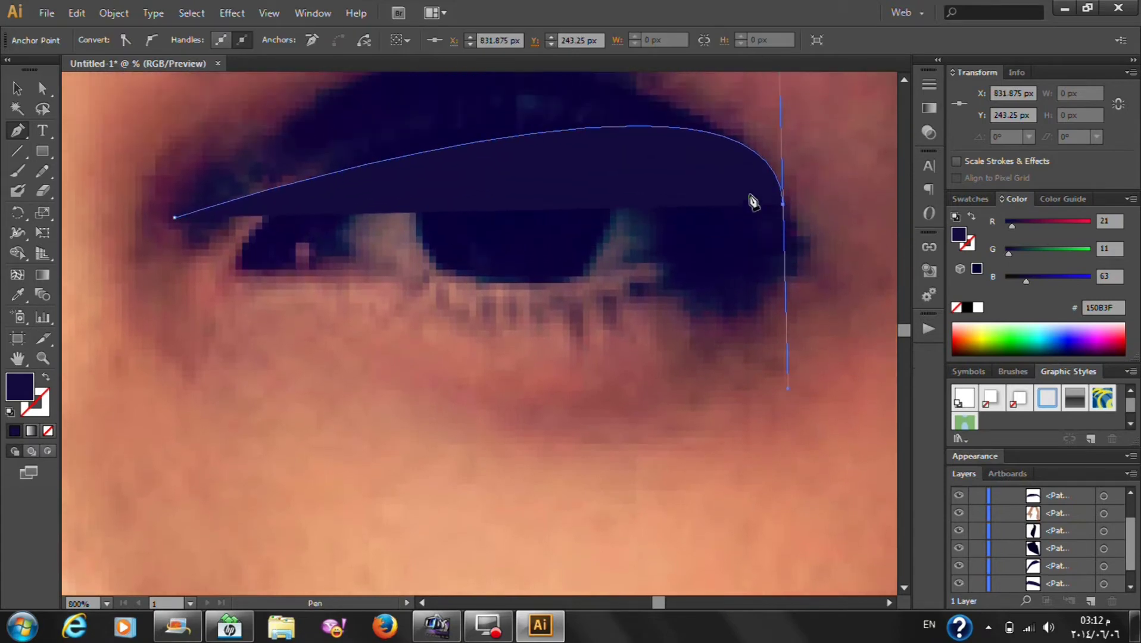
{"action": "scroll", "coordinate": [762, 191], "scroll_direction": "up", "scroll_amount": 1}
{"action": "scroll", "coordinate": [746, 217], "scroll_direction": "up", "scroll_amount": 1}
{"action": "scroll", "coordinate": [746, 216], "scroll_direction": "up", "scroll_amount": 1}
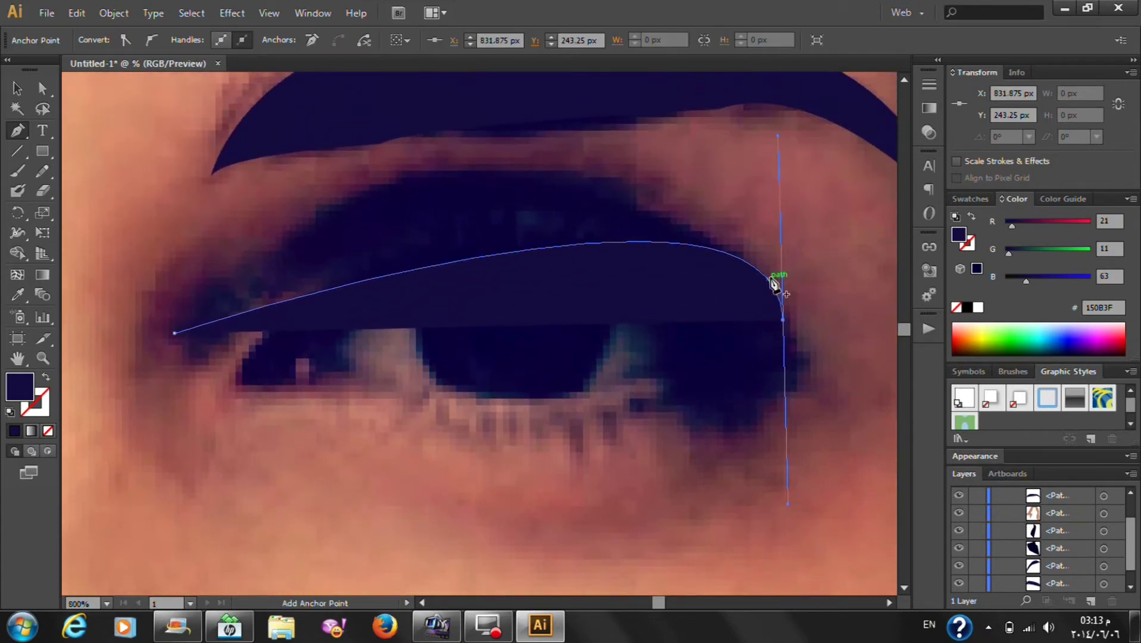
{"action": "left_click", "coordinate": [43, 87]}
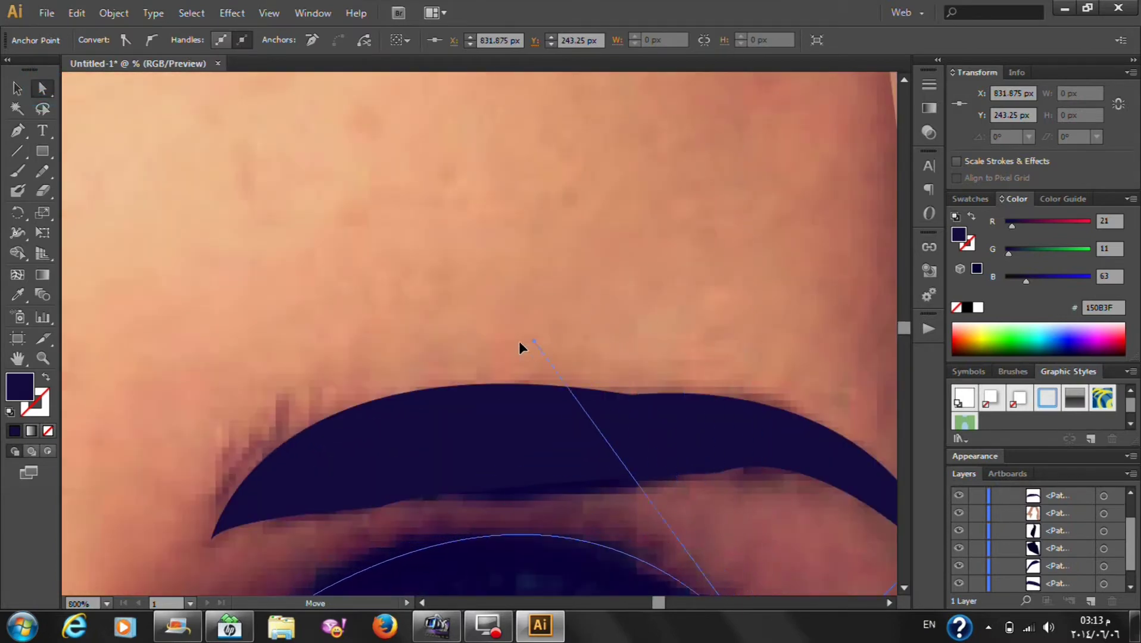
{"action": "left_click_drag", "start_coordinate": [771, 132], "coordinate": [479, 327]}
Remove the fill and continue the arc to a corner at the eye's outer end
{"action": "scroll", "coordinate": [538, 318], "scroll_direction": "down", "scroll_amount": 2}
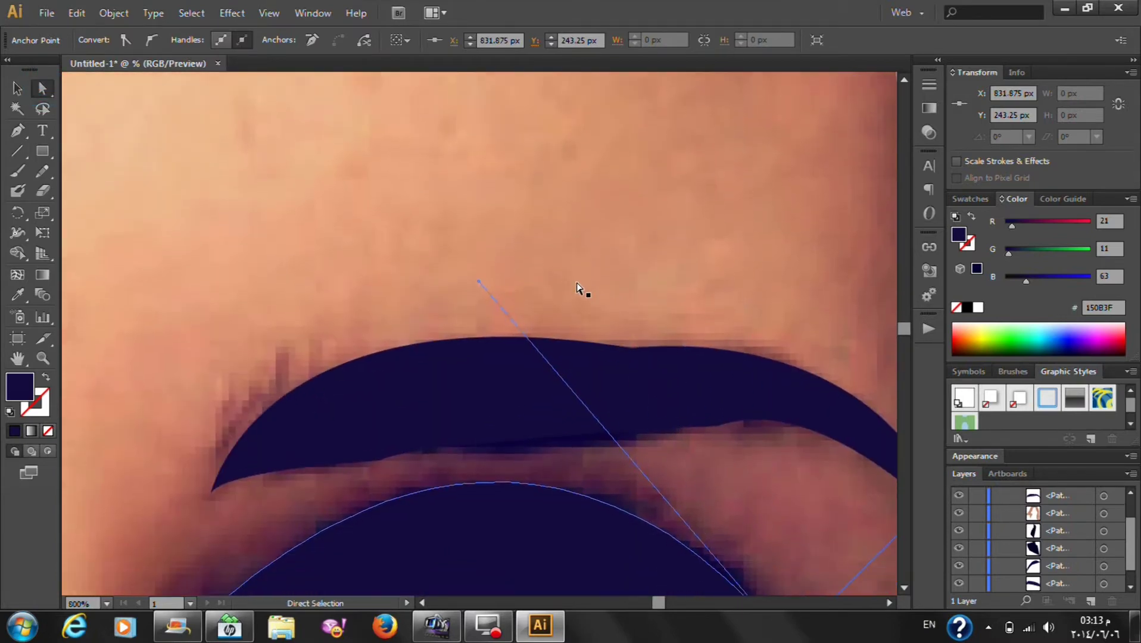
{"action": "left_click", "coordinate": [49, 430]}
{"action": "scroll", "coordinate": [527, 343], "scroll_direction": "down", "scroll_amount": 2}
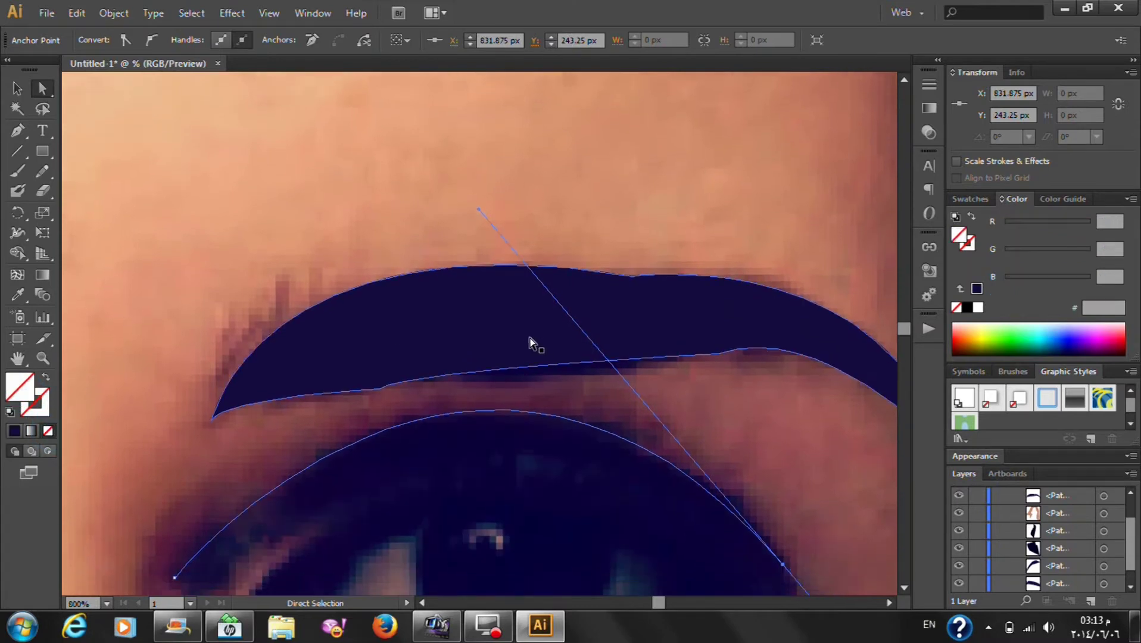
{"action": "scroll", "coordinate": [549, 324], "scroll_direction": "down", "scroll_amount": 1}
{"action": "scroll", "coordinate": [357, 307], "scroll_direction": "down", "scroll_amount": 1}
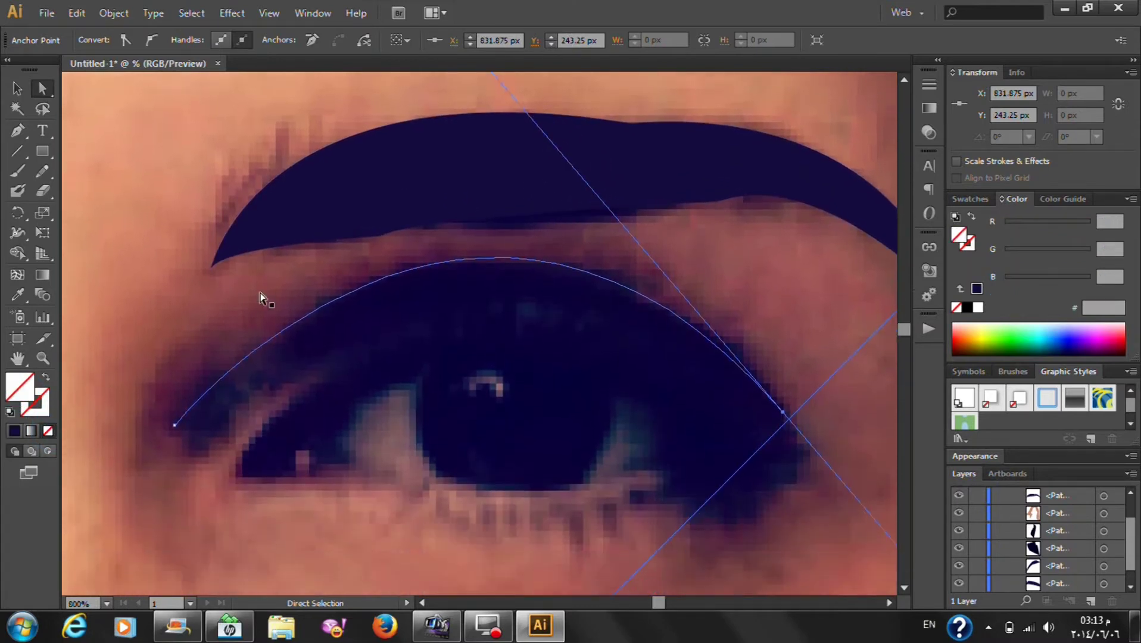
{"action": "left_click", "coordinate": [18, 133]}
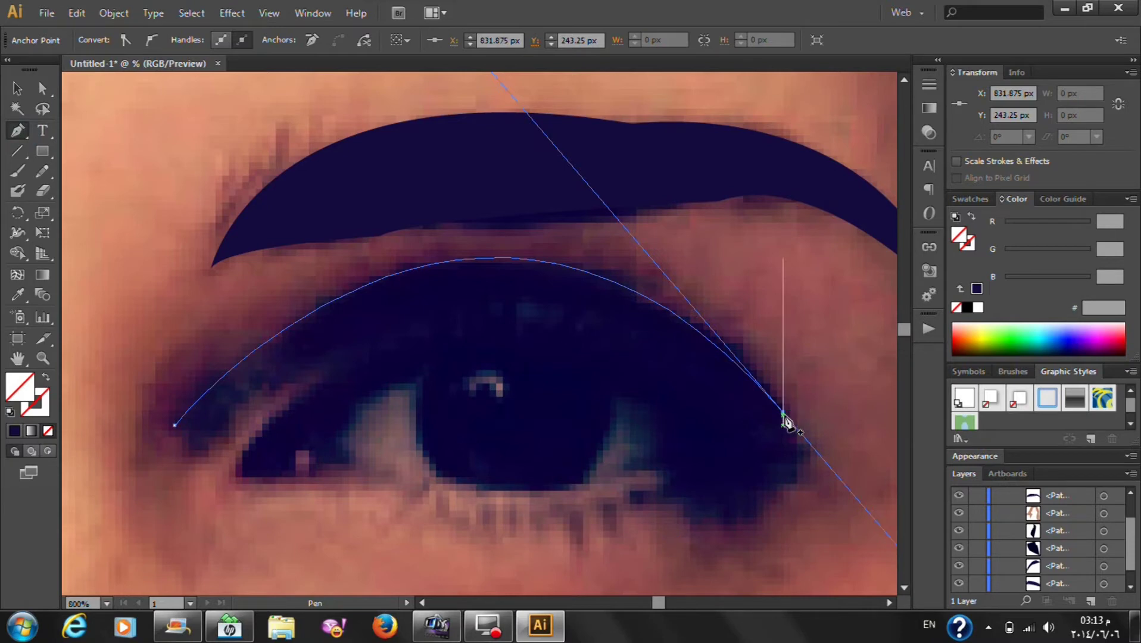
{"action": "left_click", "coordinate": [795, 440], "text": "ctrl"}
{"action": "left_click", "coordinate": [777, 417], "text": "ctrl"}
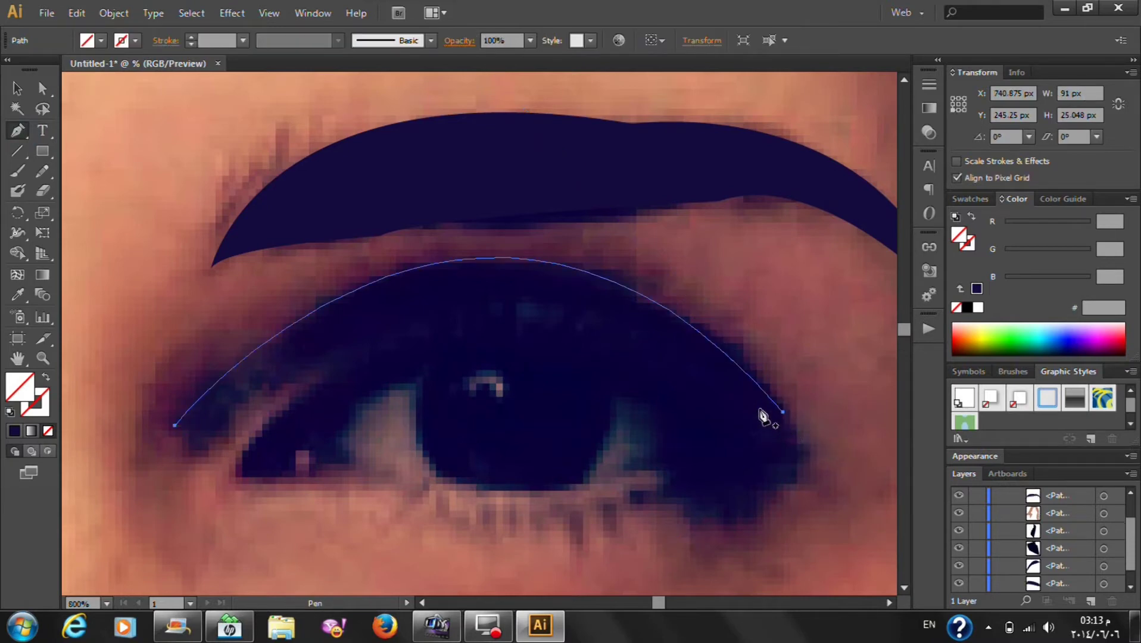
{"action": "left_click_drag", "start_coordinate": [511, 292], "coordinate": [565, 273]}
{"action": "key", "text": "ctrl+z"}
{"action": "left_click", "coordinate": [783, 412]}
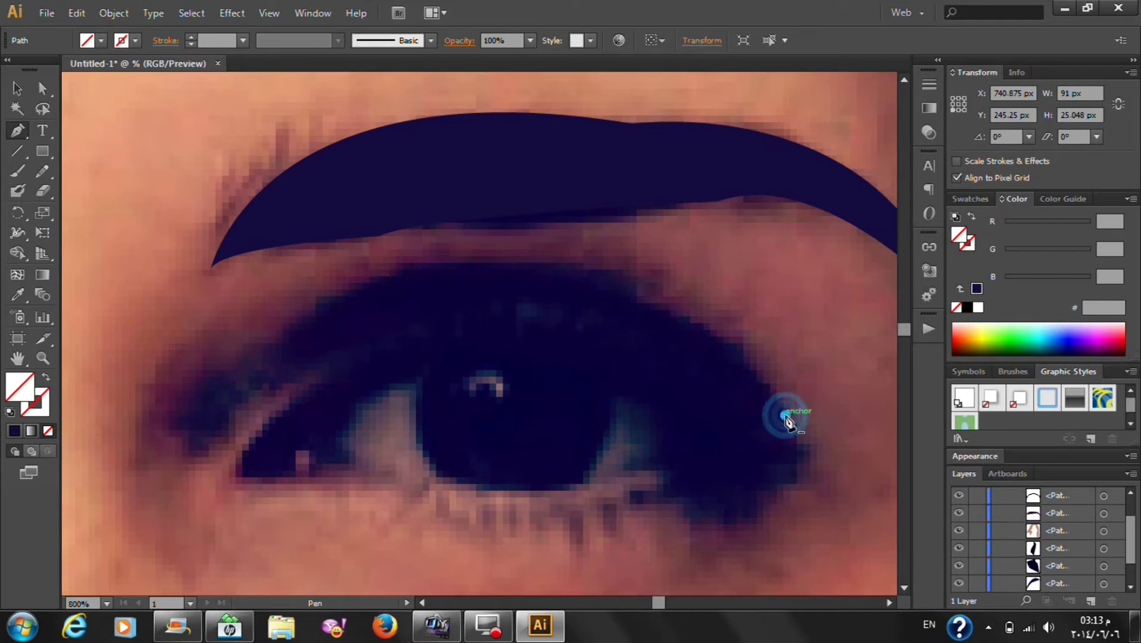
Trace the eyelid's lower edge, close the crescent, and fill it navy #090037
{"action": "mouse_move", "coordinate": [783, 412]}
{"action": "left_mouse_down"}
{"action": "mouse_move", "coordinate": [491, 305]}
{"action": "mouse_move", "coordinate": [412, 324]}
{"action": "left_mouse_up"}
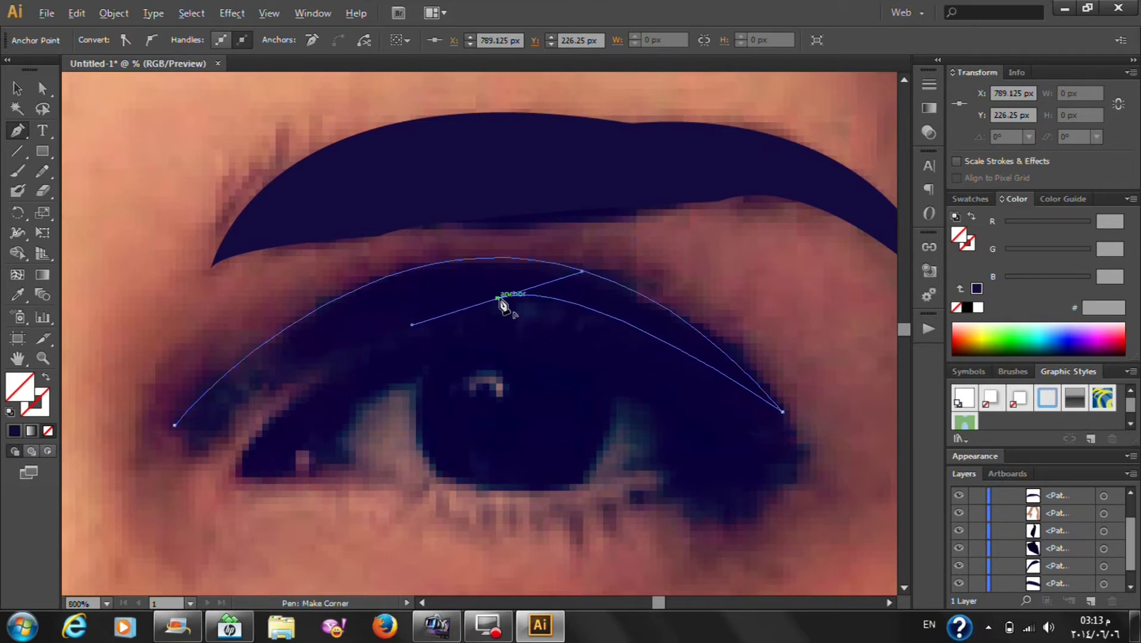
{"action": "left_click", "coordinate": [498, 297]}
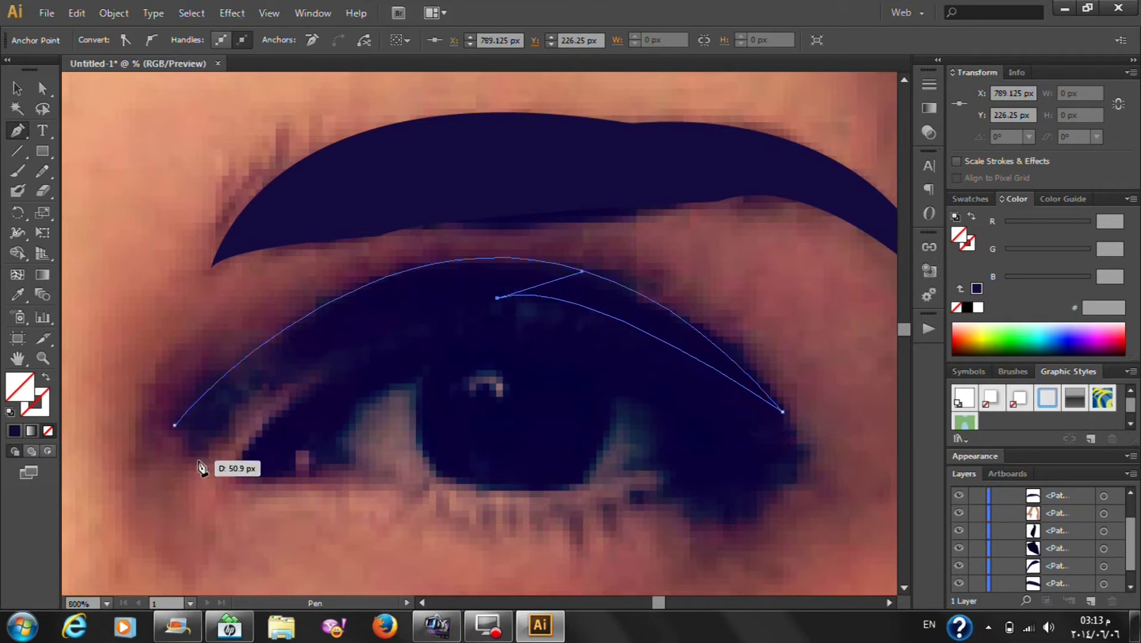
{"action": "left_click_drag", "start_coordinate": [176, 425], "coordinate": [83, 518]}
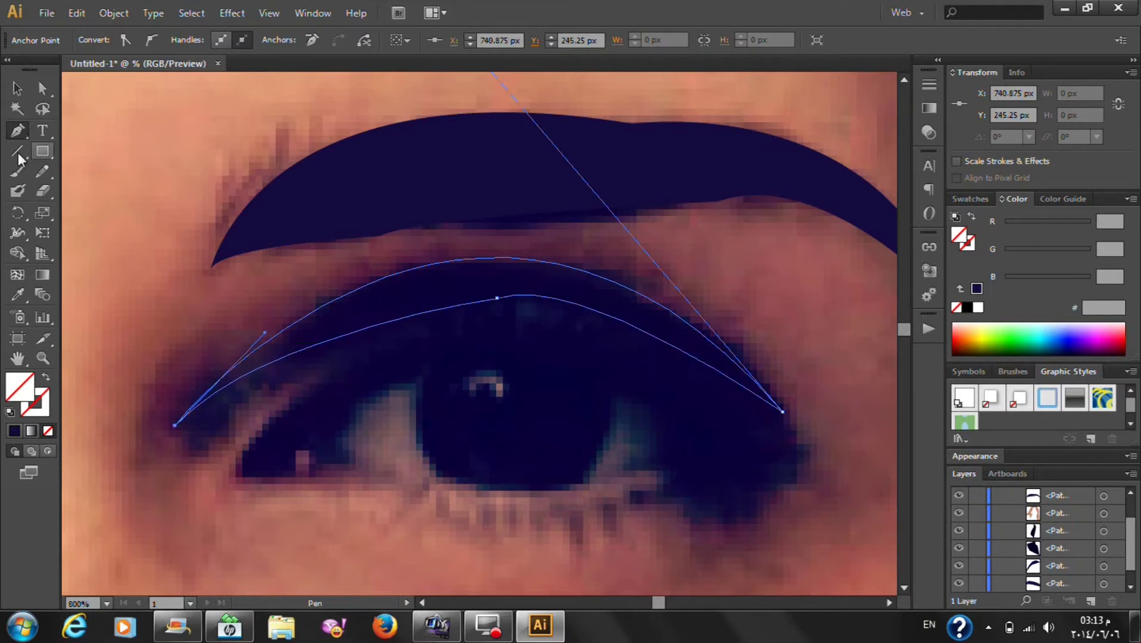
{"action": "left_click", "coordinate": [17, 294]}
{"action": "left_click", "coordinate": [420, 287]}
{"action": "left_click", "coordinate": [17, 87]}
{"action": "left_click", "coordinate": [152, 196]}
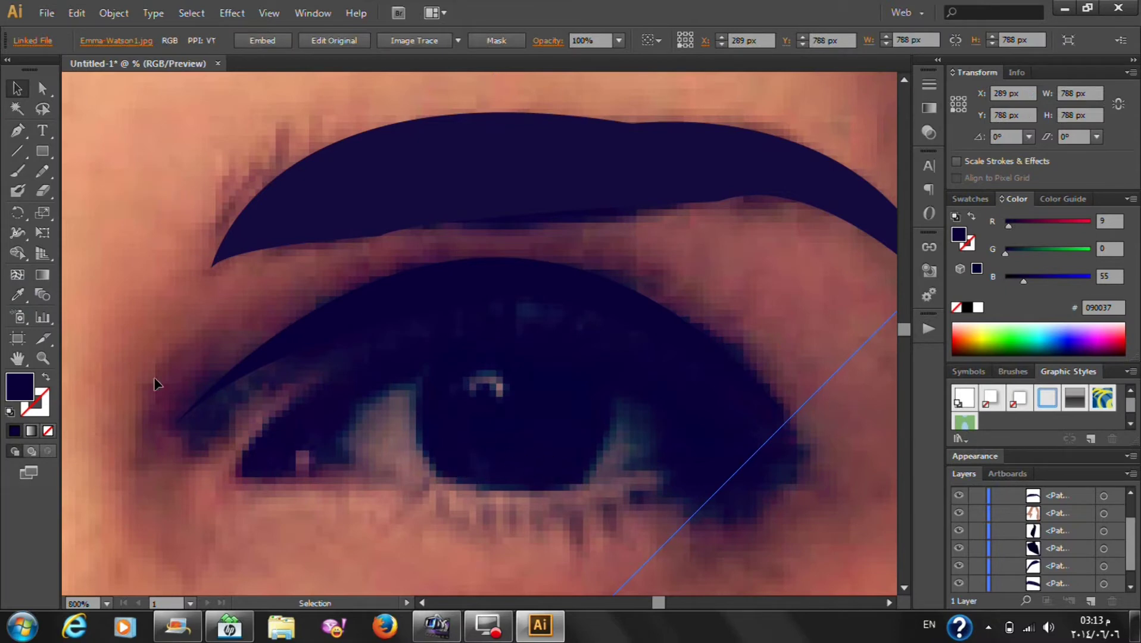
Draw an open unfilled arc from the eye's lower-left corner over its top to the right corner
{"action": "left_click", "coordinate": [17, 130]}
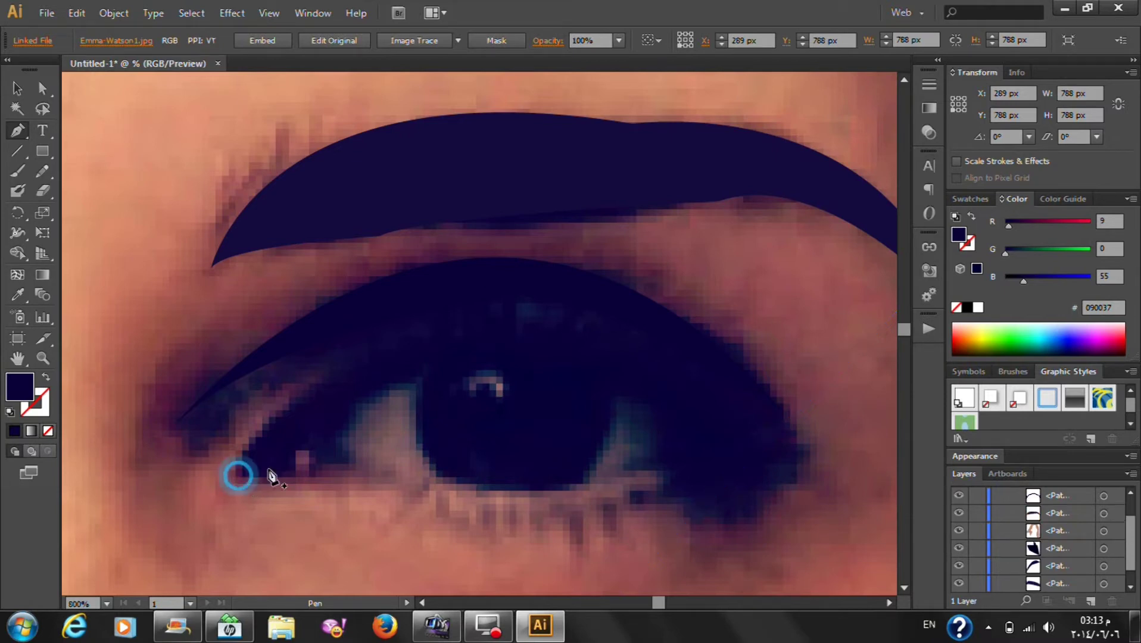
{"action": "left_click", "coordinate": [238, 476]}
{"action": "left_click_drag", "start_coordinate": [529, 308], "coordinate": [690, 345]}
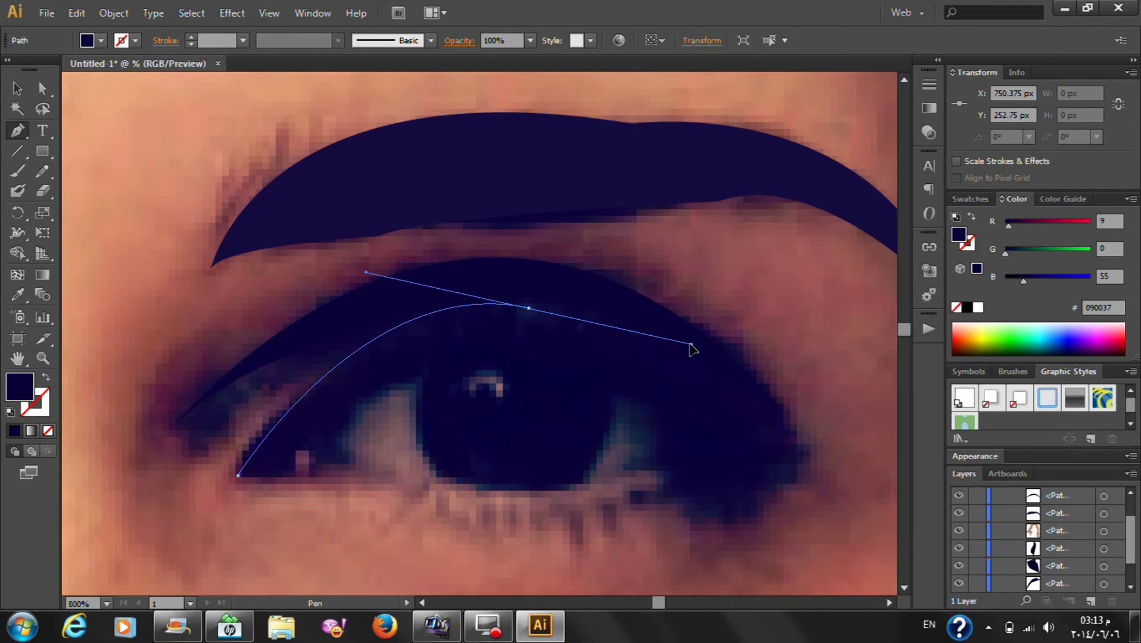
{"action": "left_click", "coordinate": [530, 308], "text": "alt"}
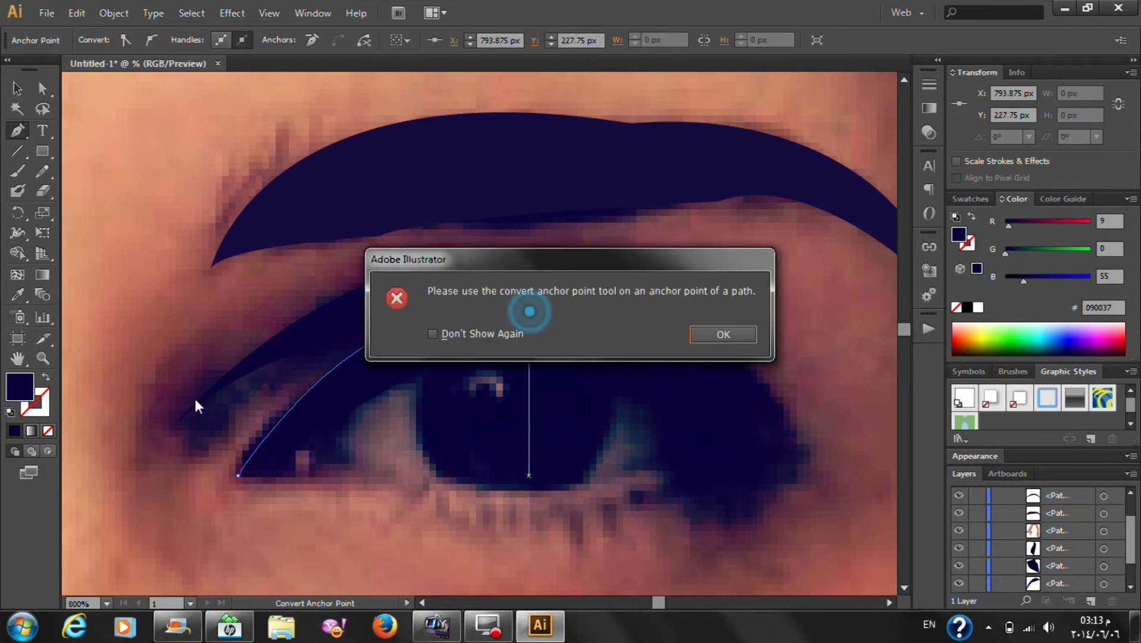
{"action": "left_click", "coordinate": [715, 338]}
{"action": "left_click", "coordinate": [48, 431]}
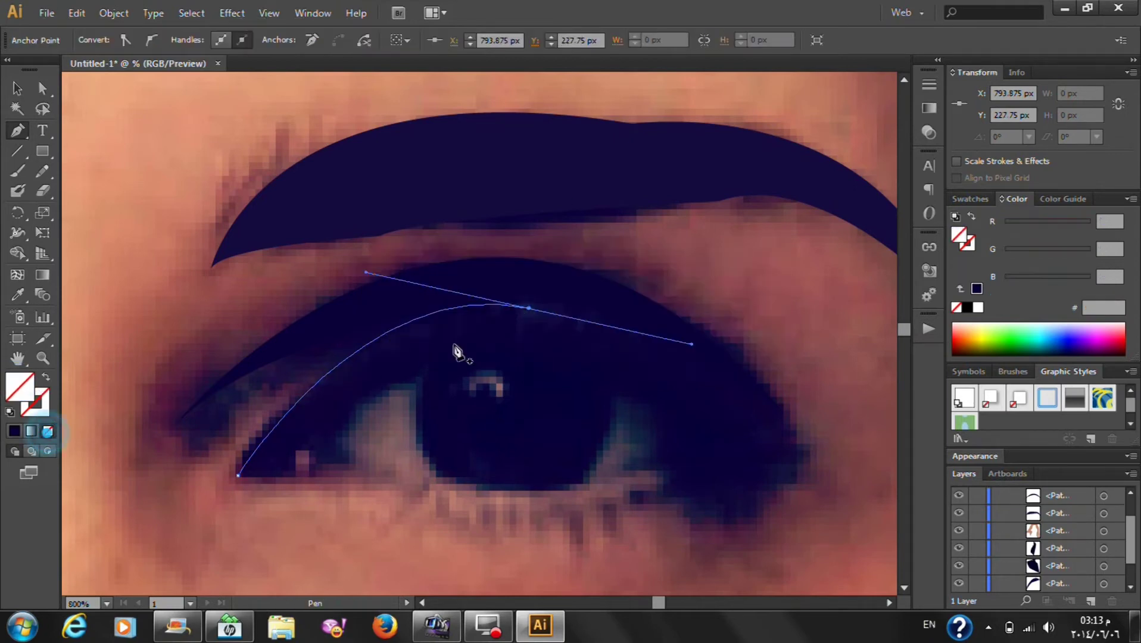
{"action": "left_click", "coordinate": [529, 309], "text": "alt"}
{"action": "left_click", "coordinate": [734, 337]}
{"action": "mouse_move", "coordinate": [529, 308]}
{"action": "left_mouse_down"}
{"action": "mouse_move", "coordinate": [713, 325]}
{"action": "mouse_move", "coordinate": [691, 344]}
{"action": "left_mouse_up"}
{"action": "left_click", "coordinate": [529, 309], "text": "alt"}
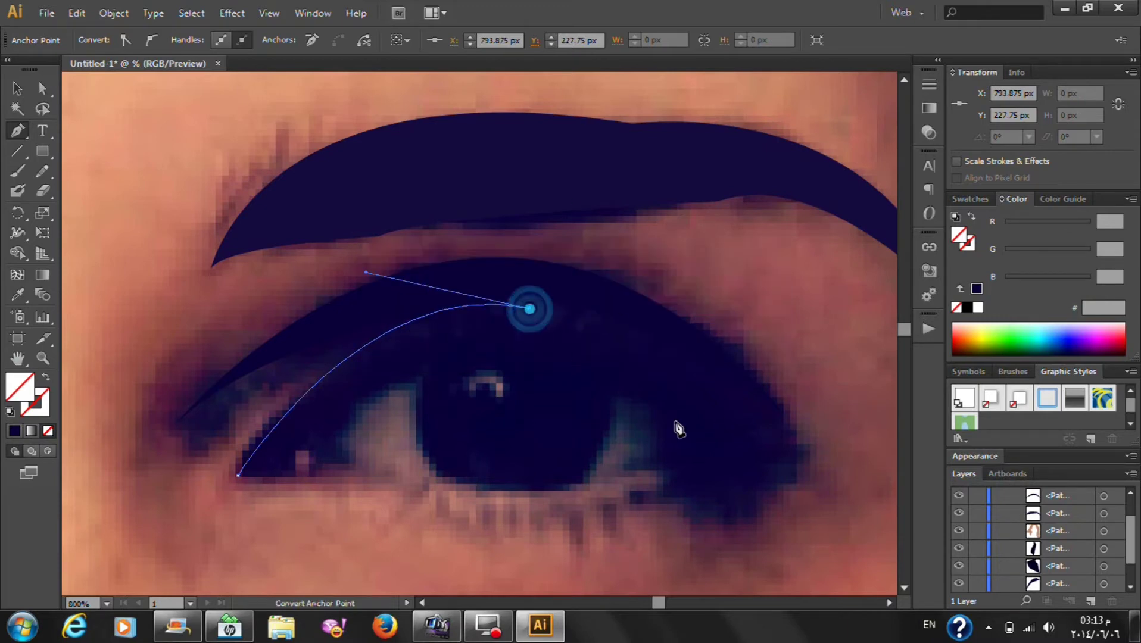
{"action": "left_click_drag", "start_coordinate": [774, 433], "coordinate": [882, 550]}
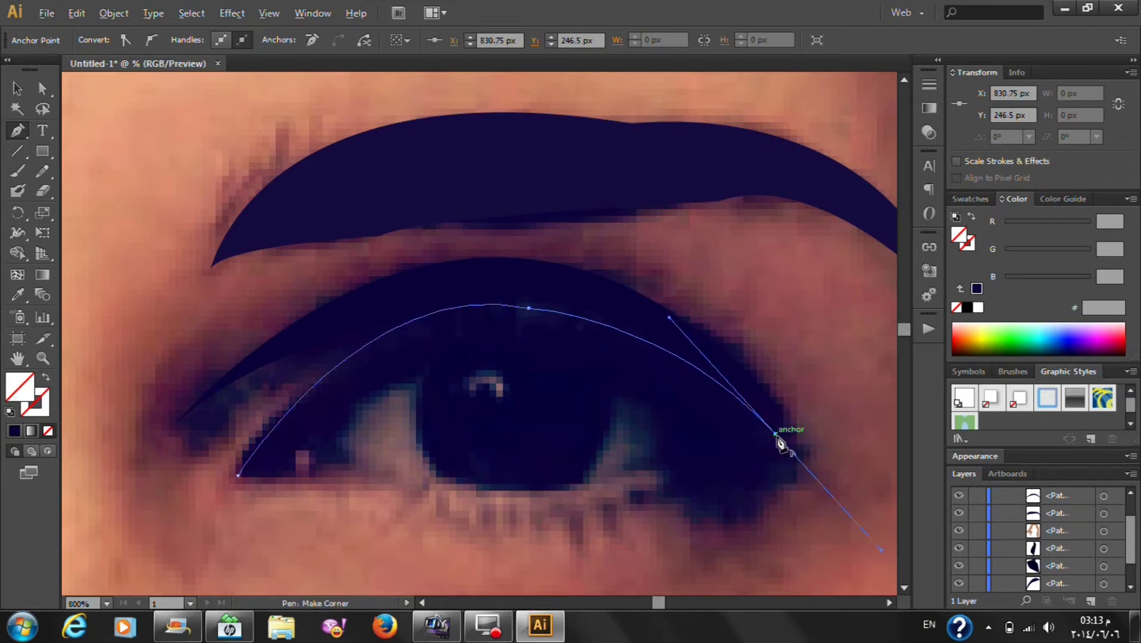
{"action": "left_click", "coordinate": [775, 434]}
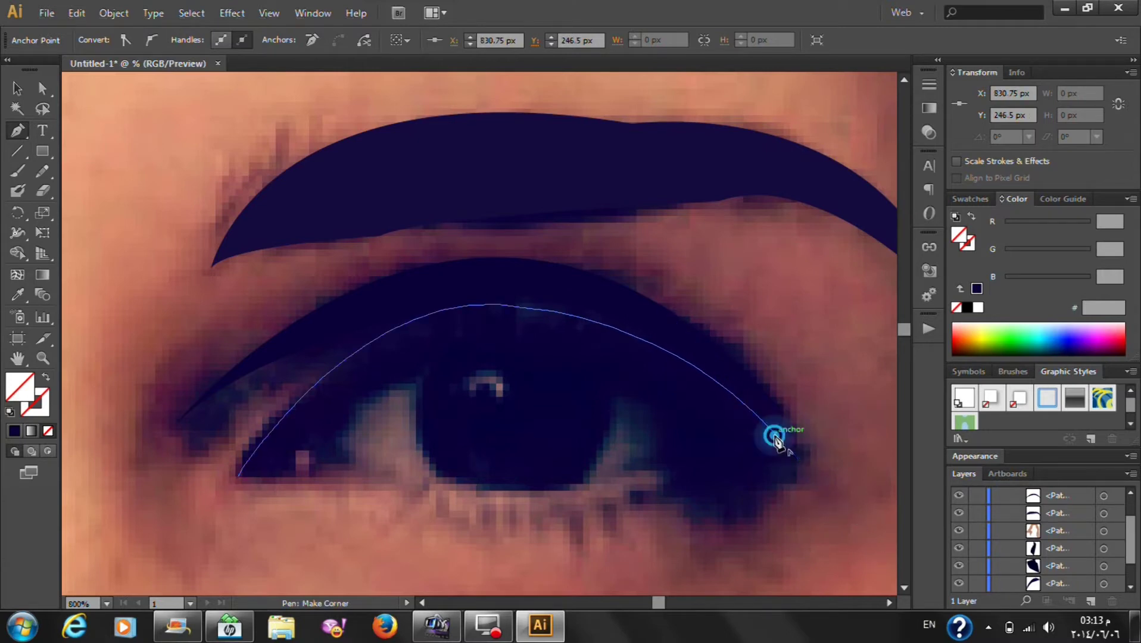
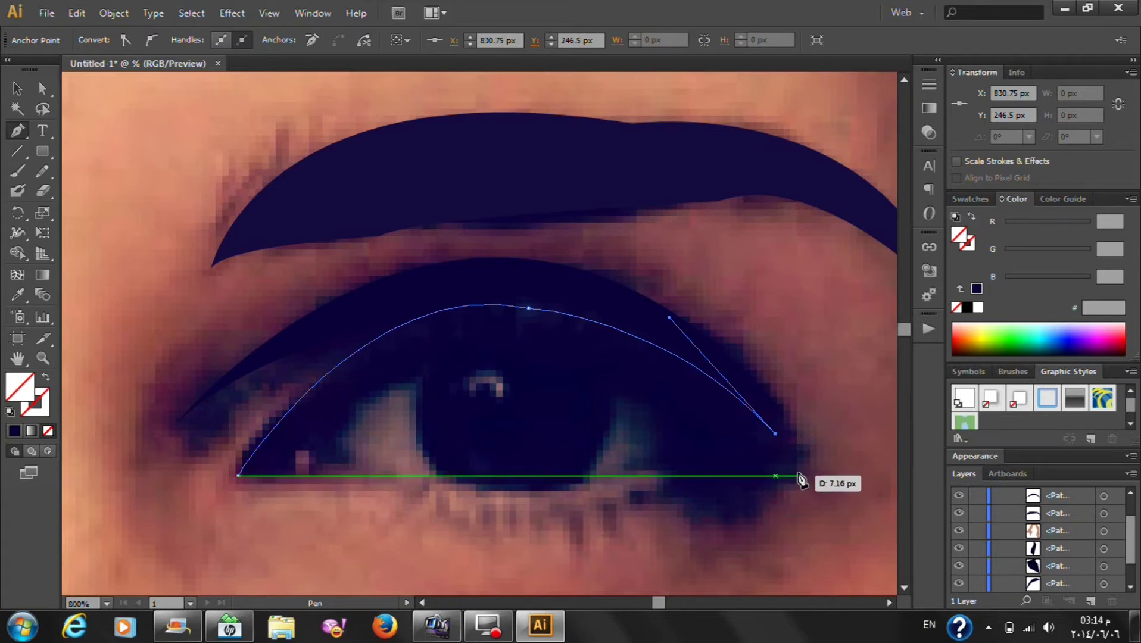
Complete the almond-shaped Pen outline around the eye and select it
{"action": "left_click", "coordinate": [238, 476]}
{"action": "left_click_drag", "start_coordinate": [84, 398], "coordinate": [387, 384]}
{"action": "left_click", "coordinate": [891, 605]}
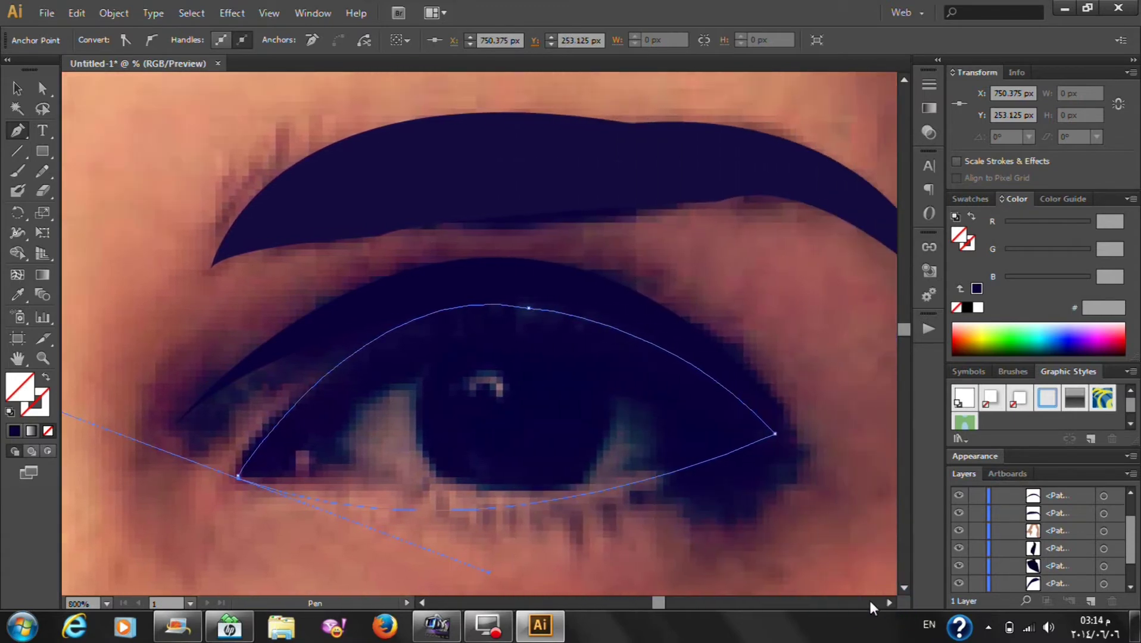
{"action": "left_click", "coordinate": [18, 89]}
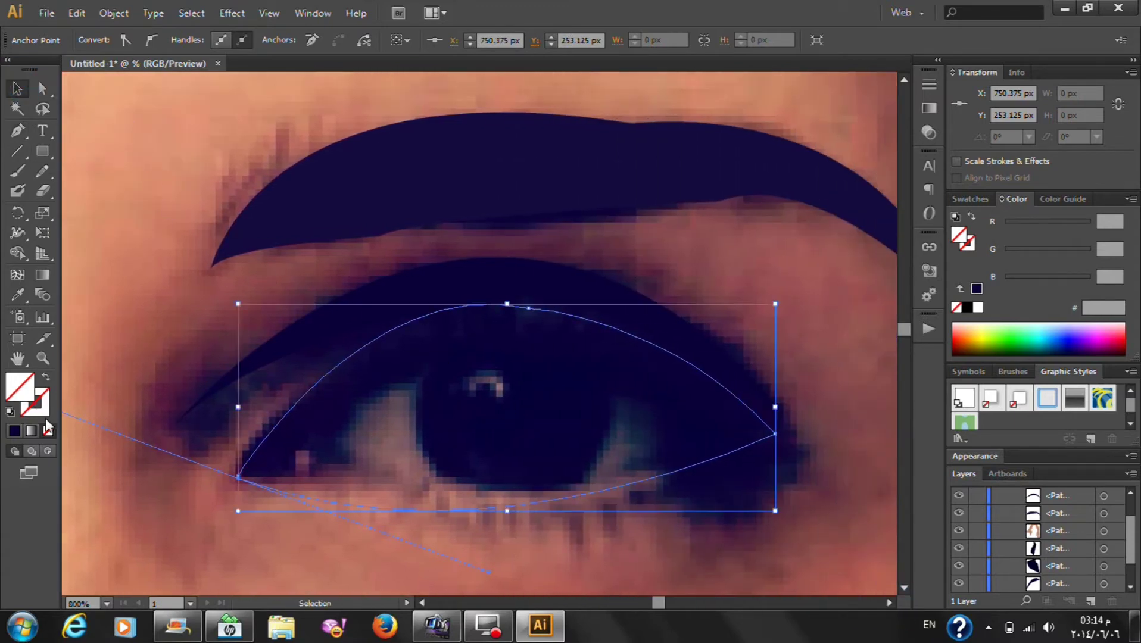
Sample the eyebrow's navy and make the eye outline a #090037 stroke with no fill
{"action": "left_click", "coordinate": [14, 431]}
{"action": "left_click", "coordinate": [18, 294]}
{"action": "left_click", "coordinate": [376, 306]}
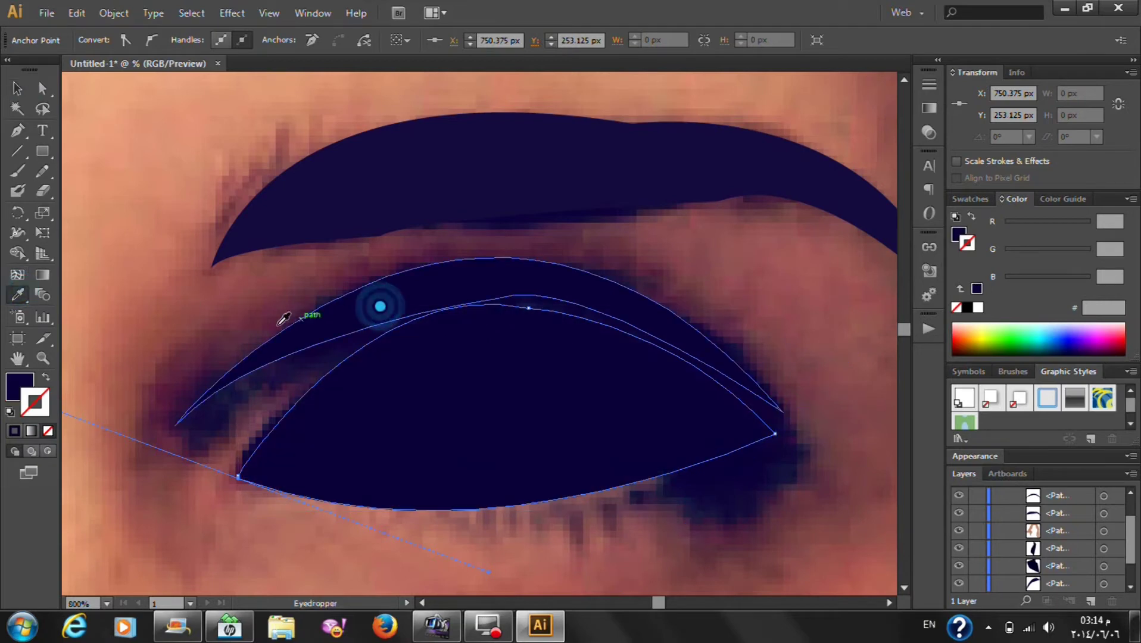
{"action": "double_click", "coordinate": [17, 386]}
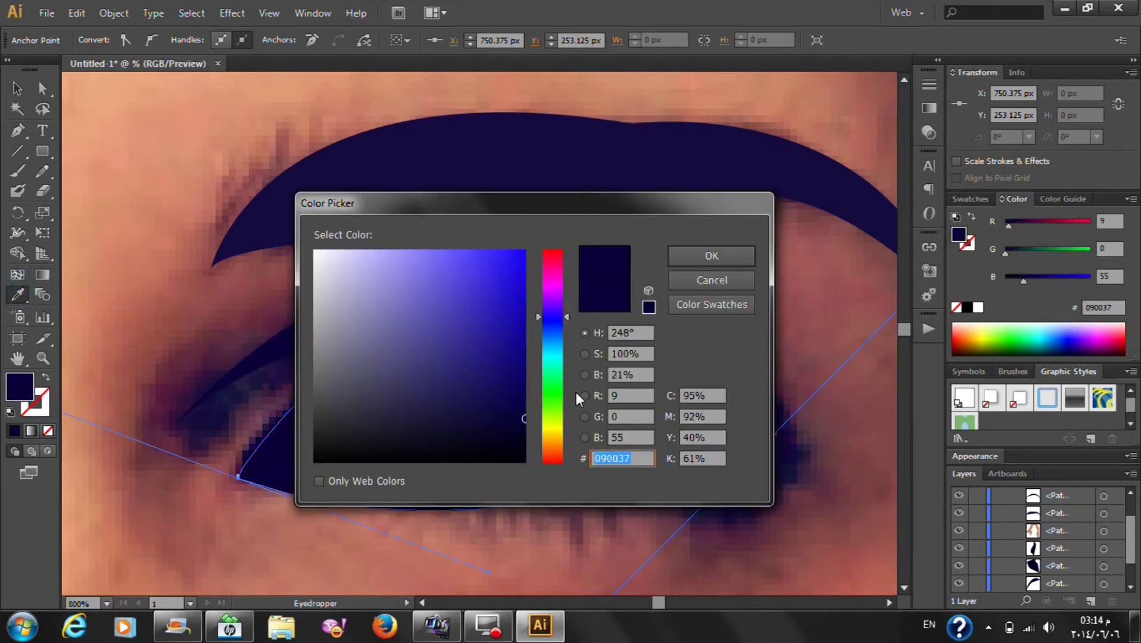
{"action": "left_click", "coordinate": [745, 284]}
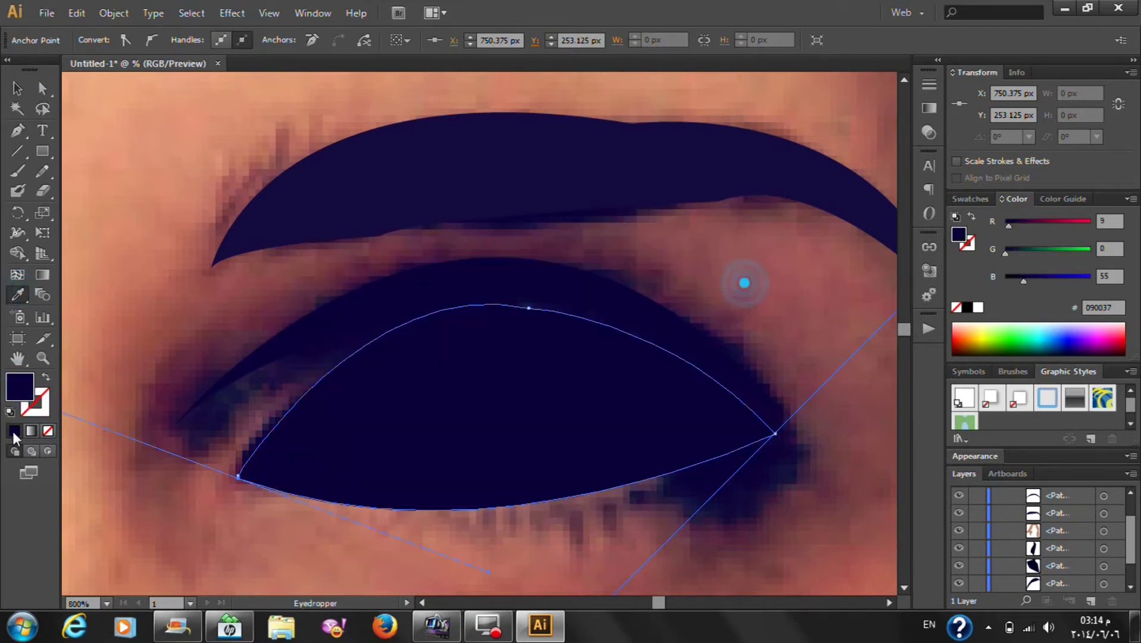
{"action": "left_click", "coordinate": [48, 433]}
{"action": "double_click", "coordinate": [42, 403]}
{"action": "left_click", "coordinate": [714, 257]}
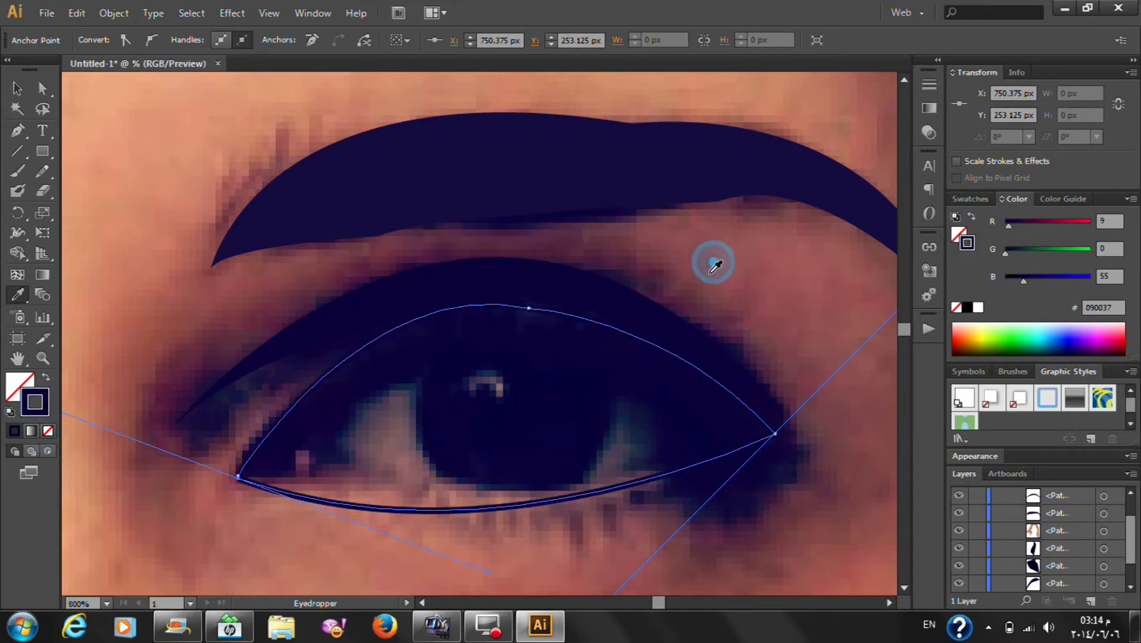
Hide the reference face photo and view the whole artboard
{"action": "left_click", "coordinate": [18, 89]}
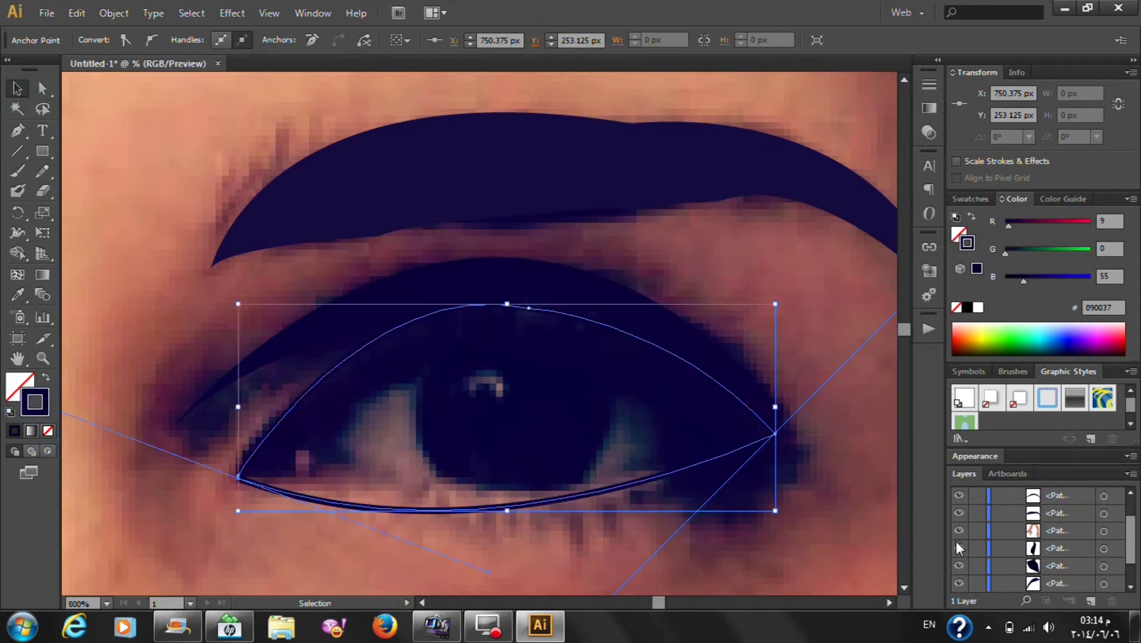
{"action": "left_click", "coordinate": [958, 583]}
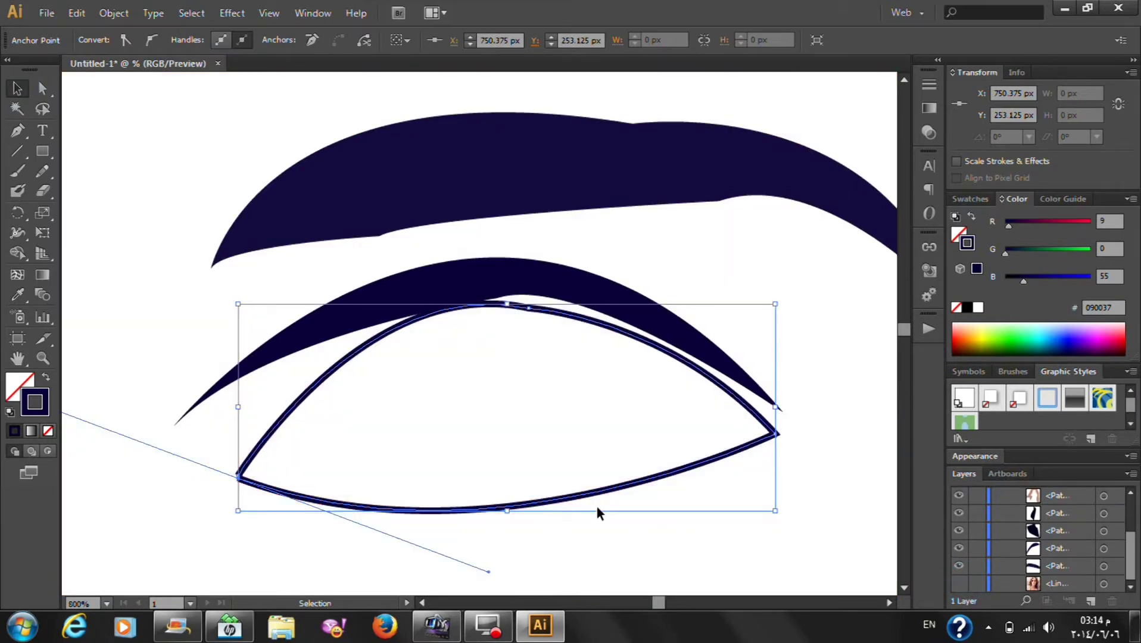
{"action": "key", "text": "ctrl+0"}
{"action": "left_click", "coordinate": [773, 376]}
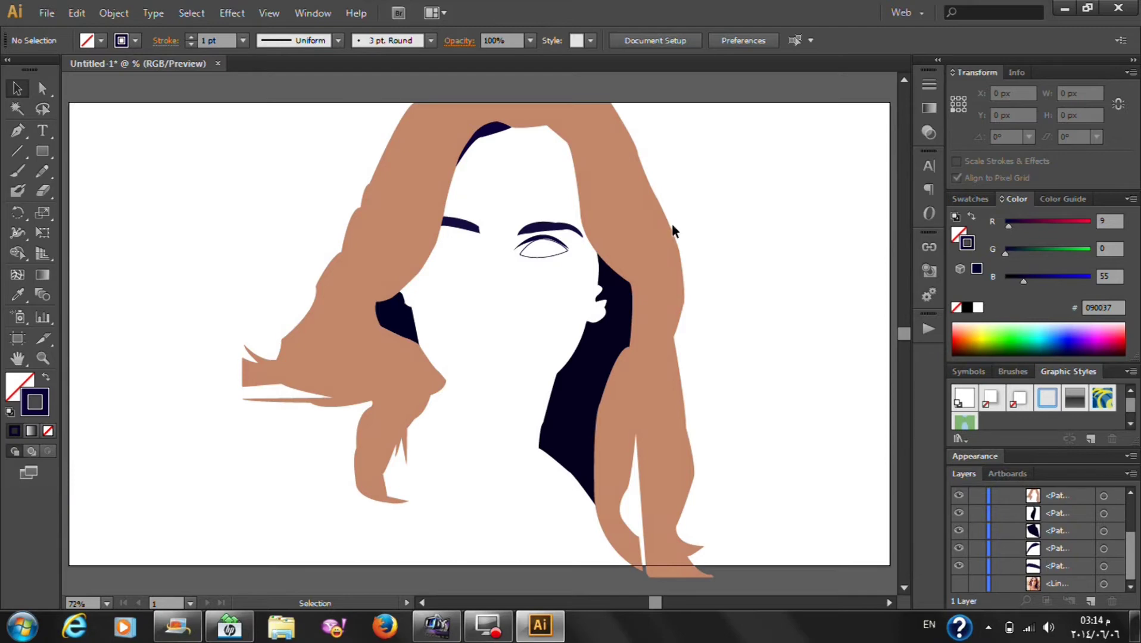
Delete the eye outline and the upper-lid shape
{"action": "scroll", "coordinate": [535, 256], "scroll_direction": "up", "scroll_amount": 3}
{"action": "scroll", "coordinate": [503, 271], "scroll_direction": "up", "scroll_amount": 2}
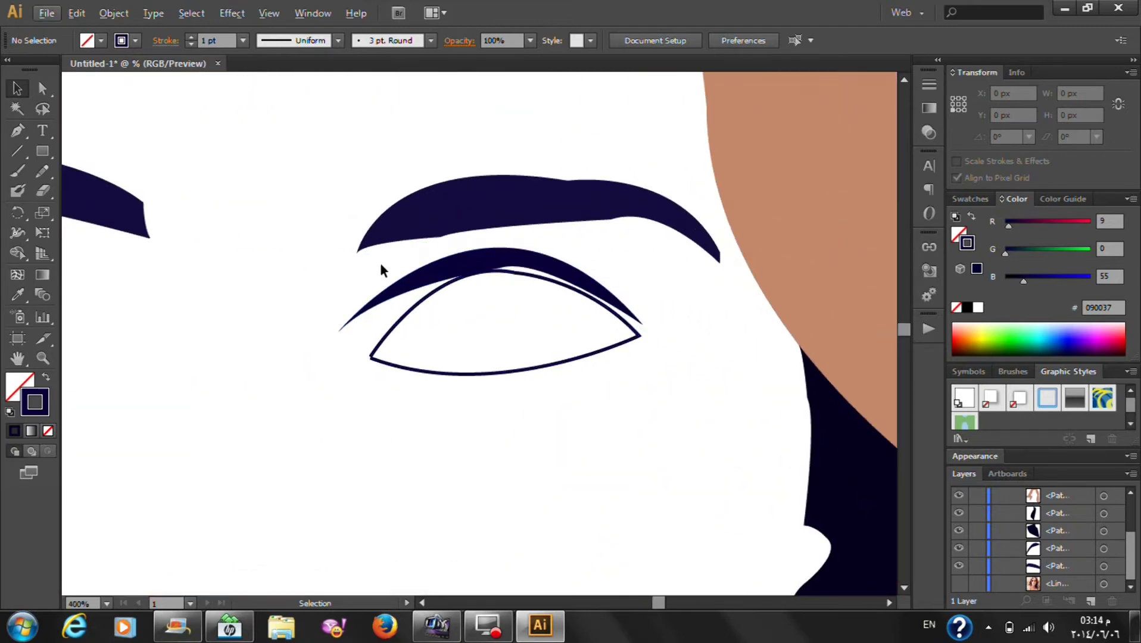
{"action": "left_click_drag", "start_coordinate": [377, 262], "coordinate": [471, 324]}
{"action": "key", "text": "Delete"}
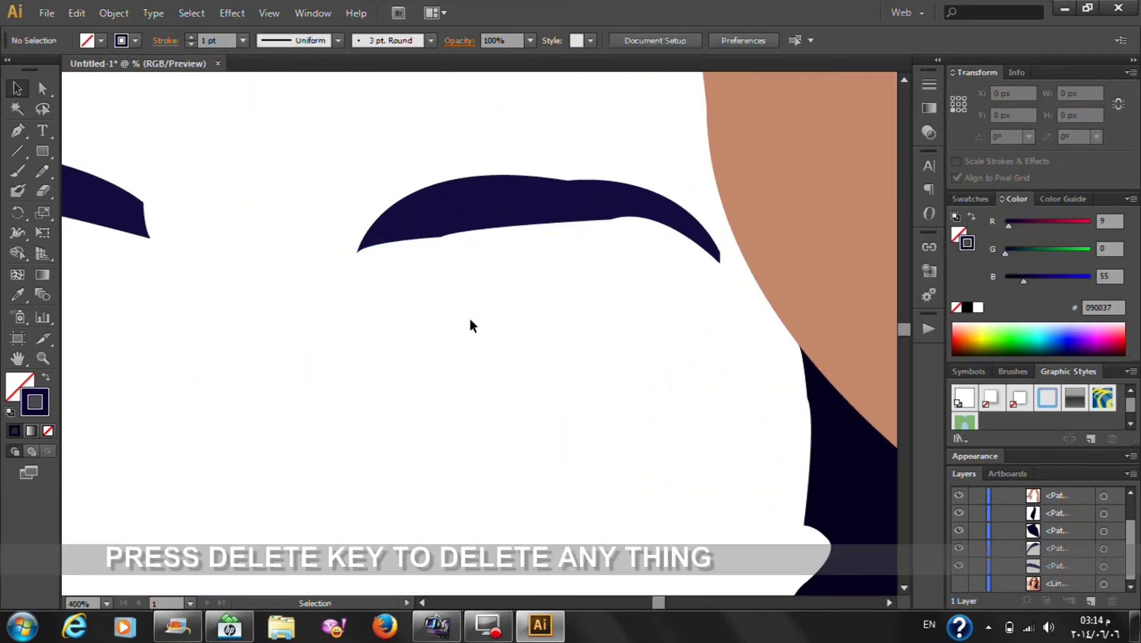
Show the reference face photo again and zoom in on the eye
{"action": "left_click", "coordinate": [958, 584]}
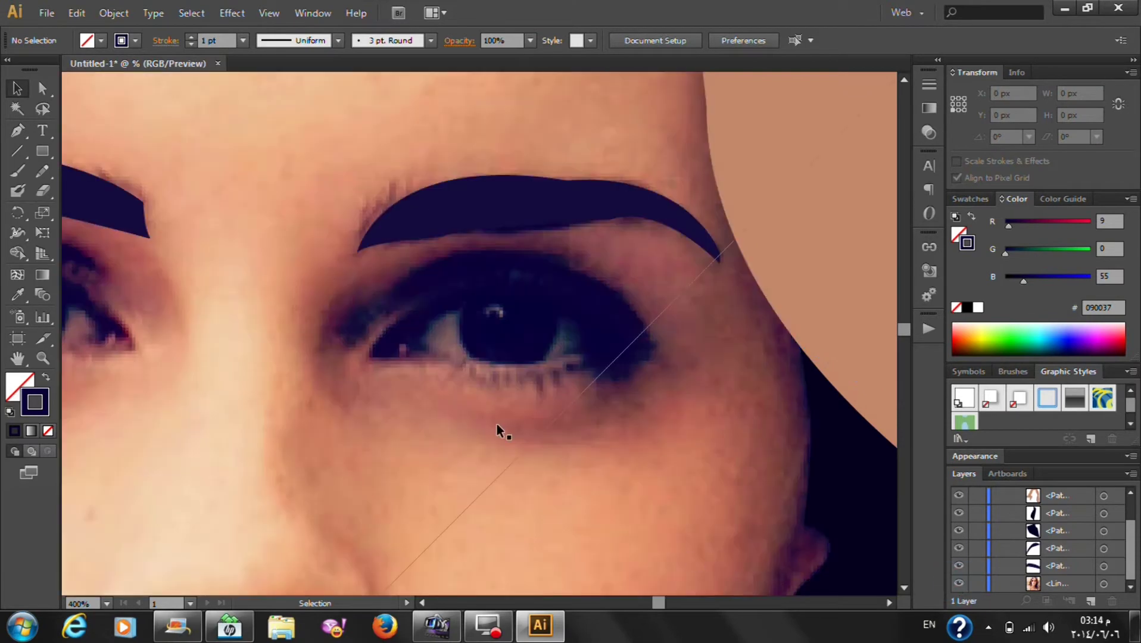
{"action": "scroll", "coordinate": [458, 301], "scroll_direction": "up", "scroll_amount": 2}
{"action": "scroll", "coordinate": [476, 330], "scroll_direction": "up", "scroll_amount": 1}
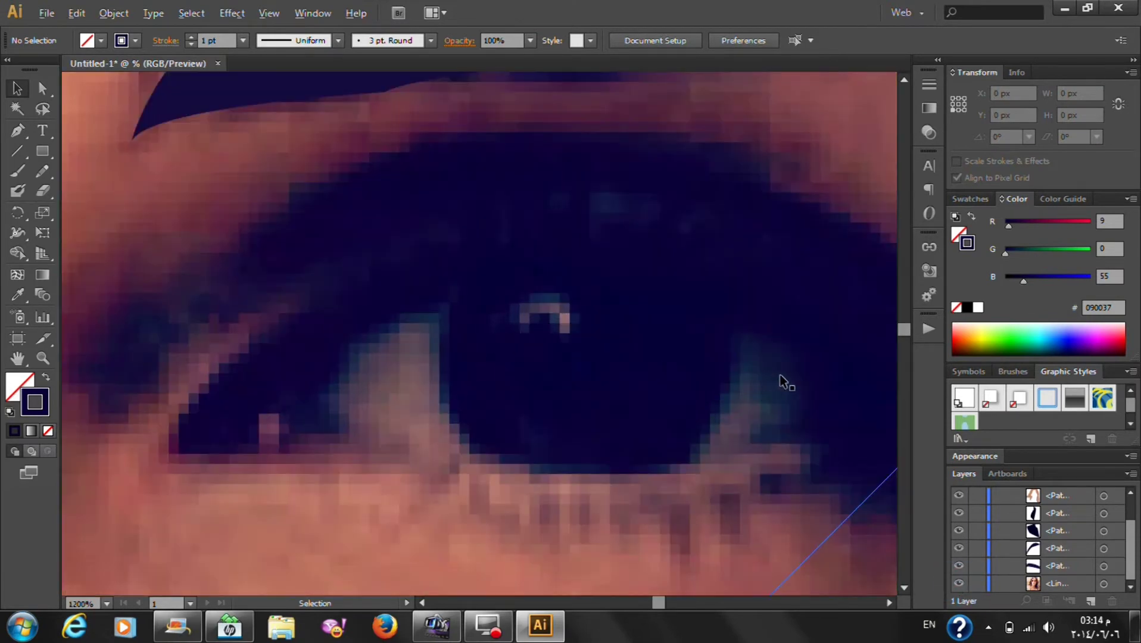
{"action": "left_click", "coordinate": [17, 130]}
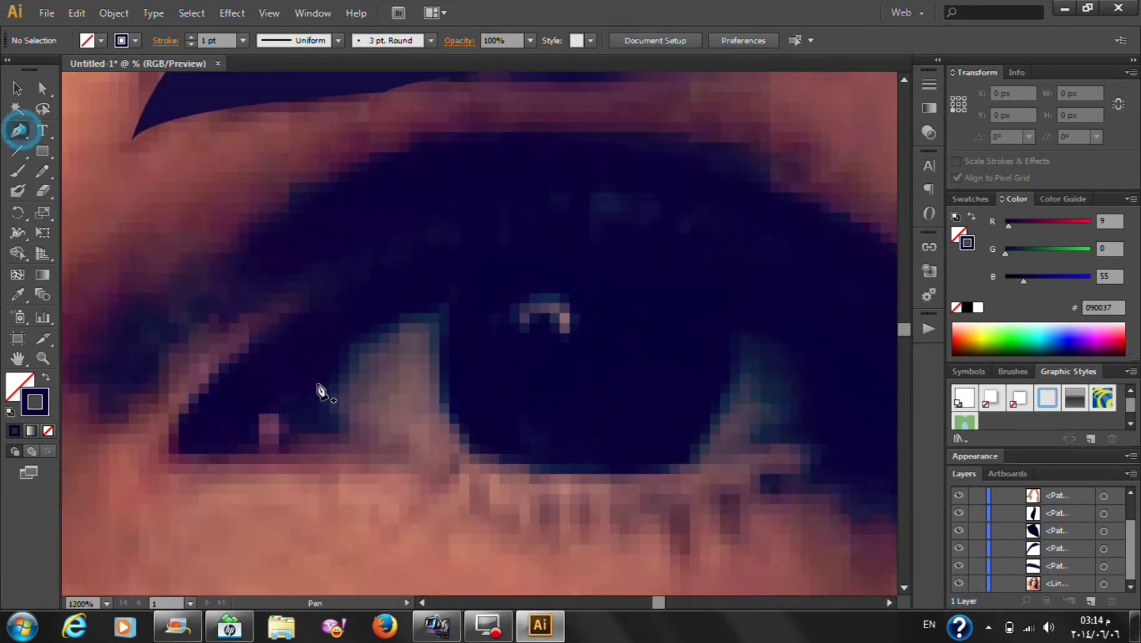
Attempt a first eye-white path across the iris, then undo it
{"action": "left_click", "coordinate": [287, 423]}
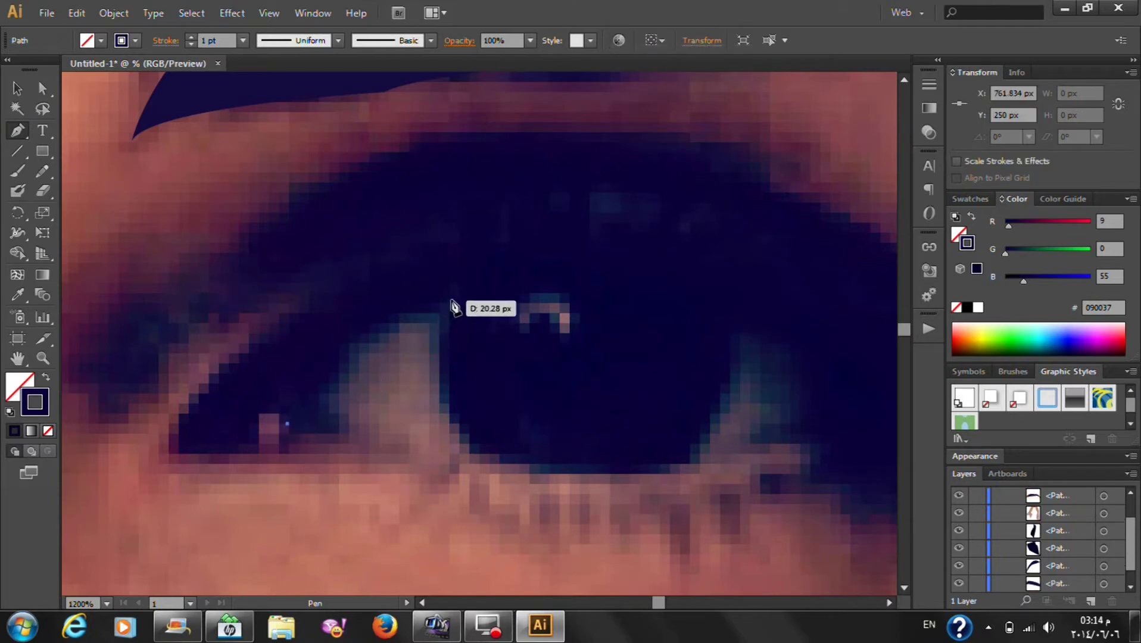
{"action": "left_click", "coordinate": [889, 602]}
{"action": "left_click_drag", "start_coordinate": [822, 402], "coordinate": [861, 470]}
{"action": "key", "text": "ctrl+z"}
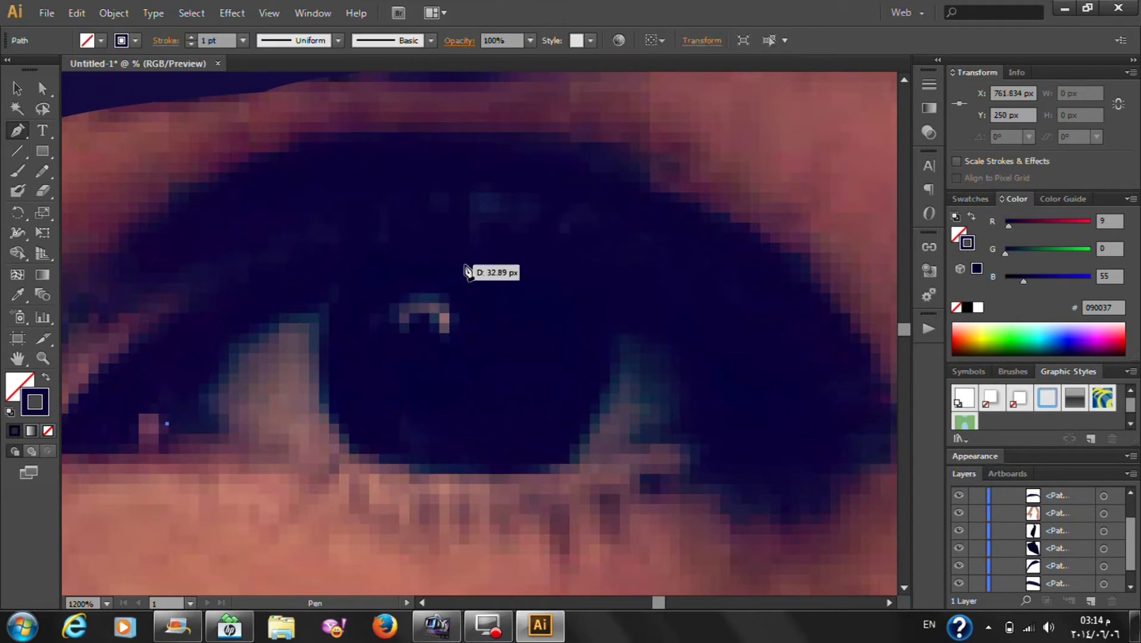
{"action": "left_click_drag", "start_coordinate": [471, 261], "coordinate": [605, 311]}
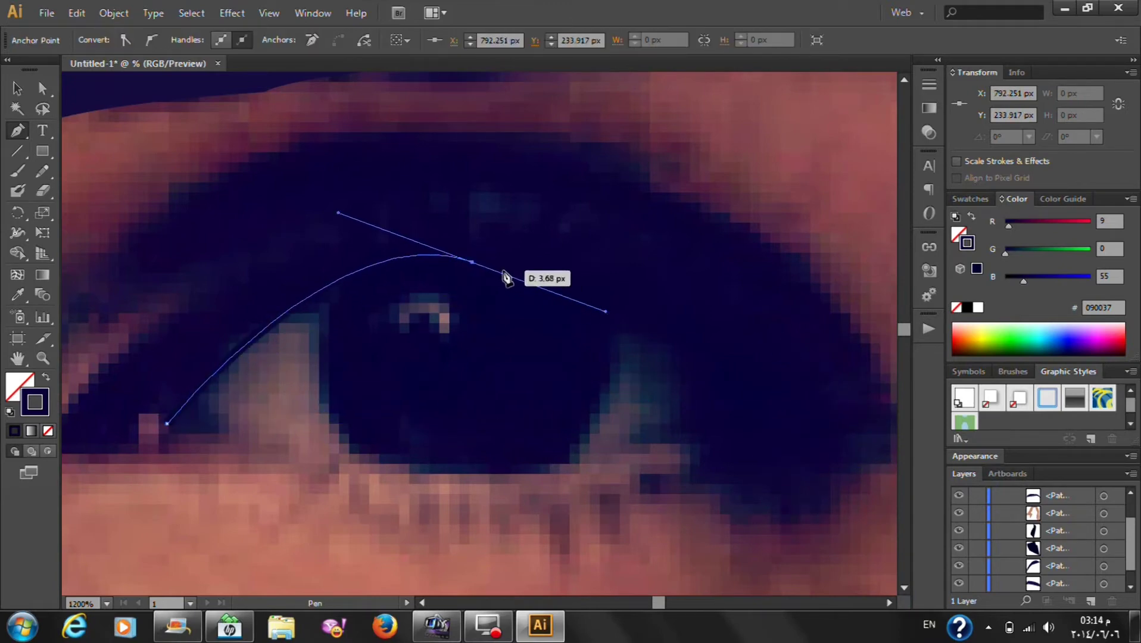
{"action": "key", "text": "ctrl+z"}
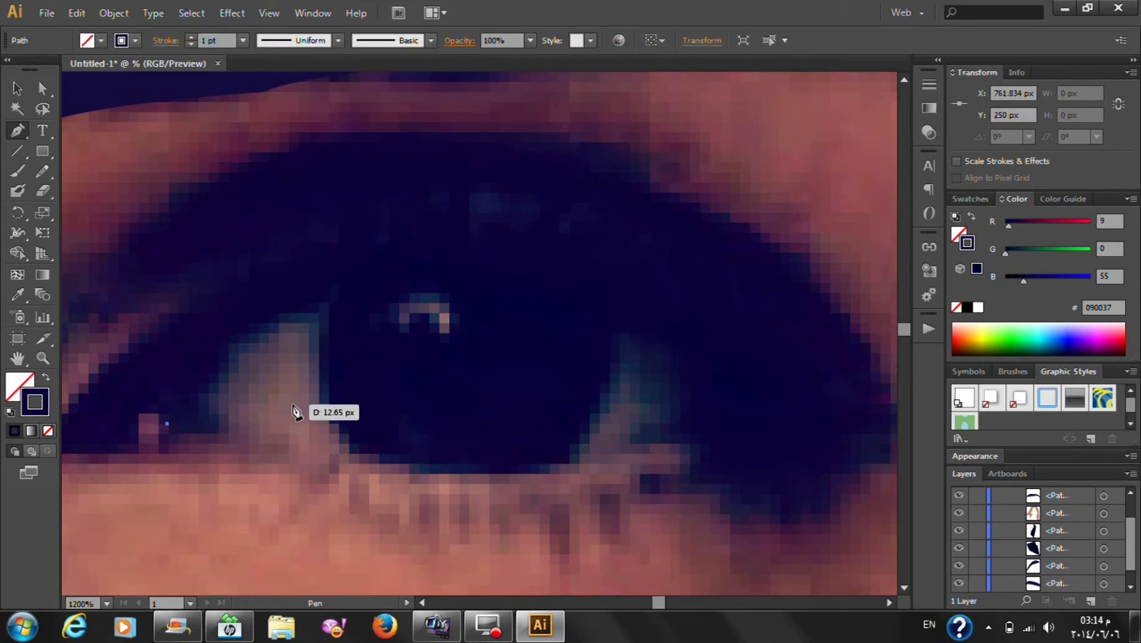
{"action": "key", "text": "ctrl+z"}
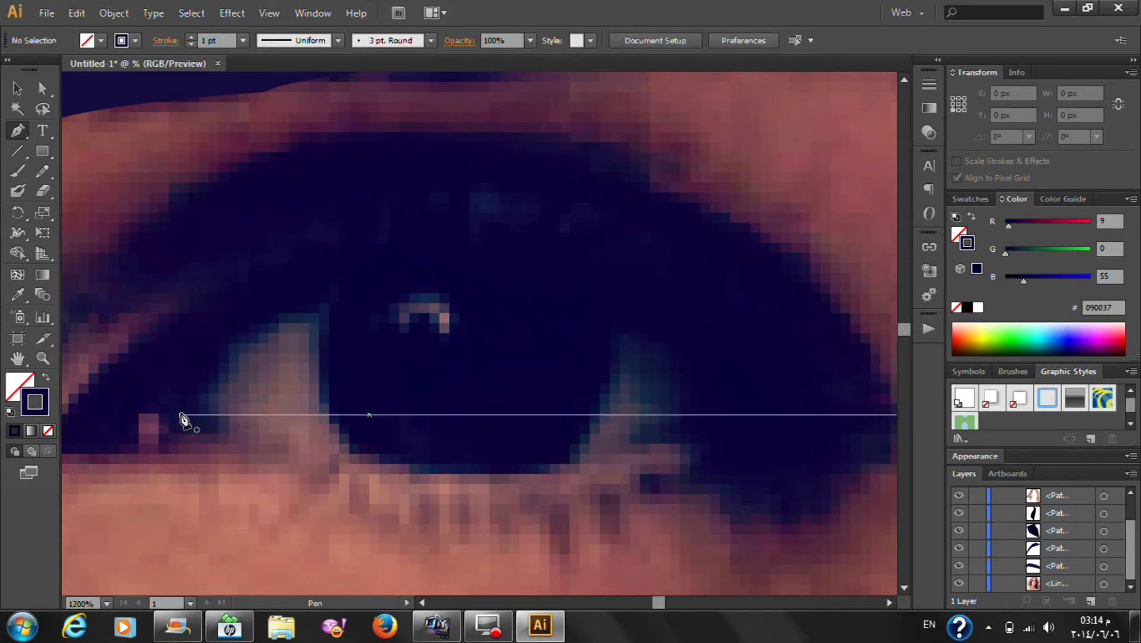
Trace a closed crescent over the eye white from the left corner along the iris
{"action": "left_click", "coordinate": [184, 403]}
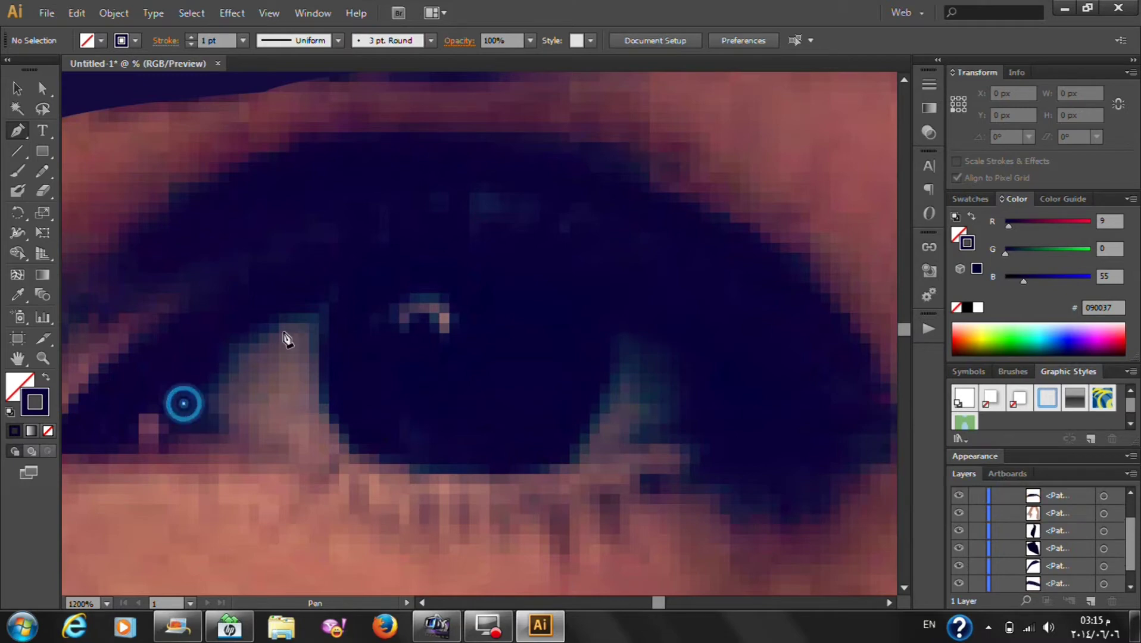
{"action": "left_click_drag", "start_coordinate": [337, 288], "coordinate": [395, 293]}
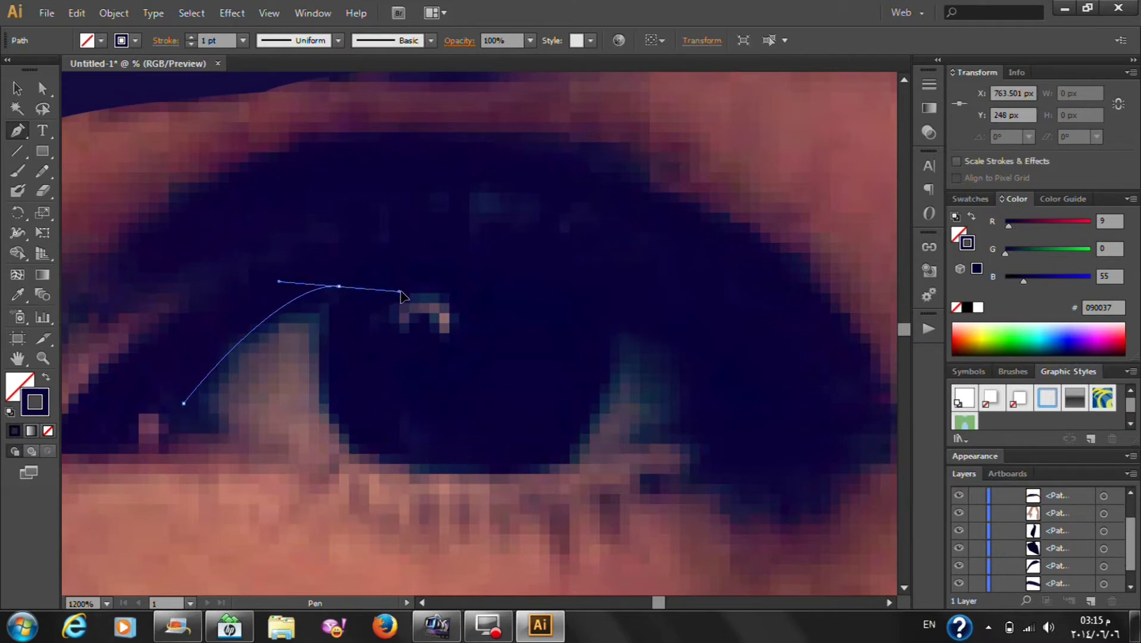
{"action": "left_click", "coordinate": [337, 287]}
{"action": "left_click_drag", "start_coordinate": [378, 461], "coordinate": [465, 480]}
{"action": "left_click_drag", "start_coordinate": [467, 522], "coordinate": [477, 520]}
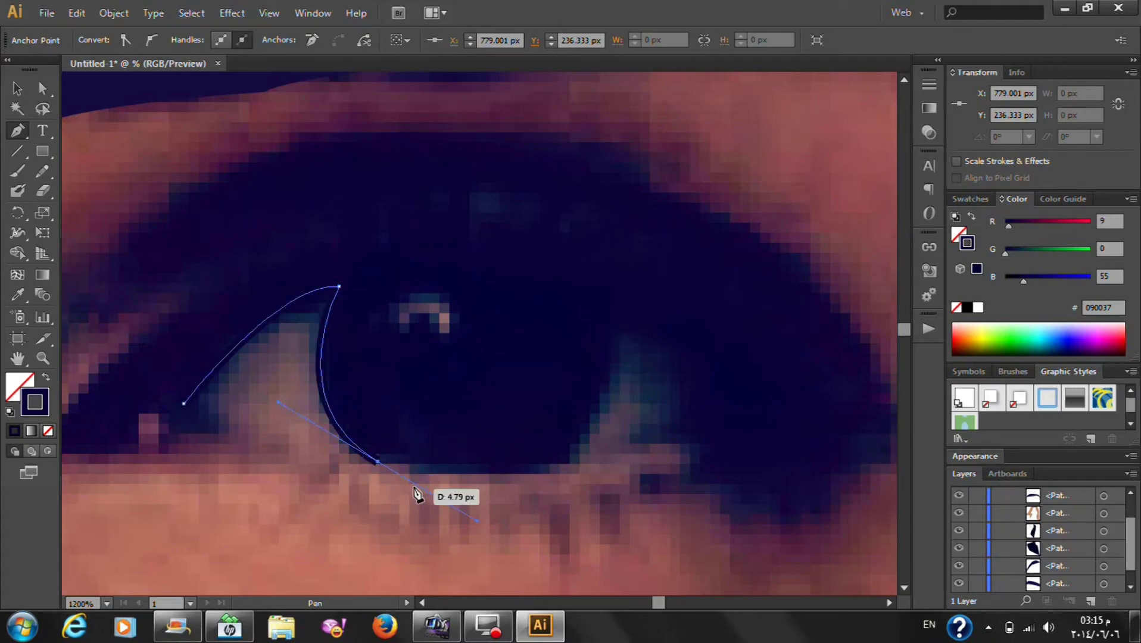
{"action": "left_click", "coordinate": [378, 462]}
{"action": "mouse_move", "coordinate": [184, 404]}
{"action": "left_mouse_down"}
{"action": "mouse_move", "coordinate": [149, 353]}
{"action": "mouse_move", "coordinate": [130, 367]}
{"action": "left_mouse_up"}
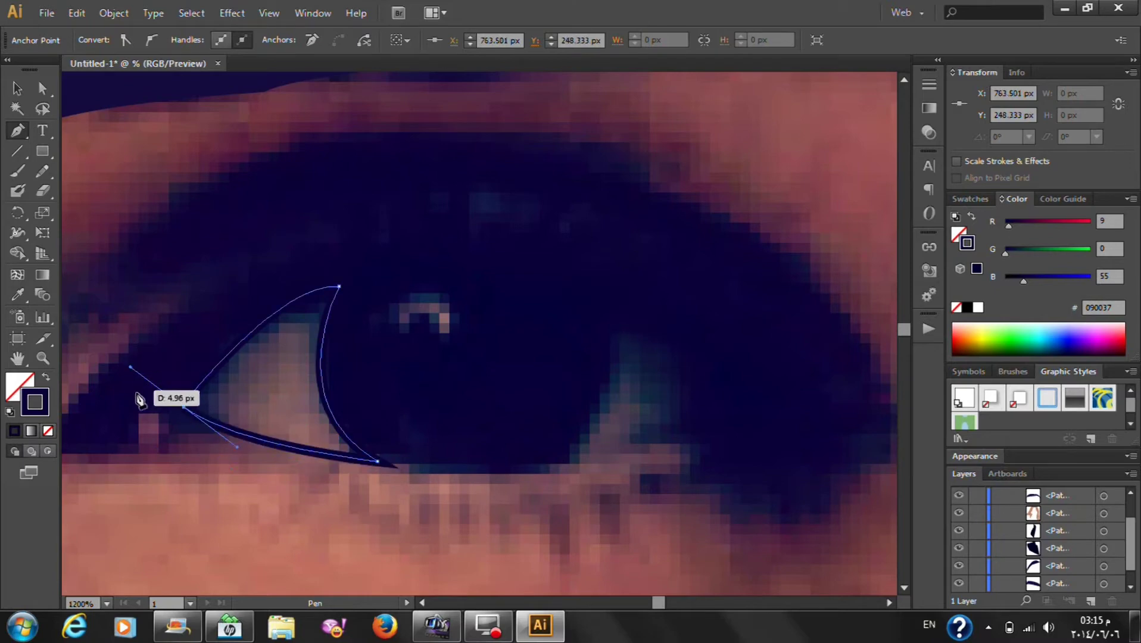
Fill the crescent with light grey D8D8D8 and no stroke
{"action": "left_click", "coordinate": [17, 294]}
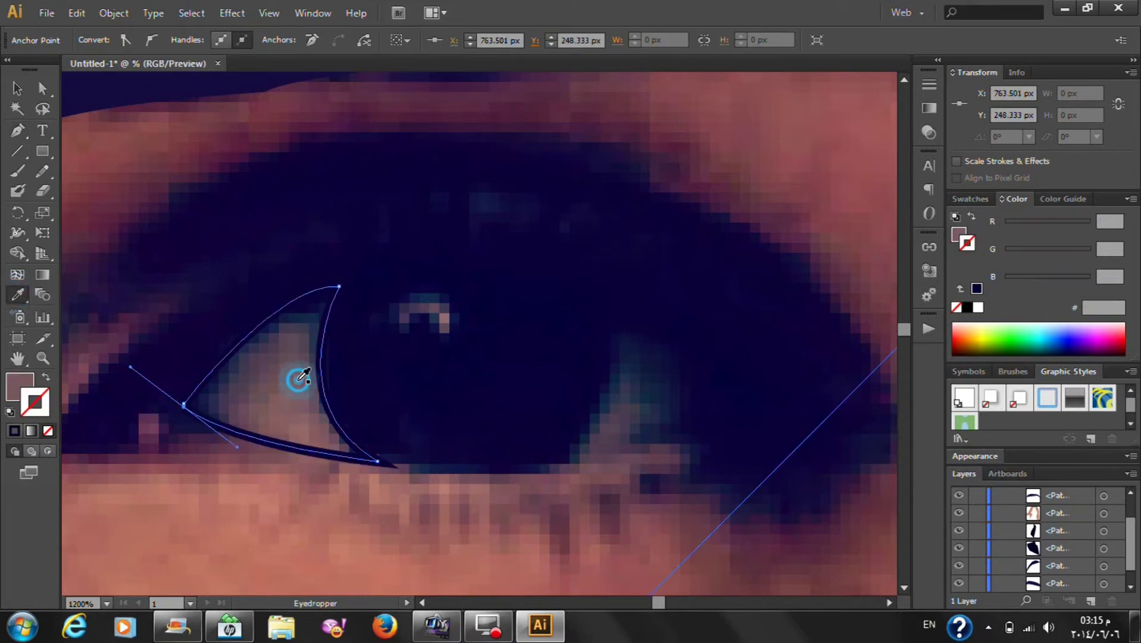
{"action": "left_click", "coordinate": [308, 400]}
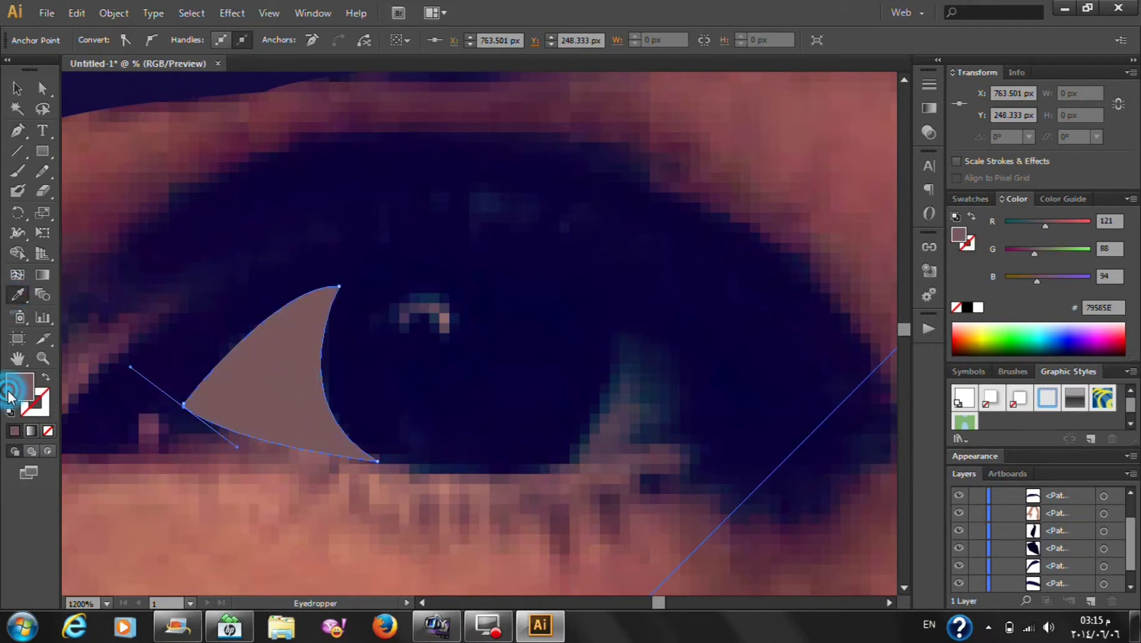
{"action": "double_click", "coordinate": [18, 386]}
{"action": "left_click", "coordinate": [317, 269]}
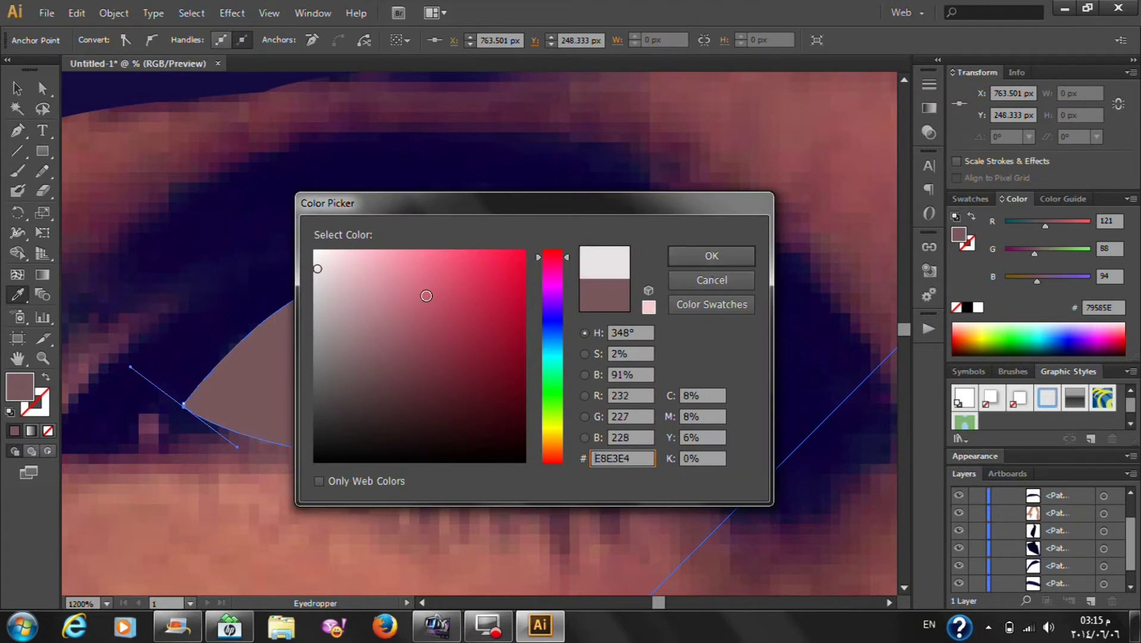
{"action": "left_click", "coordinate": [316, 272]}
{"action": "left_click", "coordinate": [315, 275]}
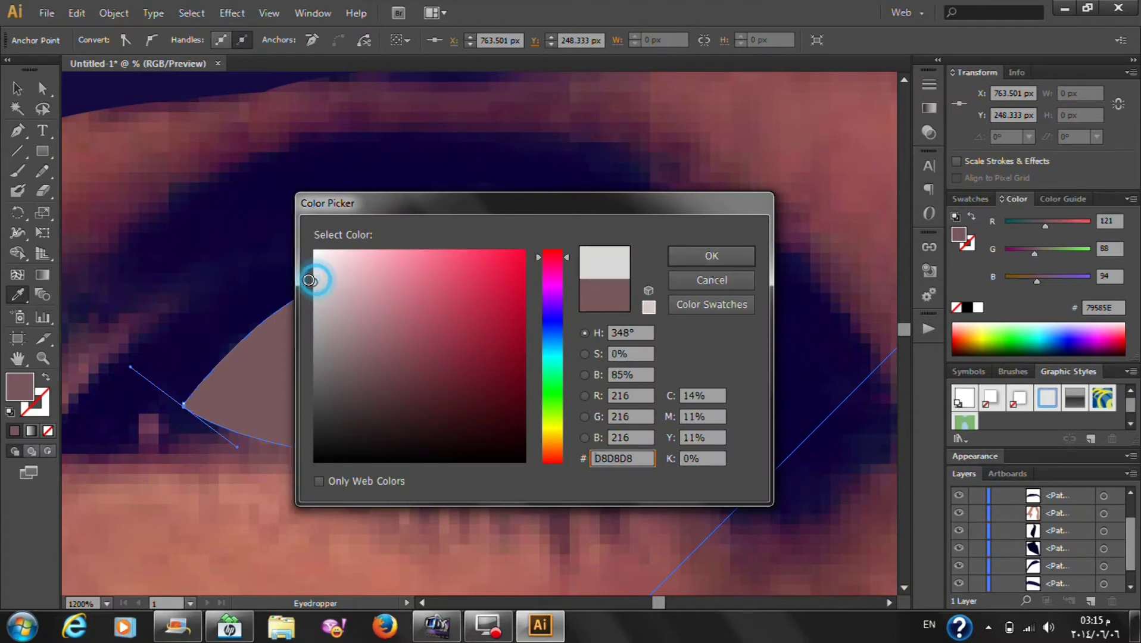
{"action": "left_click", "coordinate": [711, 255]}
Nudge the grey eye-white shape slightly right
{"action": "left_click", "coordinate": [13, 90]}
{"action": "left_click_drag", "start_coordinate": [264, 378], "coordinate": [270, 376]}
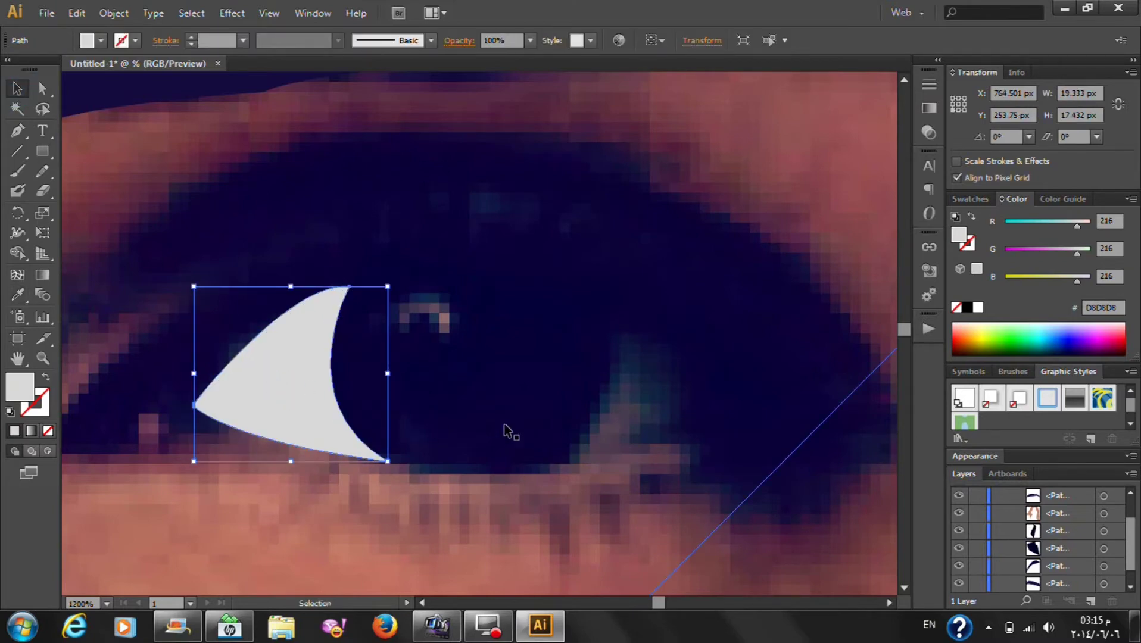
{"action": "left_click", "coordinate": [598, 427]}
{"action": "left_click", "coordinate": [17, 130]}
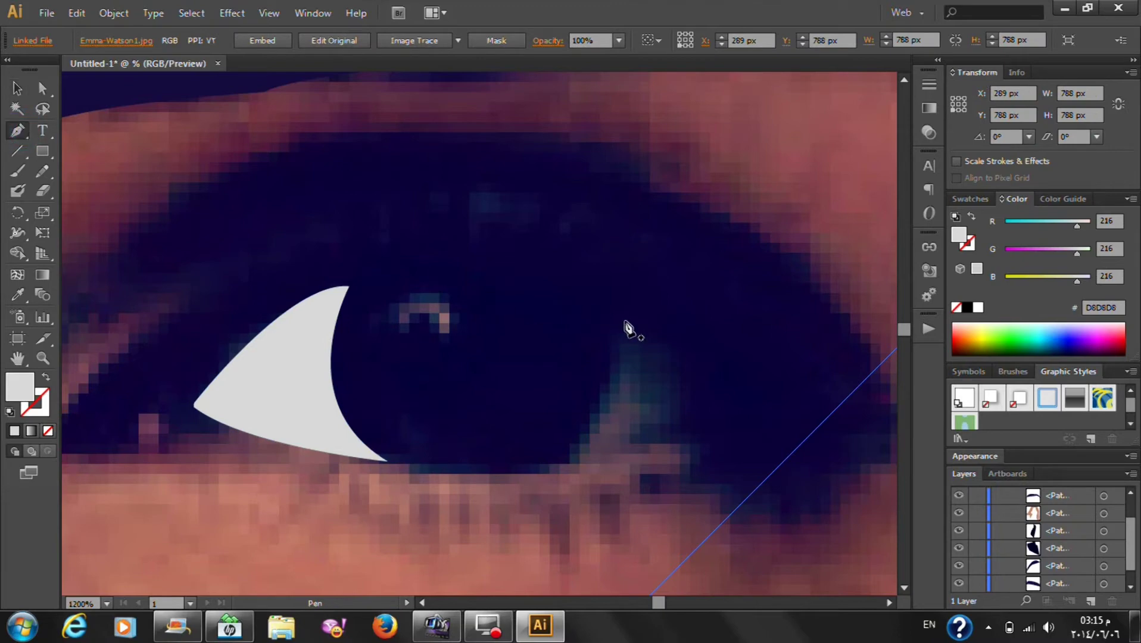
Draw and close a path around the eye white right of the iris
{"action": "left_click", "coordinate": [618, 319]}
{"action": "mouse_move", "coordinate": [569, 463]}
{"action": "left_mouse_down"}
{"action": "mouse_move", "coordinate": [528, 462]}
{"action": "mouse_move", "coordinate": [525, 498]}
{"action": "left_mouse_up"}
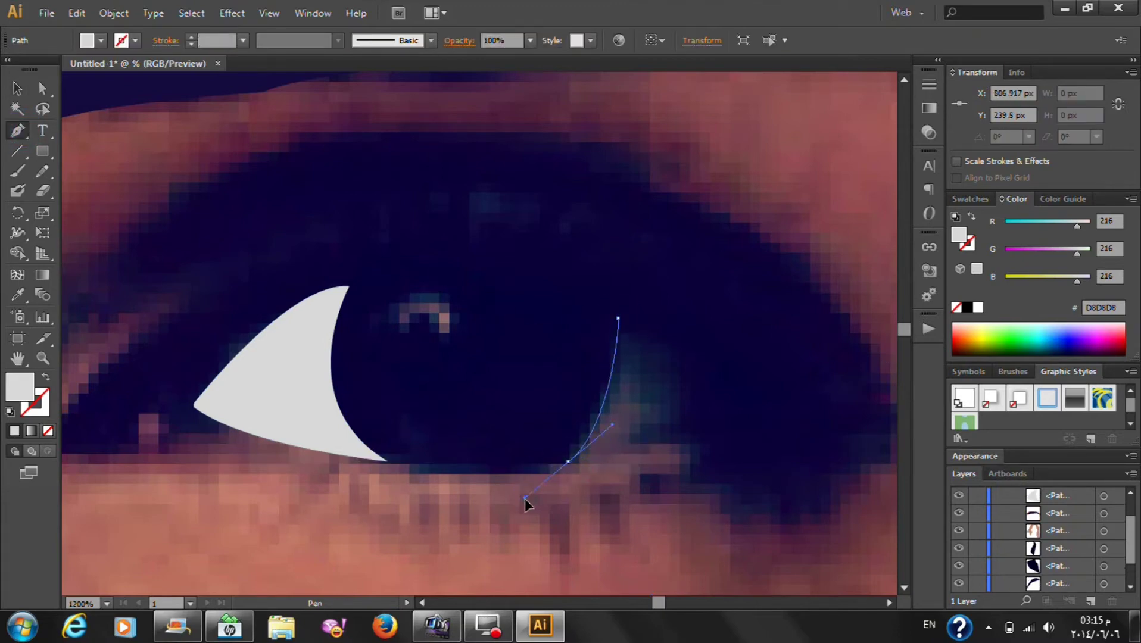
{"action": "left_click", "coordinate": [569, 462]}
{"action": "left_click", "coordinate": [48, 431]}
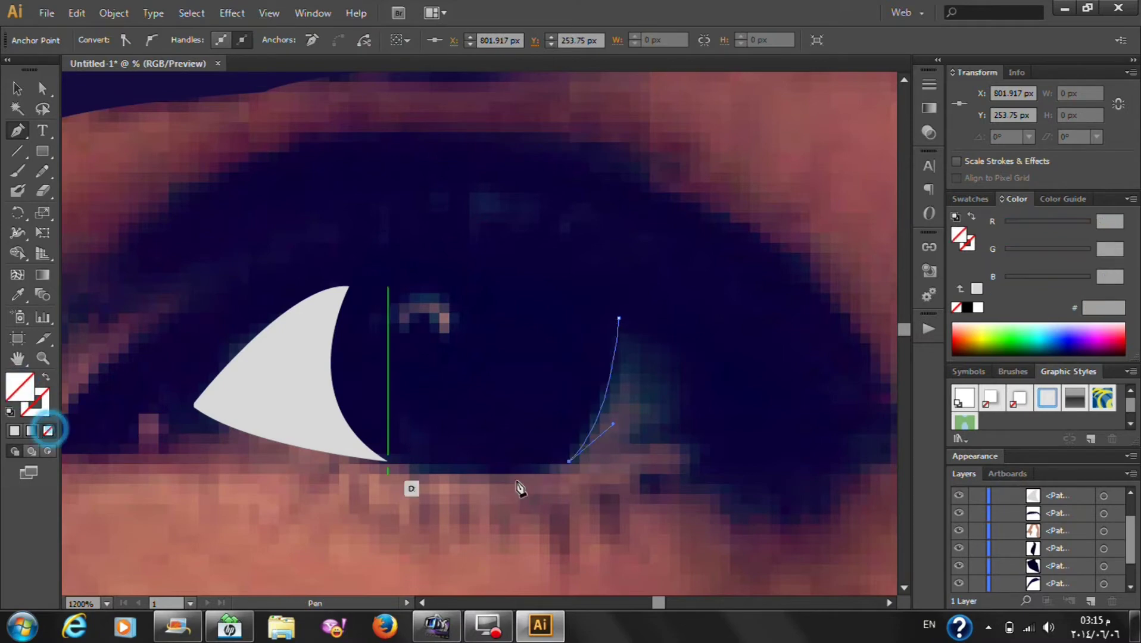
{"action": "left_click_drag", "start_coordinate": [802, 413], "coordinate": [831, 405]}
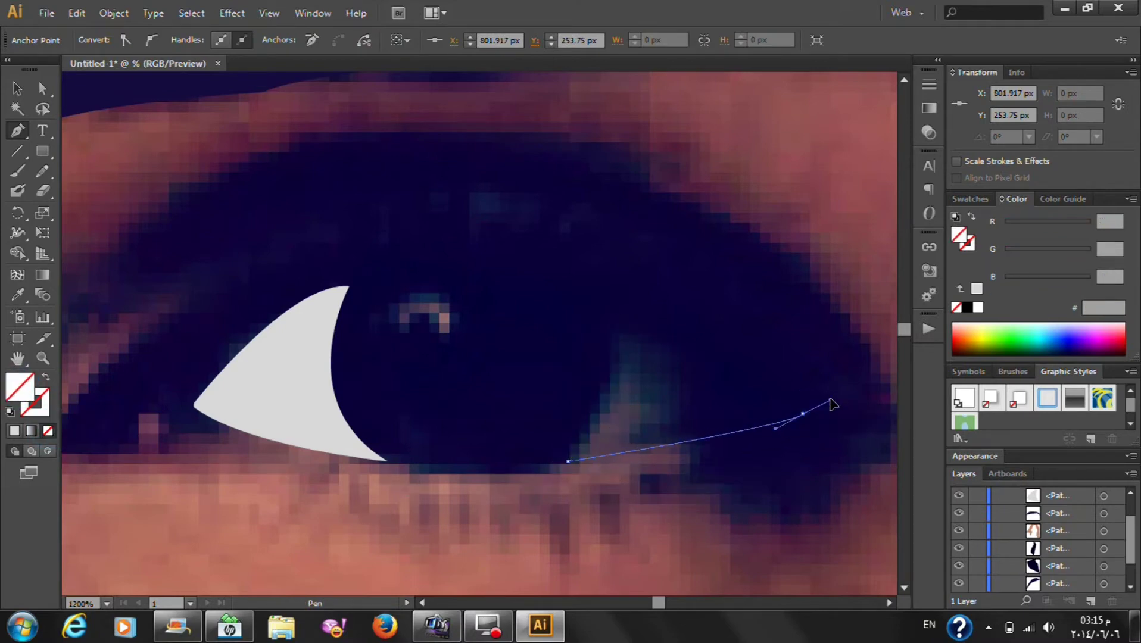
{"action": "left_click", "coordinate": [802, 414]}
{"action": "left_click", "coordinate": [619, 320]}
{"action": "left_click_drag", "start_coordinate": [620, 320], "coordinate": [535, 317]}
{"action": "key", "text": "ctrl+j"}
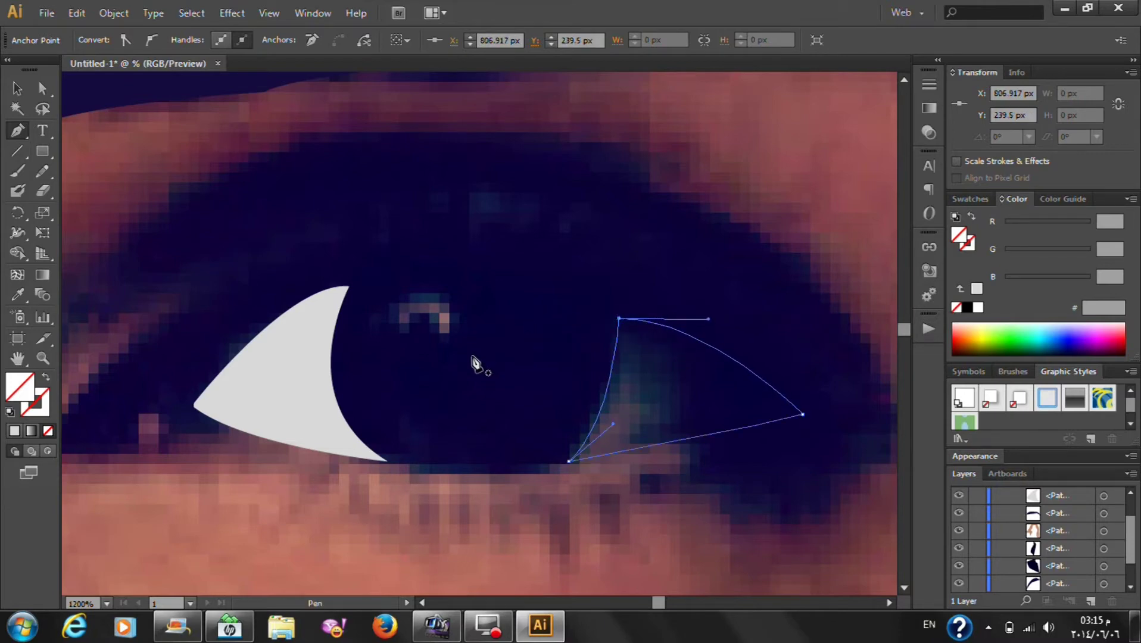
Fill the right eye-white shape with the left shape's light grey
{"action": "left_click", "coordinate": [17, 294]}
{"action": "left_click", "coordinate": [280, 365]}
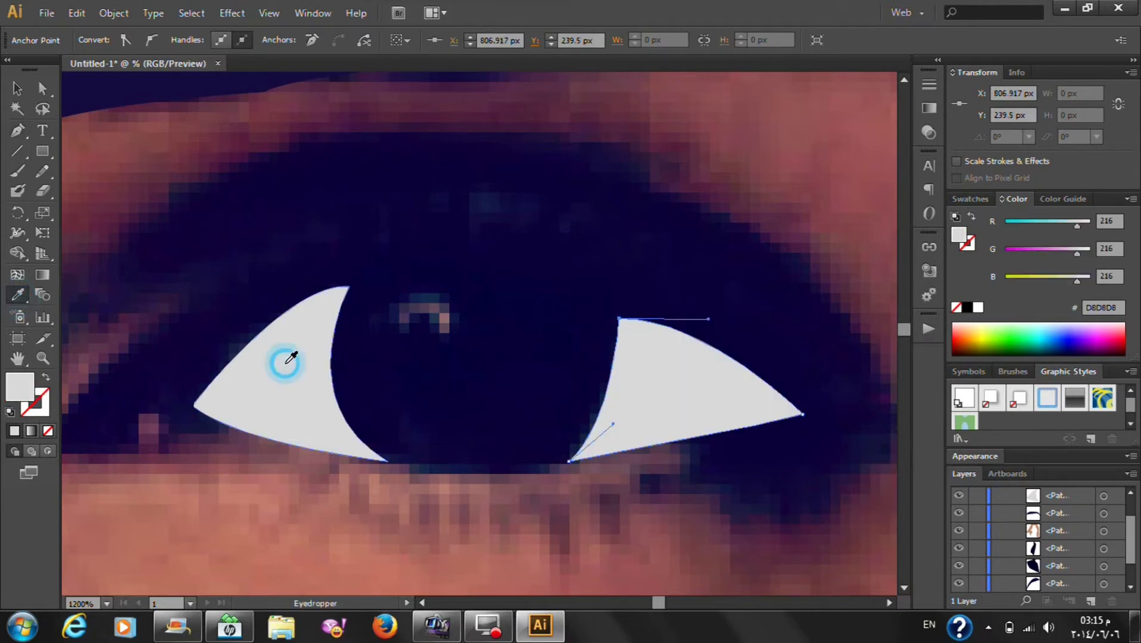
{"action": "left_click", "coordinate": [17, 88]}
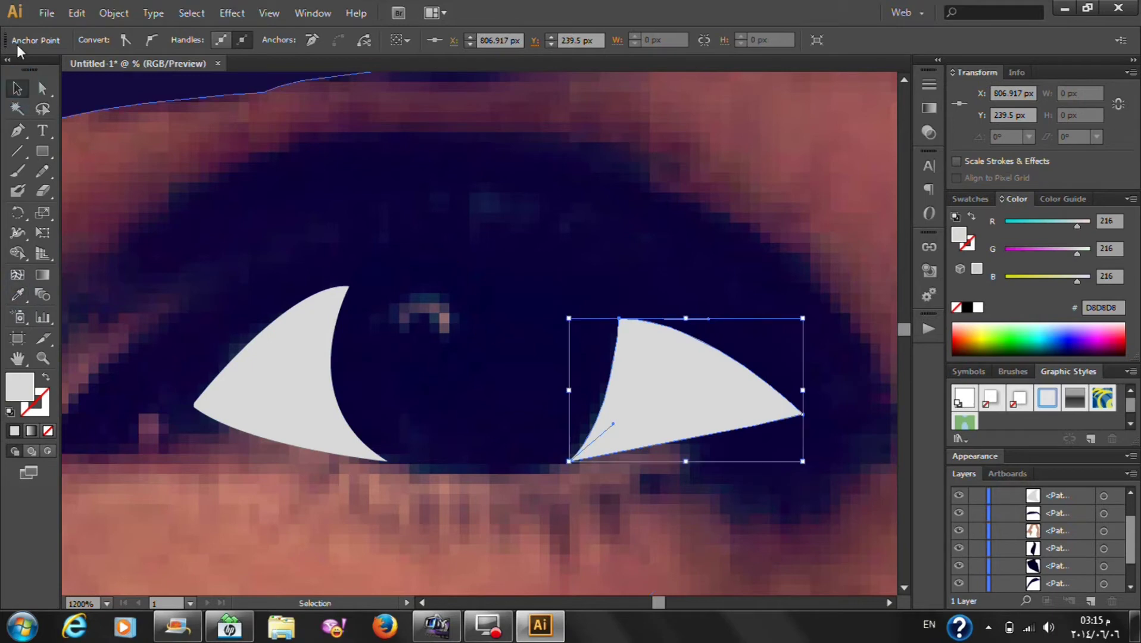
{"action": "left_click", "coordinate": [42, 88]}
Raise the top anchor slightly and reshape the lower edge to hug the iris
{"action": "left_click", "coordinate": [641, 320]}
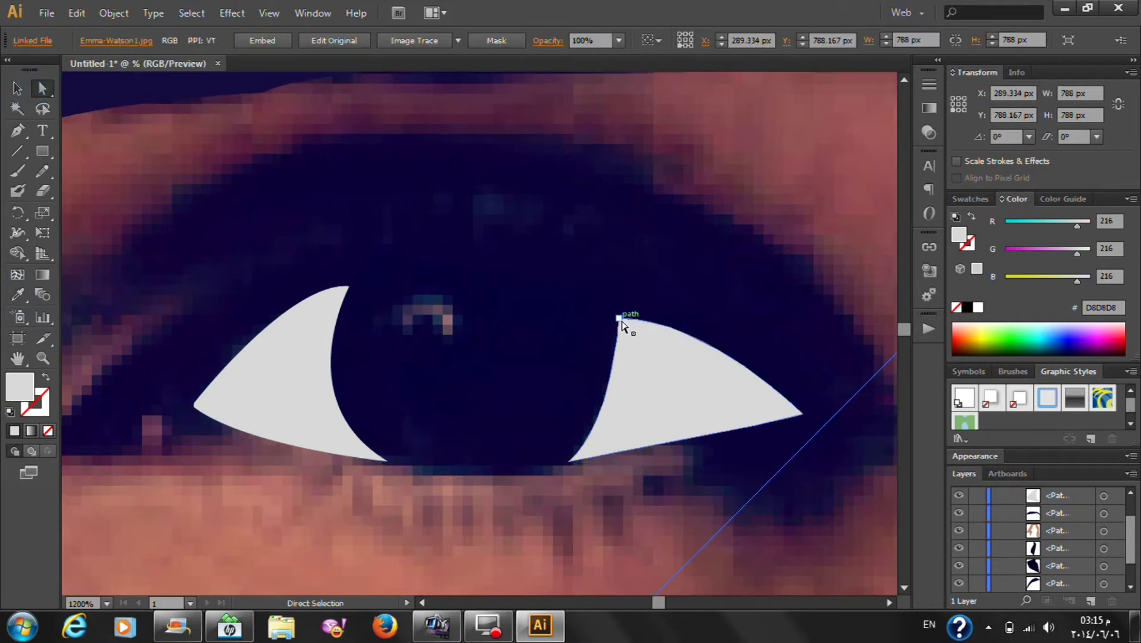
{"action": "left_click", "coordinate": [619, 319]}
{"action": "left_click_drag", "start_coordinate": [619, 318], "coordinate": [618, 306]}
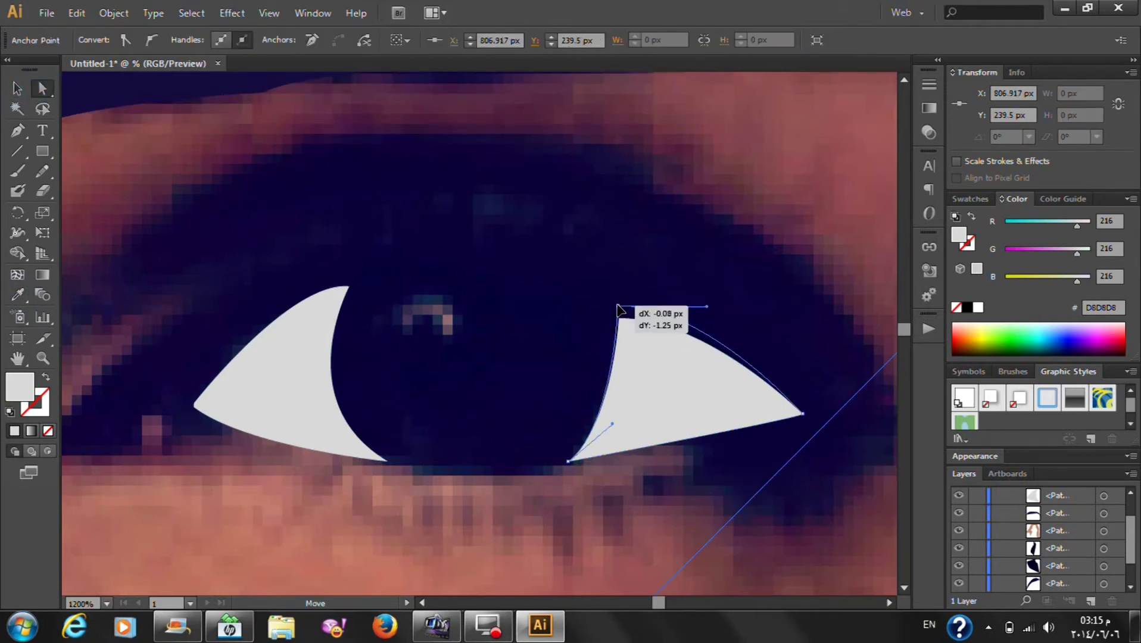
{"action": "left_click", "coordinate": [803, 415]}
{"action": "left_click_drag", "start_coordinate": [774, 424], "coordinate": [750, 438]}
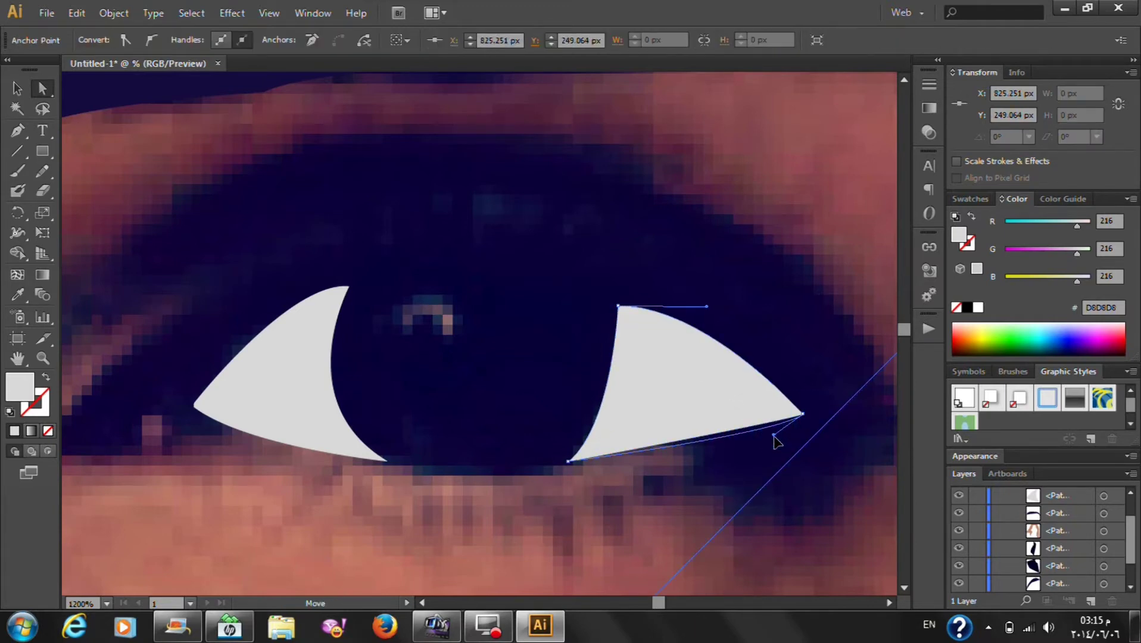
{"action": "left_click", "coordinate": [455, 224]}
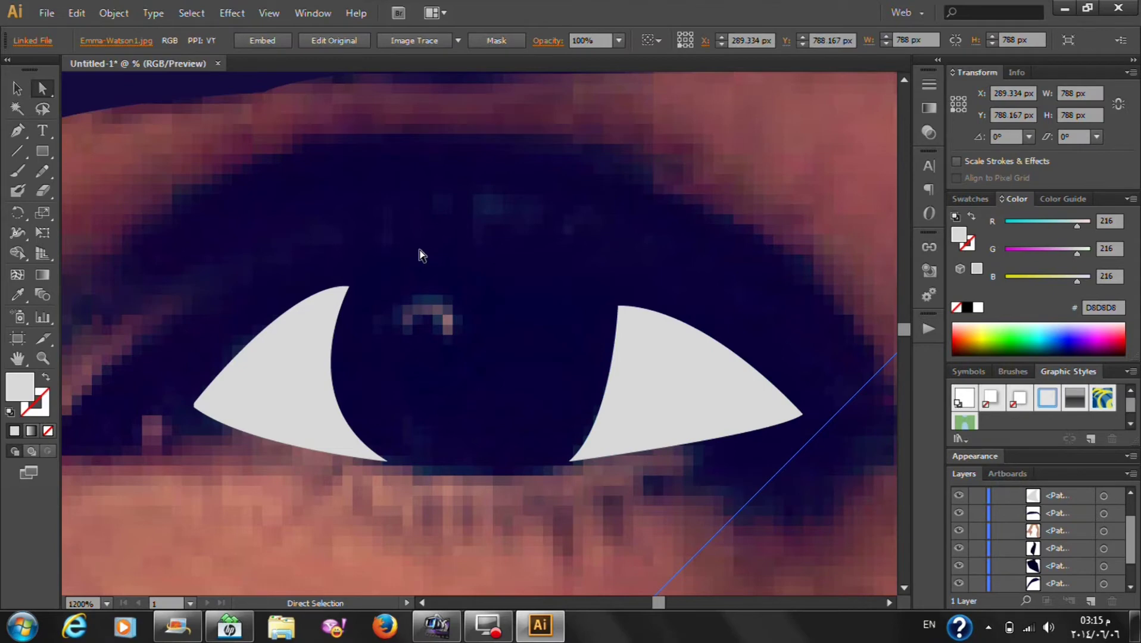
Start a path over the iris, then undo an accidental move of the photo
{"action": "left_click", "coordinate": [16, 131]}
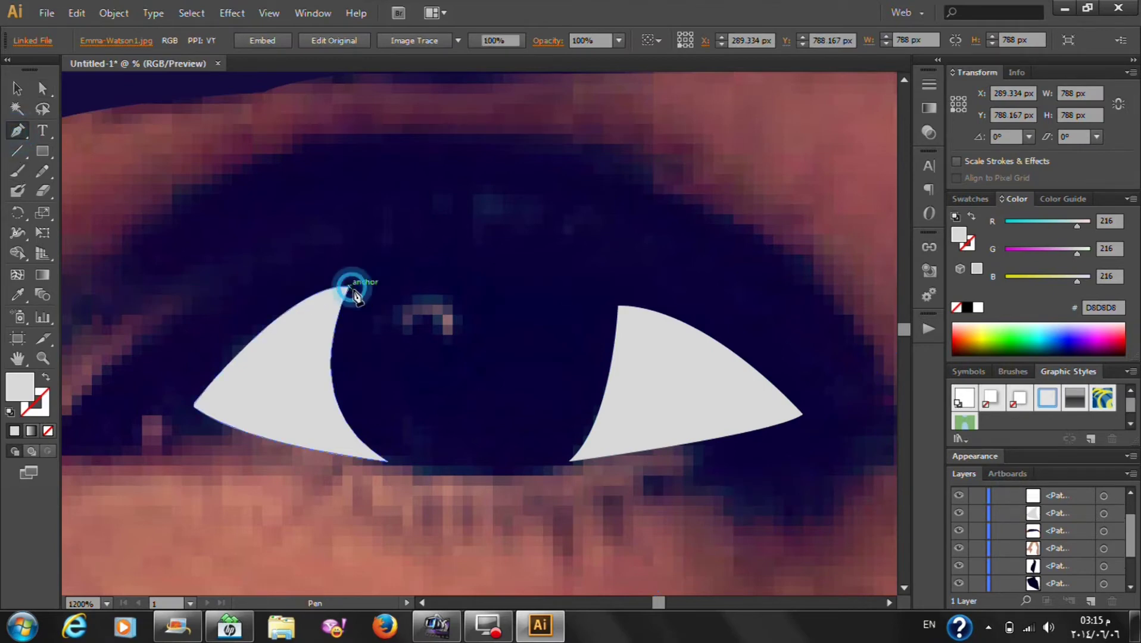
{"action": "left_click", "coordinate": [350, 287]}
{"action": "left_click_drag", "start_coordinate": [618, 306], "coordinate": [749, 427]}
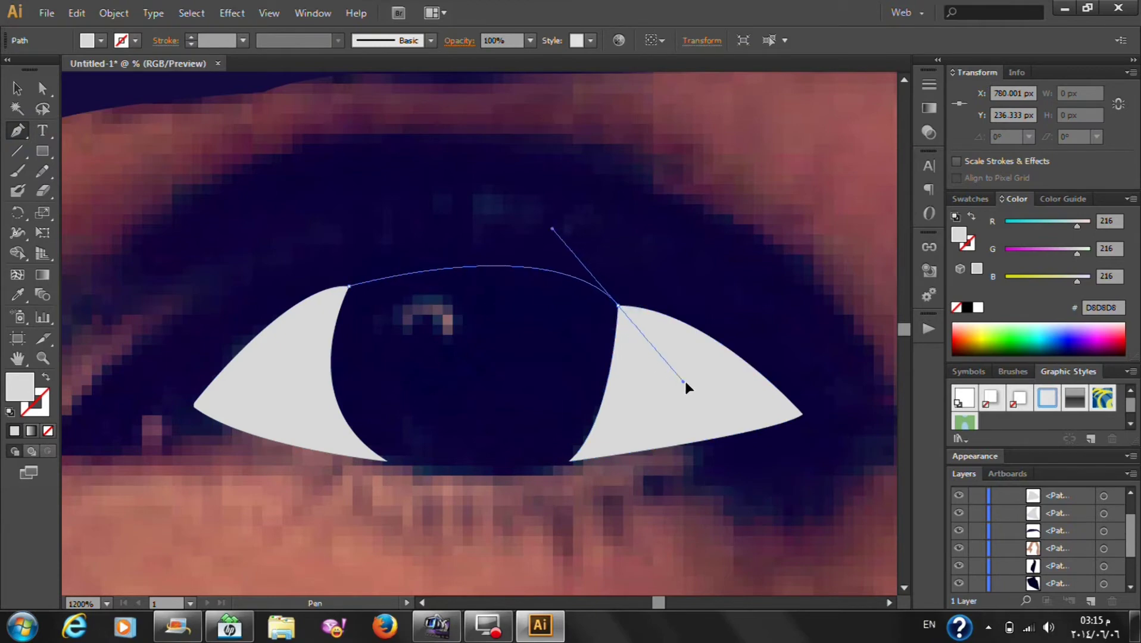
{"action": "left_click_drag", "start_coordinate": [570, 460], "coordinate": [540, 485]}
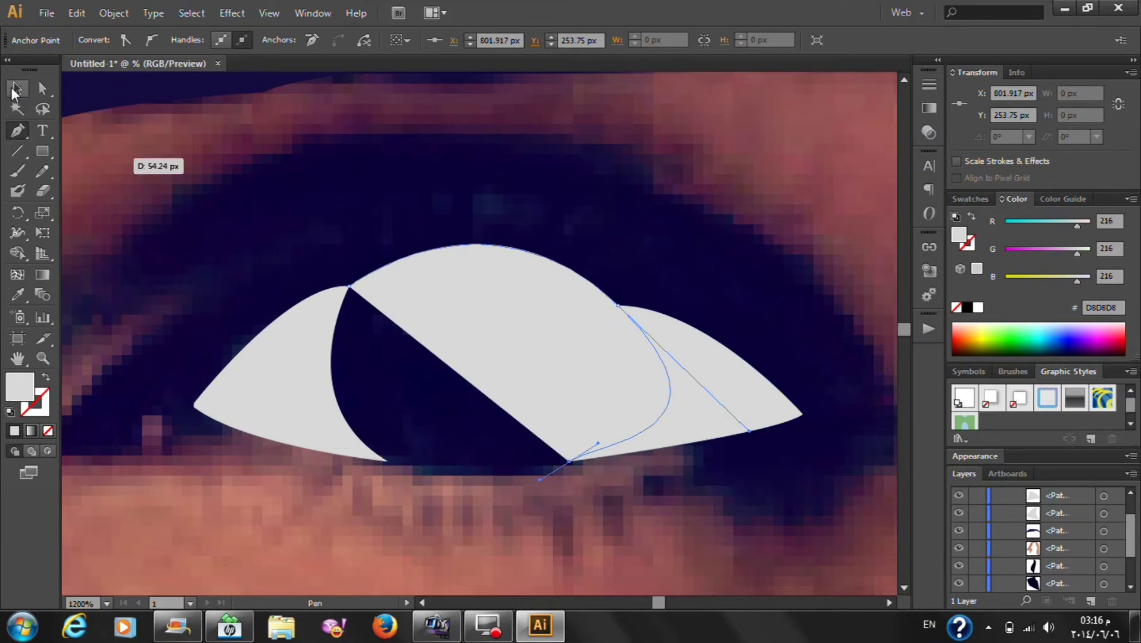
{"action": "left_click", "coordinate": [16, 90]}
{"action": "left_click_drag", "start_coordinate": [288, 221], "coordinate": [746, 492]}
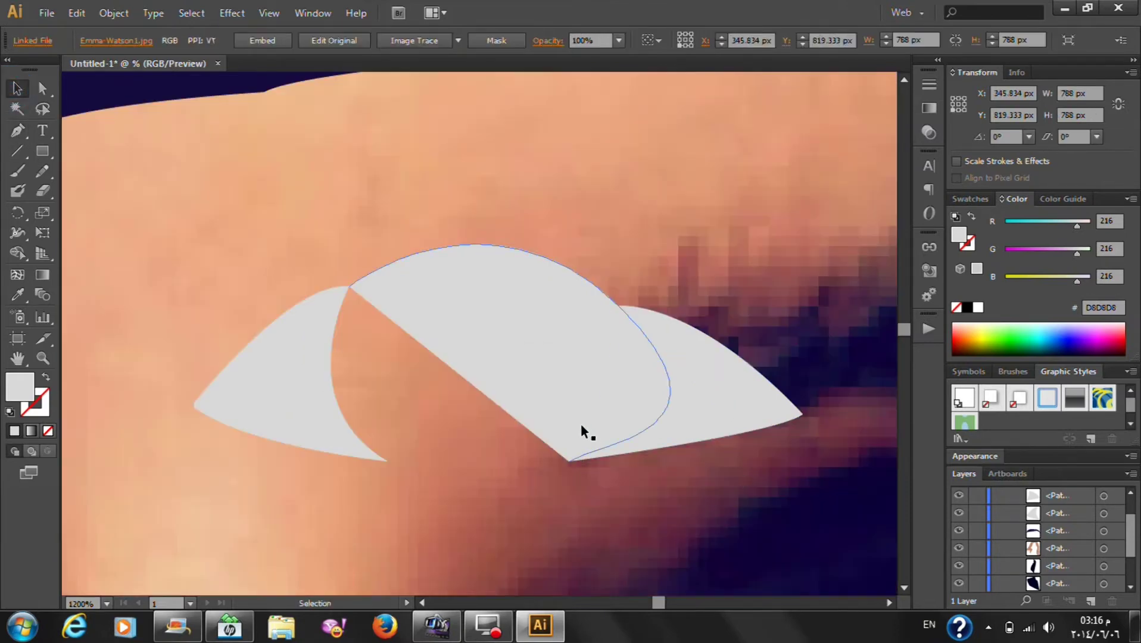
{"action": "key", "text": "ctrl+z"}
Delete the middle white shape and both eye-white pieces
{"action": "left_click", "coordinate": [446, 327]}
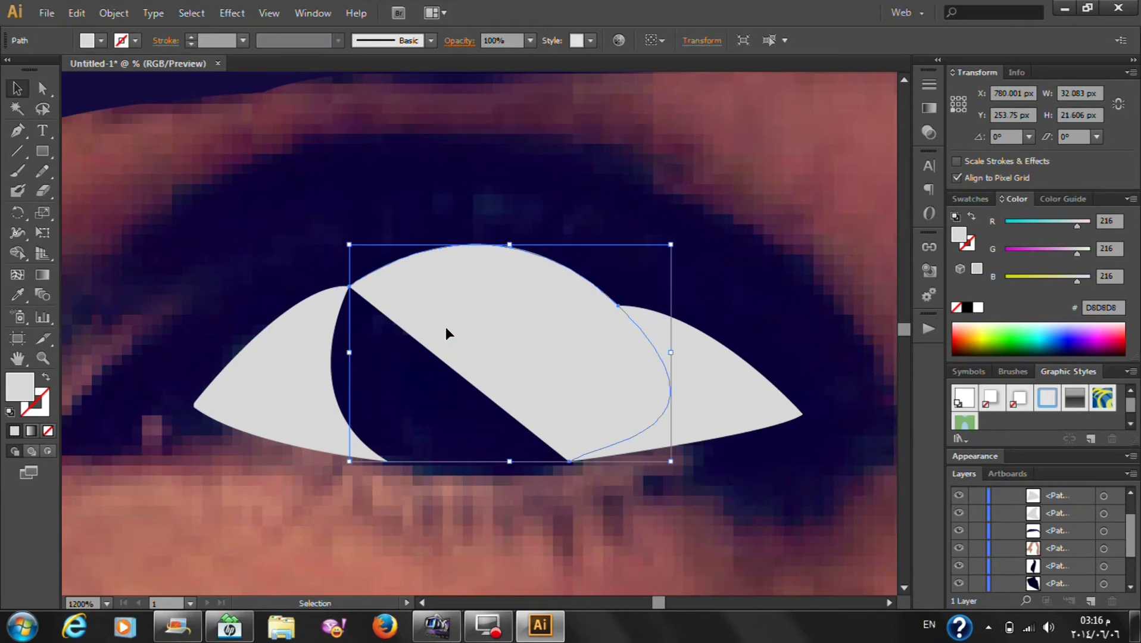
{"action": "key", "text": "Delete"}
{"action": "left_click", "coordinate": [640, 395]}
{"action": "key", "text": "Delete"}
{"action": "left_click", "coordinate": [275, 361]}
{"action": "key", "text": "Delete"}
Draw a light-grey ellipse over the eye and sharpen its side points into an almond
{"action": "left_click", "coordinate": [43, 153]}
{"action": "left_click_drag", "start_coordinate": [50, 160], "coordinate": [113, 188]}
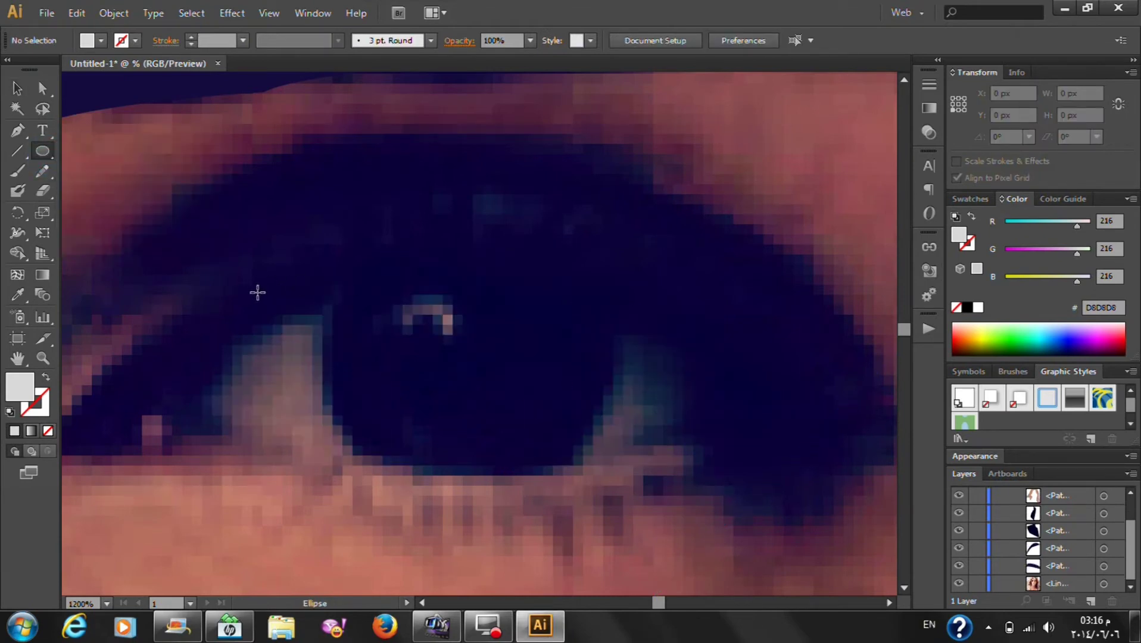
{"action": "mouse_move", "coordinate": [256, 256]}
{"action": "left_mouse_down"}
{"action": "mouse_move", "coordinate": [820, 493]}
{"action": "mouse_move", "coordinate": [803, 494]}
{"action": "left_mouse_up"}
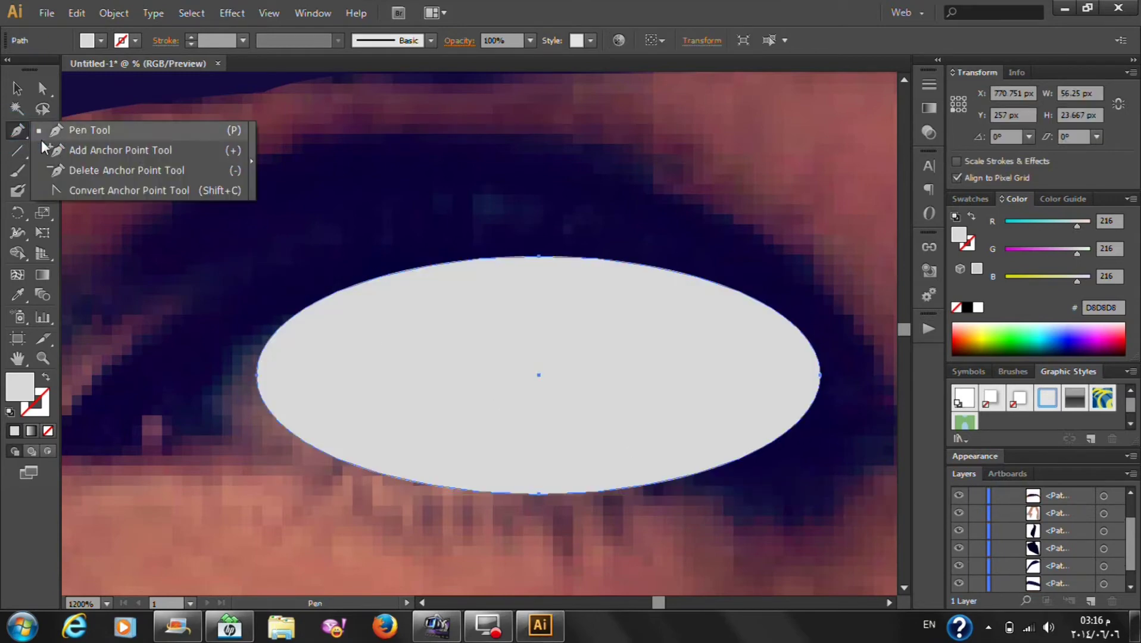
{"action": "left_click_drag", "start_coordinate": [17, 130], "coordinate": [89, 188]}
{"action": "left_click", "coordinate": [257, 376]}
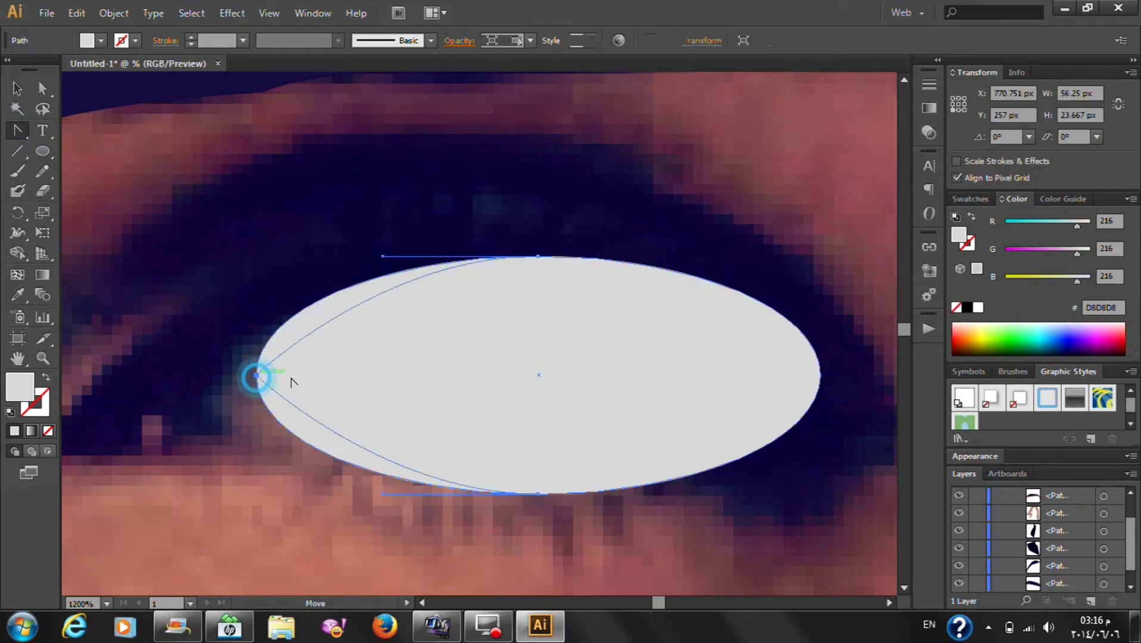
{"action": "left_click", "coordinate": [820, 375]}
Move the almond eye shape left and down over the eye
{"action": "left_click", "coordinate": [13, 89]}
{"action": "left_click", "coordinate": [504, 209]}
{"action": "mouse_move", "coordinate": [597, 375]}
{"action": "left_mouse_down"}
{"action": "mouse_move", "coordinate": [518, 386]}
{"action": "mouse_move", "coordinate": [550, 398]}
{"action": "left_mouse_up"}
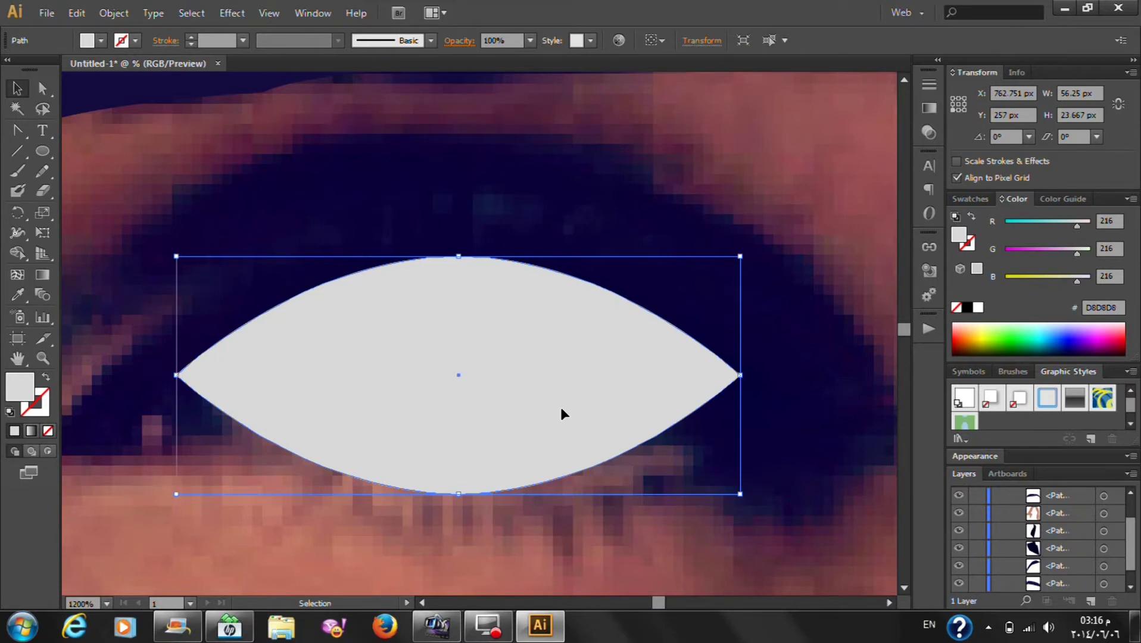
{"action": "mouse_move", "coordinate": [550, 410]}
{"action": "left_mouse_down"}
{"action": "mouse_move", "coordinate": [521, 517]}
{"action": "mouse_move", "coordinate": [502, 364]}
{"action": "mouse_move", "coordinate": [504, 388]}
{"action": "left_mouse_up"}
{"action": "left_click", "coordinate": [297, 197]}
Draw a dark navy #0B003A circle iris and centre it on the eye
{"action": "left_click", "coordinate": [42, 151]}
{"action": "left_click_drag", "start_coordinate": [407, 286], "coordinate": [622, 416]}
{"action": "left_click", "coordinate": [17, 88]}
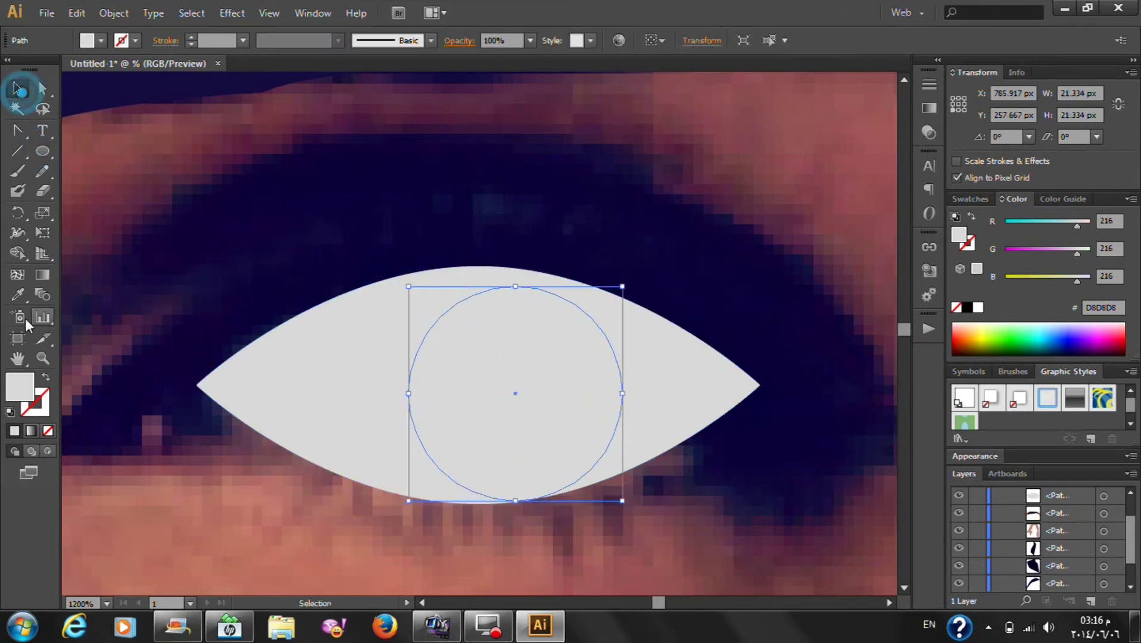
{"action": "left_click", "coordinate": [17, 294]}
{"action": "left_click", "coordinate": [305, 200]}
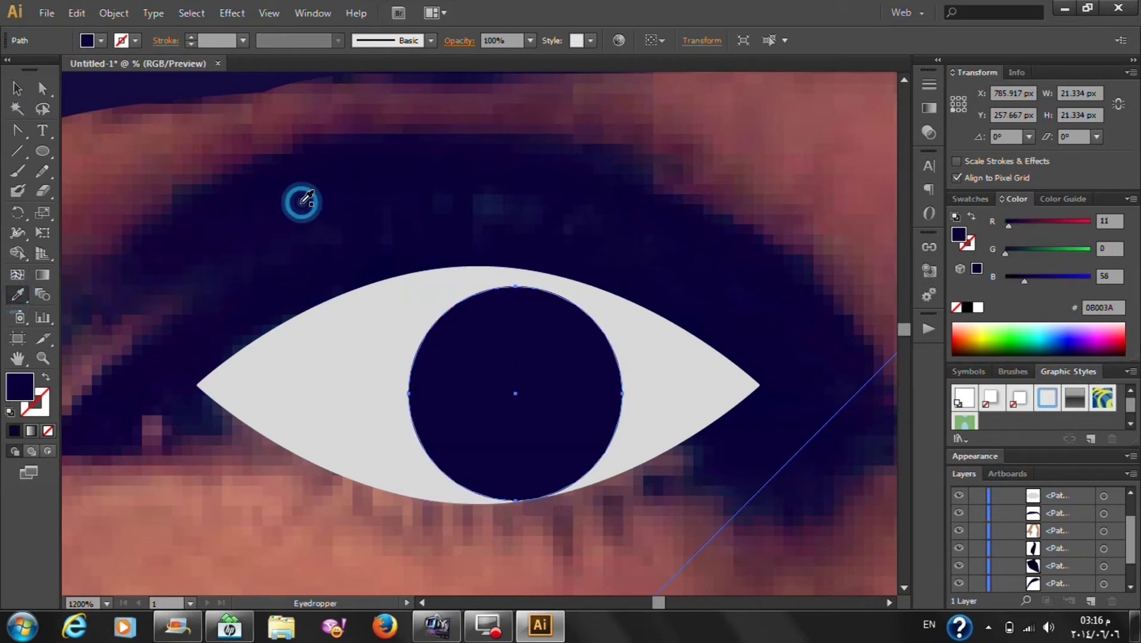
{"action": "left_click", "coordinate": [16, 88]}
{"action": "left_click", "coordinate": [420, 173]}
{"action": "left_click_drag", "start_coordinate": [557, 450], "coordinate": [515, 442]}
Zoom out to the whole artboard and hide the reference photo
{"action": "left_click", "coordinate": [628, 261]}
{"action": "key", "text": "ctrl+minus"}
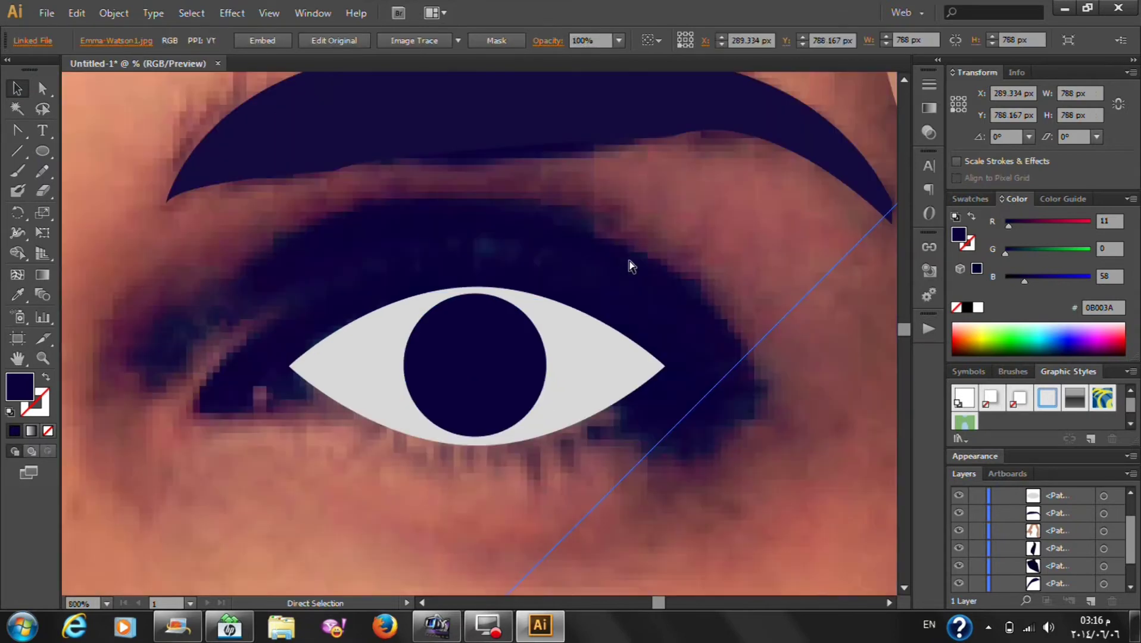
{"action": "key", "text": "ctrl+0"}
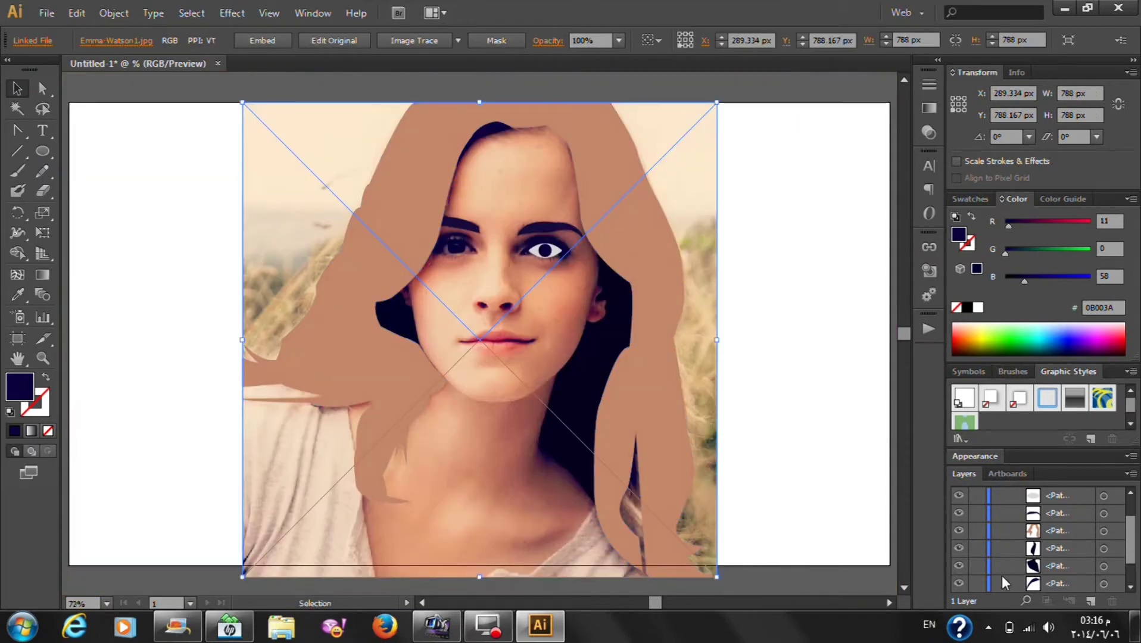
{"action": "left_click", "coordinate": [959, 584]}
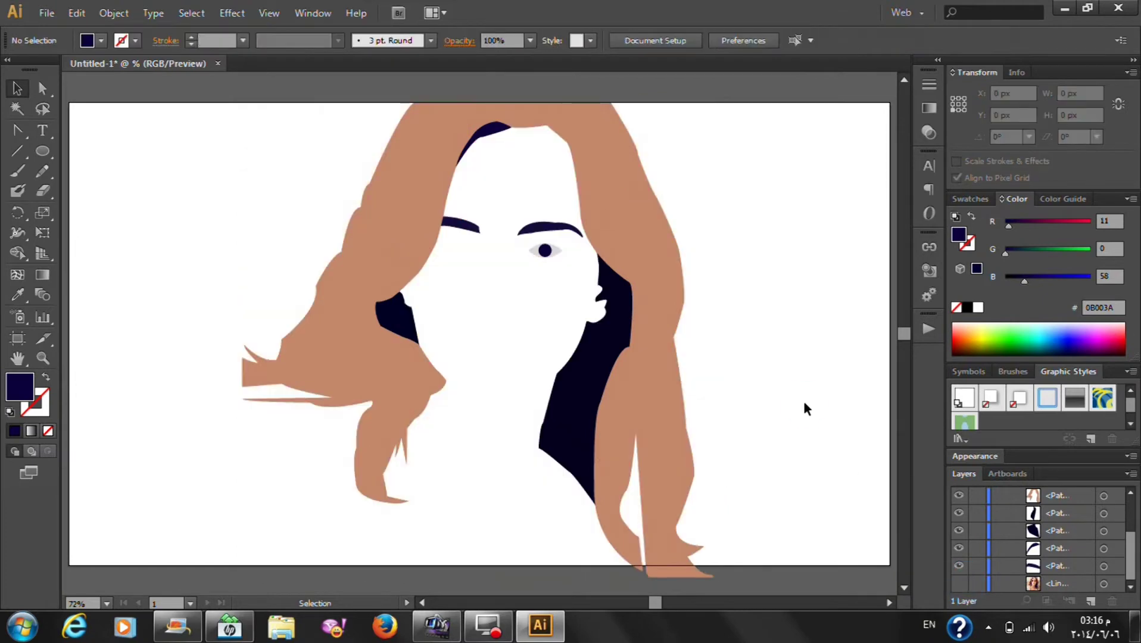
Enlarge the eye group to about 1.5 times its size
{"action": "scroll", "coordinate": [557, 228], "scroll_direction": "up", "scroll_amount": 3}
{"action": "scroll", "coordinate": [557, 228], "scroll_direction": "up", "scroll_amount": 2}
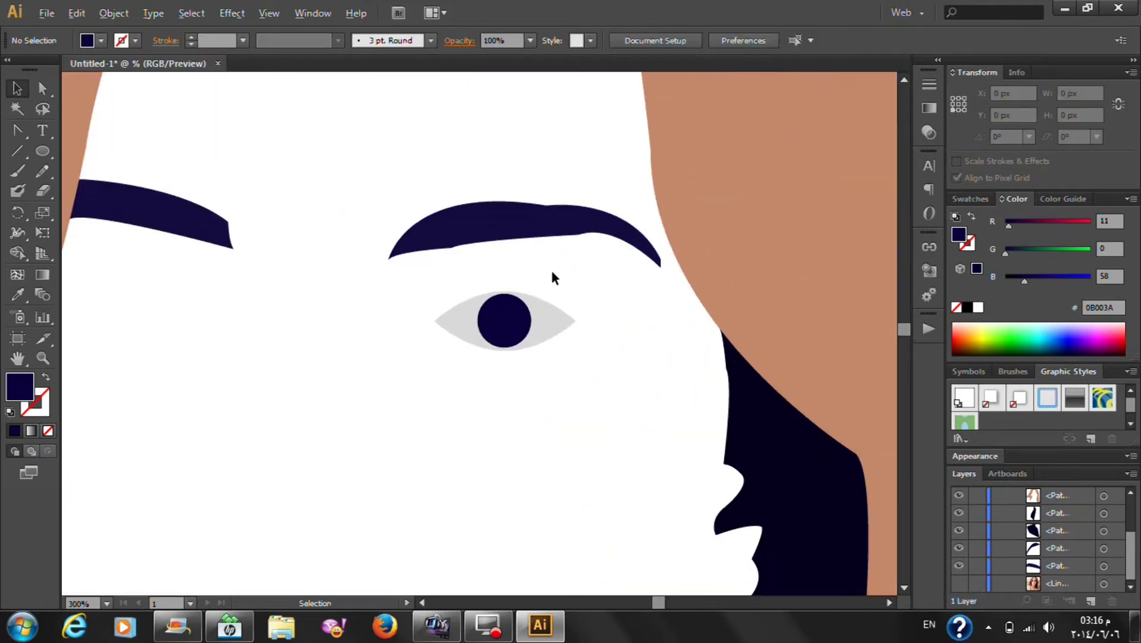
{"action": "left_click_drag", "start_coordinate": [442, 283], "coordinate": [591, 343]}
{"action": "left_click_drag", "start_coordinate": [576, 290], "coordinate": [655, 267]}
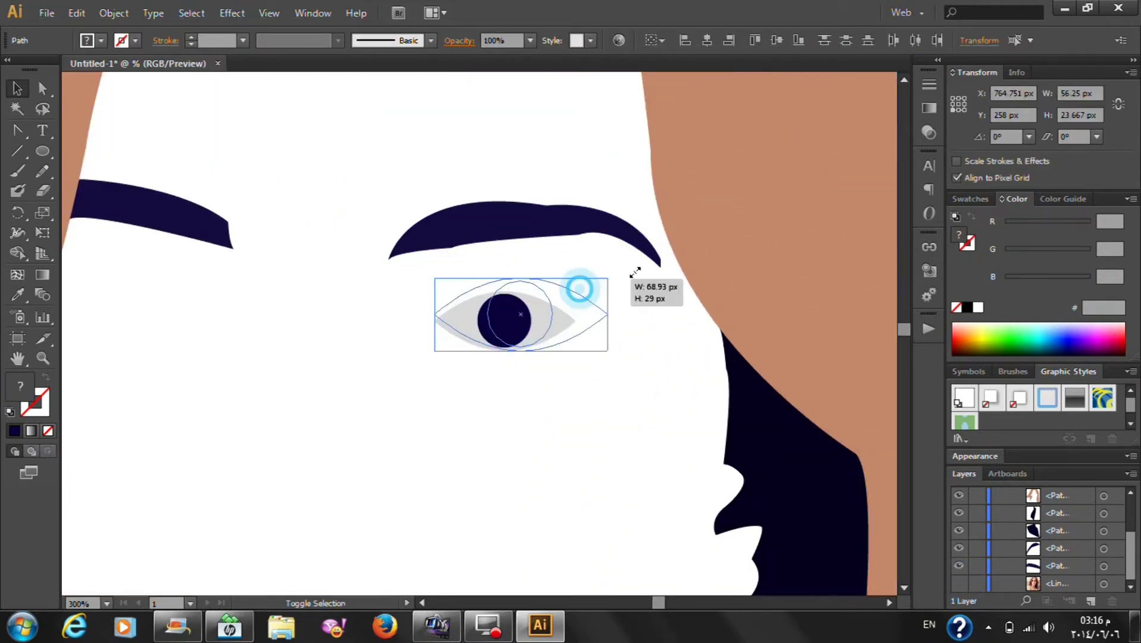
{"action": "left_click", "coordinate": [583, 417]}
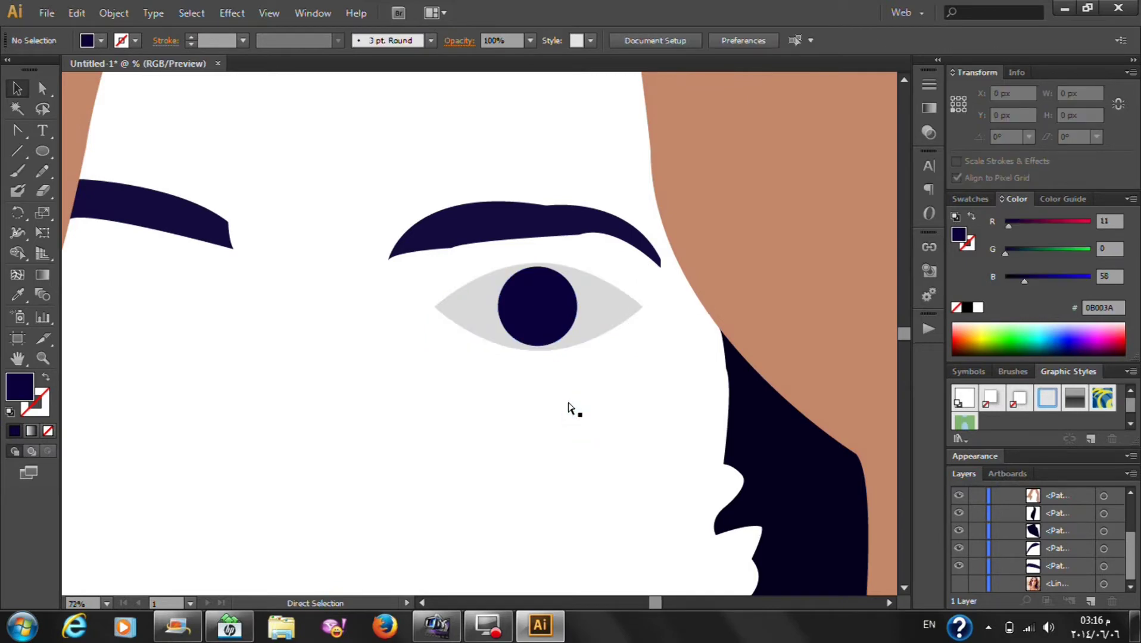
Select and delete the whole almond eye and iris
{"action": "key", "text": "ctrl+0"}
{"action": "left_click", "coordinate": [782, 257]}
{"action": "left_click_drag", "start_coordinate": [539, 265], "coordinate": [563, 248]}
{"action": "key", "text": "Delete"}
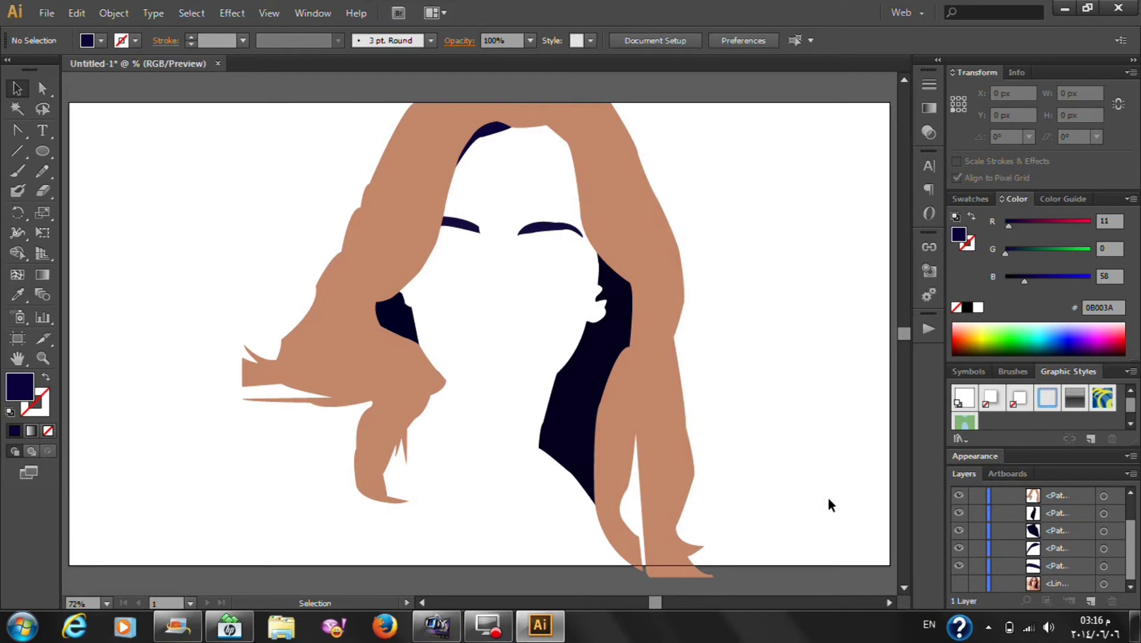
Show the face photo again and zoom in on the eye area
{"action": "left_click", "coordinate": [960, 581]}
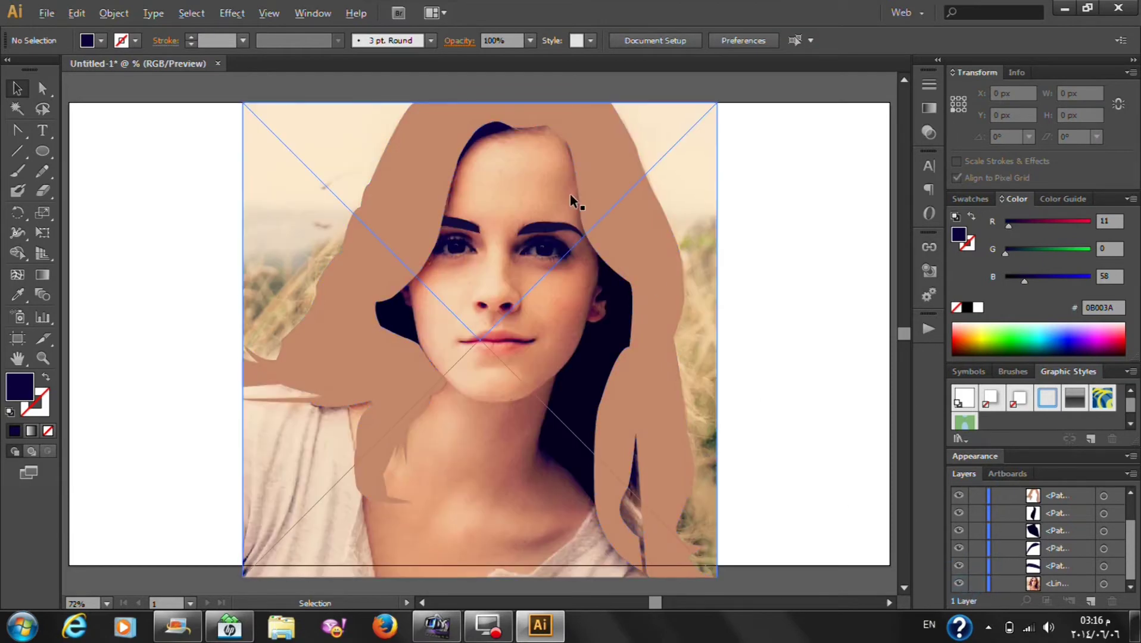
{"action": "scroll", "coordinate": [570, 193], "scroll_direction": "up", "scroll_amount": 5}
{"action": "scroll", "coordinate": [513, 286], "scroll_direction": "up", "scroll_amount": 2}
{"action": "scroll", "coordinate": [394, 456], "scroll_direction": "down", "scroll_amount": 2}
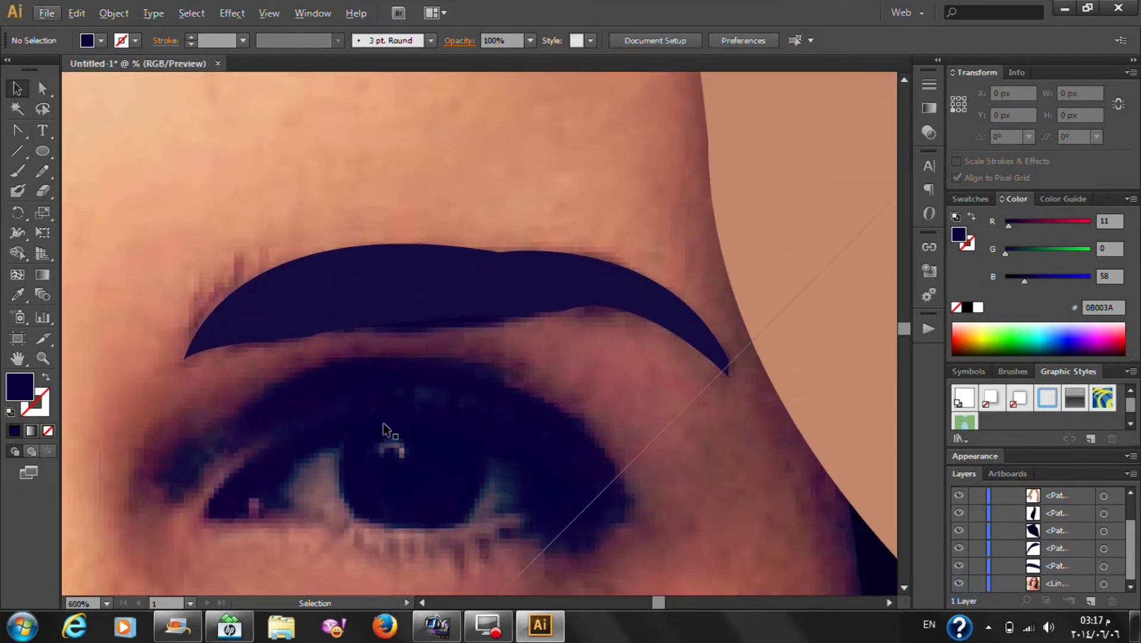
Trace the iris outline from its left edge over the top and down around the bottom
{"action": "scroll", "coordinate": [336, 468], "scroll_direction": "up", "scroll_amount": 2}
{"action": "left_click_drag", "start_coordinate": [20, 134], "coordinate": [43, 130]}
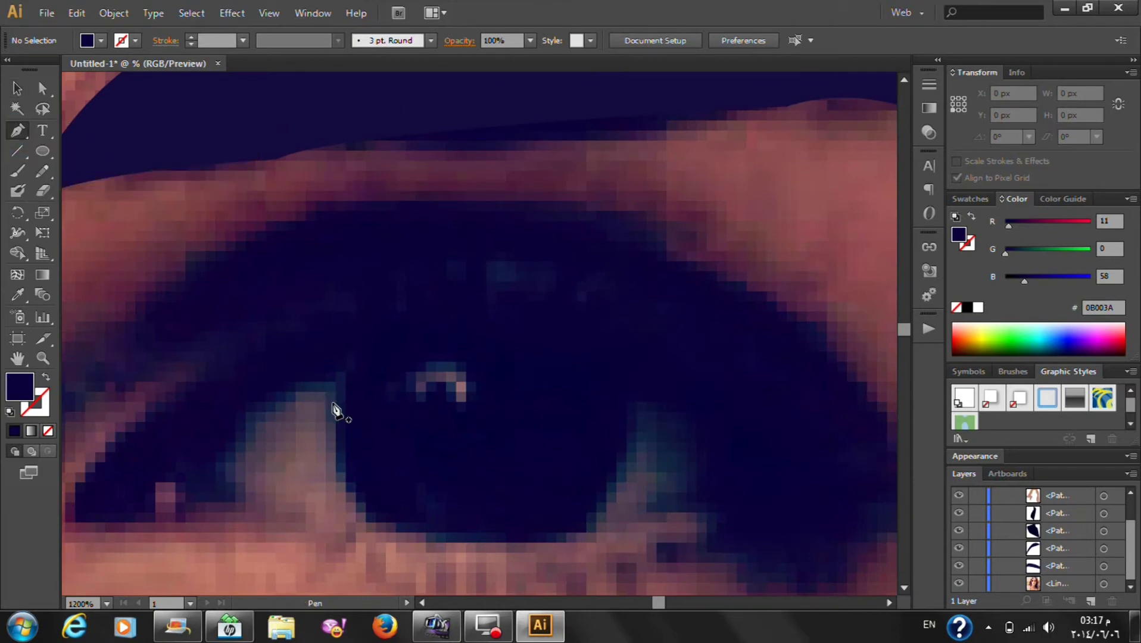
{"action": "left_click", "coordinate": [336, 409]}
{"action": "mouse_move", "coordinate": [623, 375]}
{"action": "left_mouse_down"}
{"action": "mouse_move", "coordinate": [640, 398]}
{"action": "mouse_move", "coordinate": [872, 534]}
{"action": "left_mouse_up"}
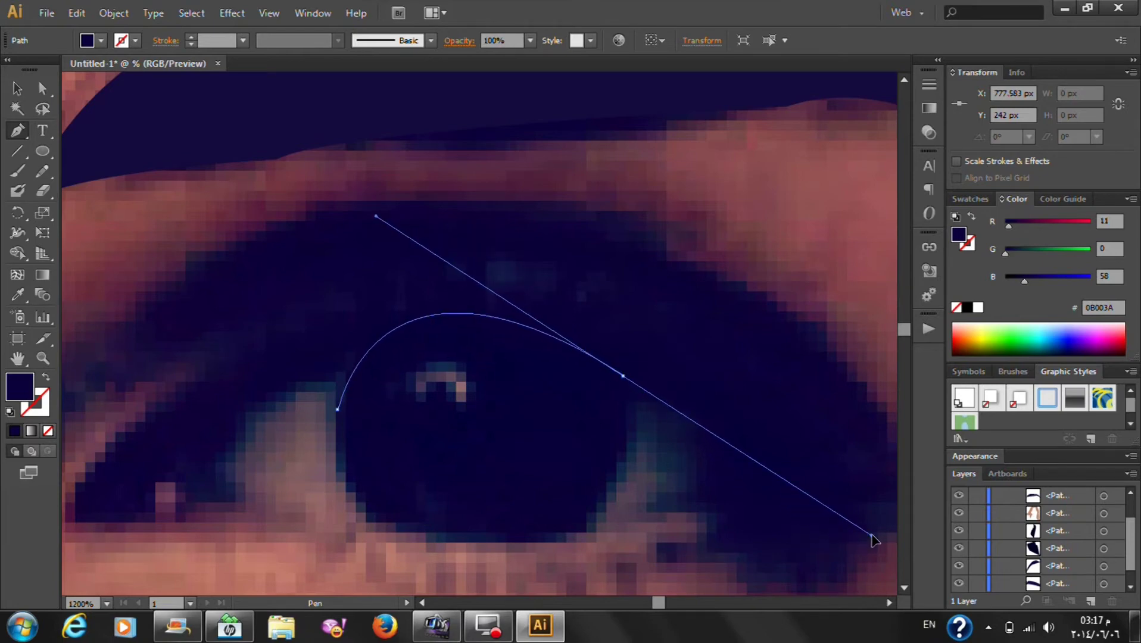
{"action": "left_click", "coordinate": [624, 376]}
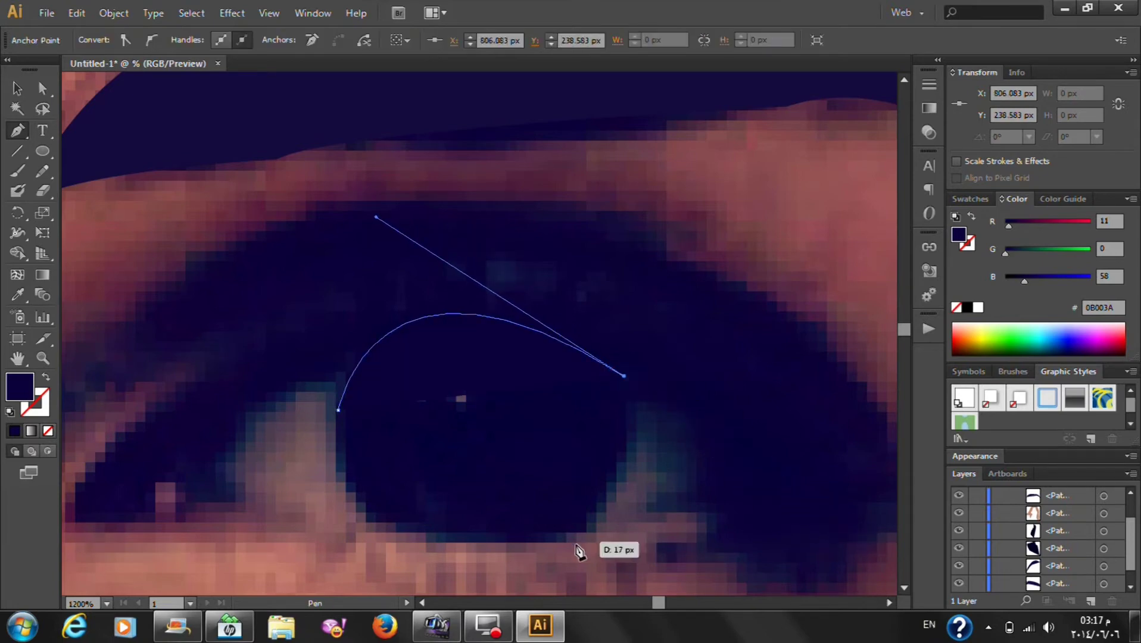
{"action": "left_click_drag", "start_coordinate": [570, 533], "coordinate": [491, 550]}
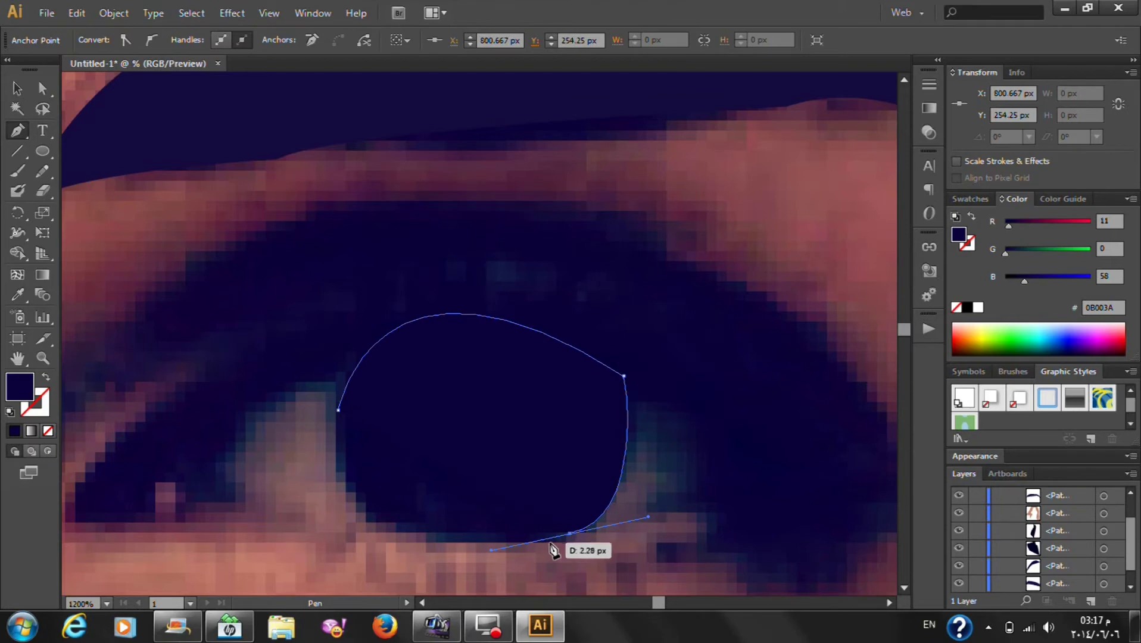
{"action": "left_click", "coordinate": [570, 533]}
{"action": "left_click_drag", "start_coordinate": [365, 514], "coordinate": [360, 452]}
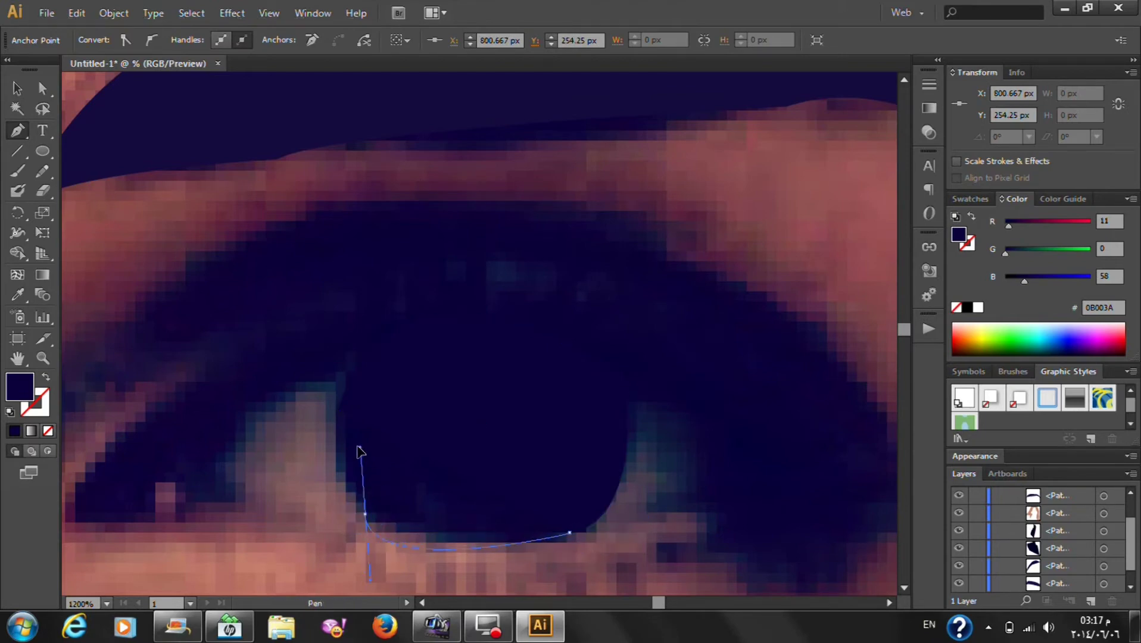
Close the navy iris shape with a smooth curve on the left and check it
{"action": "left_click", "coordinate": [338, 481]}
{"action": "left_click", "coordinate": [365, 514]}
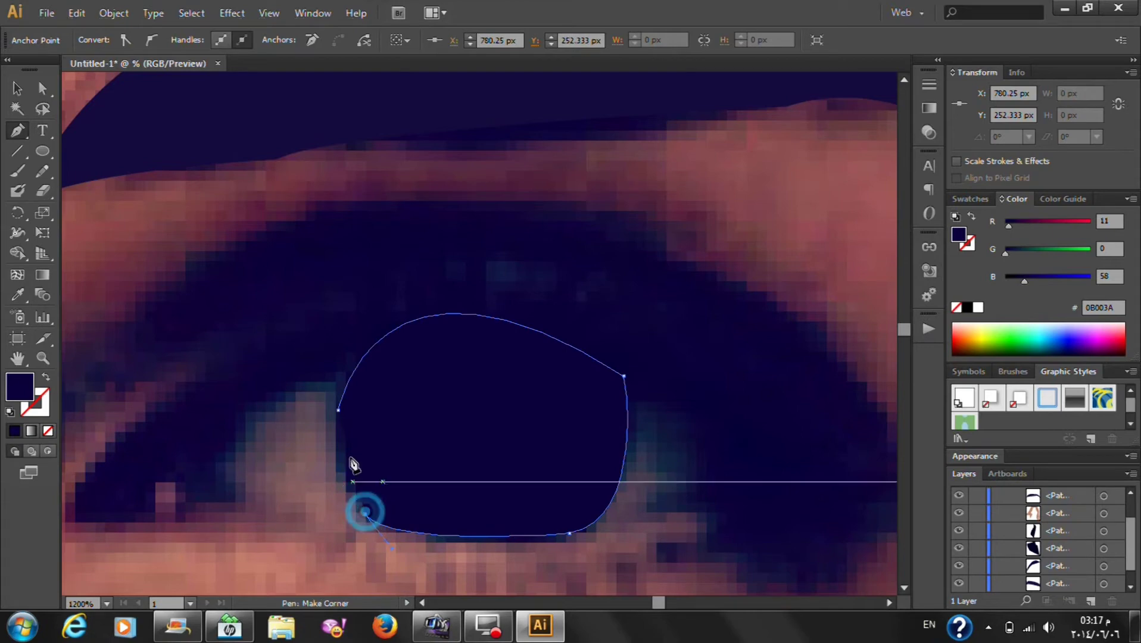
{"action": "left_click_drag", "start_coordinate": [338, 411], "coordinate": [349, 363]}
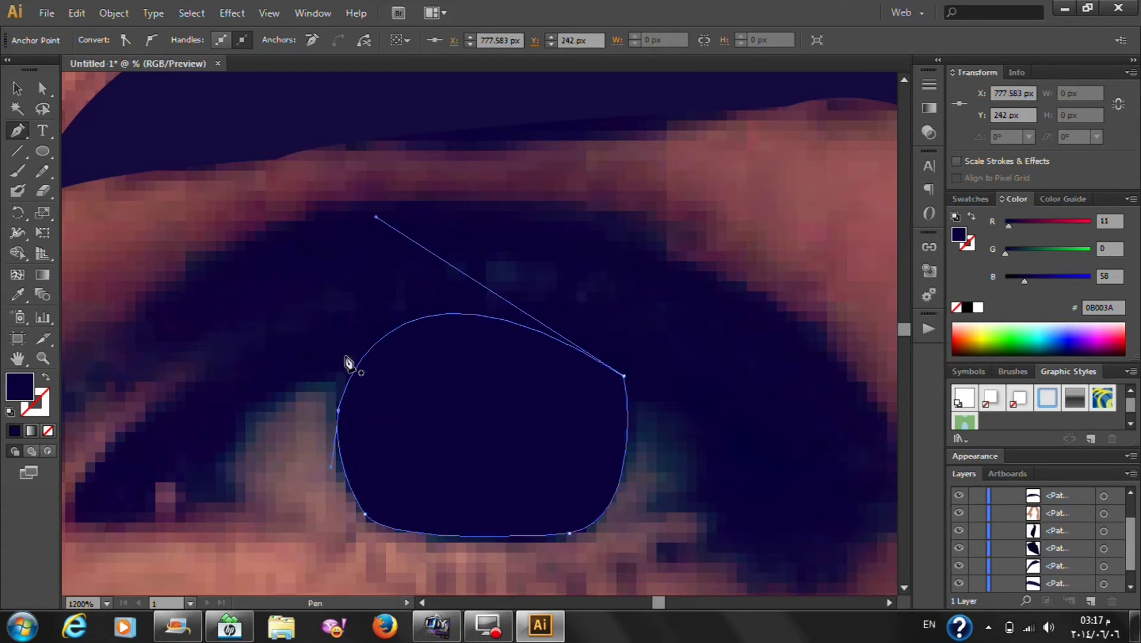
{"action": "left_click", "coordinate": [17, 88]}
{"action": "left_click", "coordinate": [117, 262]}
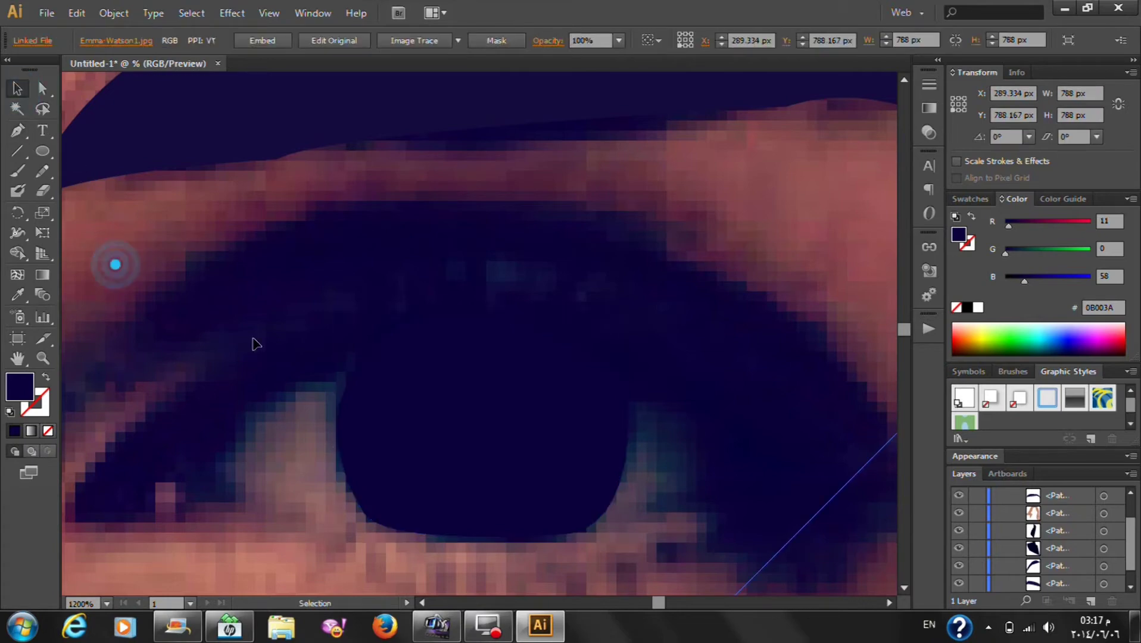
{"action": "left_click", "coordinate": [479, 475]}
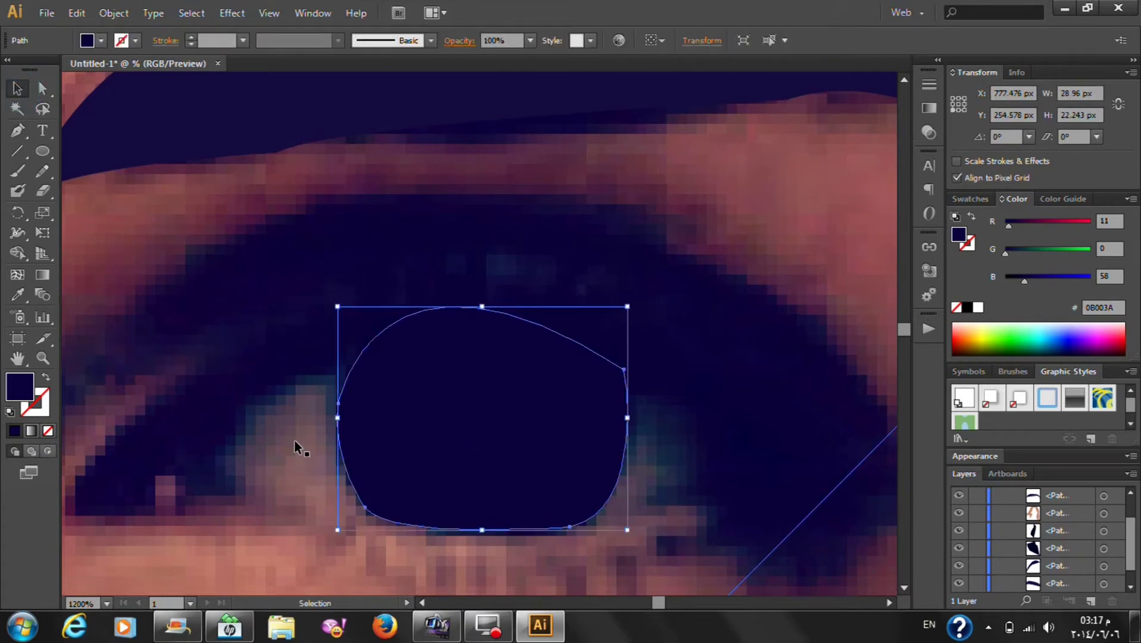
{"action": "scroll", "coordinate": [463, 415], "scroll_direction": "down", "scroll_amount": 1}
{"action": "left_click", "coordinate": [260, 332]}
{"action": "left_click", "coordinate": [17, 134]}
{"action": "left_click", "coordinate": [212, 444]}
{"action": "mouse_move", "coordinate": [413, 341]}
{"action": "left_mouse_down"}
{"action": "mouse_move", "coordinate": [548, 400]}
{"action": "mouse_move", "coordinate": [504, 440]}
{"action": "mouse_move", "coordinate": [449, 398]}
{"action": "left_mouse_up"}
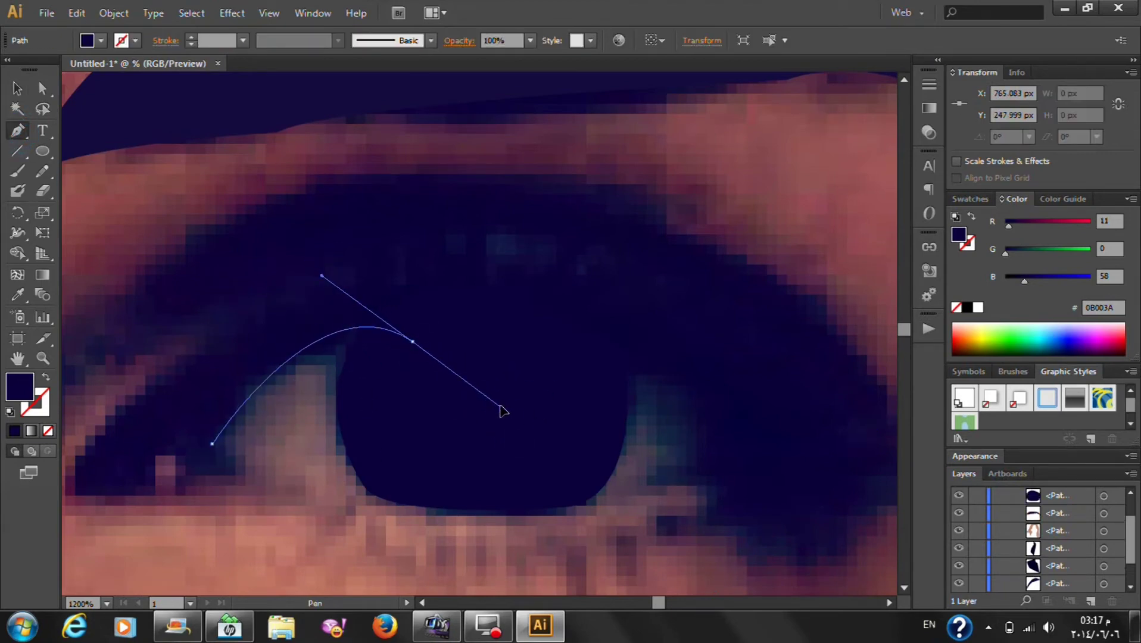
{"action": "left_click", "coordinate": [412, 342]}
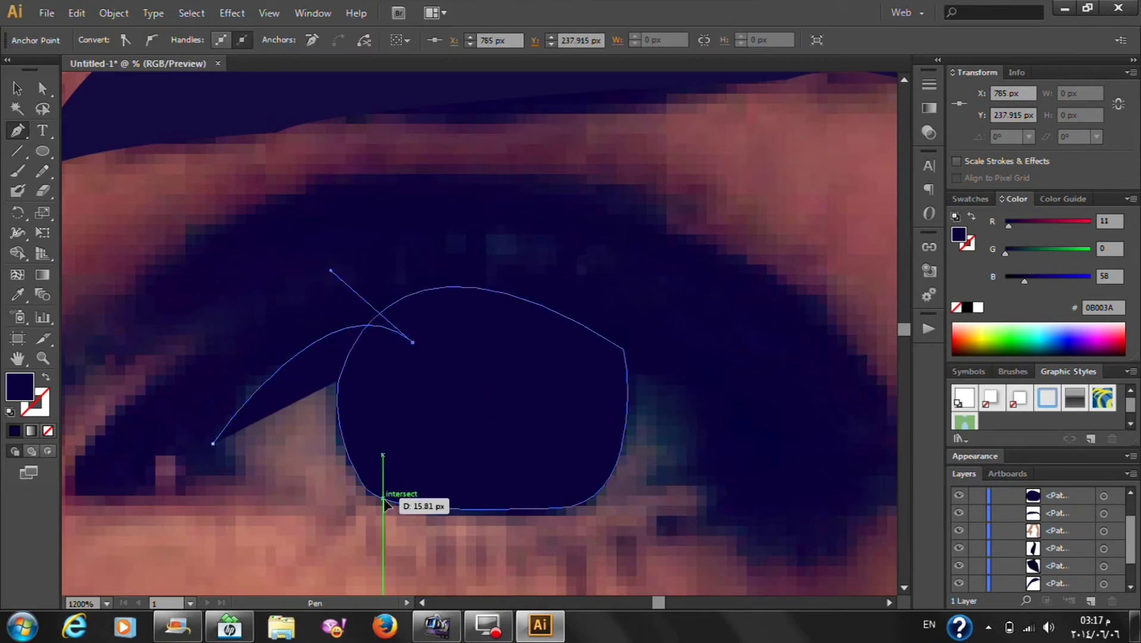
{"action": "left_click_drag", "start_coordinate": [383, 499], "coordinate": [470, 511]}
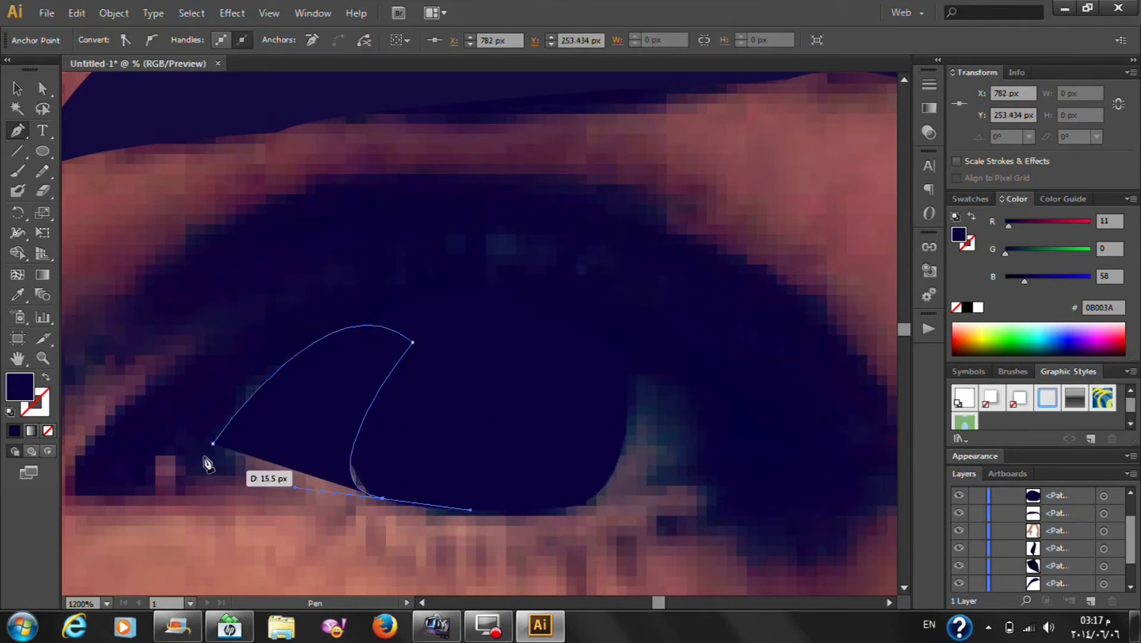
{"action": "left_click_drag", "start_coordinate": [212, 444], "coordinate": [137, 388]}
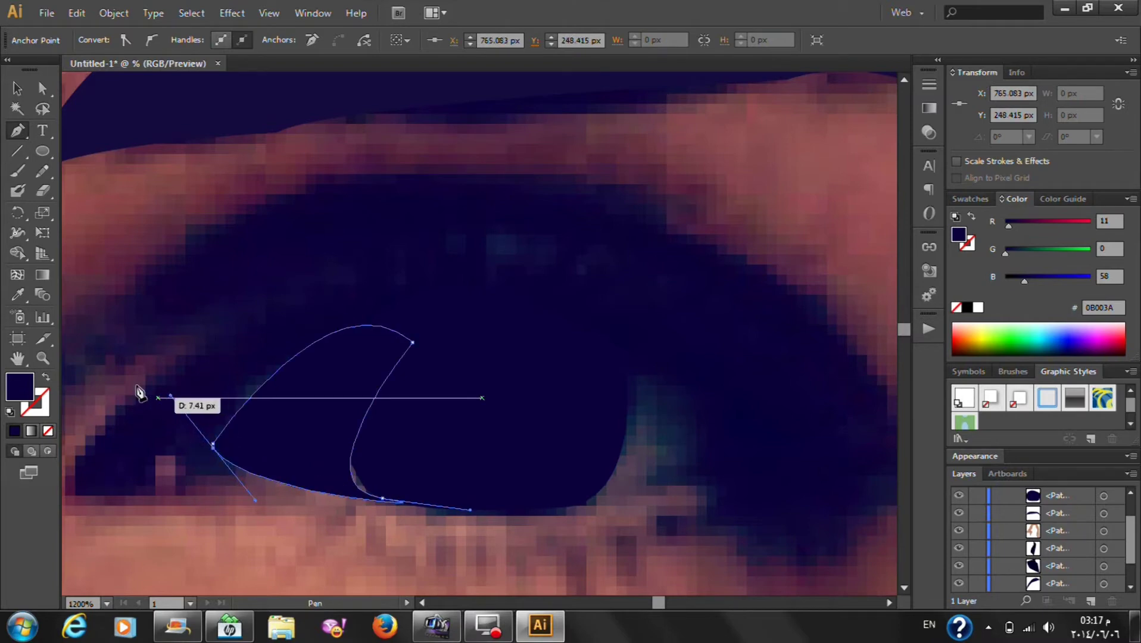
{"action": "left_click", "coordinate": [43, 88]}
{"action": "left_click", "coordinate": [186, 221]}
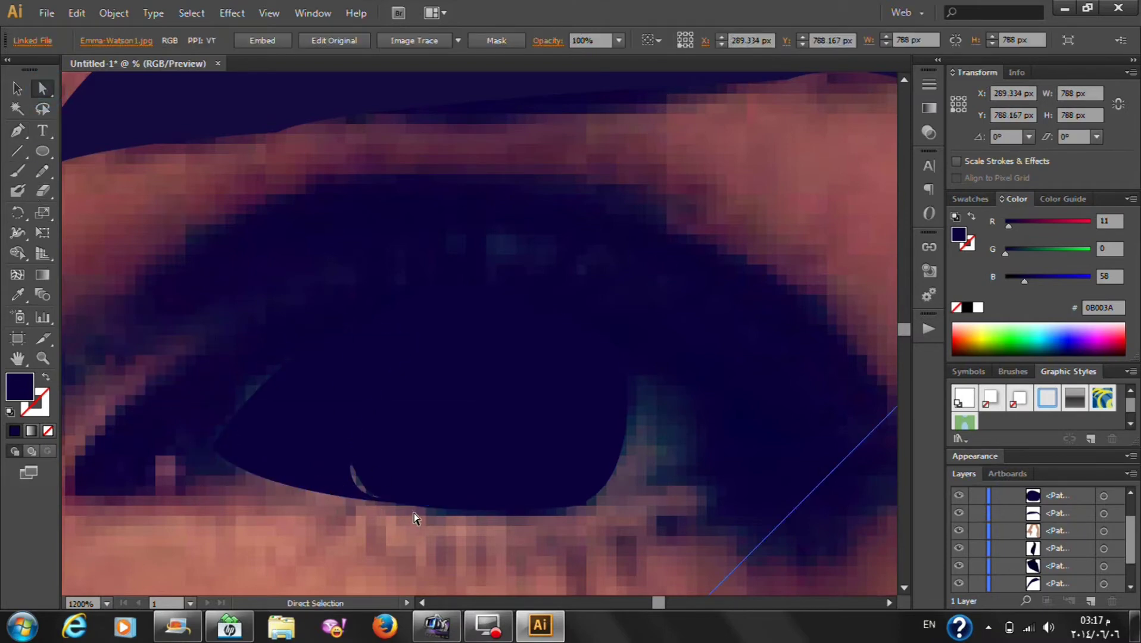
{"action": "left_click", "coordinate": [332, 484]}
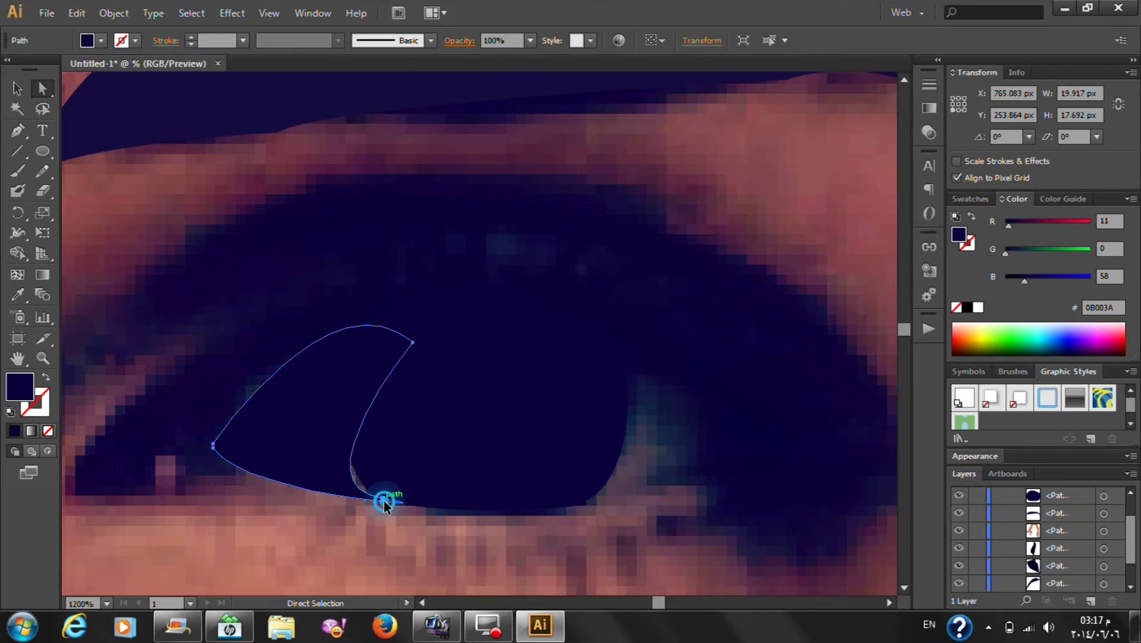
{"action": "left_click", "coordinate": [383, 498]}
{"action": "left_click_drag", "start_coordinate": [296, 490], "coordinate": [325, 471]}
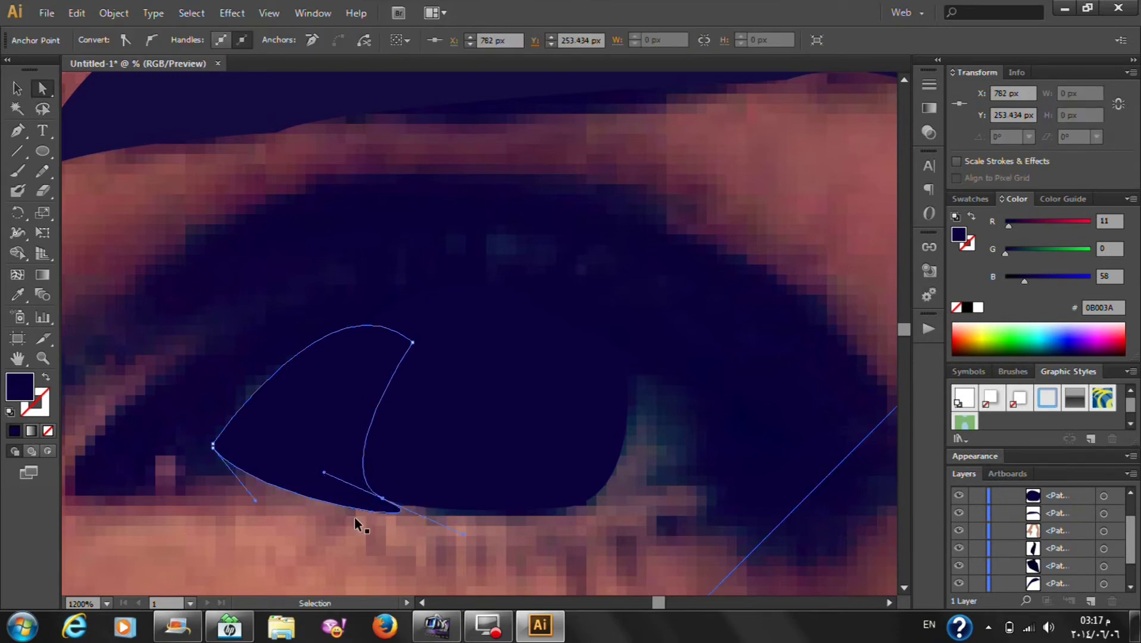
{"action": "left_click_drag", "start_coordinate": [382, 498], "coordinate": [392, 498]}
{"action": "key", "text": "v"}
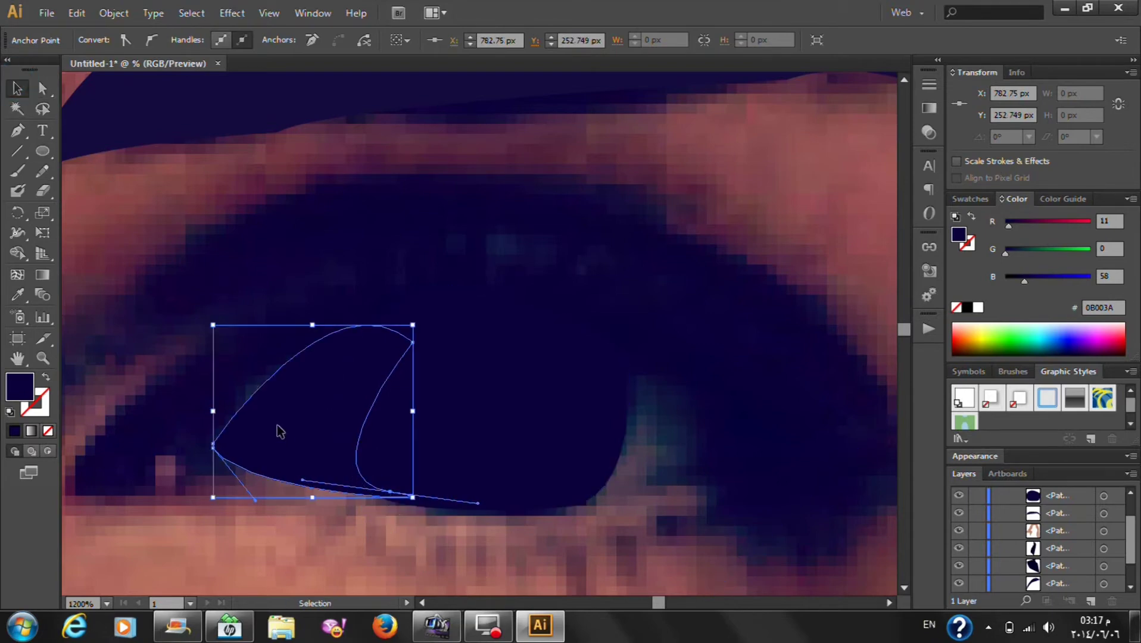
{"action": "key", "text": "Delete"}
{"action": "key", "text": "p"}
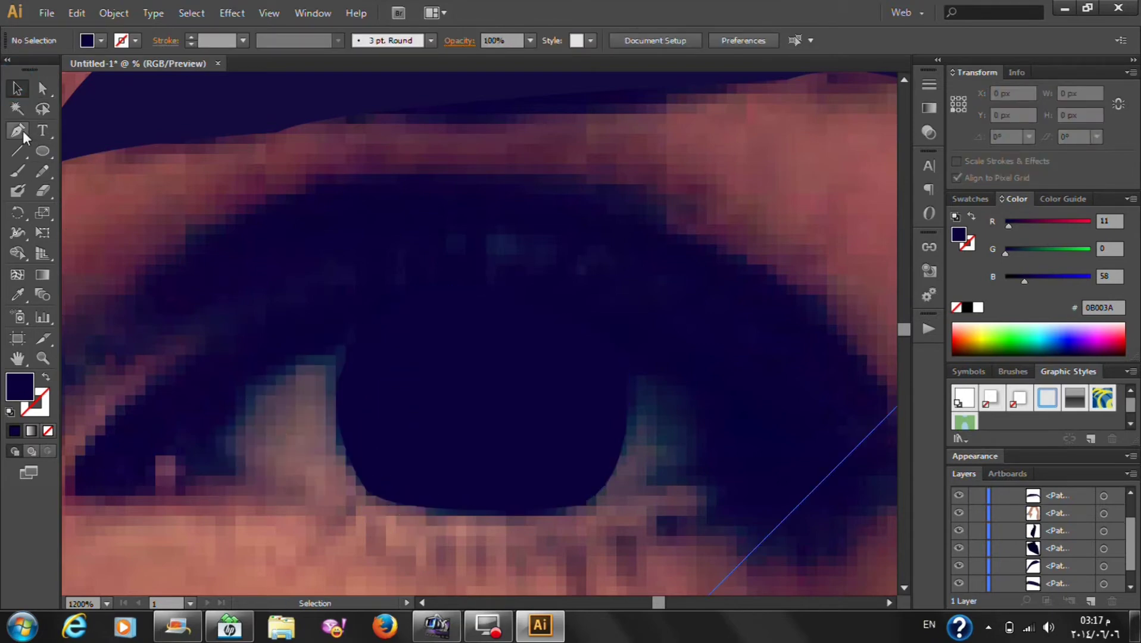
Trace a crescent eye-white outline from the eye's left corner up and around the iris
{"action": "left_click", "coordinate": [204, 442]}
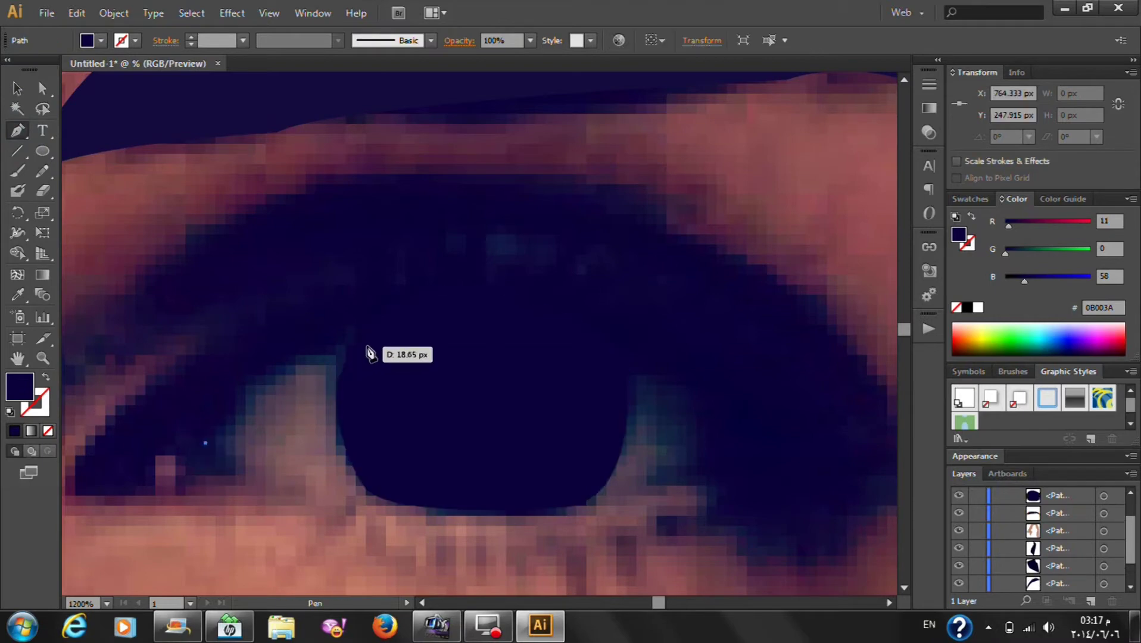
{"action": "mouse_move", "coordinate": [369, 323]}
{"action": "left_mouse_down"}
{"action": "mouse_move", "coordinate": [428, 329]}
{"action": "mouse_move", "coordinate": [370, 323]}
{"action": "left_mouse_up"}
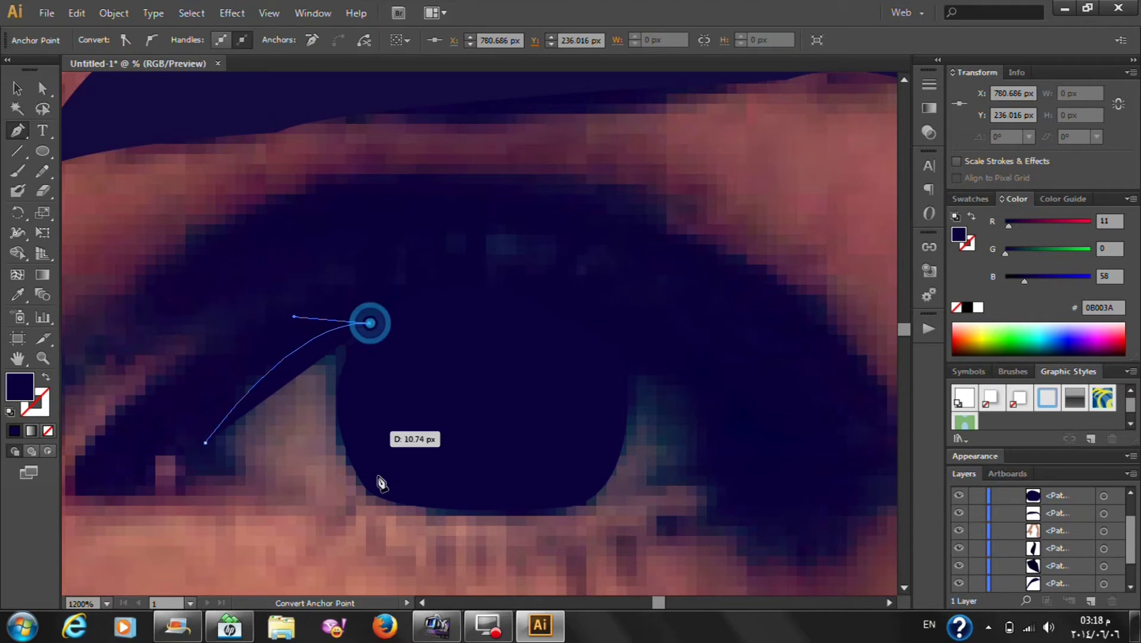
{"action": "left_click_drag", "start_coordinate": [383, 506], "coordinate": [510, 519]}
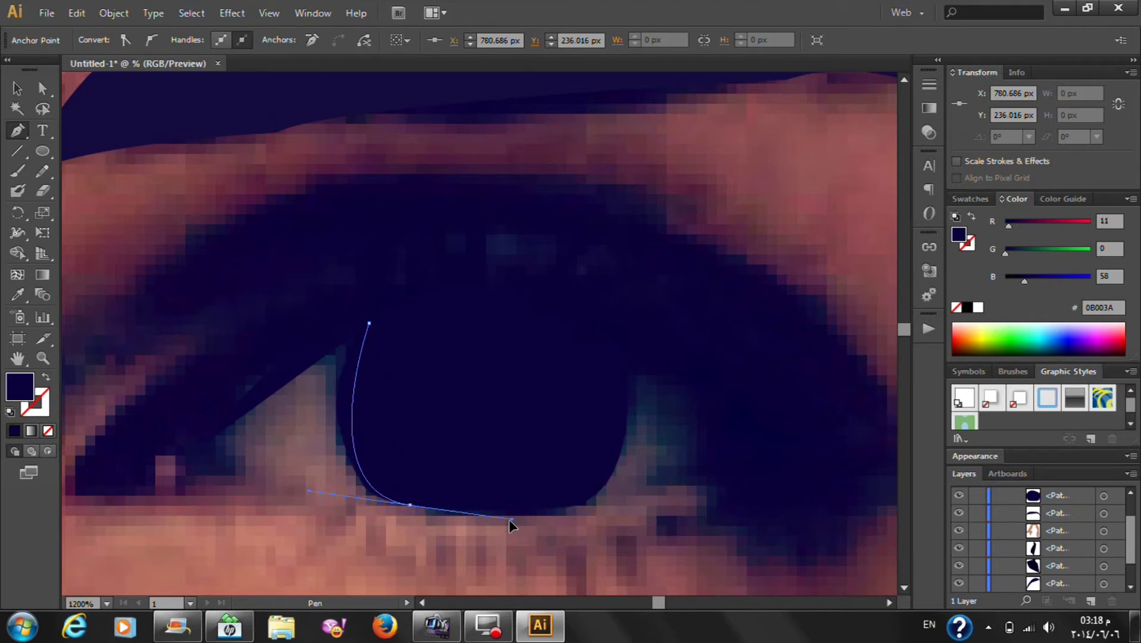
{"action": "mouse_move", "coordinate": [205, 445]}
{"action": "left_mouse_down"}
{"action": "mouse_move", "coordinate": [199, 419]}
{"action": "mouse_move", "coordinate": [148, 381]}
{"action": "mouse_move", "coordinate": [161, 402]}
{"action": "left_mouse_up"}
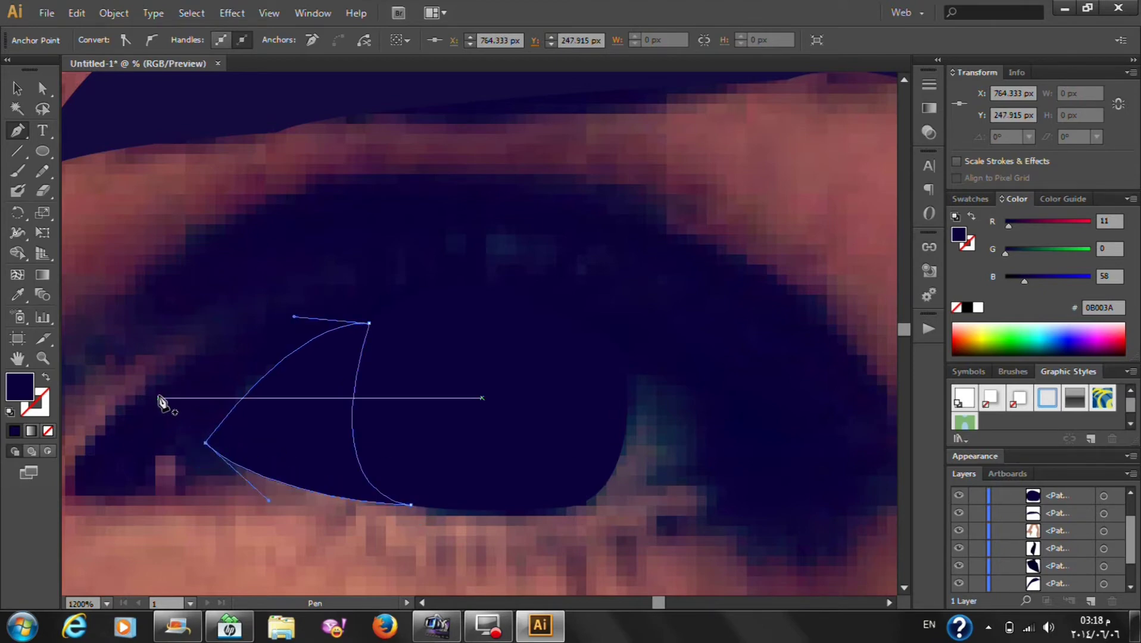
Fill the new eye-white shape with light grey DDDDDD
{"action": "left_click", "coordinate": [16, 88]}
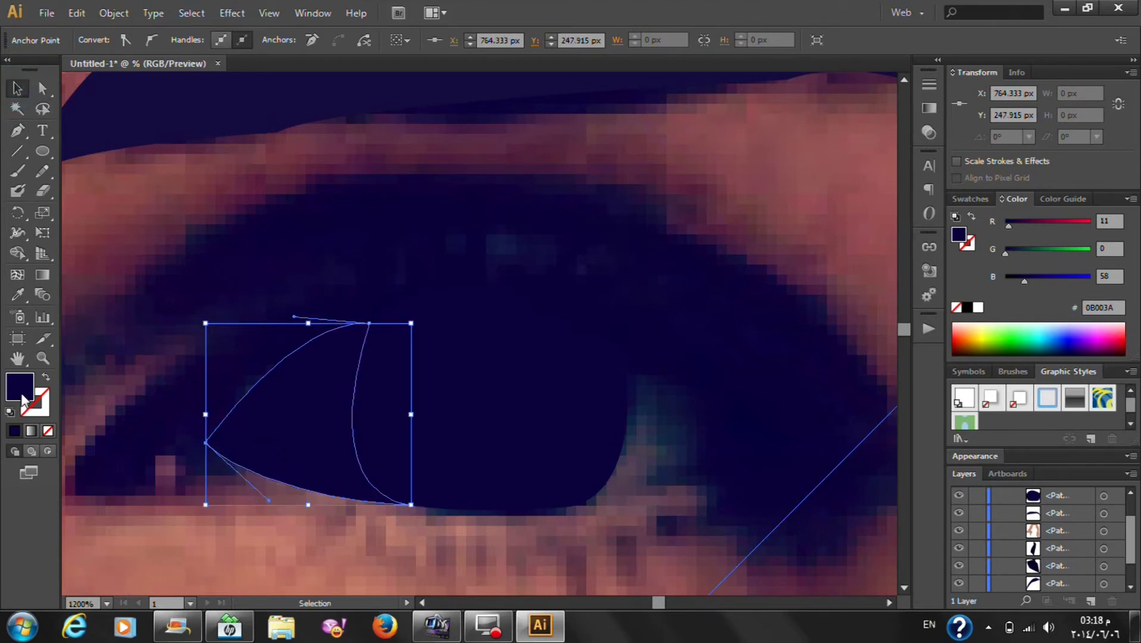
{"action": "double_click", "coordinate": [22, 397]}
{"action": "left_click", "coordinate": [318, 274]}
{"action": "left_click", "coordinate": [681, 254]}
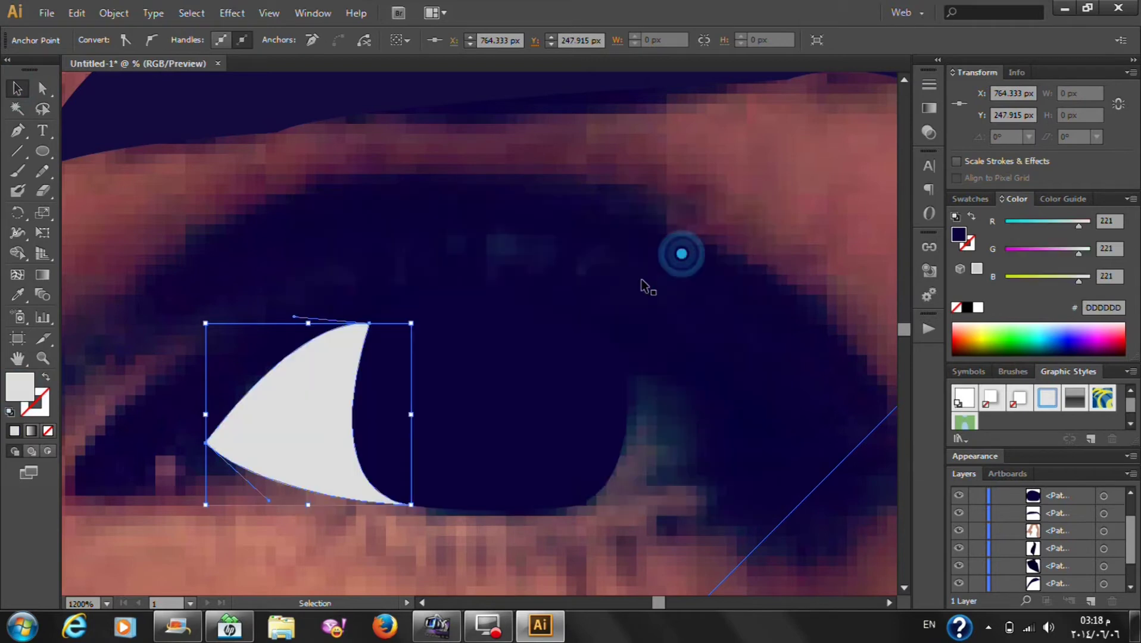
{"action": "left_click", "coordinate": [723, 393]}
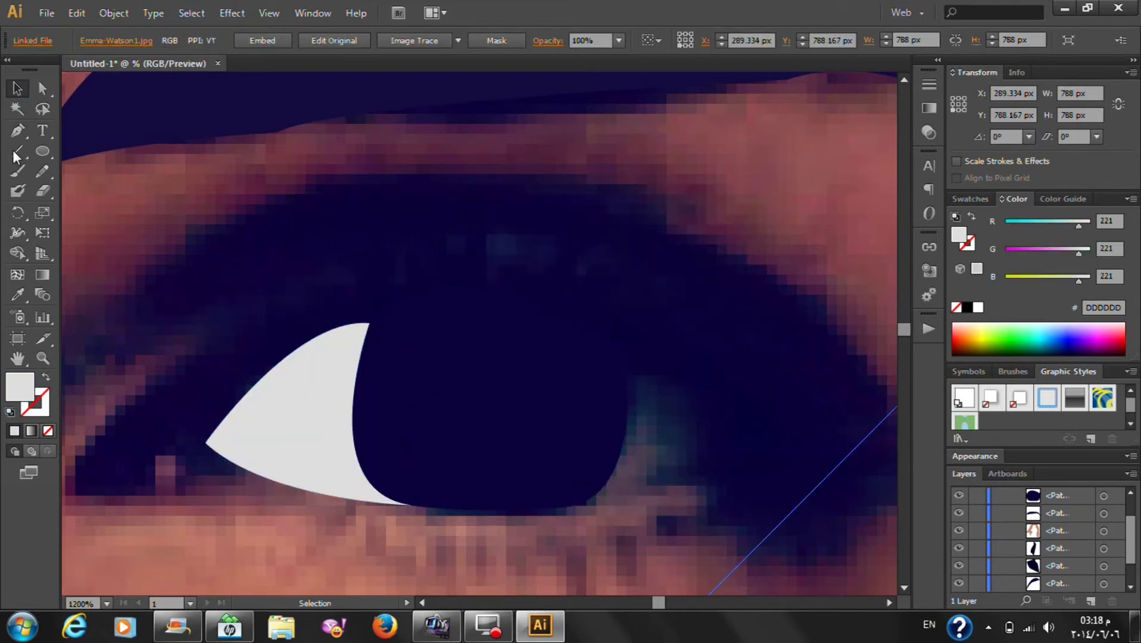
{"action": "left_click", "coordinate": [26, 127]}
Trace and close the right eye-white outline from the iris to the eye's sharp outer corner
{"action": "left_click_drag", "start_coordinate": [627, 353], "coordinate": [850, 496]}
{"action": "left_click_drag", "start_coordinate": [798, 455], "coordinate": [827, 500]}
{"action": "left_click", "coordinate": [797, 459], "text": "alt"}
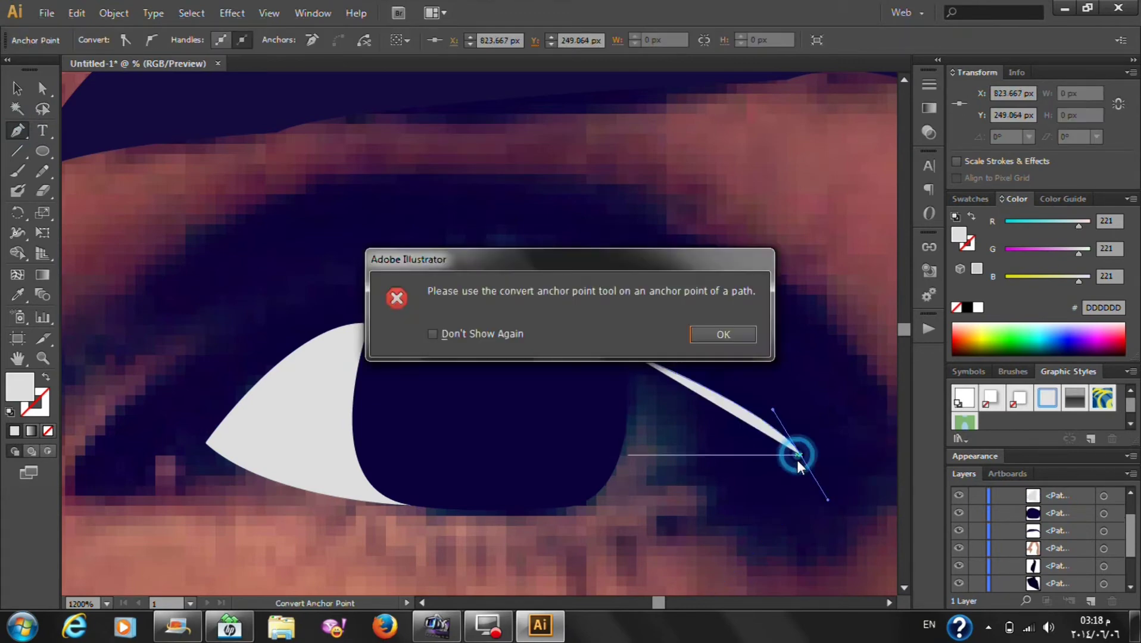
{"action": "left_click", "coordinate": [729, 334]}
{"action": "left_click", "coordinate": [800, 456]}
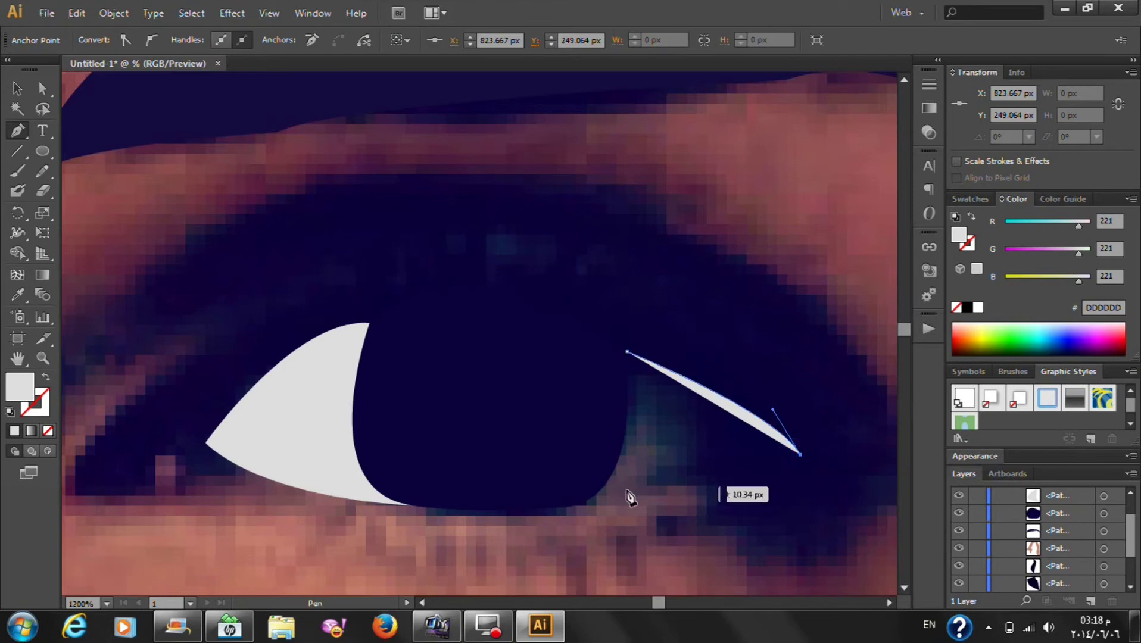
{"action": "mouse_move", "coordinate": [561, 511]}
{"action": "left_mouse_down"}
{"action": "mouse_move", "coordinate": [547, 497]}
{"action": "mouse_move", "coordinate": [511, 503]}
{"action": "left_mouse_up"}
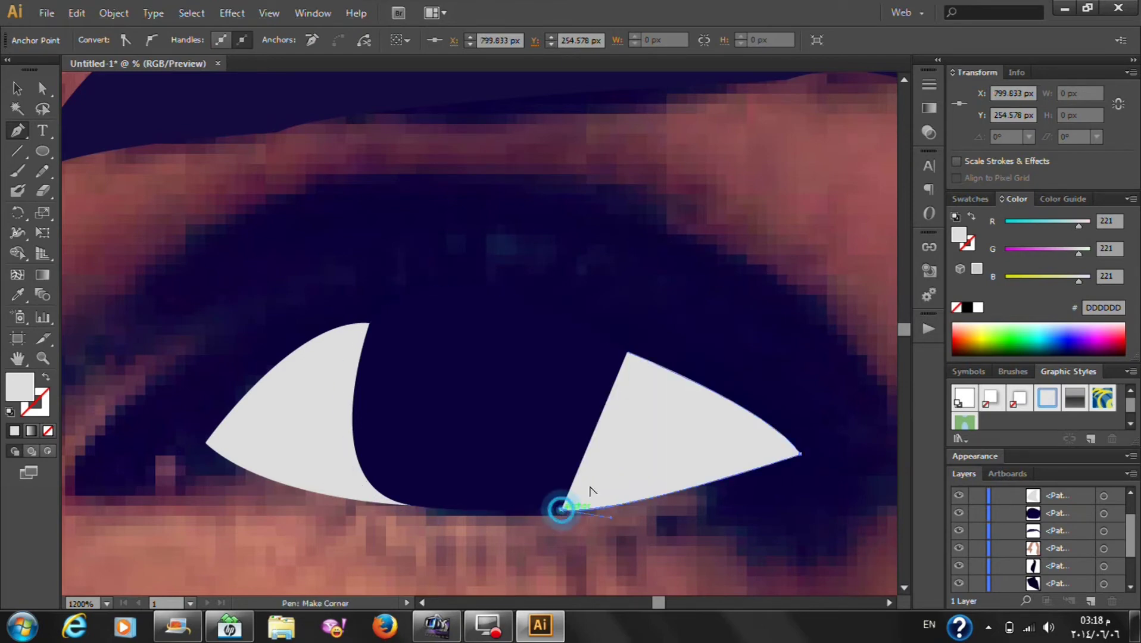
{"action": "mouse_move", "coordinate": [627, 352]}
{"action": "left_mouse_down"}
{"action": "mouse_move", "coordinate": [615, 356]}
{"action": "mouse_move", "coordinate": [631, 358]}
{"action": "mouse_move", "coordinate": [624, 352]}
{"action": "left_mouse_up"}
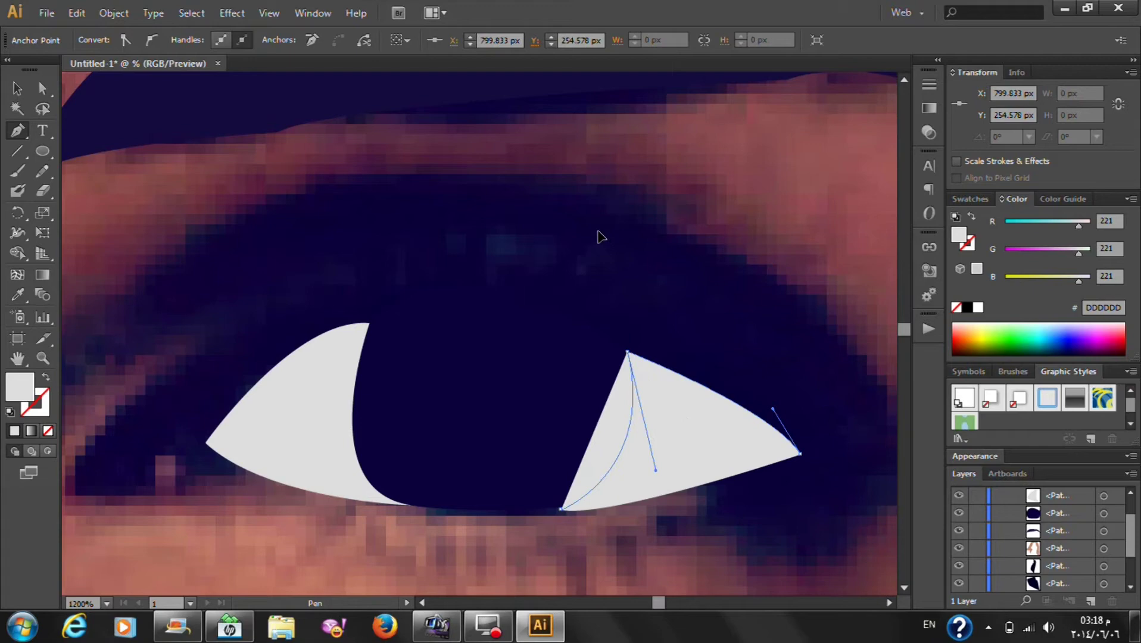
Reshape the eye-white's inner curve to follow the iris edge, checking it with the photo hidden
{"action": "left_click", "coordinate": [42, 89]}
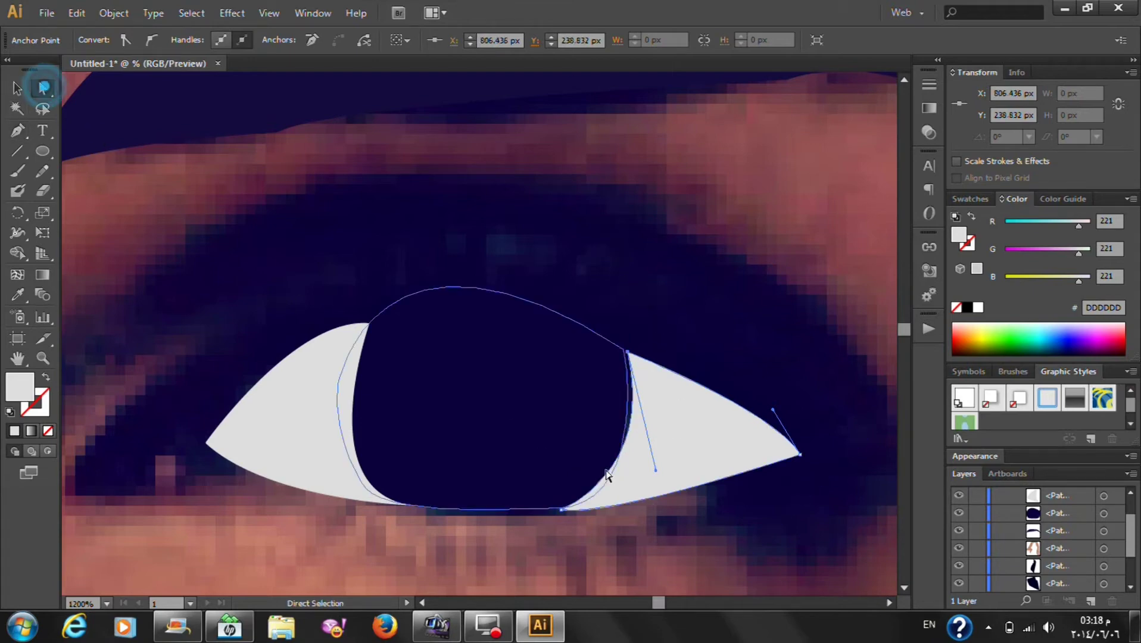
{"action": "left_click", "coordinate": [654, 472]}
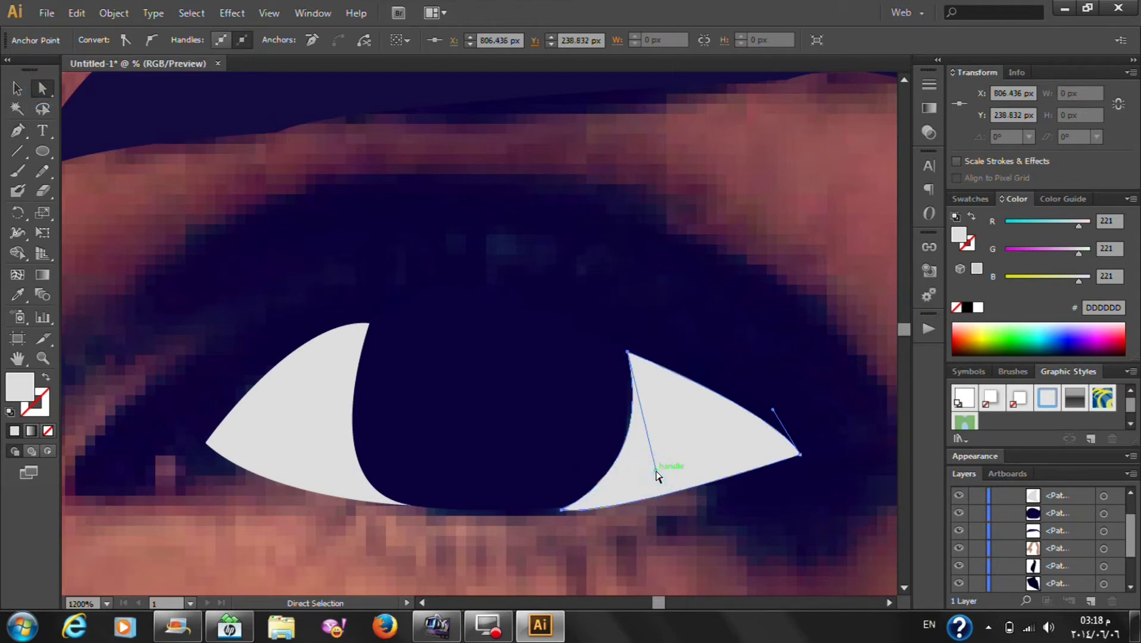
{"action": "left_click_drag", "start_coordinate": [640, 474], "coordinate": [641, 474]}
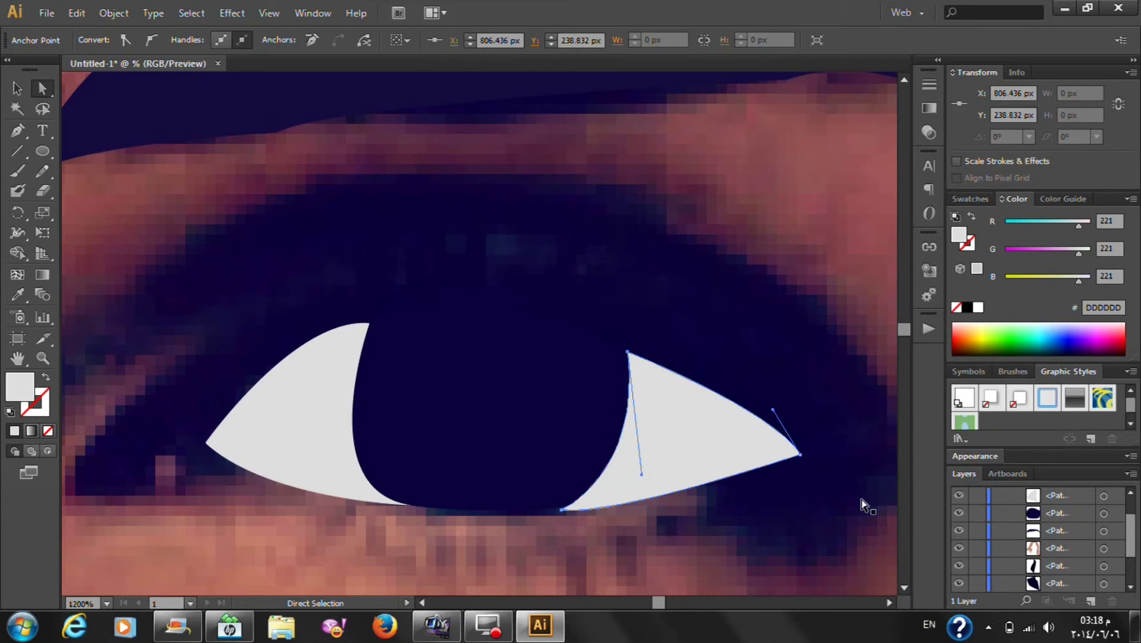
{"action": "left_click", "coordinate": [959, 583]}
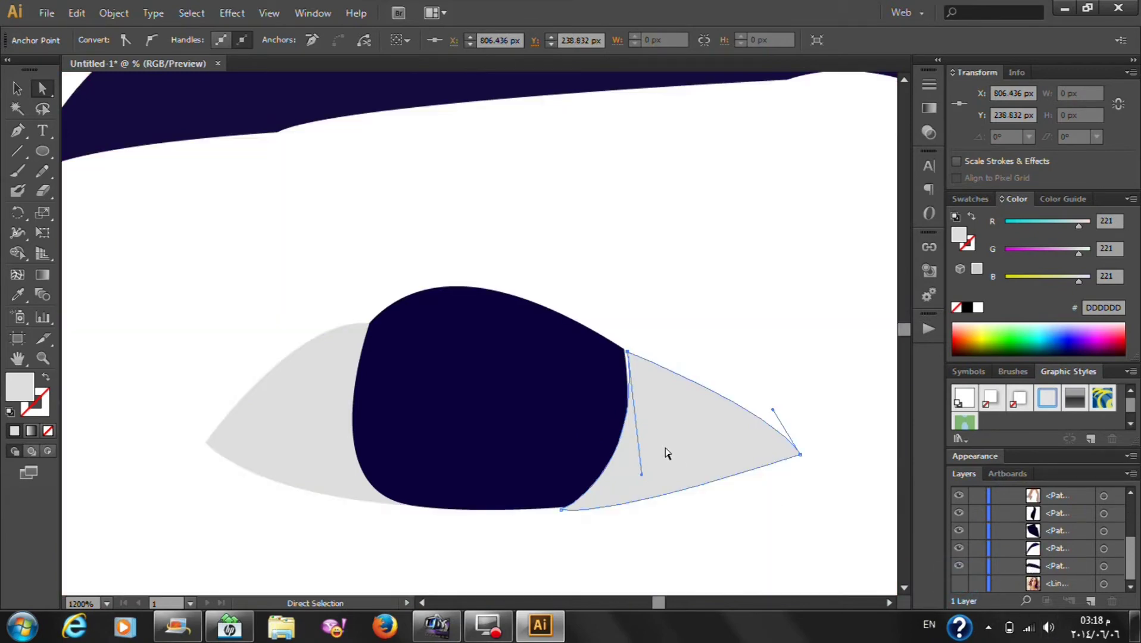
{"action": "key", "text": "ctrl+0"}
{"action": "left_click", "coordinate": [828, 388]}
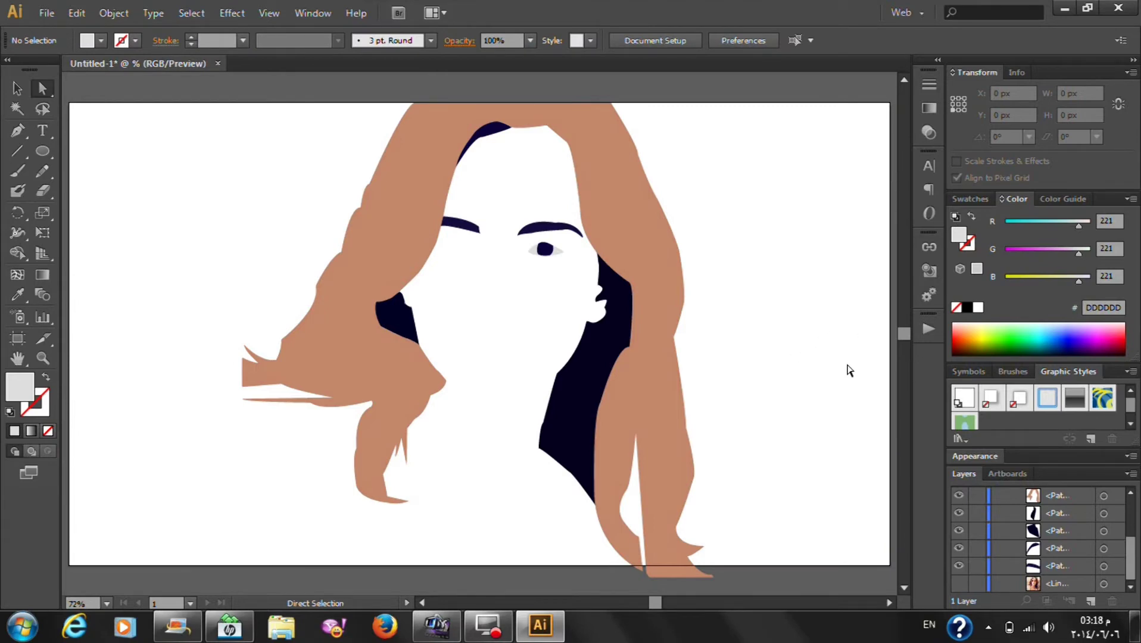
{"action": "left_click", "coordinate": [960, 584]}
Zoom into the second eye and start the iris outline from its upper left to a sharp bottom corner
{"action": "left_click", "coordinate": [802, 357]}
{"action": "scroll", "coordinate": [479, 211], "scroll_direction": "up", "scroll_amount": 1}
{"action": "scroll", "coordinate": [417, 286], "scroll_direction": "up", "scroll_amount": 1}
{"action": "scroll", "coordinate": [417, 268], "scroll_direction": "up", "scroll_amount": 3}
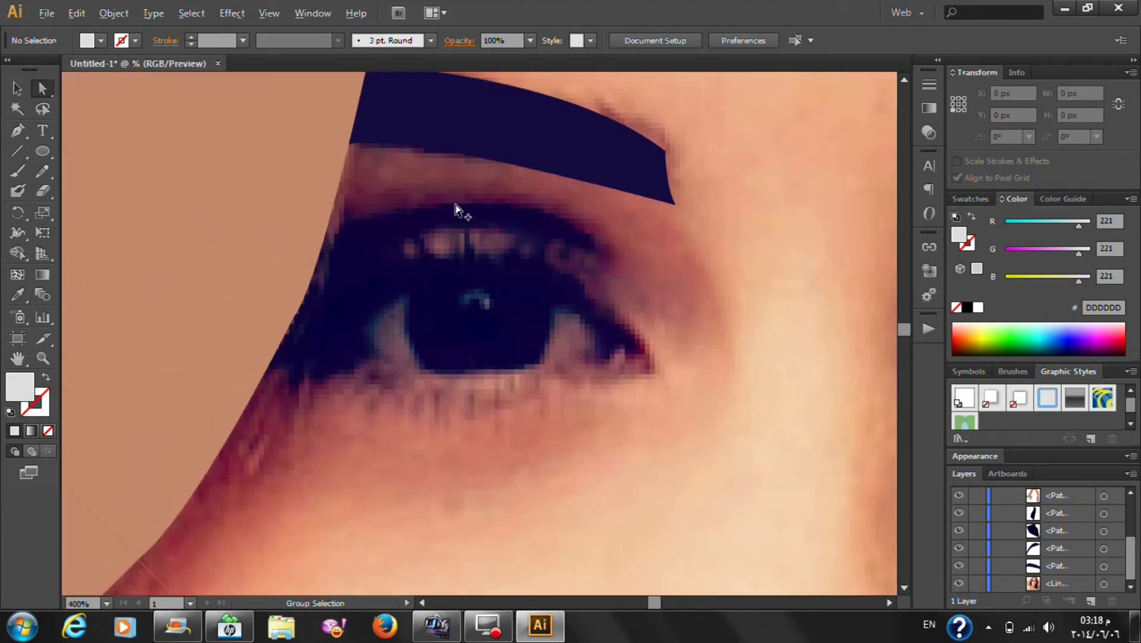
{"action": "scroll", "coordinate": [587, 283], "scroll_direction": "up", "scroll_amount": 2}
{"action": "scroll", "coordinate": [260, 347], "scroll_direction": "down", "scroll_amount": 2}
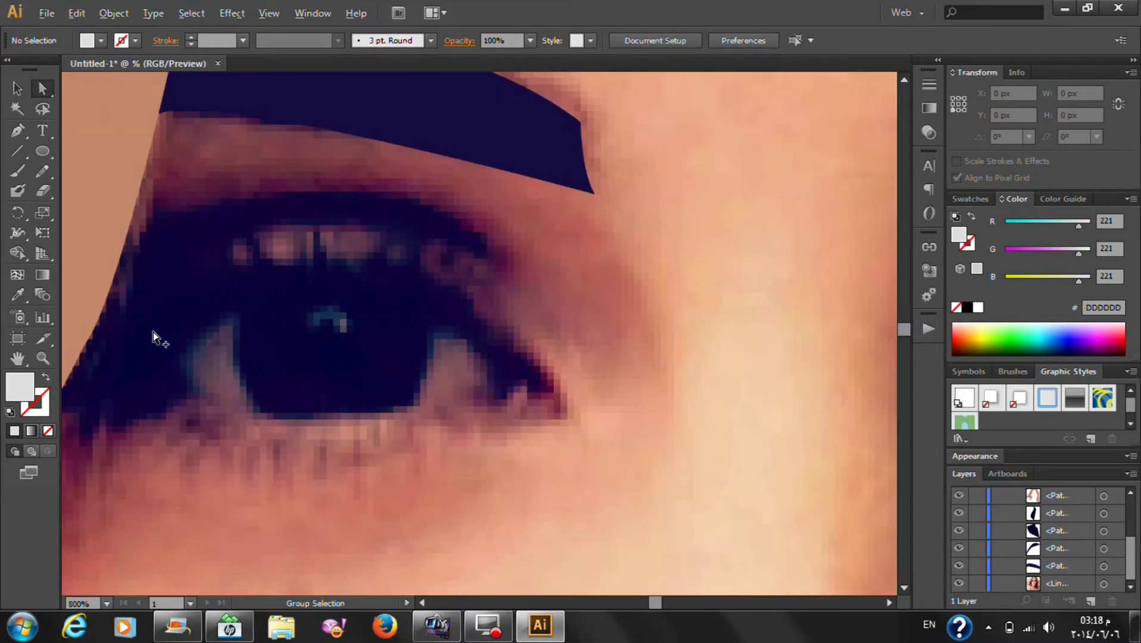
{"action": "scroll", "coordinate": [191, 348], "scroll_direction": "up", "scroll_amount": 2}
{"action": "key", "text": "p"}
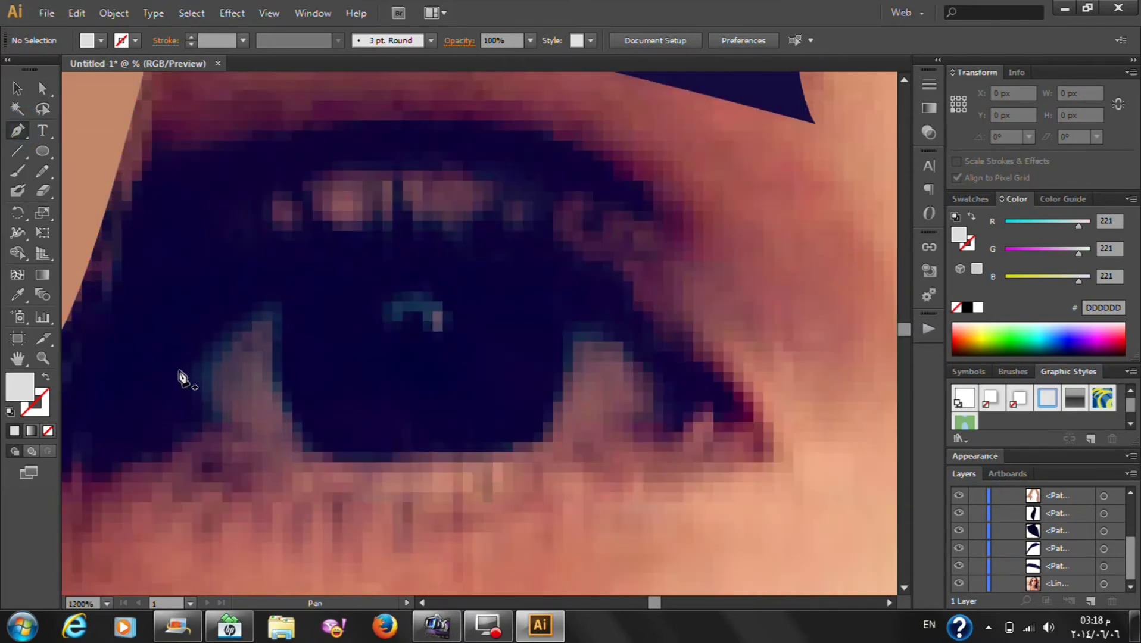
{"action": "left_click", "coordinate": [287, 298]}
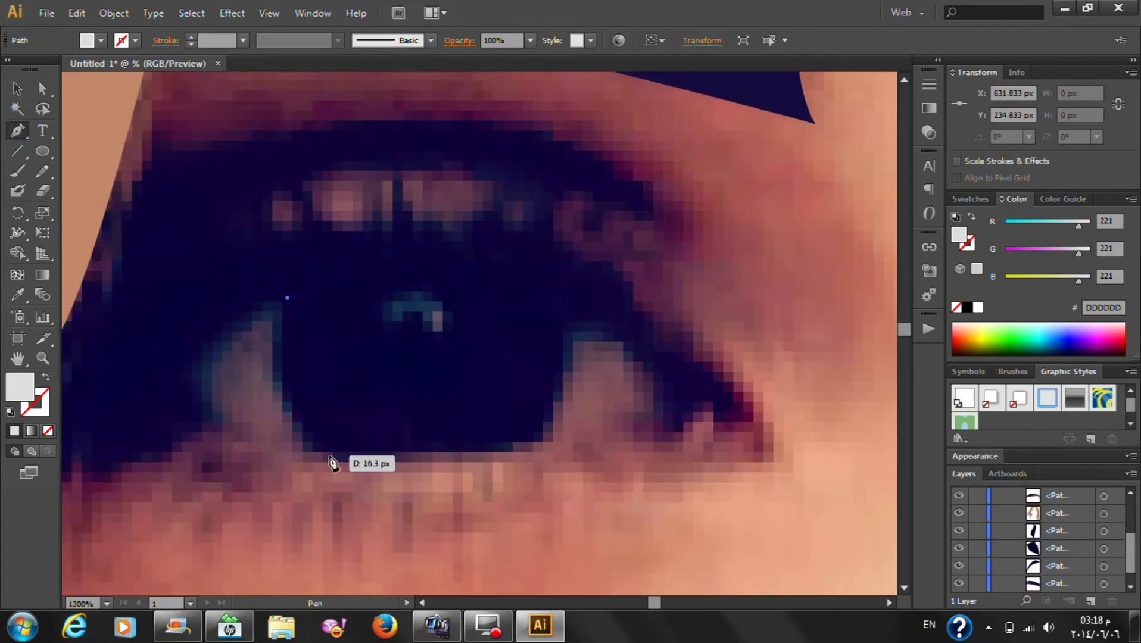
{"action": "mouse_move", "coordinate": [332, 457]}
{"action": "left_mouse_down"}
{"action": "mouse_move", "coordinate": [438, 503]}
{"action": "mouse_move", "coordinate": [420, 512]}
{"action": "left_mouse_up"}
{"action": "left_click", "coordinate": [333, 457]}
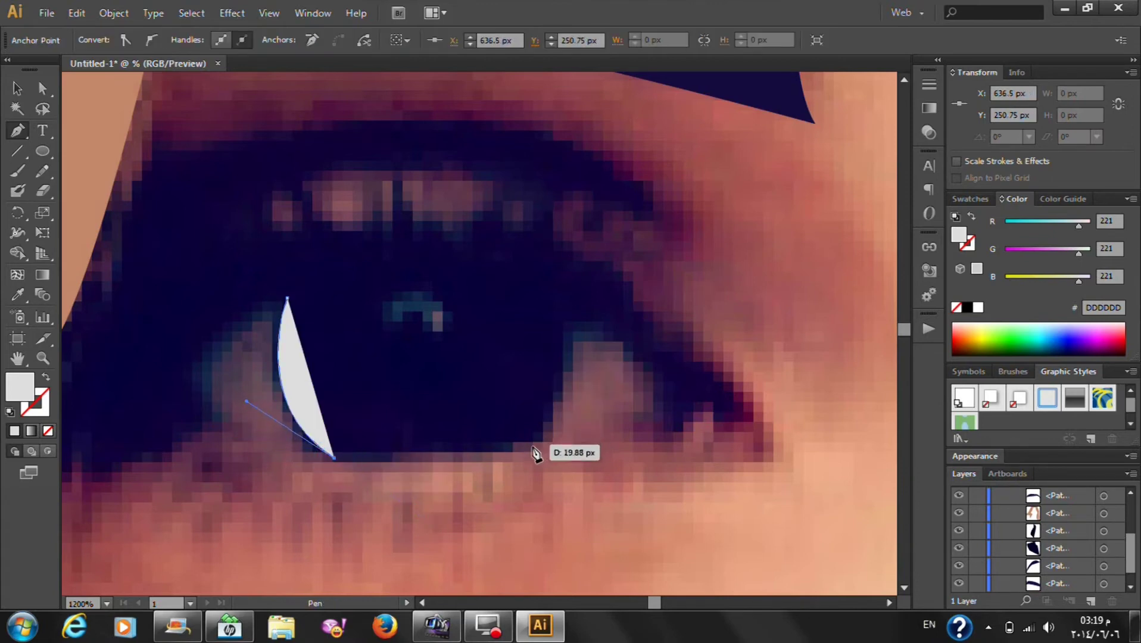
Continue the iris outline along its bottom and right side, closing it at the start
{"action": "left_click_drag", "start_coordinate": [537, 449], "coordinate": [546, 439]}
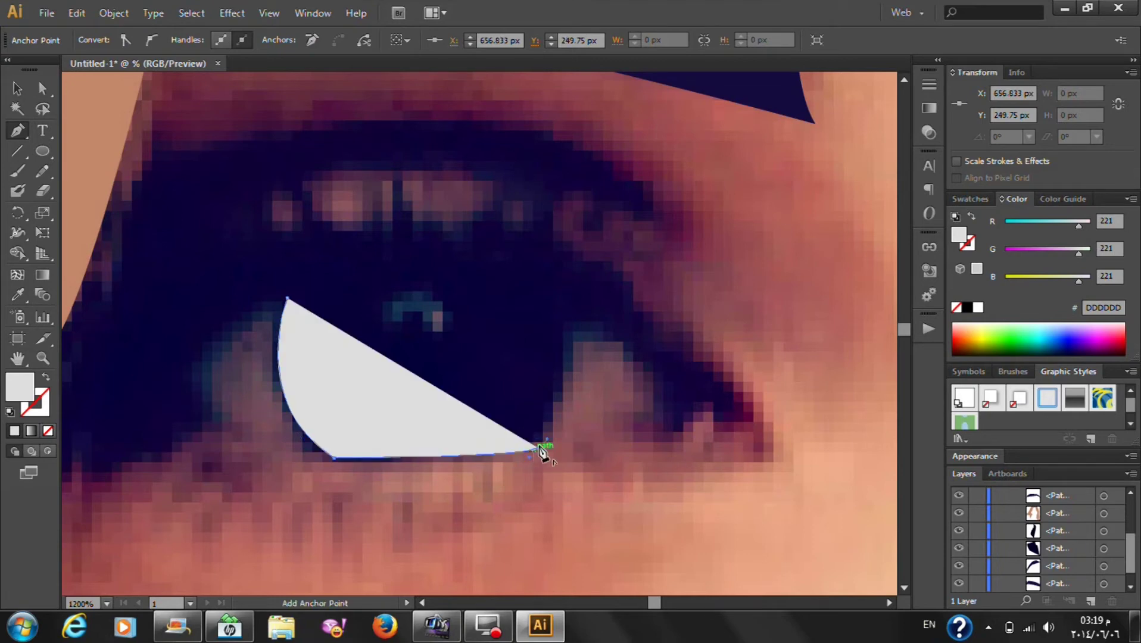
{"action": "left_click_drag", "start_coordinate": [547, 293], "coordinate": [502, 246]}
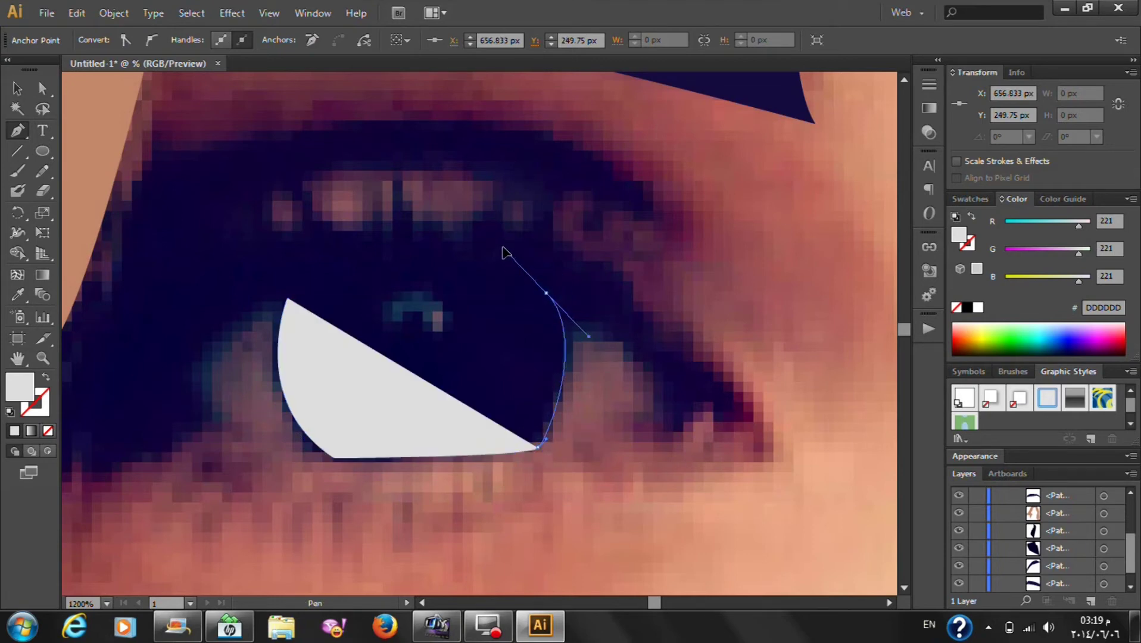
{"action": "left_click_drag", "start_coordinate": [547, 295], "coordinate": [550, 302]}
{"action": "left_click", "coordinate": [545, 292]}
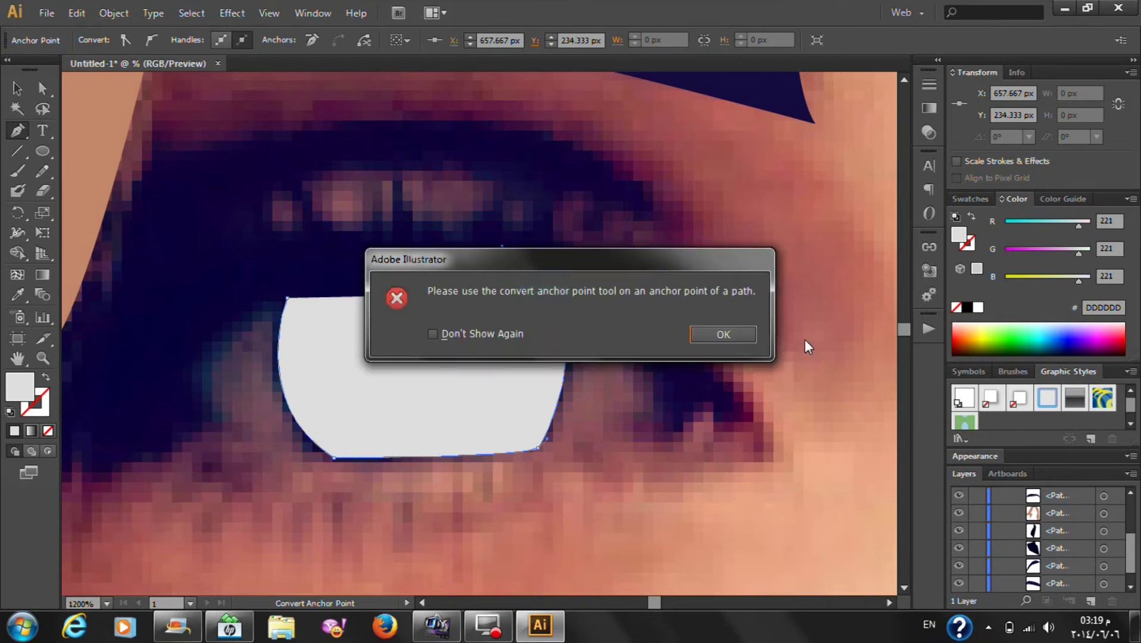
{"action": "left_click", "coordinate": [717, 334]}
{"action": "left_click", "coordinate": [546, 294], "text": "alt"}
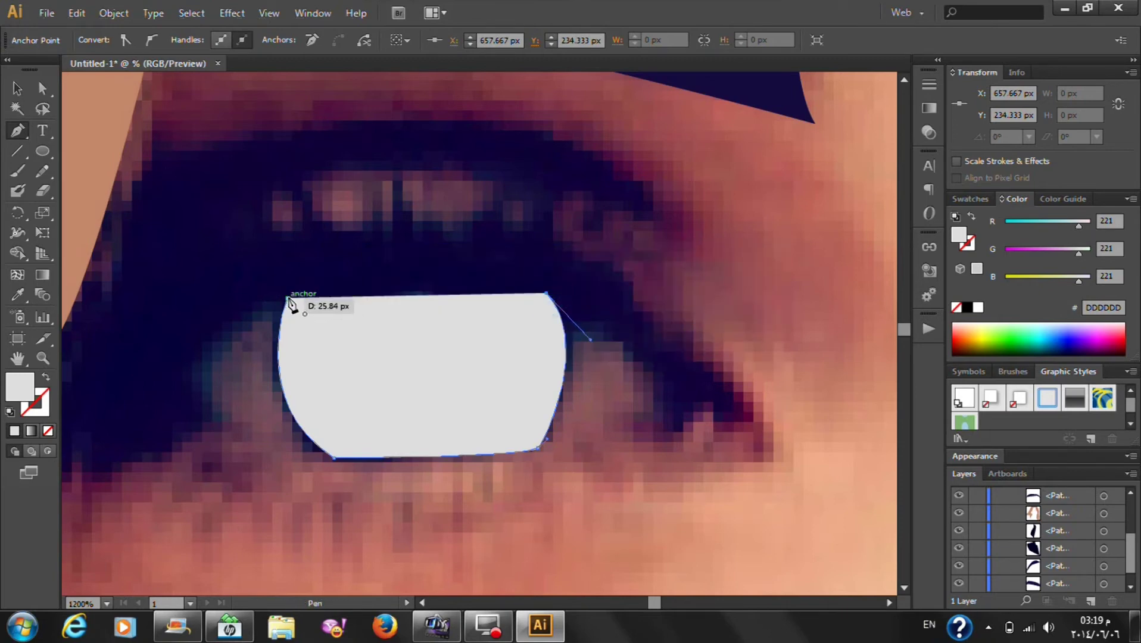
{"action": "mouse_move", "coordinate": [289, 300]}
{"action": "left_mouse_down"}
{"action": "mouse_move", "coordinate": [229, 371]}
{"action": "mouse_move", "coordinate": [202, 380]}
{"action": "left_mouse_up"}
Fill the iris with dark navy 150B3F sampled from the eyebrow
{"action": "key", "text": "v"}
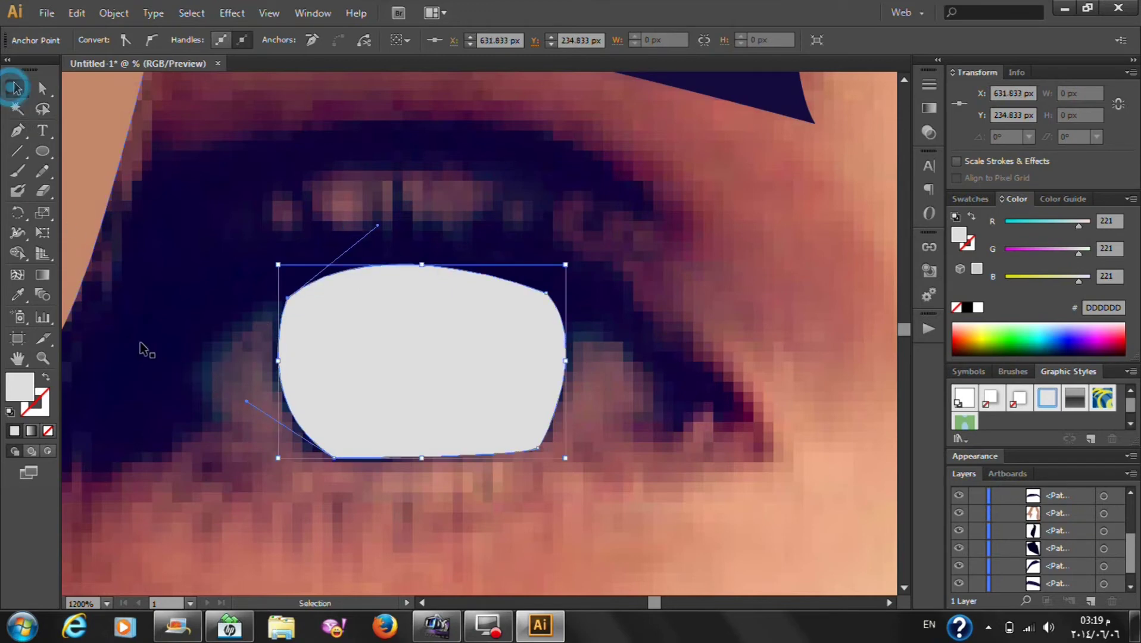
{"action": "left_click", "coordinate": [145, 343]}
{"action": "left_click", "coordinate": [413, 367]}
{"action": "double_click", "coordinate": [19, 386]}
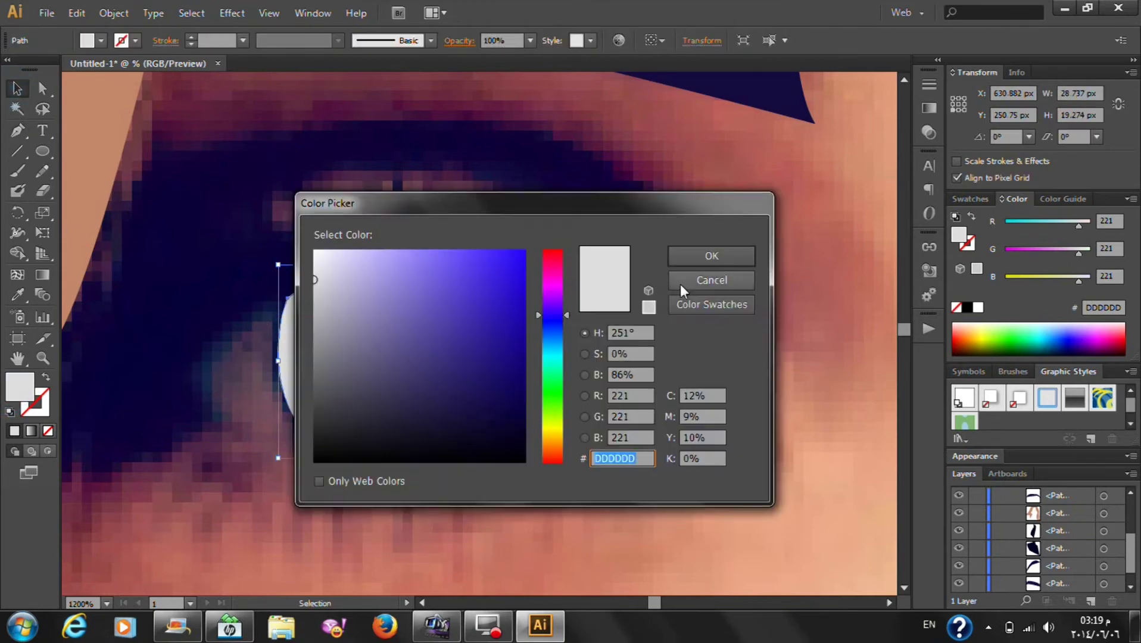
{"action": "left_click", "coordinate": [709, 280]}
{"action": "left_click", "coordinate": [18, 294]}
{"action": "left_click", "coordinate": [774, 88]}
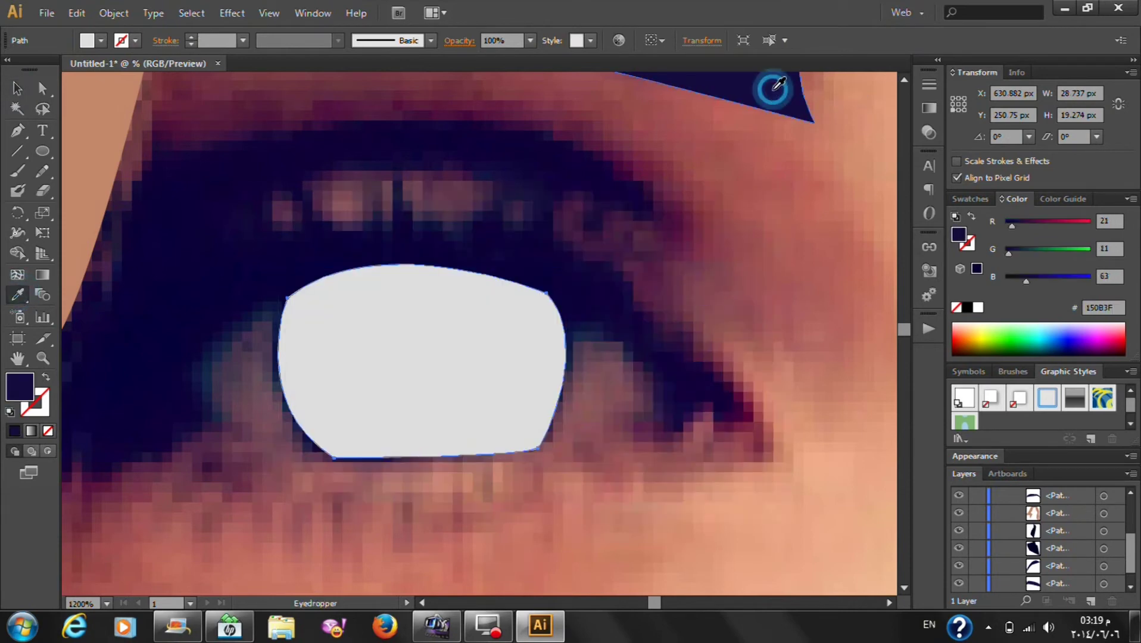
{"action": "left_click", "coordinate": [16, 89]}
{"action": "left_click", "coordinate": [377, 160]}
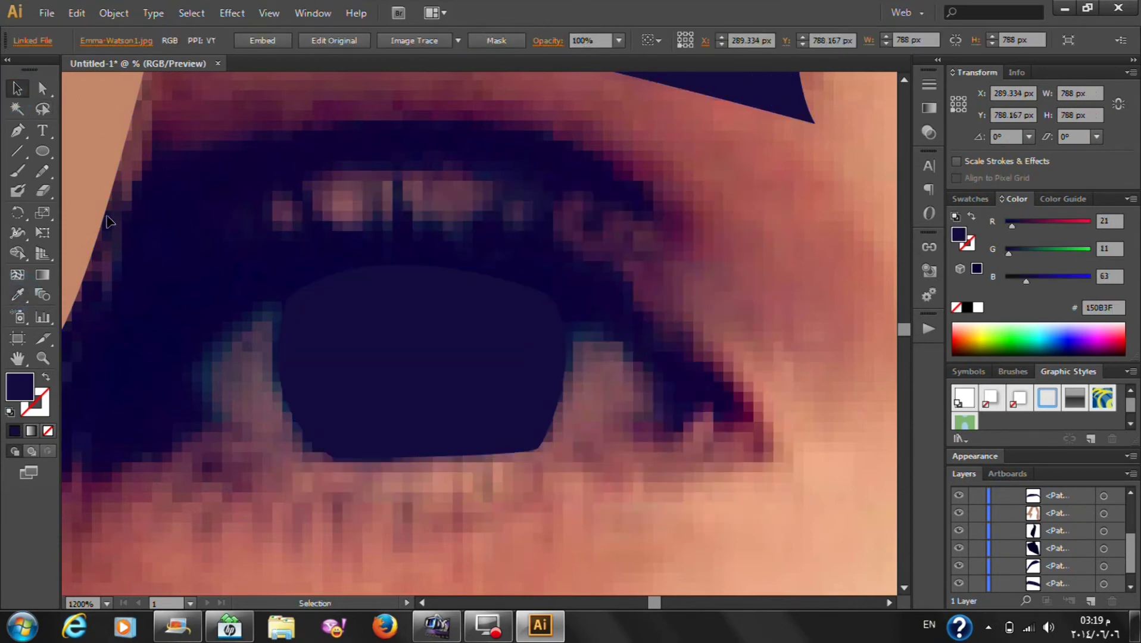
{"action": "left_click", "coordinate": [18, 130]}
Trace the inner eye-white outline from the inner corner around the iris's left side
{"action": "left_click", "coordinate": [180, 379]}
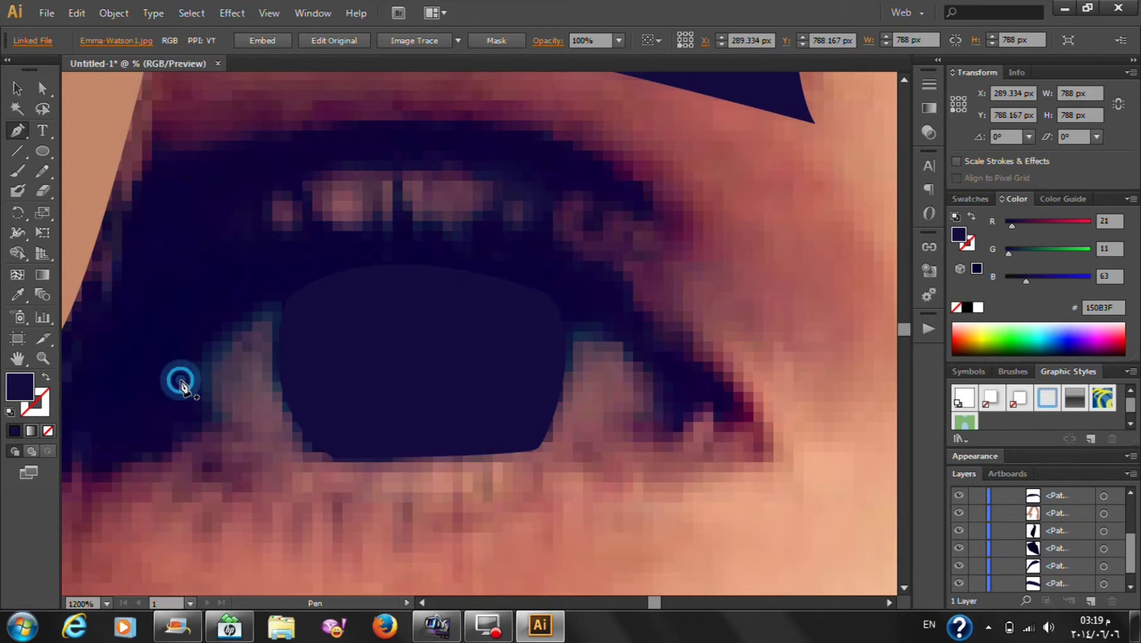
{"action": "left_click_drag", "start_coordinate": [287, 297], "coordinate": [314, 318]}
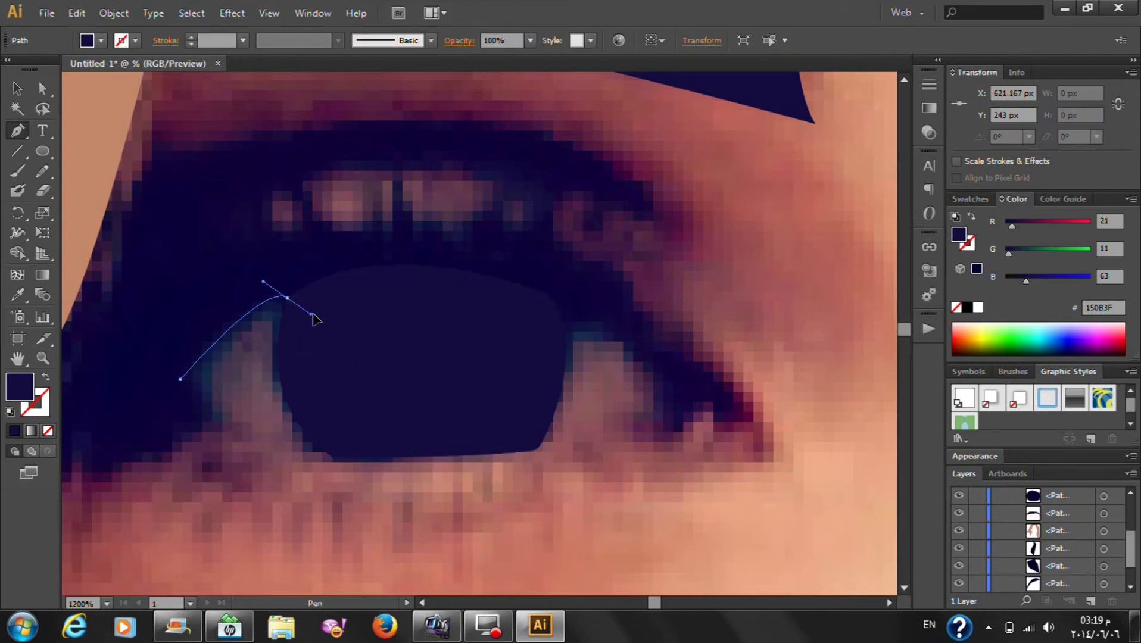
{"action": "left_click", "coordinate": [287, 298]}
{"action": "left_click_drag", "start_coordinate": [335, 454], "coordinate": [371, 470]}
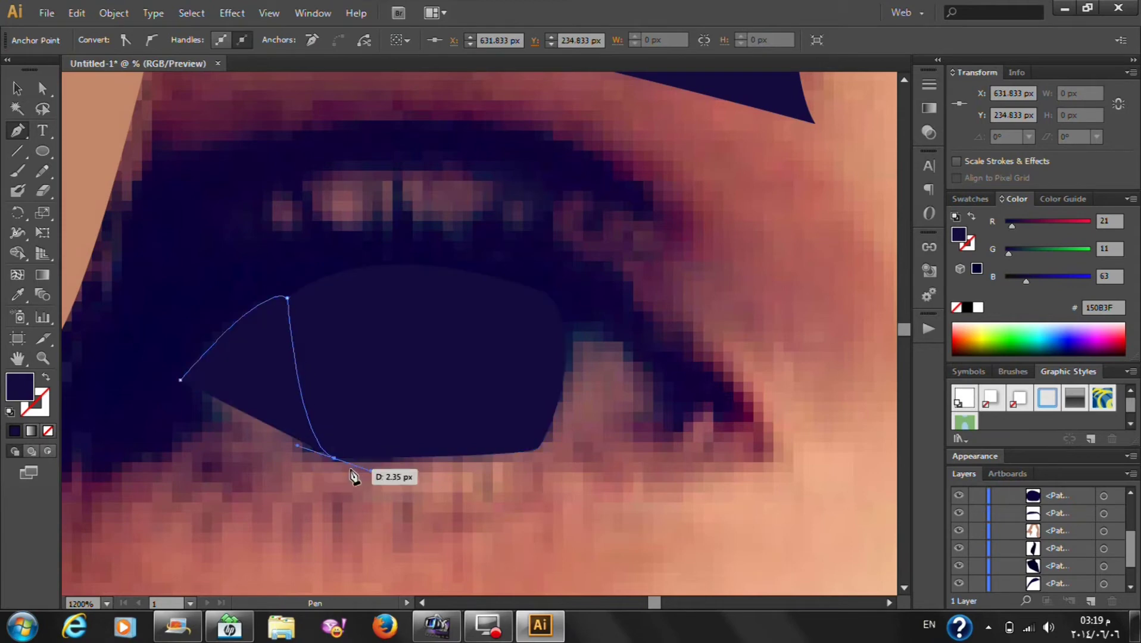
{"action": "left_click_drag", "start_coordinate": [181, 380], "coordinate": [161, 317]}
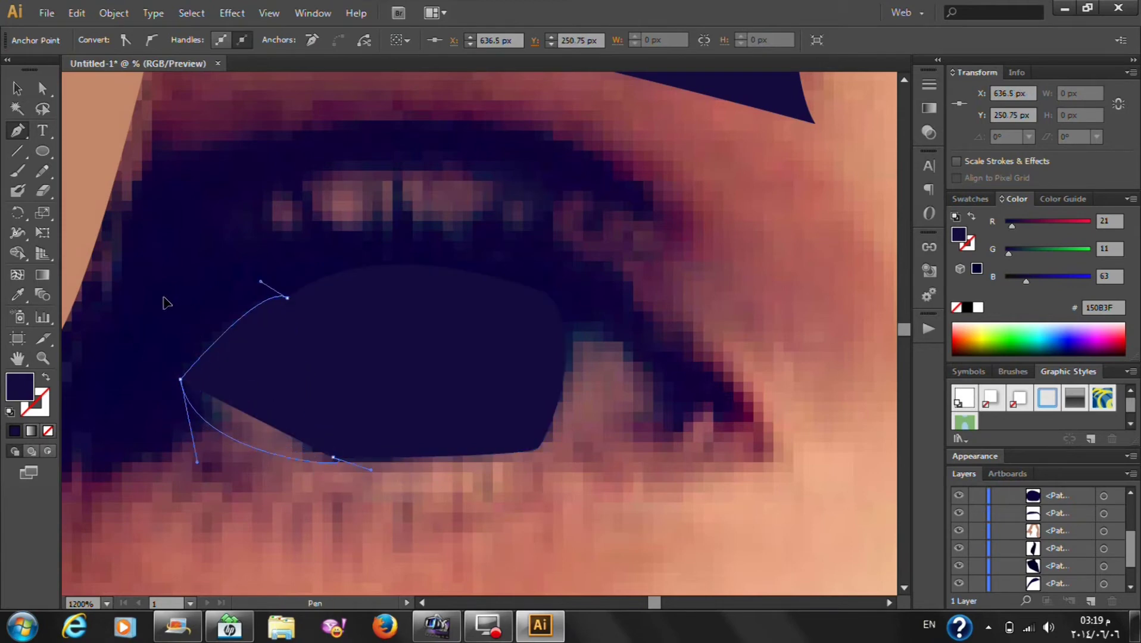
Fill the inner eye-white shape with light grey E2E2E2
{"action": "left_click", "coordinate": [17, 89]}
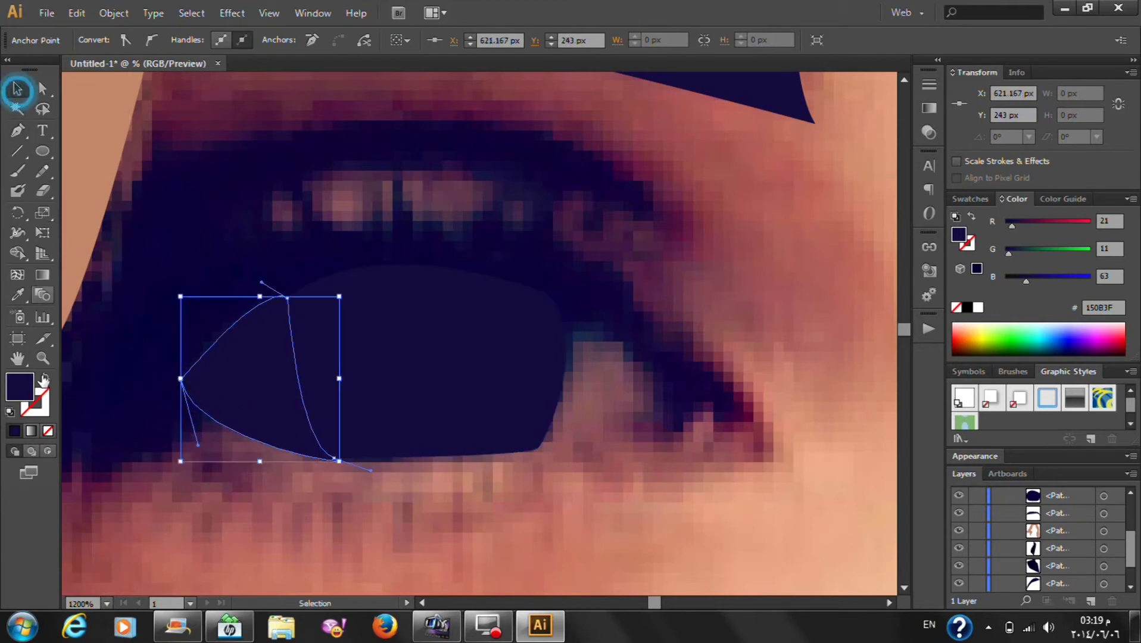
{"action": "double_click", "coordinate": [19, 387]}
{"action": "left_click_drag", "start_coordinate": [334, 283], "coordinate": [299, 272]}
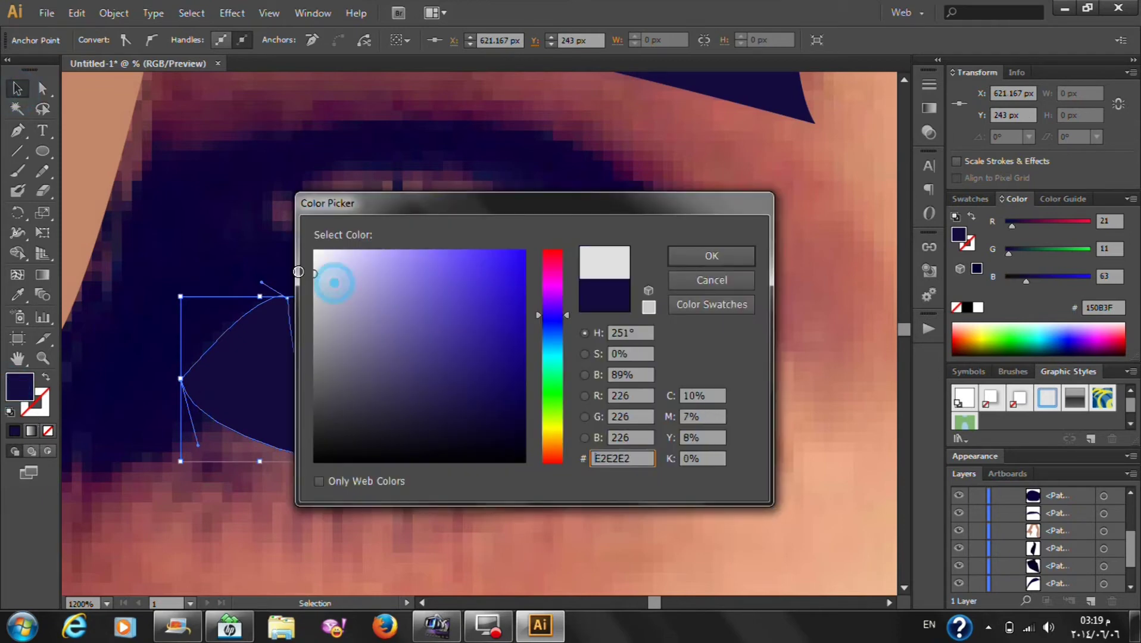
{"action": "left_click", "coordinate": [702, 256]}
{"action": "left_click", "coordinate": [645, 408]}
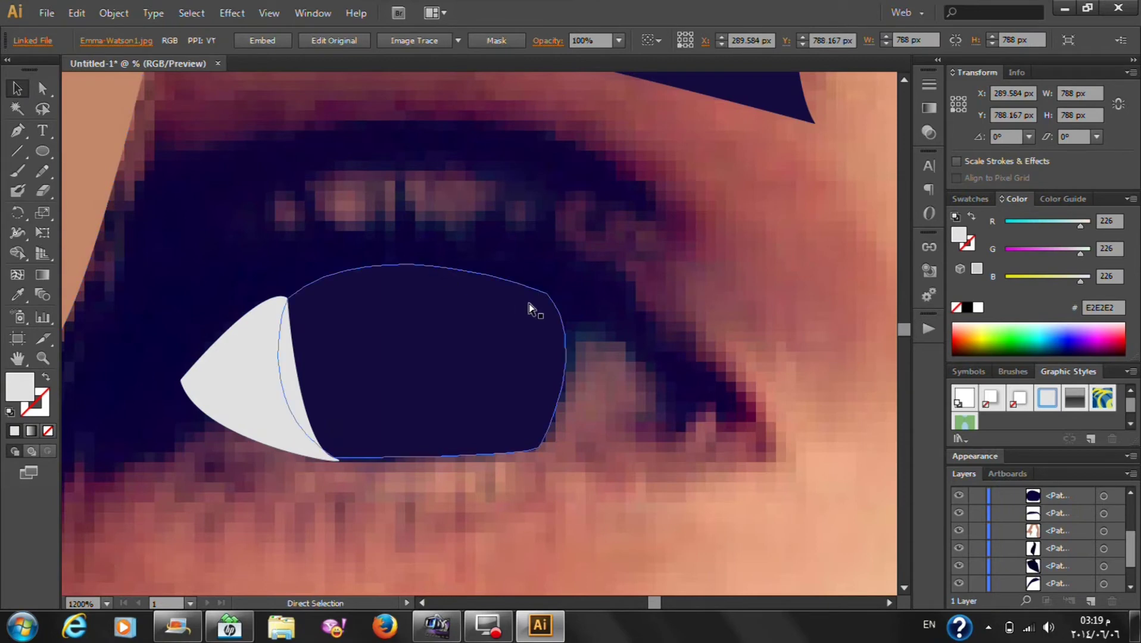
{"action": "left_click", "coordinate": [648, 237]}
Trace the outer eye-white from the iris's top right to the outer corner, then fit the artboard
{"action": "left_click", "coordinate": [18, 130]}
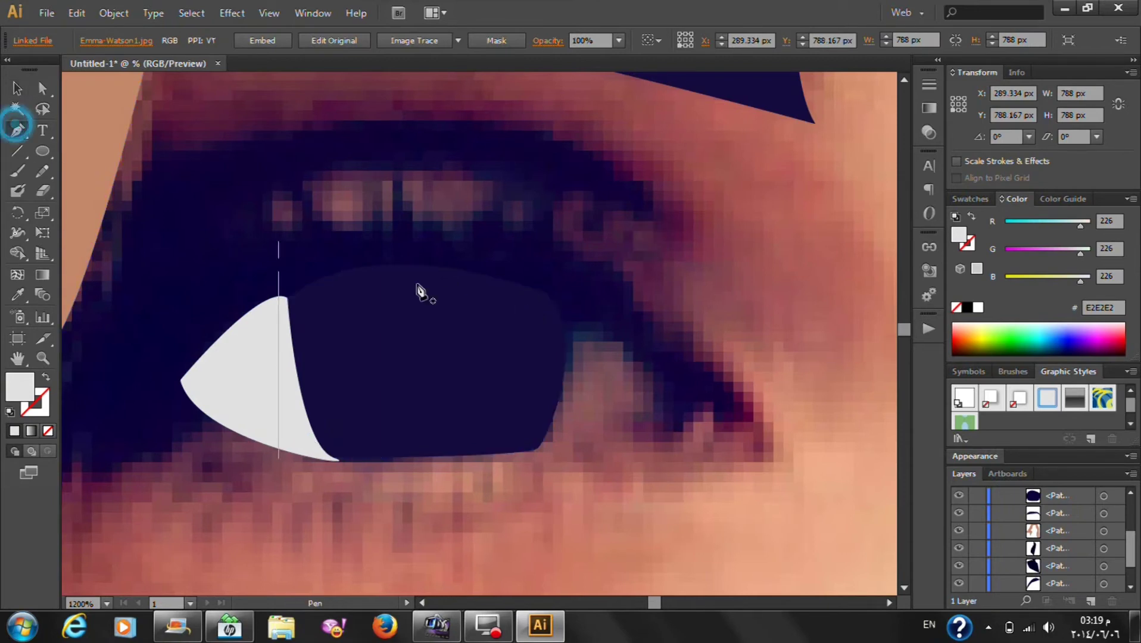
{"action": "left_click", "coordinate": [546, 293]}
{"action": "left_click_drag", "start_coordinate": [752, 440], "coordinate": [744, 473]}
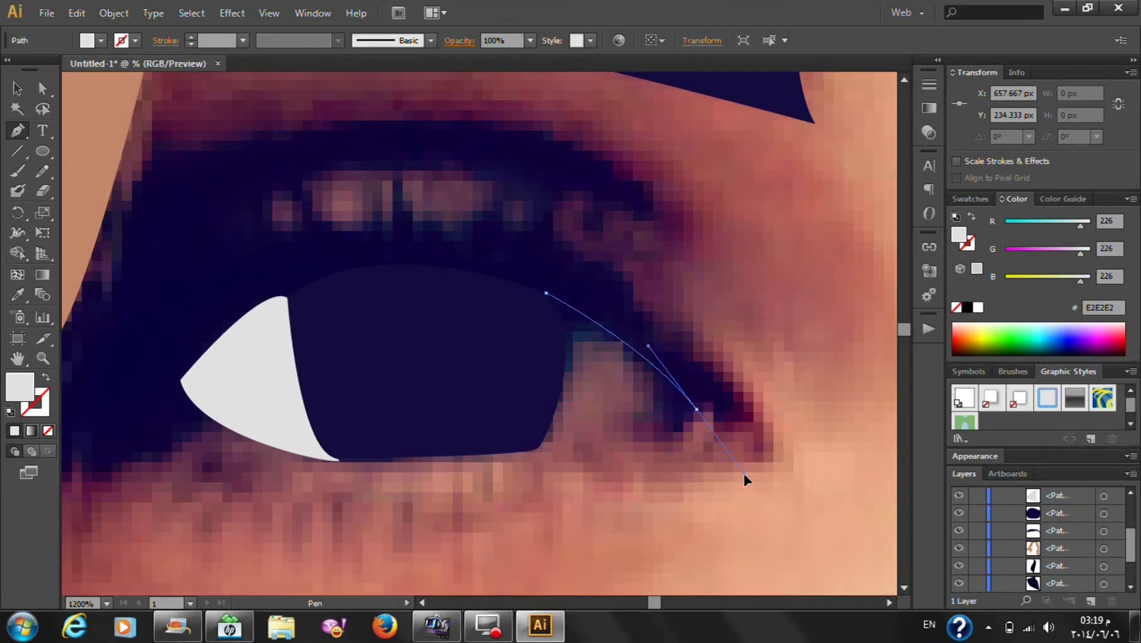
{"action": "left_click", "coordinate": [697, 411]}
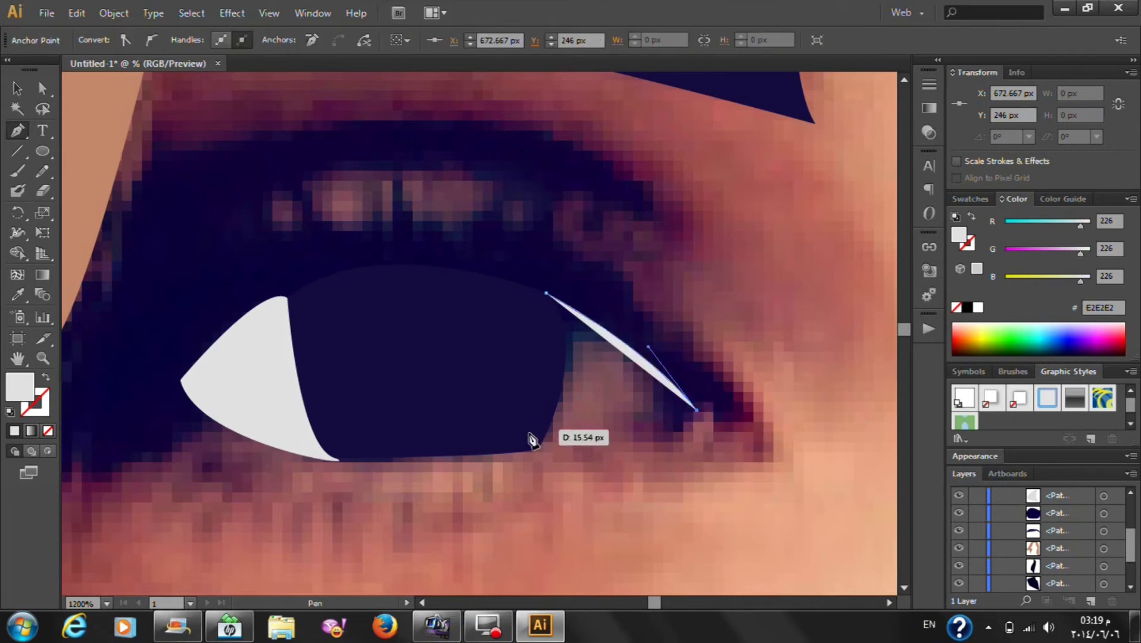
{"action": "left_click_drag", "start_coordinate": [534, 451], "coordinate": [500, 441]}
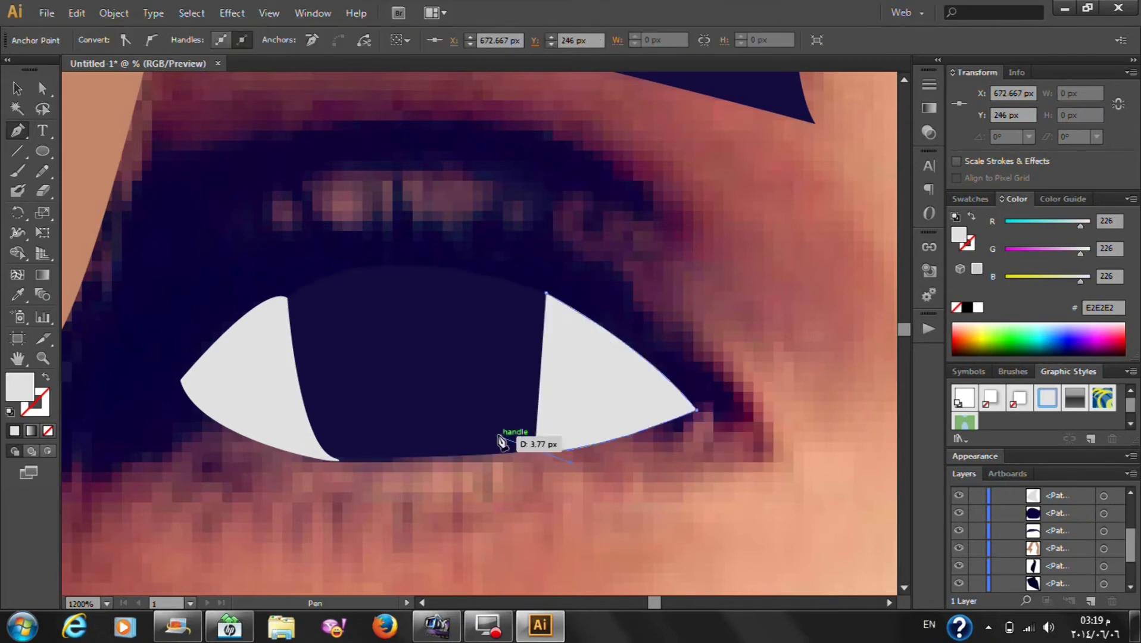
{"action": "left_click_drag", "start_coordinate": [545, 293], "coordinate": [518, 276]}
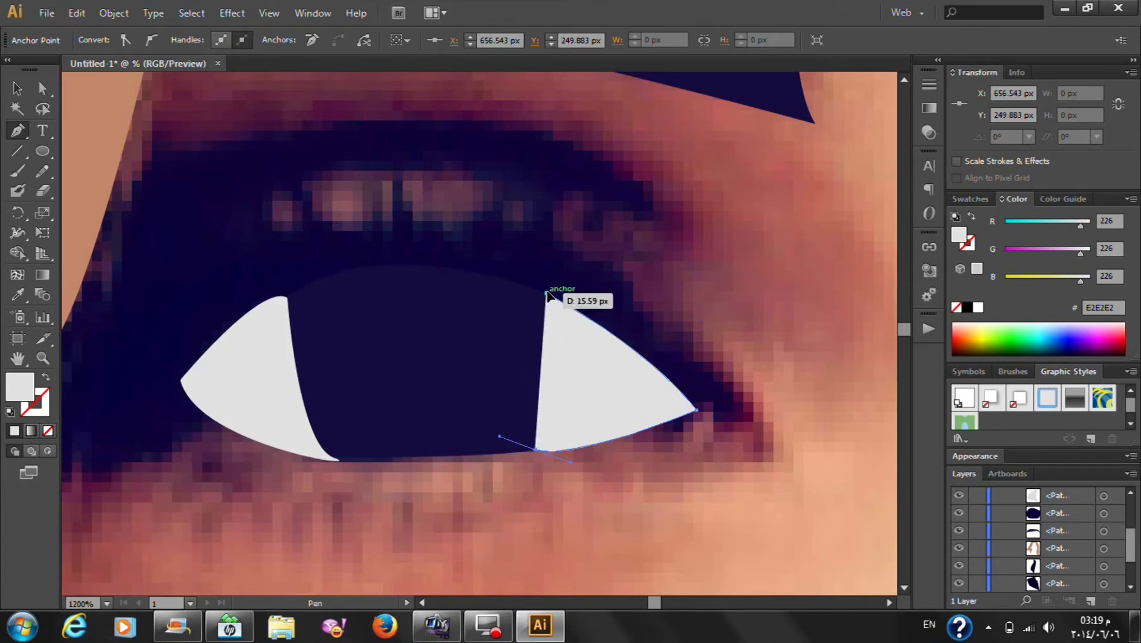
{"action": "left_click", "coordinate": [536, 451]}
{"action": "left_click_drag", "start_coordinate": [547, 293], "coordinate": [502, 204]}
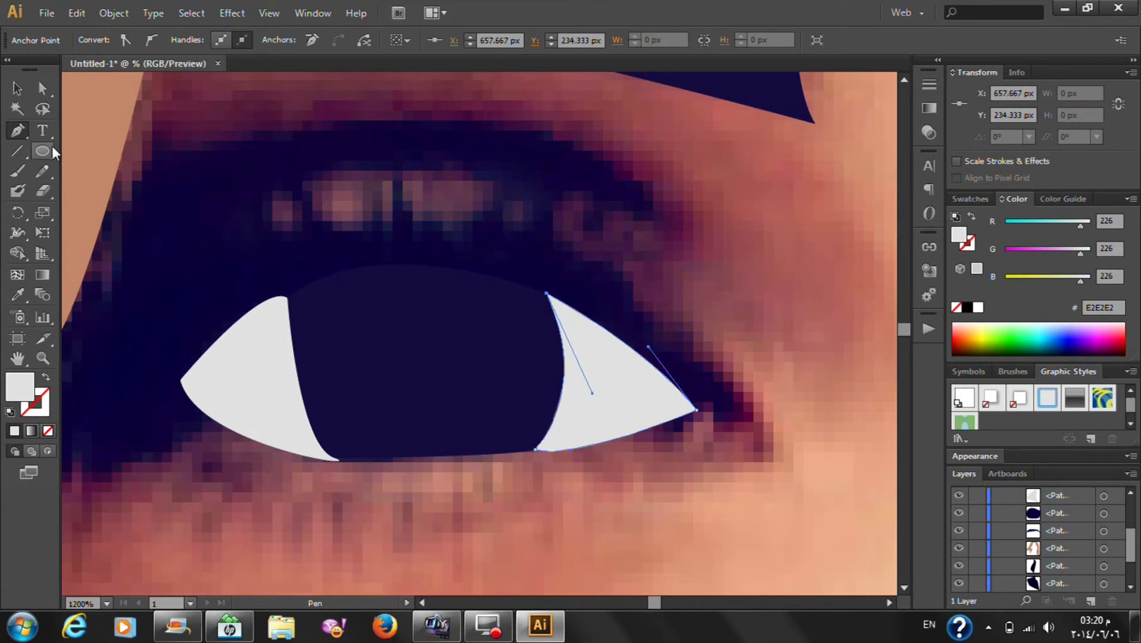
{"action": "left_click", "coordinate": [17, 88]}
{"action": "left_click", "coordinate": [525, 246]}
{"action": "key", "text": "ctrl+0"}
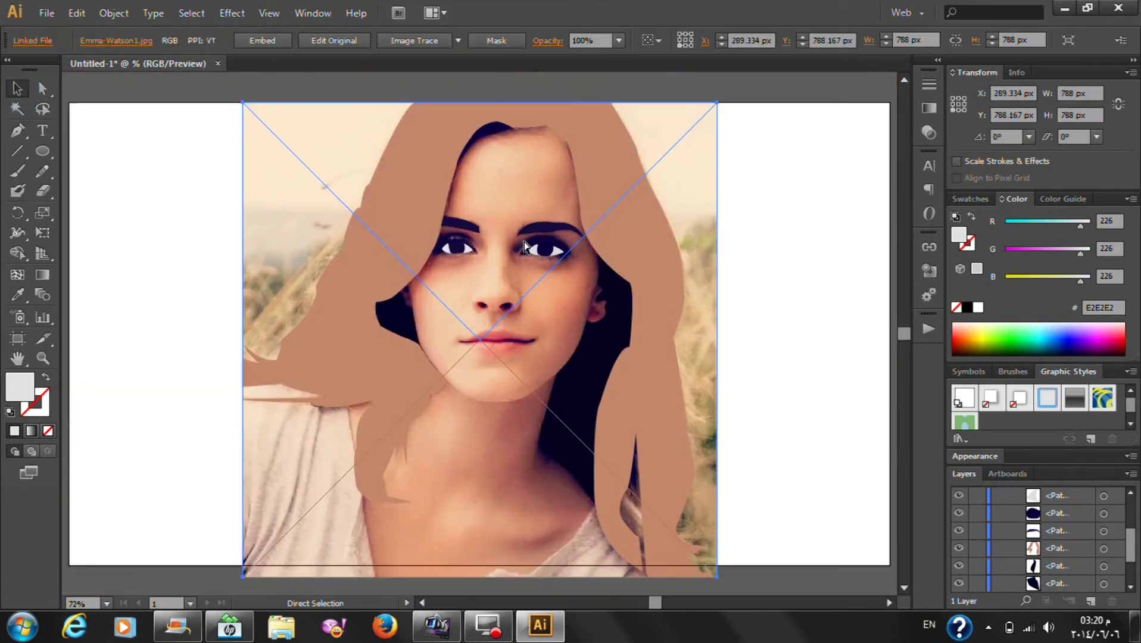
{"action": "left_click", "coordinate": [783, 397]}
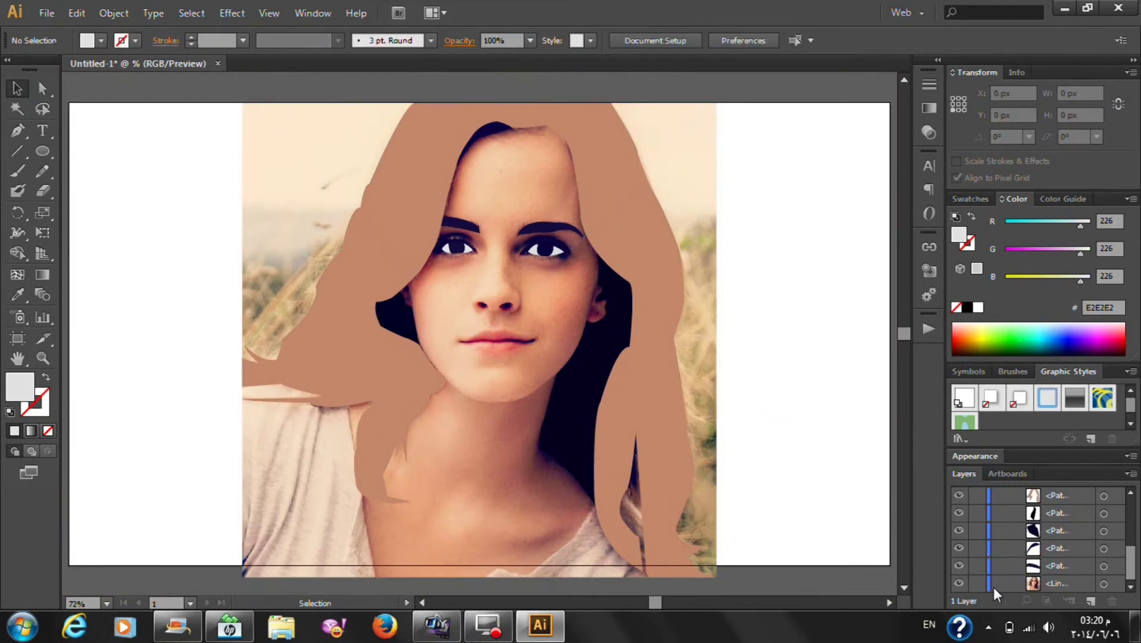
{"action": "left_click", "coordinate": [959, 584]}
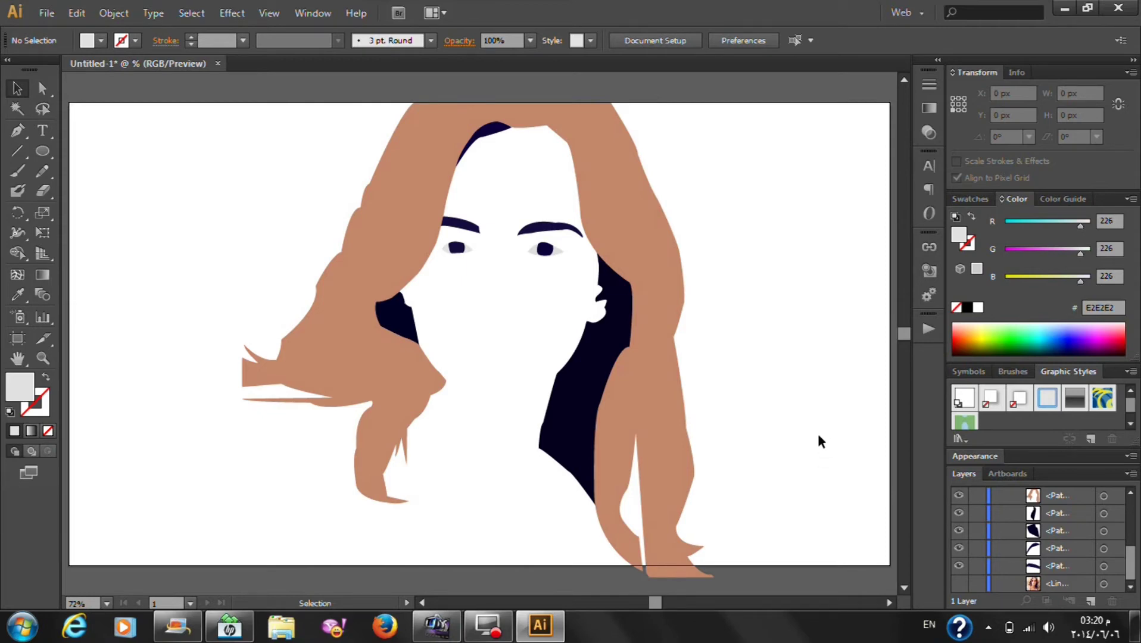
{"action": "left_click", "coordinate": [959, 581]}
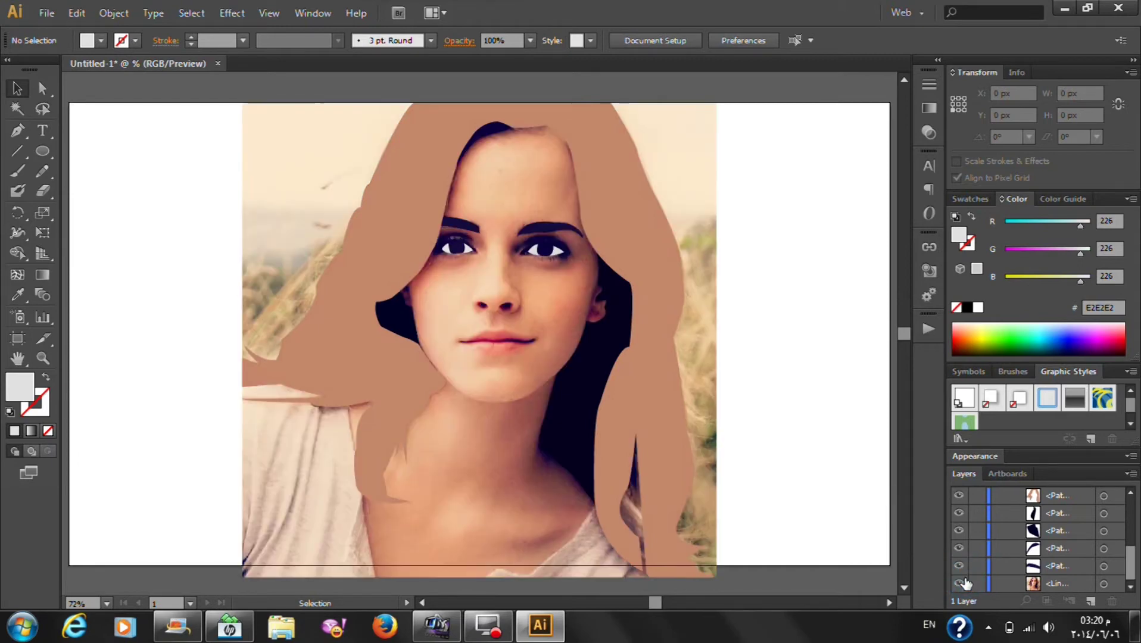
{"action": "left_click", "coordinate": [959, 582]}
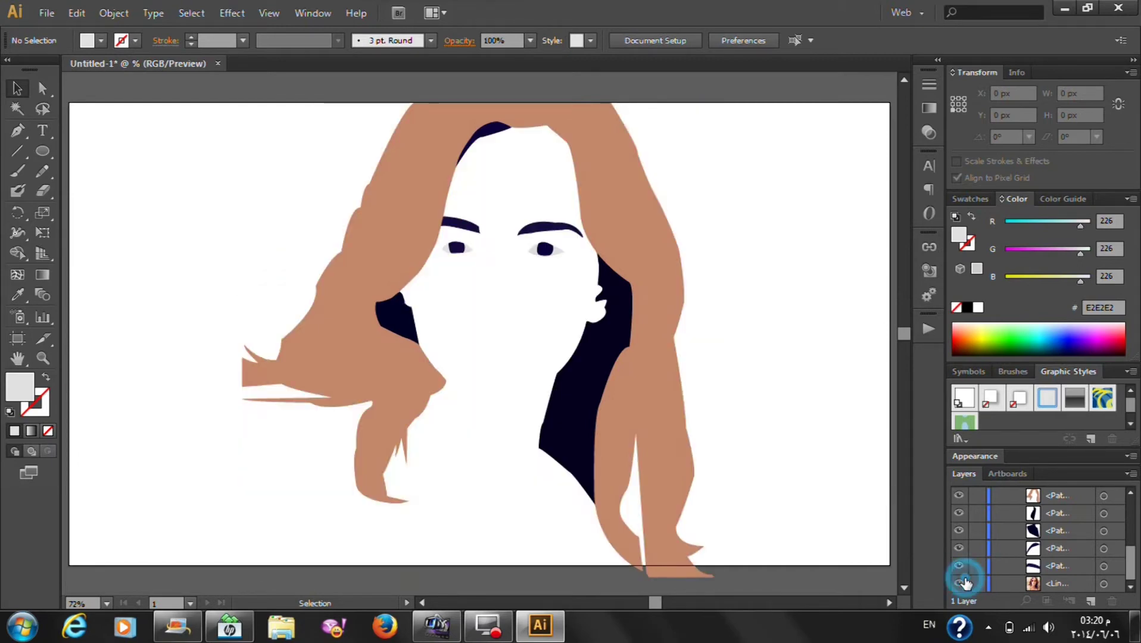
{"action": "left_click", "coordinate": [960, 583]}
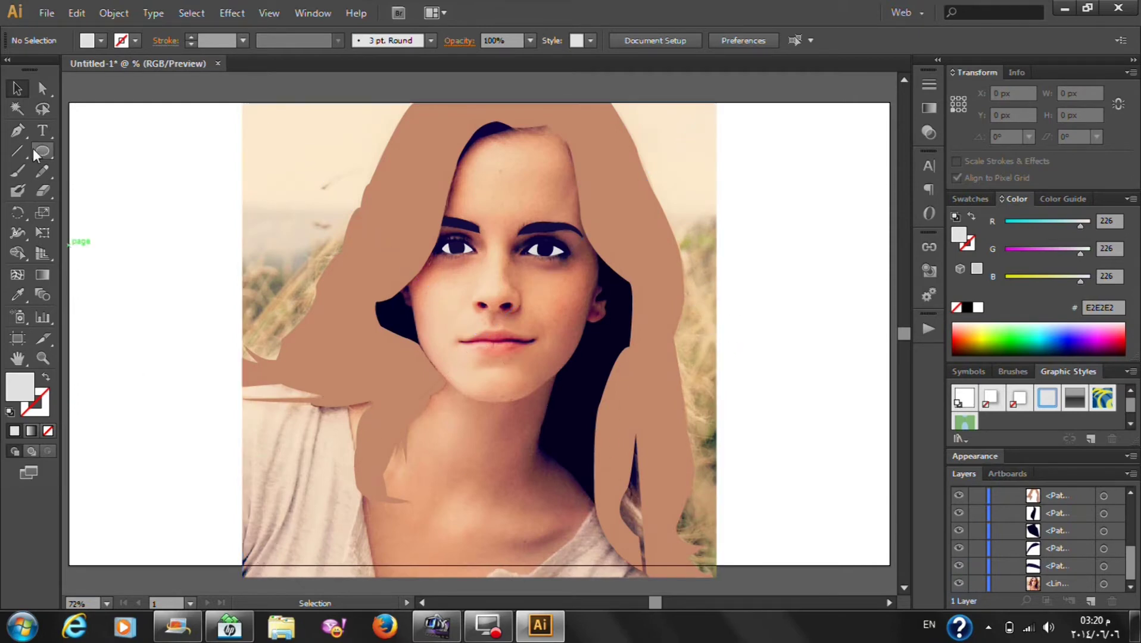
{"action": "left_click", "coordinate": [18, 131]}
{"action": "scroll", "coordinate": [519, 474], "scroll_direction": "down", "scroll_amount": 1}
Start a neck outline at the photo's bottom edge and hide the brown hair shapes
{"action": "scroll", "coordinate": [500, 473], "scroll_direction": "down", "scroll_amount": 5}
{"action": "scroll", "coordinate": [473, 468], "scroll_direction": "up", "scroll_amount": 3}
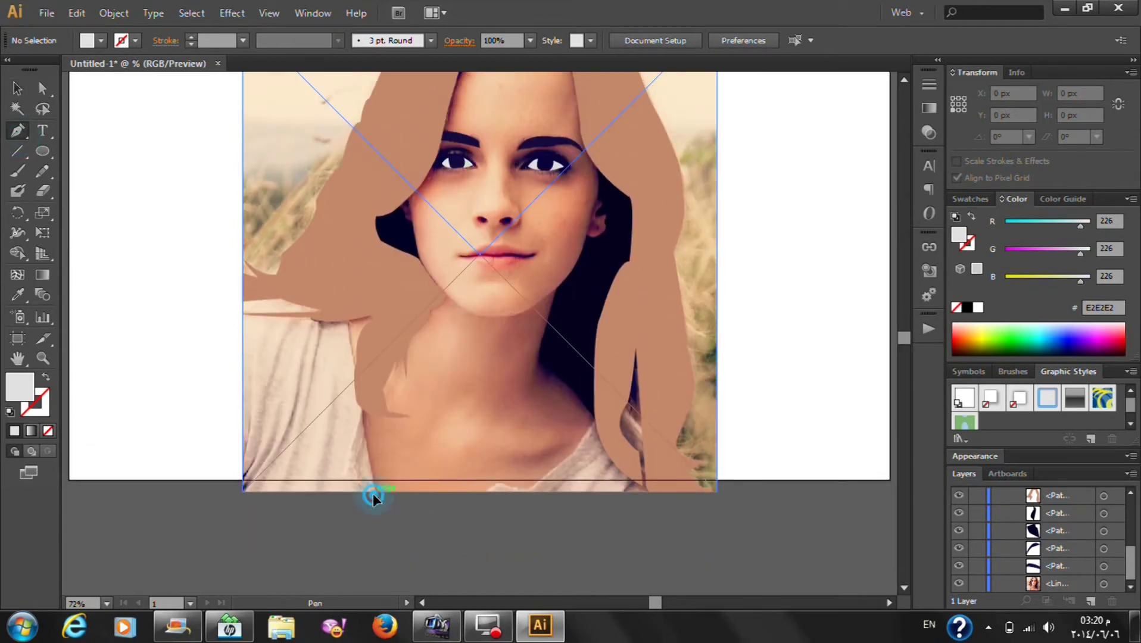
{"action": "scroll", "coordinate": [371, 502], "scroll_direction": "up", "scroll_amount": 4, "text": "alt"}
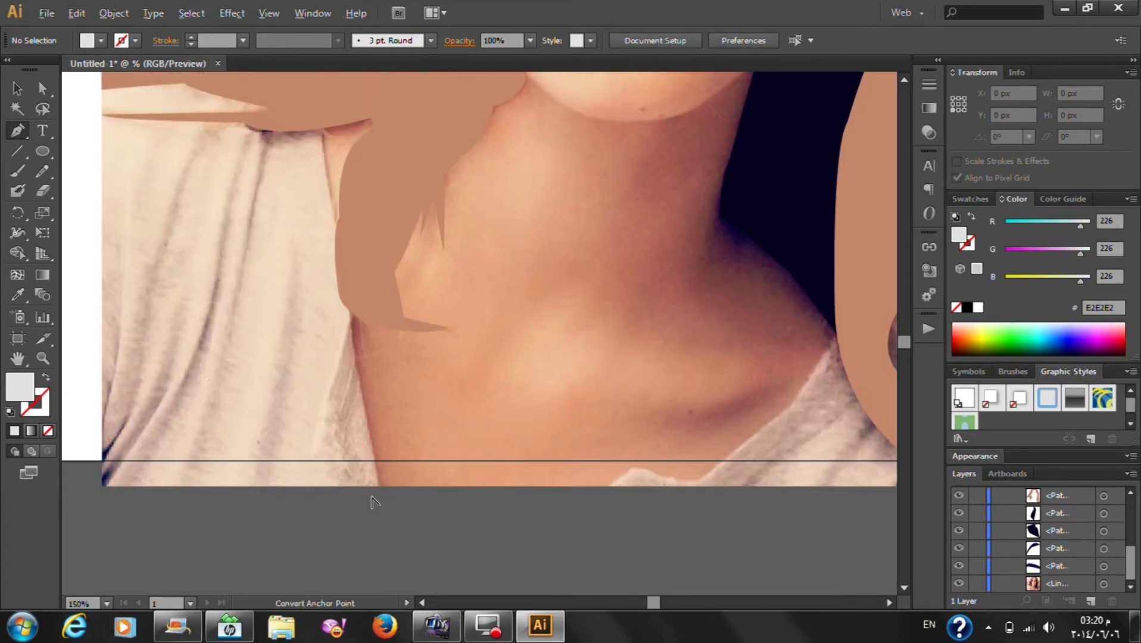
{"action": "left_click", "coordinate": [384, 493]}
{"action": "scroll", "coordinate": [390, 417], "scroll_direction": "up", "scroll_amount": 3}
{"action": "scroll", "coordinate": [396, 393], "scroll_direction": "up", "scroll_amount": 3}
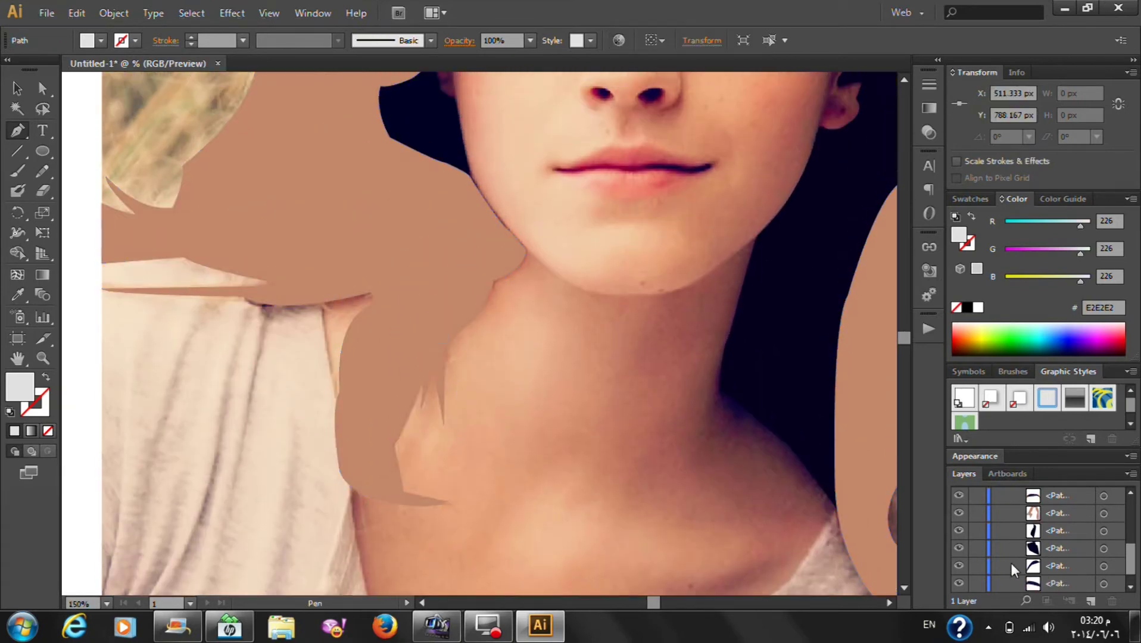
{"action": "key", "text": "ctrl+a"}
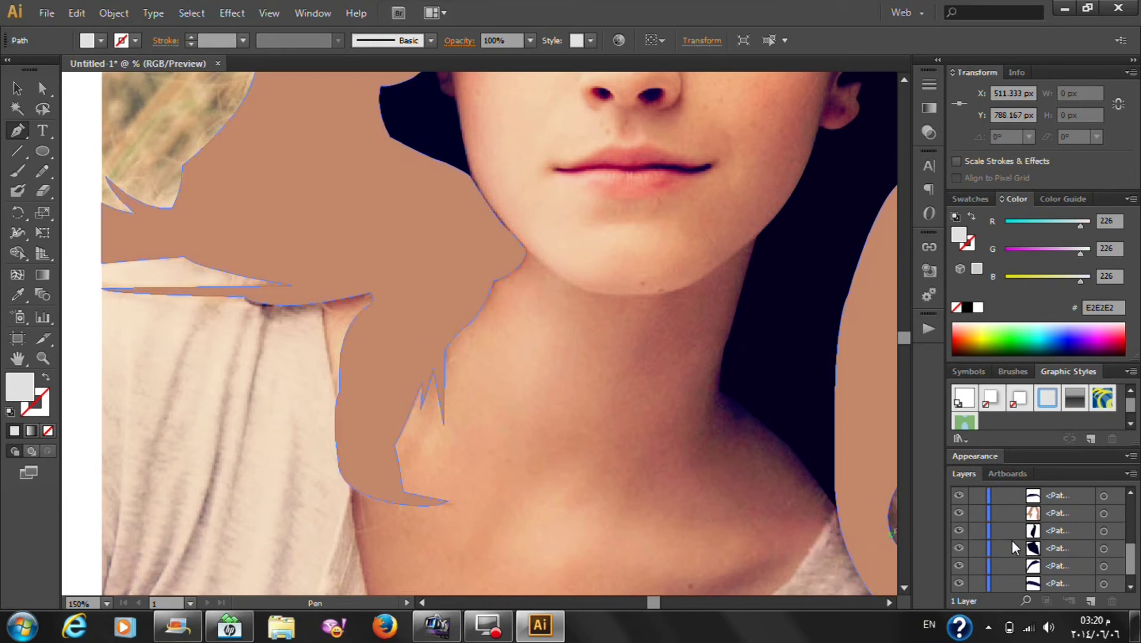
{"action": "left_click", "coordinate": [958, 567]}
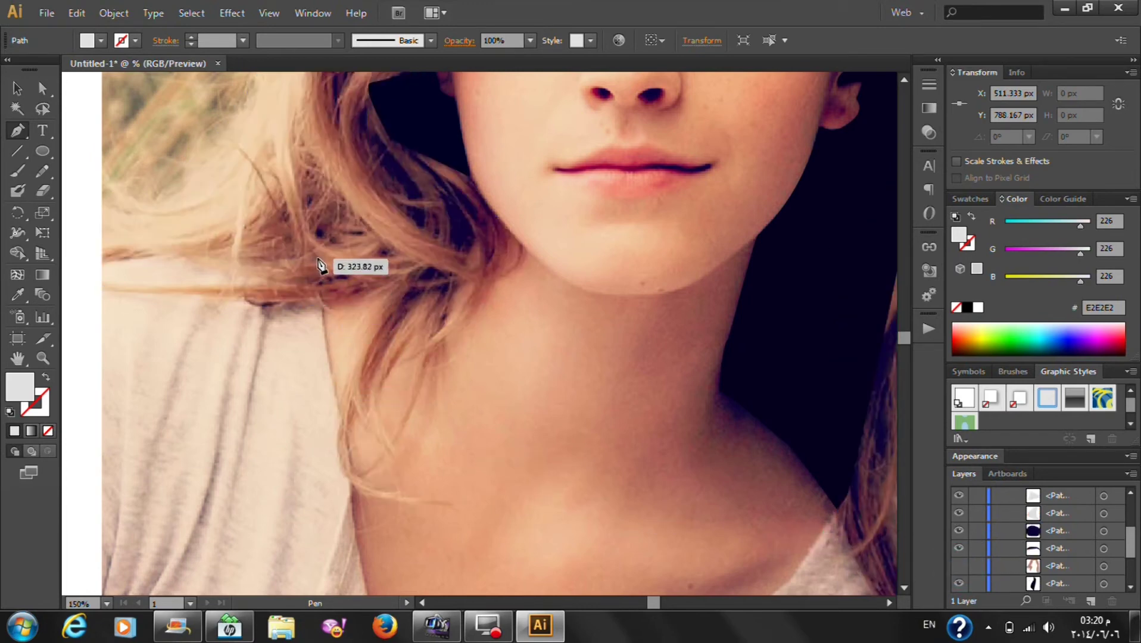
Trace an unfilled outline up the shoulder and neck, curving along the jaw toward the ear
{"action": "left_click", "coordinate": [317, 258]}
{"action": "left_click", "coordinate": [452, 280]}
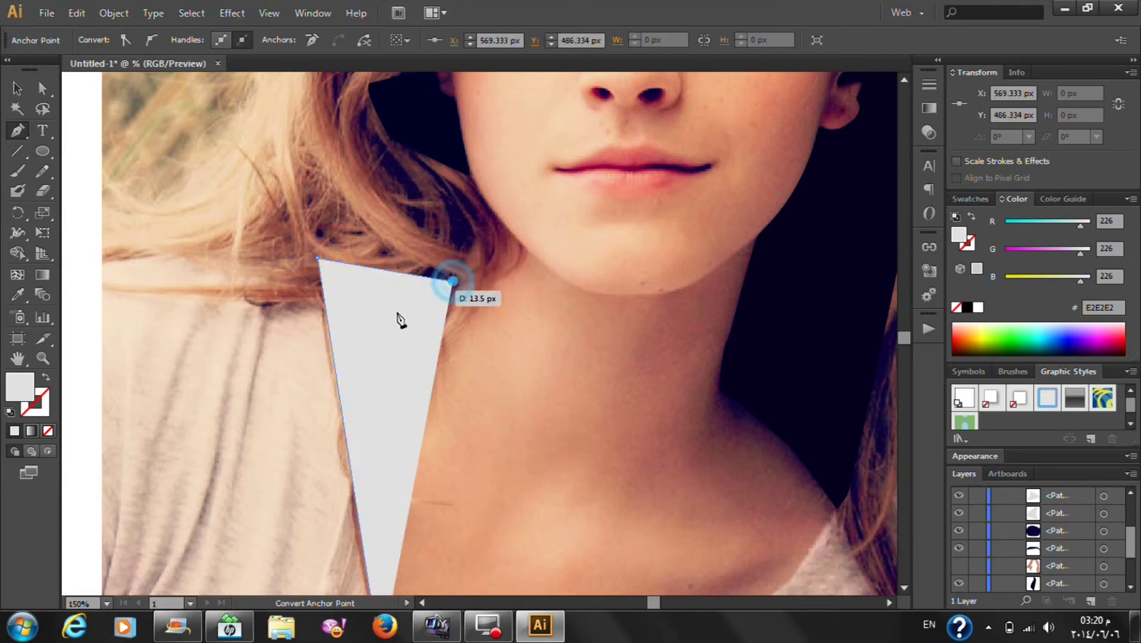
{"action": "left_click", "coordinate": [47, 433]}
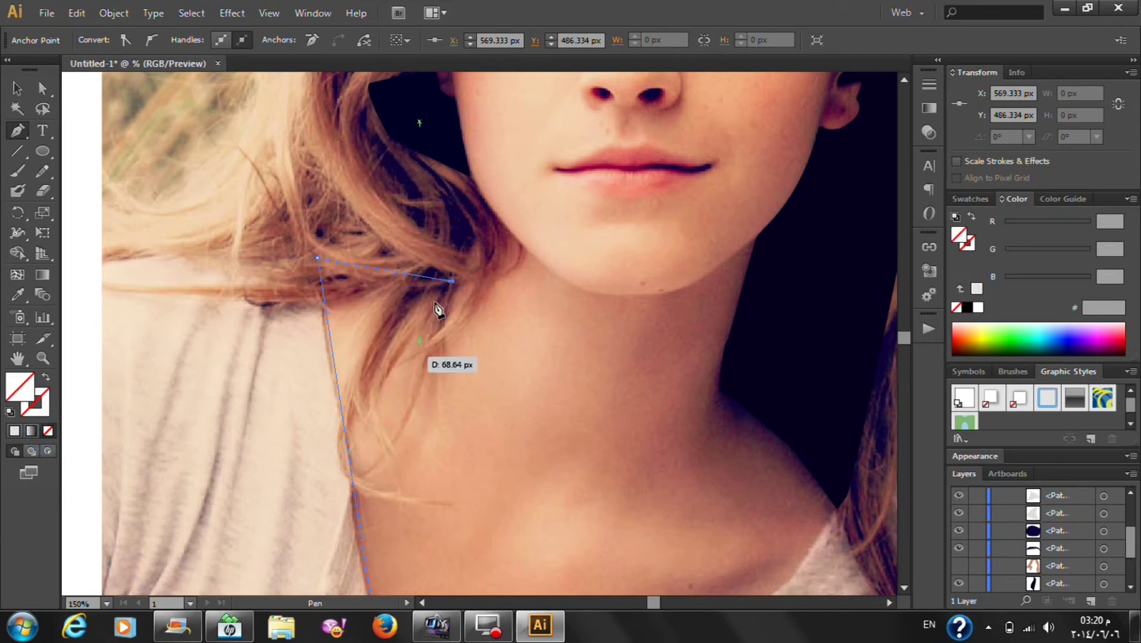
{"action": "left_click", "coordinate": [489, 208]}
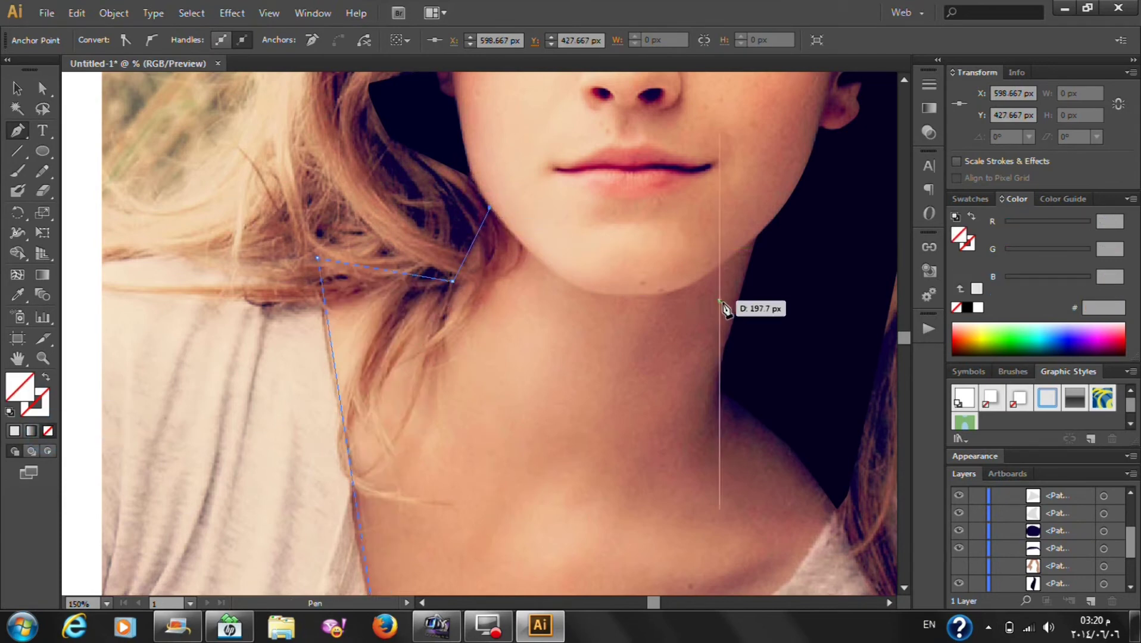
{"action": "scroll", "coordinate": [554, 286], "scroll_direction": "up", "scroll_amount": 5}
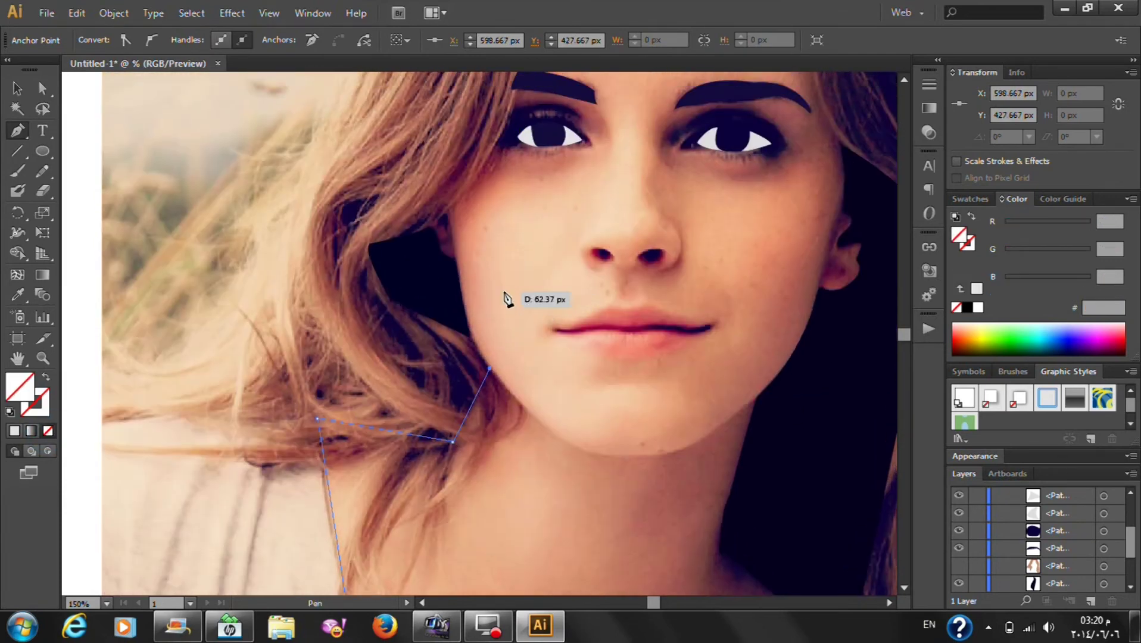
{"action": "scroll", "coordinate": [494, 292], "scroll_direction": "up", "scroll_amount": 1, "text": "alt"}
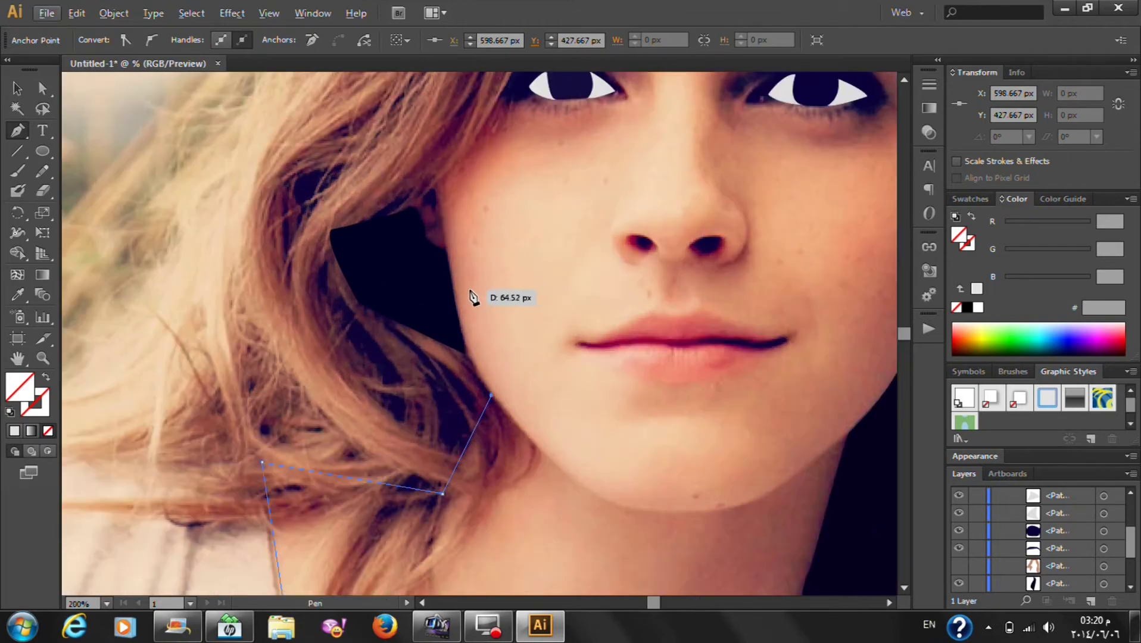
{"action": "scroll", "coordinate": [471, 298], "scroll_direction": "down", "scroll_amount": 2}
{"action": "scroll", "coordinate": [463, 298], "scroll_direction": "down", "scroll_amount": 3}
{"action": "scroll", "coordinate": [459, 295], "scroll_direction": "down", "scroll_amount": 2}
{"action": "scroll", "coordinate": [492, 172], "scroll_direction": "up", "scroll_amount": 2, "text": "alt"}
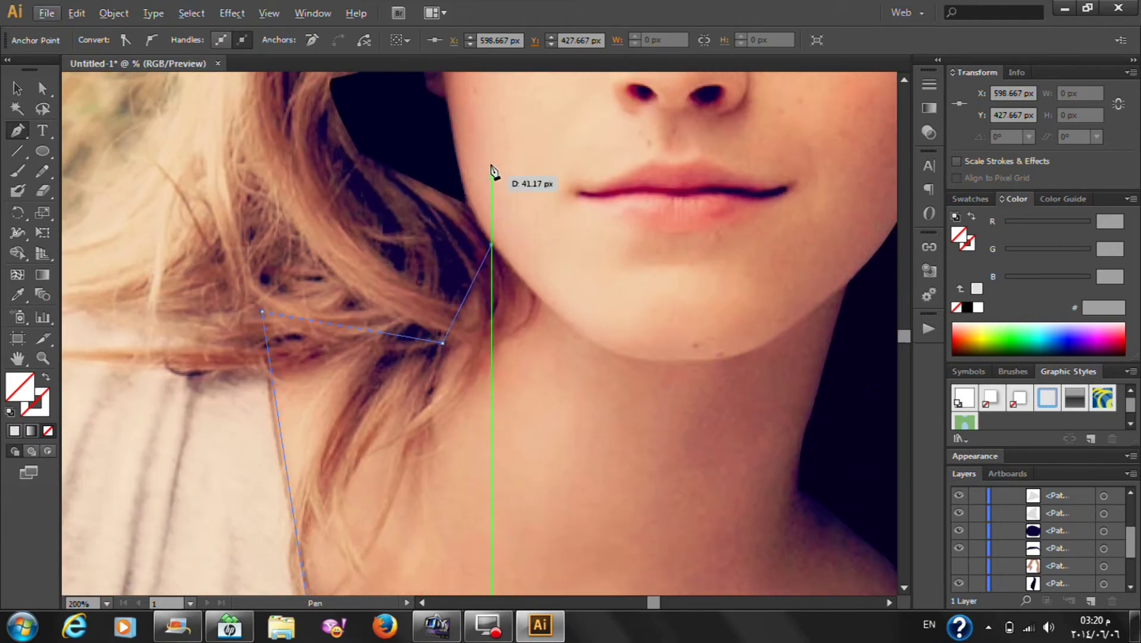
{"action": "scroll", "coordinate": [461, 153], "scroll_direction": "up", "scroll_amount": 2, "text": "alt"}
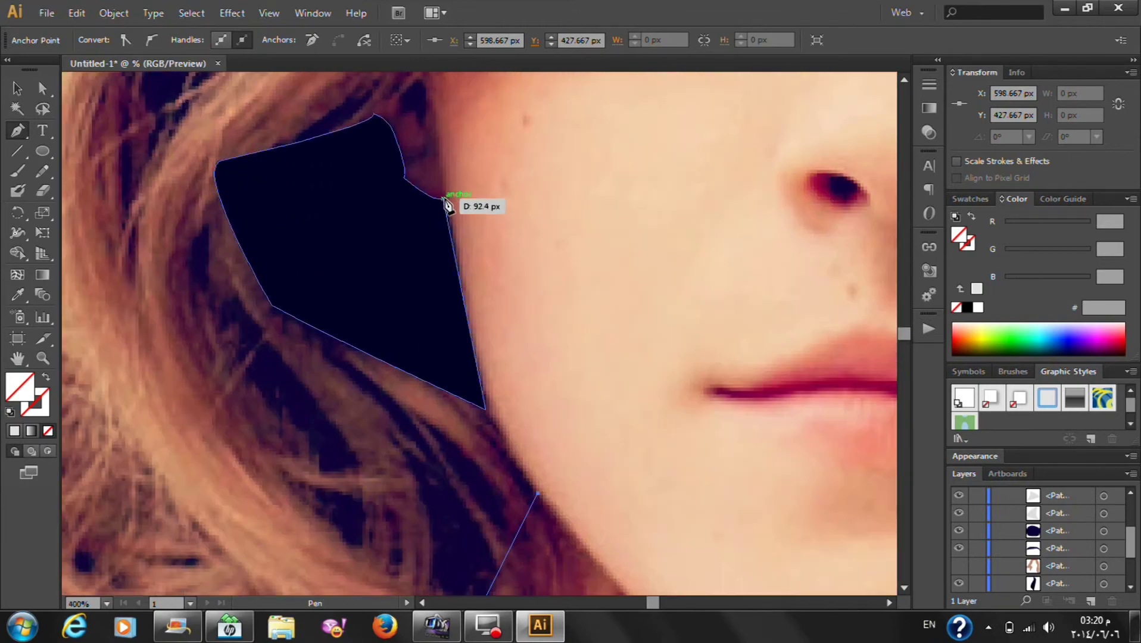
{"action": "left_click_drag", "start_coordinate": [443, 197], "coordinate": [472, 93]}
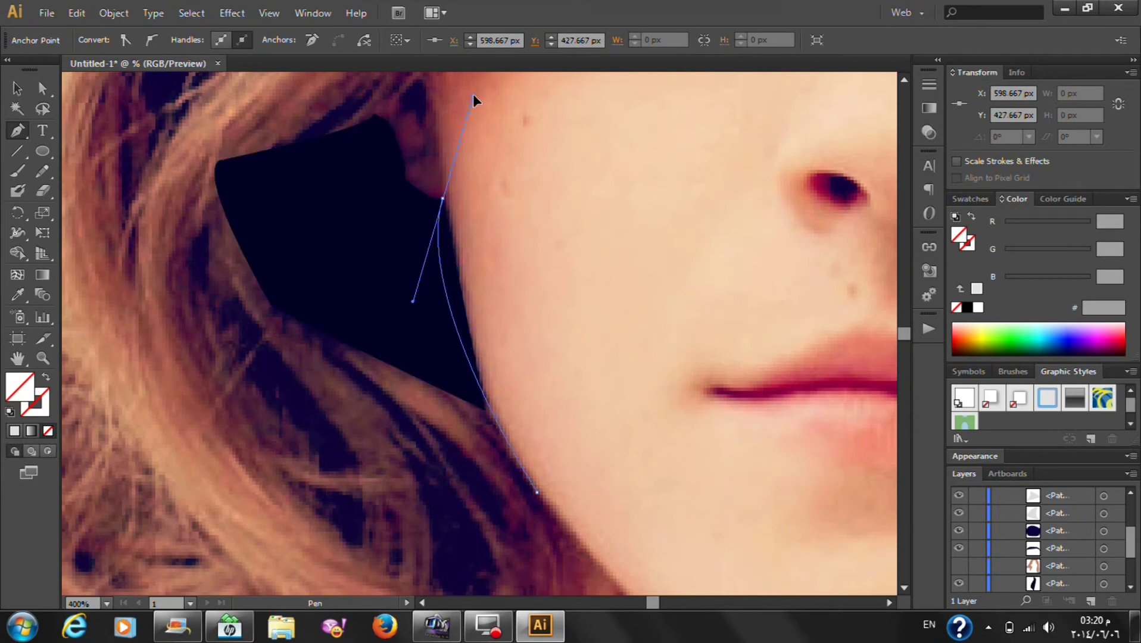
Continue the skin outline past the ear along the hair edge and hairline
{"action": "left_click_drag", "start_coordinate": [472, 94], "coordinate": [454, 96]}
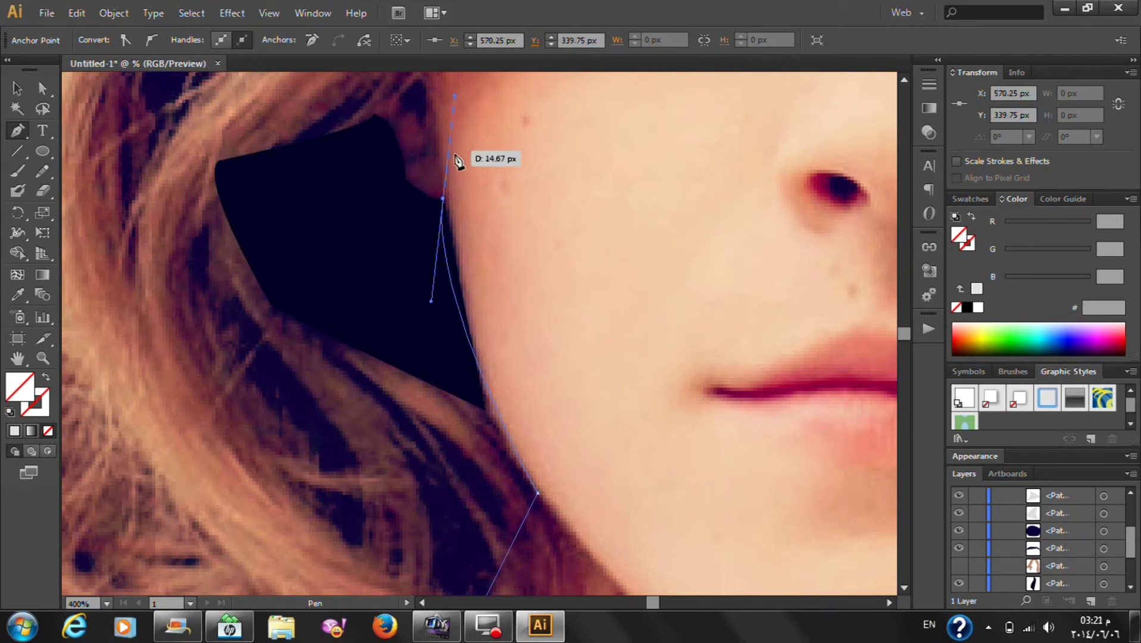
{"action": "scroll", "coordinate": [457, 161], "scroll_direction": "up", "scroll_amount": 1}
{"action": "left_click", "coordinate": [443, 217]}
{"action": "scroll", "coordinate": [440, 196], "scroll_direction": "up", "scroll_amount": 2}
{"action": "scroll", "coordinate": [427, 186], "scroll_direction": "up", "scroll_amount": 2}
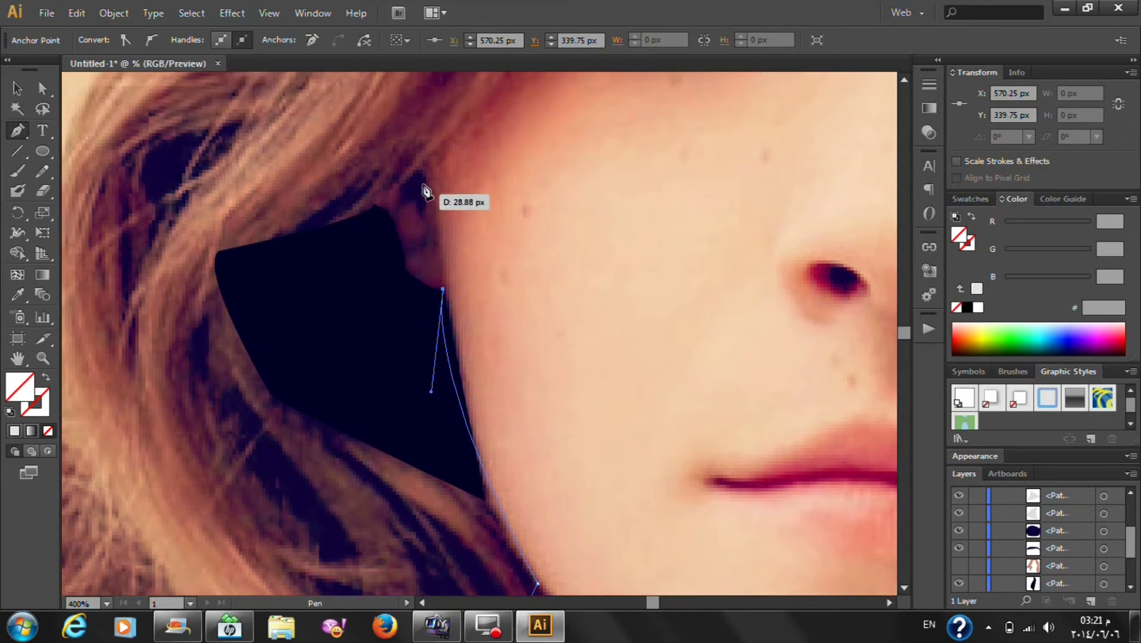
{"action": "scroll", "coordinate": [407, 171], "scroll_direction": "up", "scroll_amount": 2}
{"action": "scroll", "coordinate": [414, 192], "scroll_direction": "up", "scroll_amount": 1}
{"action": "mouse_move", "coordinate": [387, 210]}
{"action": "left_mouse_down"}
{"action": "mouse_move", "coordinate": [453, 122]}
{"action": "mouse_move", "coordinate": [427, 253]}
{"action": "left_mouse_up"}
{"action": "scroll", "coordinate": [428, 143], "scroll_direction": "up", "scroll_amount": 10}
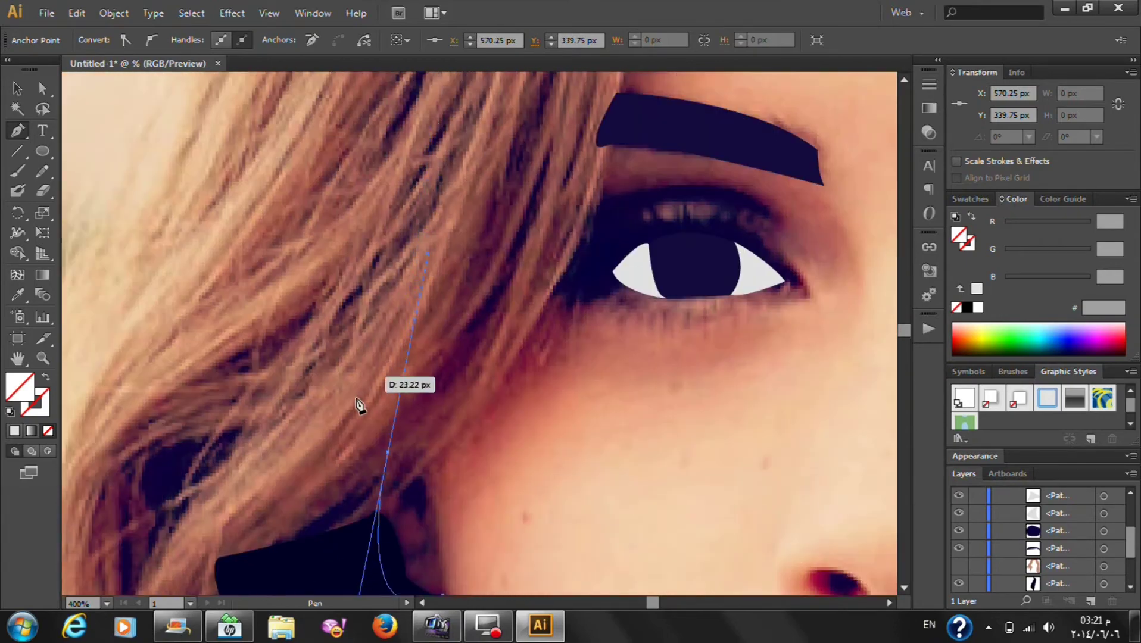
{"action": "scroll", "coordinate": [631, 314], "scroll_direction": "up", "scroll_amount": 2}
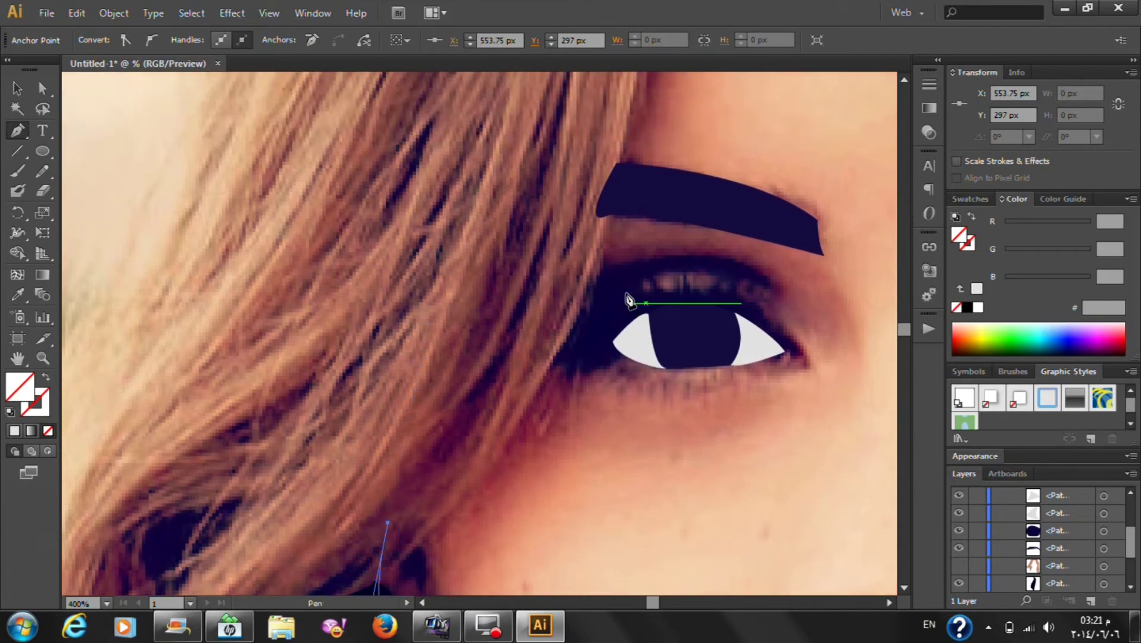
{"action": "scroll", "coordinate": [833, 155], "scroll_direction": "down", "scroll_amount": 2}
{"action": "scroll", "coordinate": [902, 589], "scroll_direction": "up", "scroll_amount": 1}
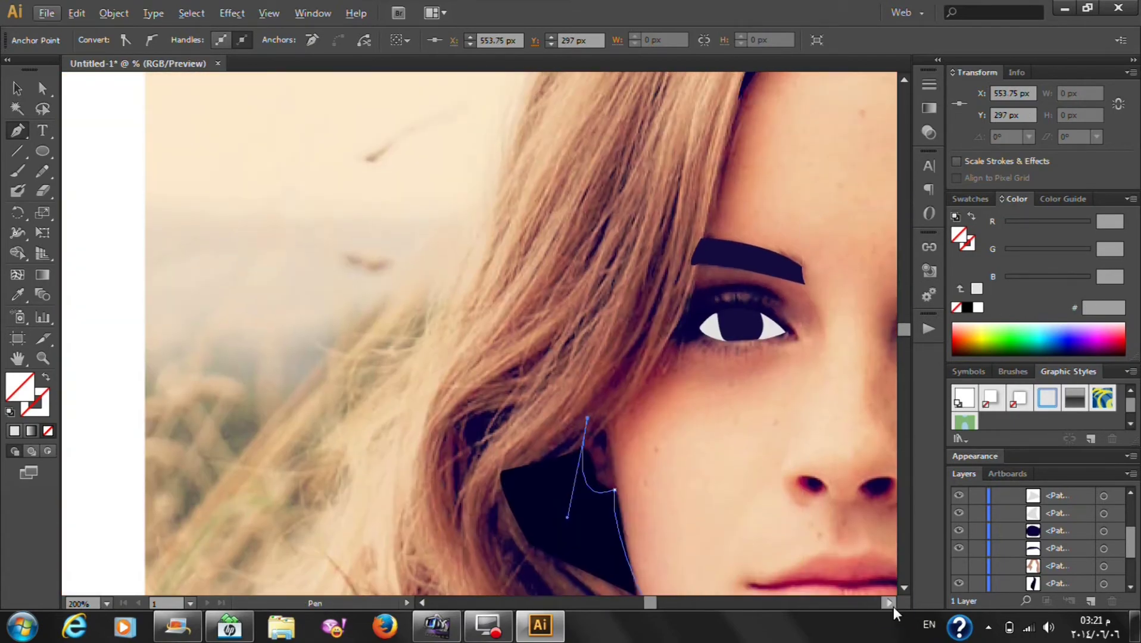
{"action": "left_click_drag", "start_coordinate": [893, 606], "coordinate": [890, 604]}
{"action": "scroll", "coordinate": [588, 204], "scroll_direction": "up", "scroll_amount": 4}
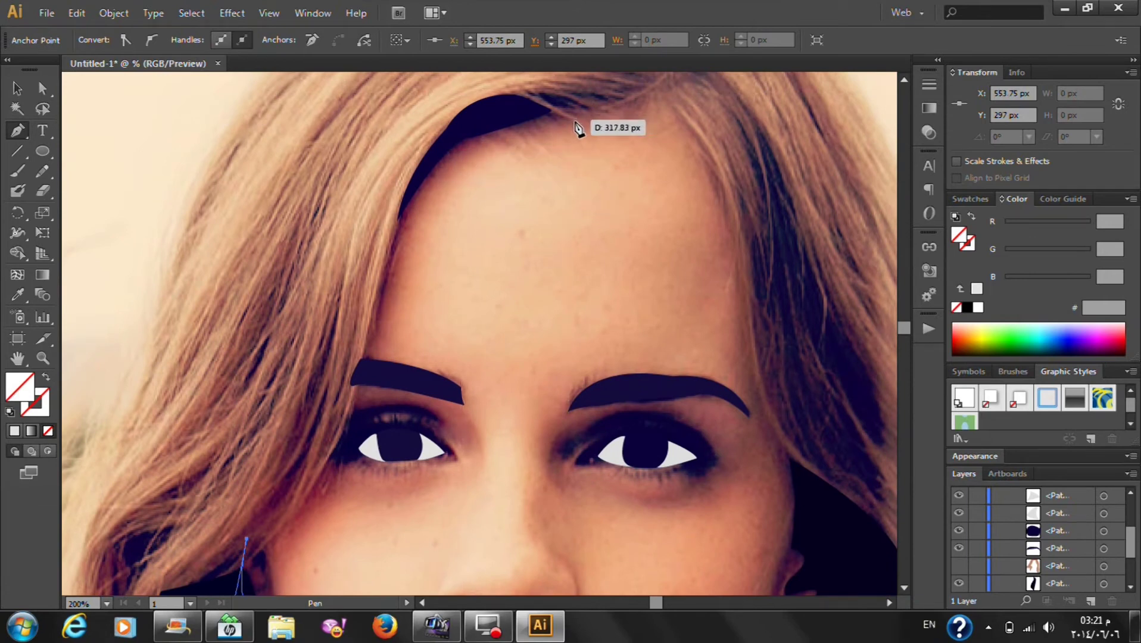
{"action": "scroll", "coordinate": [619, 125], "scroll_direction": "up", "scroll_amount": 1}
{"action": "scroll", "coordinate": [622, 137], "scroll_direction": "up", "scroll_amount": 1}
{"action": "mouse_move", "coordinate": [623, 150]}
{"action": "left_mouse_down"}
{"action": "mouse_move", "coordinate": [788, 161]}
{"action": "mouse_move", "coordinate": [838, 265]}
{"action": "left_mouse_up"}
{"action": "left_click", "coordinate": [620, 152], "text": "alt"}
{"action": "left_click_drag", "start_coordinate": [848, 343], "coordinate": [880, 482]}
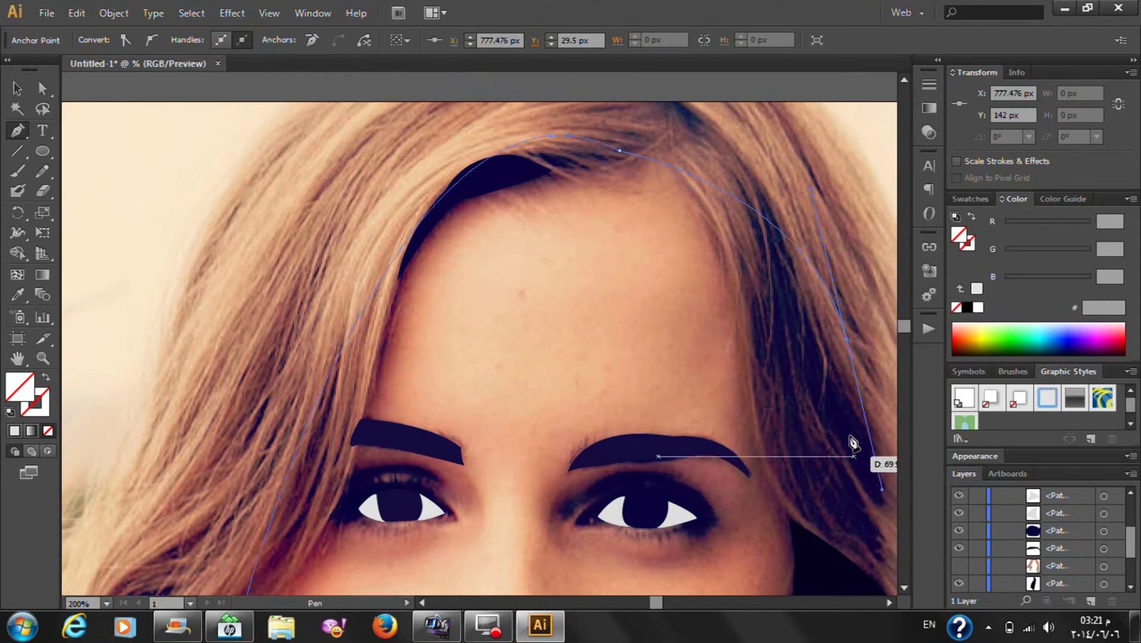
Extend the skin outline down the far side of the neck
{"action": "scroll", "coordinate": [840, 345], "scroll_direction": "down", "scroll_amount": 2}
{"action": "scroll", "coordinate": [837, 334], "scroll_direction": "down", "scroll_amount": 2}
{"action": "scroll", "coordinate": [837, 333], "scroll_direction": "down", "scroll_amount": 3}
{"action": "scroll", "coordinate": [836, 338], "scroll_direction": "down", "scroll_amount": 2}
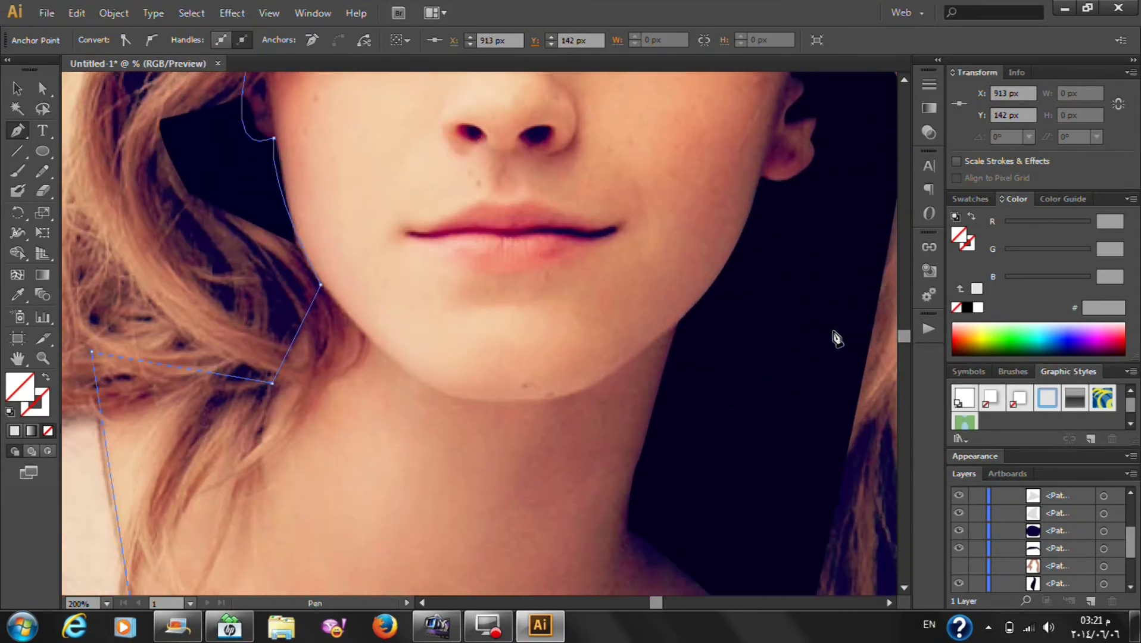
{"action": "scroll", "coordinate": [834, 337], "scroll_direction": "down", "scroll_amount": 5}
{"action": "scroll", "coordinate": [830, 336], "scroll_direction": "up", "scroll_amount": 3}
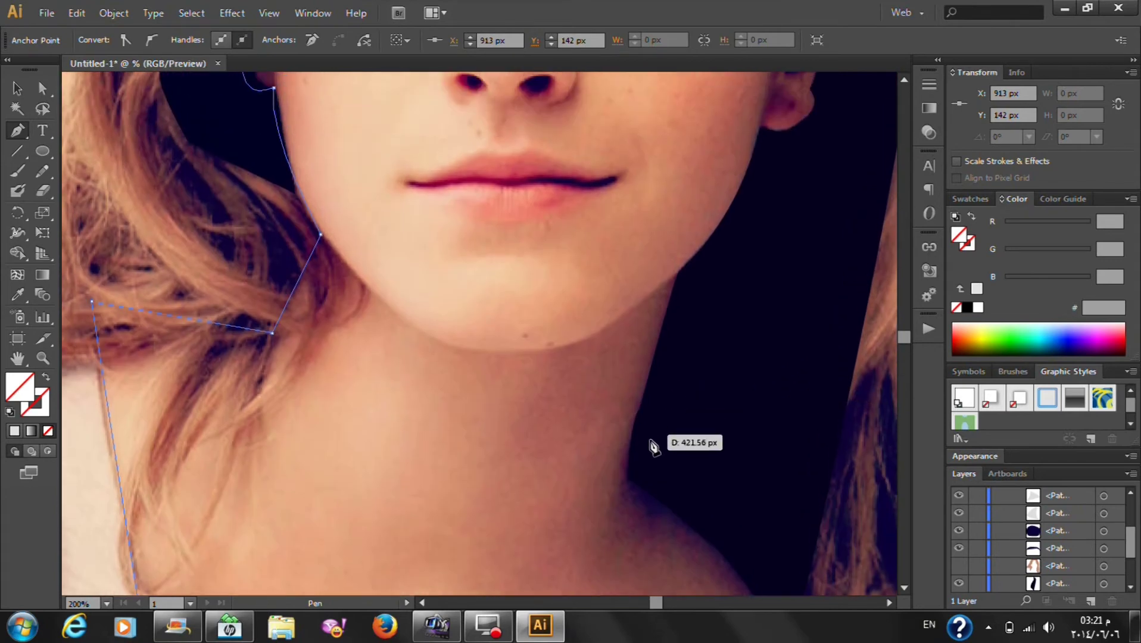
{"action": "scroll", "coordinate": [753, 441], "scroll_direction": "down", "scroll_amount": 2}
{"action": "scroll", "coordinate": [688, 325], "scroll_direction": "down", "scroll_amount": 2}
{"action": "scroll", "coordinate": [752, 280], "scroll_direction": "up", "scroll_amount": 2}
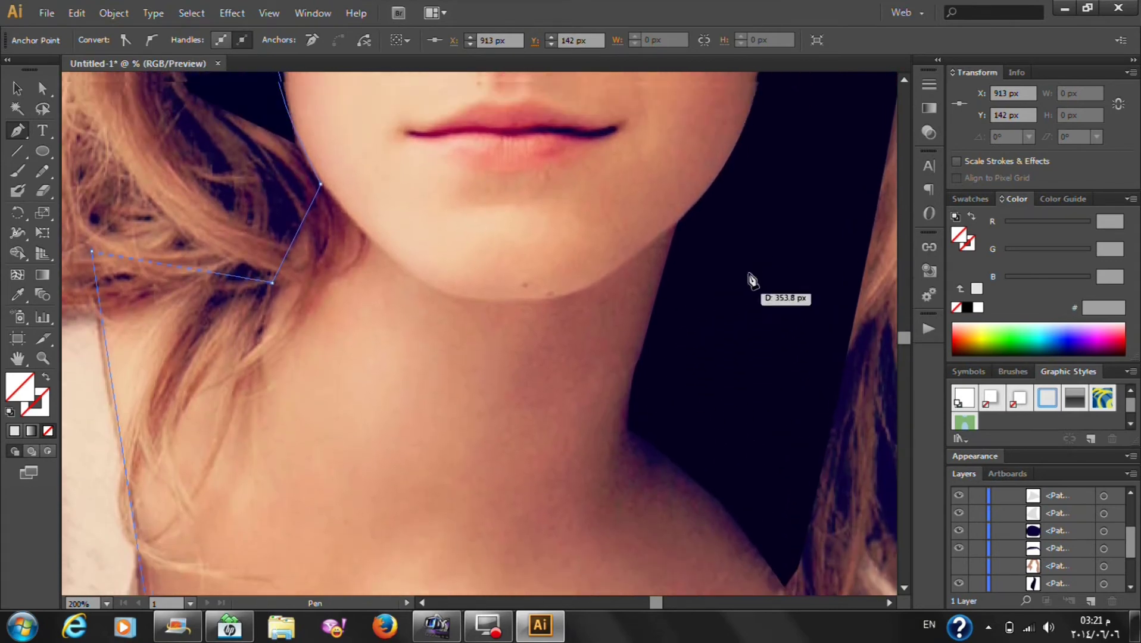
{"action": "left_click", "coordinate": [700, 446]}
{"action": "scroll", "coordinate": [738, 358], "scroll_direction": "down", "scroll_amount": 2}
{"action": "scroll", "coordinate": [762, 334], "scroll_direction": "down", "scroll_amount": 1}
{"action": "left_click", "coordinate": [785, 384]}
{"action": "left_click", "coordinate": [786, 384]}
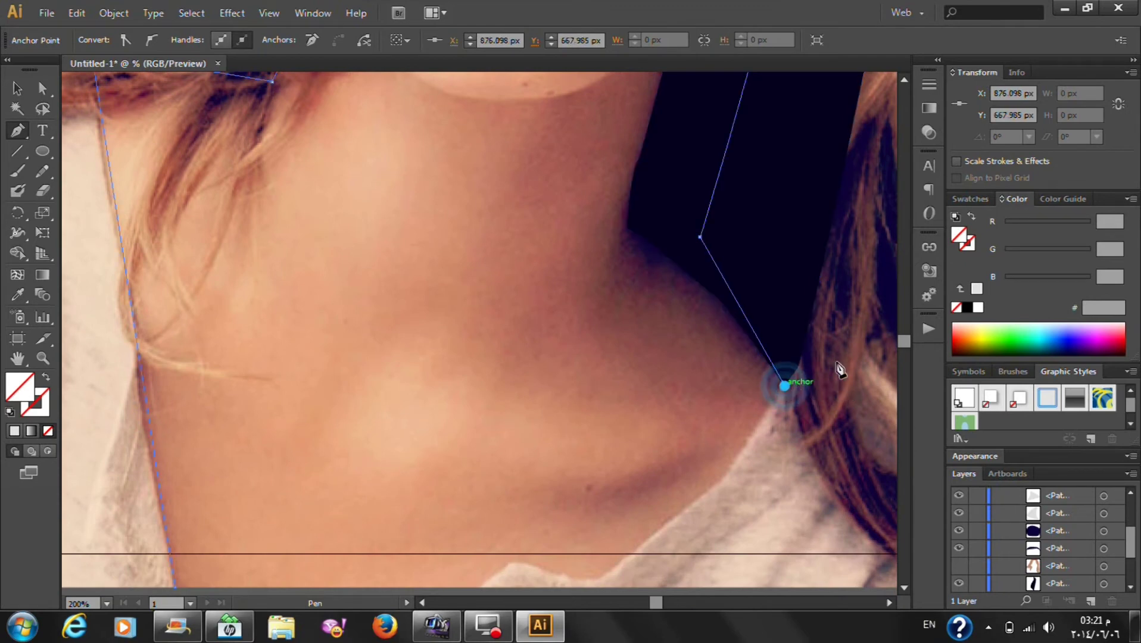
{"action": "scroll", "coordinate": [746, 349], "scroll_direction": "down", "scroll_amount": 1}
{"action": "scroll", "coordinate": [690, 387], "scroll_direction": "down", "scroll_amount": 1}
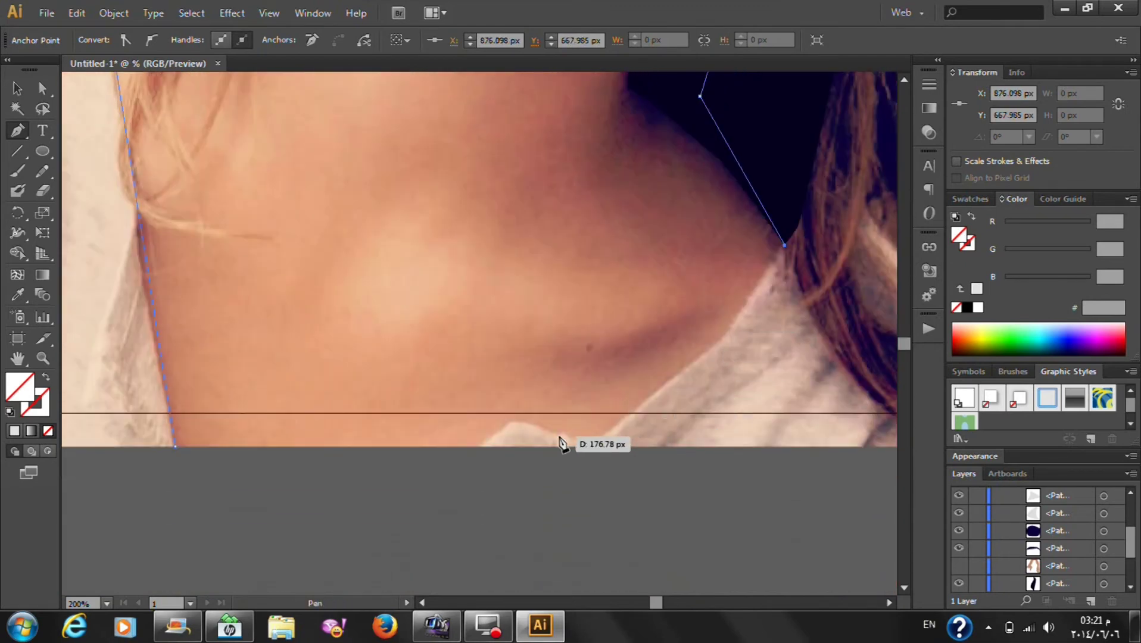
Trace along the shirt collar to the photo's bottom edge and close the face-and-neck shape
{"action": "left_click_drag", "start_coordinate": [722, 338], "coordinate": [710, 352]}
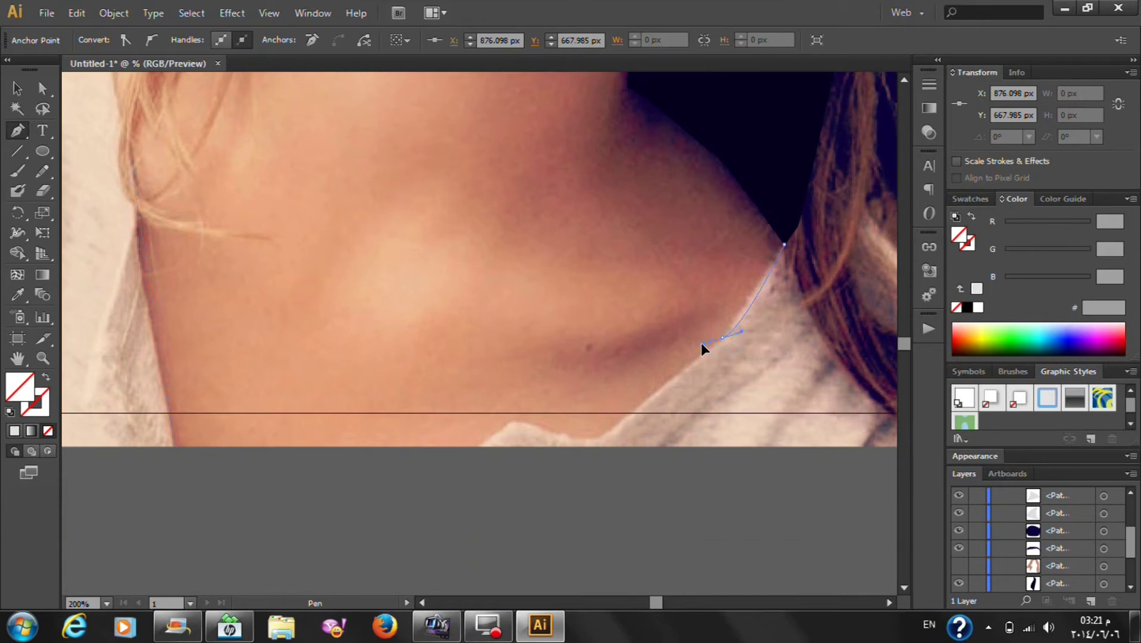
{"action": "left_click", "coordinate": [722, 338], "text": "alt"}
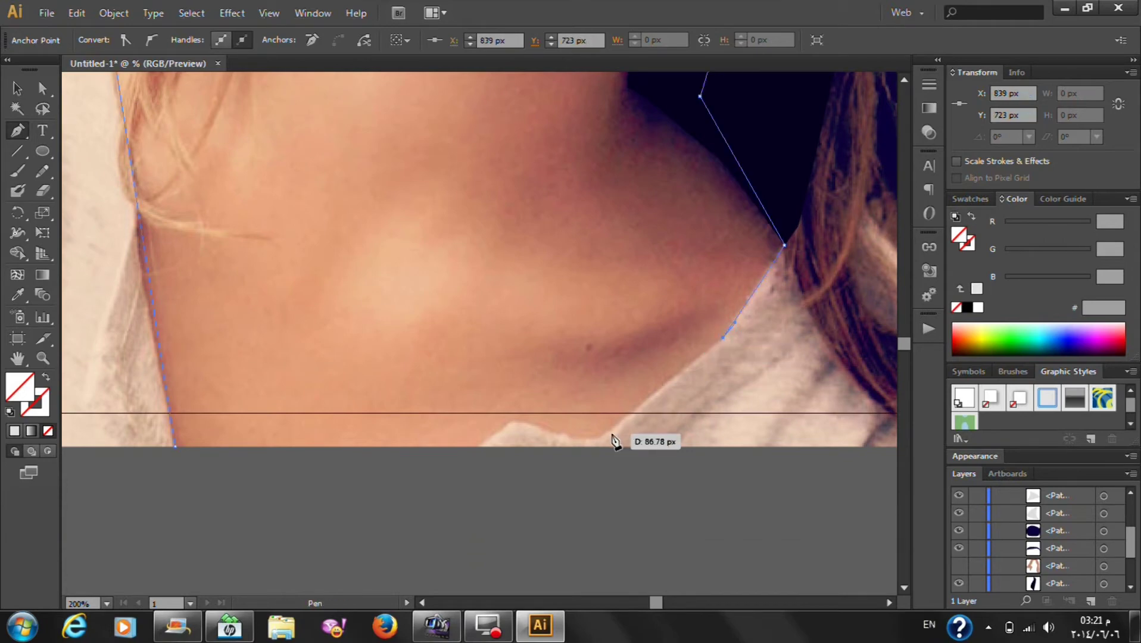
{"action": "left_click_drag", "start_coordinate": [596, 439], "coordinate": [569, 446]}
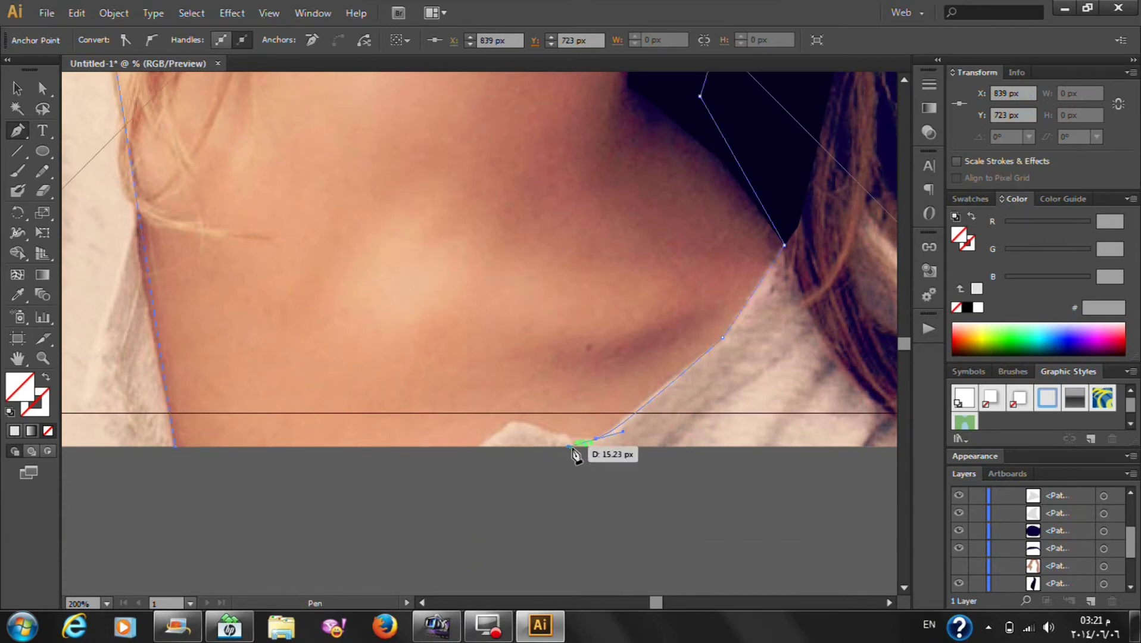
{"action": "left_click", "coordinate": [596, 439], "text": "alt"}
{"action": "left_click_drag", "start_coordinate": [510, 422], "coordinate": [480, 454]}
{"action": "left_click", "coordinate": [477, 446]}
{"action": "left_click", "coordinate": [174, 446]}
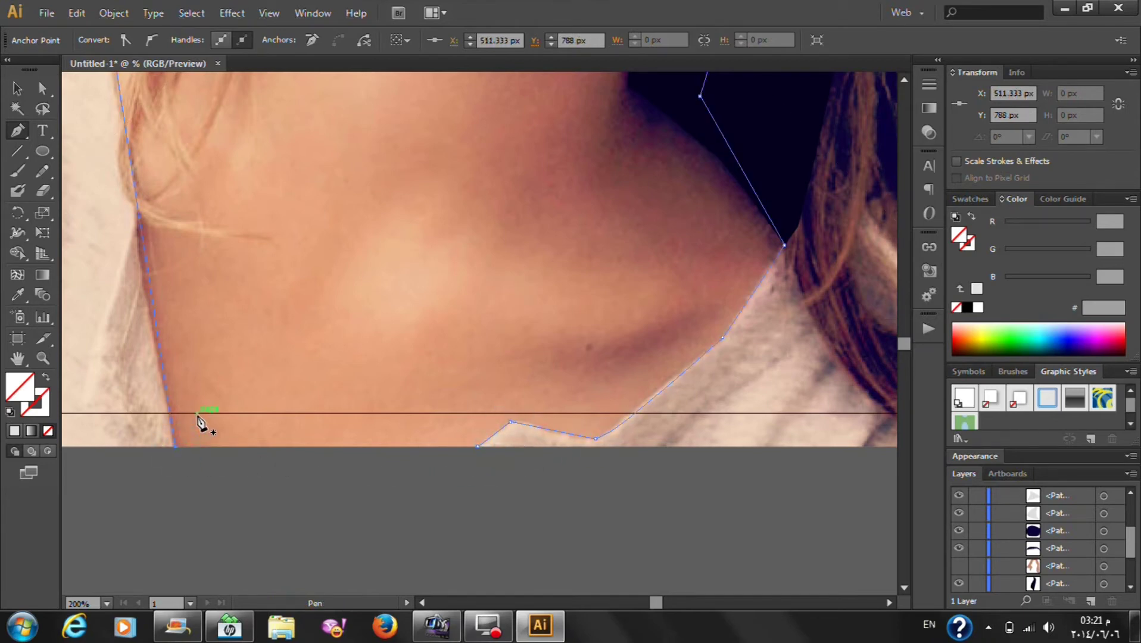
{"action": "key", "text": "ctrl+0"}
{"action": "left_click", "coordinate": [17, 295]}
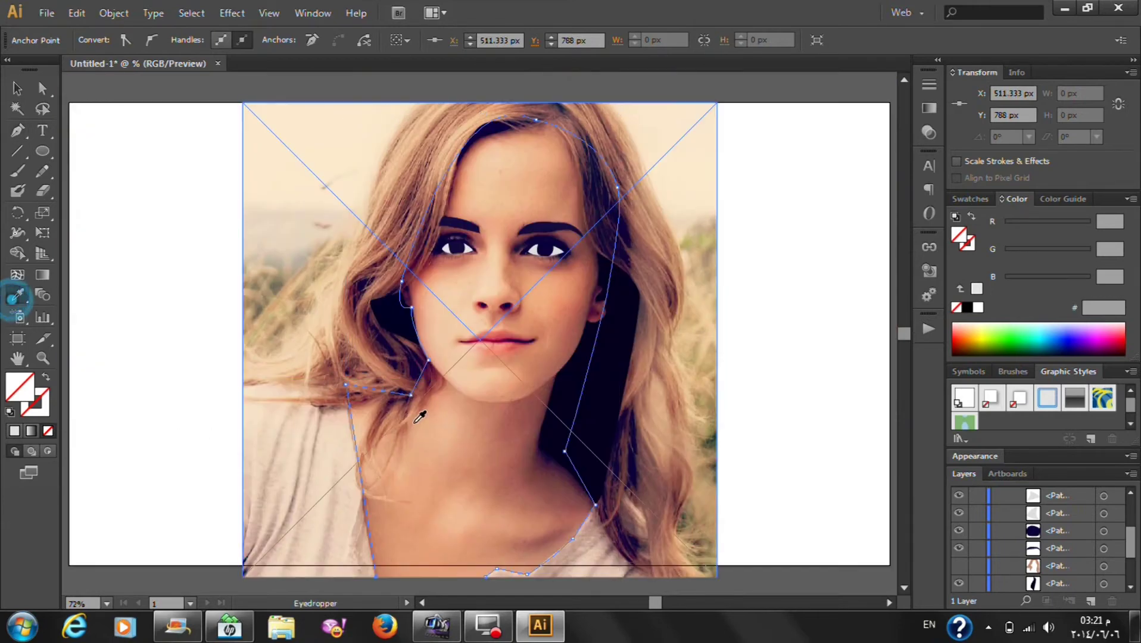
Fill the face path with skin colour EFB493, show the hair, and stack it below hair and shadows
{"action": "left_click", "coordinate": [441, 432]}
{"action": "left_click", "coordinate": [17, 90]}
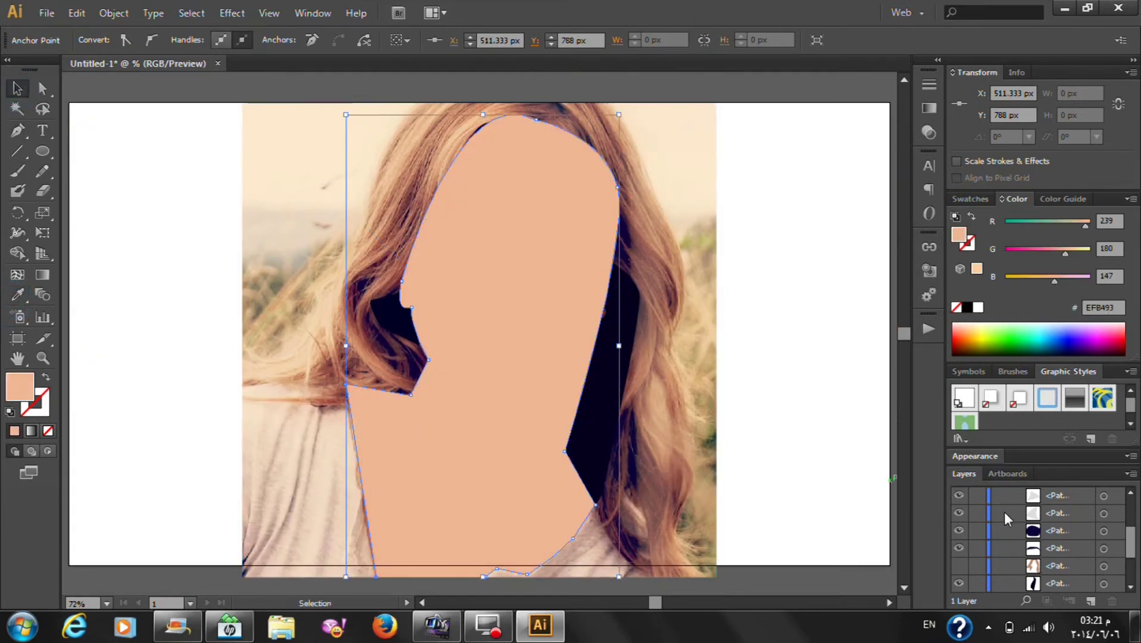
{"action": "left_click", "coordinate": [959, 565]}
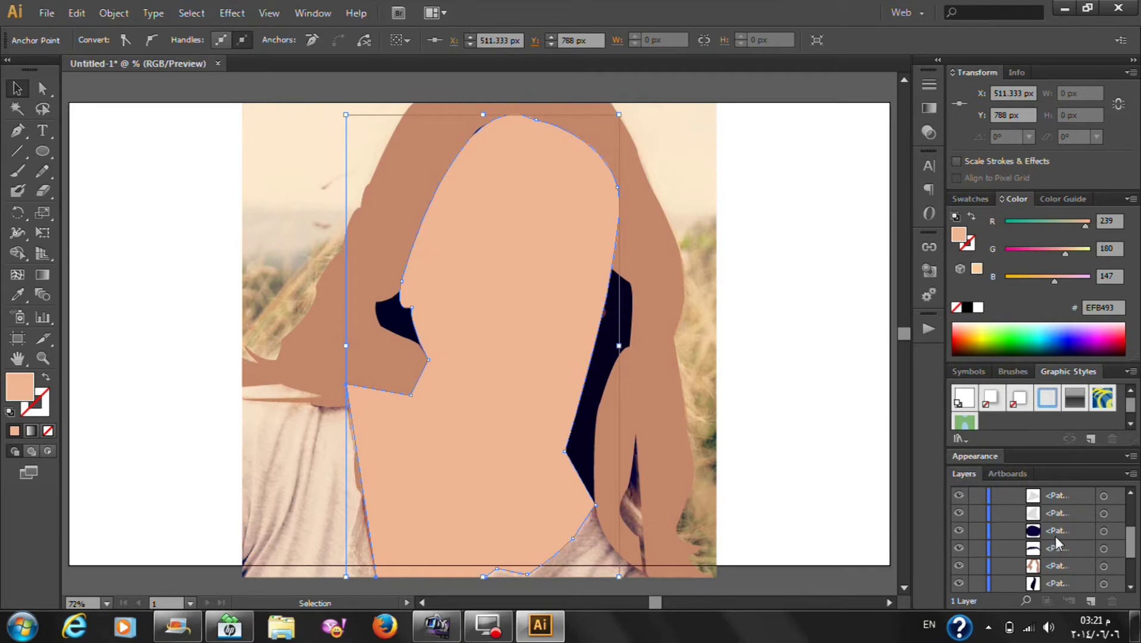
{"action": "scroll", "coordinate": [1048, 557], "scroll_direction": "up", "scroll_amount": 3}
{"action": "mouse_move", "coordinate": [1035, 522]}
{"action": "left_mouse_down"}
{"action": "mouse_move", "coordinate": [1046, 598]}
{"action": "mouse_move", "coordinate": [1033, 540]}
{"action": "left_mouse_up"}
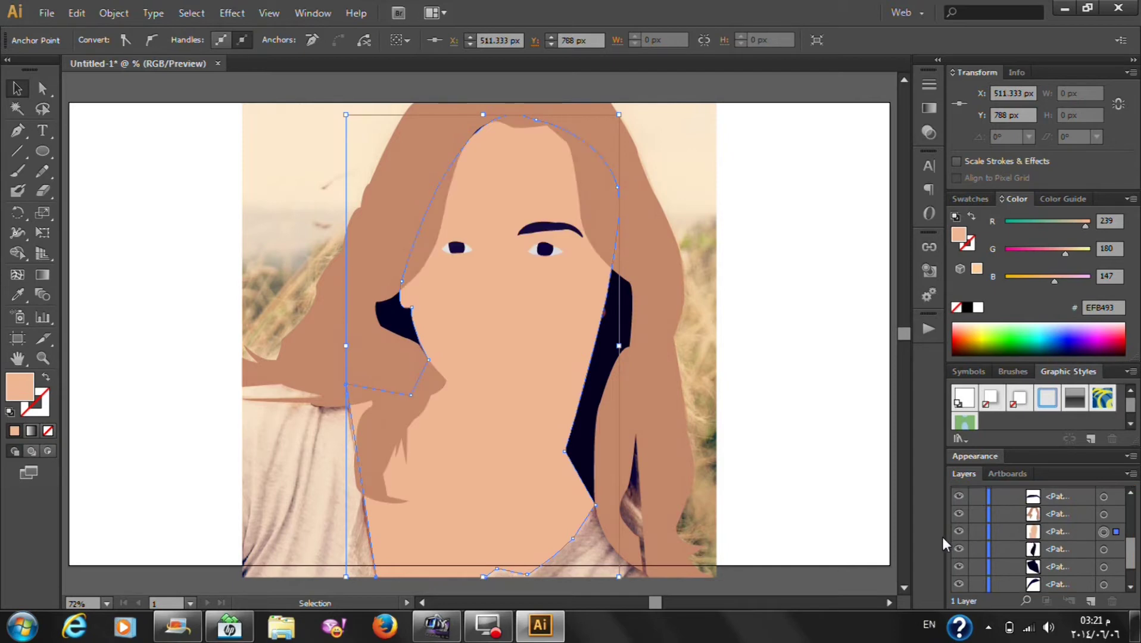
{"action": "mouse_move", "coordinate": [1041, 529]}
{"action": "left_mouse_down"}
{"action": "mouse_move", "coordinate": [1055, 585]}
{"action": "mouse_move", "coordinate": [1049, 574]}
{"action": "left_mouse_up"}
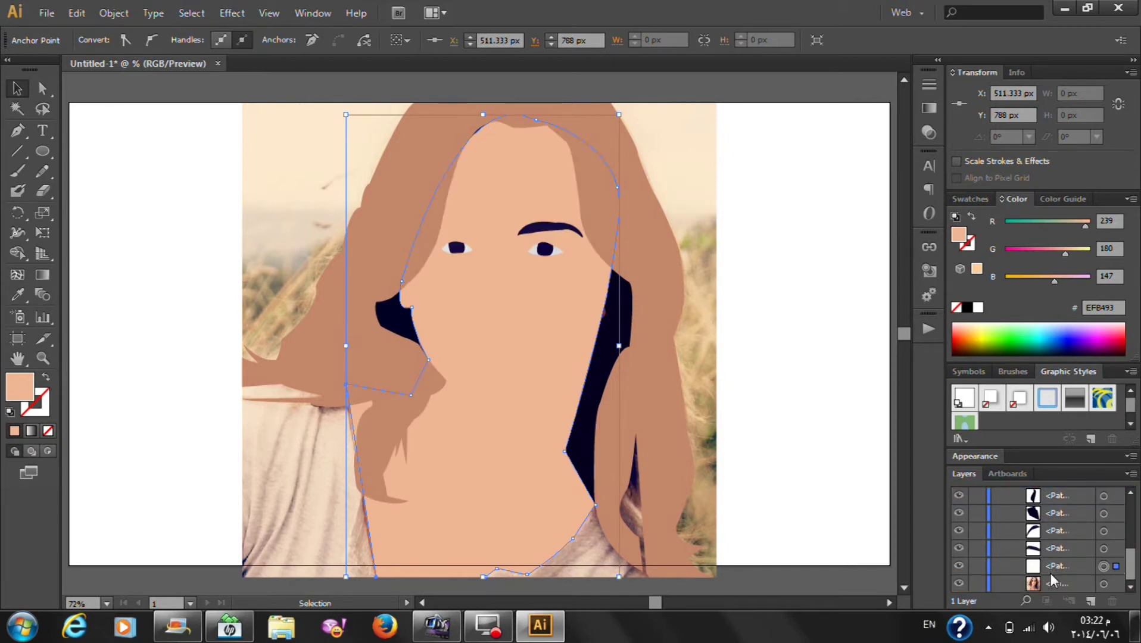
{"action": "left_click", "coordinate": [832, 493]}
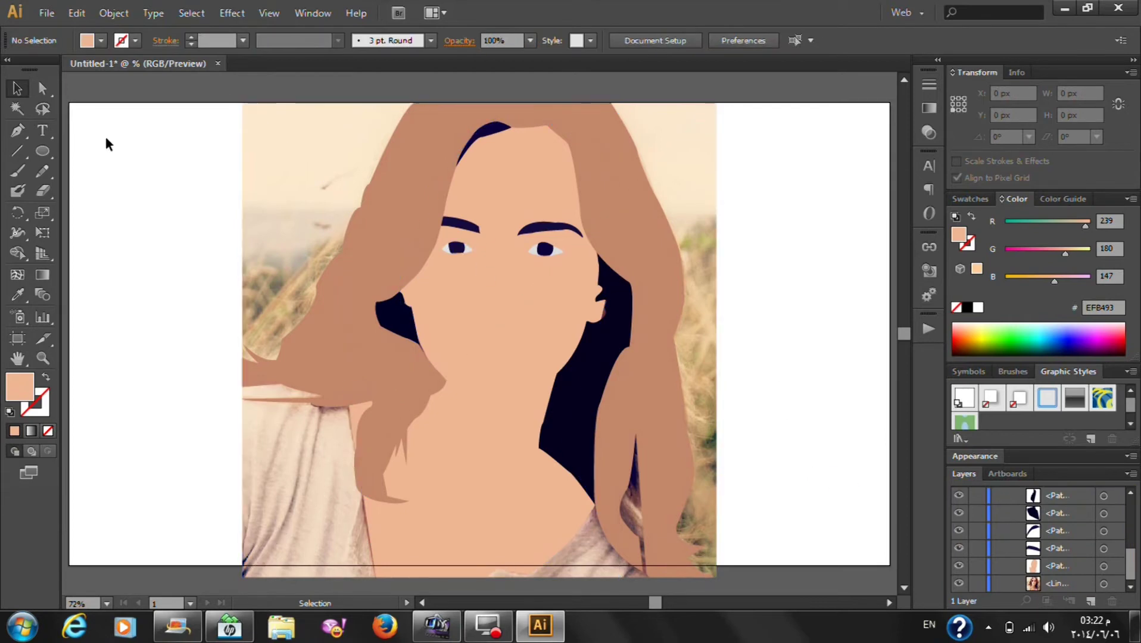
Drag the skin shape's jaw edge under the dark shadow with Direct Selection
{"action": "left_click", "coordinate": [42, 88]}
{"action": "scroll", "coordinate": [679, 298], "scroll_direction": "up", "scroll_amount": 8}
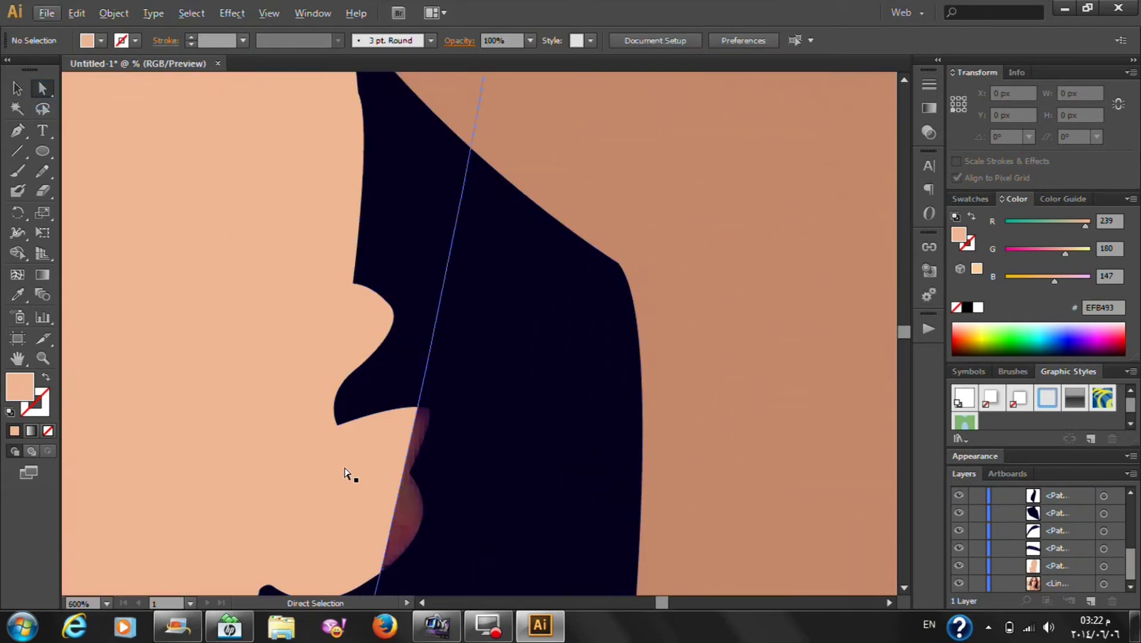
{"action": "left_click", "coordinate": [383, 474]}
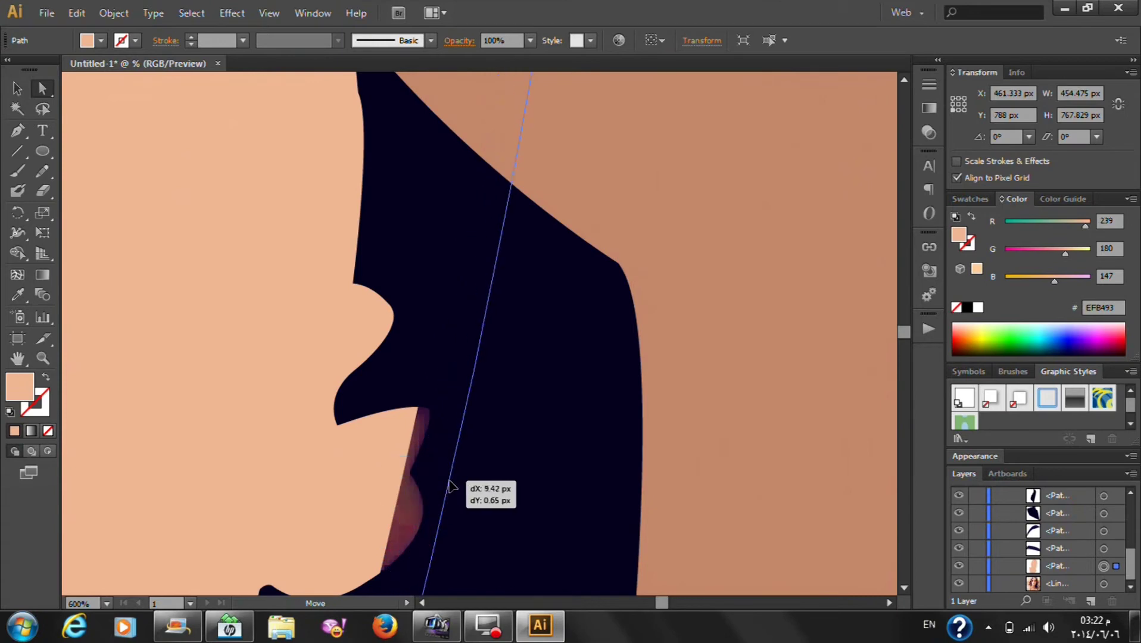
{"action": "left_click_drag", "start_coordinate": [409, 480], "coordinate": [442, 483]}
{"action": "key", "text": "ctrl+0"}
{"action": "left_click", "coordinate": [736, 303]}
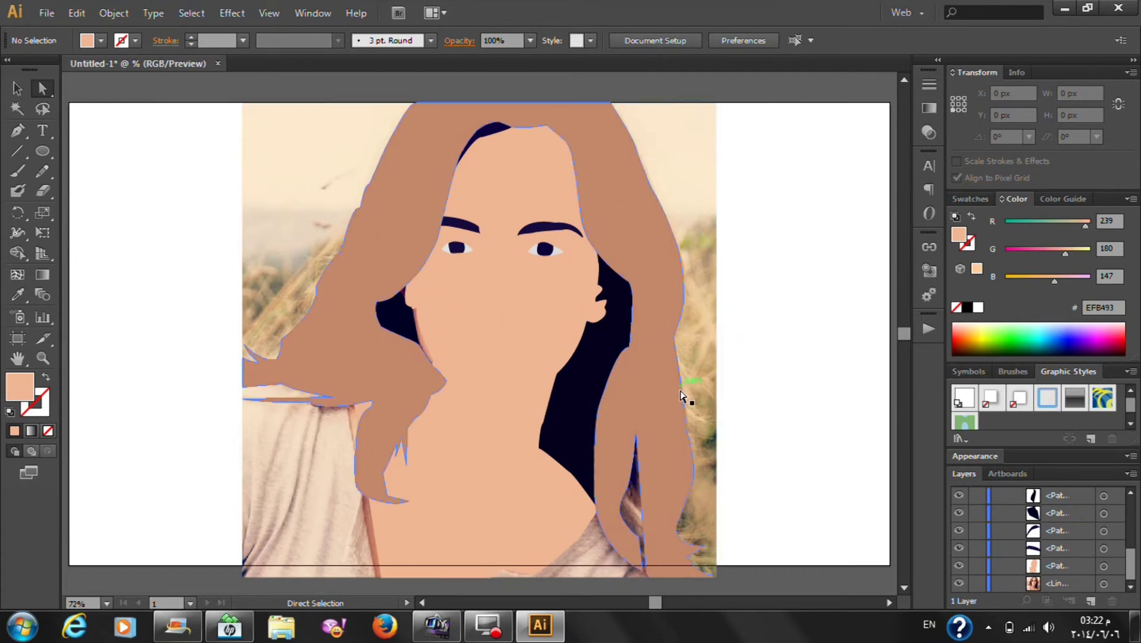
Straighten the skin edge below the cheek, tuck the cheek points into the hair, and widen the left edge
{"action": "scroll", "coordinate": [450, 329], "scroll_direction": "up", "scroll_amount": 3}
{"action": "left_click", "coordinate": [403, 329]}
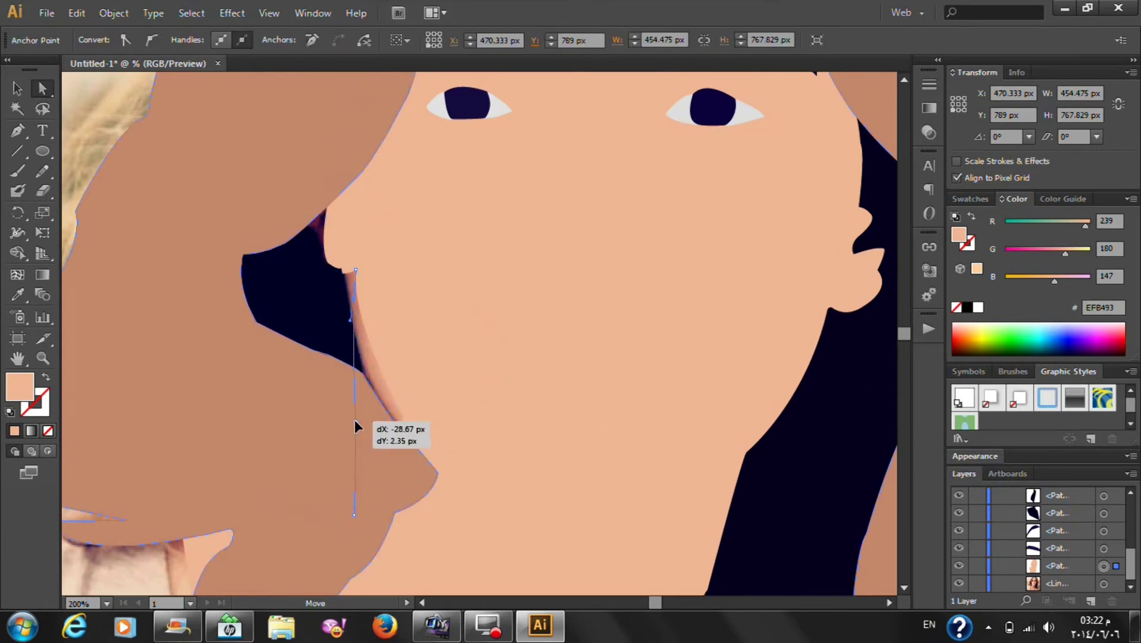
{"action": "left_click_drag", "start_coordinate": [388, 422], "coordinate": [355, 421]}
{"action": "left_click", "coordinate": [356, 270]}
{"action": "left_click_drag", "start_coordinate": [356, 269], "coordinate": [334, 278]}
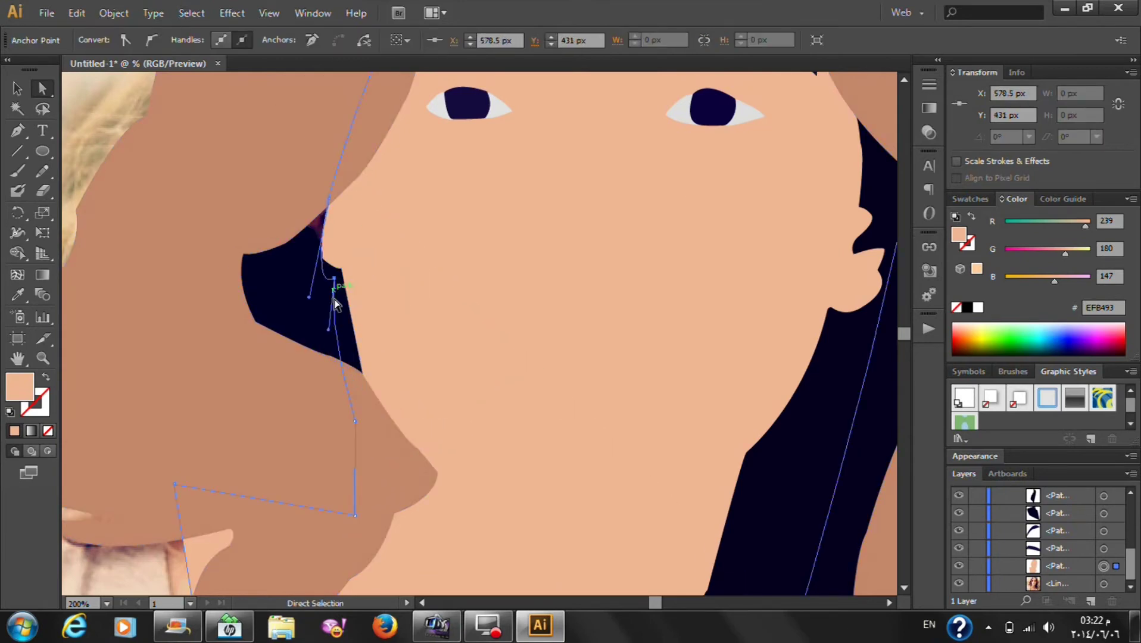
{"action": "left_click_drag", "start_coordinate": [320, 203], "coordinate": [306, 202]}
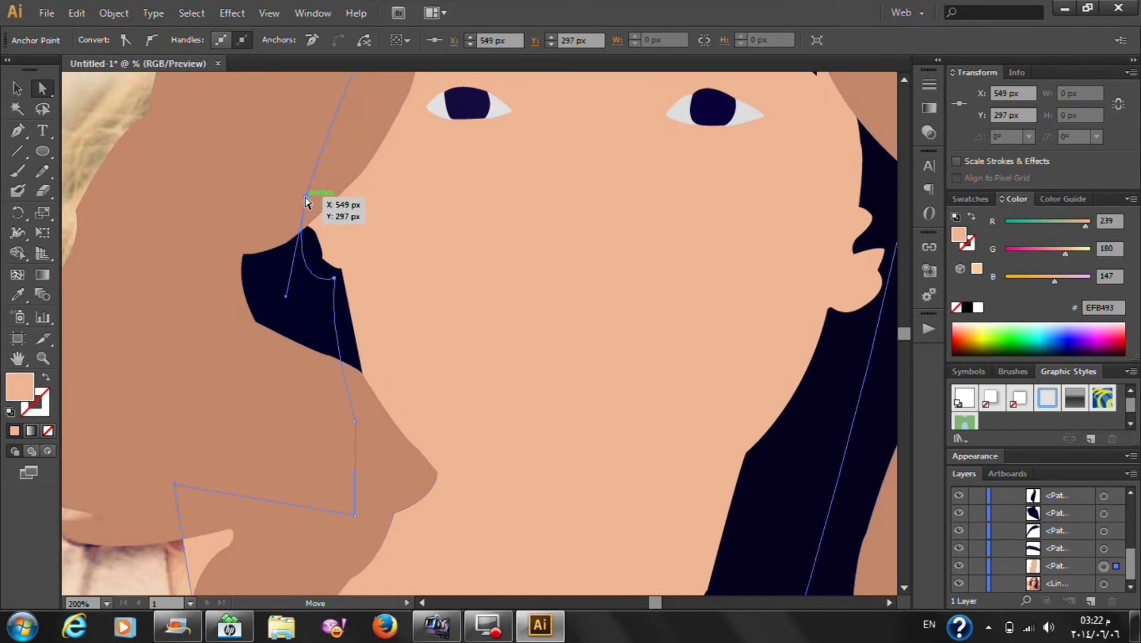
{"action": "key", "text": "ctrl+0"}
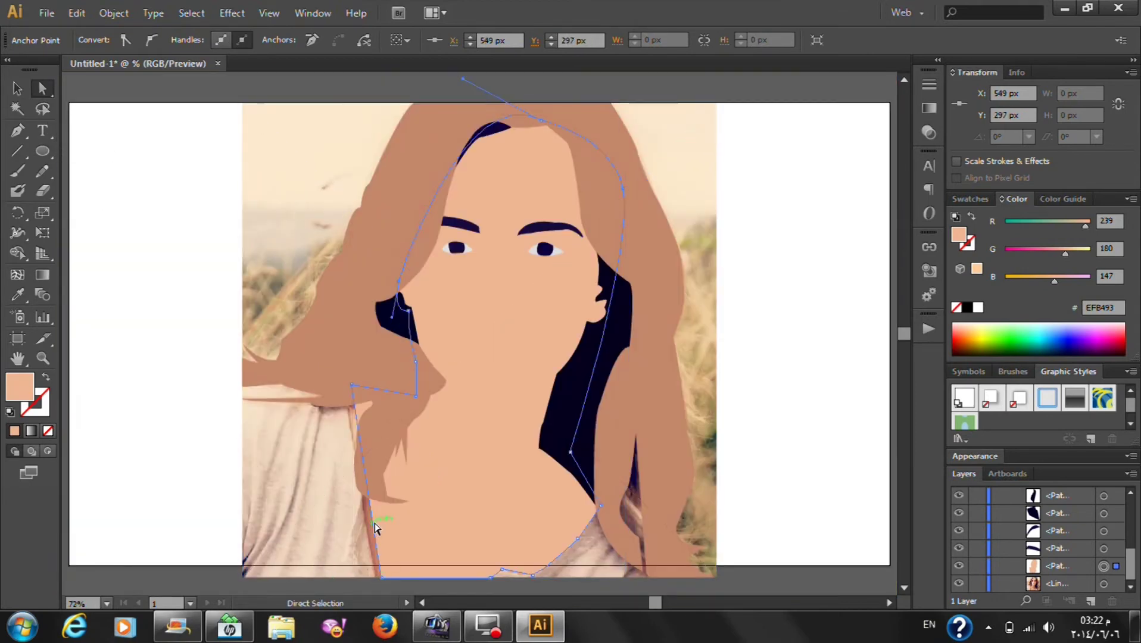
{"action": "left_click_drag", "start_coordinate": [375, 528], "coordinate": [365, 528]}
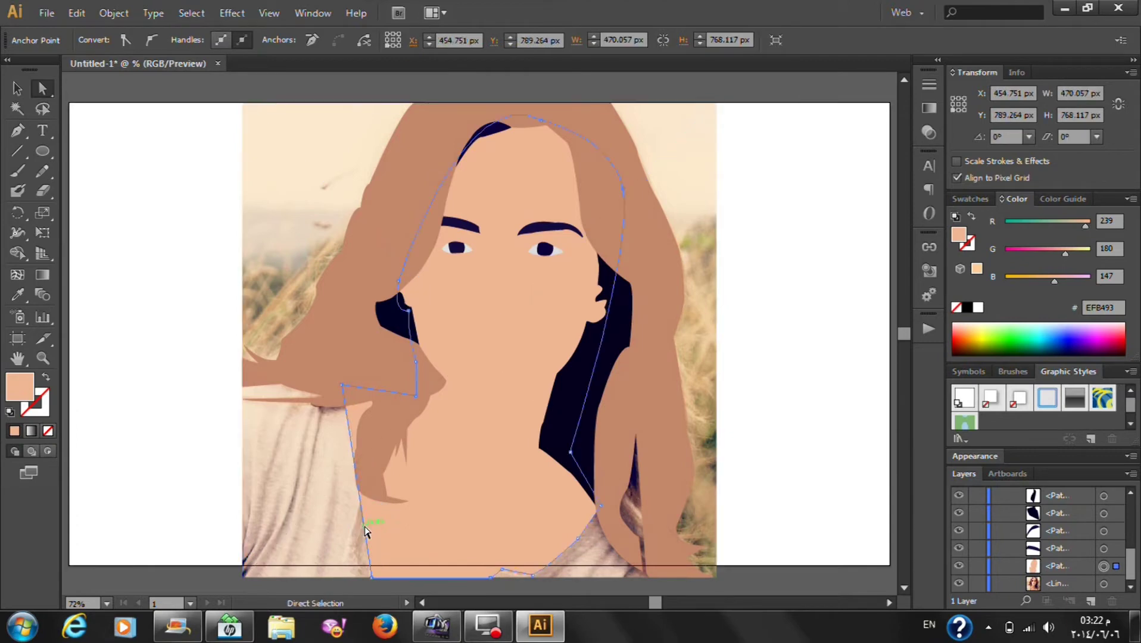
Hide the background photo to check the skin shape, then show it again
{"action": "left_click", "coordinate": [17, 88]}
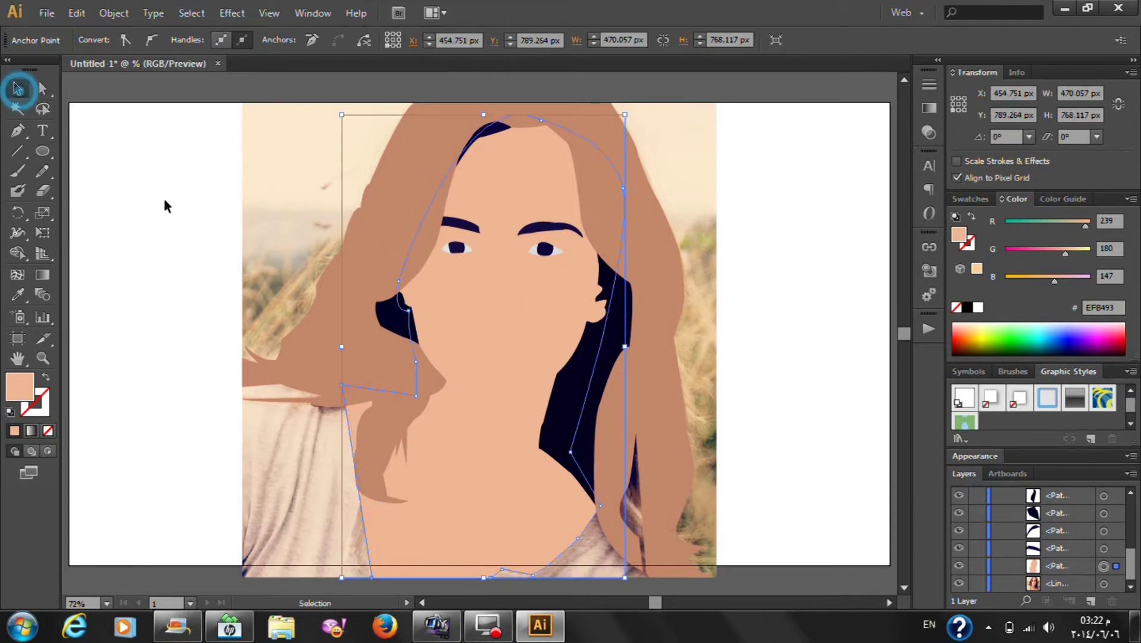
{"action": "left_click", "coordinate": [165, 204]}
{"action": "left_click", "coordinate": [956, 583]}
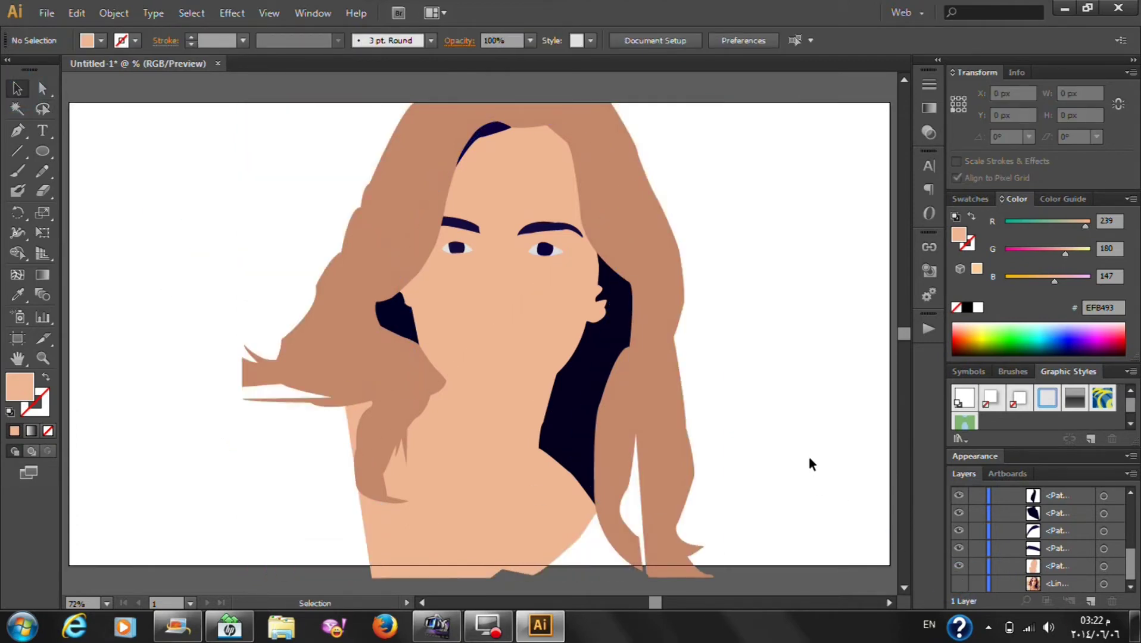
{"action": "scroll", "coordinate": [797, 458], "scroll_direction": "down", "scroll_amount": 3}
{"action": "scroll", "coordinate": [787, 474], "scroll_direction": "up", "scroll_amount": 3}
{"action": "scroll", "coordinate": [793, 470], "scroll_direction": "down", "scroll_amount": 1}
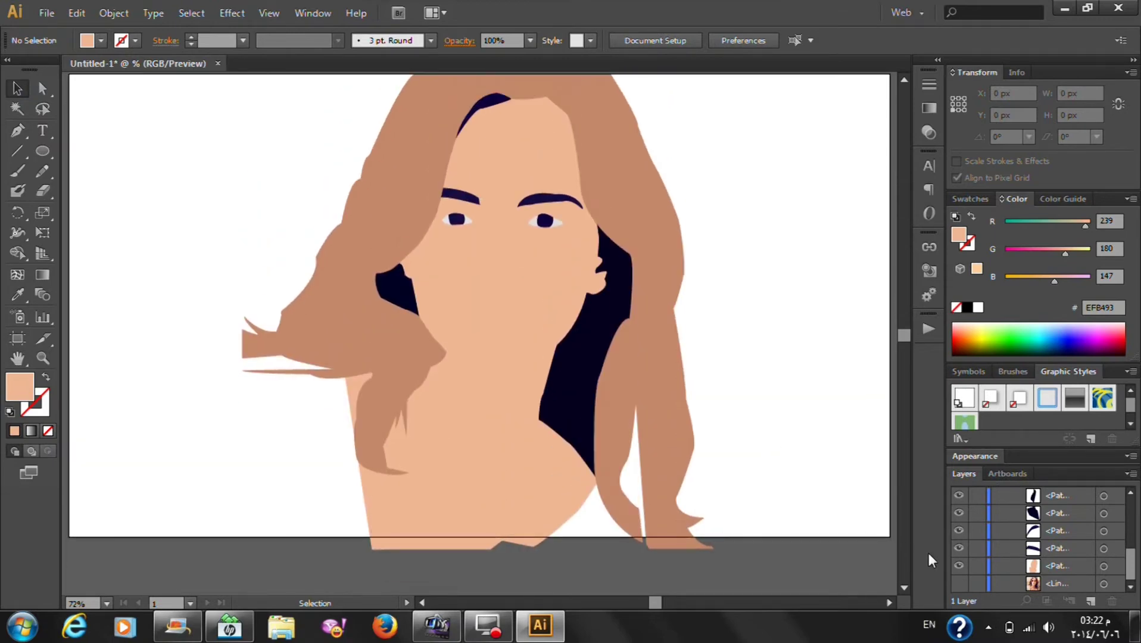
{"action": "left_click", "coordinate": [958, 584]}
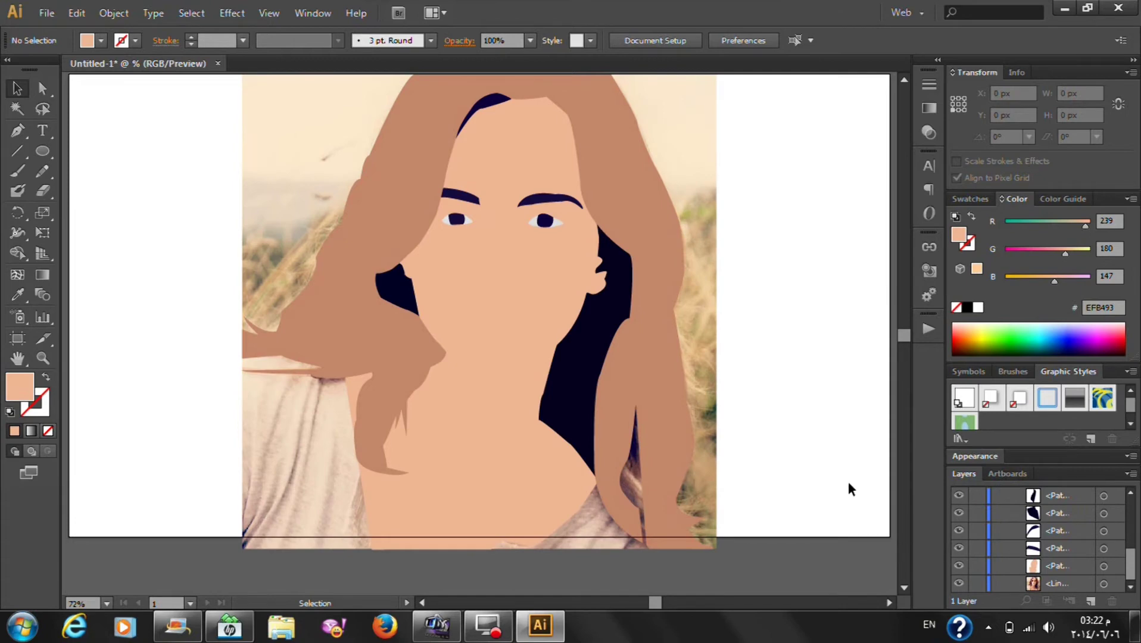
{"action": "left_click", "coordinate": [17, 130]}
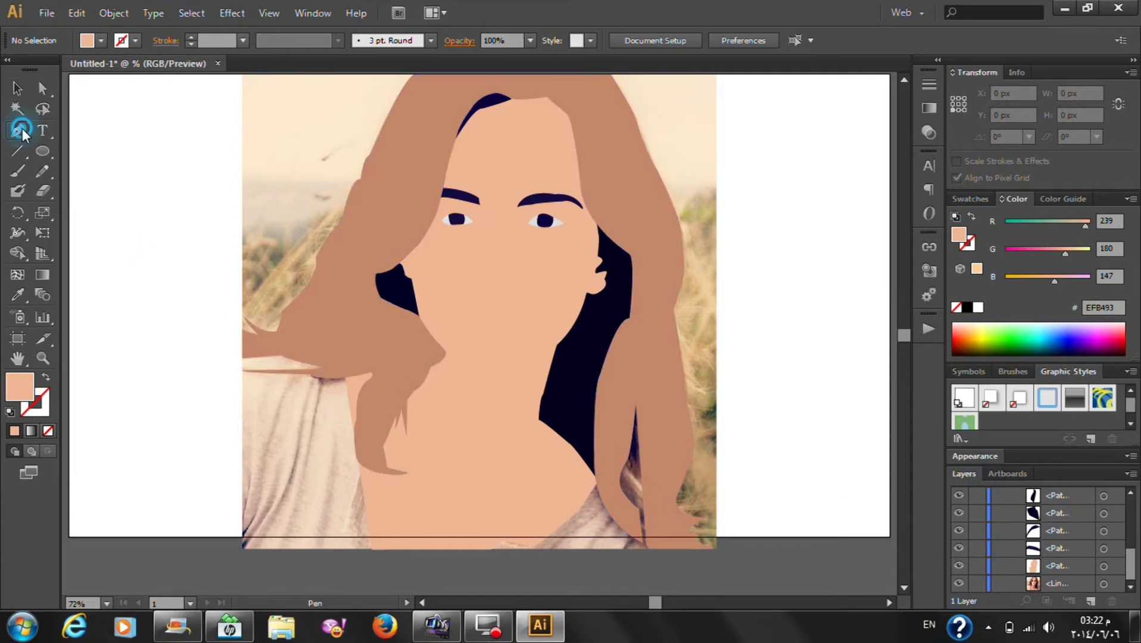
Trace an unfilled curved outline from the left hair edge over the shoulder
{"action": "scroll", "coordinate": [202, 364], "scroll_direction": "up", "scroll_amount": 2}
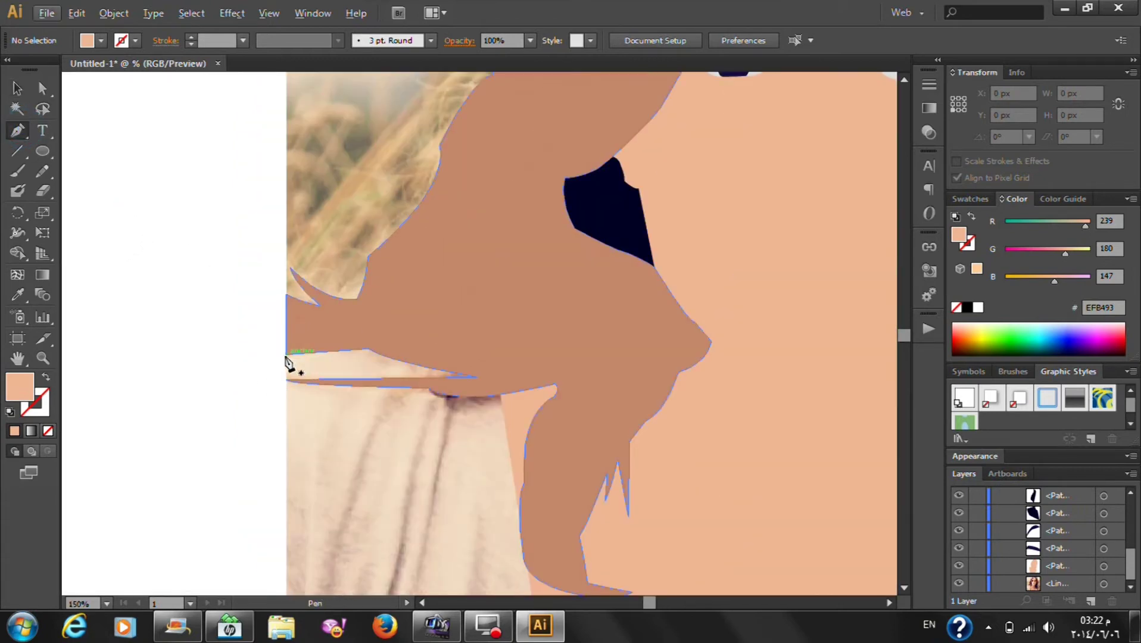
{"action": "left_click_drag", "start_coordinate": [285, 355], "coordinate": [339, 391]}
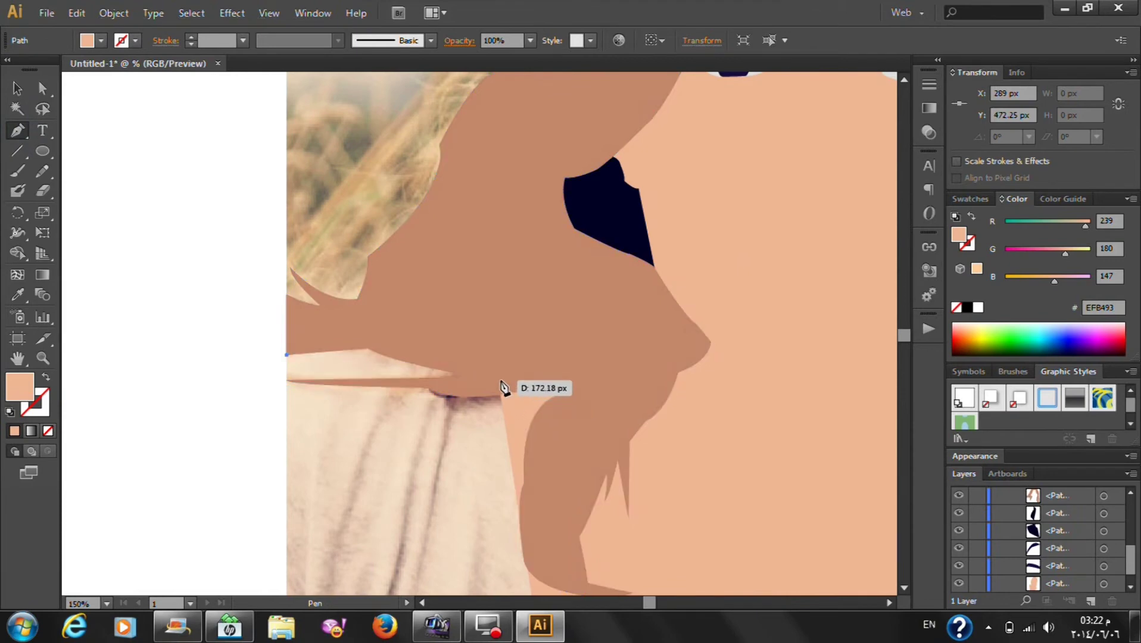
{"action": "left_click_drag", "start_coordinate": [499, 376], "coordinate": [529, 404]}
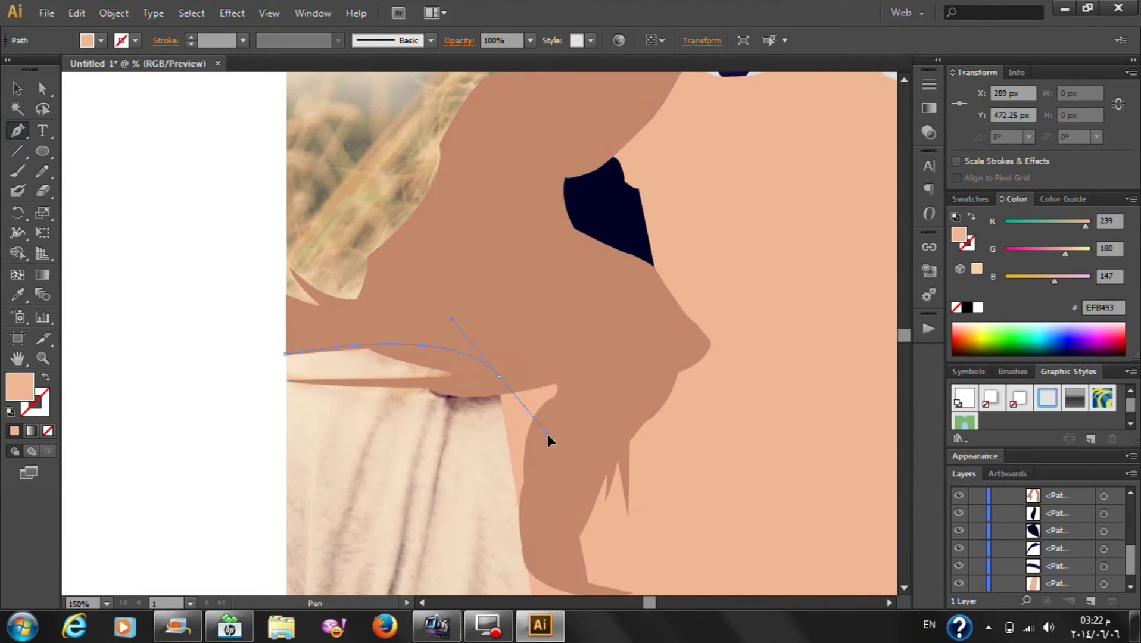
{"action": "left_click_drag", "start_coordinate": [555, 445], "coordinate": [548, 443]}
{"action": "left_click", "coordinate": [17, 384]}
{"action": "left_click", "coordinate": [48, 430]}
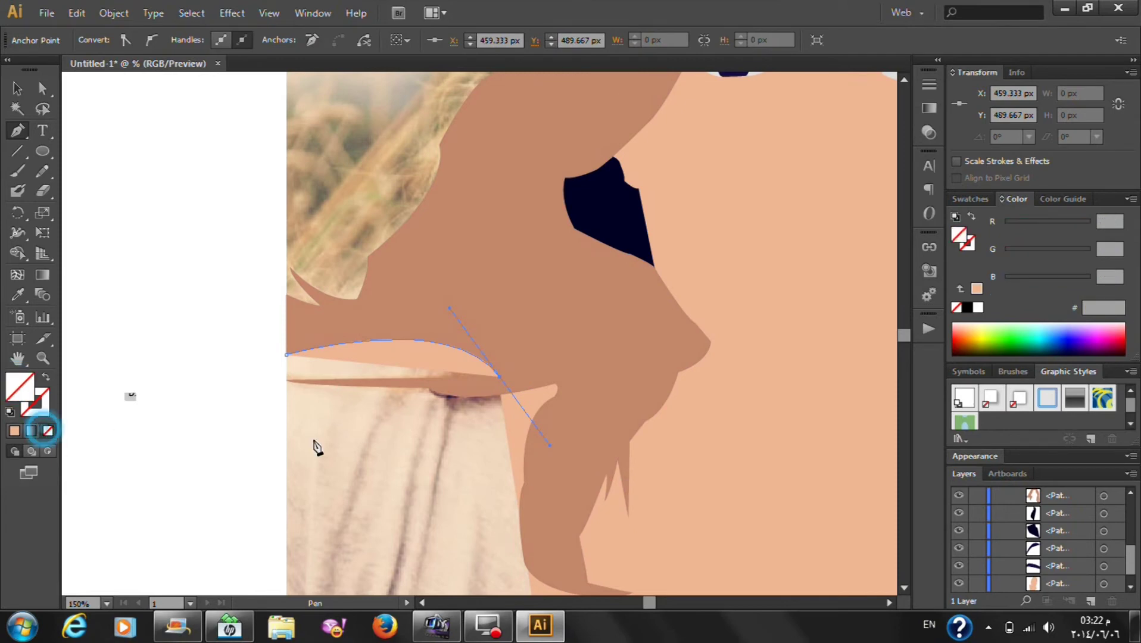
{"action": "left_click", "coordinate": [502, 388]}
Close the shirt outline through the bottom edge and bottom-left corner
{"action": "scroll", "coordinate": [509, 392], "scroll_direction": "down", "scroll_amount": 3}
{"action": "scroll", "coordinate": [527, 417], "scroll_direction": "down", "scroll_amount": 3}
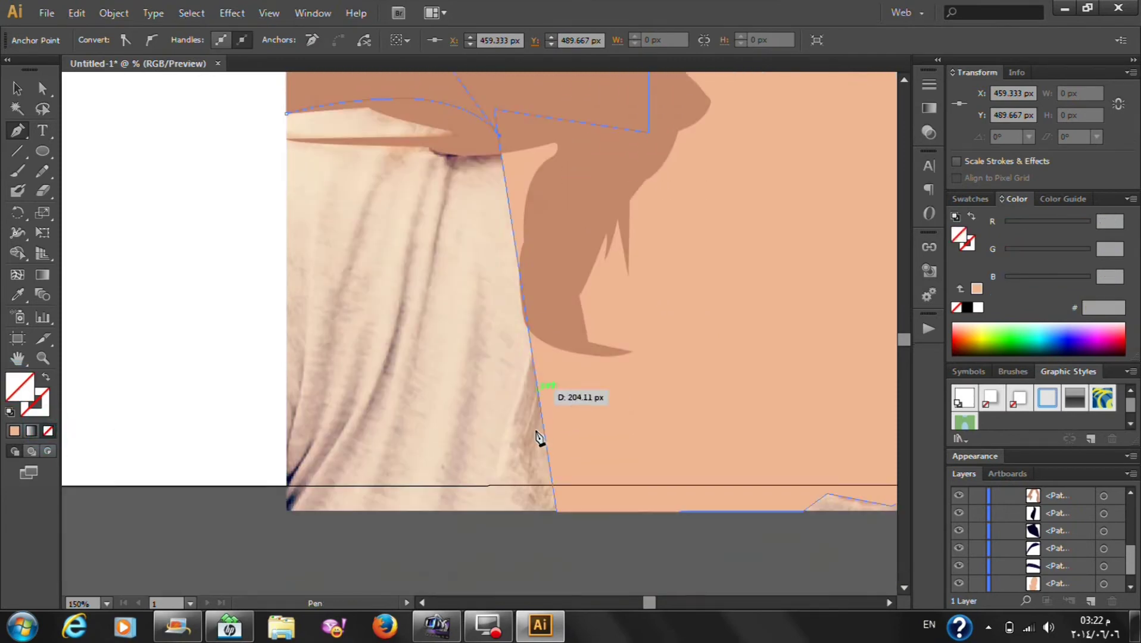
{"action": "left_click", "coordinate": [555, 497]}
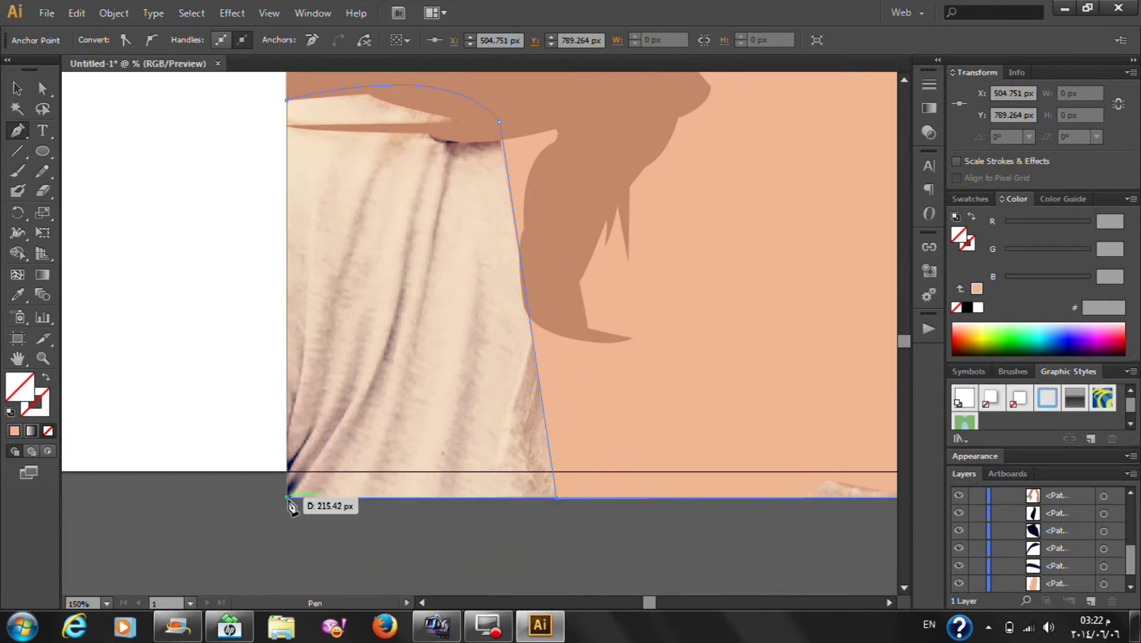
{"action": "left_click", "coordinate": [289, 498]}
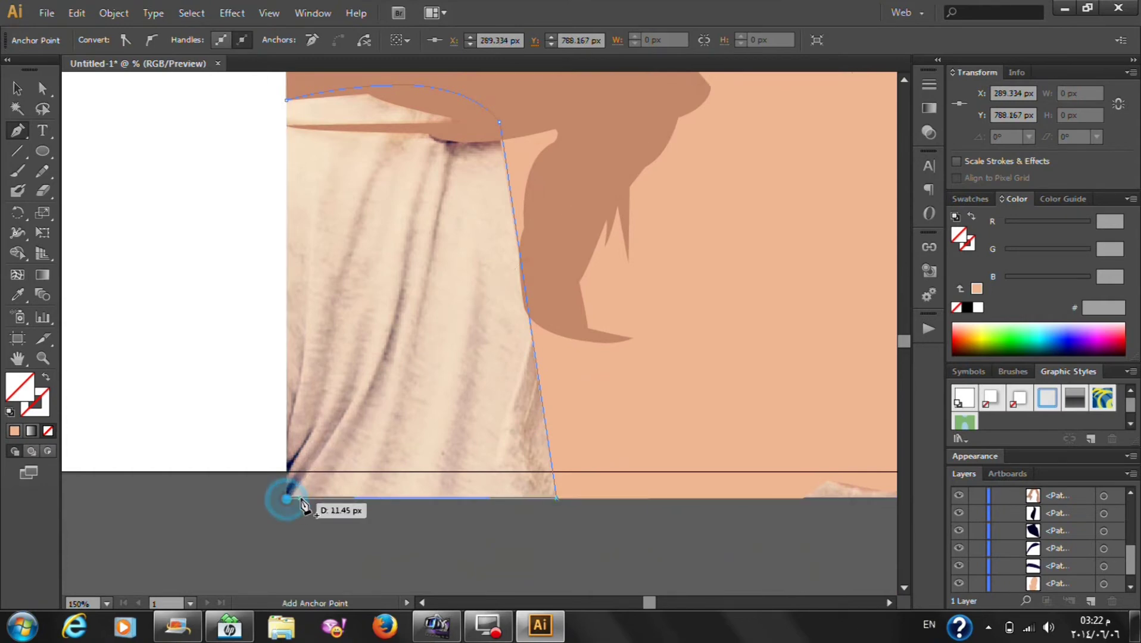
{"action": "scroll", "coordinate": [308, 485], "scroll_direction": "up", "scroll_amount": 2}
{"action": "scroll", "coordinate": [308, 485], "scroll_direction": "up", "scroll_amount": 2}
{"action": "left_click", "coordinate": [286, 274]}
Fill the shirt shape with sampled light colour F2D8C3 and move it below the hair
{"action": "left_click", "coordinate": [17, 294]}
{"action": "left_click", "coordinate": [470, 420]}
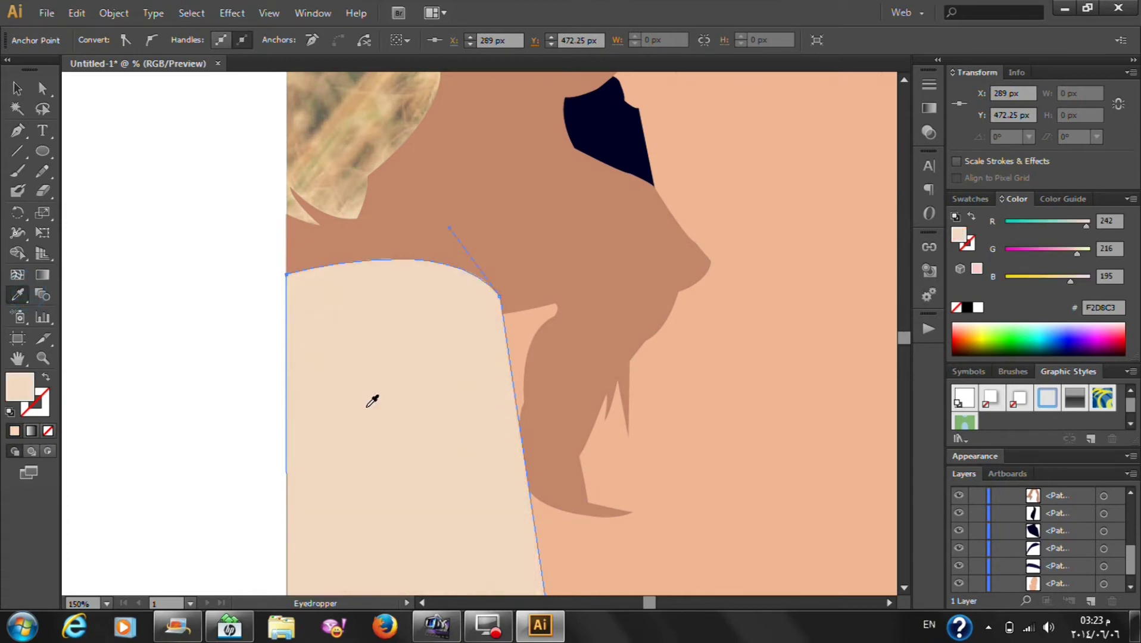
{"action": "left_click", "coordinate": [17, 89]}
{"action": "scroll", "coordinate": [1058, 561], "scroll_direction": "up", "scroll_amount": 3}
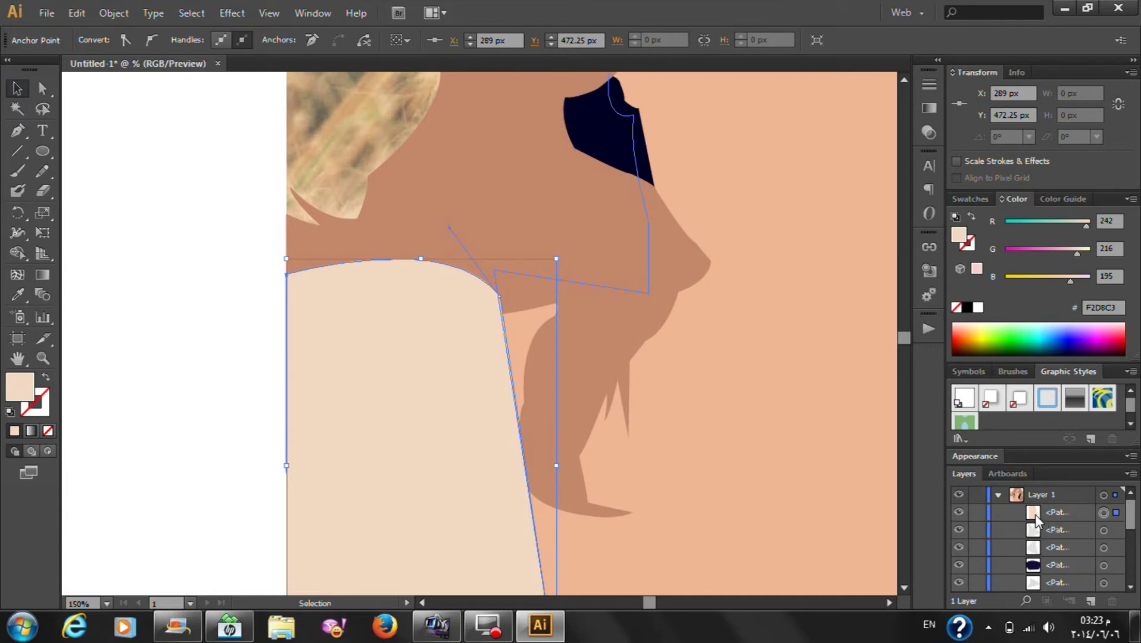
{"action": "mouse_move", "coordinate": [1035, 519]}
{"action": "left_mouse_down"}
{"action": "mouse_move", "coordinate": [1051, 607]}
{"action": "mouse_move", "coordinate": [1049, 580]}
{"action": "left_mouse_up"}
{"action": "left_click", "coordinate": [183, 378]}
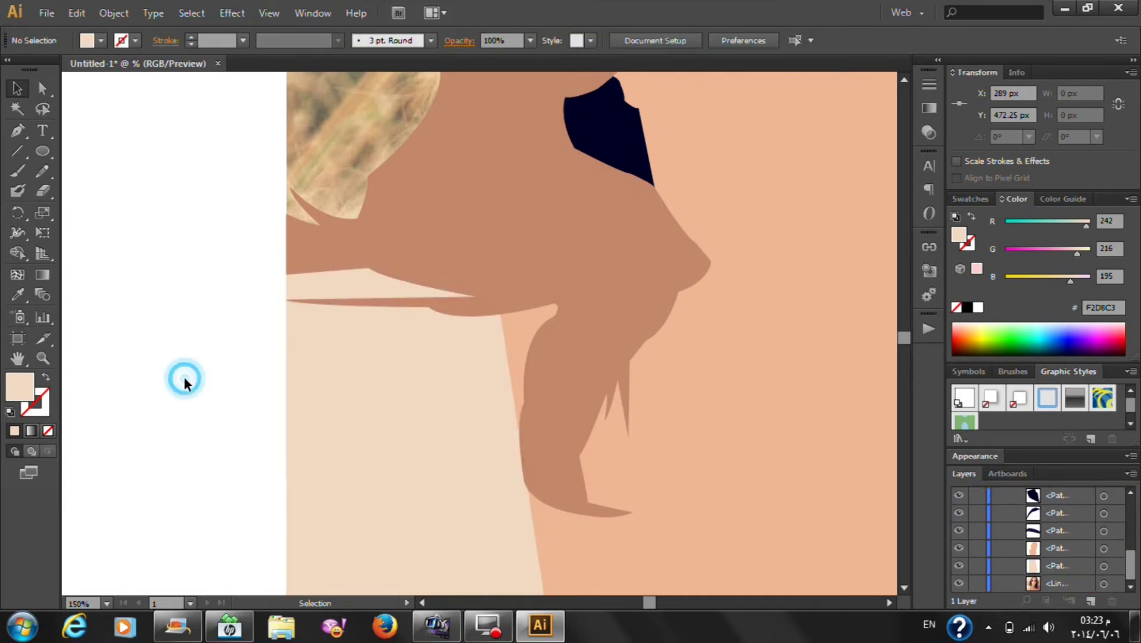
{"action": "key", "text": "ctrl+0"}
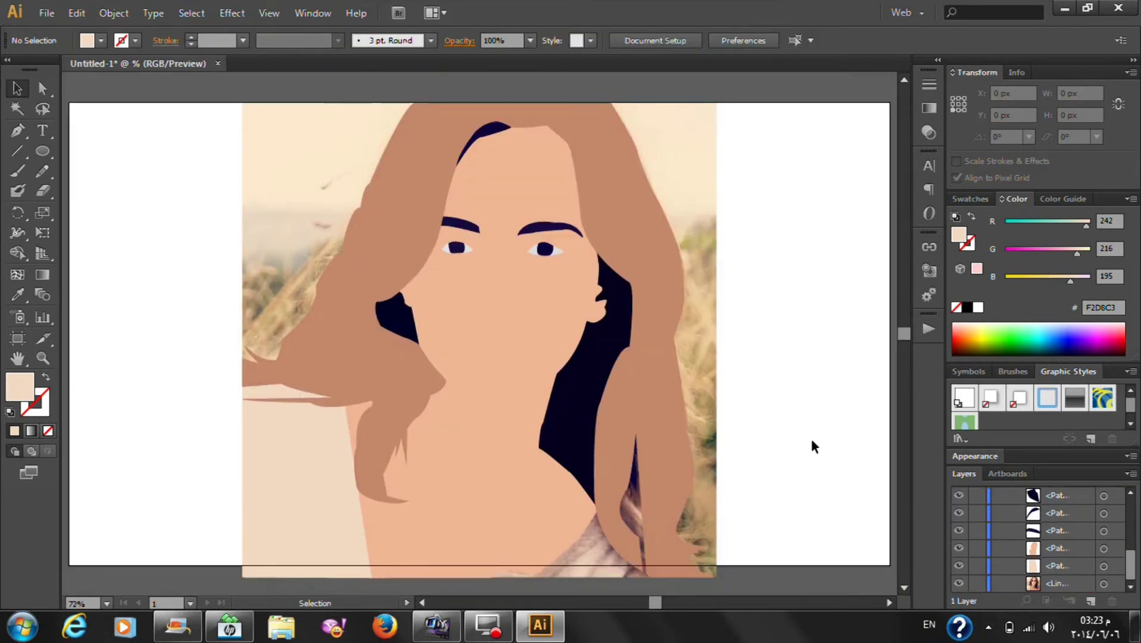
Trace and close the right neckline shirt outline from the lower neckline up to the hair strand
{"action": "scroll", "coordinate": [773, 417], "scroll_direction": "down", "scroll_amount": 3}
{"action": "scroll", "coordinate": [548, 454], "scroll_direction": "up", "scroll_amount": 2}
{"action": "scroll", "coordinate": [417, 410], "scroll_direction": "up", "scroll_amount": 1}
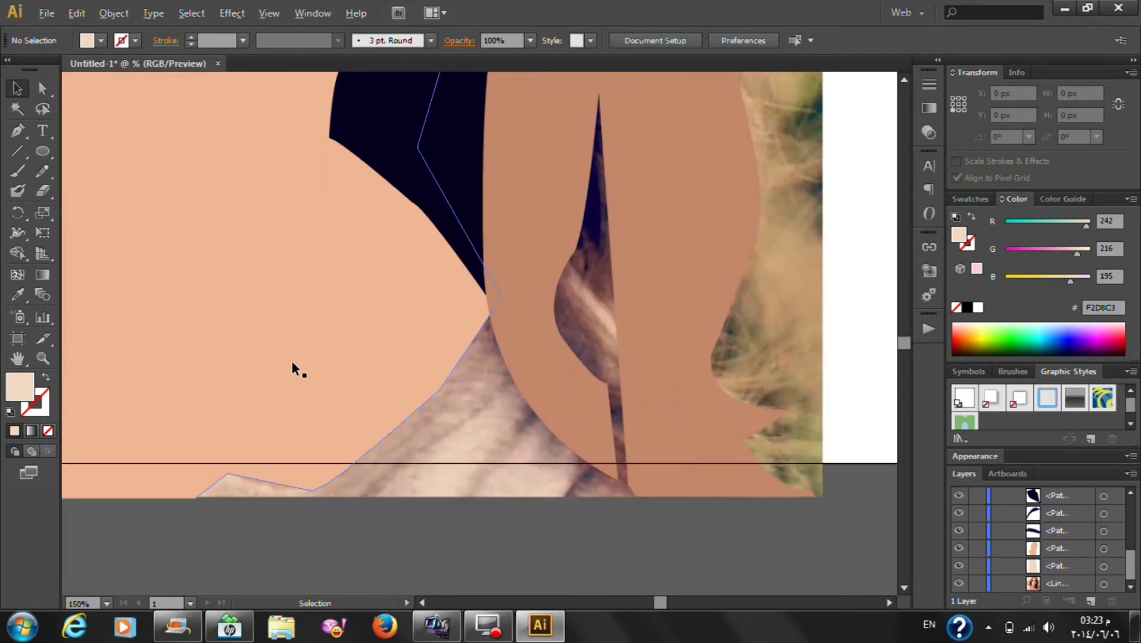
{"action": "left_click", "coordinate": [17, 132]}
{"action": "left_click_drag", "start_coordinate": [197, 499], "coordinate": [233, 456]}
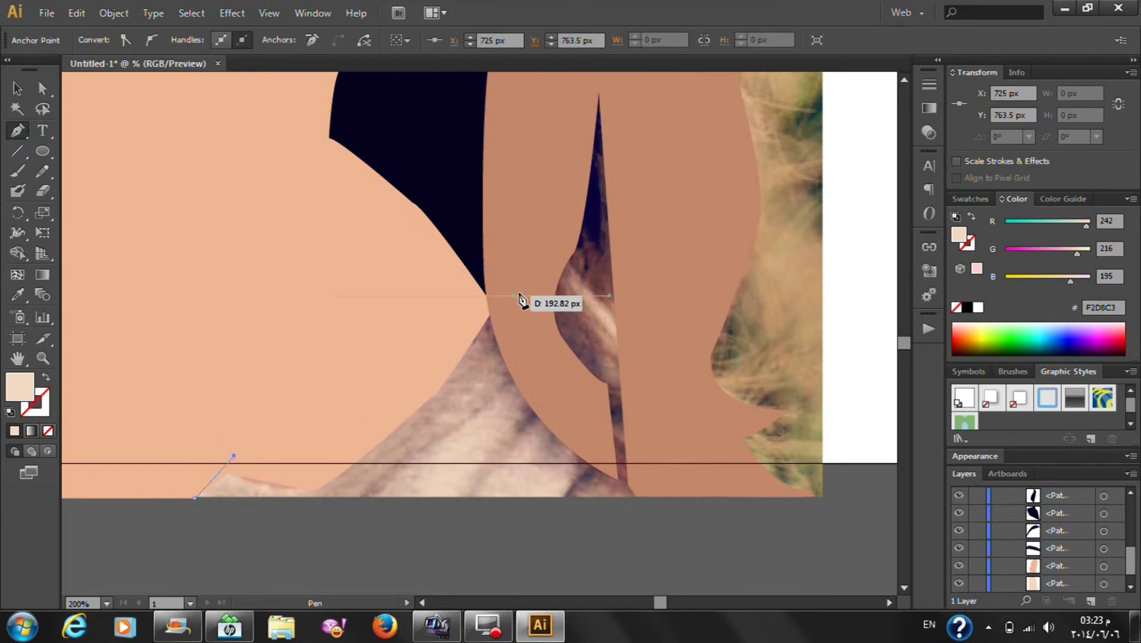
{"action": "left_click_drag", "start_coordinate": [554, 246], "coordinate": [594, 268]}
{"action": "left_click", "coordinate": [554, 246]}
{"action": "left_click", "coordinate": [617, 326]}
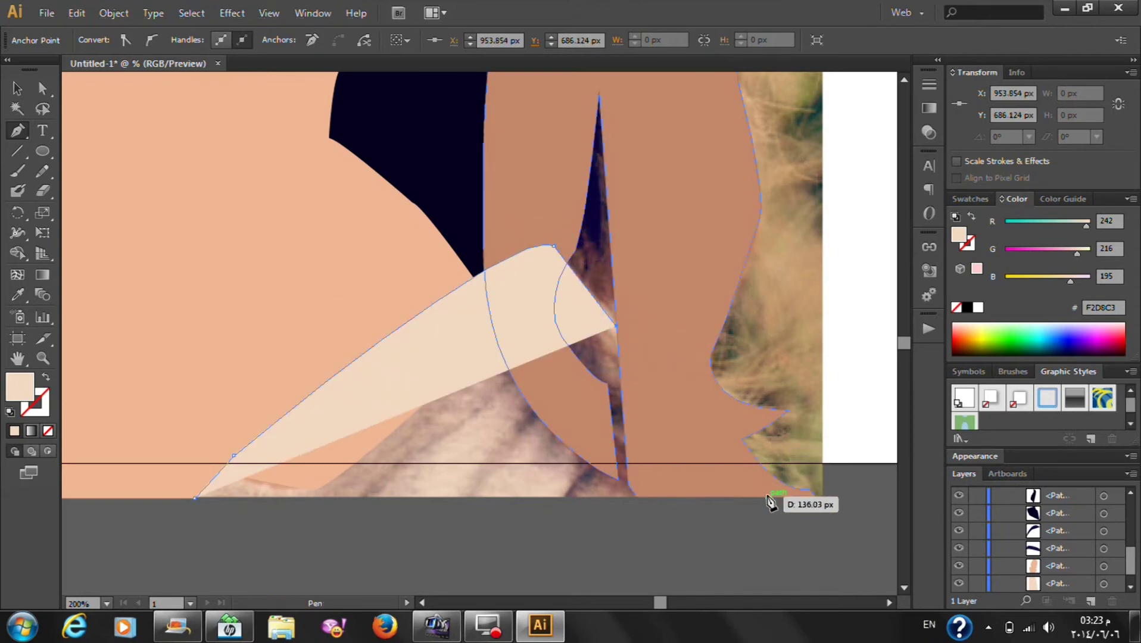
{"action": "left_click_drag", "start_coordinate": [770, 496], "coordinate": [787, 543]}
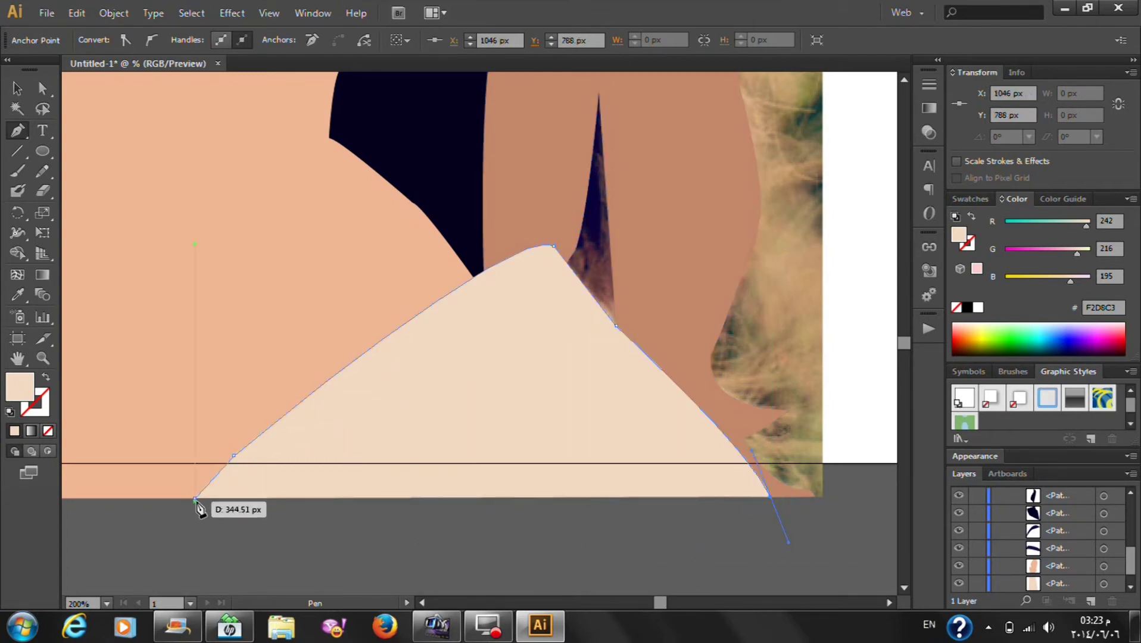
{"action": "left_click_drag", "start_coordinate": [197, 503], "coordinate": [746, 505]}
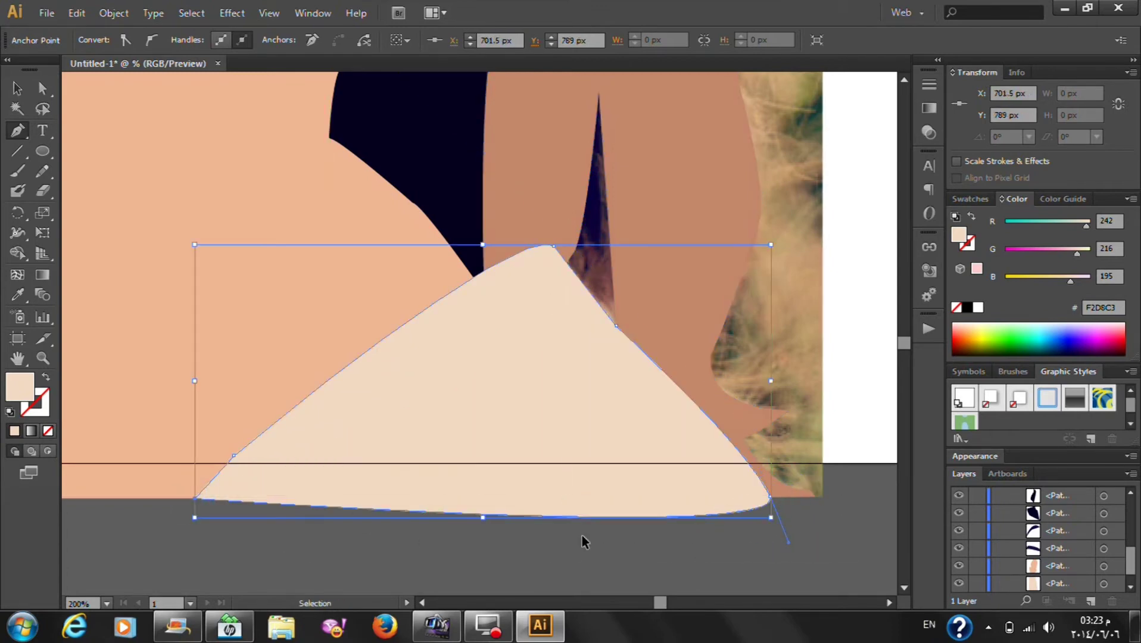
{"action": "left_click", "coordinate": [770, 496]}
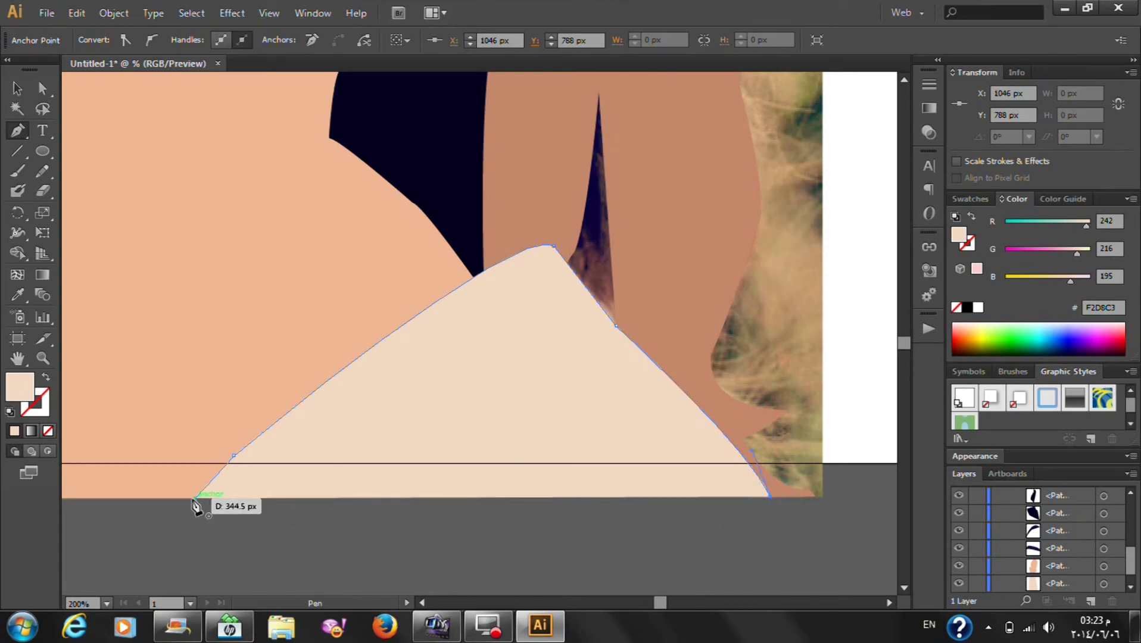
{"action": "left_click", "coordinate": [194, 500]}
Move the new shirt shape down the layer stack behind hair and skin, then fit the artboard
{"action": "left_click", "coordinate": [16, 88]}
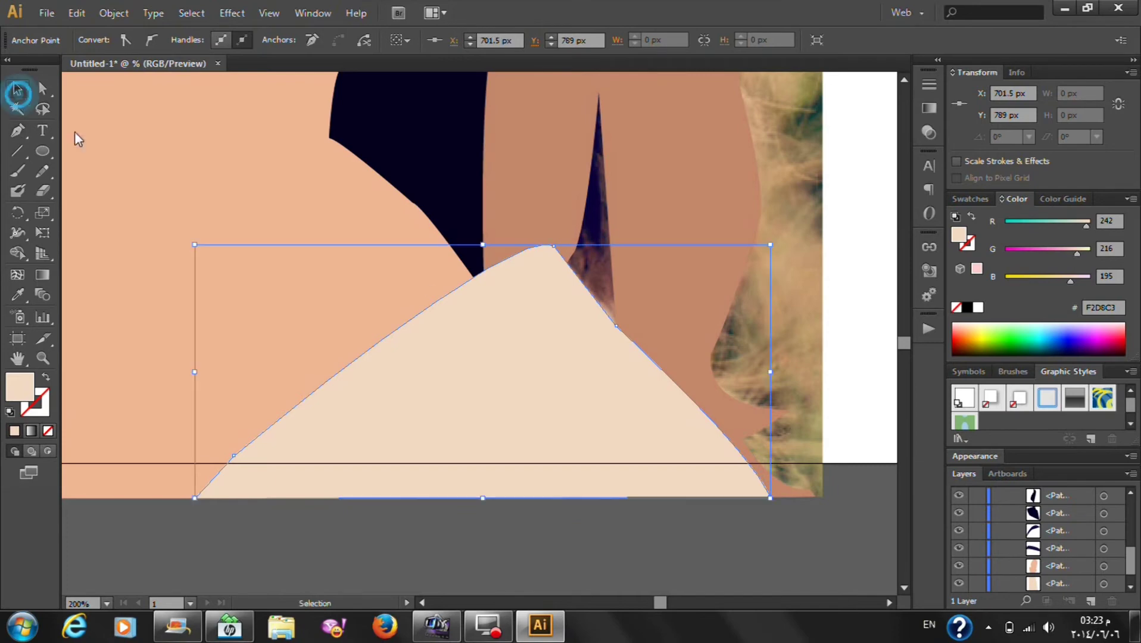
{"action": "scroll", "coordinate": [1033, 531], "scroll_direction": "up", "scroll_amount": 3}
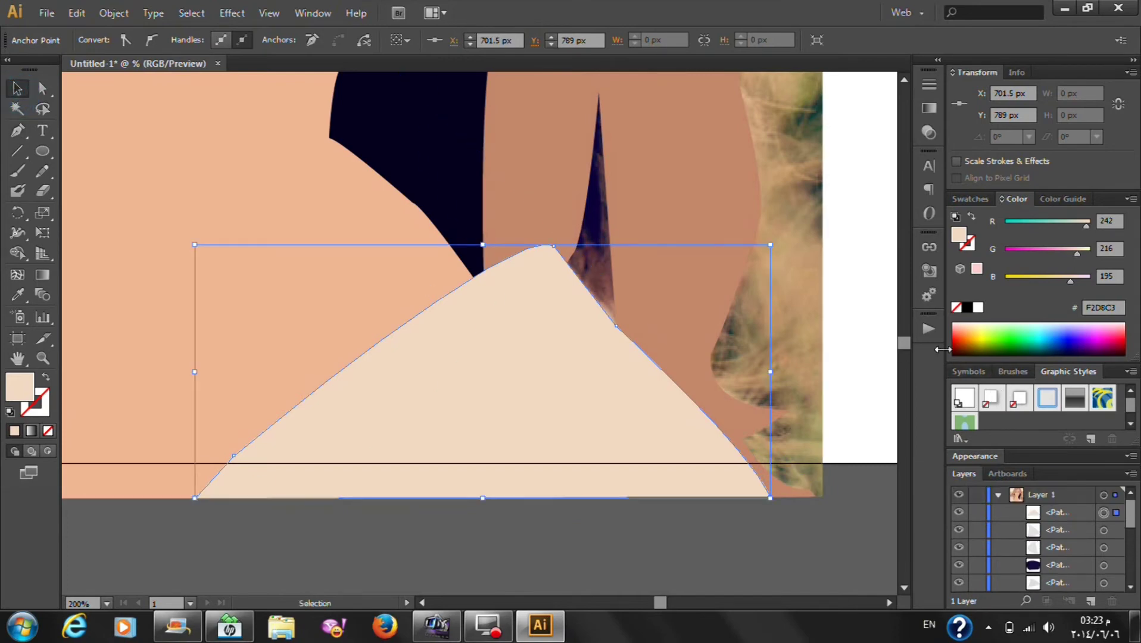
{"action": "mouse_move", "coordinate": [1075, 524]}
{"action": "left_mouse_down"}
{"action": "mouse_move", "coordinate": [1108, 565]}
{"action": "mouse_move", "coordinate": [1043, 598]}
{"action": "left_mouse_up"}
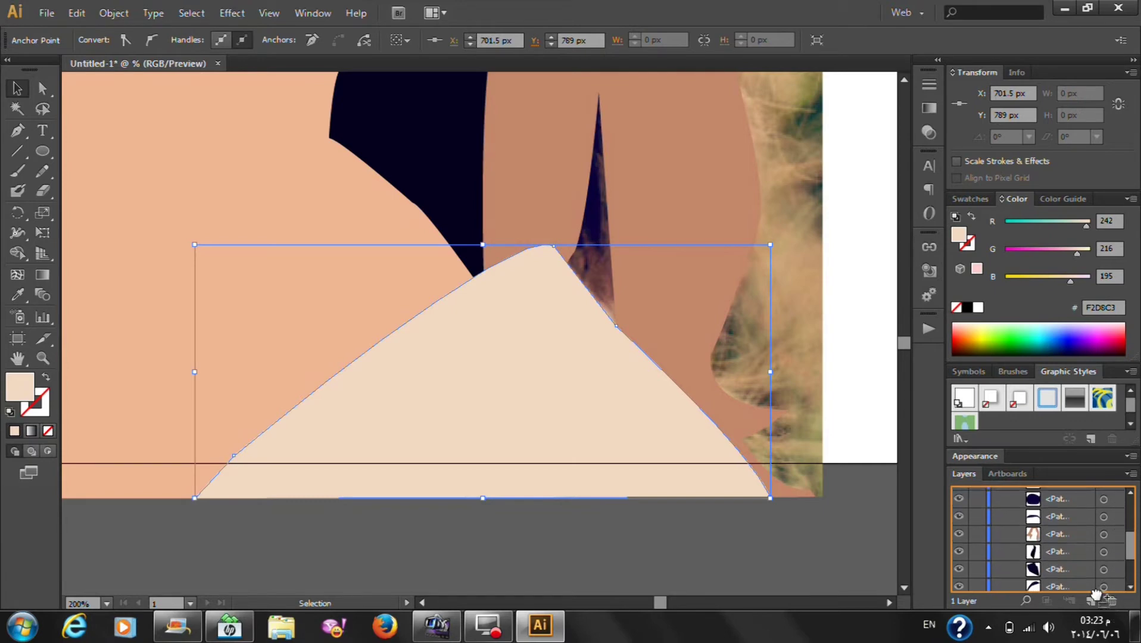
{"action": "left_click_drag", "start_coordinate": [1043, 598], "coordinate": [1054, 581]}
{"action": "left_click", "coordinate": [758, 565]}
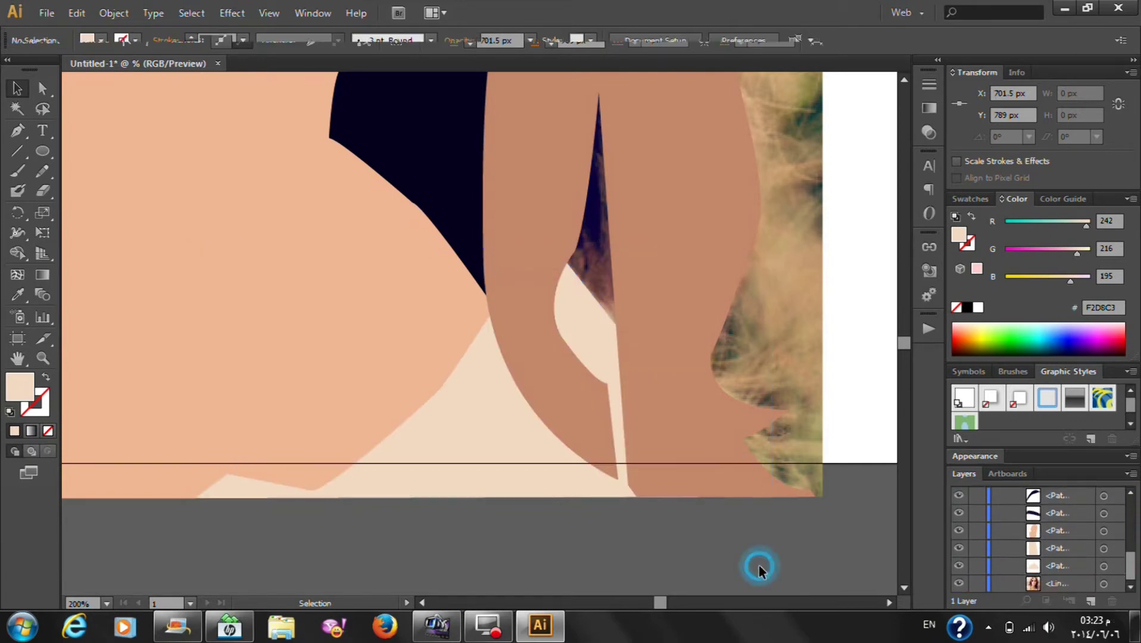
{"action": "key", "text": "ctrl+0"}
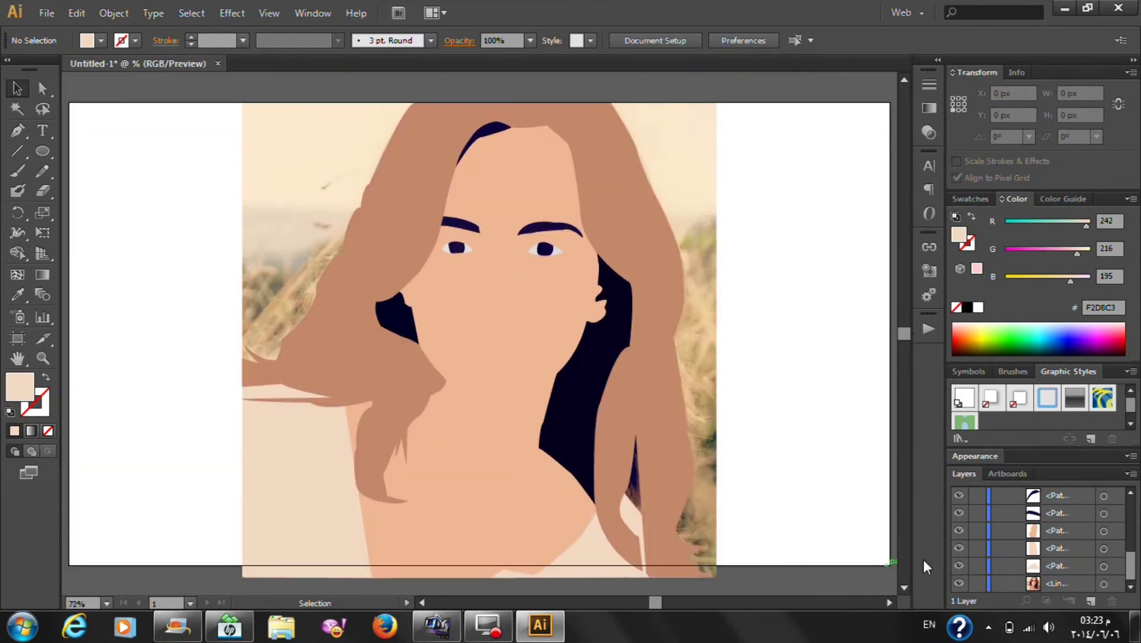
Toggle the photo and chest shape visibility to check them, then hide the face-skin shape
{"action": "left_click", "coordinate": [956, 583]}
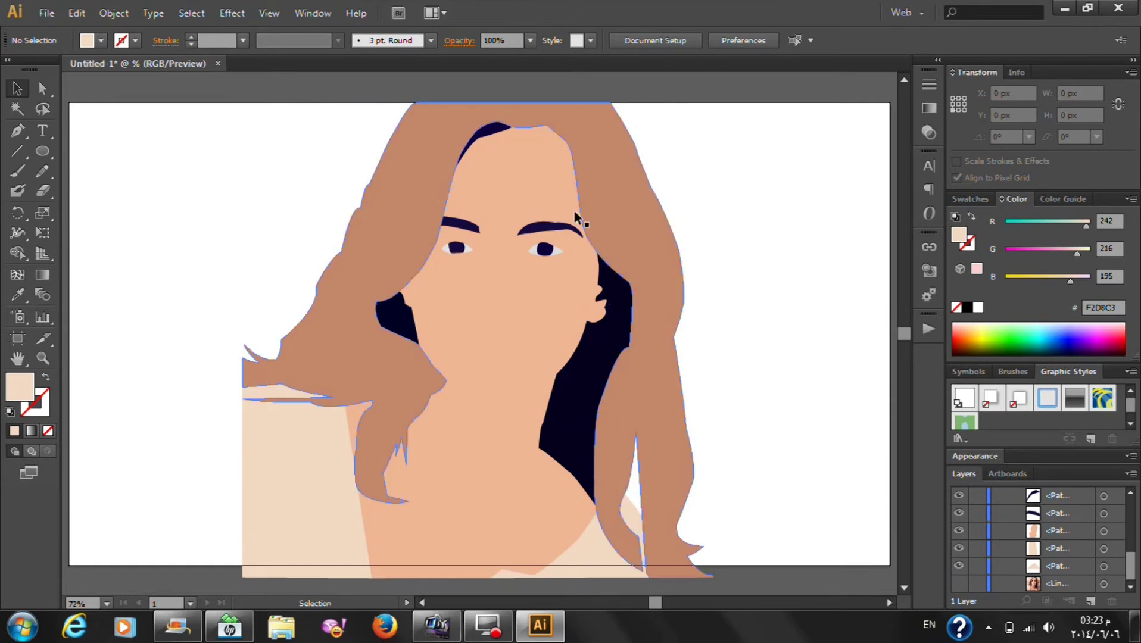
{"action": "left_click", "coordinate": [793, 198]}
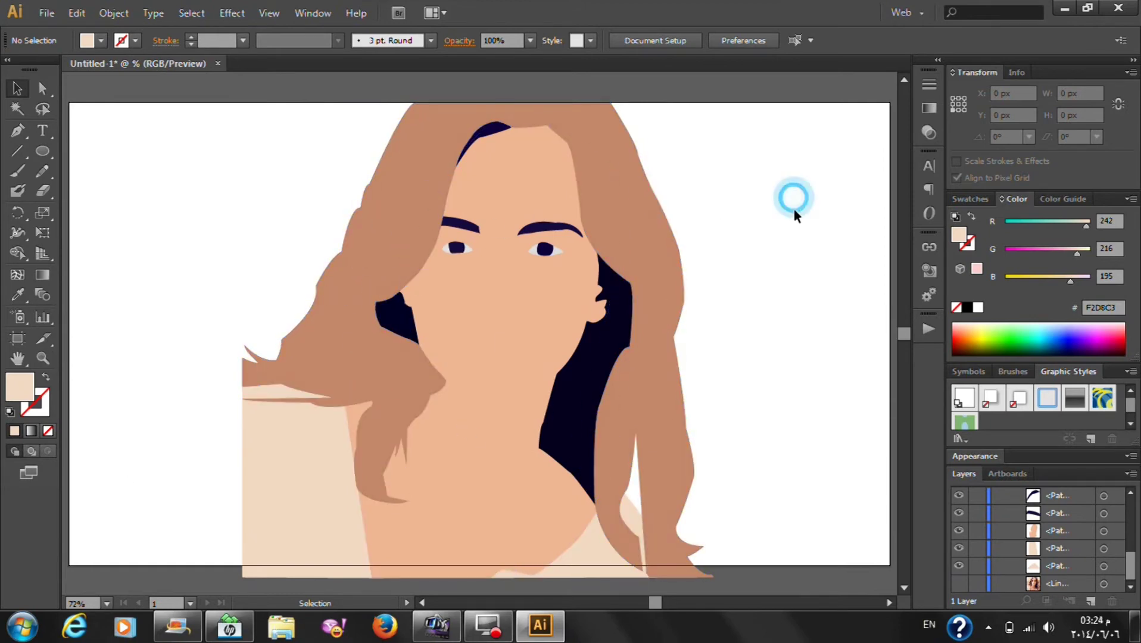
{"action": "left_click", "coordinate": [958, 583]}
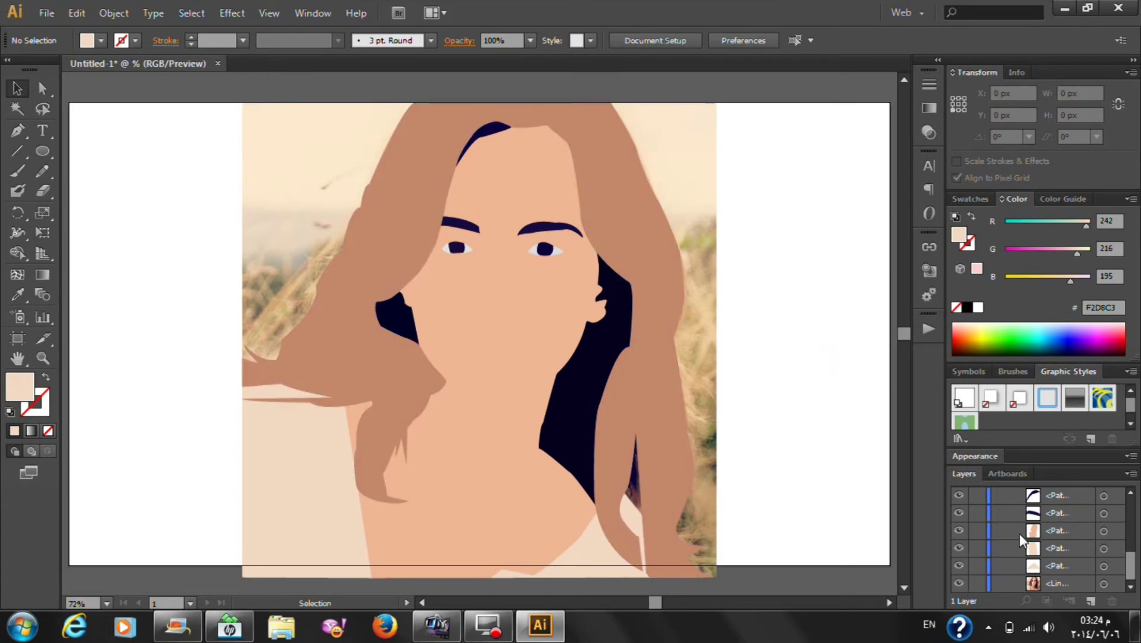
{"action": "left_click", "coordinate": [959, 567]}
{"action": "left_click", "coordinate": [960, 566]}
{"action": "scroll", "coordinate": [997, 536], "scroll_direction": "up", "scroll_amount": 1}
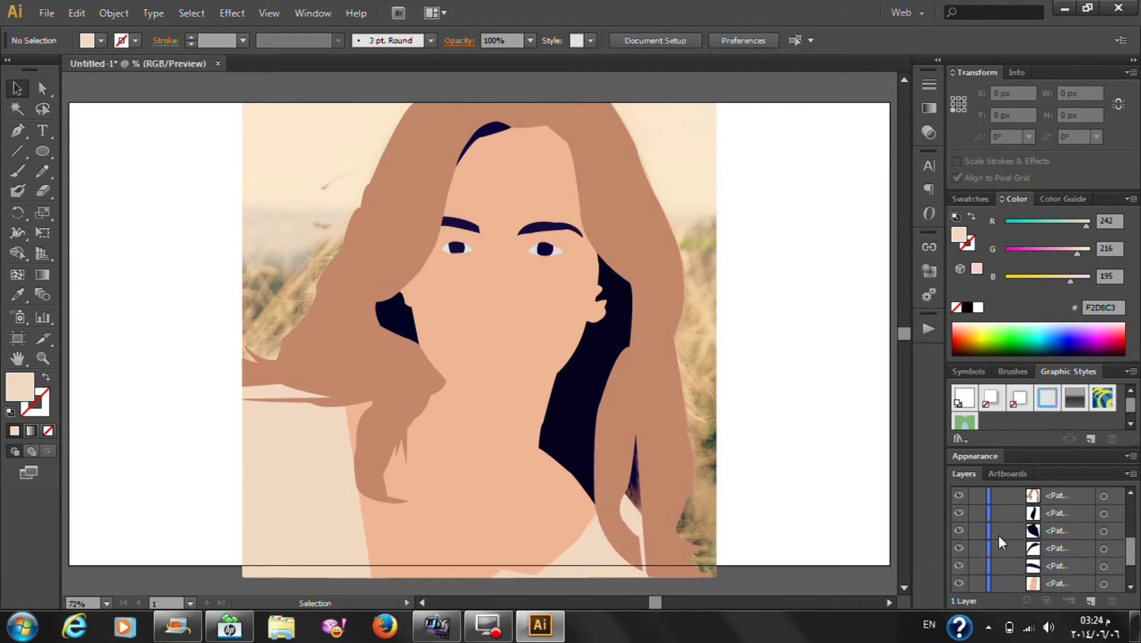
{"action": "left_click", "coordinate": [959, 583]}
{"action": "left_click", "coordinate": [811, 442]}
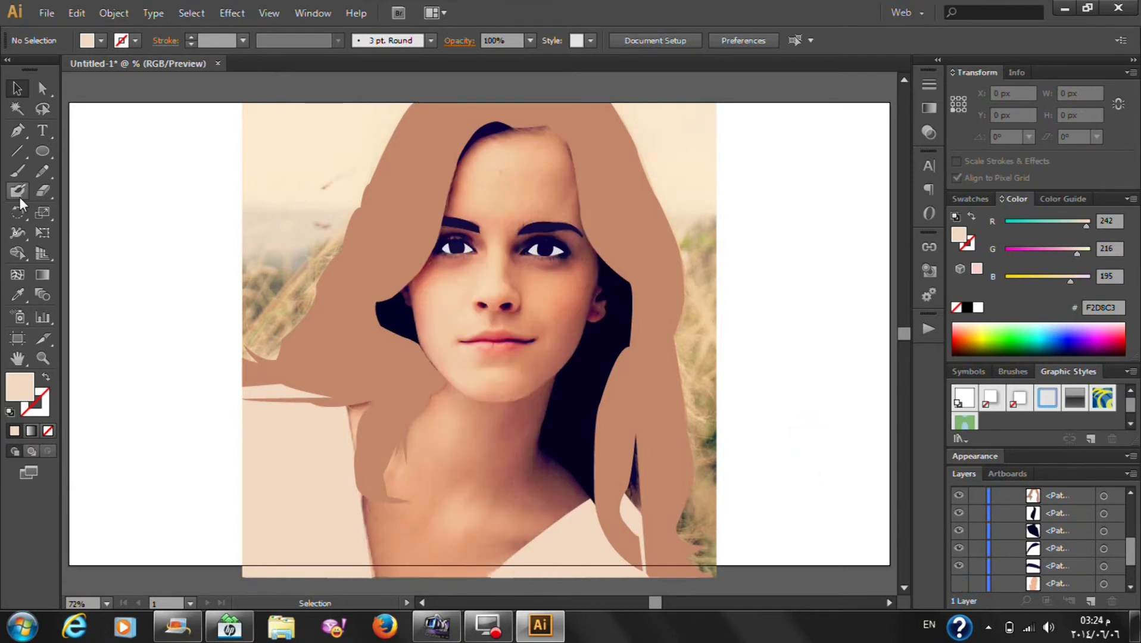
Draw a closed curved outline over the right nostril
{"action": "left_click", "coordinate": [21, 132]}
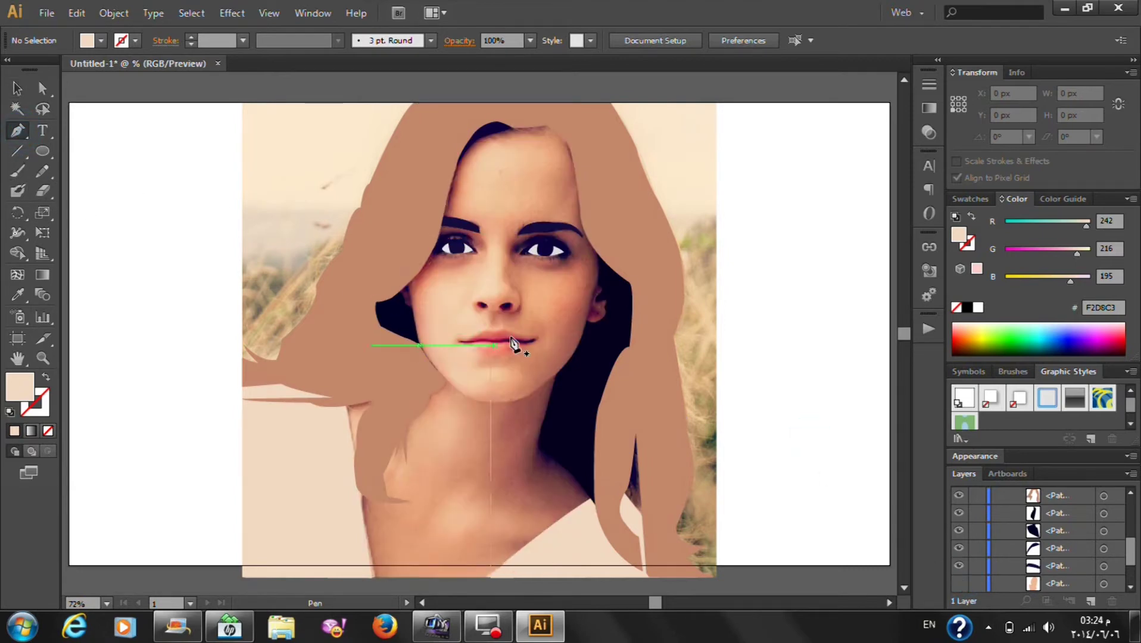
{"action": "scroll", "coordinate": [530, 291], "scroll_direction": "up", "scroll_amount": 3}
{"action": "scroll", "coordinate": [530, 292], "scroll_direction": "up", "scroll_amount": 3}
{"action": "key", "text": "alt"}
{"action": "left_click", "coordinate": [437, 353]}
{"action": "left_click", "coordinate": [544, 336]}
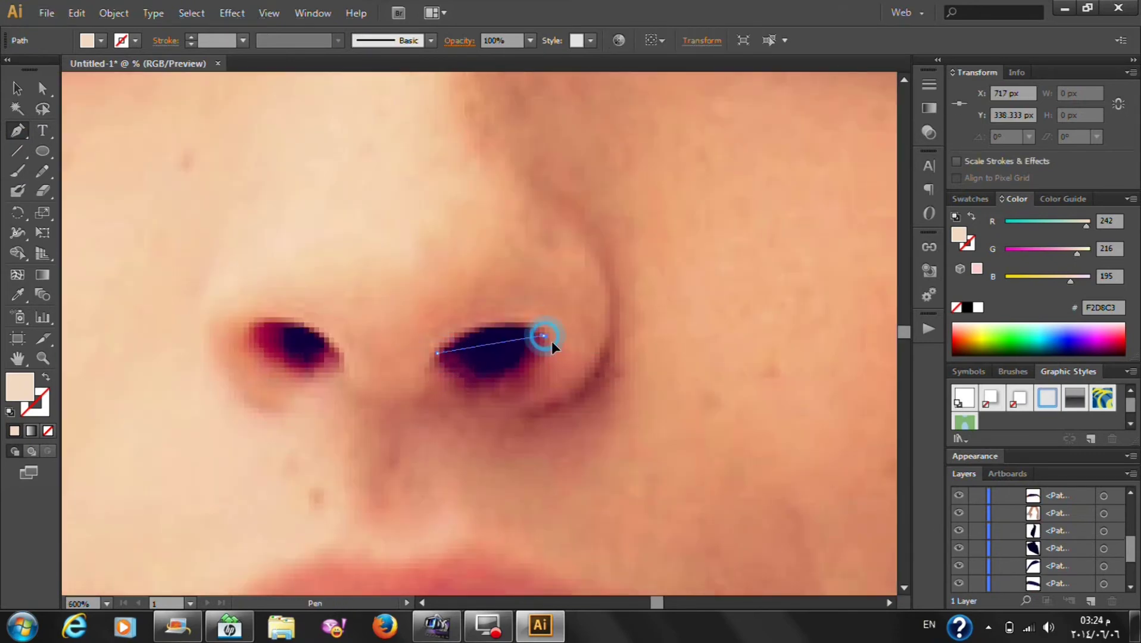
{"action": "left_click_drag", "start_coordinate": [543, 337], "coordinate": [582, 369]}
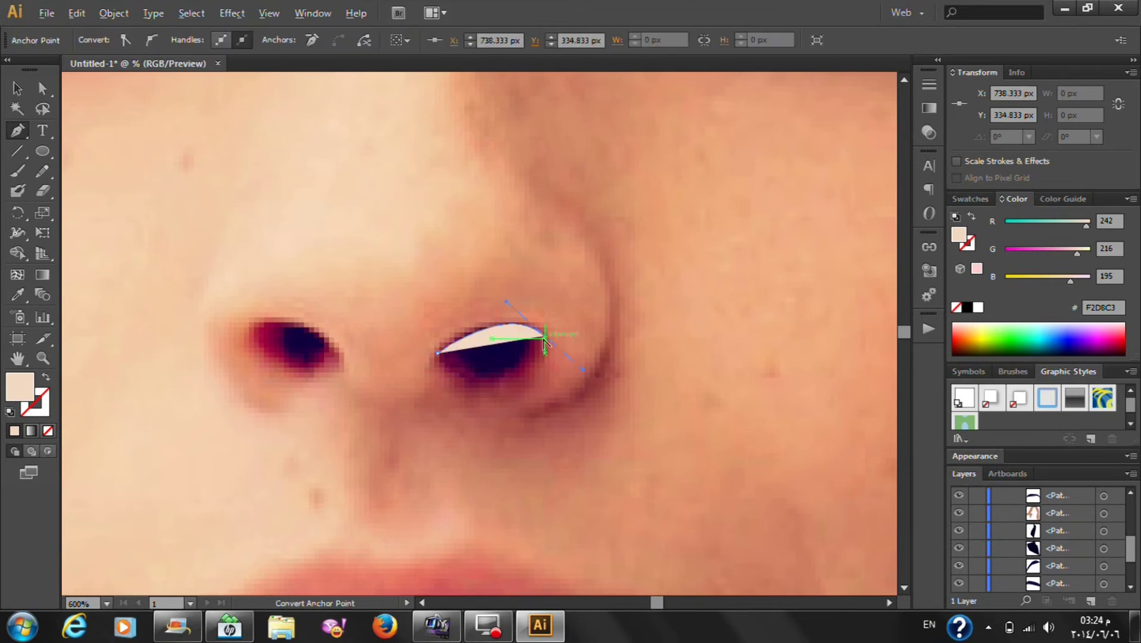
{"action": "left_click", "coordinate": [492, 406]}
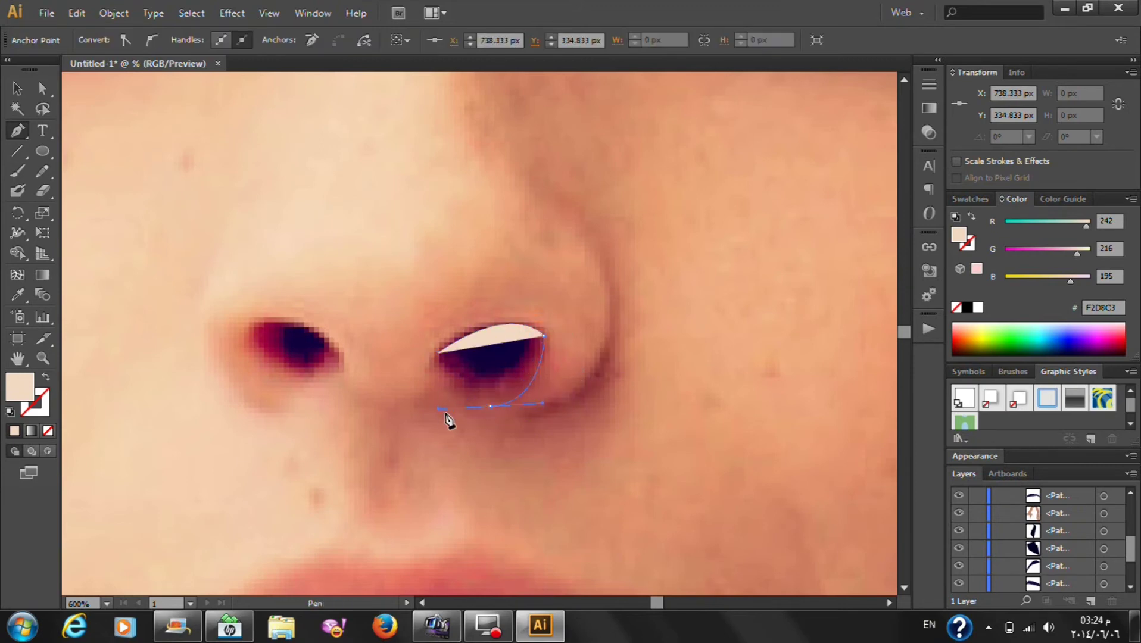
{"action": "left_click_drag", "start_coordinate": [439, 354], "coordinate": [439, 357]}
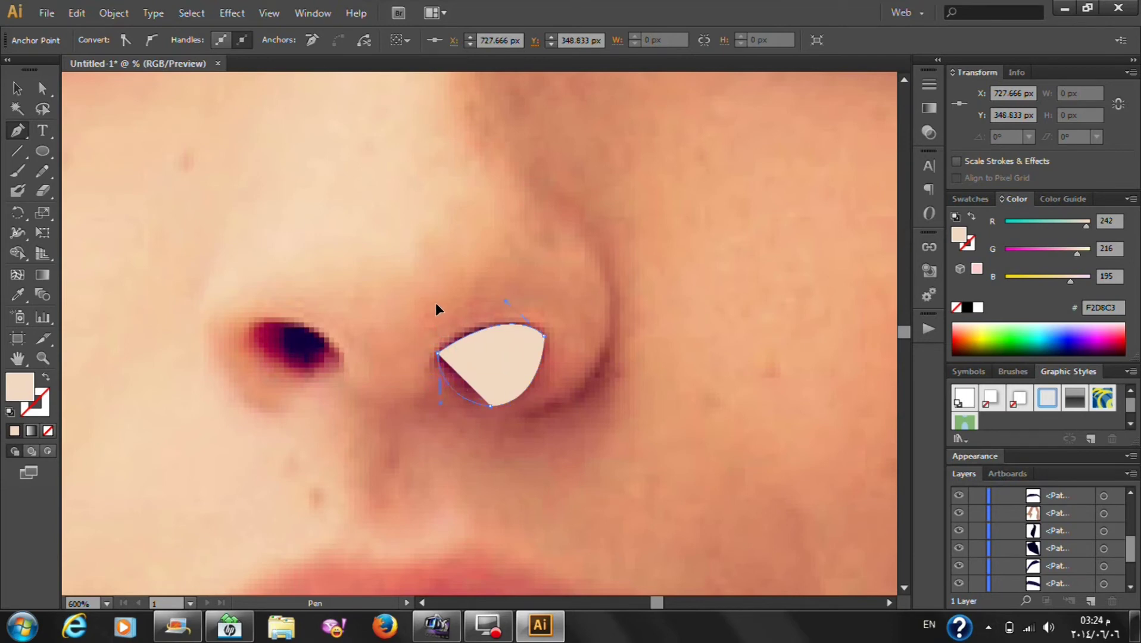
{"action": "left_click_drag", "start_coordinate": [429, 301], "coordinate": [435, 301]}
Fill the nostril shape with dark brown 230E00
{"action": "left_click", "coordinate": [18, 89]}
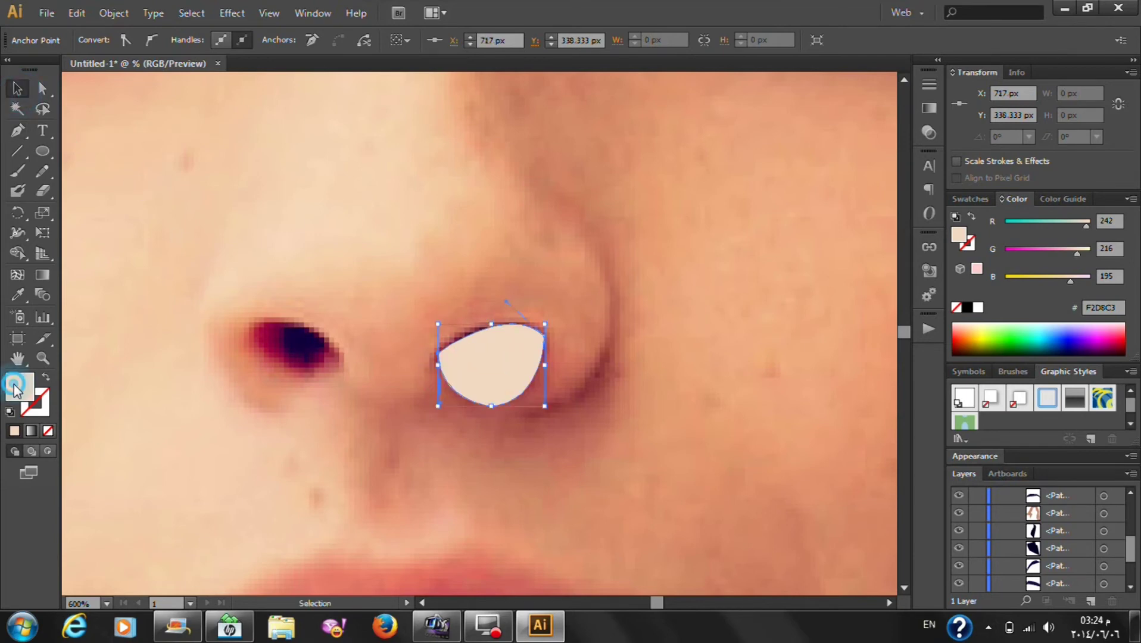
{"action": "double_click", "coordinate": [18, 386]}
{"action": "left_click", "coordinate": [514, 433]}
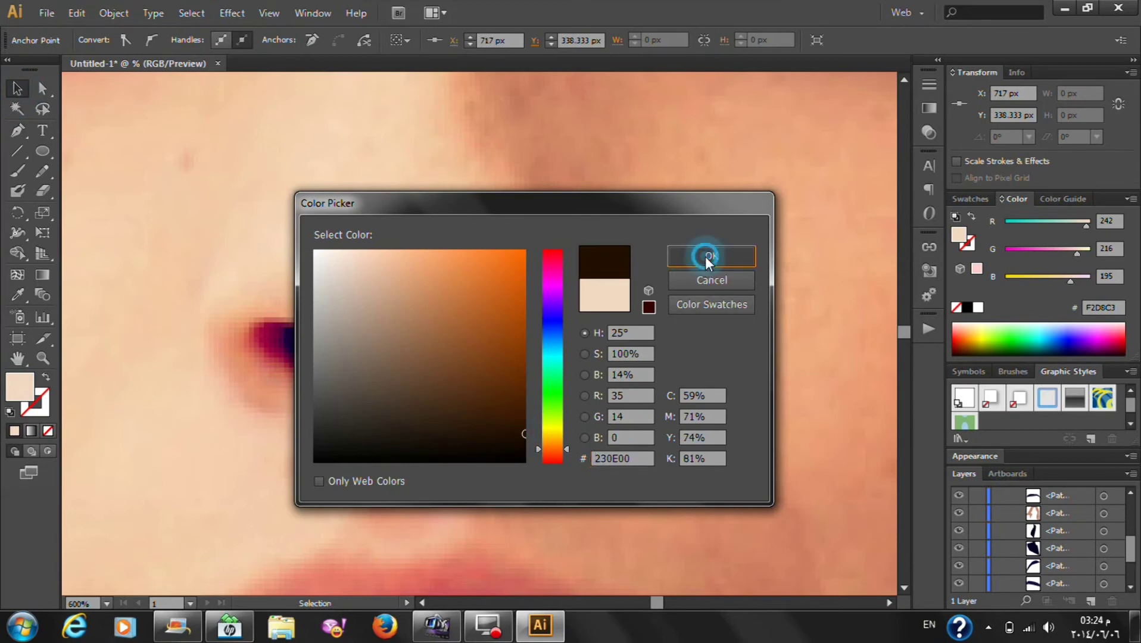
{"action": "left_click", "coordinate": [708, 256]}
Copy the nostril to the left, reflect it vertically, and align both nostril shapes
{"action": "left_click", "coordinate": [503, 362]}
{"action": "left_click_drag", "start_coordinate": [509, 360], "coordinate": [349, 358]}
{"action": "right_click", "coordinate": [349, 358]}
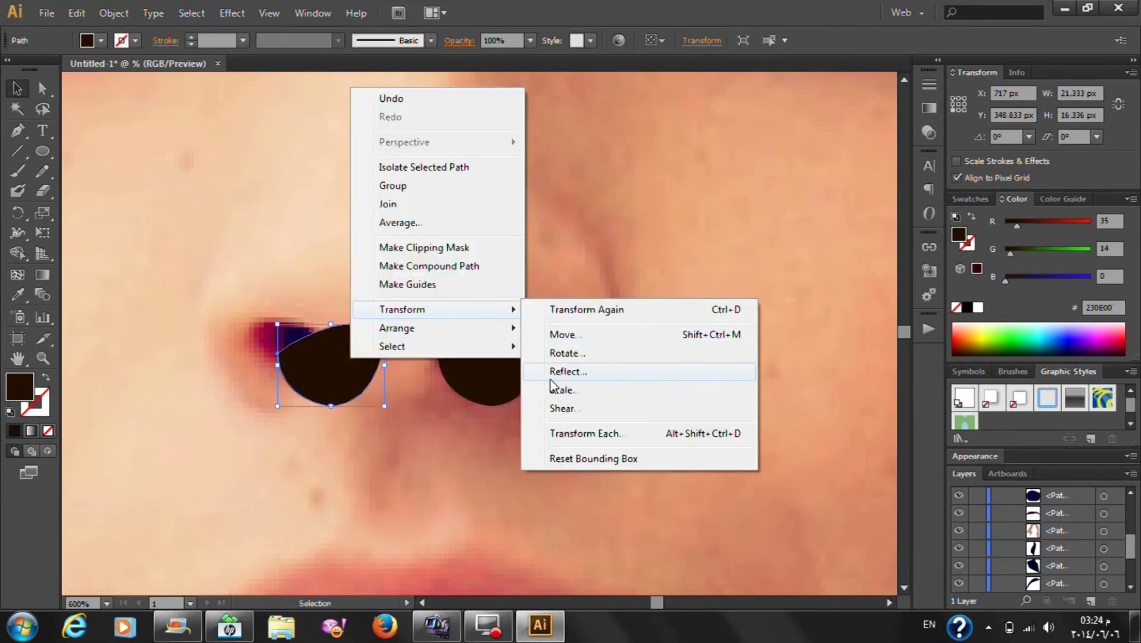
{"action": "mouse_move", "coordinate": [402, 309]}
{"action": "left_click", "coordinate": [564, 373]}
{"action": "left_click", "coordinate": [710, 411]}
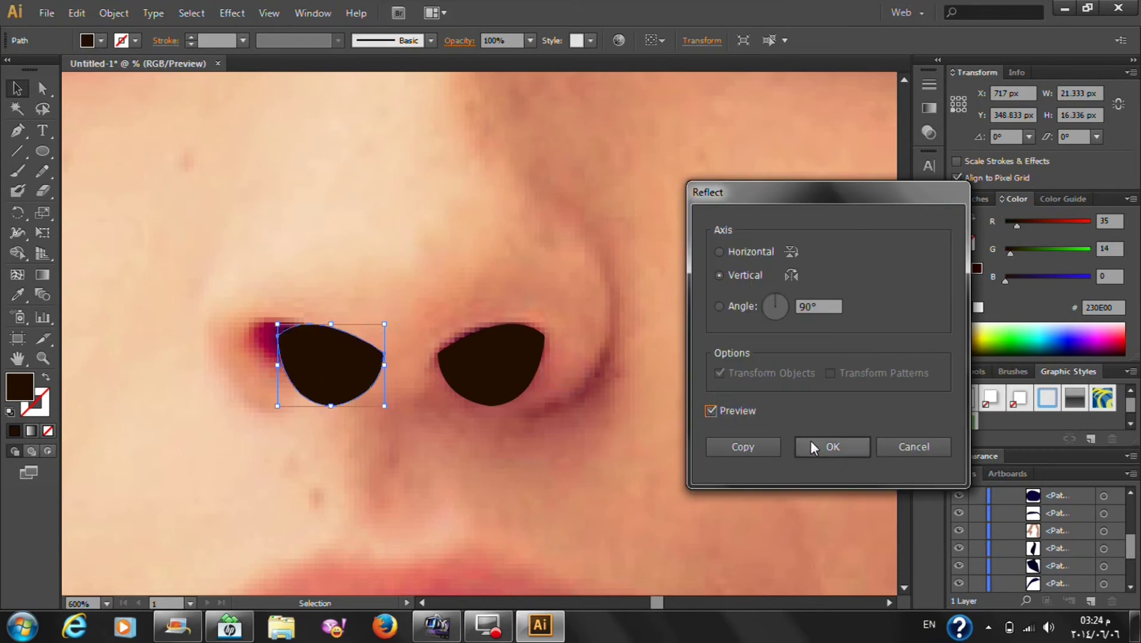
{"action": "left_click", "coordinate": [811, 445]}
{"action": "left_click_drag", "start_coordinate": [321, 369], "coordinate": [296, 362]}
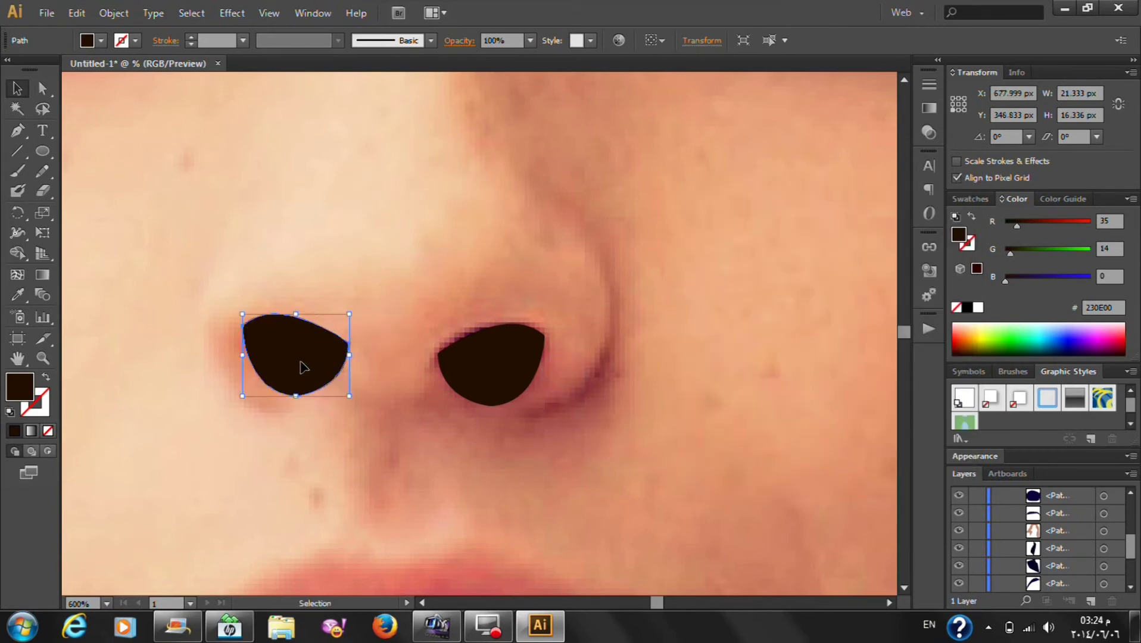
{"action": "left_click", "coordinate": [486, 372]}
{"action": "key", "text": "Up"}
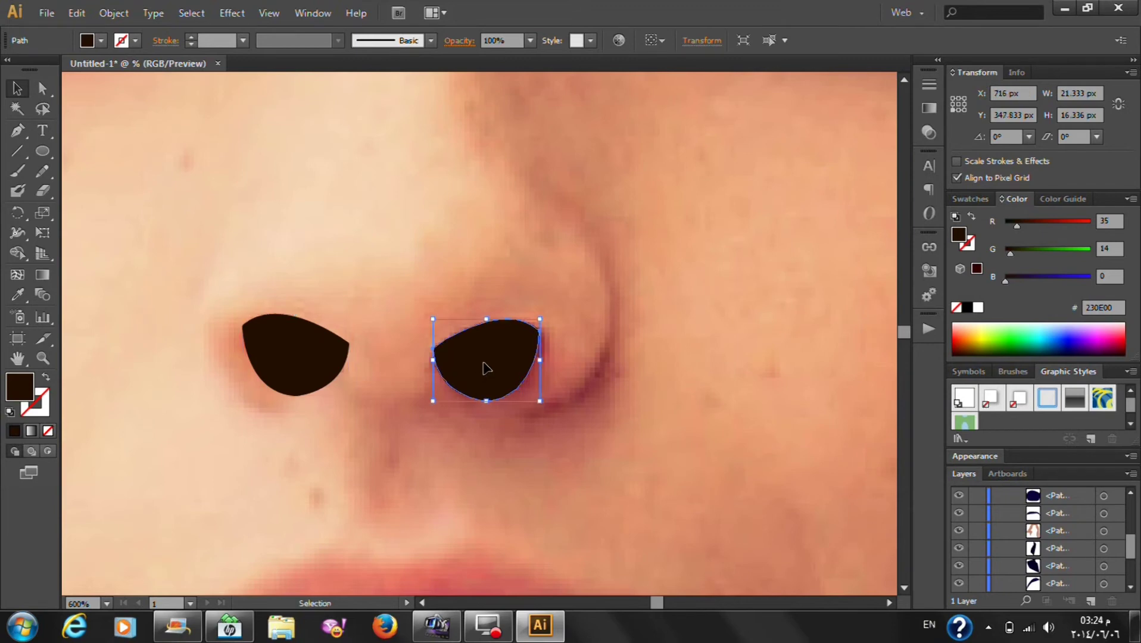
{"action": "left_click", "coordinate": [633, 335]}
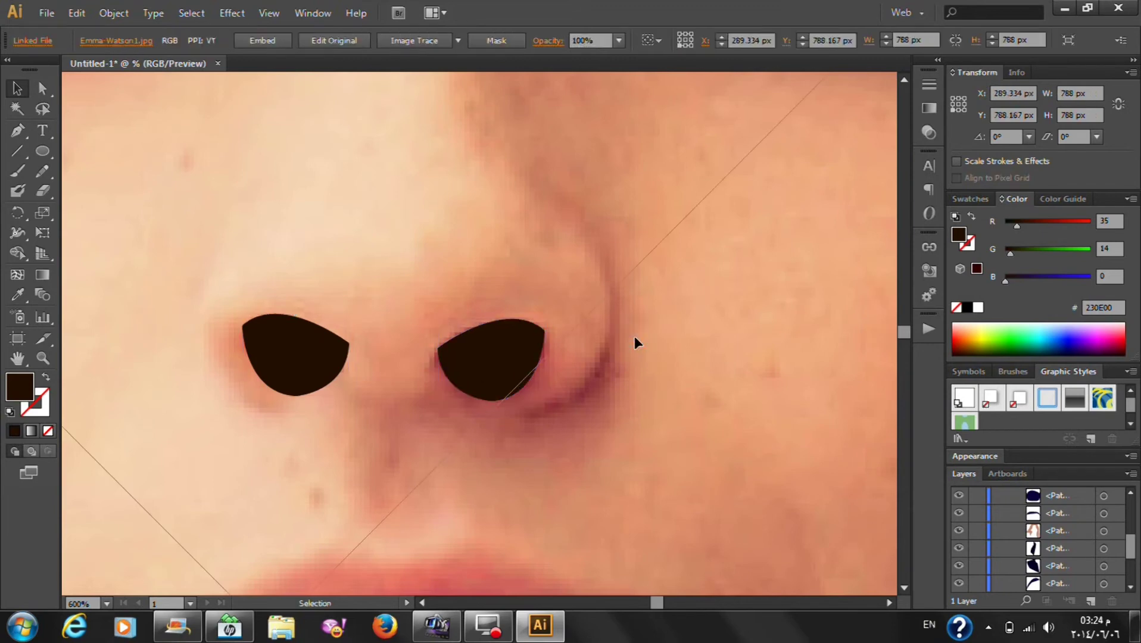
Paint trial curves beside both nostrils and down the nose bridge, previewing them over the skin
{"action": "scroll", "coordinate": [522, 339], "scroll_direction": "up", "scroll_amount": 2}
{"action": "left_click", "coordinate": [17, 171]}
{"action": "mouse_move", "coordinate": [231, 200]}
{"action": "left_mouse_down"}
{"action": "mouse_move", "coordinate": [177, 380]}
{"action": "mouse_move", "coordinate": [203, 409]}
{"action": "left_mouse_up"}
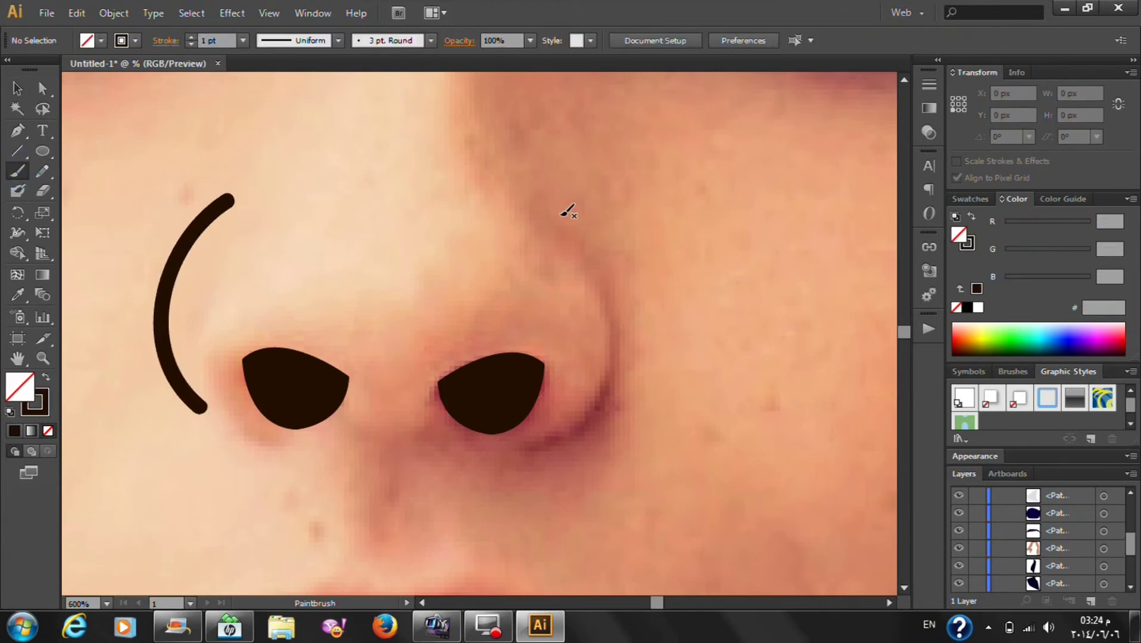
{"action": "left_click_drag", "start_coordinate": [540, 197], "coordinate": [616, 425]}
{"action": "scroll", "coordinate": [514, 374], "scroll_direction": "up", "scroll_amount": 2}
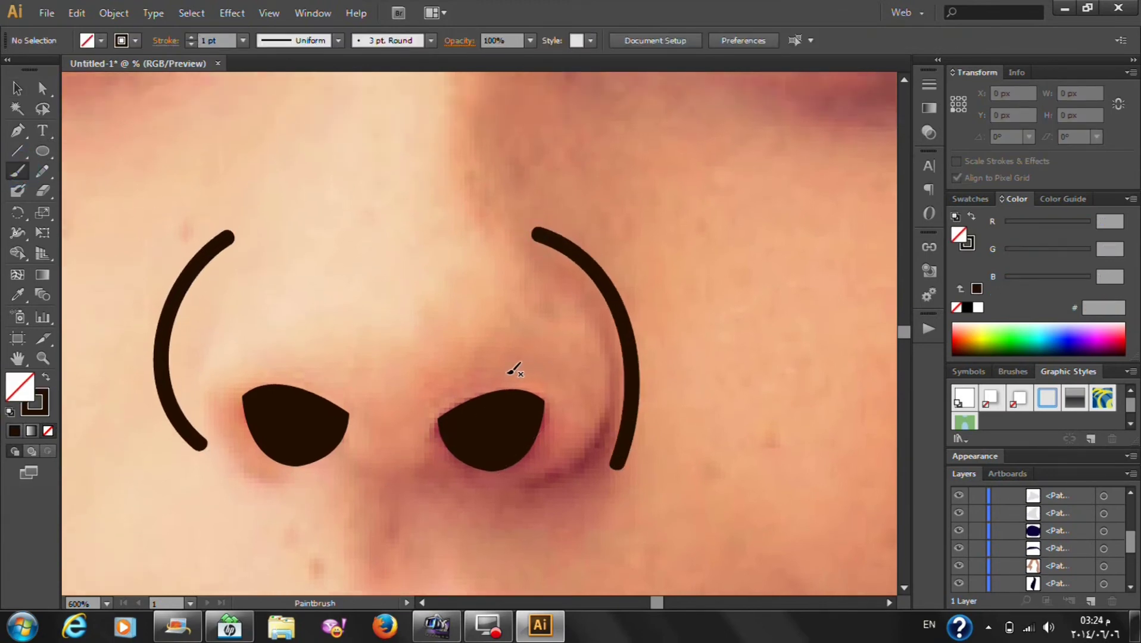
{"action": "scroll", "coordinate": [536, 268], "scroll_direction": "up", "scroll_amount": 2}
{"action": "scroll", "coordinate": [548, 152], "scroll_direction": "down", "scroll_amount": 2}
{"action": "left_click_drag", "start_coordinate": [525, 117], "coordinate": [531, 208]}
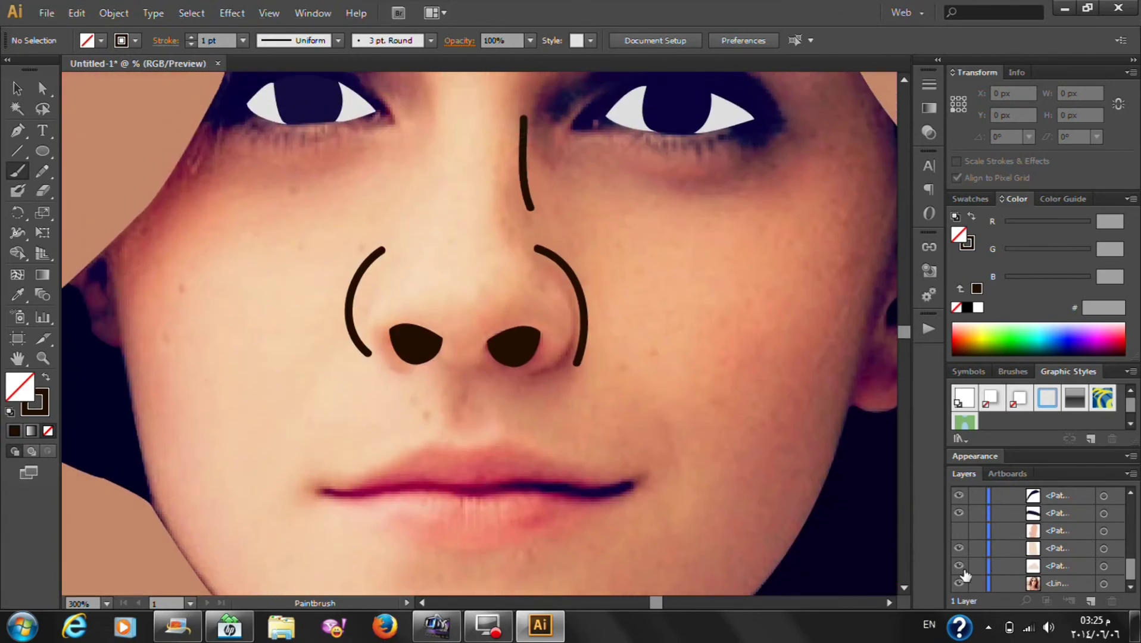
{"action": "left_click", "coordinate": [958, 531]}
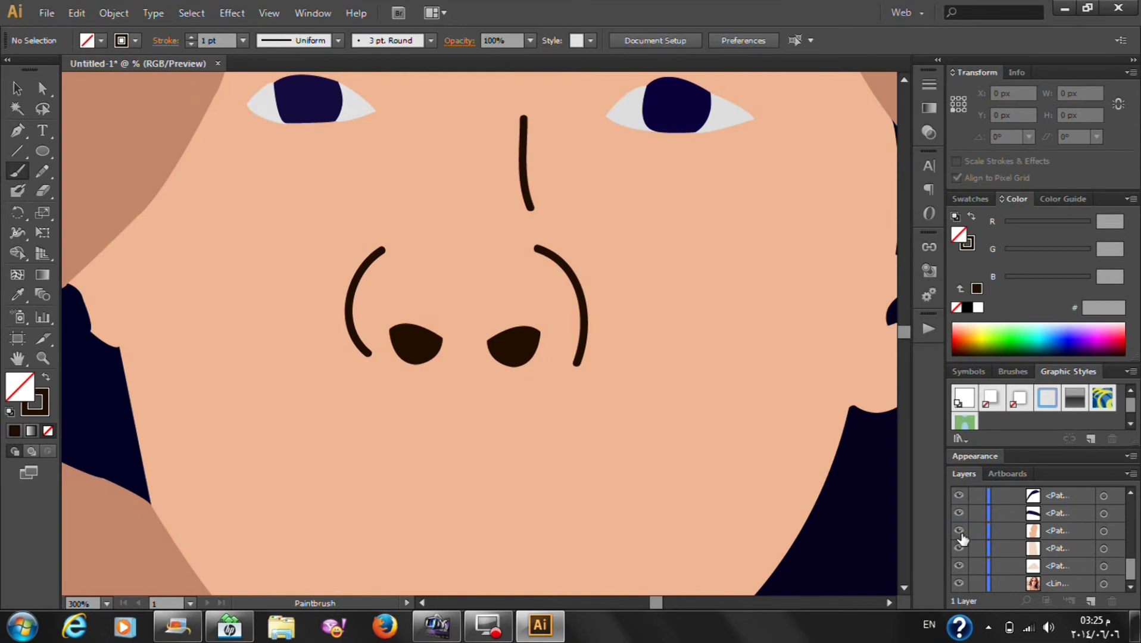
{"action": "left_click", "coordinate": [961, 535]}
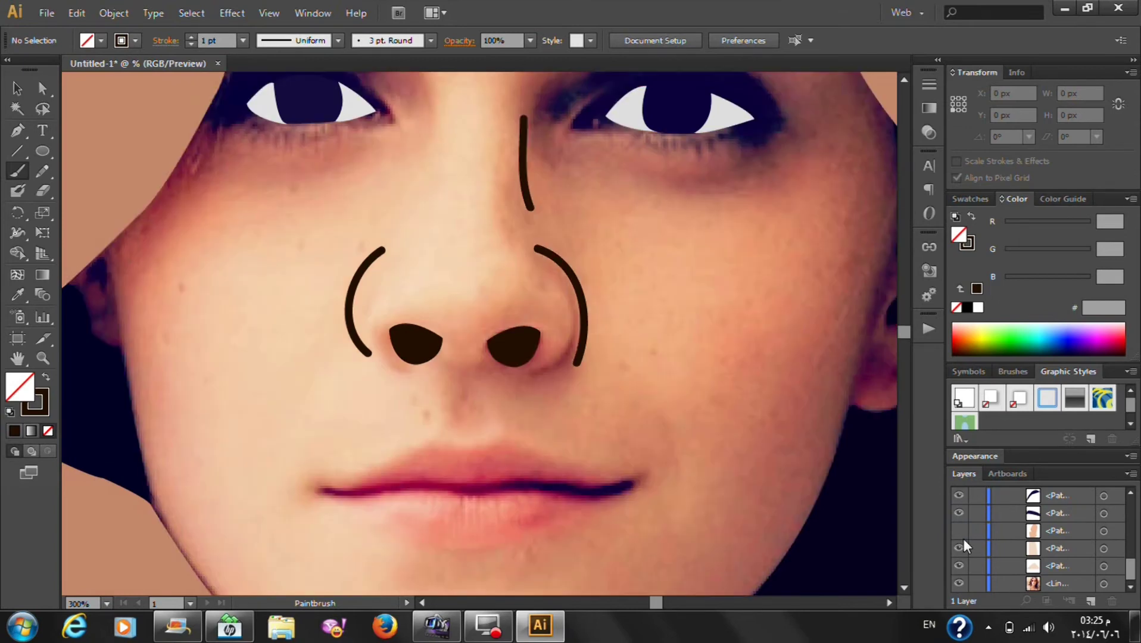
Delete the nose bridge and both nose-side strokes, then show the skin layer and fit the artboard
{"action": "left_click", "coordinate": [16, 88]}
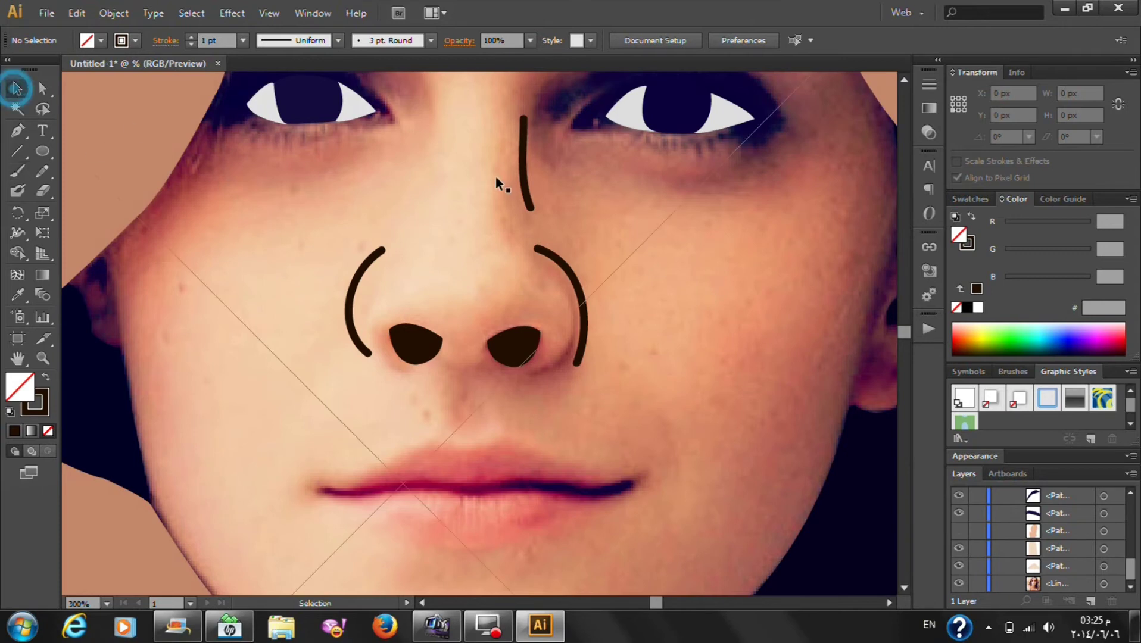
{"action": "left_click", "coordinate": [523, 166]}
{"action": "key", "text": "Delete"}
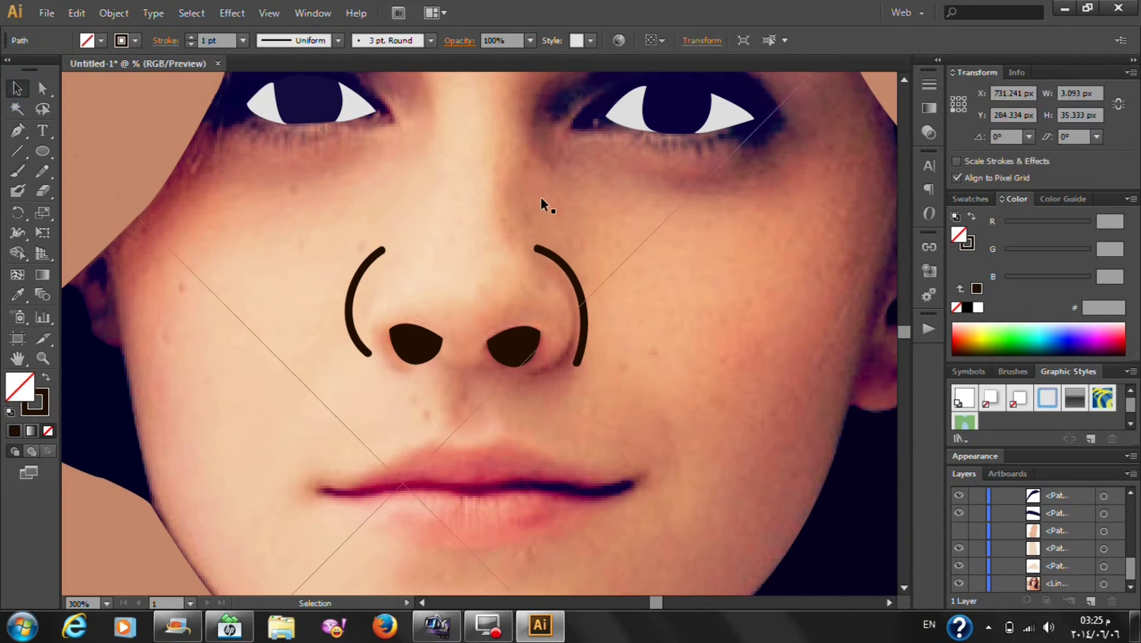
{"action": "left_click", "coordinate": [562, 269]}
{"action": "key", "text": "Delete"}
{"action": "left_click", "coordinate": [365, 265]}
{"action": "key", "text": "Delete"}
{"action": "left_click", "coordinate": [959, 532]}
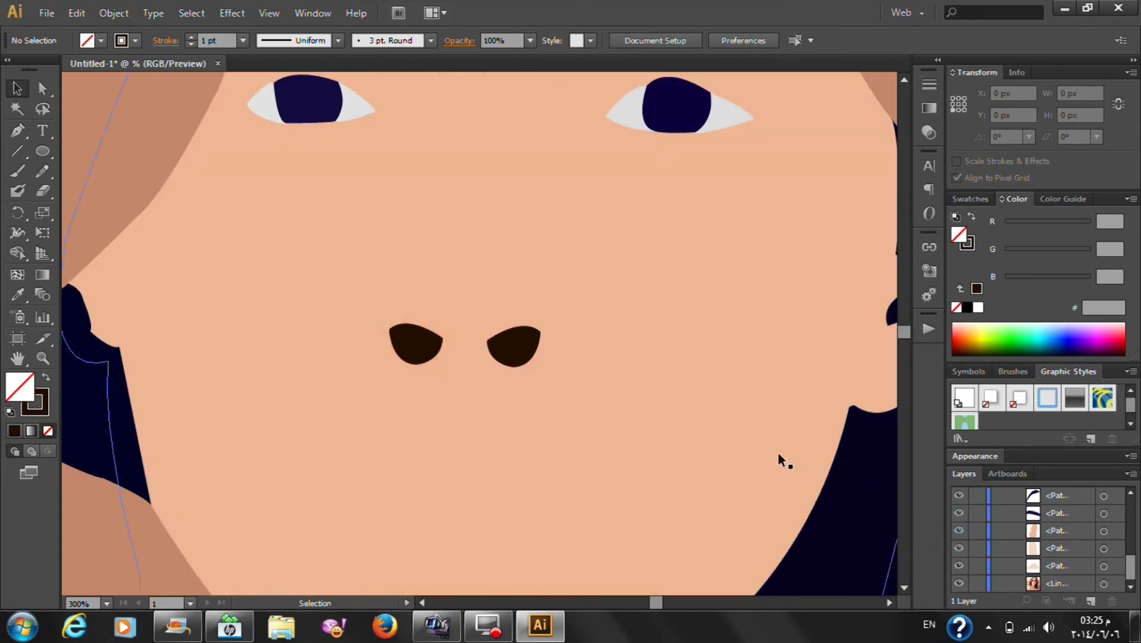
{"action": "key", "text": "ctrl+0"}
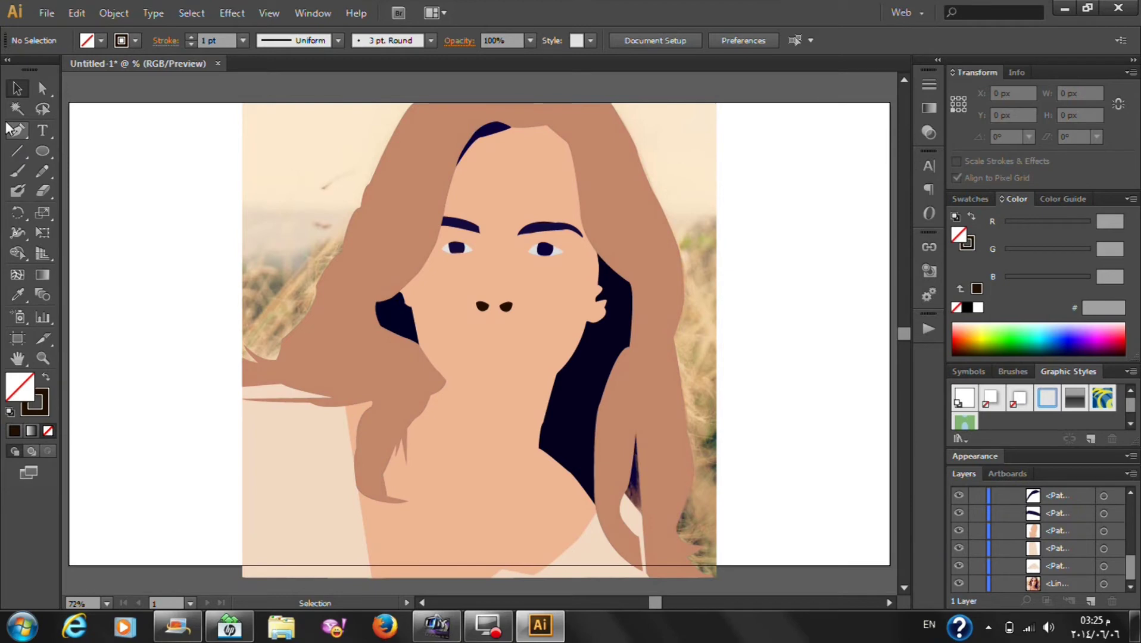
Paint a trial brush stroke beside the nostrils and undo it
{"action": "left_click", "coordinate": [17, 171]}
{"action": "left_click", "coordinate": [501, 271]}
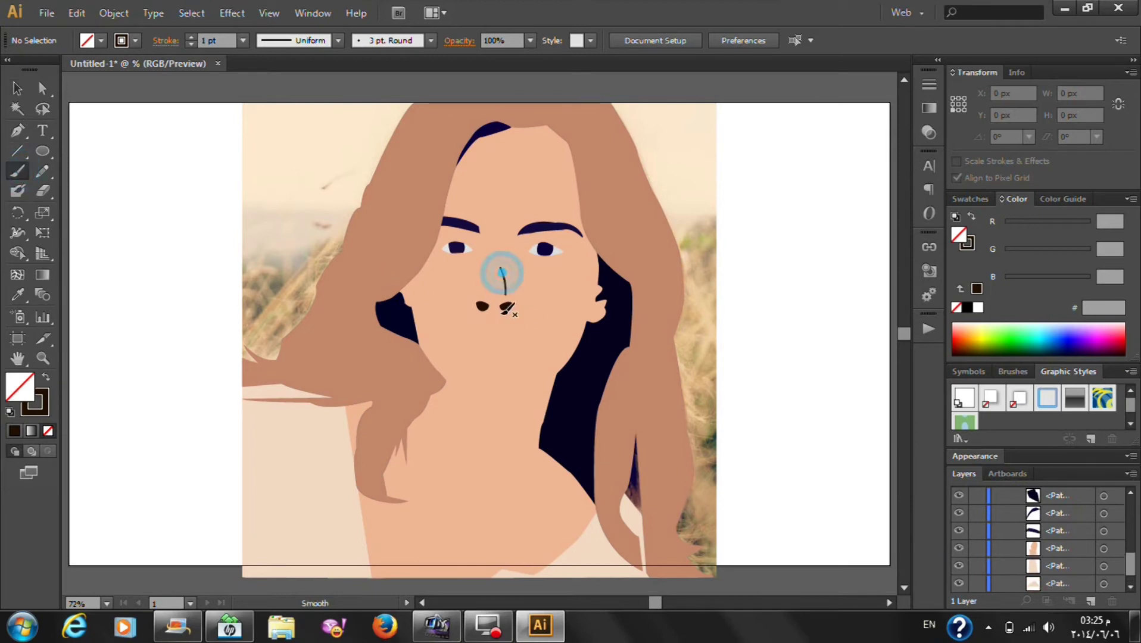
{"action": "left_click", "coordinate": [510, 279]}
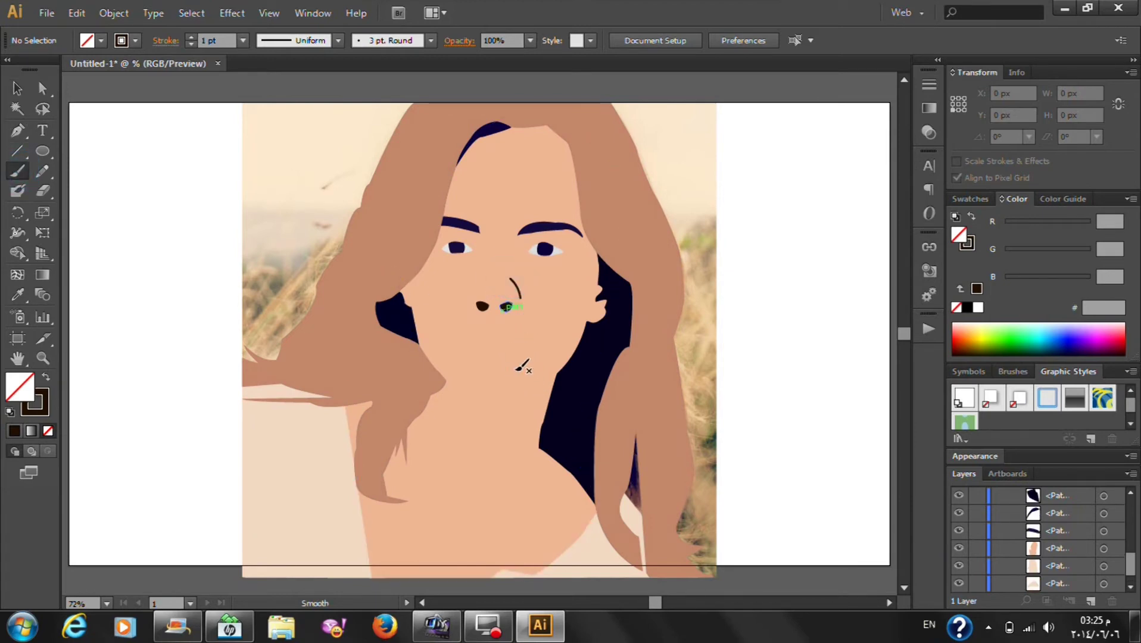
{"action": "scroll", "coordinate": [506, 298], "scroll_direction": "up", "scroll_amount": 3}
{"action": "scroll", "coordinate": [509, 305], "scroll_direction": "up", "scroll_amount": 2}
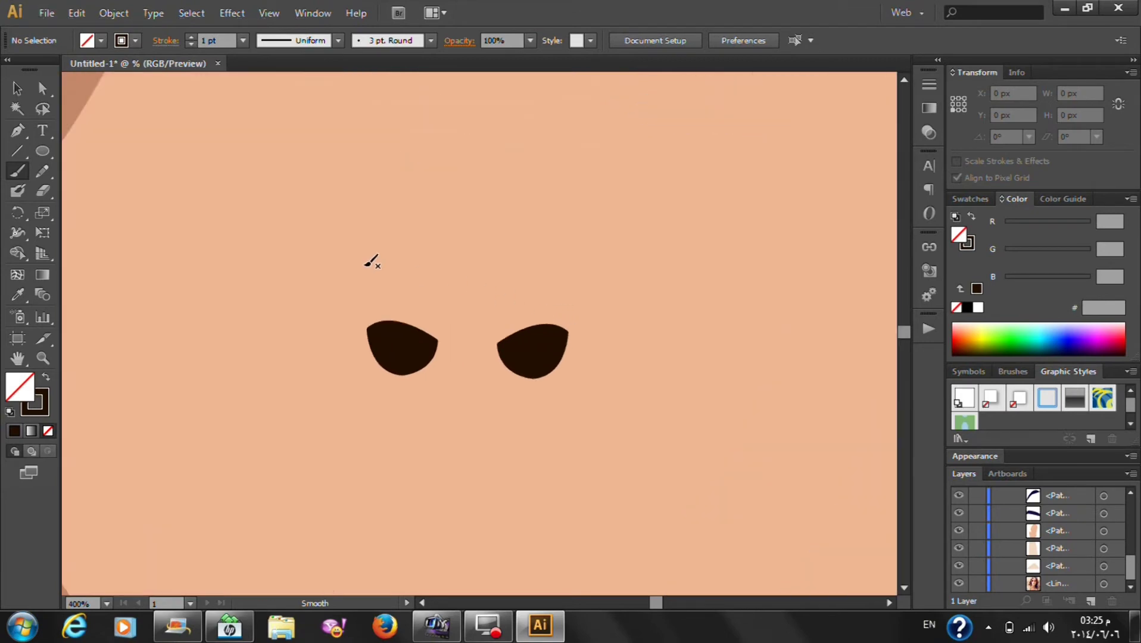
{"action": "mouse_move", "coordinate": [350, 274]}
{"action": "left_mouse_down"}
{"action": "mouse_move", "coordinate": [374, 250]}
{"action": "mouse_move", "coordinate": [325, 287]}
{"action": "left_mouse_up"}
{"action": "key", "text": "ctrl+z"}
Undo two more trial nose strokes, then start a curved Pen path beside the left nostril
{"action": "left_click", "coordinate": [367, 234]}
{"action": "left_click_drag", "start_coordinate": [596, 233], "coordinate": [607, 292]}
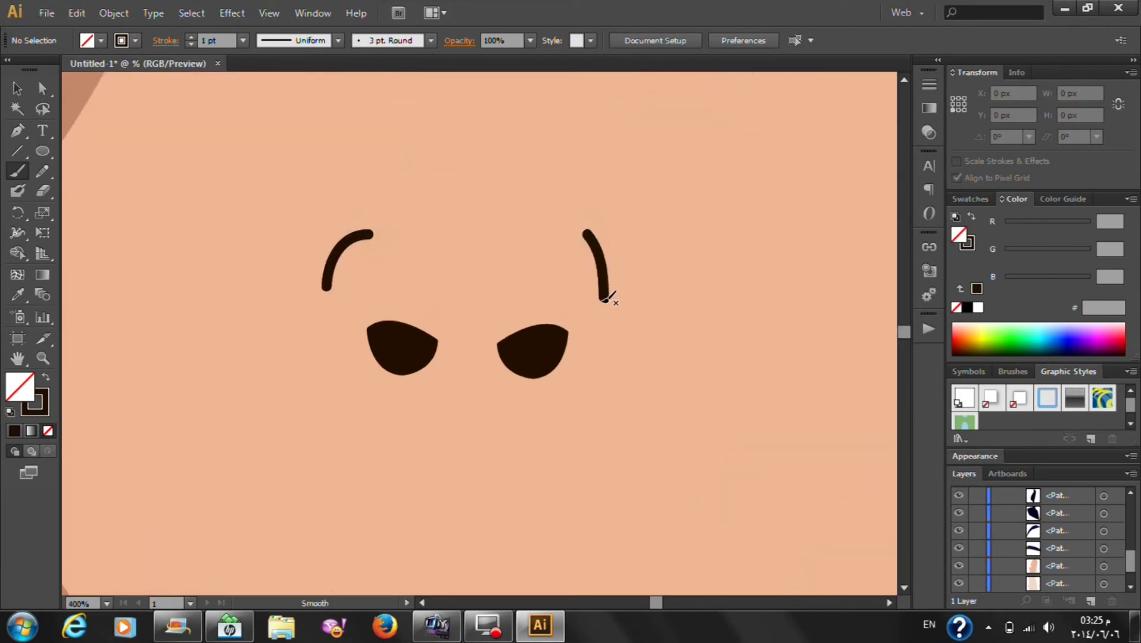
{"action": "key", "text": "ctrl+0"}
{"action": "key", "text": "ctrl+z"}
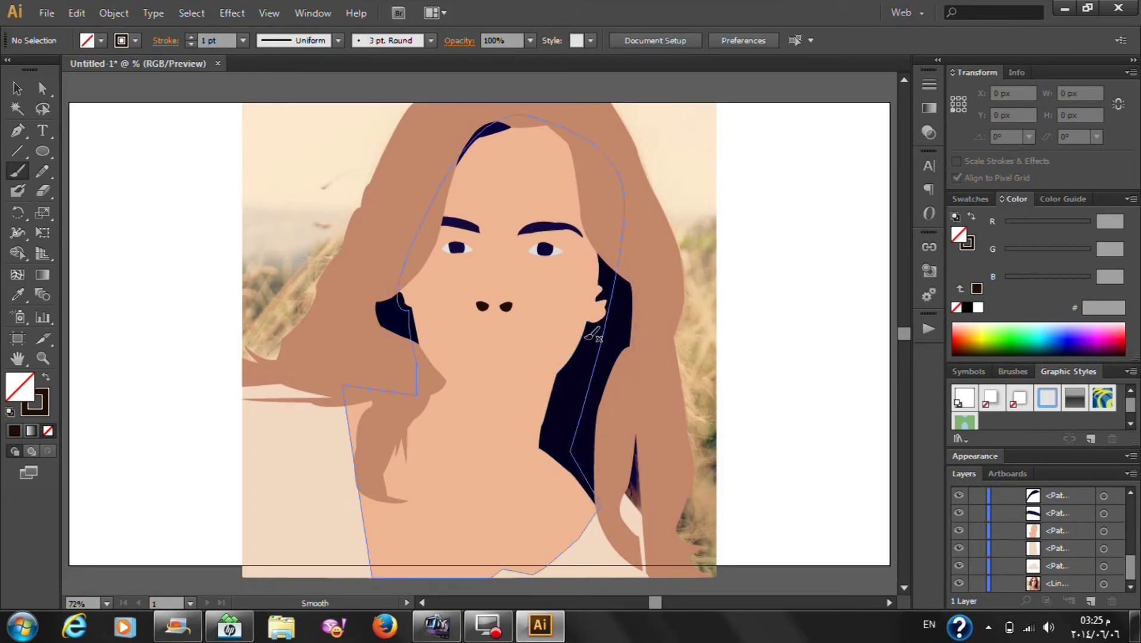
{"action": "left_click_drag", "start_coordinate": [459, 300], "coordinate": [503, 305]}
{"action": "key", "text": "ctrl+z"}
{"action": "left_click", "coordinate": [19, 134]}
{"action": "left_click_drag", "start_coordinate": [475, 287], "coordinate": [470, 313]}
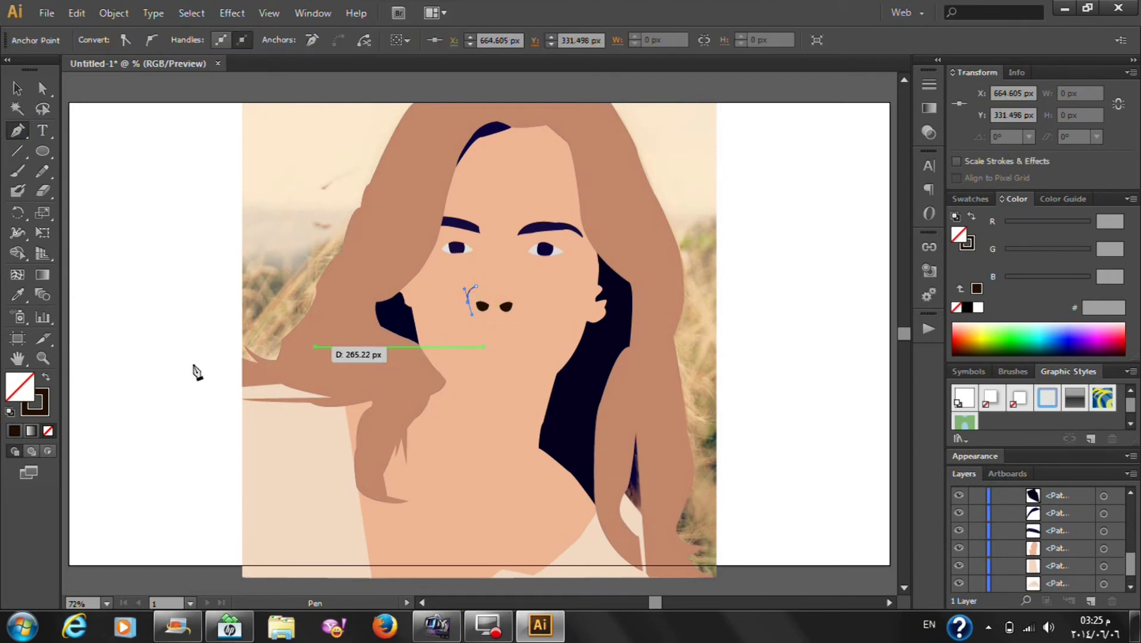
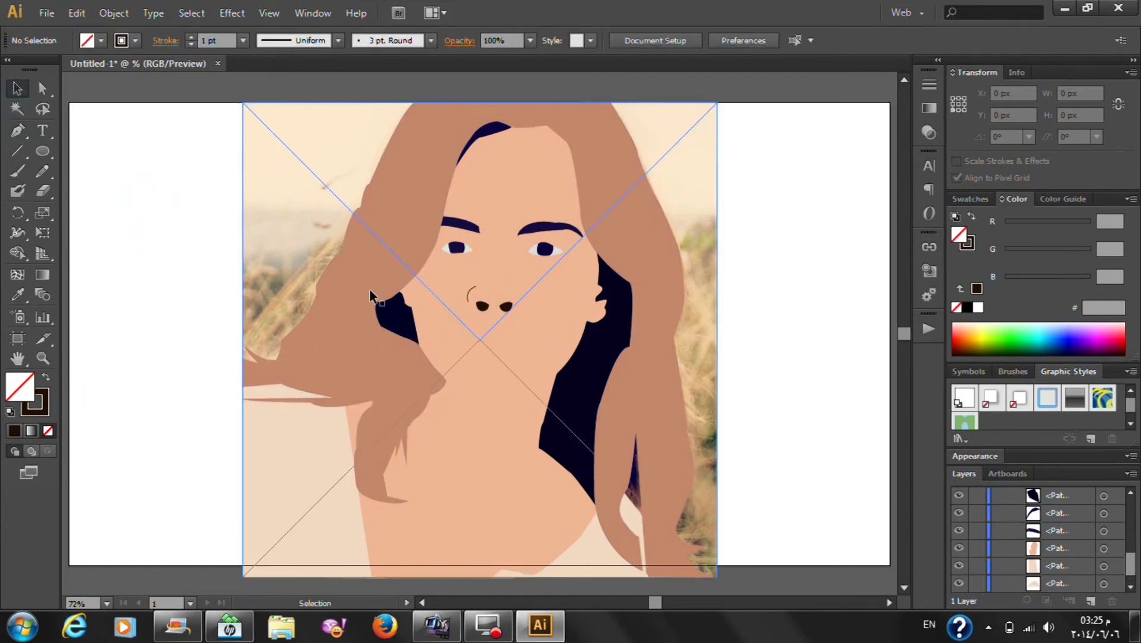
Place the nose arc by the left nostril and a vertically reflected copy by the right nostril
{"action": "scroll", "coordinate": [491, 288], "scroll_direction": "up", "scroll_amount": 2}
{"action": "scroll", "coordinate": [435, 292], "scroll_direction": "up", "scroll_amount": 2}
{"action": "left_click_drag", "start_coordinate": [433, 291], "coordinate": [445, 312]}
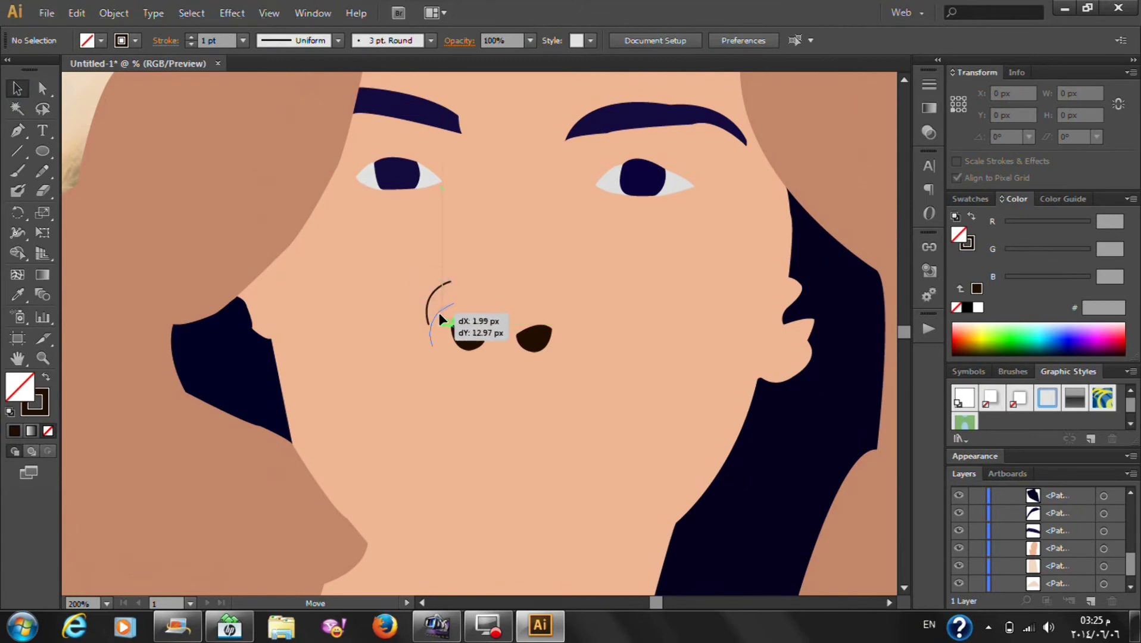
{"action": "left_click_drag", "start_coordinate": [450, 329], "coordinate": [596, 351]}
{"action": "right_click", "coordinate": [594, 330]}
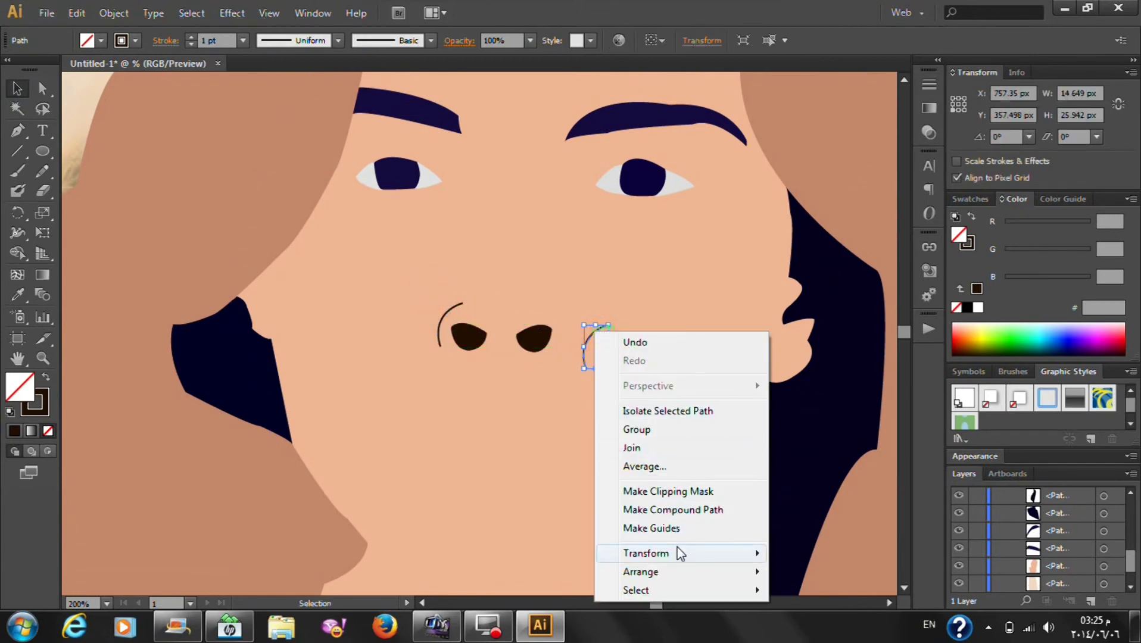
{"action": "left_click", "coordinate": [814, 466]}
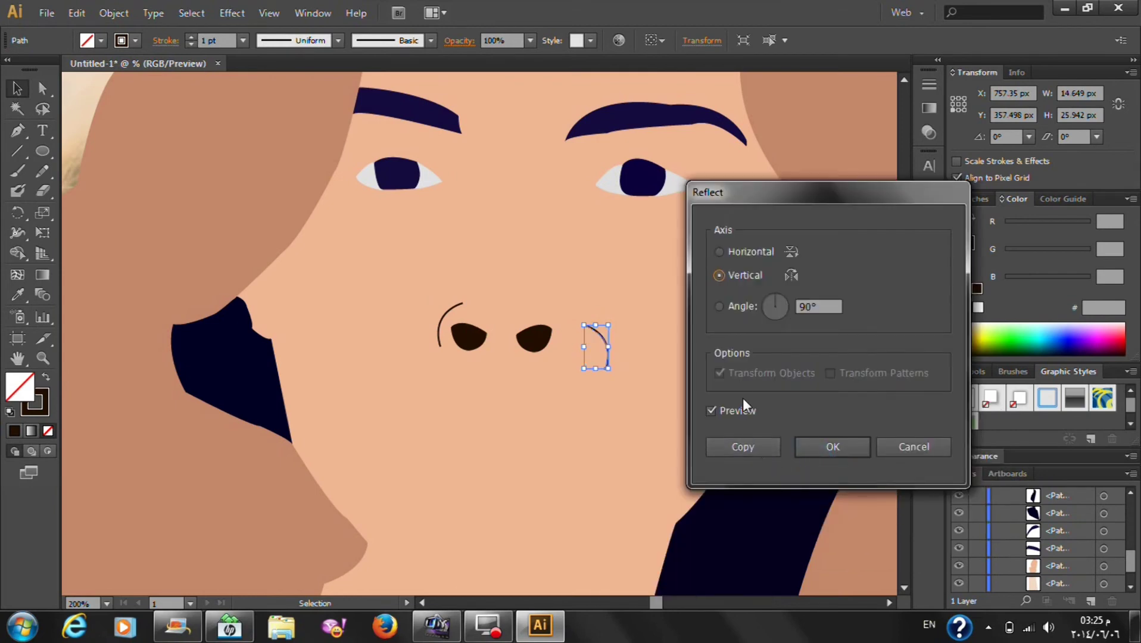
{"action": "left_click", "coordinate": [737, 274]}
{"action": "left_click", "coordinate": [829, 449]}
{"action": "scroll", "coordinate": [595, 321], "scroll_direction": "up", "scroll_amount": 1}
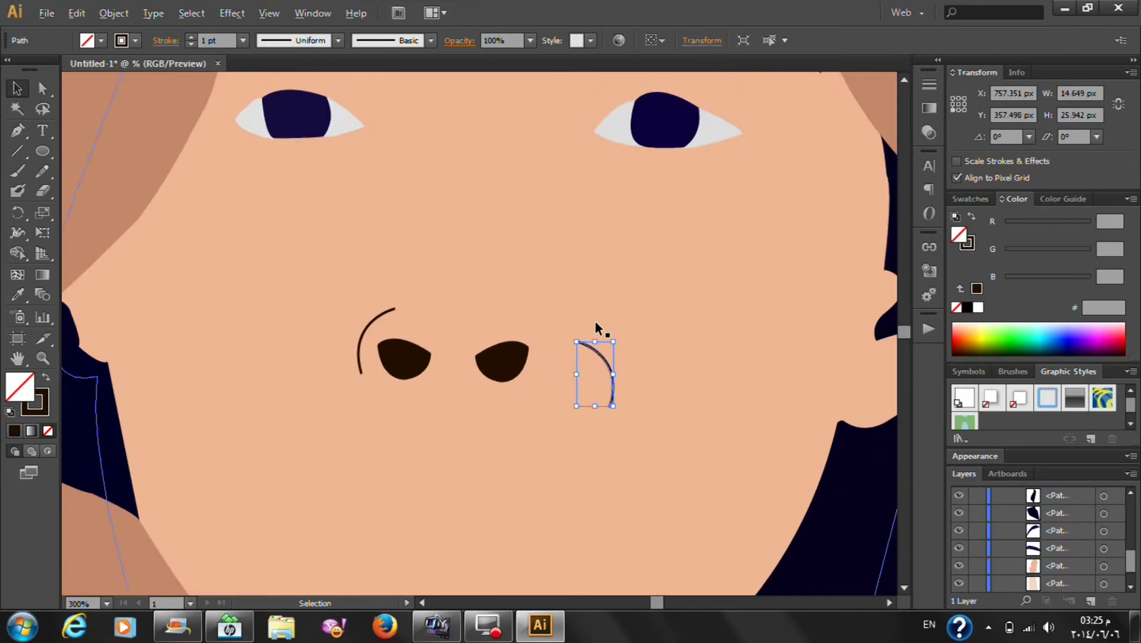
{"action": "scroll", "coordinate": [595, 322], "scroll_direction": "up", "scroll_amount": 2}
Rotate and shift the right and left nostril arcs so each hugs its nostril
{"action": "mouse_move", "coordinate": [618, 396]}
{"action": "left_mouse_down"}
{"action": "mouse_move", "coordinate": [550, 326]}
{"action": "mouse_move", "coordinate": [532, 340]}
{"action": "left_mouse_up"}
{"action": "mouse_move", "coordinate": [554, 297]}
{"action": "left_mouse_down"}
{"action": "mouse_move", "coordinate": [591, 318]}
{"action": "mouse_move", "coordinate": [553, 356]}
{"action": "mouse_move", "coordinate": [577, 322]}
{"action": "mouse_move", "coordinate": [560, 351]}
{"action": "mouse_move", "coordinate": [521, 350]}
{"action": "left_mouse_up"}
{"action": "left_click", "coordinate": [165, 311]}
{"action": "left_click_drag", "start_coordinate": [203, 287], "coordinate": [191, 271]}
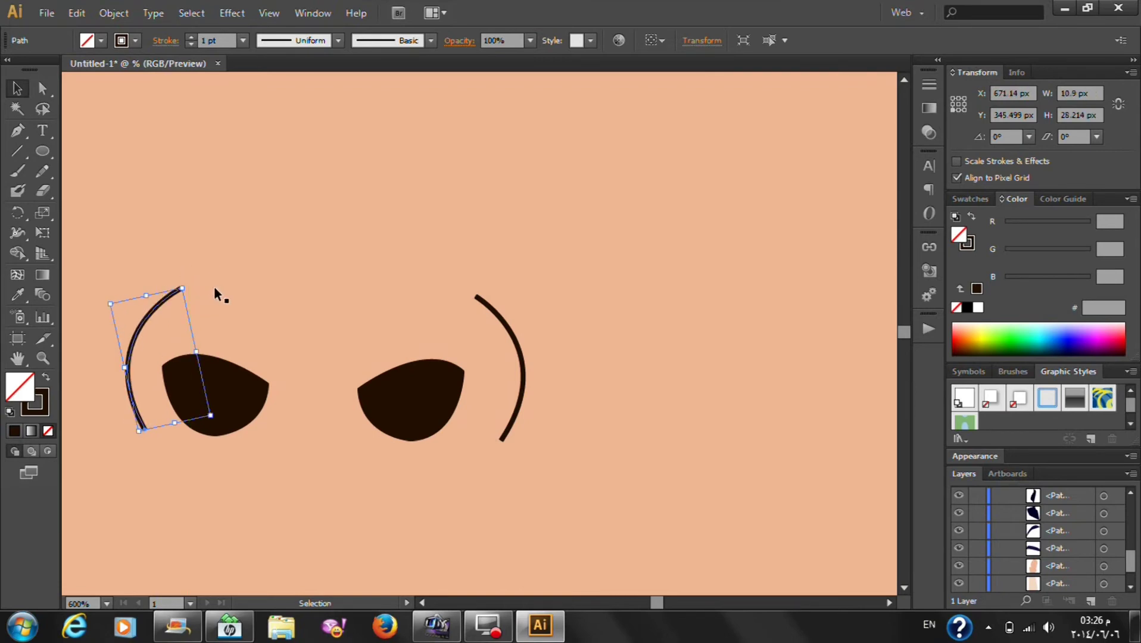
{"action": "left_click_drag", "start_coordinate": [521, 362], "coordinate": [501, 368]}
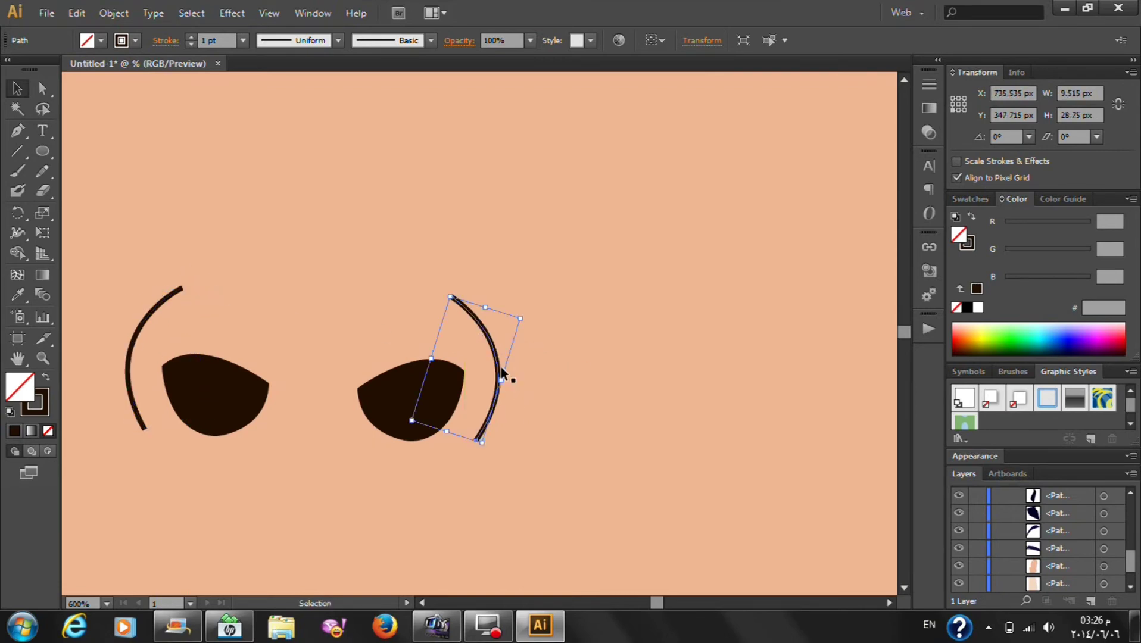
{"action": "key", "text": "ctrl+0"}
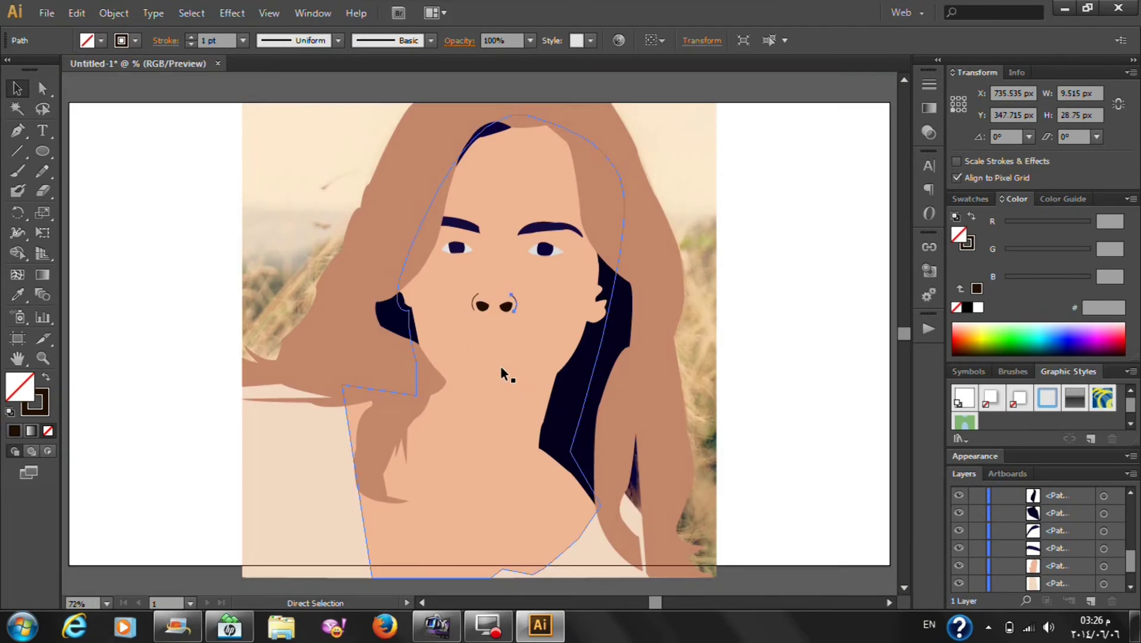
Select both nostrils and both arcs and shrink them together as one set
{"action": "left_click", "coordinate": [793, 307]}
{"action": "scroll", "coordinate": [509, 301], "scroll_direction": "up", "scroll_amount": 3}
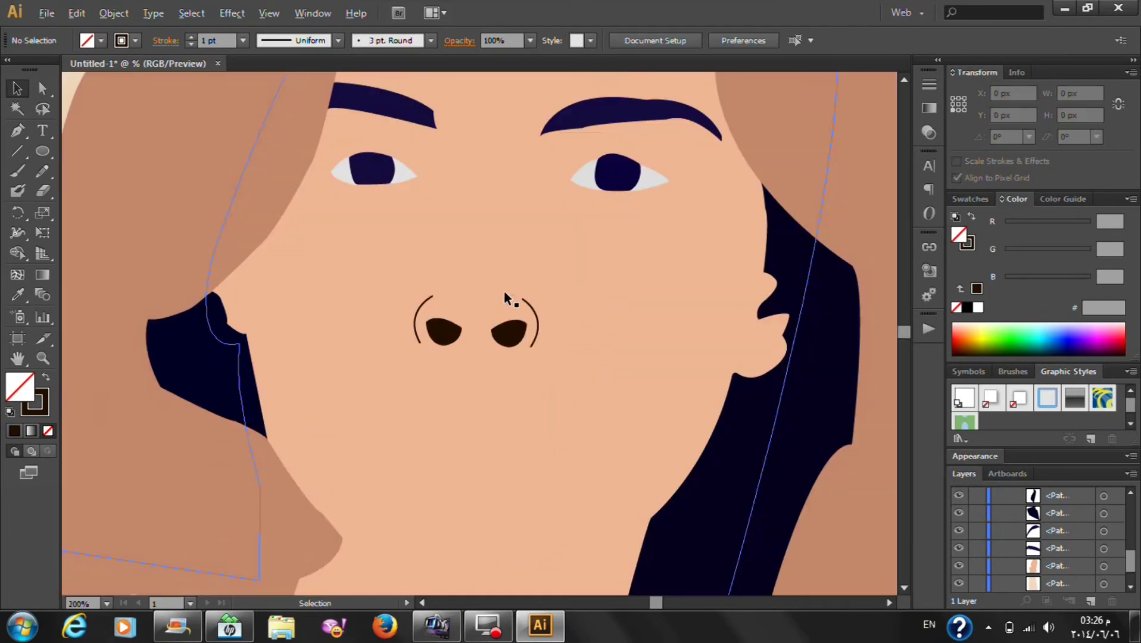
{"action": "left_click", "coordinate": [524, 332]}
{"action": "left_click", "coordinate": [538, 321], "text": "shift"}
{"action": "left_click", "coordinate": [447, 327], "text": "shift"}
{"action": "left_click", "coordinate": [416, 311], "text": "shift"}
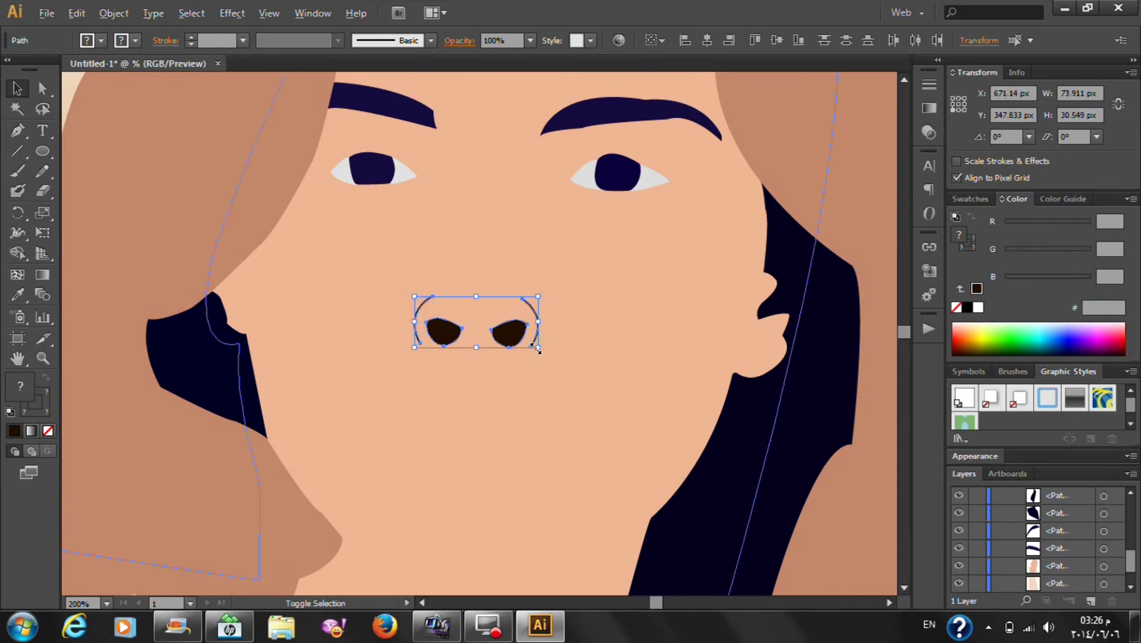
{"action": "mouse_move", "coordinate": [537, 347]}
{"action": "left_mouse_down"}
{"action": "mouse_move", "coordinate": [523, 341]}
{"action": "mouse_move", "coordinate": [509, 355]}
{"action": "mouse_move", "coordinate": [522, 362]}
{"action": "left_mouse_up"}
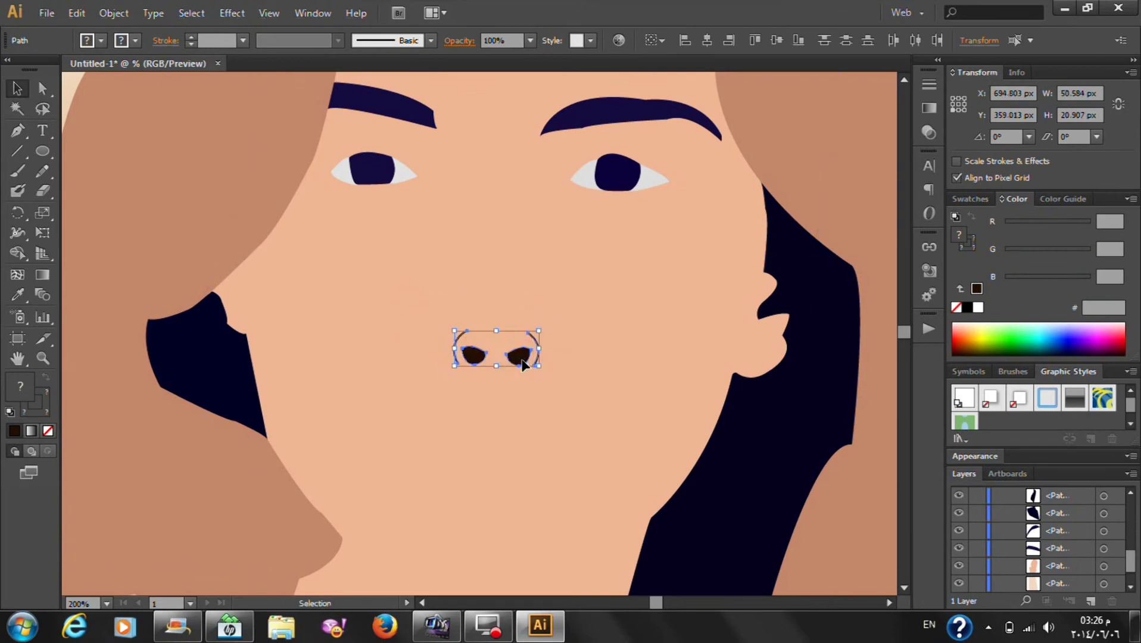
{"action": "key", "text": "ctrl+0"}
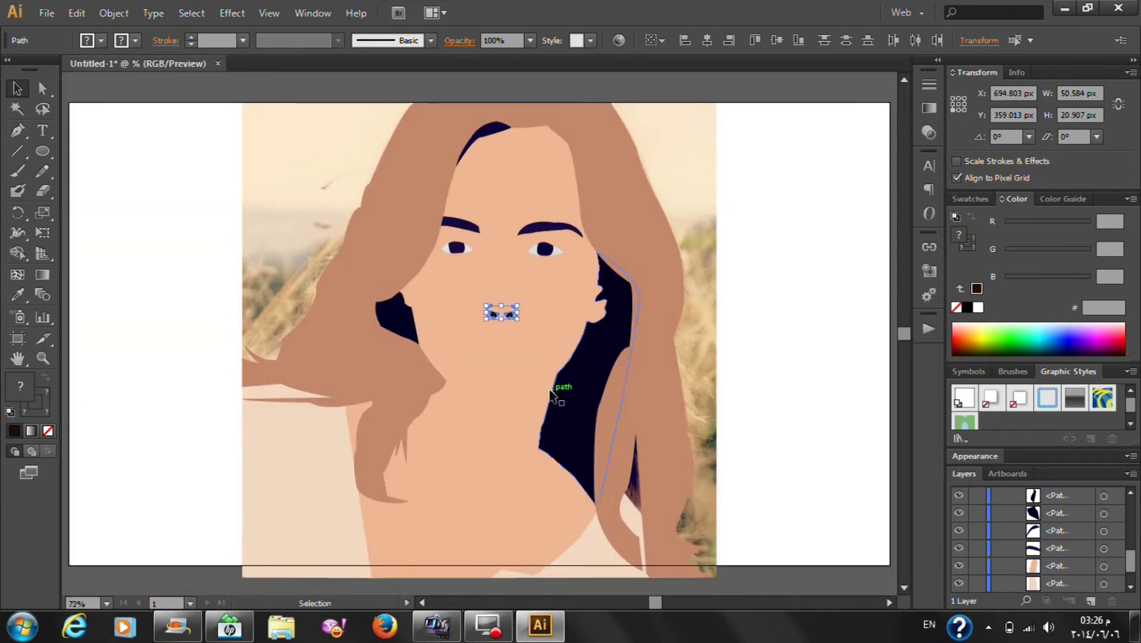
Undo the shrink, restore the nose set's size, and nudge the right arc slightly left
{"action": "left_click", "coordinate": [804, 351]}
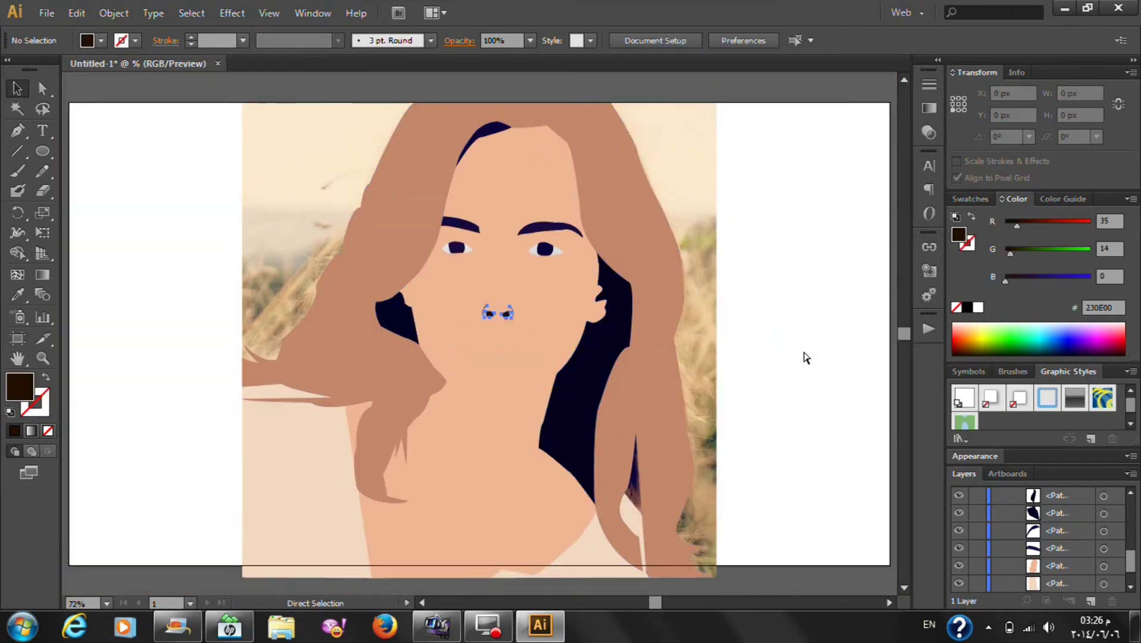
{"action": "key", "text": "ctrl+z"}
{"action": "key", "text": "ctrl+z"}
{"action": "key", "text": "ctrl+plus"}
{"action": "key", "text": "ctrl+plus"}
{"action": "key", "text": "ctrl+plus"}
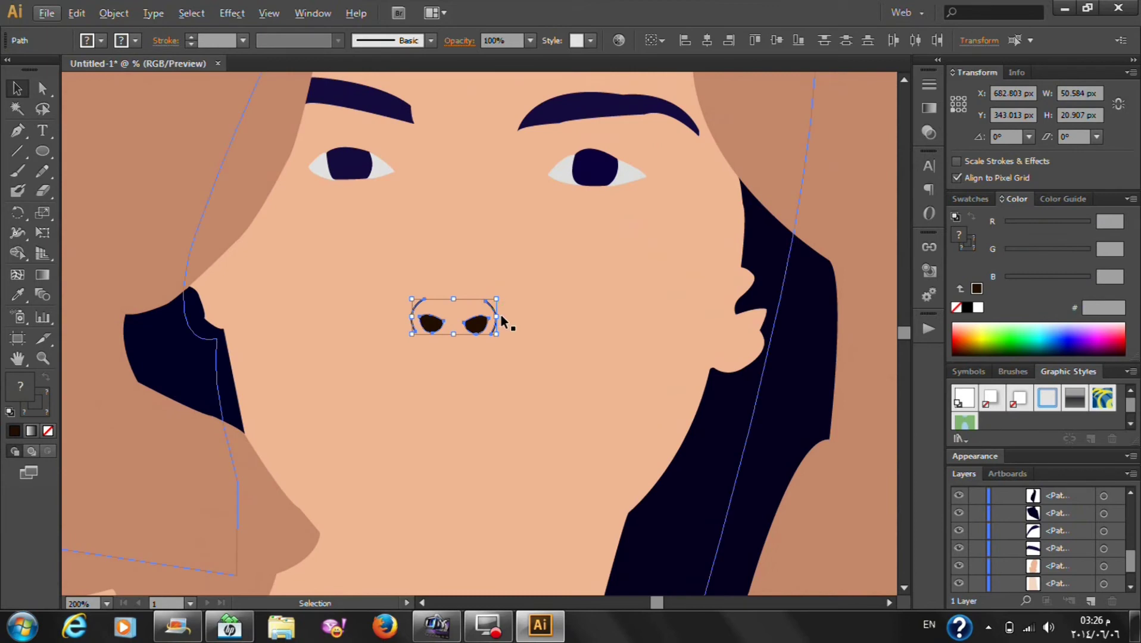
{"action": "left_click_drag", "start_coordinate": [496, 316], "coordinate": [507, 315]}
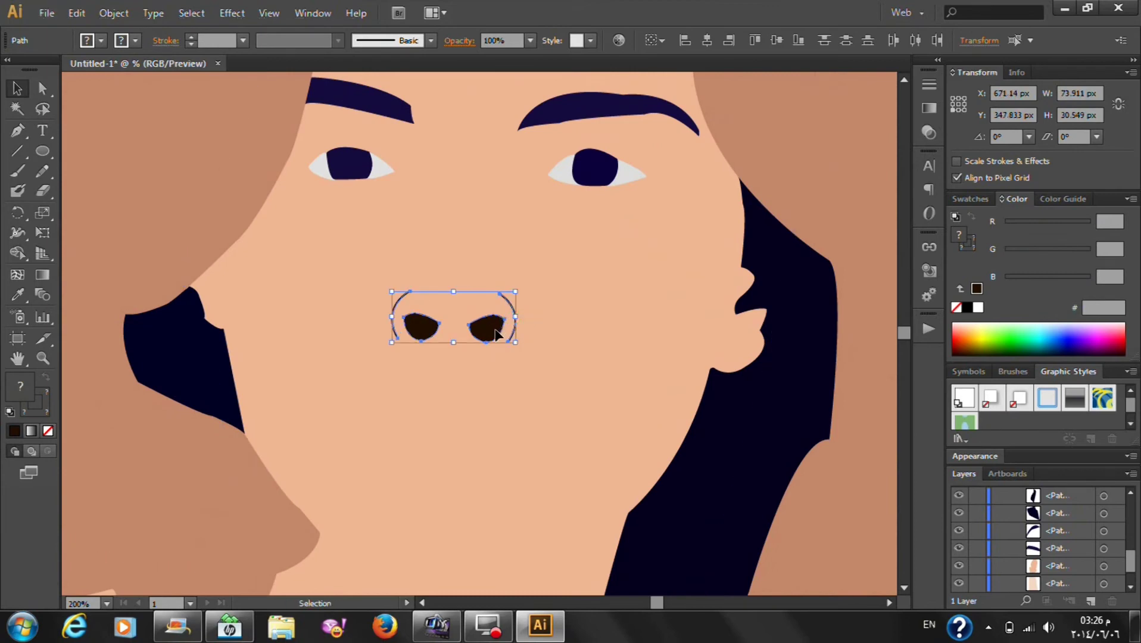
{"action": "left_click", "coordinate": [519, 338]}
{"action": "left_click_drag", "start_coordinate": [514, 343], "coordinate": [507, 341]}
{"action": "key", "text": "Left"}
{"action": "key", "text": "Left"}
{"action": "key", "text": "Left"}
{"action": "key", "text": "Left"}
{"action": "key", "text": "Left"}
Reselect both nostrils and arcs and shrink the set slightly, then deselect
{"action": "scroll", "coordinate": [523, 329], "scroll_direction": "up", "scroll_amount": 1}
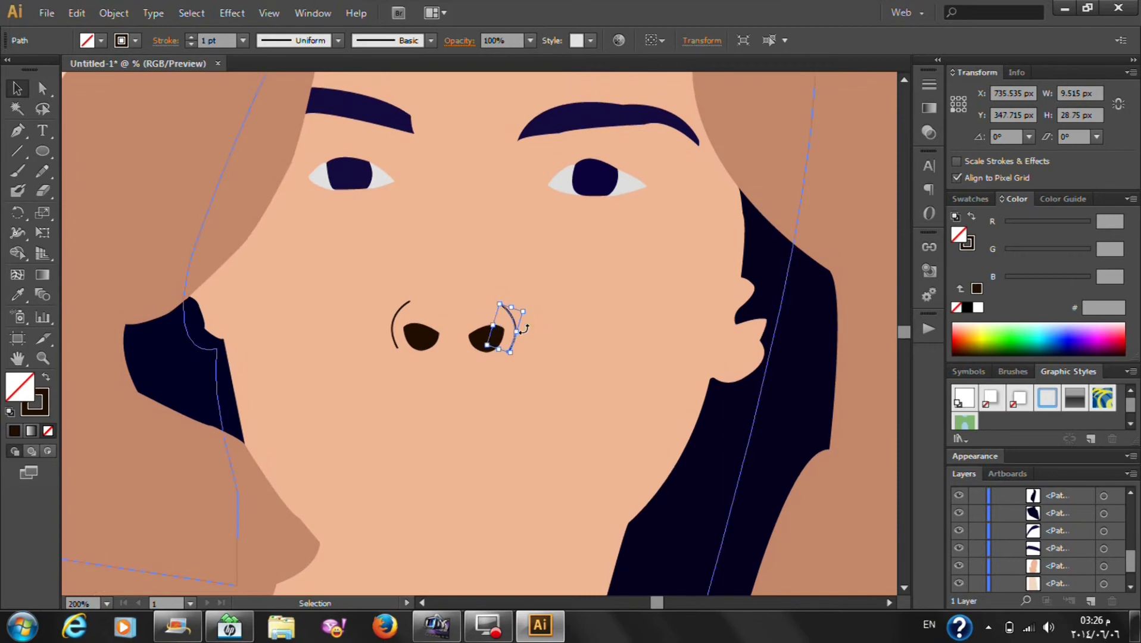
{"action": "left_click", "coordinate": [484, 337], "text": "shift"}
{"action": "left_click", "coordinate": [425, 337], "text": "shift"}
{"action": "left_click", "coordinate": [394, 320], "text": "shift"}
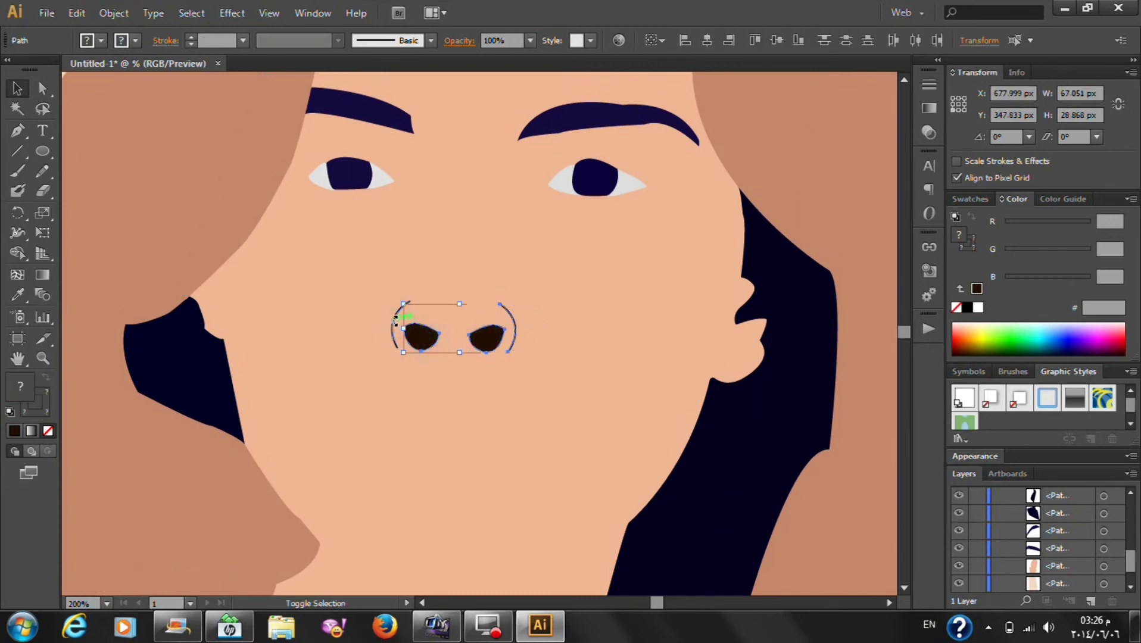
{"action": "left_click_drag", "start_coordinate": [509, 351], "coordinate": [502, 362]}
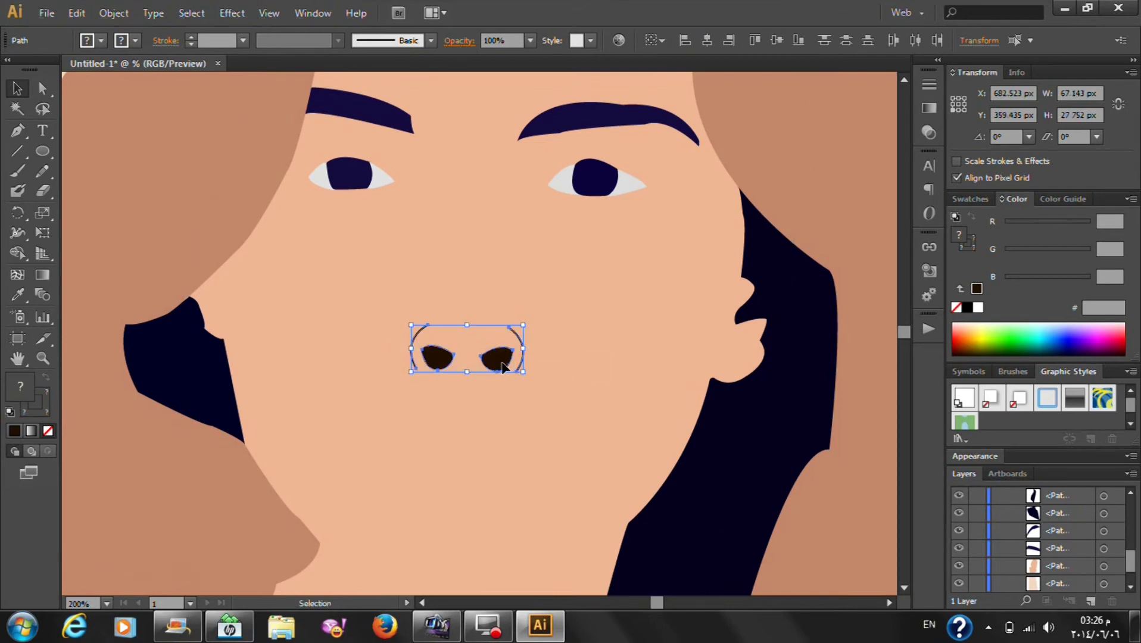
{"action": "key", "text": "ctrl+0"}
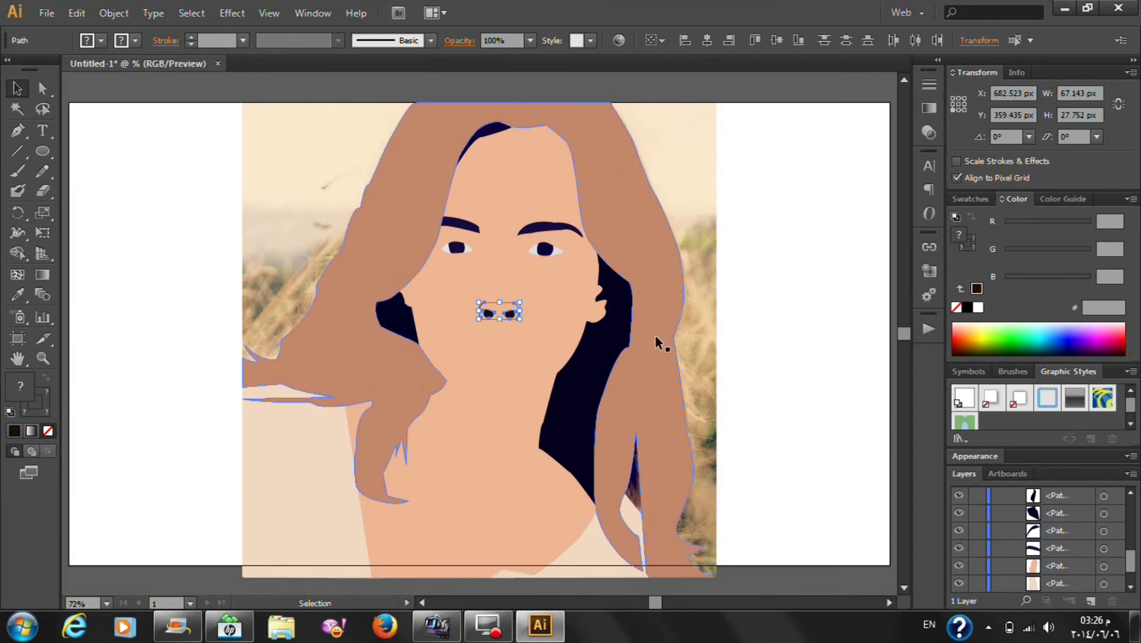
{"action": "left_click", "coordinate": [769, 338]}
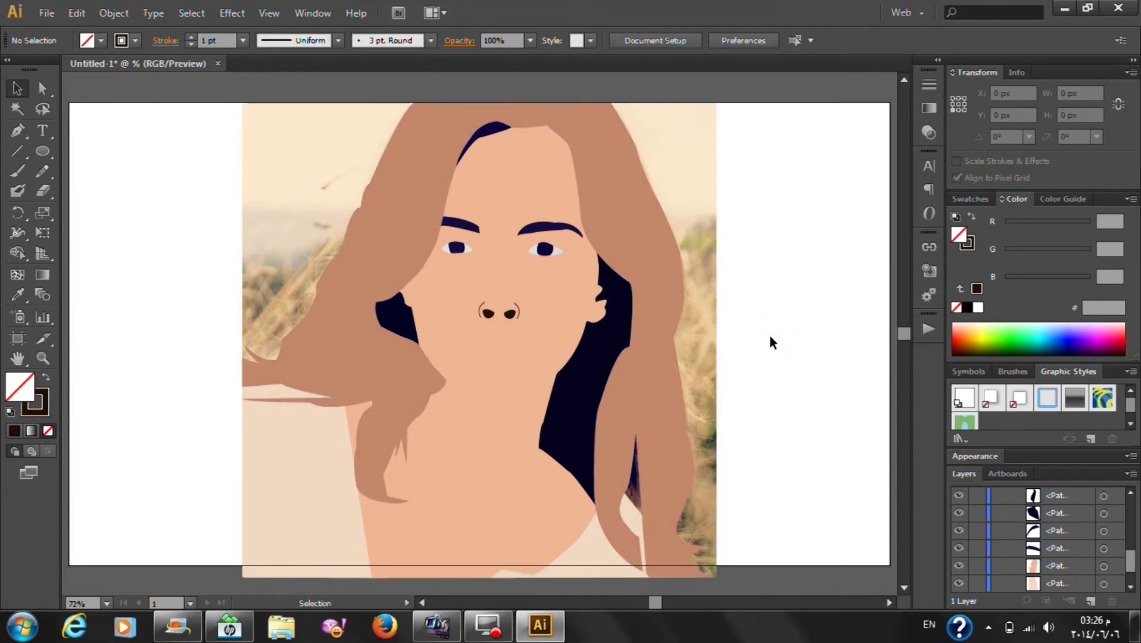
{"action": "scroll", "coordinate": [971, 571], "scroll_direction": "down", "scroll_amount": 2}
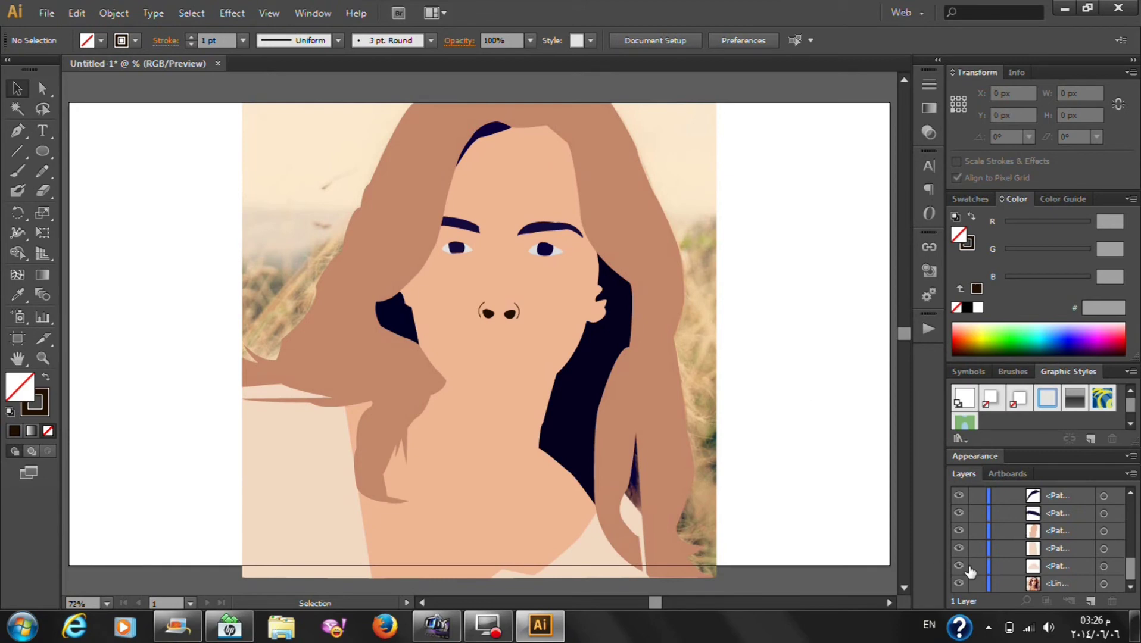
Hide the skin shape and move both nostrils to match the photo's nose
{"action": "left_click", "coordinate": [958, 530]}
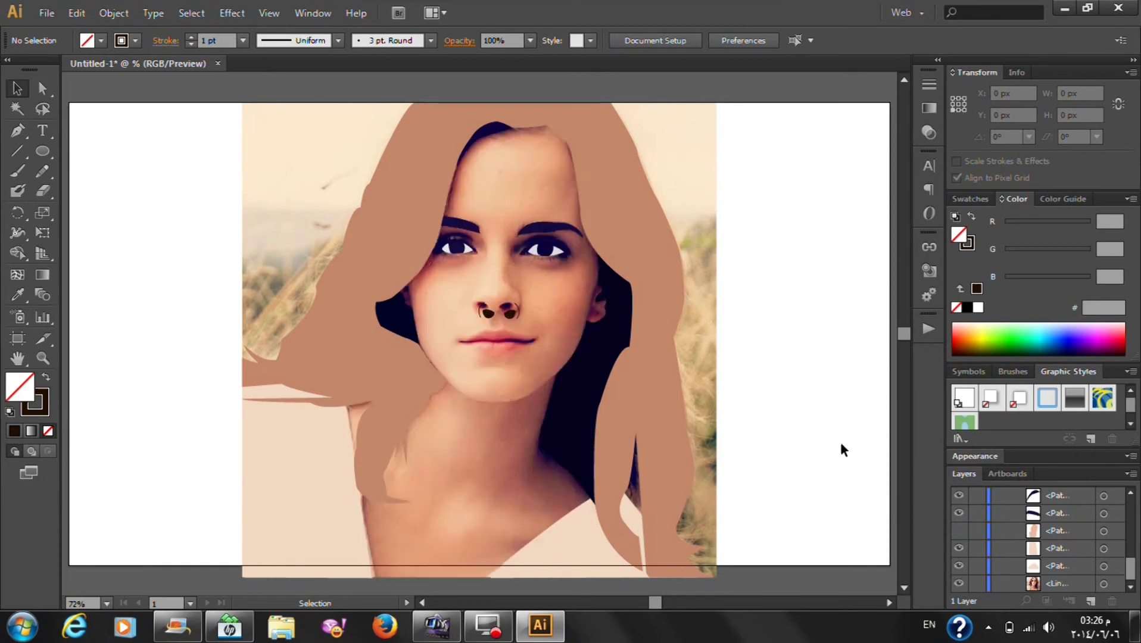
{"action": "left_click", "coordinate": [958, 531]}
{"action": "scroll", "coordinate": [536, 309], "scroll_direction": "up", "scroll_amount": 1}
{"action": "scroll", "coordinate": [500, 292], "scroll_direction": "up", "scroll_amount": 2}
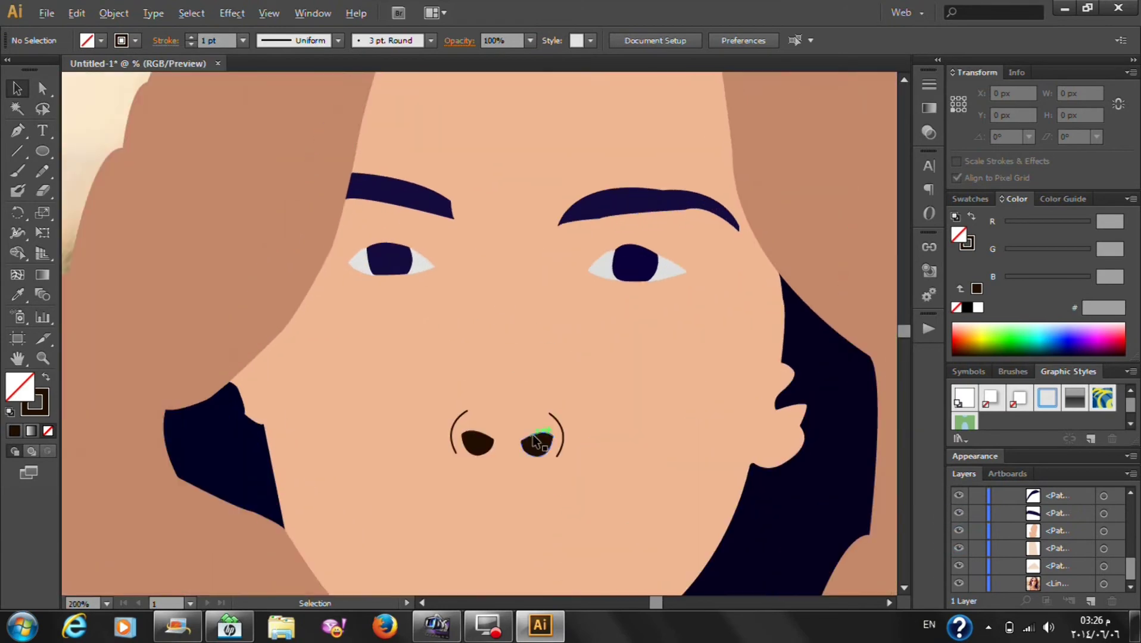
{"action": "left_click", "coordinate": [535, 441]}
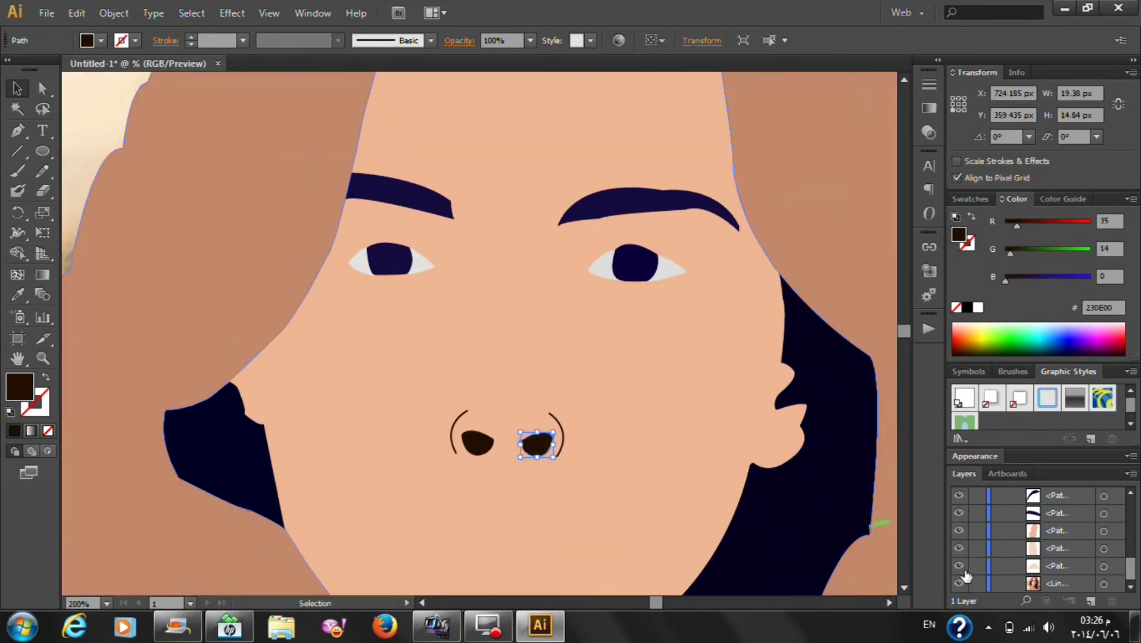
{"action": "left_click", "coordinate": [959, 532]}
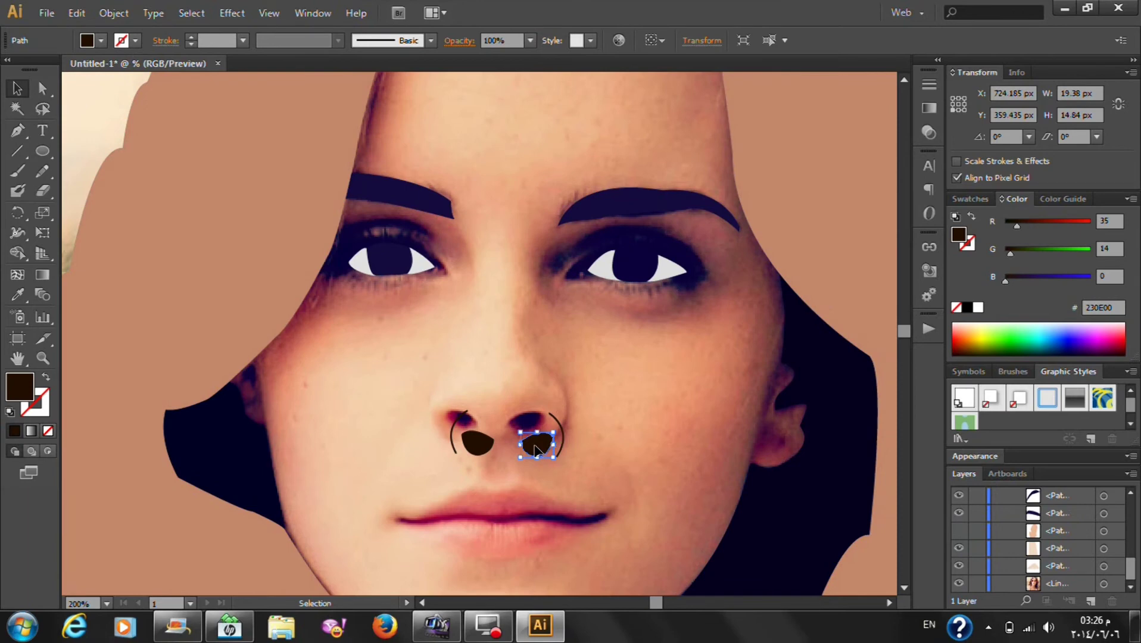
{"action": "left_click", "coordinate": [477, 441], "text": "shift"}
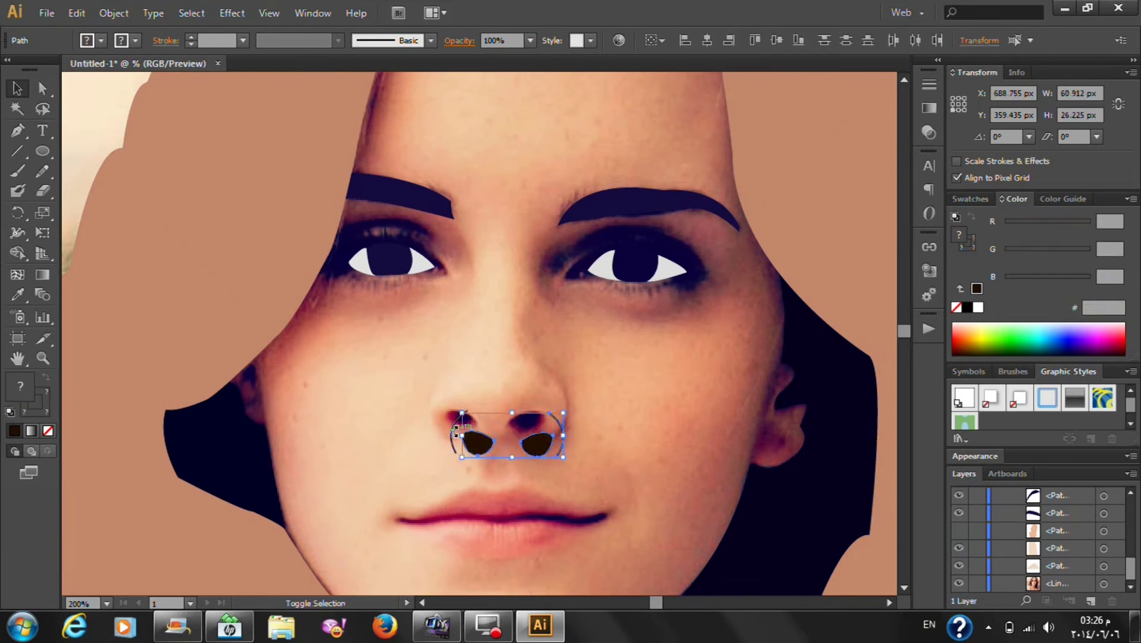
{"action": "left_click_drag", "start_coordinate": [530, 453], "coordinate": [518, 433]}
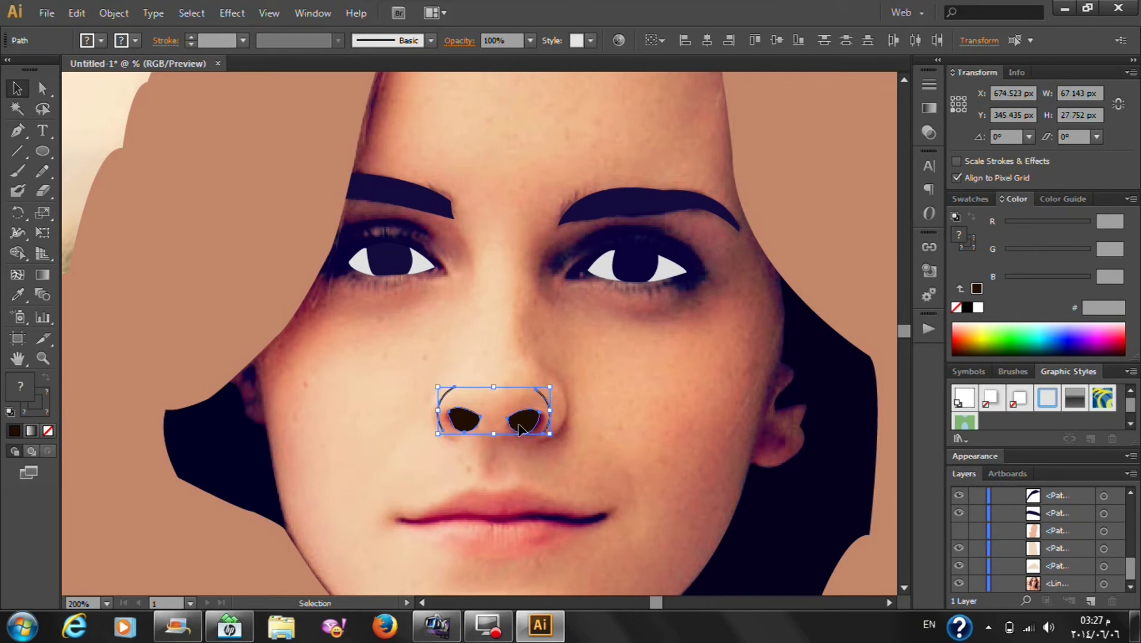
{"action": "left_click", "coordinate": [959, 530]}
{"action": "key", "text": "ctrl+minus"}
{"action": "key", "text": "ctrl+minus"}
{"action": "key", "text": "ctrl+minus"}
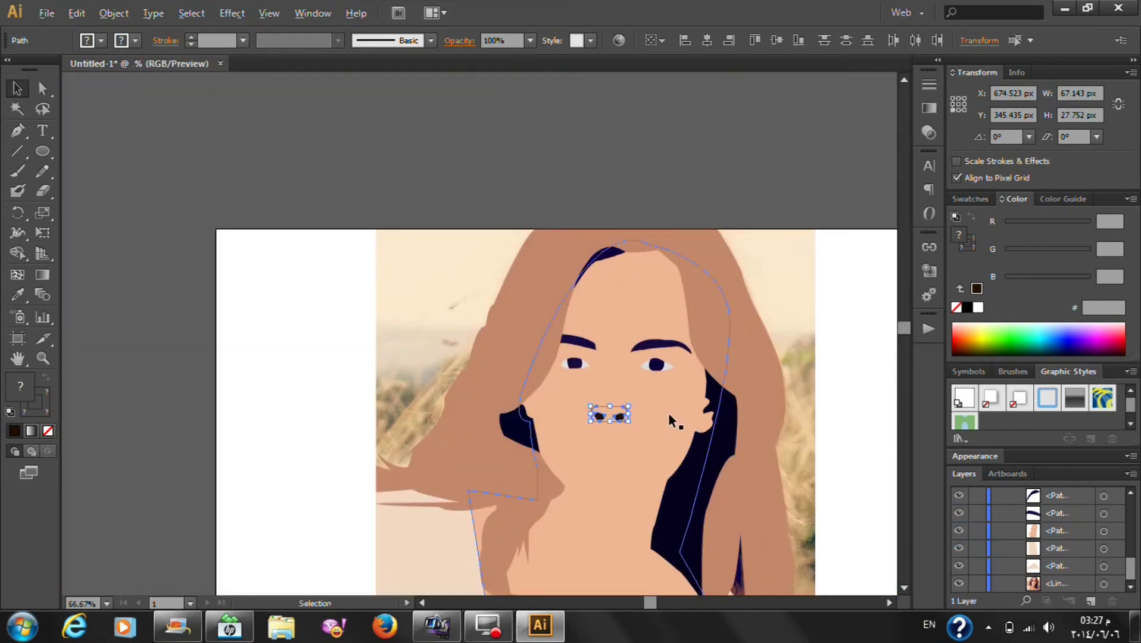
{"action": "left_click", "coordinate": [308, 305]}
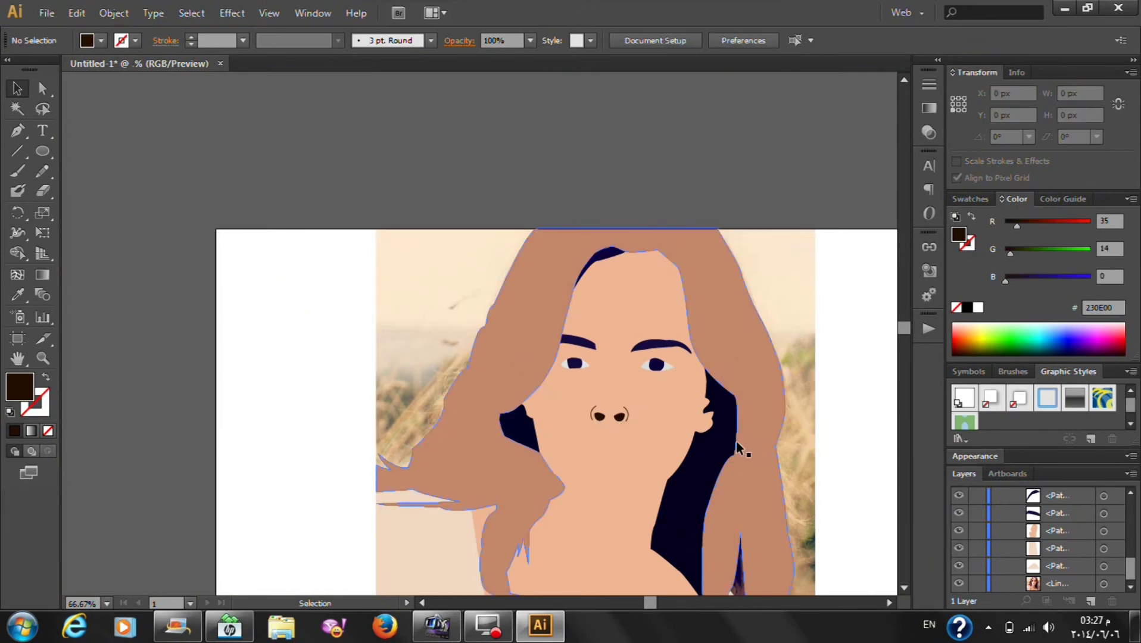
Move the nostrils and curves together down-right, then hide the skin shape to reveal the photo
{"action": "scroll", "coordinate": [670, 416], "scroll_direction": "up", "scroll_amount": 3}
{"action": "left_click", "coordinate": [532, 424]}
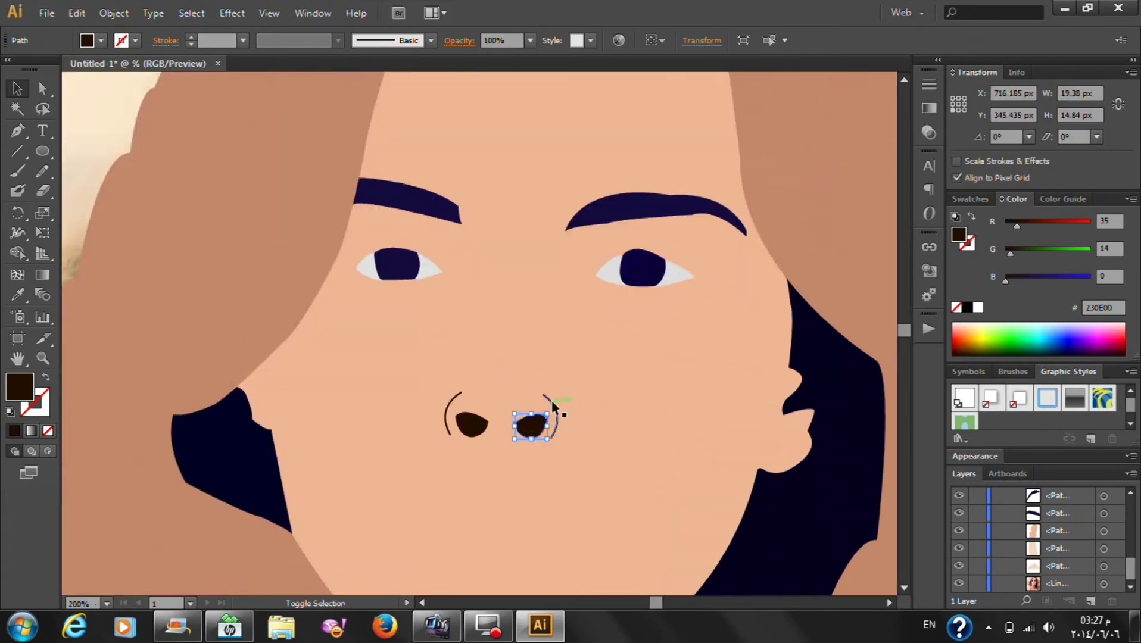
{"action": "left_click", "coordinate": [549, 398], "text": "shift"}
{"action": "left_click", "coordinate": [473, 424], "text": "shift"}
{"action": "left_click", "coordinate": [445, 405], "text": "shift"}
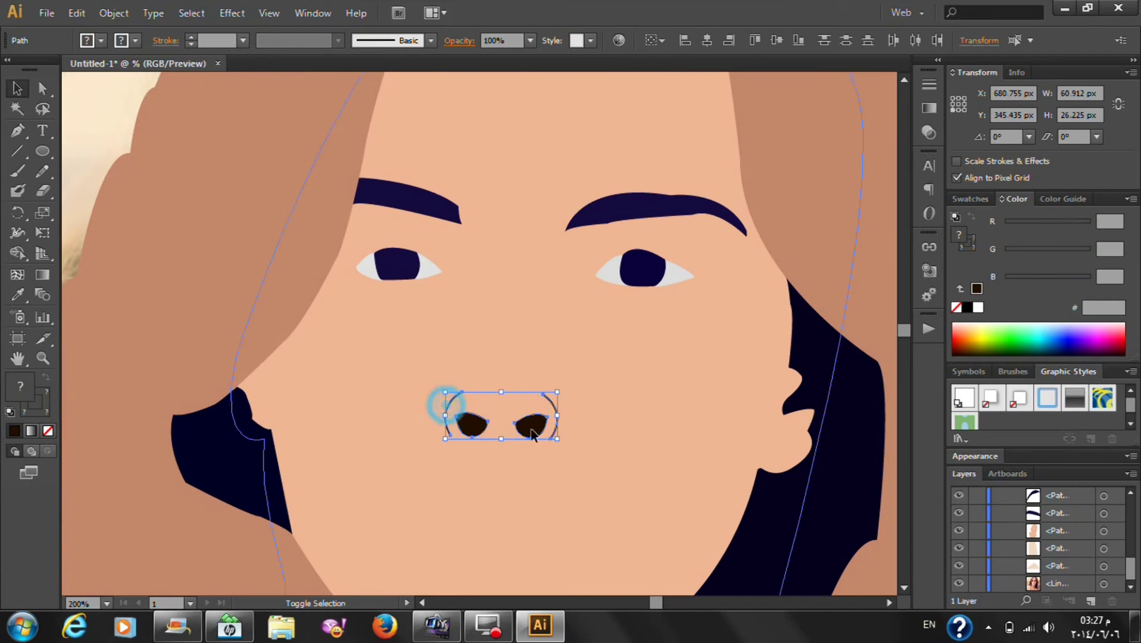
{"action": "left_click_drag", "start_coordinate": [534, 432], "coordinate": [551, 447]}
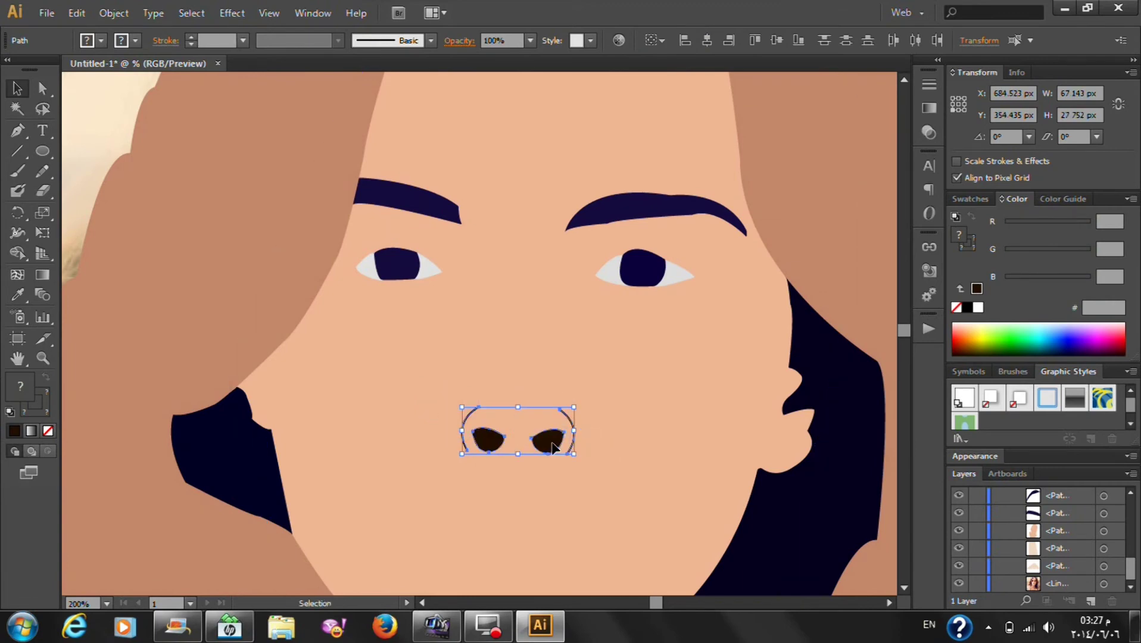
{"action": "key", "text": "ctrl+0"}
{"action": "left_click", "coordinate": [794, 389]}
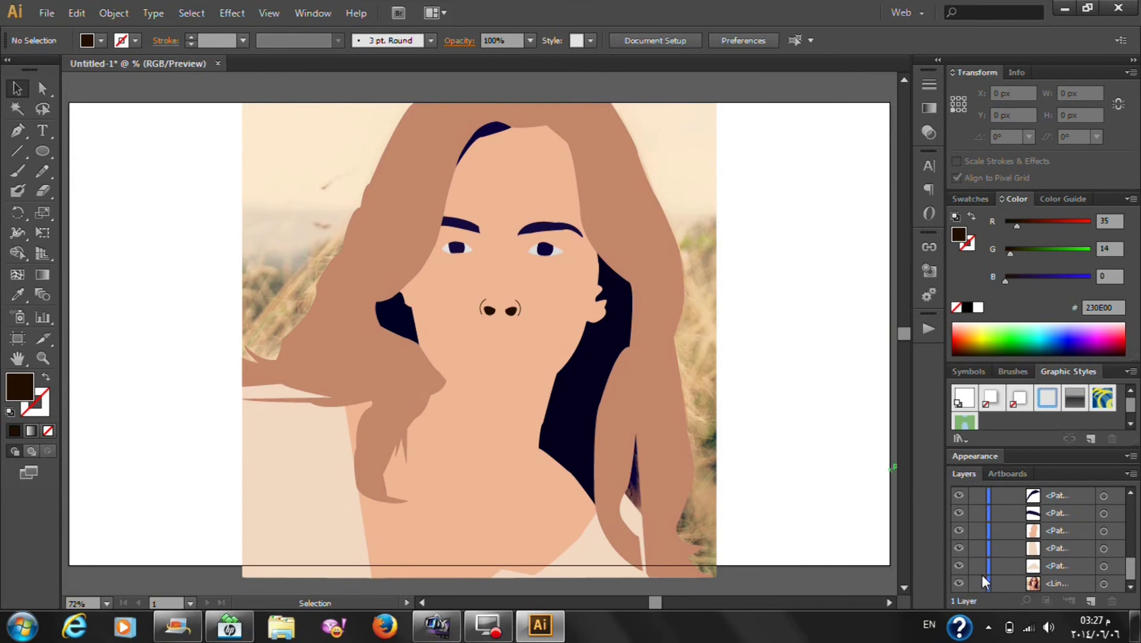
{"action": "left_click", "coordinate": [959, 530]}
{"action": "key", "text": "ctrl+plus"}
{"action": "key", "text": "ctrl+plus"}
{"action": "key", "text": "ctrl+plus"}
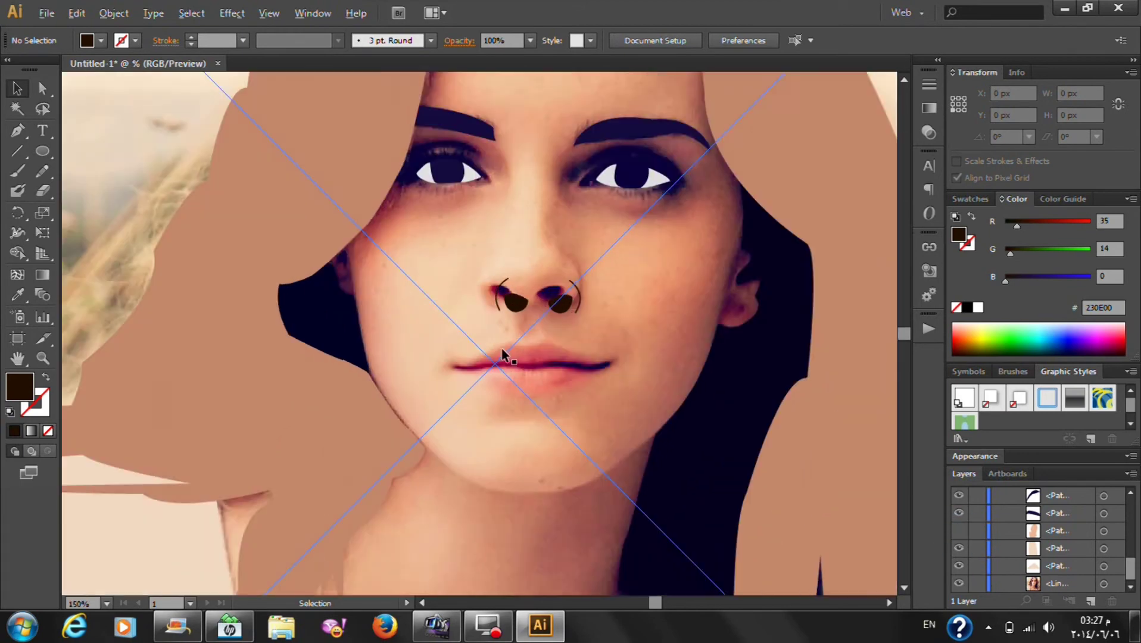
With the Pen tool, trace the upper lip's top edge from its left corner
{"action": "key", "text": "ctrl+plus"}
{"action": "scroll", "coordinate": [628, 333], "scroll_direction": "up", "scroll_amount": 1}
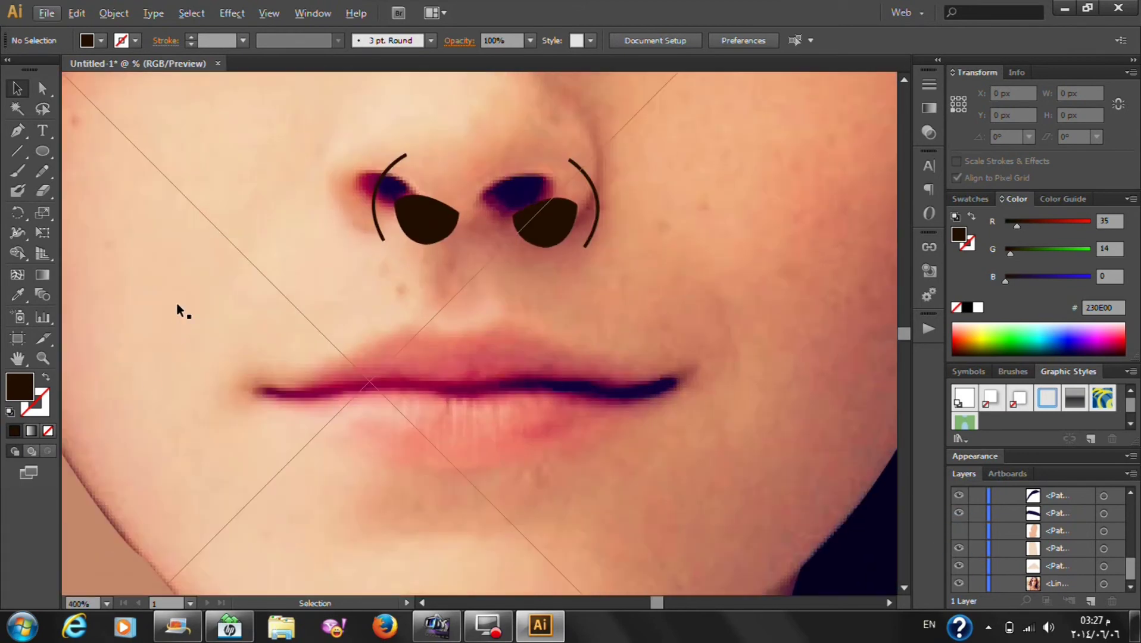
{"action": "left_click", "coordinate": [17, 130]}
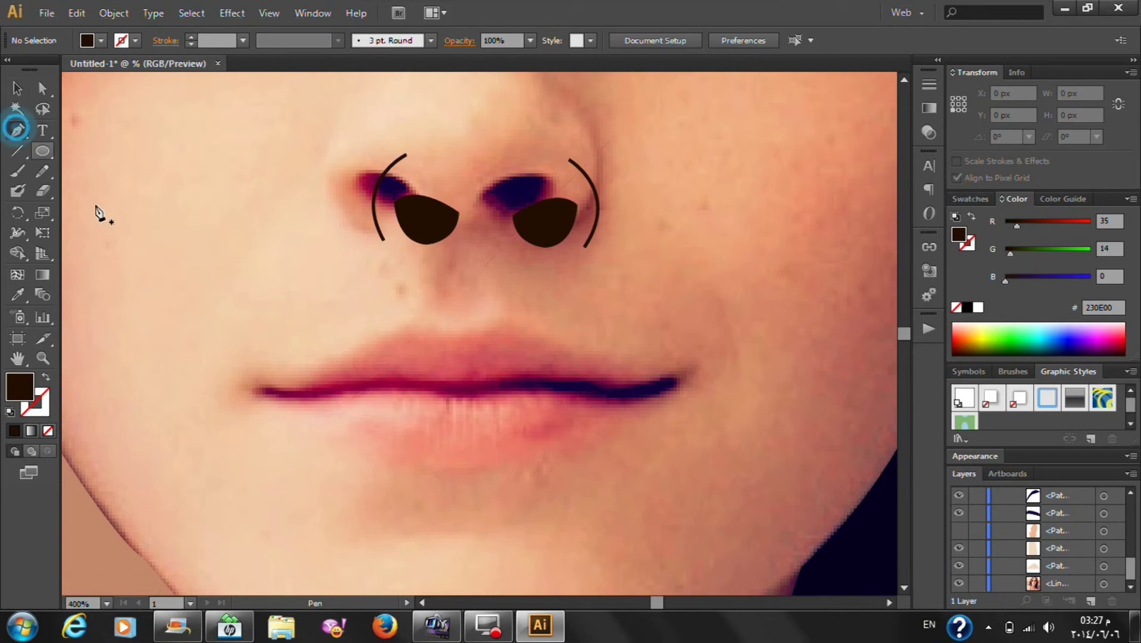
{"action": "left_click", "coordinate": [255, 386]}
{"action": "mouse_move", "coordinate": [458, 336]}
{"action": "left_mouse_down"}
{"action": "mouse_move", "coordinate": [516, 375]}
{"action": "mouse_move", "coordinate": [437, 359]}
{"action": "left_mouse_up"}
{"action": "key", "text": "ctrl+z"}
{"action": "mouse_move", "coordinate": [369, 381]}
{"action": "left_mouse_down"}
{"action": "mouse_move", "coordinate": [386, 309]}
{"action": "mouse_move", "coordinate": [375, 342]}
{"action": "left_mouse_up"}
{"action": "left_click", "coordinate": [453, 337]}
{"action": "left_click_drag", "start_coordinate": [470, 356], "coordinate": [499, 360]}
Set the fill to None and finish the lip outline to the right corner, closing the path
{"action": "left_click", "coordinate": [22, 390]}
{"action": "left_click", "coordinate": [48, 430]}
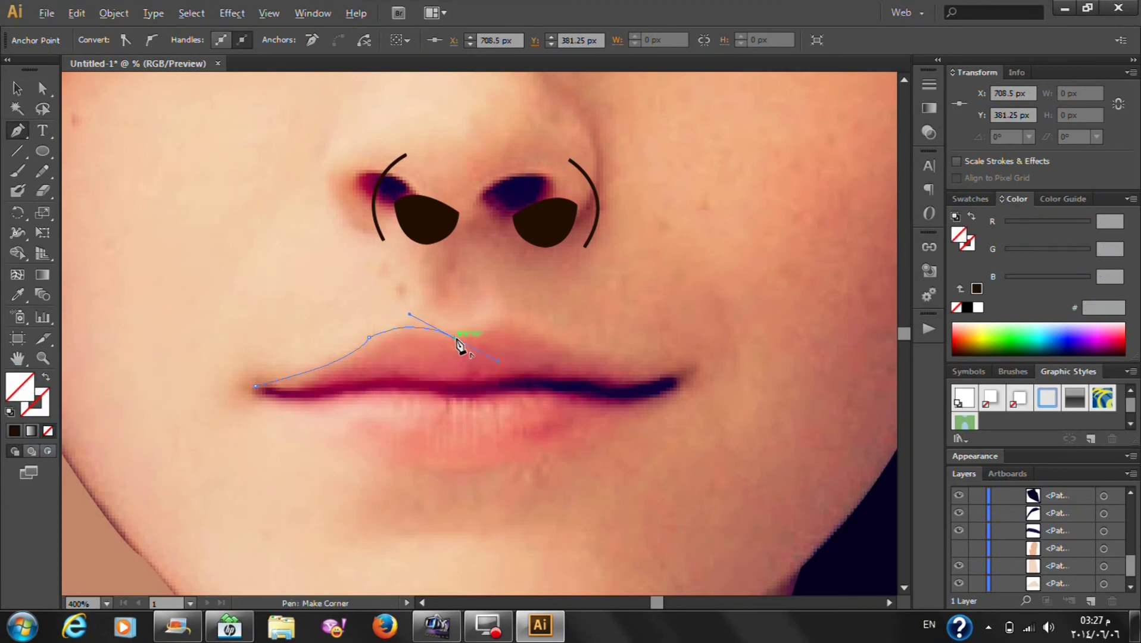
{"action": "left_click_drag", "start_coordinate": [454, 337], "coordinate": [500, 321]}
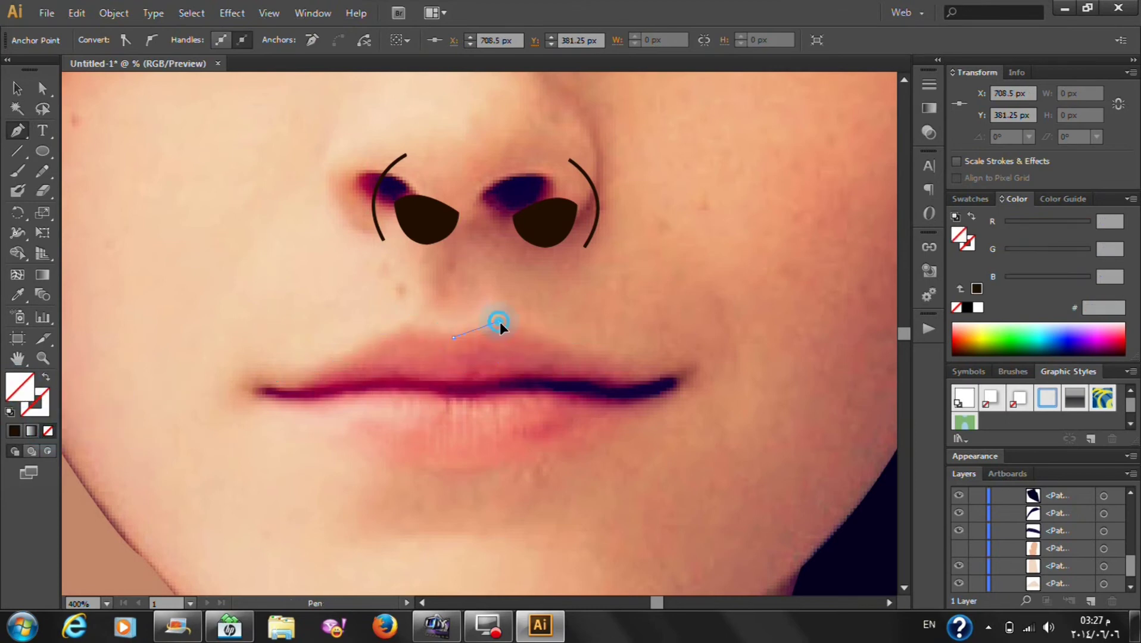
{"action": "left_click", "coordinate": [497, 320]}
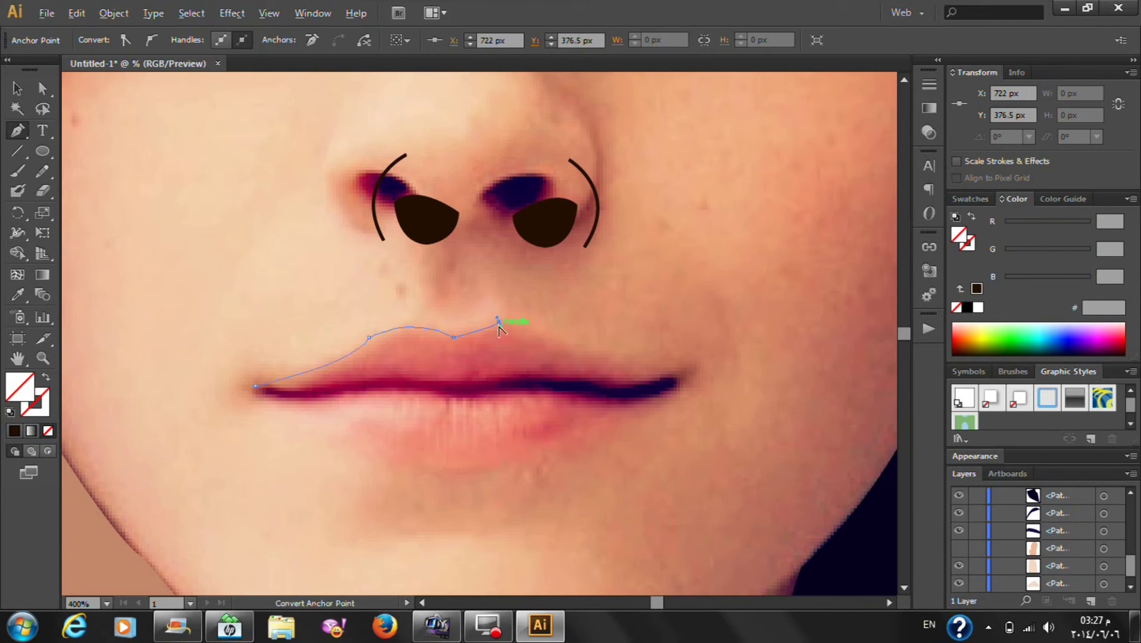
{"action": "left_click", "coordinate": [662, 374]}
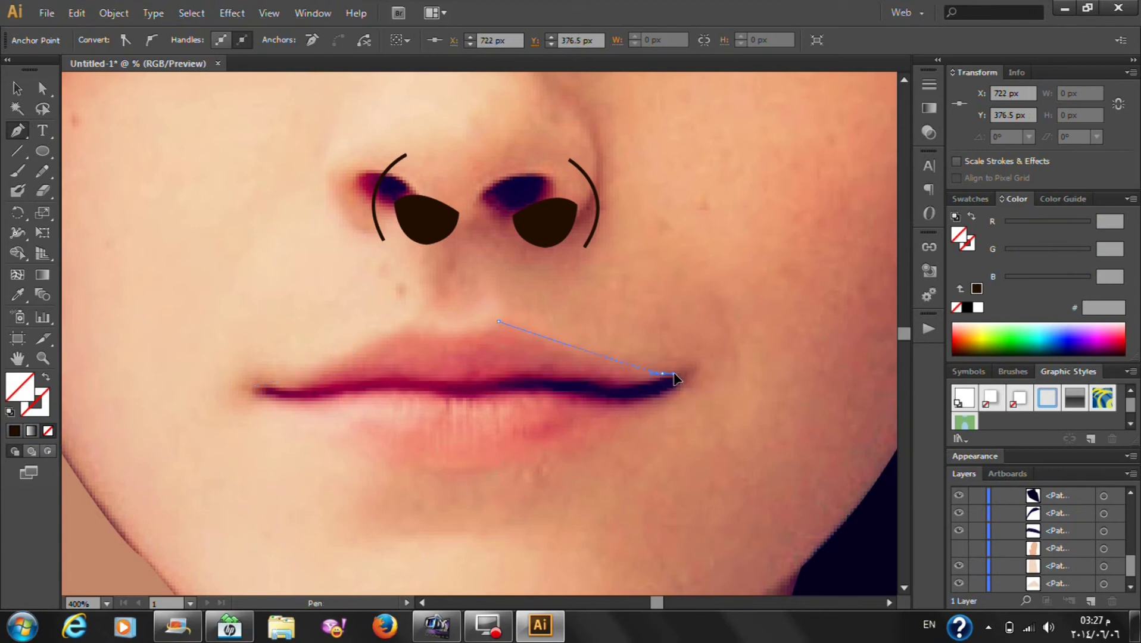
{"action": "left_click_drag", "start_coordinate": [661, 376], "coordinate": [558, 373]}
{"action": "left_click_drag", "start_coordinate": [591, 381], "coordinate": [257, 391]}
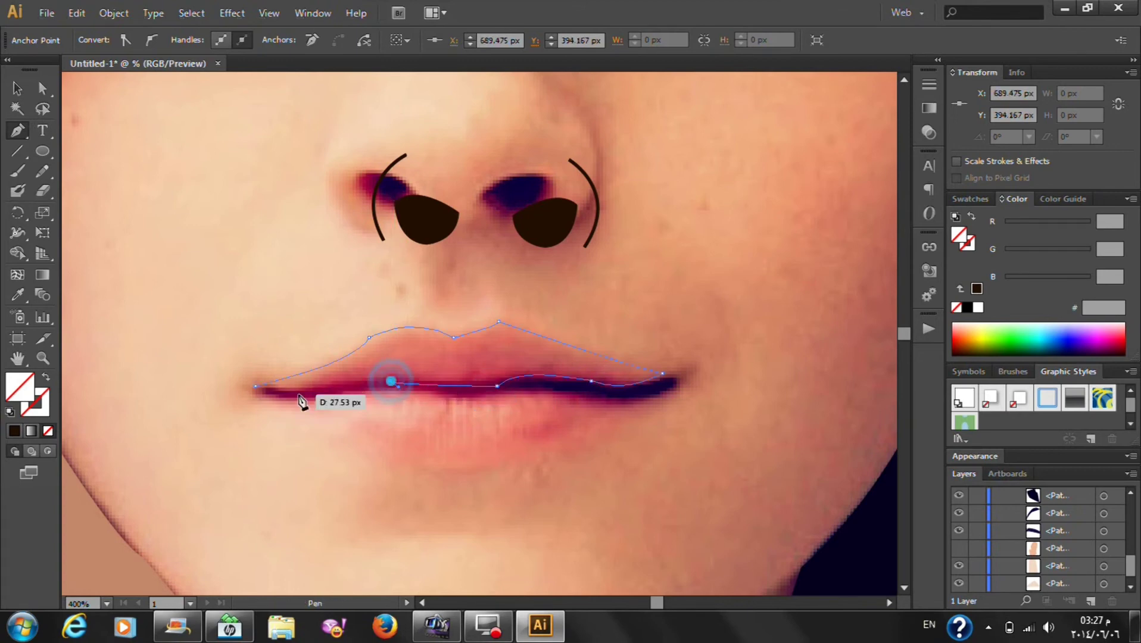
{"action": "left_click", "coordinate": [256, 387]}
Fill the upper-lip shape with lip red D7565C sampled from the photo
{"action": "left_click", "coordinate": [17, 294]}
{"action": "left_click", "coordinate": [434, 367]}
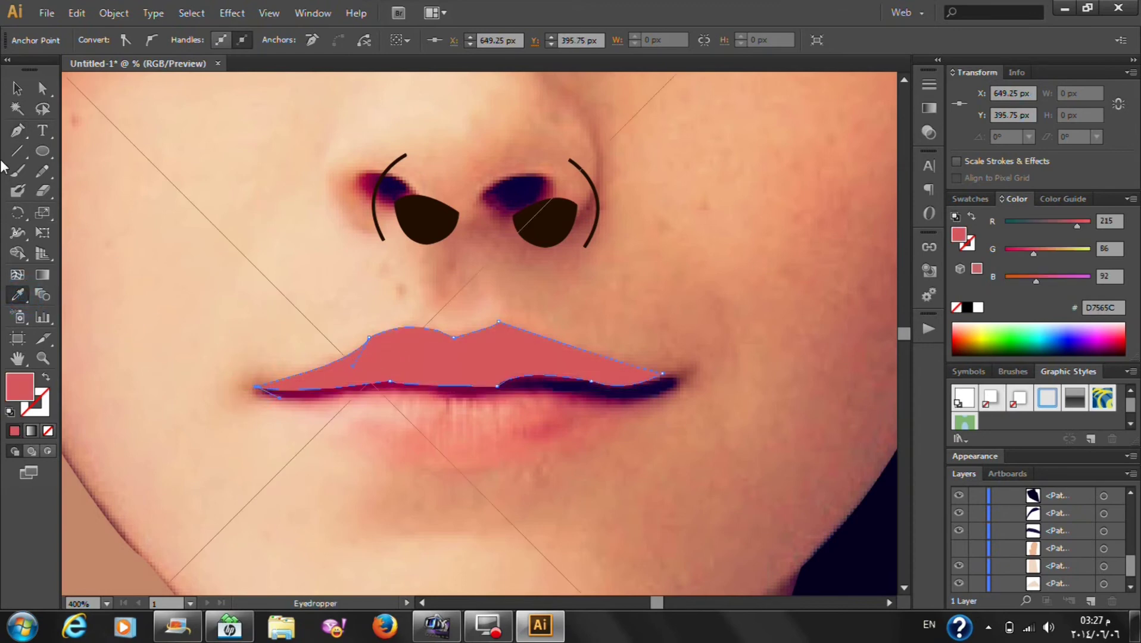
{"action": "left_click", "coordinate": [17, 108]}
{"action": "left_click", "coordinate": [204, 242]}
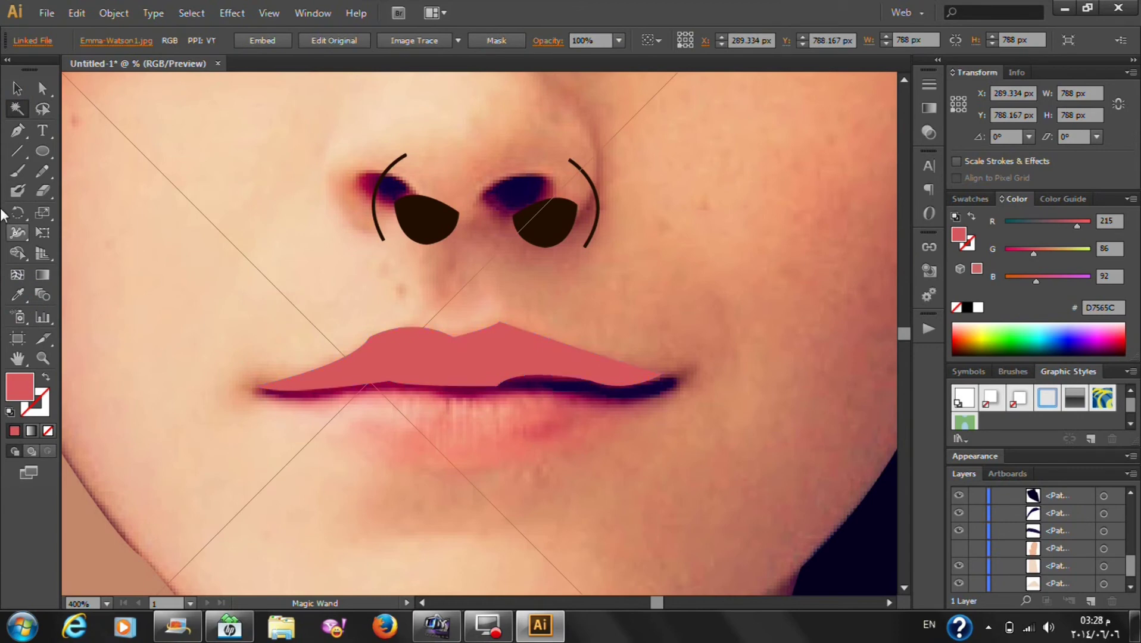
Delete the first lip shape and redraw the upper lip's top edge corner to corner
{"action": "left_click", "coordinate": [17, 89]}
{"action": "left_click", "coordinate": [483, 356]}
{"action": "key", "text": "Delete"}
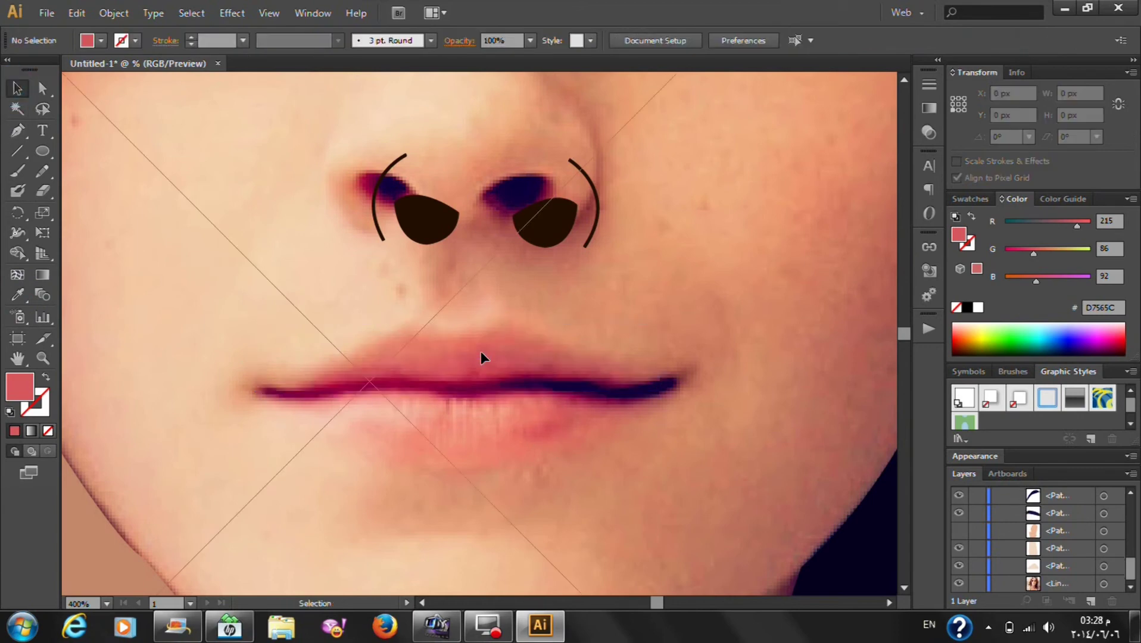
{"action": "left_click", "coordinate": [17, 129]}
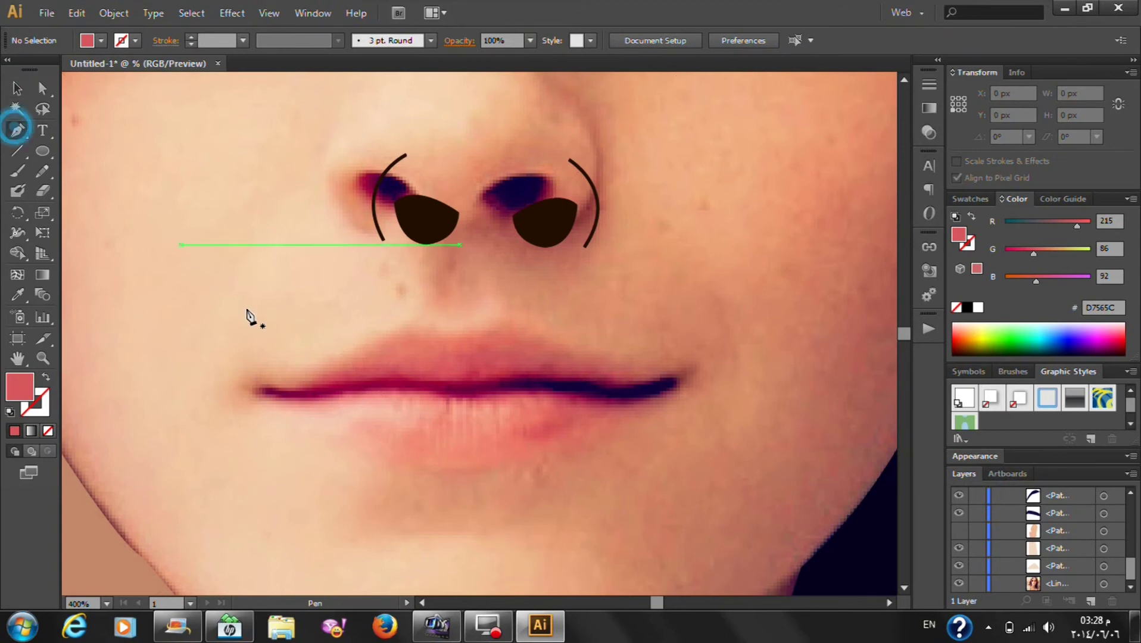
{"action": "left_click", "coordinate": [260, 384]}
{"action": "mouse_move", "coordinate": [459, 332]}
{"action": "left_mouse_down"}
{"action": "mouse_move", "coordinate": [524, 370]}
{"action": "mouse_move", "coordinate": [514, 366]}
{"action": "left_mouse_up"}
{"action": "left_click", "coordinate": [459, 332]}
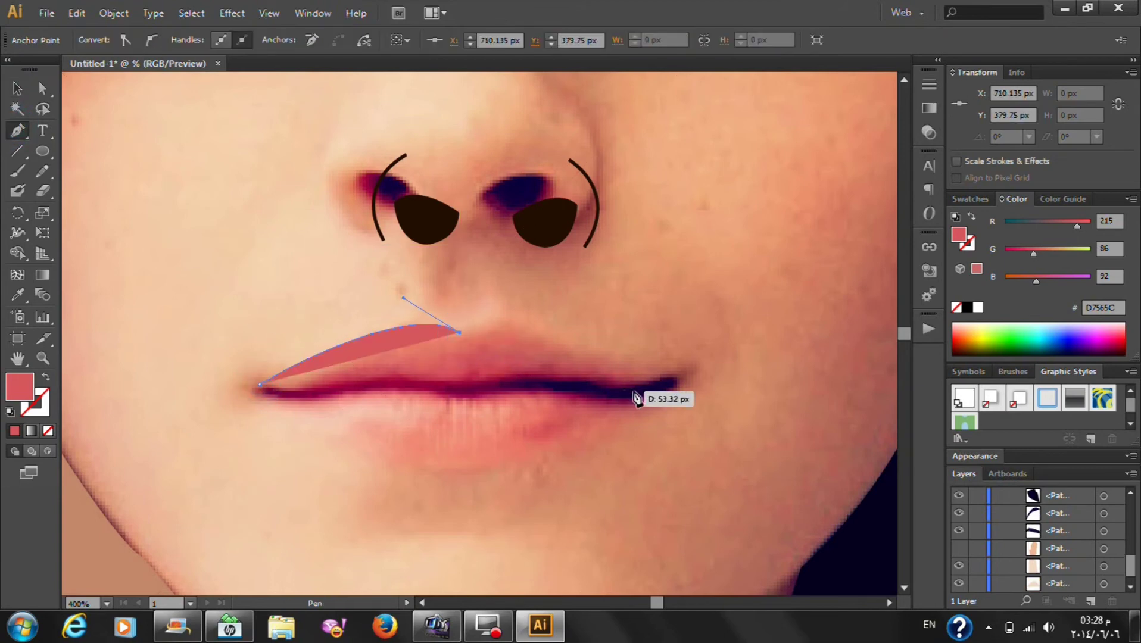
{"action": "left_click_drag", "start_coordinate": [703, 415], "coordinate": [781, 457]}
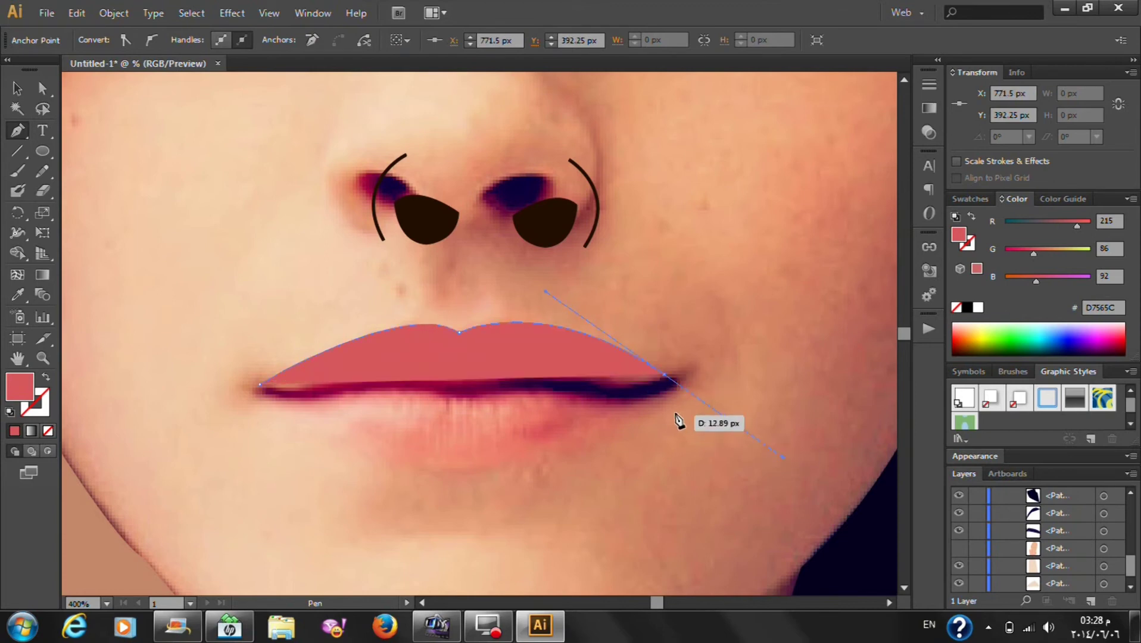
{"action": "left_click", "coordinate": [664, 374]}
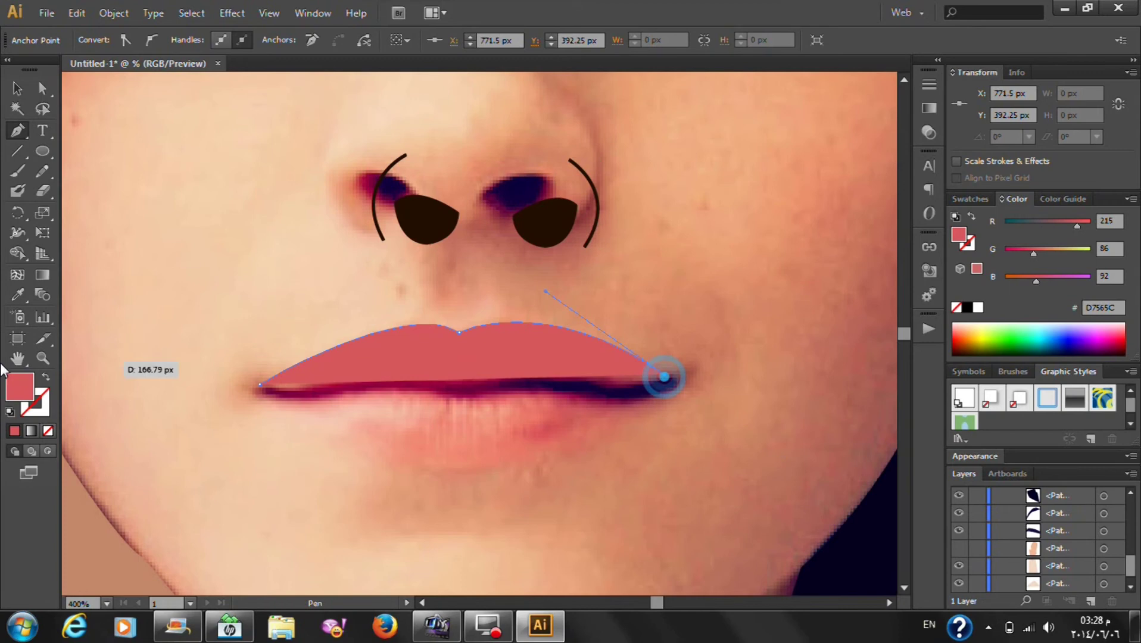
Set fill to None, close the lip along its lower edge, and sample pink DF6064
{"action": "left_click", "coordinate": [48, 431]}
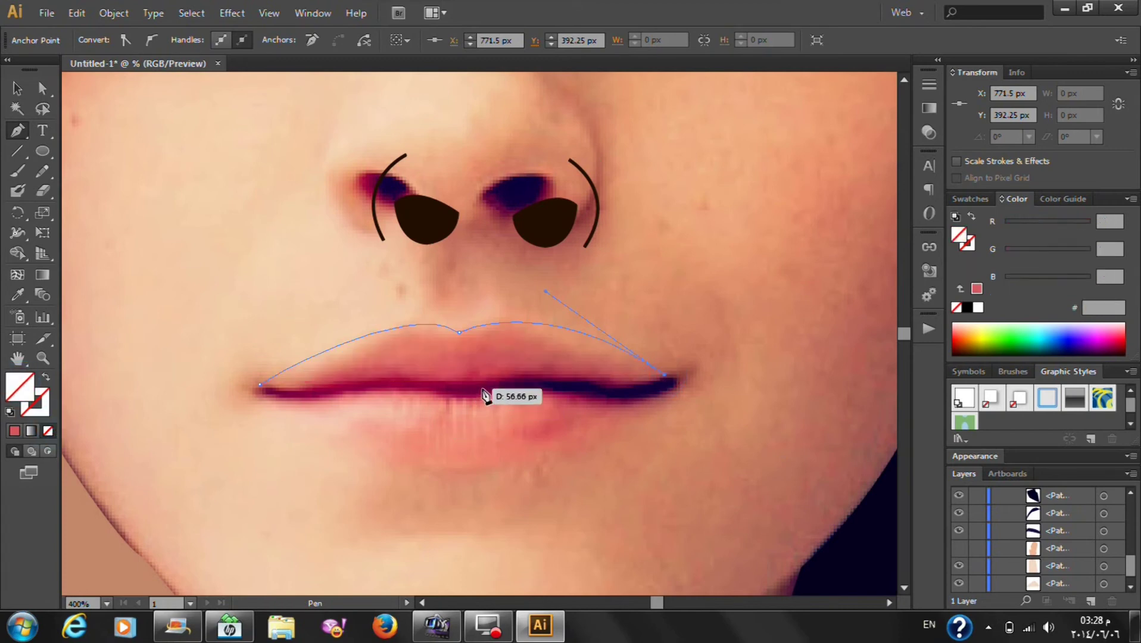
{"action": "mouse_move", "coordinate": [420, 383]}
{"action": "left_mouse_down"}
{"action": "mouse_move", "coordinate": [424, 397]}
{"action": "mouse_move", "coordinate": [458, 407]}
{"action": "left_mouse_up"}
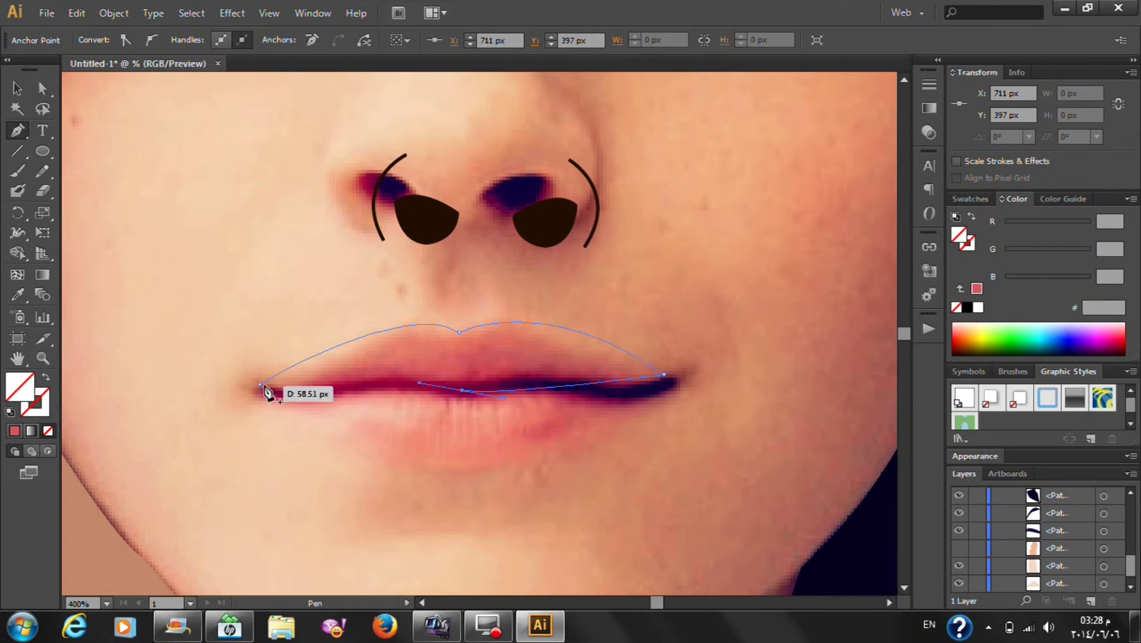
{"action": "left_click_drag", "start_coordinate": [261, 386], "coordinate": [234, 350]}
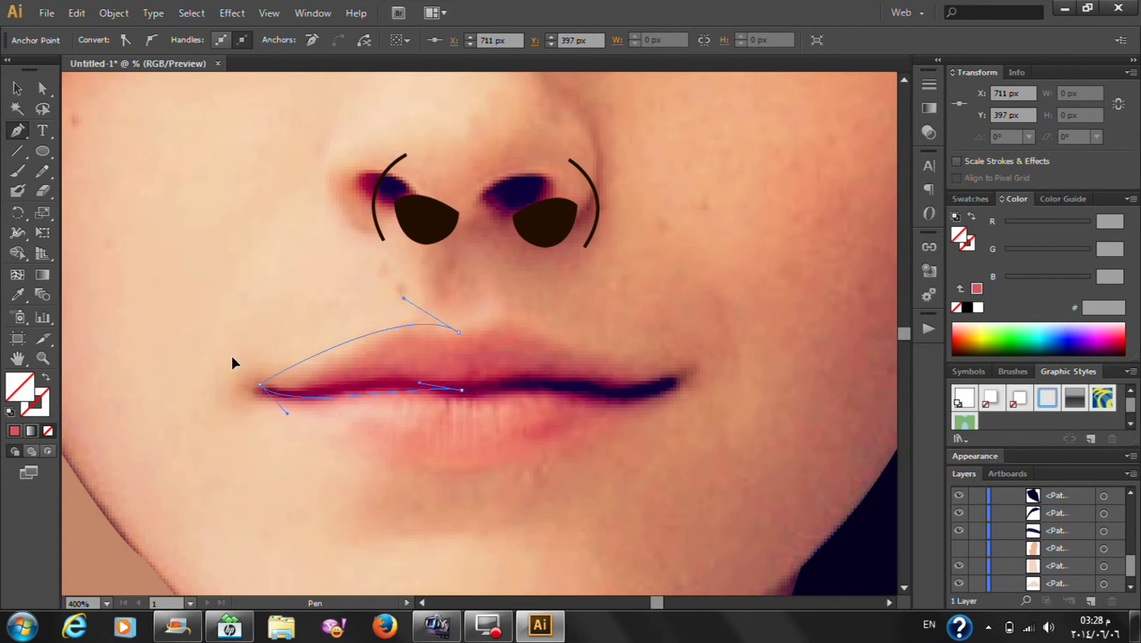
{"action": "left_click", "coordinate": [17, 296]}
{"action": "left_click", "coordinate": [447, 359]}
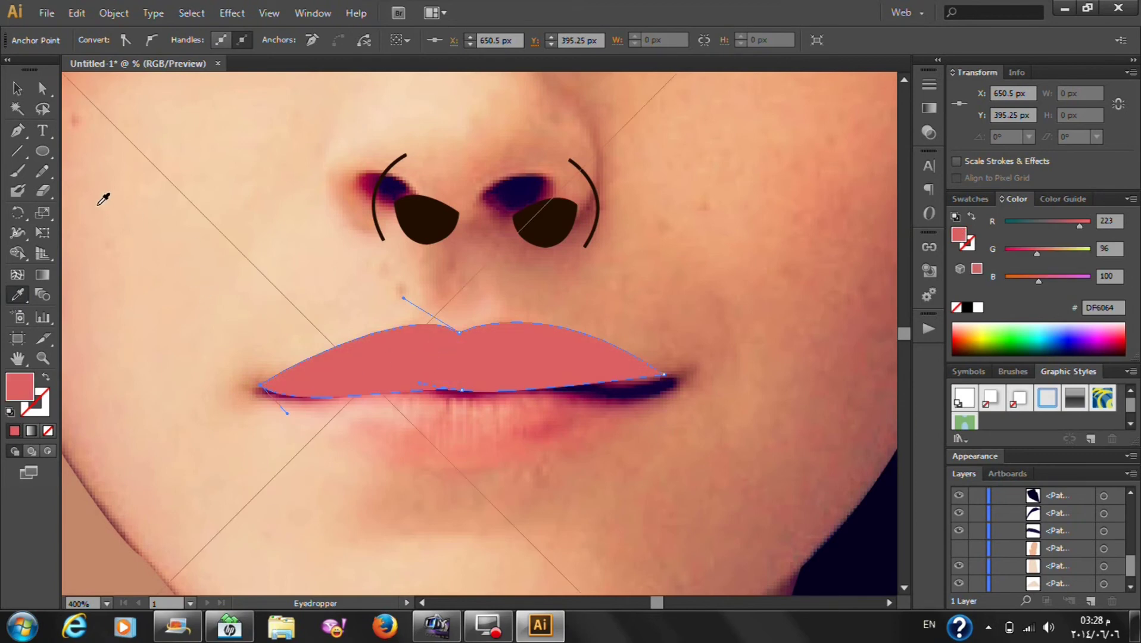
{"action": "left_click", "coordinate": [14, 88]}
Duplicate the upper lip, reflect it horizontally, and tilt and position it below as the lower lip
{"action": "left_click", "coordinate": [513, 364]}
{"action": "left_click_drag", "start_coordinate": [513, 364], "coordinate": [509, 401]}
{"action": "right_click", "coordinate": [509, 402]}
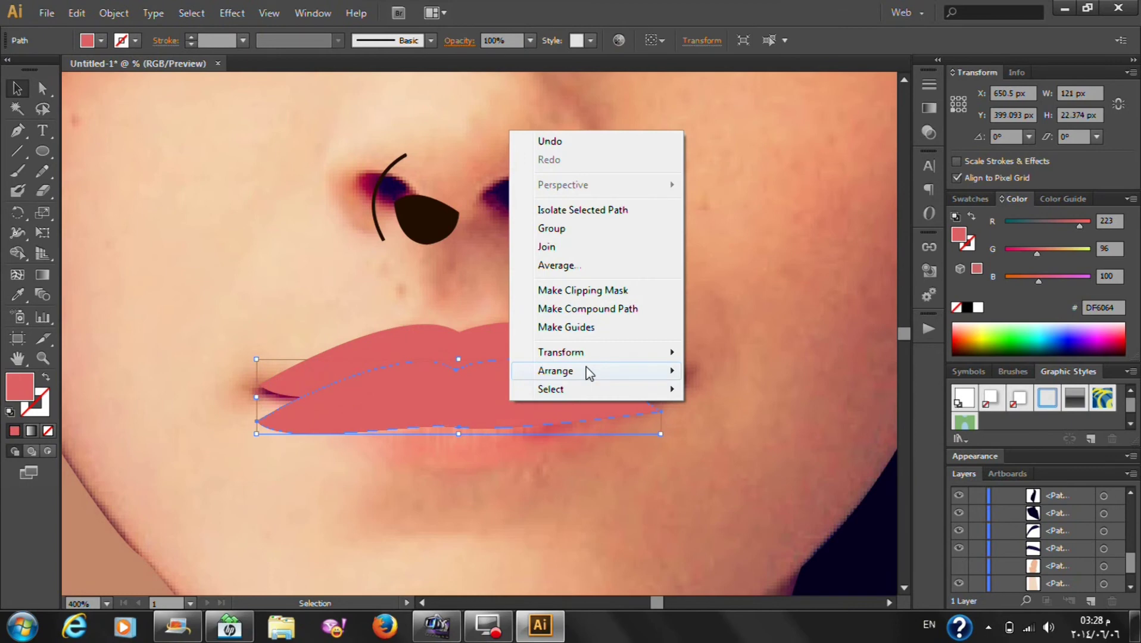
{"action": "mouse_move", "coordinate": [561, 352]}
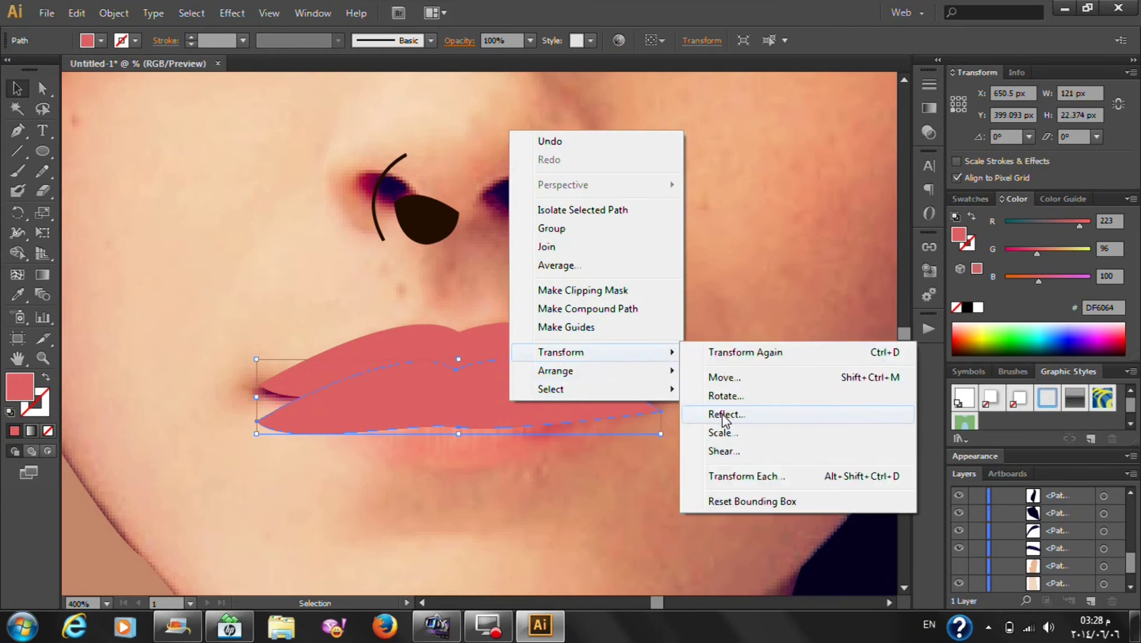
{"action": "left_click", "coordinate": [723, 415]}
{"action": "left_click", "coordinate": [729, 307]}
{"action": "left_click", "coordinate": [832, 447]}
{"action": "left_click_drag", "start_coordinate": [504, 409], "coordinate": [509, 421]}
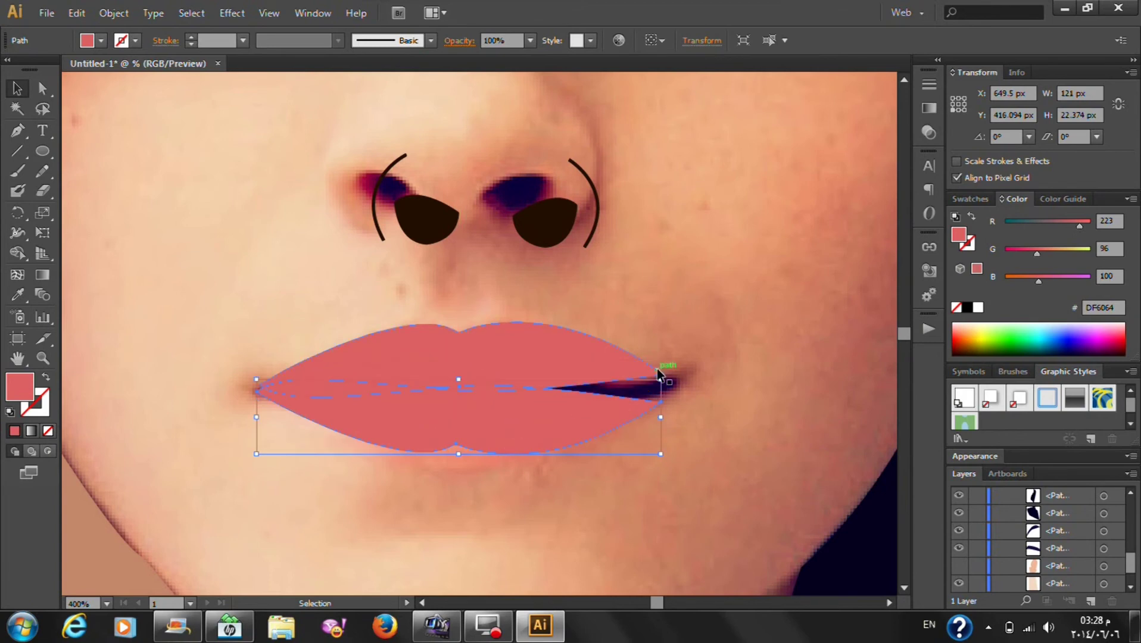
{"action": "left_click_drag", "start_coordinate": [663, 381], "coordinate": [665, 371]}
{"action": "left_click_drag", "start_coordinate": [560, 440], "coordinate": [568, 421]}
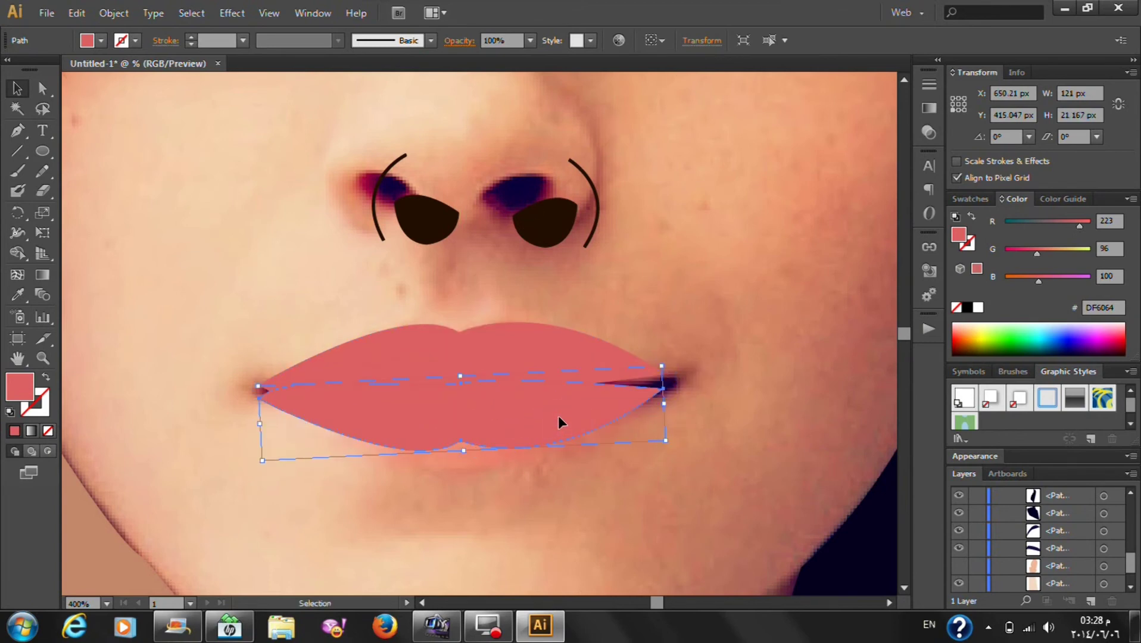
{"action": "left_click_drag", "start_coordinate": [583, 420], "coordinate": [550, 438]}
Draw a thin mouth-gap shape from the left lip corner to the right corner
{"action": "left_click", "coordinate": [17, 129]}
{"action": "left_click", "coordinate": [260, 385]}
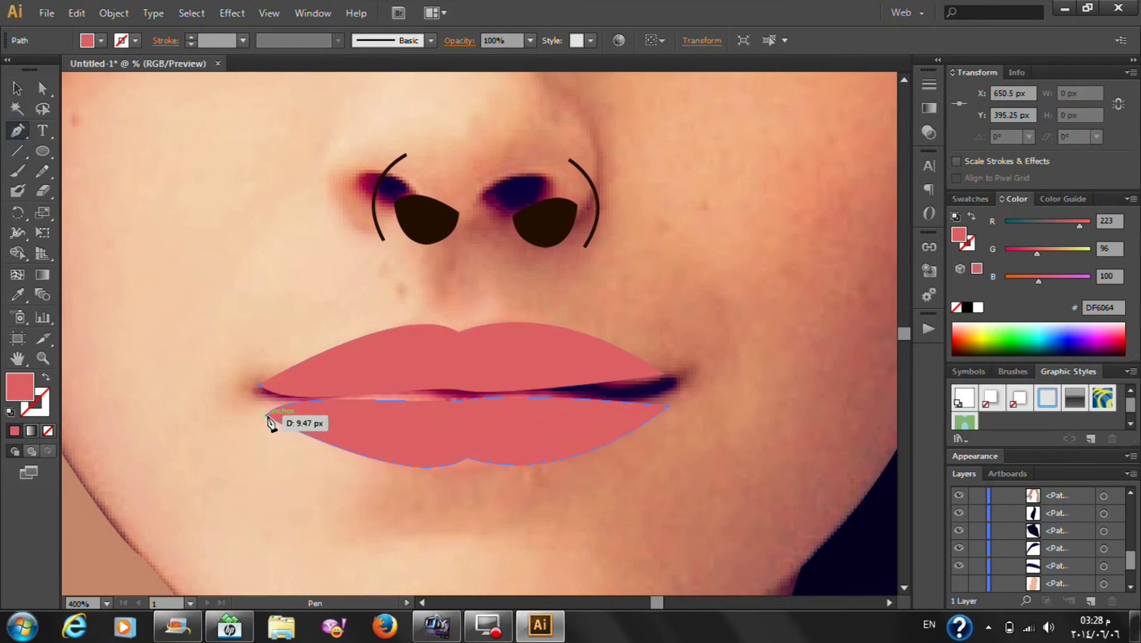
{"action": "left_click", "coordinate": [265, 415]}
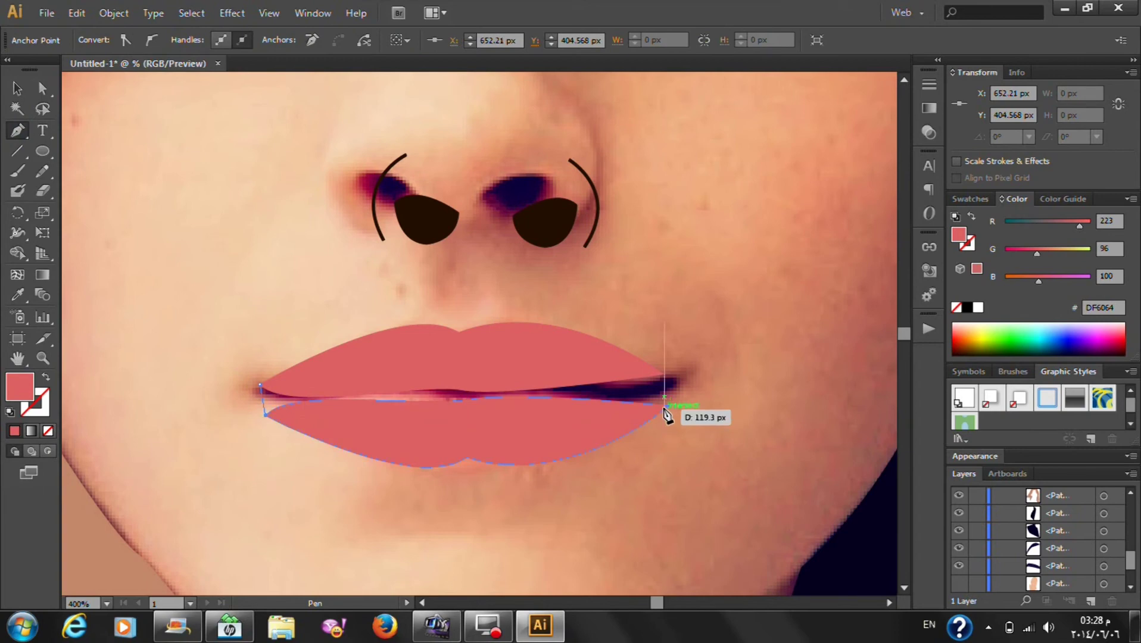
{"action": "mouse_move", "coordinate": [673, 390]}
{"action": "left_mouse_down"}
{"action": "mouse_move", "coordinate": [681, 374]}
{"action": "mouse_move", "coordinate": [607, 393]}
{"action": "left_mouse_up"}
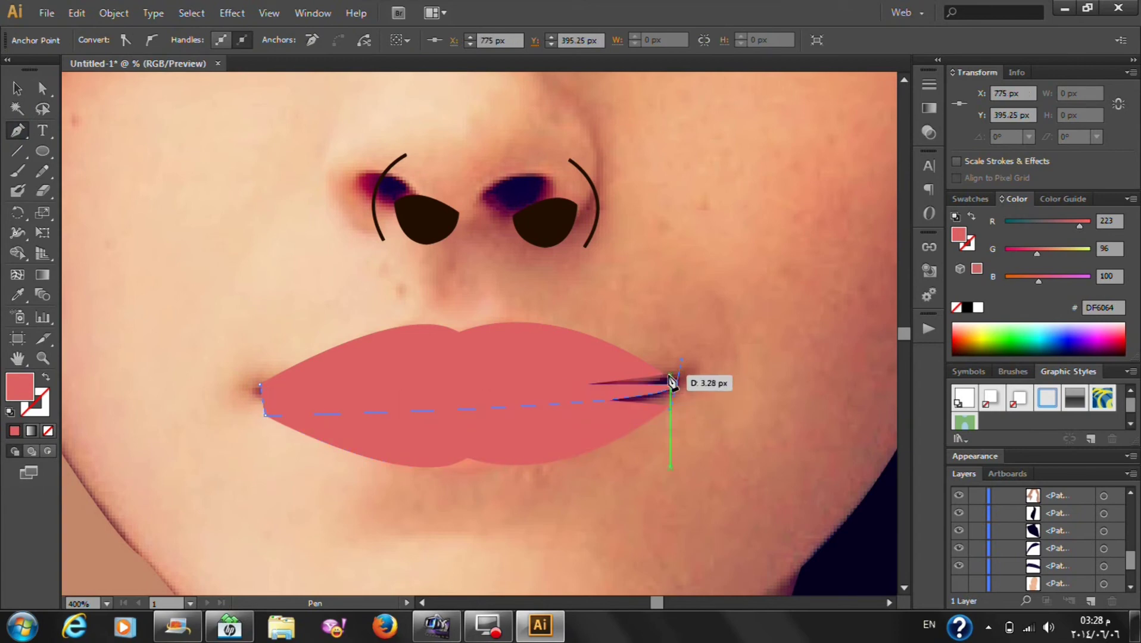
Fill the mouth-gap shape with dark navy 001226
{"action": "left_click", "coordinate": [18, 90]}
{"action": "double_click", "coordinate": [24, 389]}
{"action": "left_click_drag", "start_coordinate": [553, 420], "coordinate": [554, 337]}
{"action": "left_click_drag", "start_coordinate": [520, 423], "coordinate": [525, 431]}
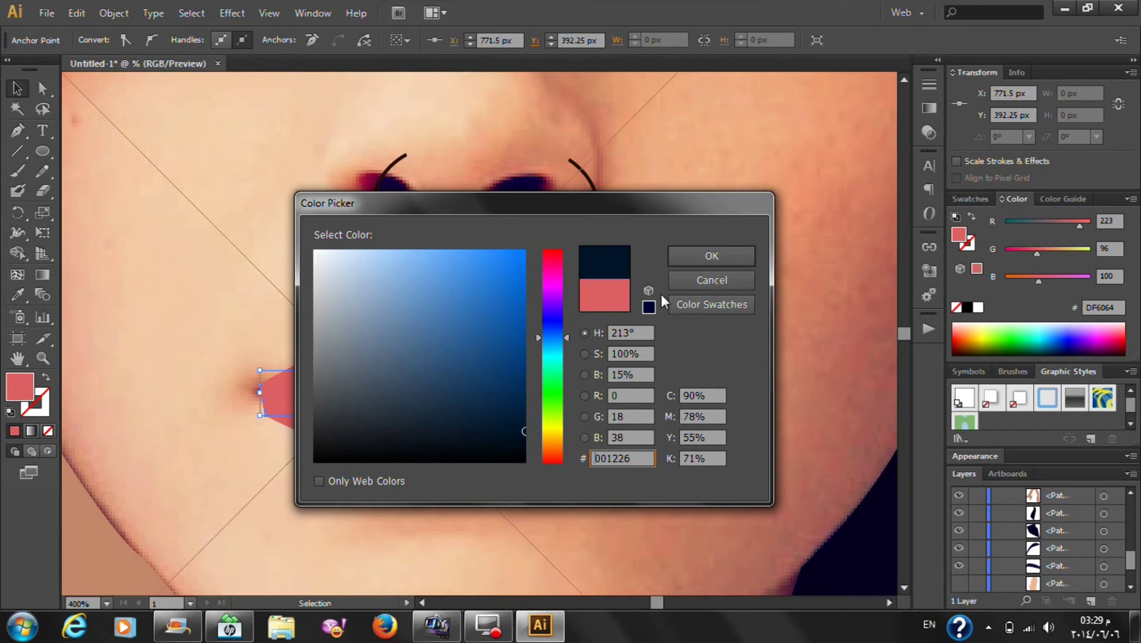
{"action": "left_click", "coordinate": [708, 262]}
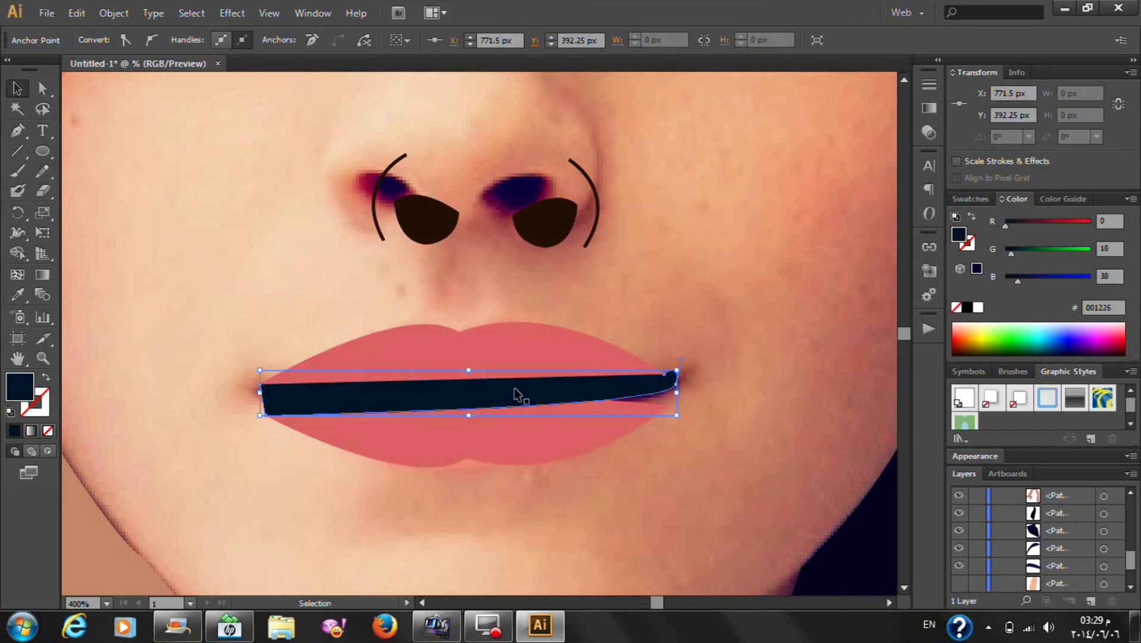
{"action": "scroll", "coordinate": [1030, 536], "scroll_direction": "up", "scroll_amount": 5}
Move the path in the layer stack and reshape the mouth shape's left and right corner points
{"action": "left_click_drag", "start_coordinate": [1037, 532], "coordinate": [1042, 560]}
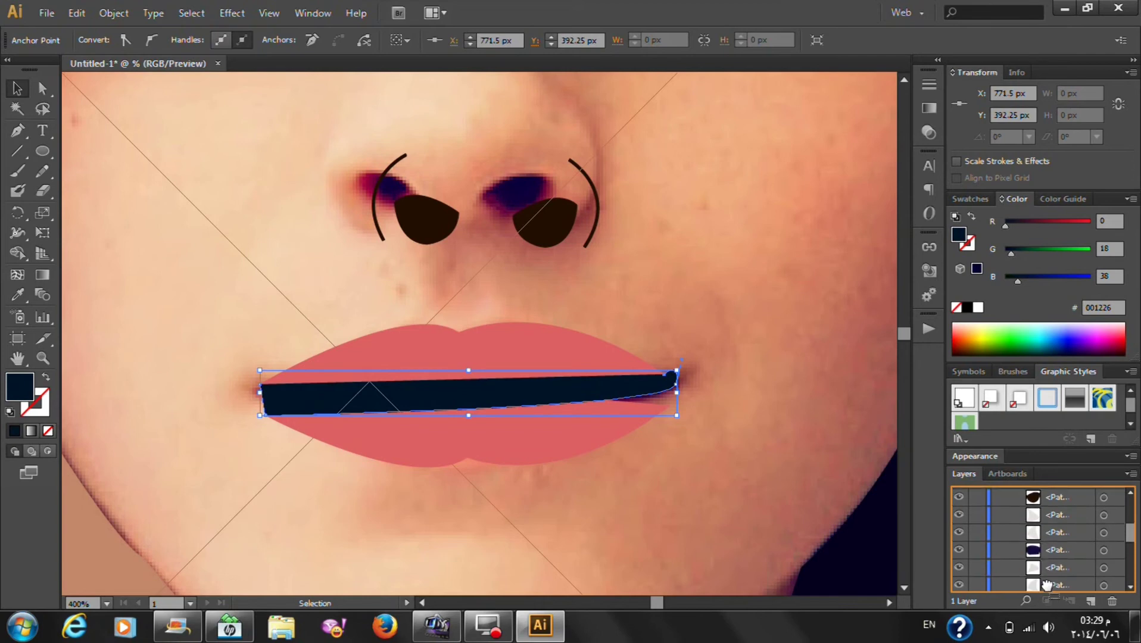
{"action": "mouse_move", "coordinate": [1041, 560]}
{"action": "left_mouse_down"}
{"action": "mouse_move", "coordinate": [1064, 496]}
{"action": "mouse_move", "coordinate": [1067, 549]}
{"action": "left_mouse_up"}
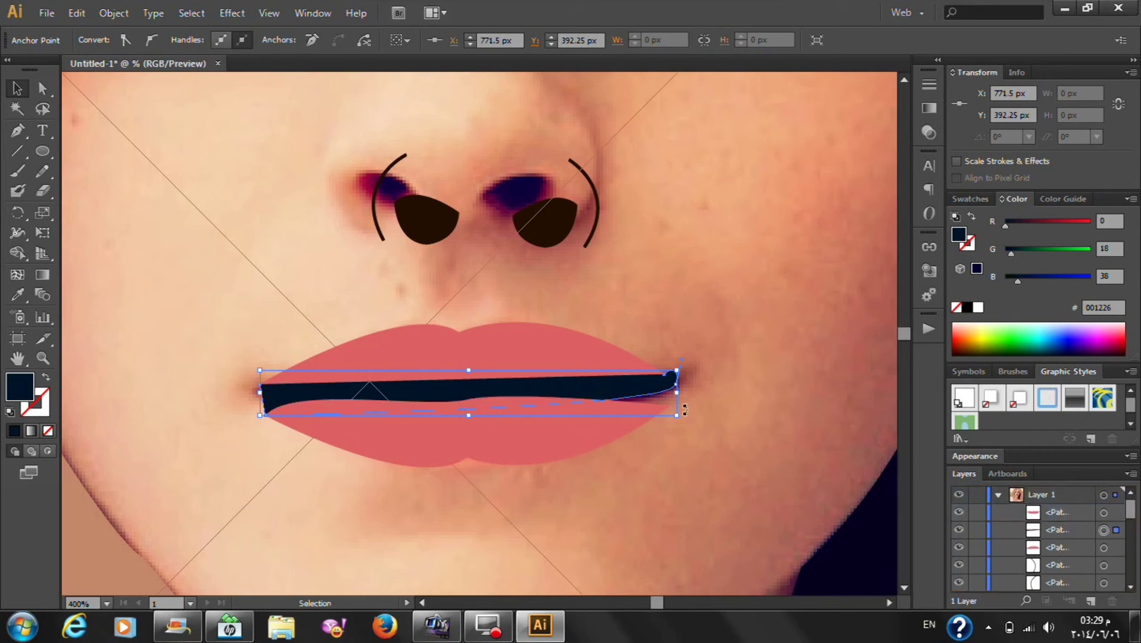
{"action": "left_click", "coordinate": [44, 93]}
{"action": "scroll", "coordinate": [474, 392], "scroll_direction": "up", "scroll_amount": 1}
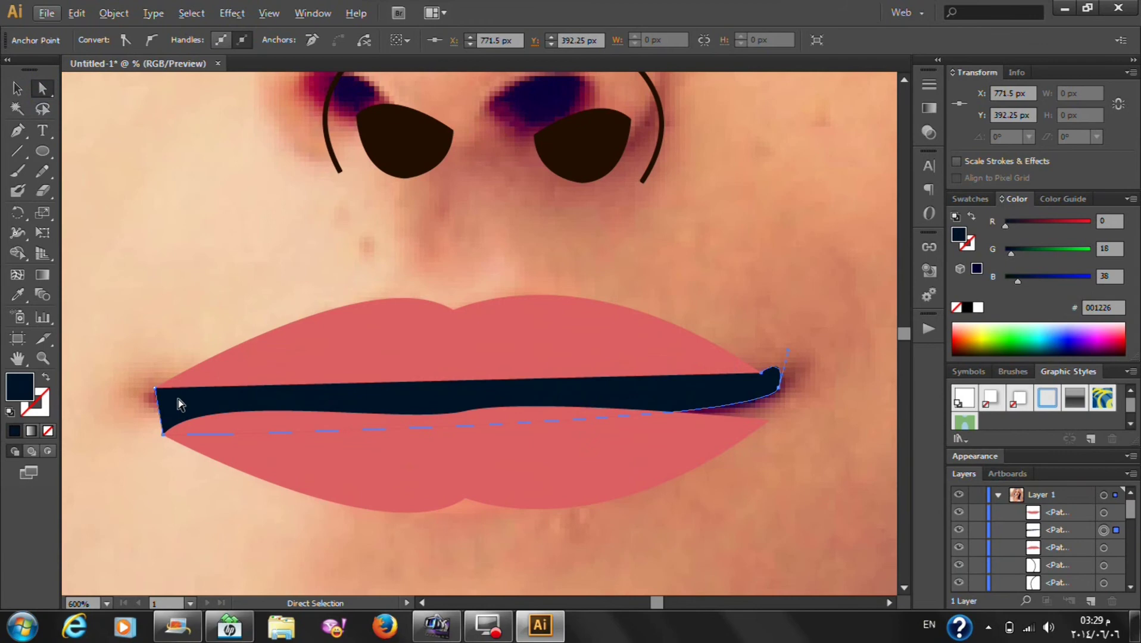
{"action": "left_click_drag", "start_coordinate": [168, 437], "coordinate": [167, 399]}
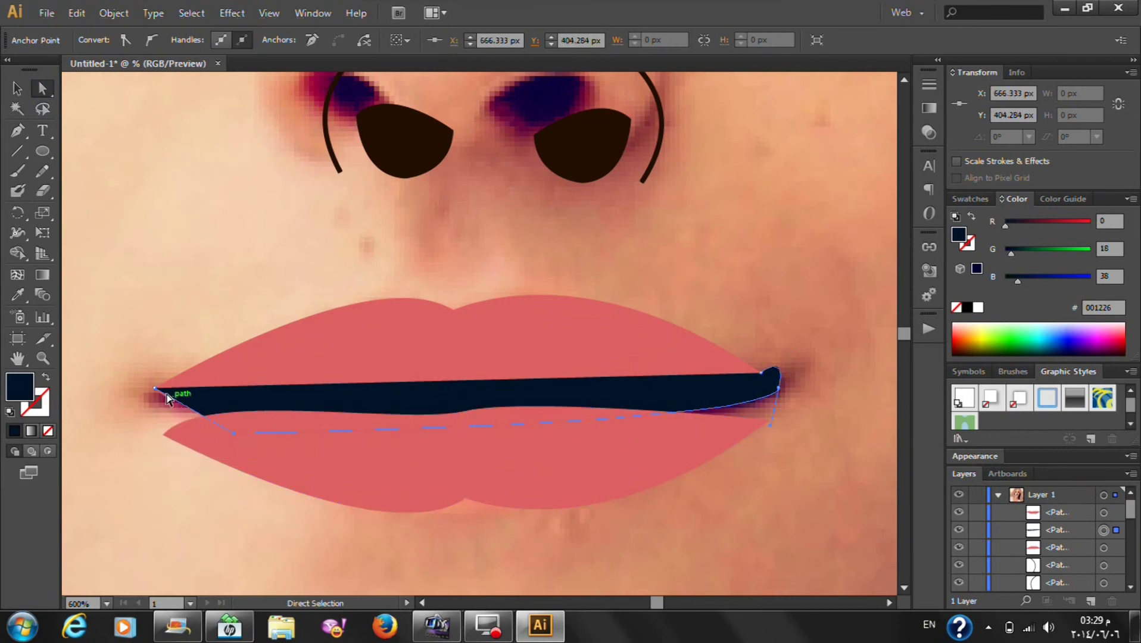
{"action": "left_click_drag", "start_coordinate": [157, 390], "coordinate": [197, 390]}
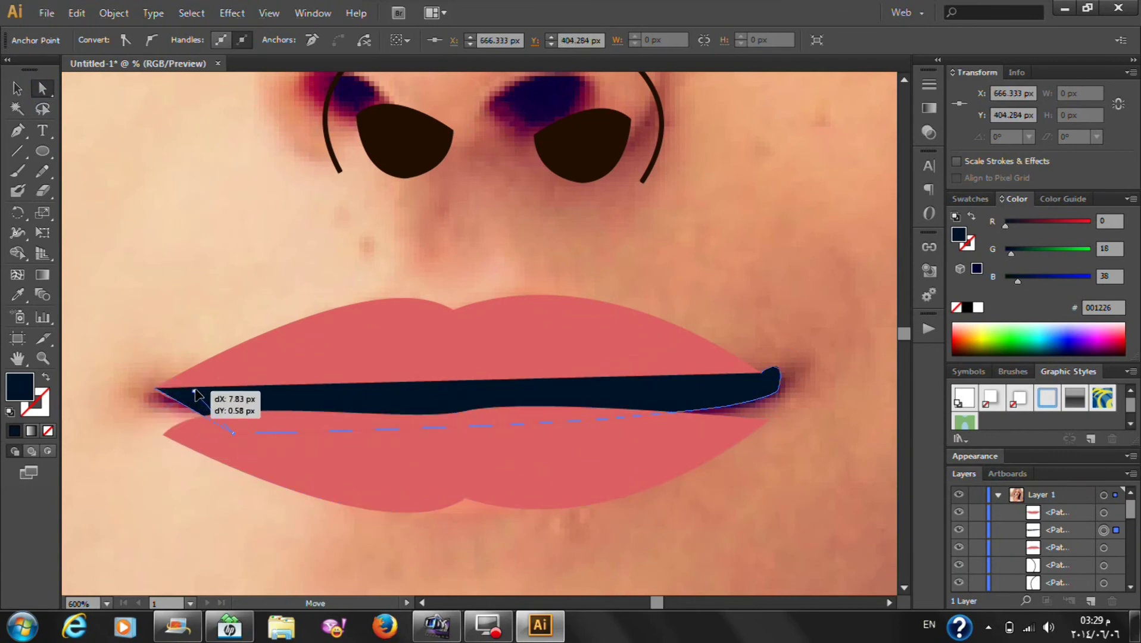
{"action": "left_click_drag", "start_coordinate": [450, 458], "coordinate": [487, 453]}
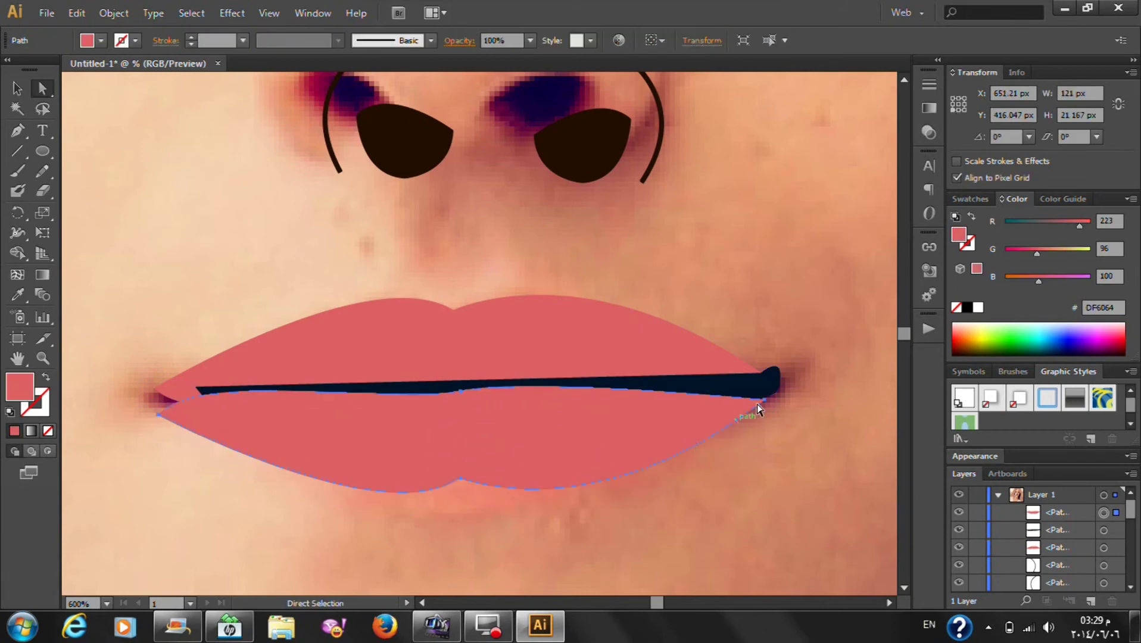
{"action": "left_click_drag", "start_coordinate": [776, 374], "coordinate": [776, 393]}
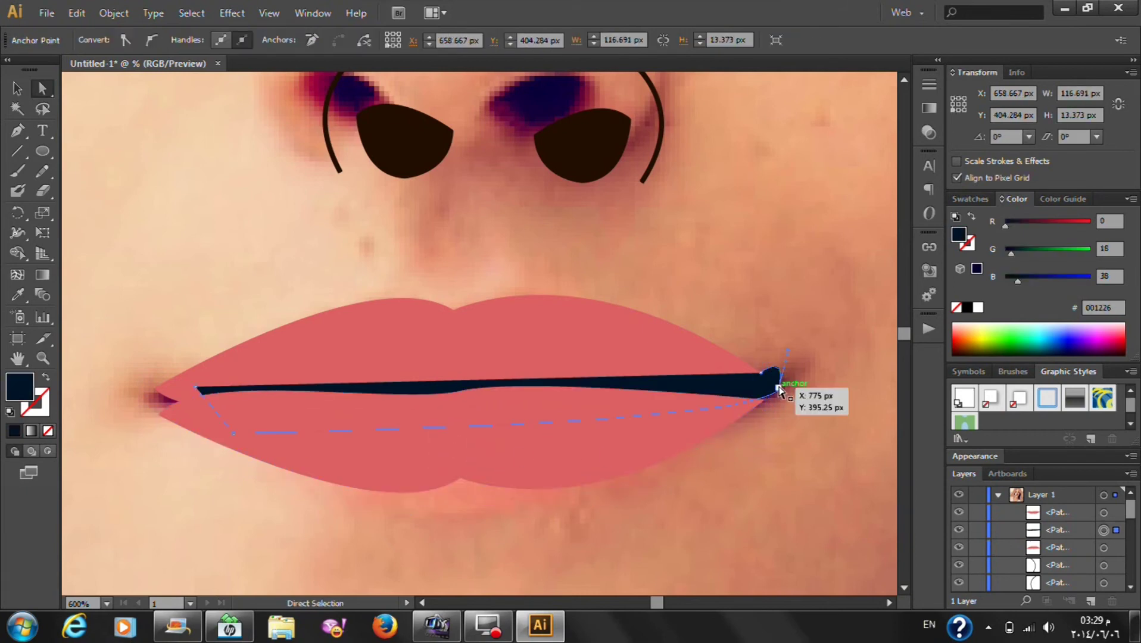
{"action": "left_click_drag", "start_coordinate": [754, 381], "coordinate": [734, 384]}
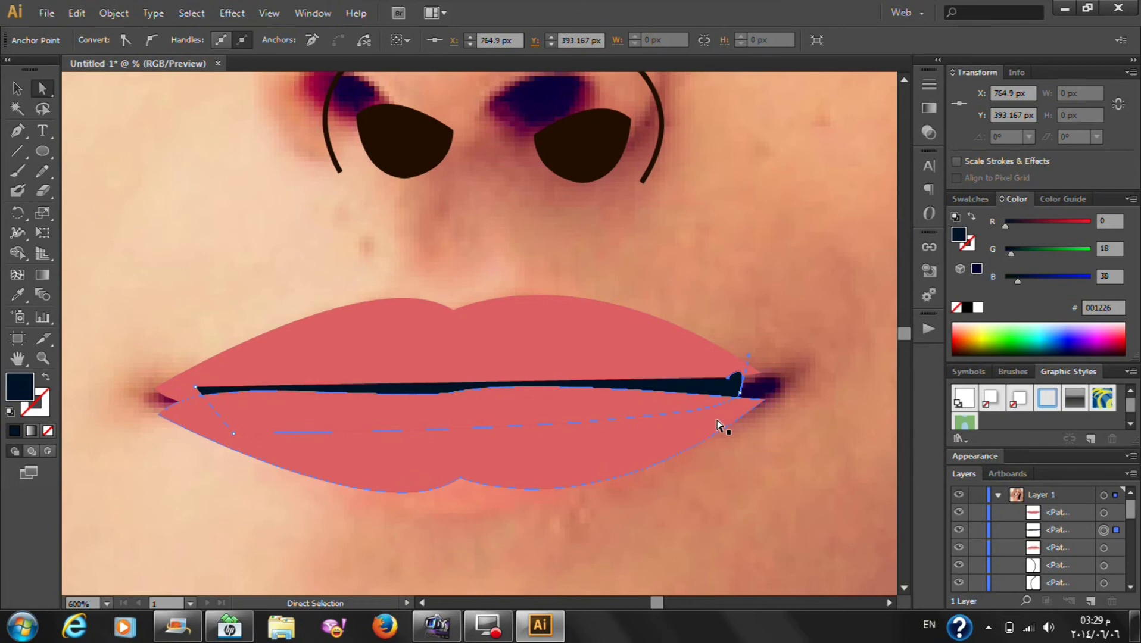
{"action": "left_click_drag", "start_coordinate": [748, 364], "coordinate": [741, 381]}
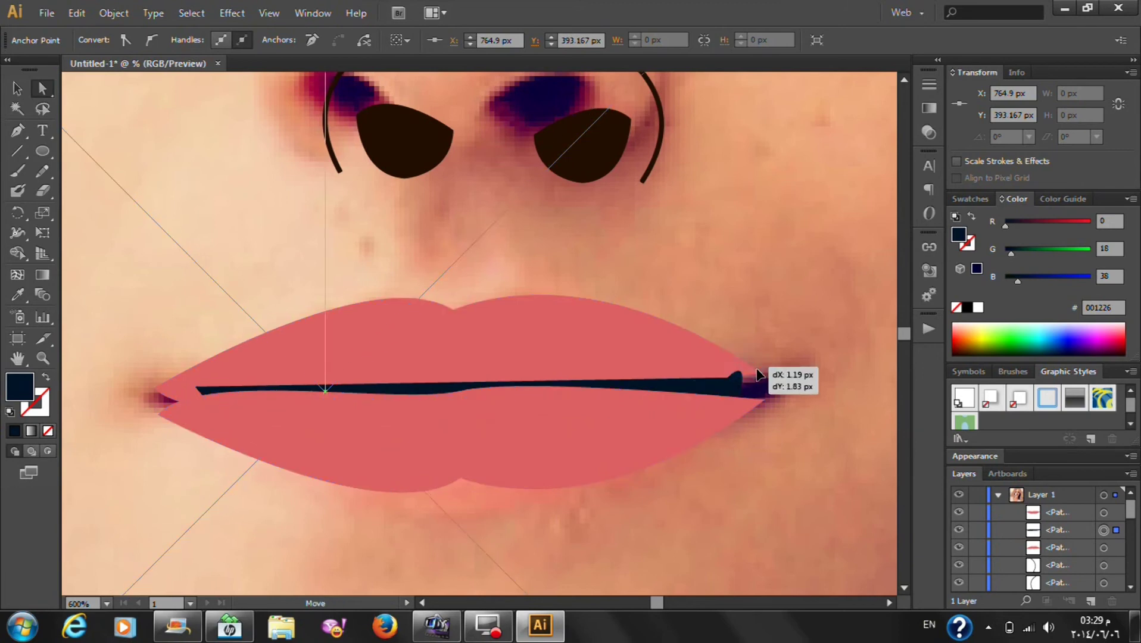
Stretch the dark mouth line's right end toward the lip corner
{"action": "left_click", "coordinate": [759, 393]}
{"action": "left_click", "coordinate": [686, 414]}
{"action": "left_click", "coordinate": [741, 384]}
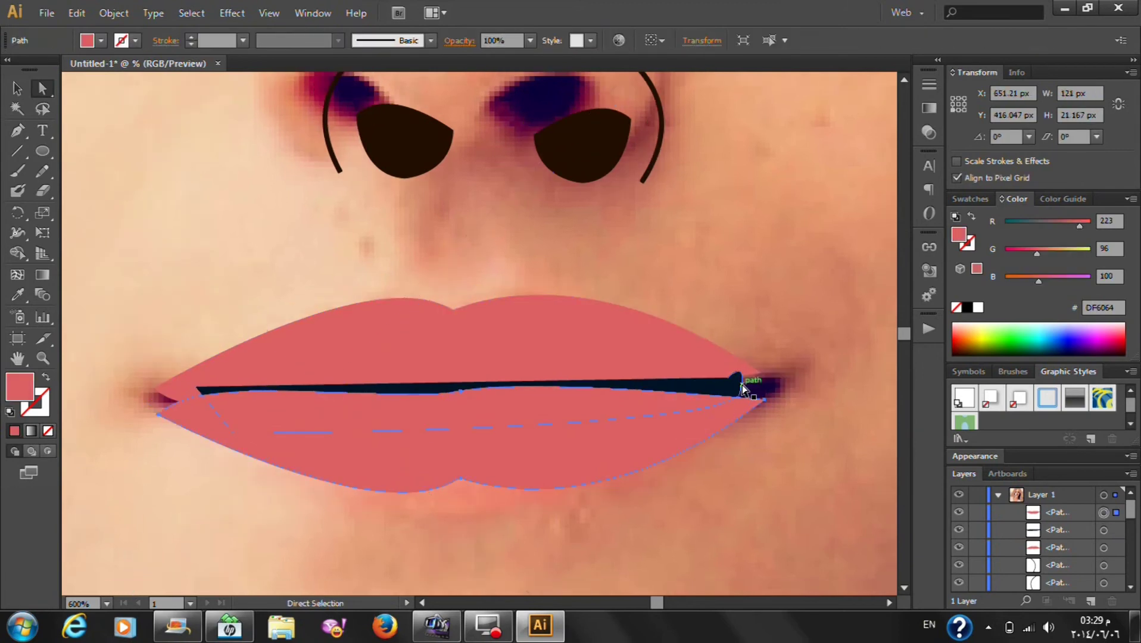
{"action": "left_click", "coordinate": [743, 384]}
{"action": "left_click_drag", "start_coordinate": [751, 360], "coordinate": [771, 386]}
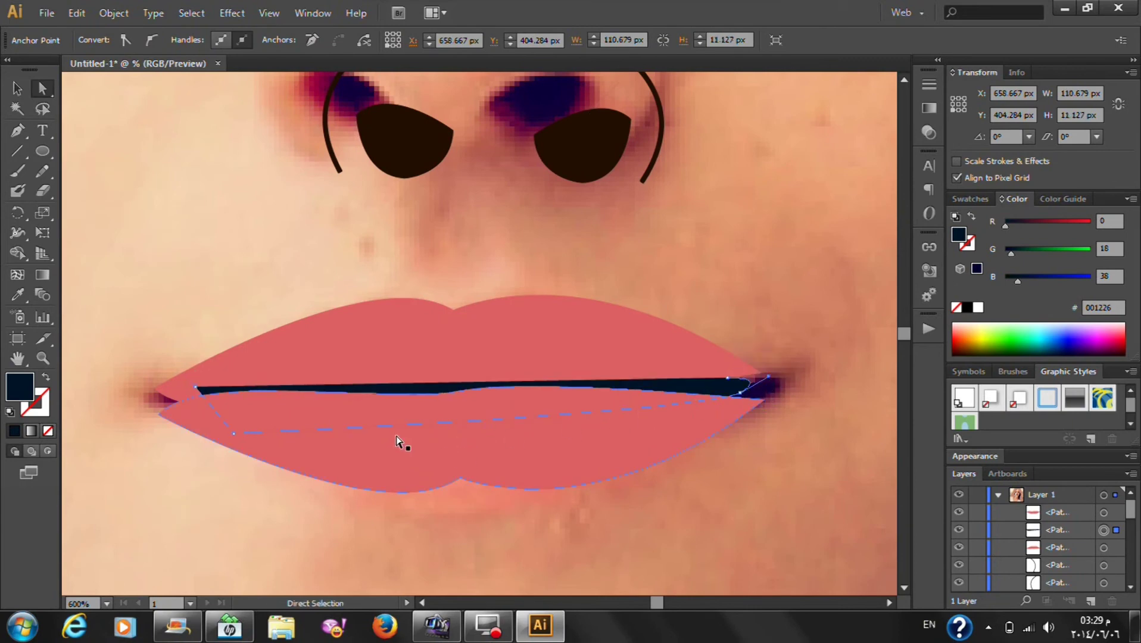
Move the lower lip down and right, then delete it
{"action": "left_click", "coordinate": [17, 88]}
{"action": "left_click", "coordinate": [393, 301]}
{"action": "left_click", "coordinate": [551, 447]}
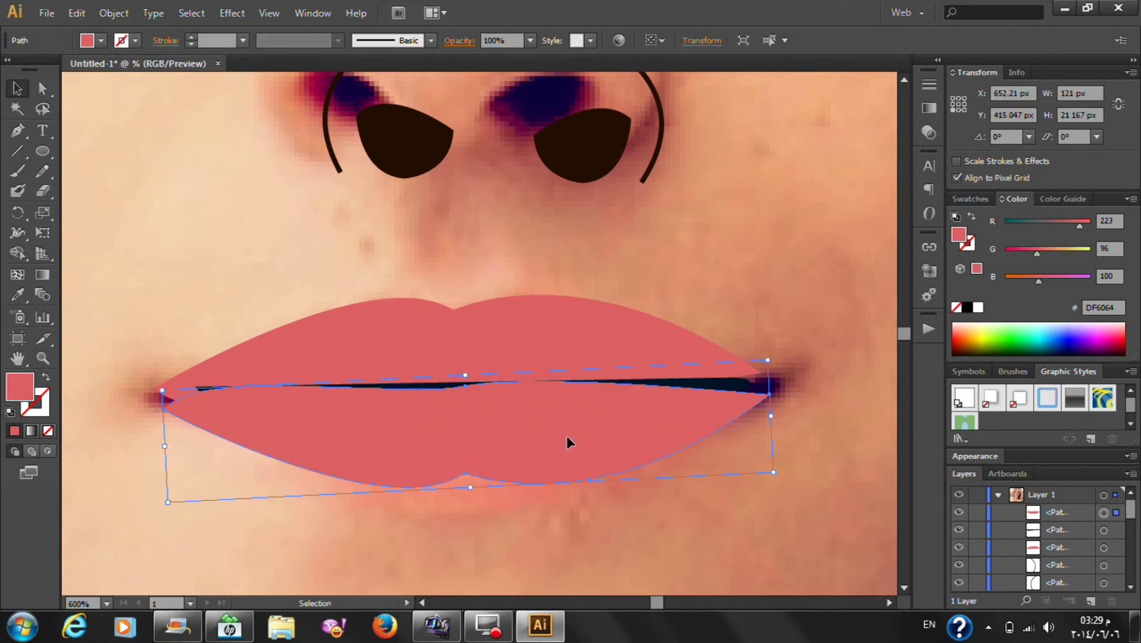
{"action": "left_click_drag", "start_coordinate": [543, 439], "coordinate": [554, 458]}
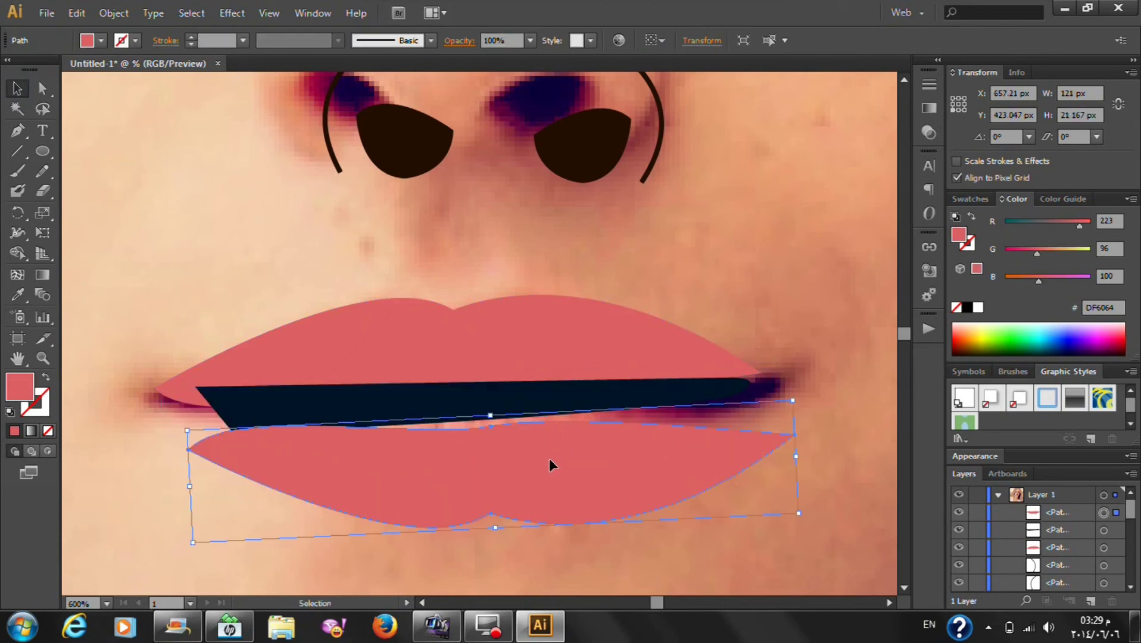
{"action": "key", "text": "Delete"}
{"action": "left_click", "coordinate": [522, 404]}
Delete the dark mouth shape and the old upper lip shape
{"action": "key", "text": "Delete"}
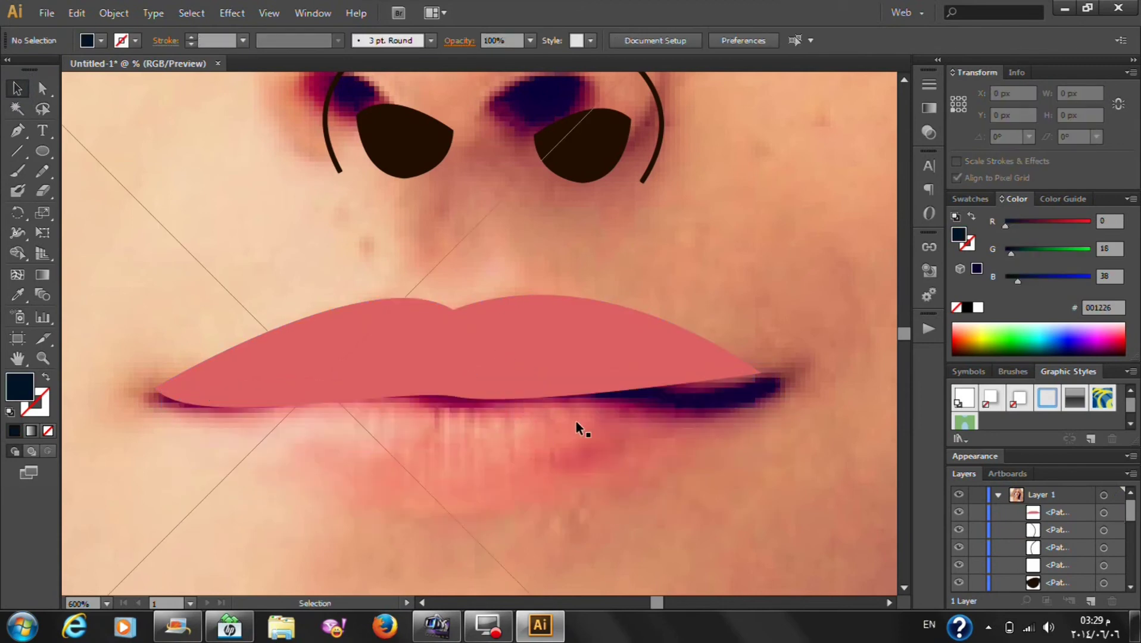
{"action": "left_click", "coordinate": [377, 404]}
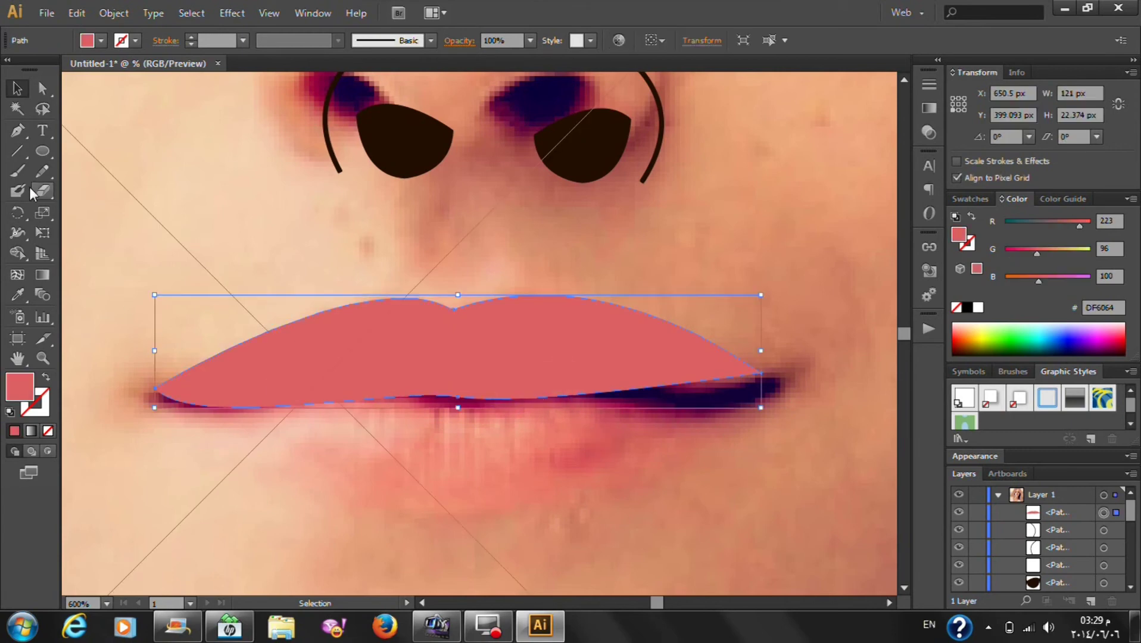
{"action": "left_click", "coordinate": [13, 136]}
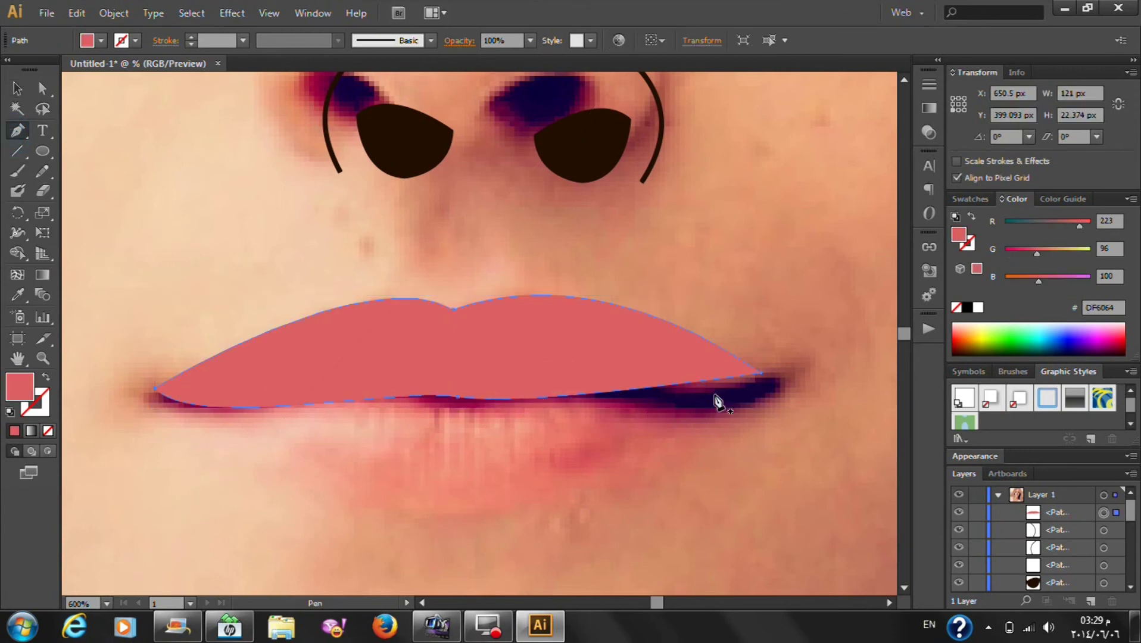
{"action": "left_click", "coordinate": [761, 374]}
{"action": "key", "text": "ctrl+z"}
{"action": "key", "text": "ctrl+z"}
{"action": "left_click", "coordinate": [16, 88]}
{"action": "key", "text": "Delete"}
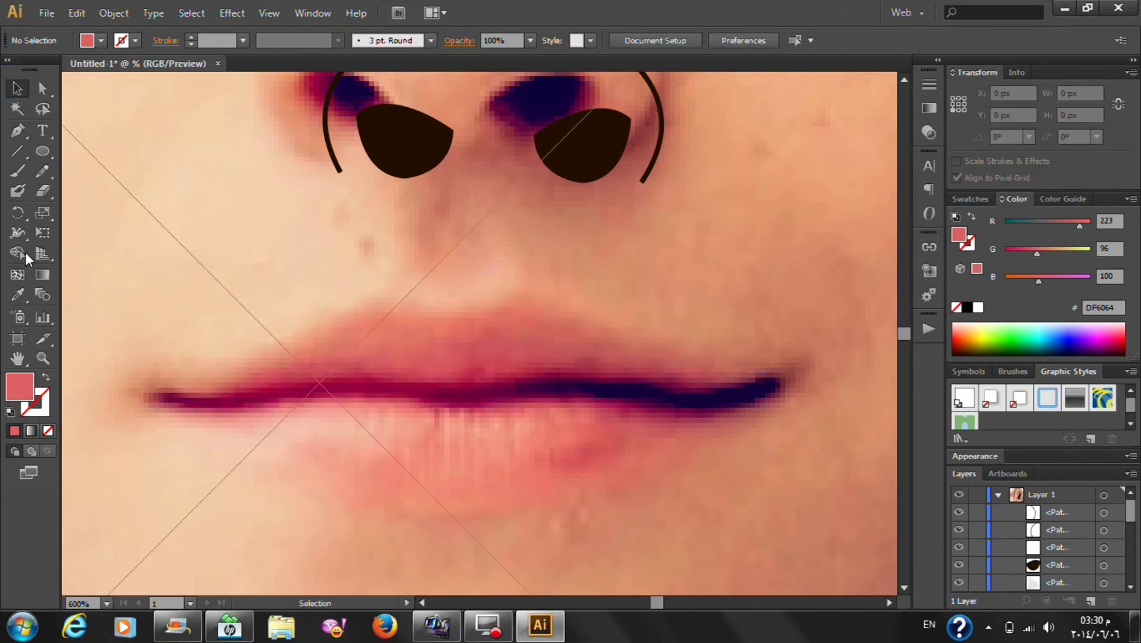
Start a new Pen lip path through the left corner, upper-lip dip and right corner
{"action": "left_click", "coordinate": [17, 130]}
{"action": "left_click", "coordinate": [150, 382]}
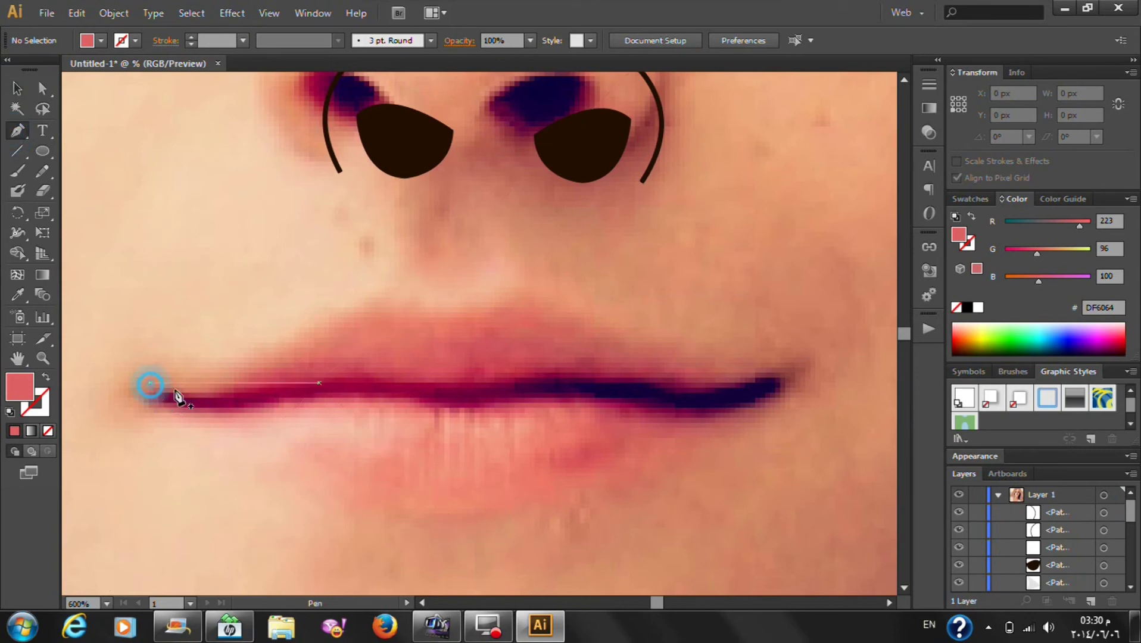
{"action": "mouse_move", "coordinate": [455, 312]}
{"action": "left_mouse_down"}
{"action": "mouse_move", "coordinate": [560, 371]}
{"action": "mouse_move", "coordinate": [514, 376]}
{"action": "left_mouse_up"}
{"action": "left_click", "coordinate": [453, 312]}
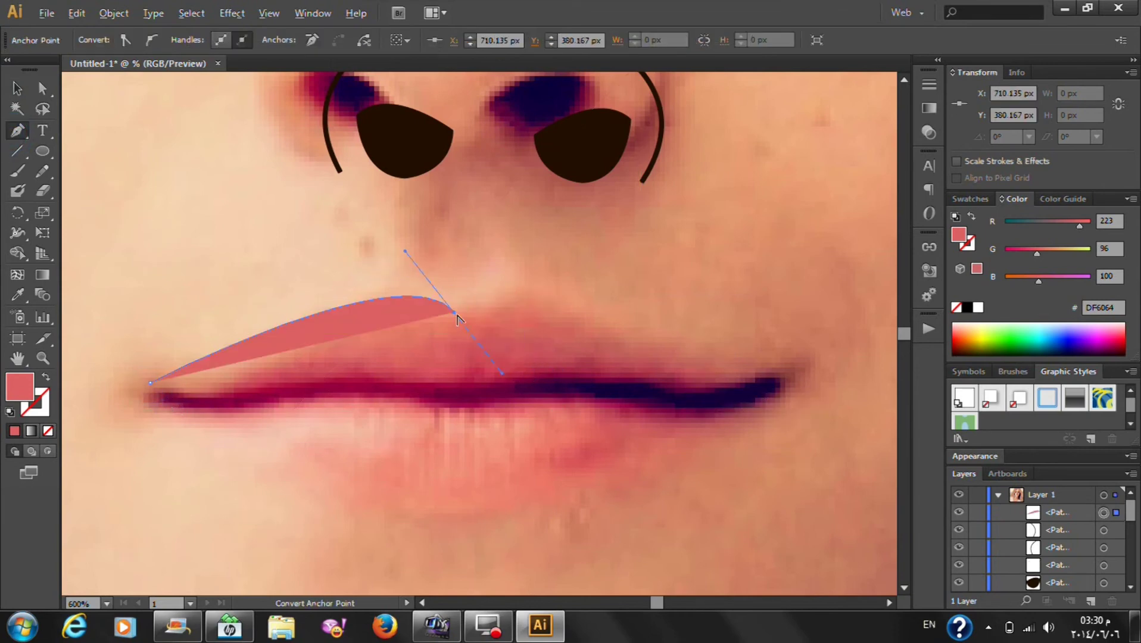
{"action": "mouse_move", "coordinate": [750, 378]}
{"action": "left_mouse_down"}
{"action": "mouse_move", "coordinate": [866, 499]}
{"action": "mouse_move", "coordinate": [850, 519]}
{"action": "left_mouse_up"}
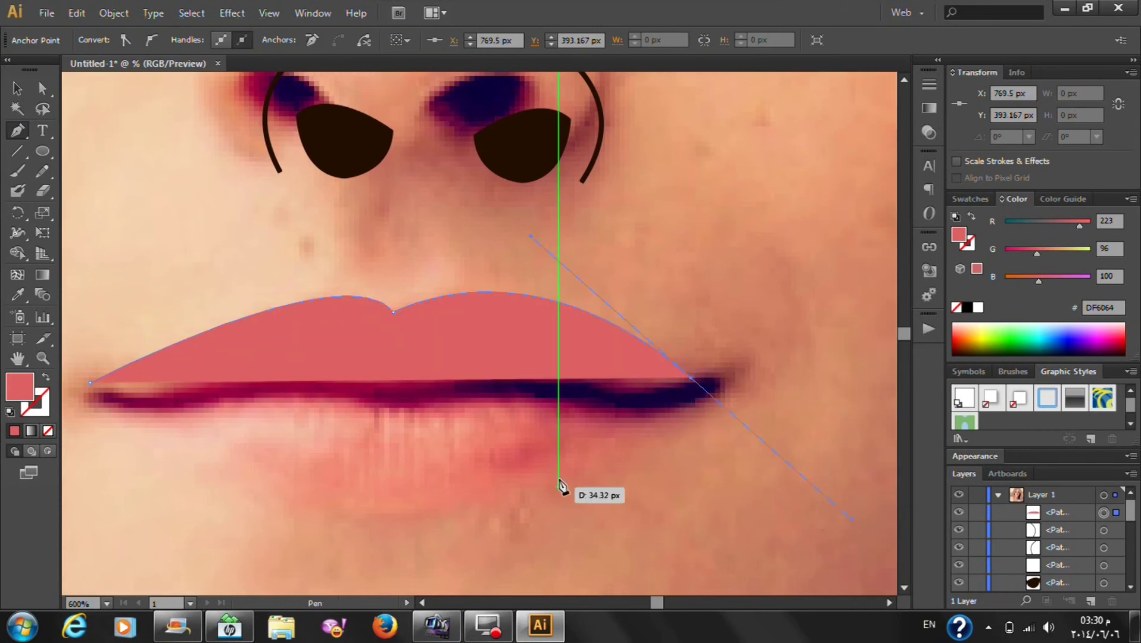
{"action": "left_click", "coordinate": [691, 379]}
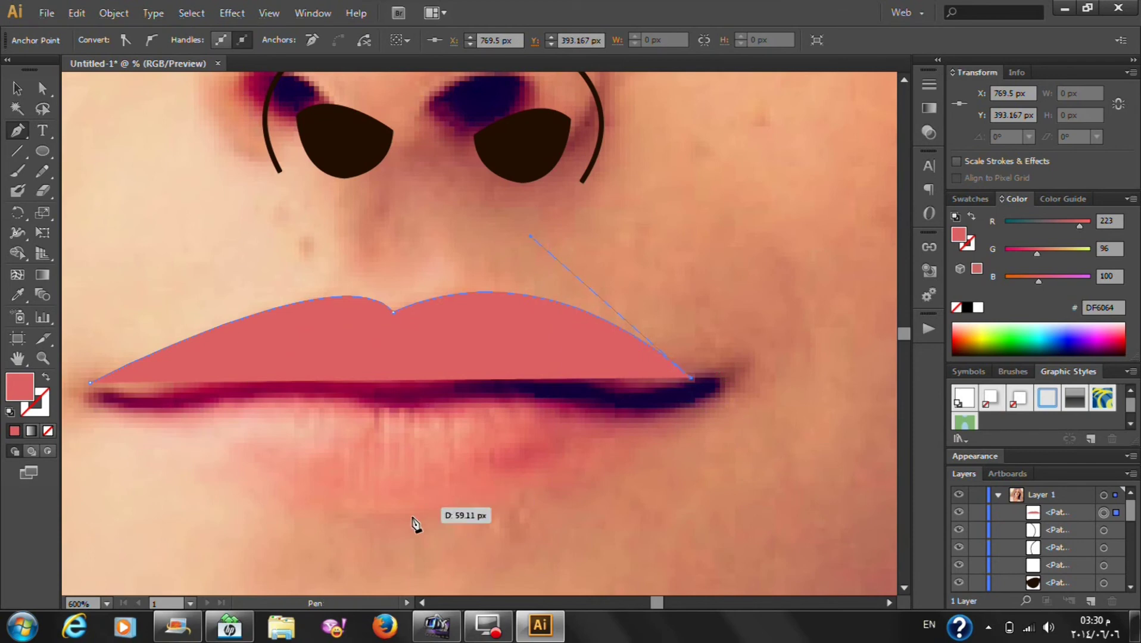
Add the lower lip's bottom point and close the lip shape at the left corner
{"action": "mouse_move", "coordinate": [390, 522]}
{"action": "left_mouse_down"}
{"action": "mouse_move", "coordinate": [106, 536]}
{"action": "mouse_move", "coordinate": [93, 547]}
{"action": "left_mouse_up"}
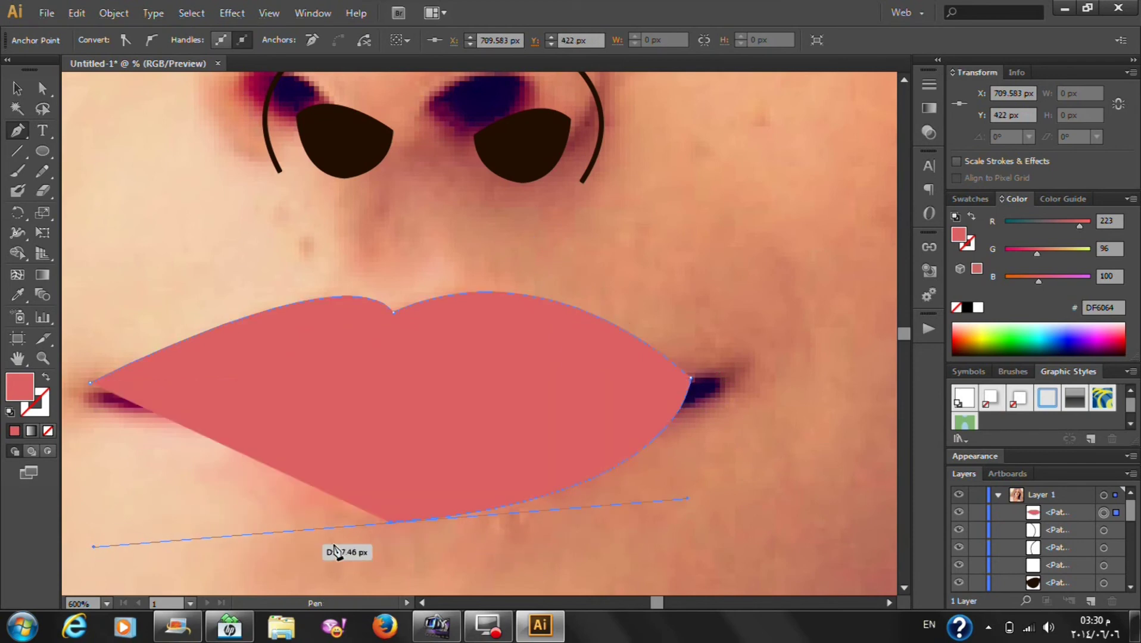
{"action": "left_click", "coordinate": [391, 523]}
{"action": "left_click_drag", "start_coordinate": [90, 382], "coordinate": [87, 242]}
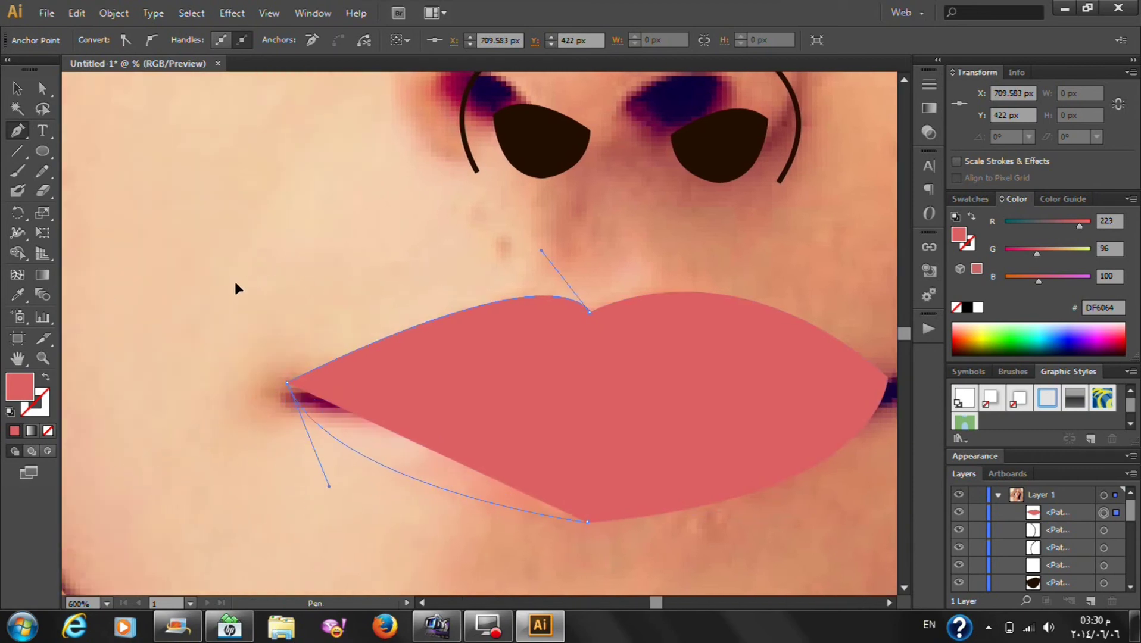
{"action": "mouse_move", "coordinate": [86, 242]}
{"action": "left_mouse_down"}
{"action": "mouse_move", "coordinate": [272, 290]}
{"action": "mouse_move", "coordinate": [252, 267]}
{"action": "left_mouse_up"}
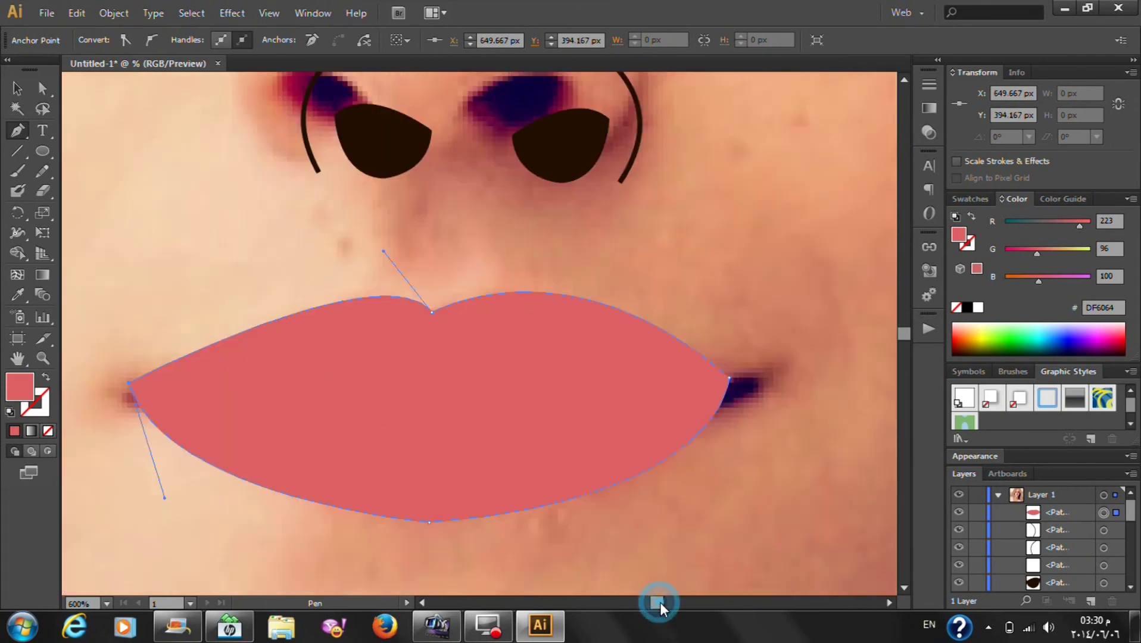
{"action": "left_click_drag", "start_coordinate": [660, 603], "coordinate": [652, 601]}
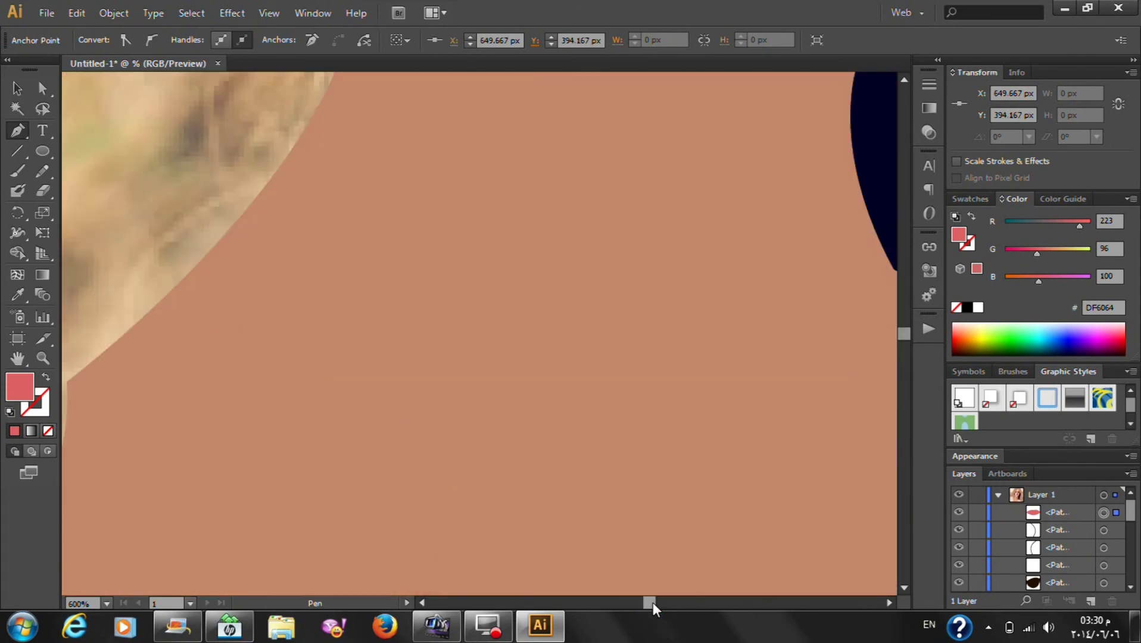
{"action": "left_click", "coordinate": [891, 603]}
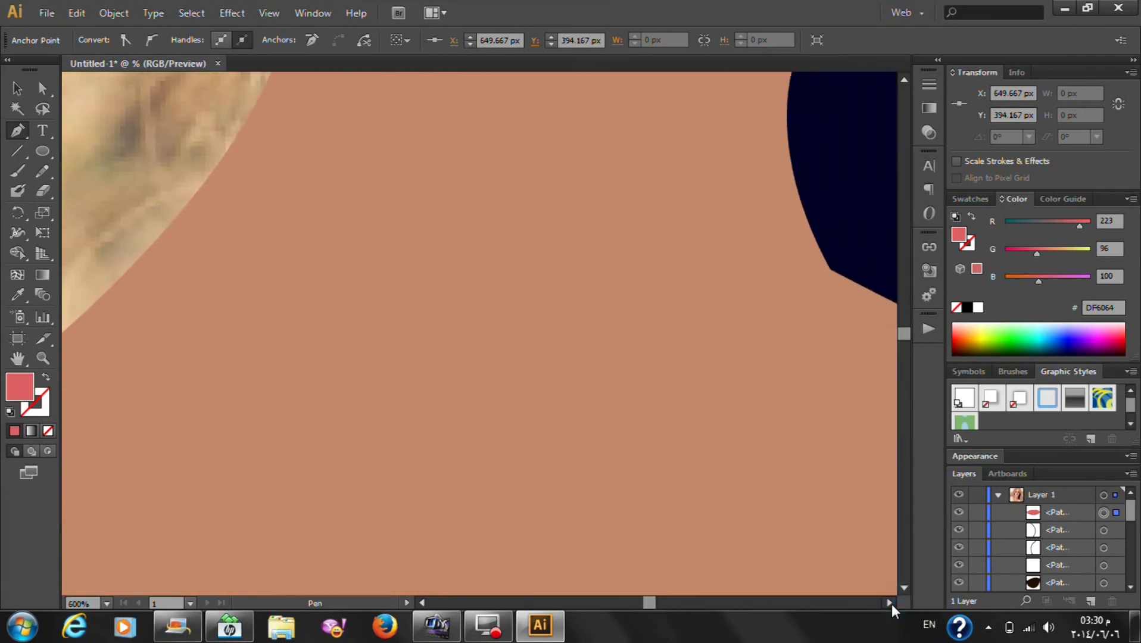
{"action": "left_click", "coordinate": [891, 603]}
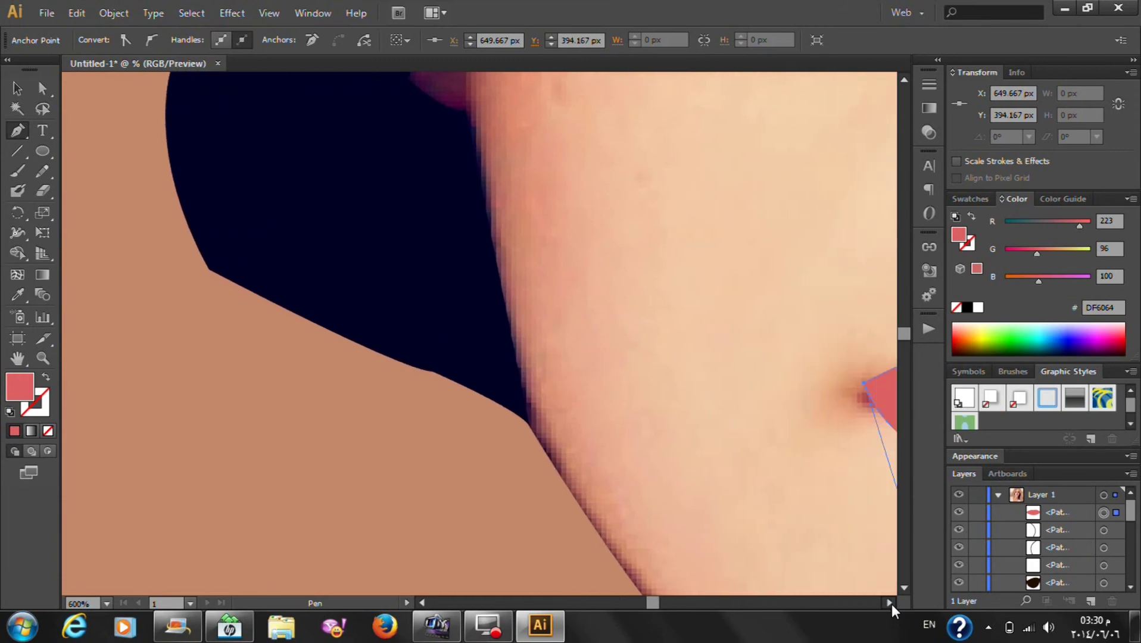
{"action": "left_click", "coordinate": [892, 603]}
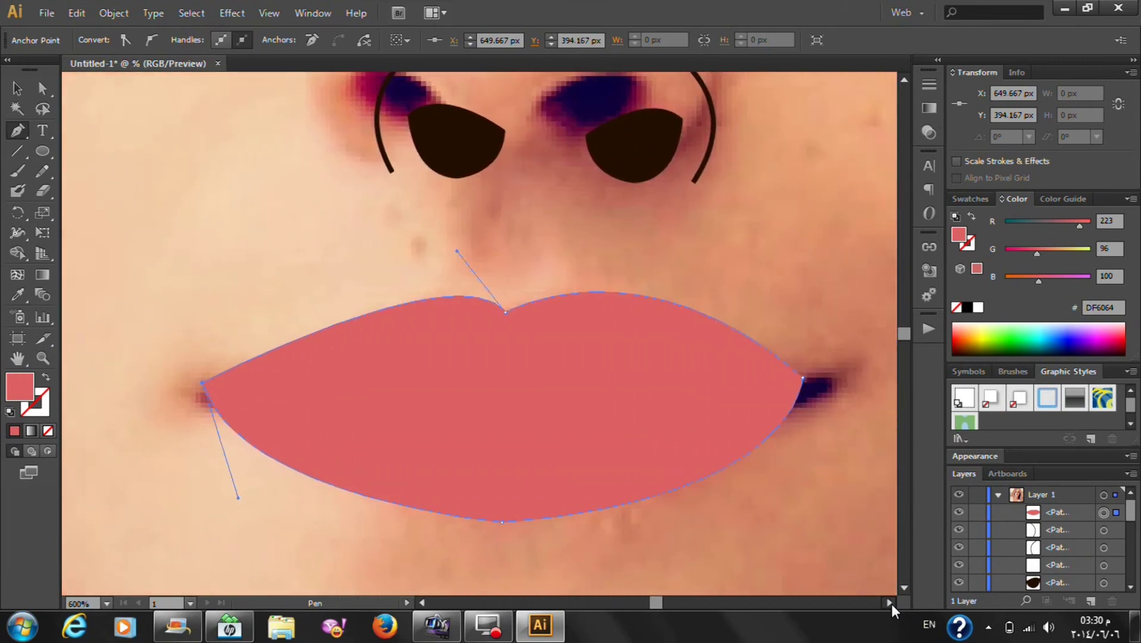
Flatten the lips by lowering their top edge, refit the right corner, and nudge them into place
{"action": "left_click", "coordinate": [17, 88]}
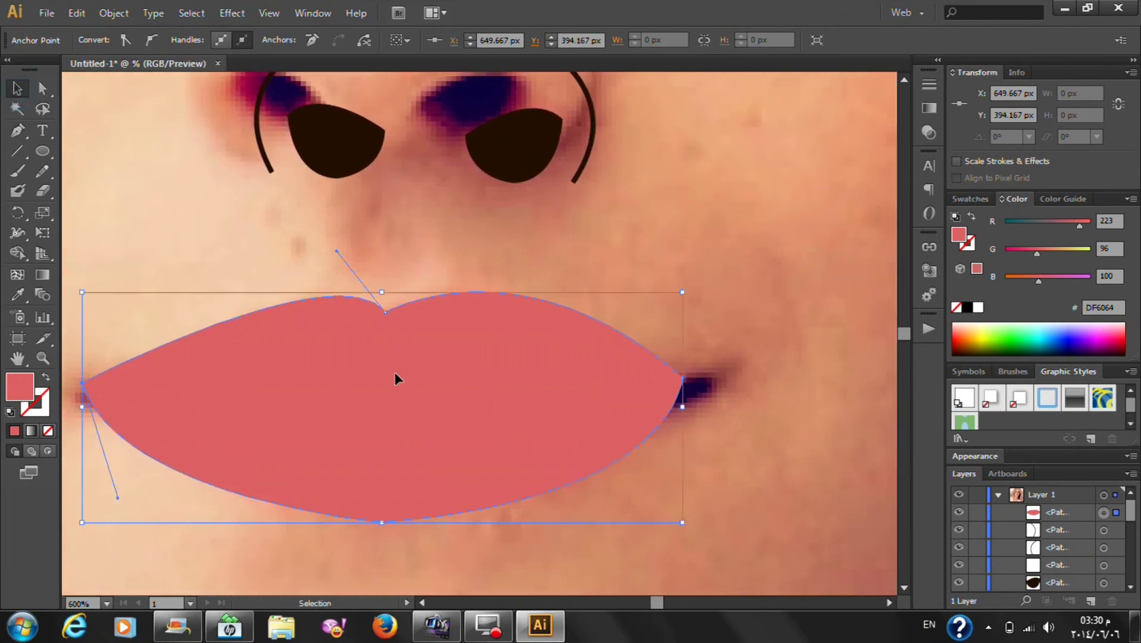
{"action": "left_click_drag", "start_coordinate": [394, 371], "coordinate": [407, 362]}
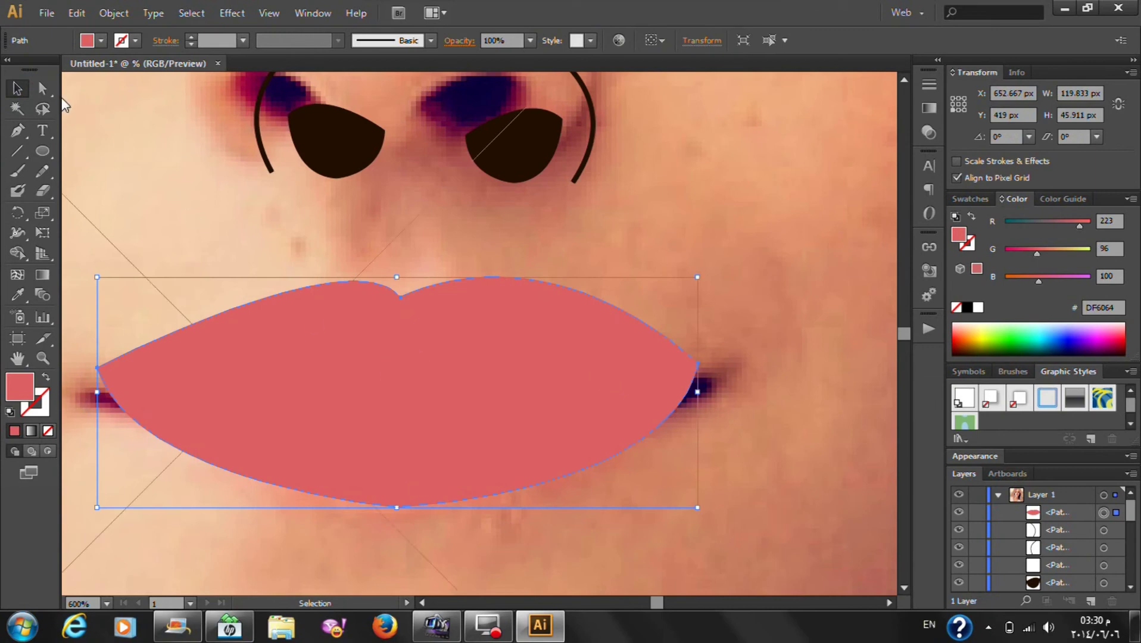
{"action": "left_click_drag", "start_coordinate": [397, 277], "coordinate": [396, 315]}
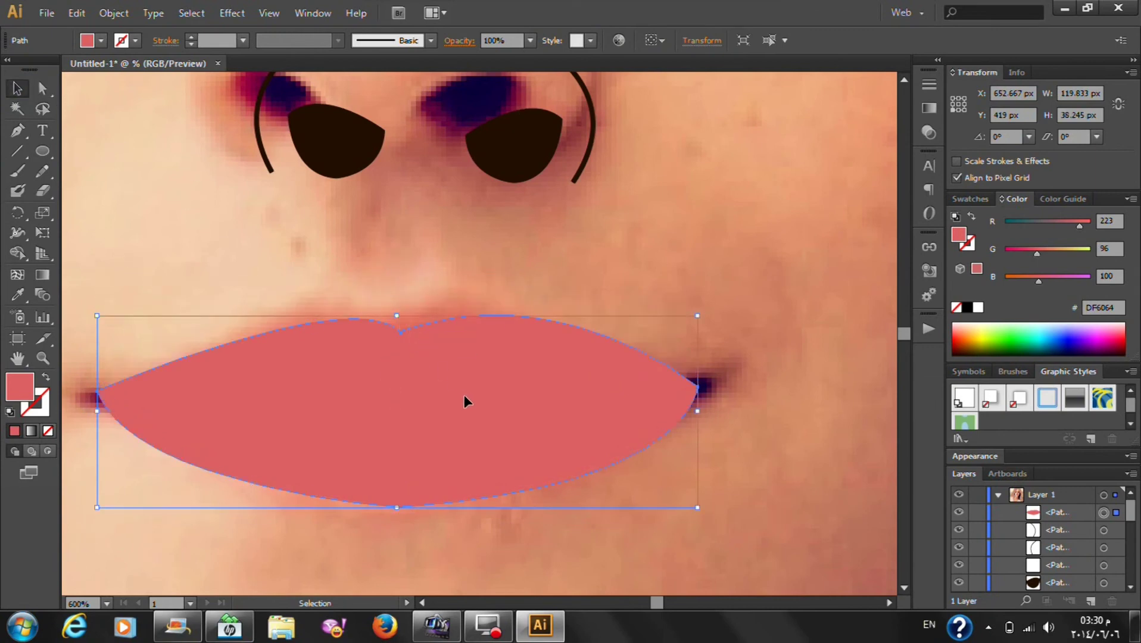
{"action": "left_click", "coordinate": [50, 90]}
{"action": "left_click_drag", "start_coordinate": [699, 388], "coordinate": [706, 400]}
{"action": "left_click", "coordinate": [708, 400]}
{"action": "left_click_drag", "start_coordinate": [502, 425], "coordinate": [505, 420]}
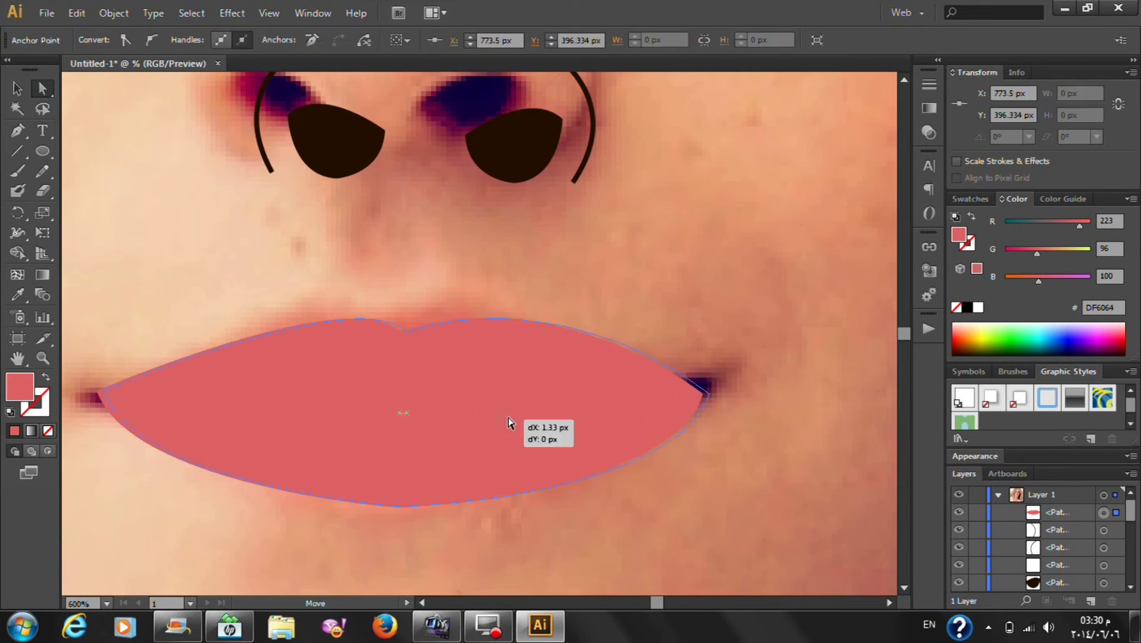
{"action": "left_click", "coordinate": [17, 130]}
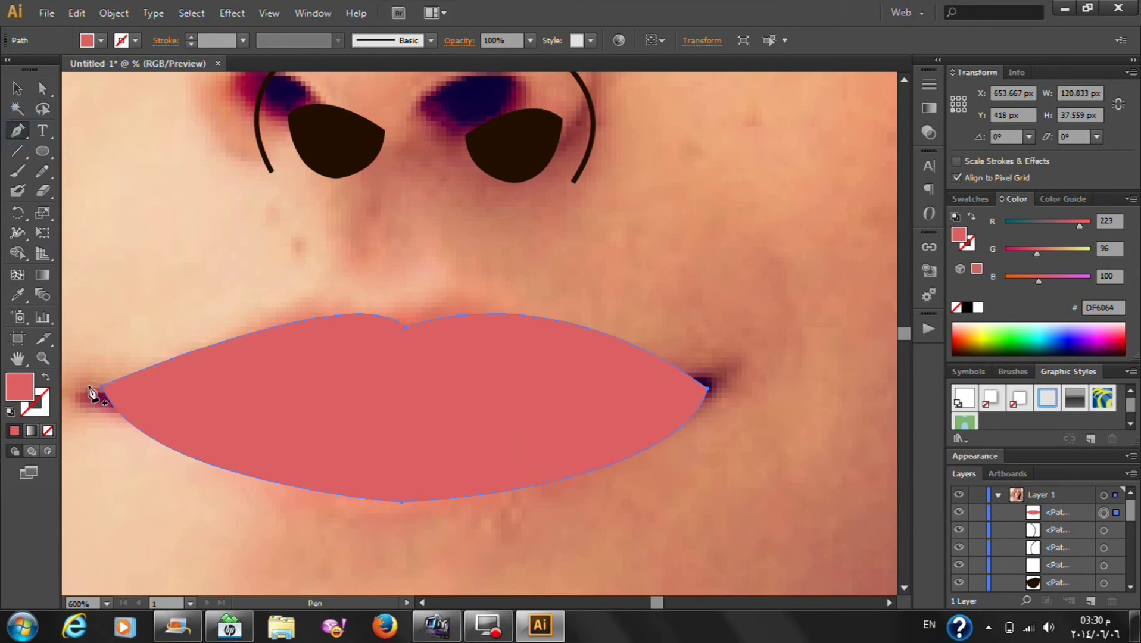
Draw a thin mouth-line shape across the lips and divide the lips along it
{"action": "left_click", "coordinate": [87, 384]}
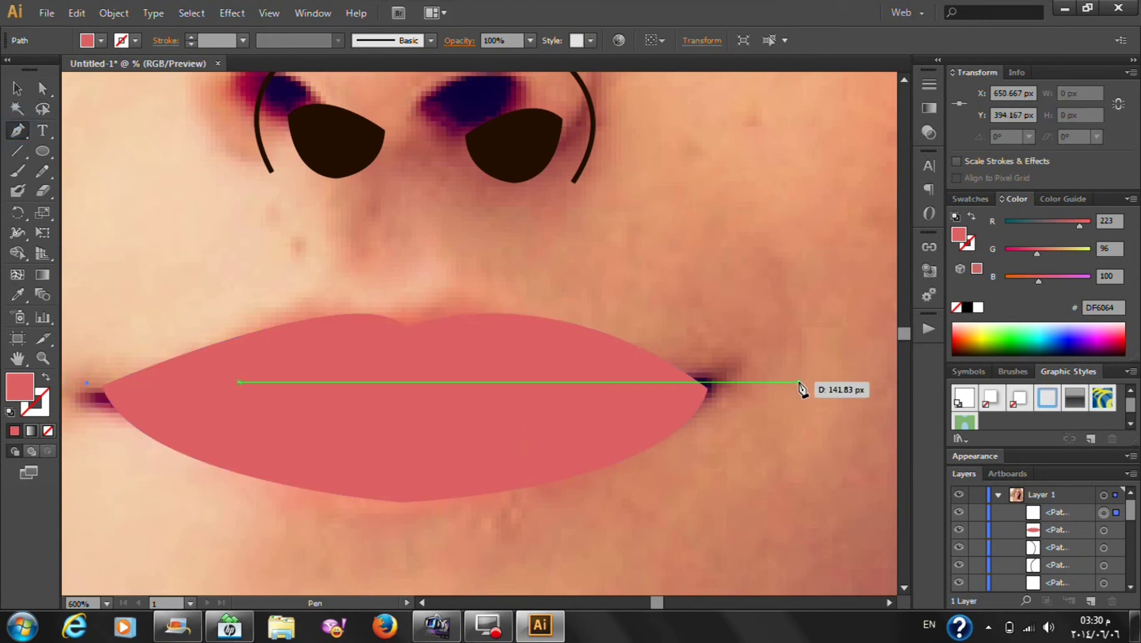
{"action": "left_click_drag", "start_coordinate": [714, 384], "coordinate": [775, 415]}
{"action": "left_click", "coordinate": [739, 391]}
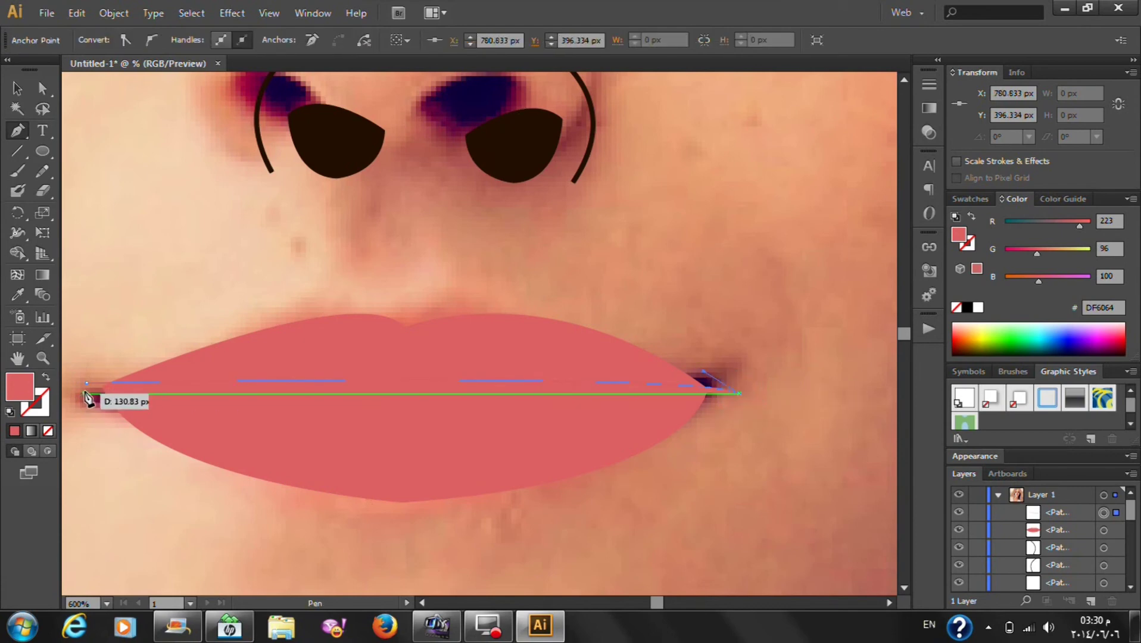
{"action": "left_click_drag", "start_coordinate": [88, 384], "coordinate": [100, 387]}
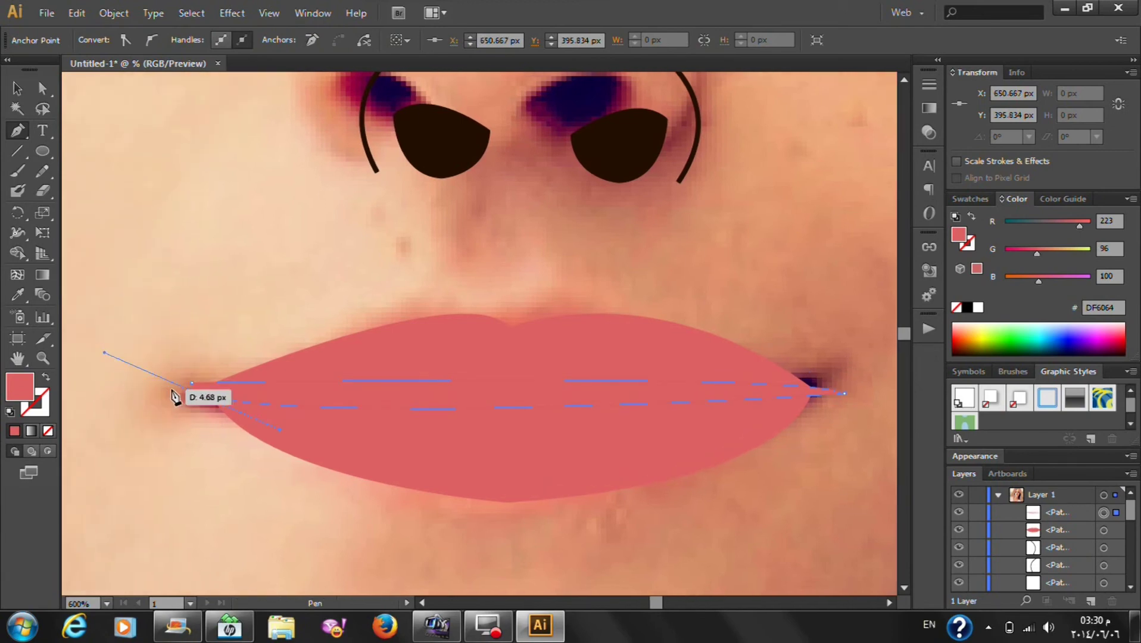
{"action": "left_click", "coordinate": [192, 390]}
{"action": "left_click", "coordinate": [17, 88]}
{"action": "left_click", "coordinate": [113, 12]}
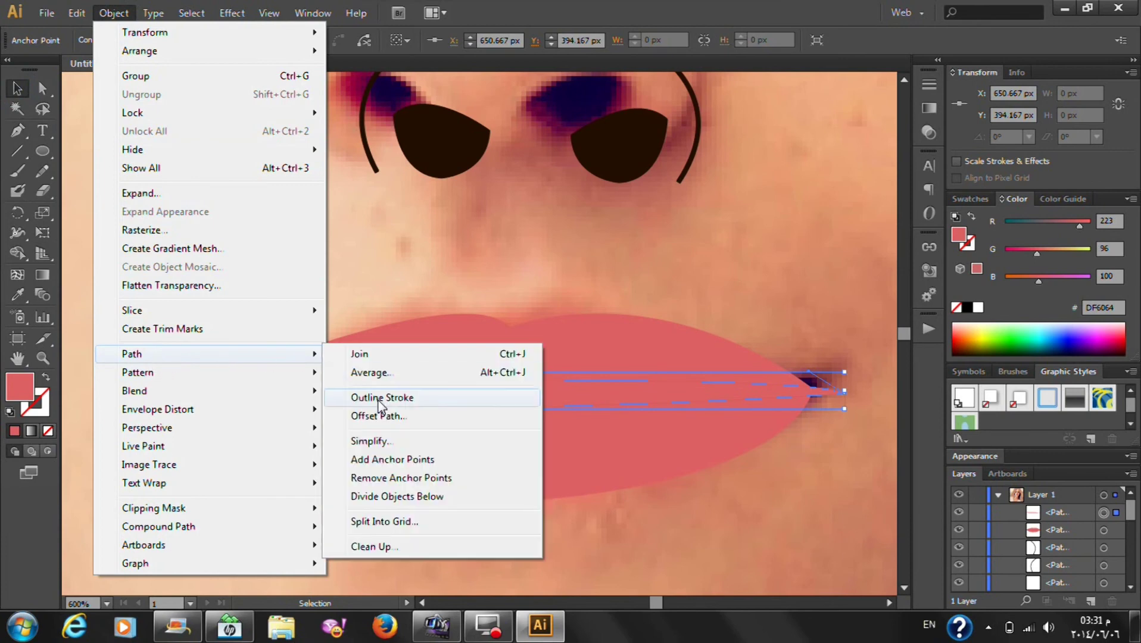
{"action": "left_click", "coordinate": [366, 496]}
Fill the thin middle lip strip with dark red-brown 7F383E
{"action": "left_click", "coordinate": [257, 242]}
{"action": "left_click", "coordinate": [401, 408]}
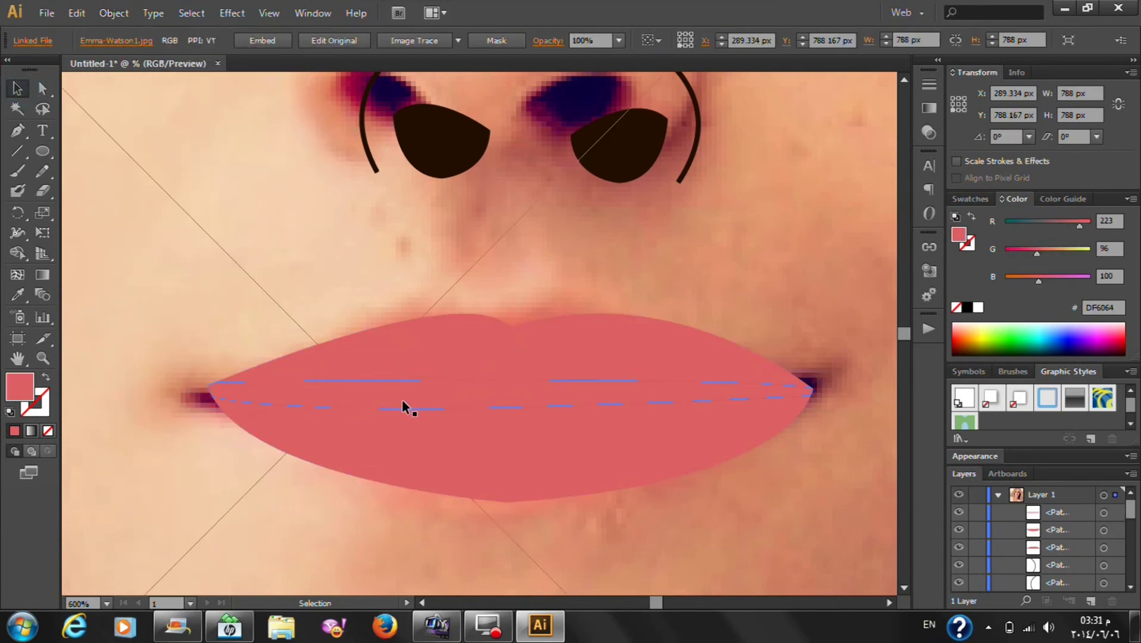
{"action": "double_click", "coordinate": [24, 387]}
{"action": "left_click_drag", "start_coordinate": [495, 411], "coordinate": [524, 429]}
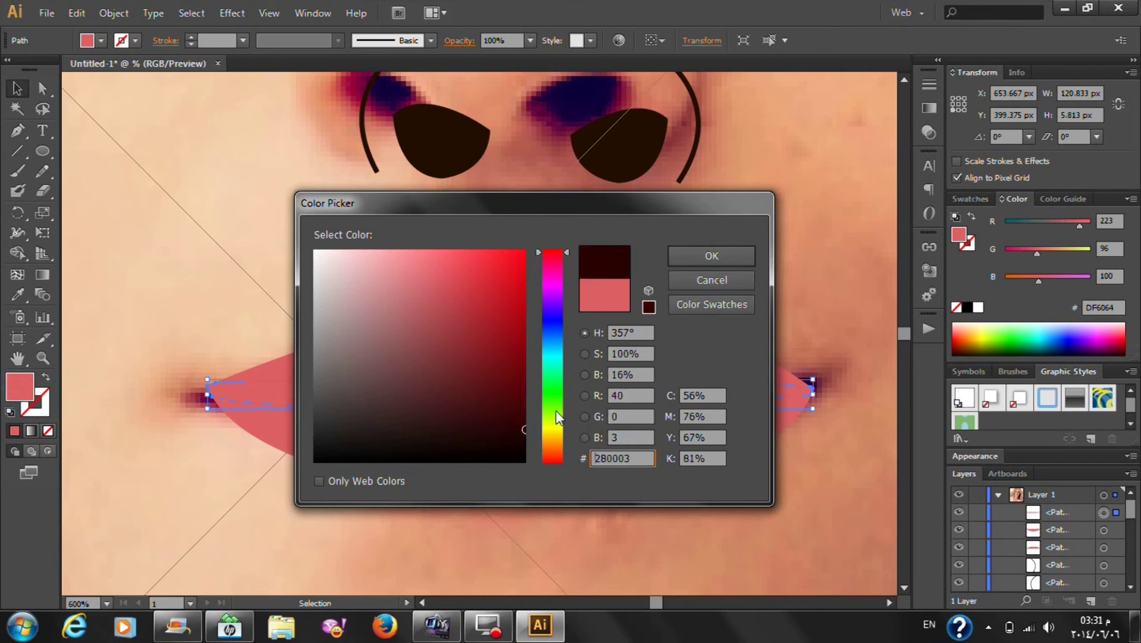
{"action": "left_click", "coordinate": [709, 260]}
{"action": "left_click", "coordinate": [754, 258]}
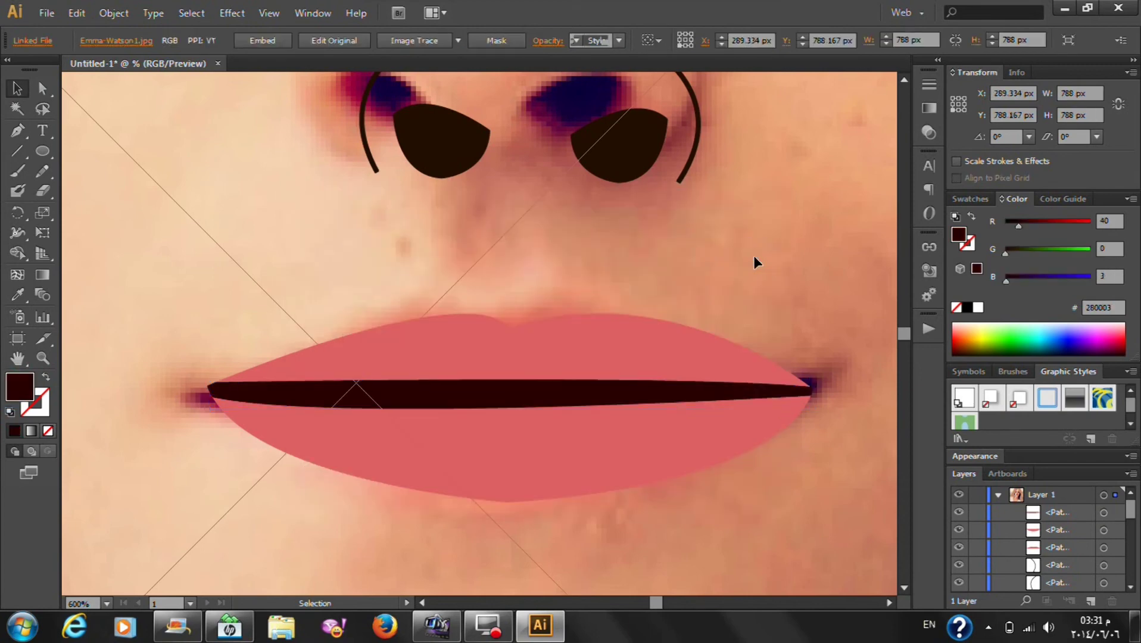
{"action": "key", "text": "ctrl+z"}
{"action": "double_click", "coordinate": [19, 387]}
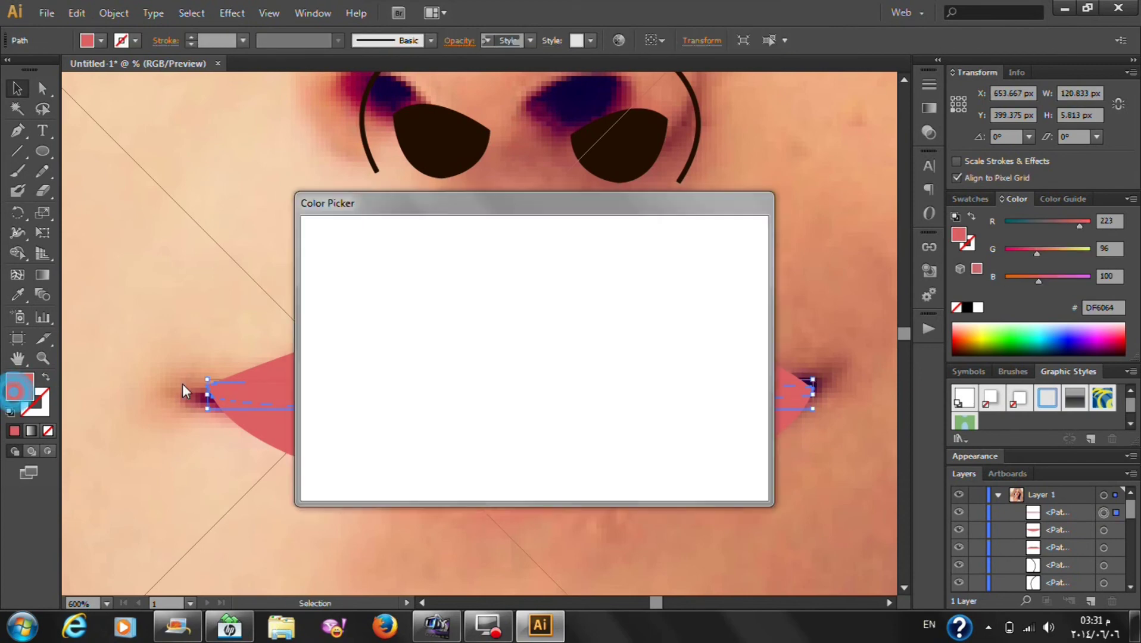
{"action": "left_click_drag", "start_coordinate": [428, 301], "coordinate": [433, 356]}
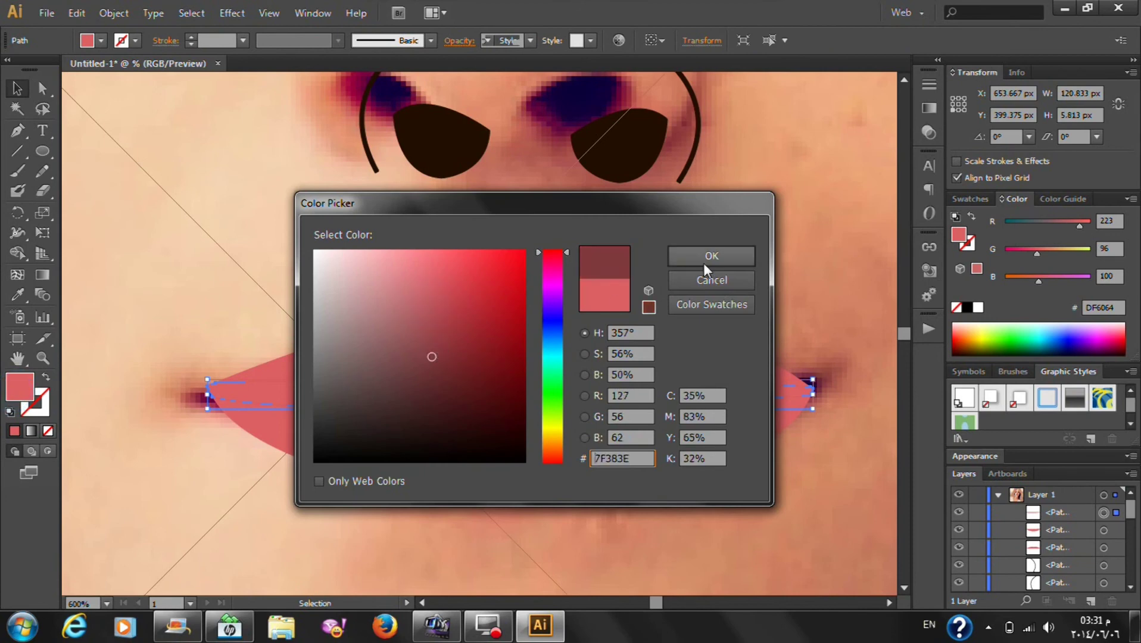
{"action": "left_click", "coordinate": [703, 263]}
{"action": "left_click", "coordinate": [771, 246]}
{"action": "key", "text": "ctrl+0"}
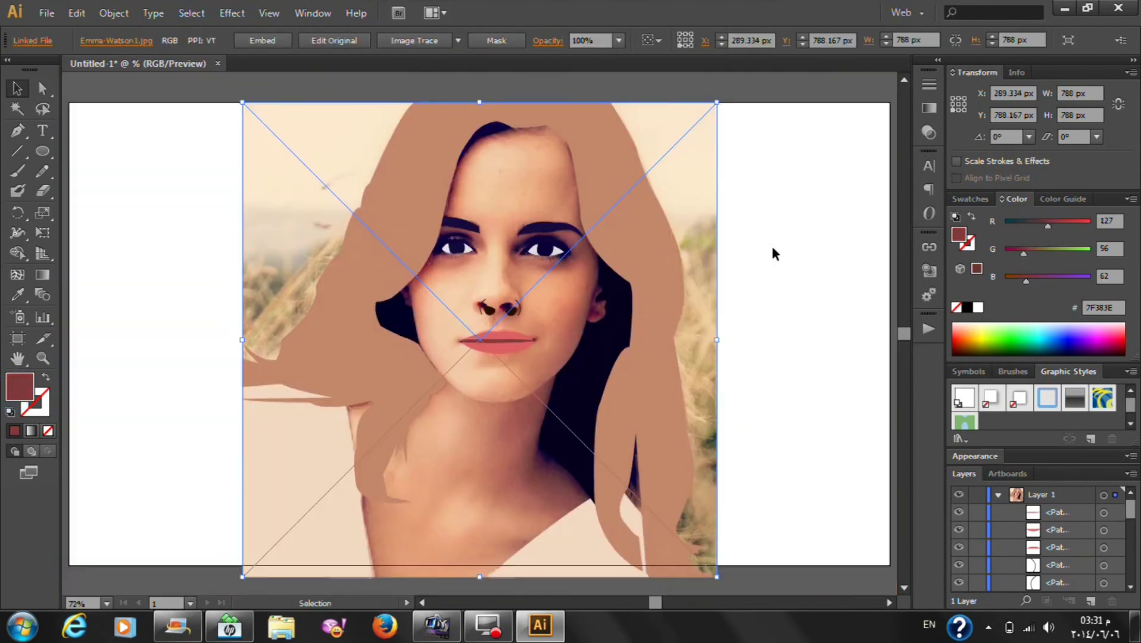
{"action": "left_click", "coordinate": [772, 246]}
Show the hidden flat skin shape in the Layers panel
{"action": "scroll", "coordinate": [1018, 548], "scroll_direction": "down", "scroll_amount": 5}
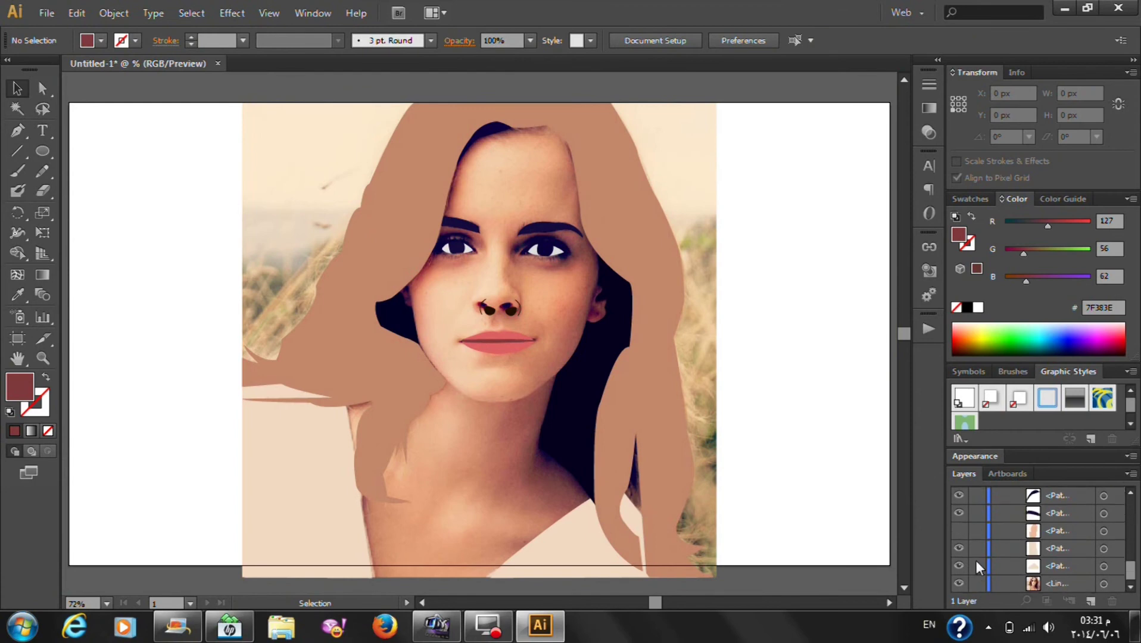
{"action": "left_click", "coordinate": [959, 531]}
{"action": "left_click", "coordinate": [824, 445]}
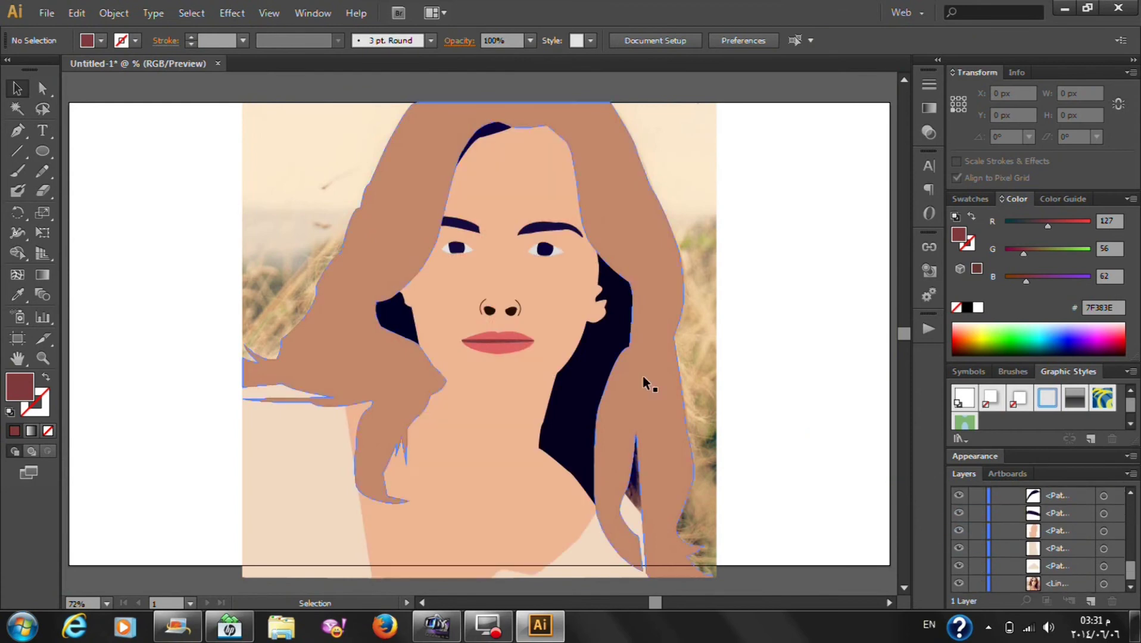
{"action": "scroll", "coordinate": [516, 341], "scroll_direction": "up", "scroll_amount": 2}
{"action": "scroll", "coordinate": [448, 394], "scroll_direction": "up", "scroll_amount": 1}
{"action": "scroll", "coordinate": [410, 272], "scroll_direction": "up", "scroll_amount": 2}
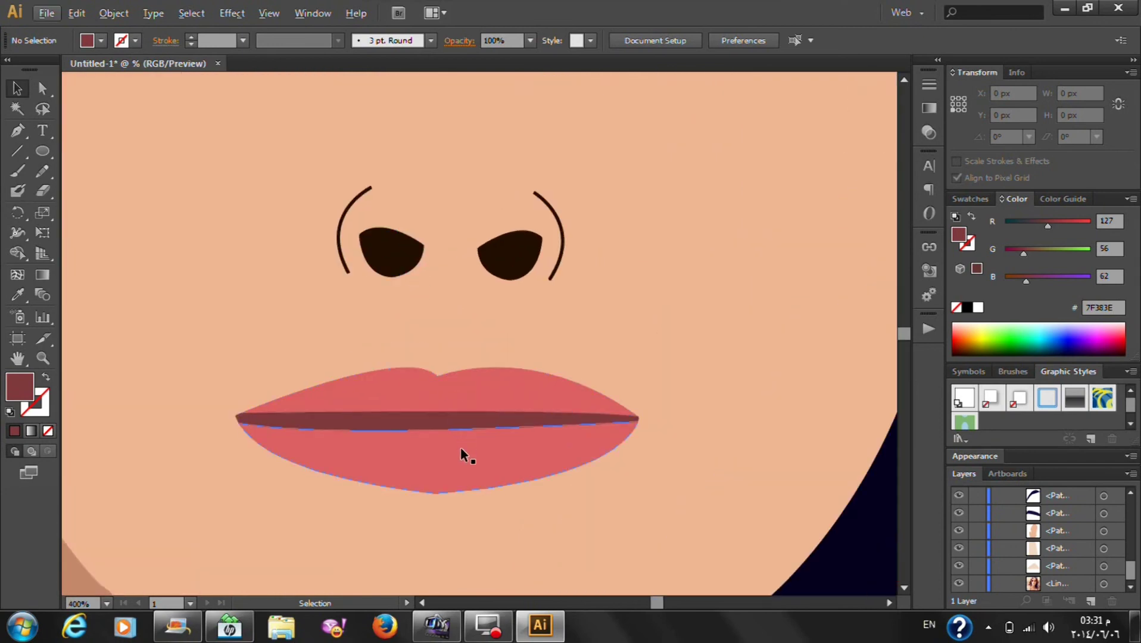
Select all lip pieces, tilt them slightly clockwise and shift them a few pixels right and down
{"action": "left_click", "coordinate": [463, 448]}
{"action": "left_click", "coordinate": [497, 388]}
{"action": "left_click", "coordinate": [441, 418], "text": "shift"}
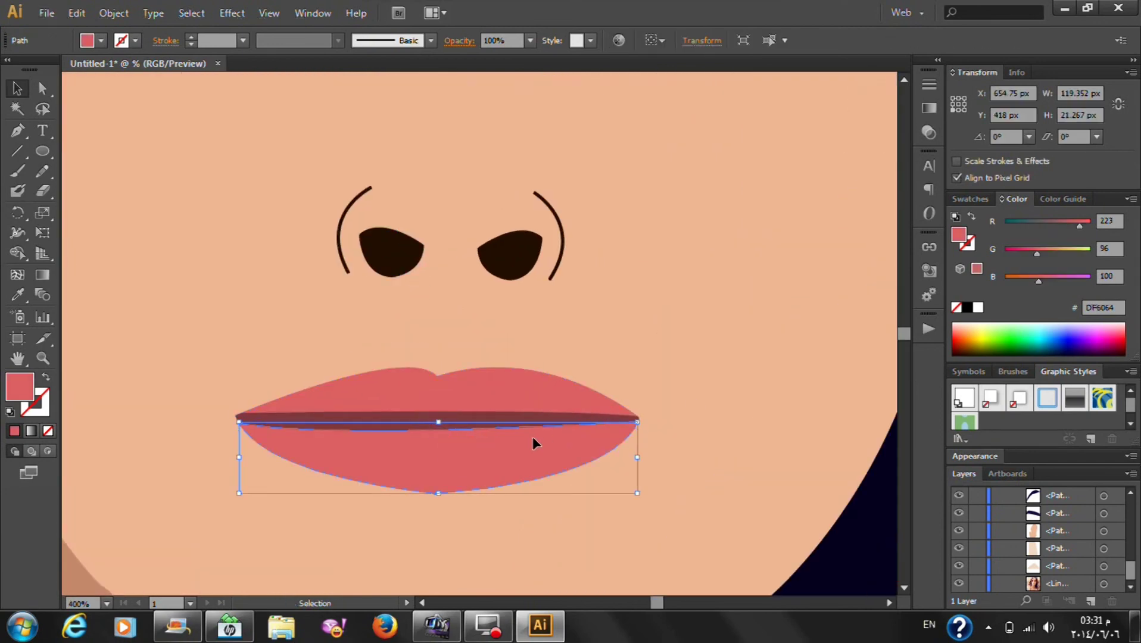
{"action": "left_click", "coordinate": [472, 420], "text": "shift"}
{"action": "left_click", "coordinate": [497, 389], "text": "shift"}
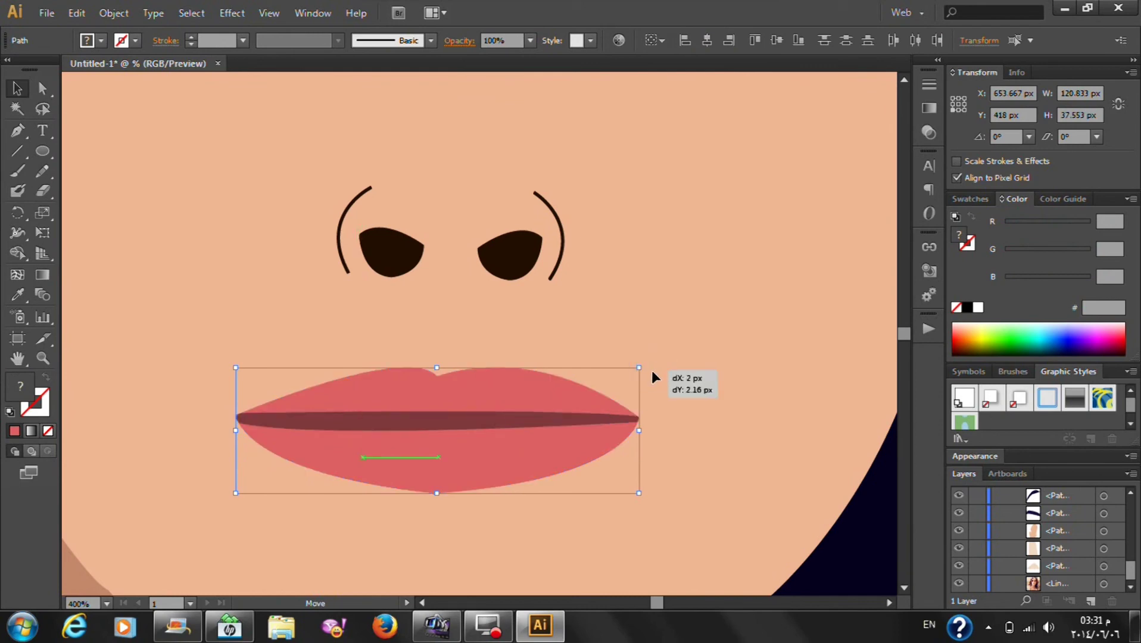
{"action": "left_click", "coordinate": [650, 375]}
{"action": "left_click", "coordinate": [516, 459]}
{"action": "left_click", "coordinate": [485, 417], "text": "shift"}
{"action": "left_click", "coordinate": [512, 391], "text": "shift"}
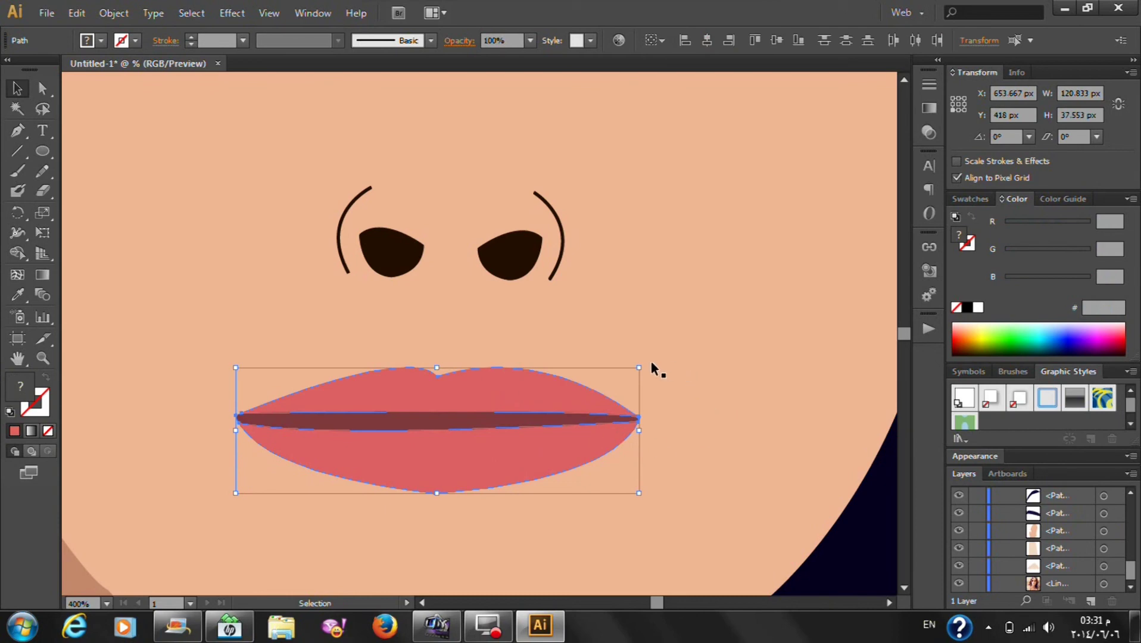
{"action": "left_click_drag", "start_coordinate": [648, 359], "coordinate": [652, 372]}
{"action": "left_click_drag", "start_coordinate": [548, 447], "coordinate": [560, 456]}
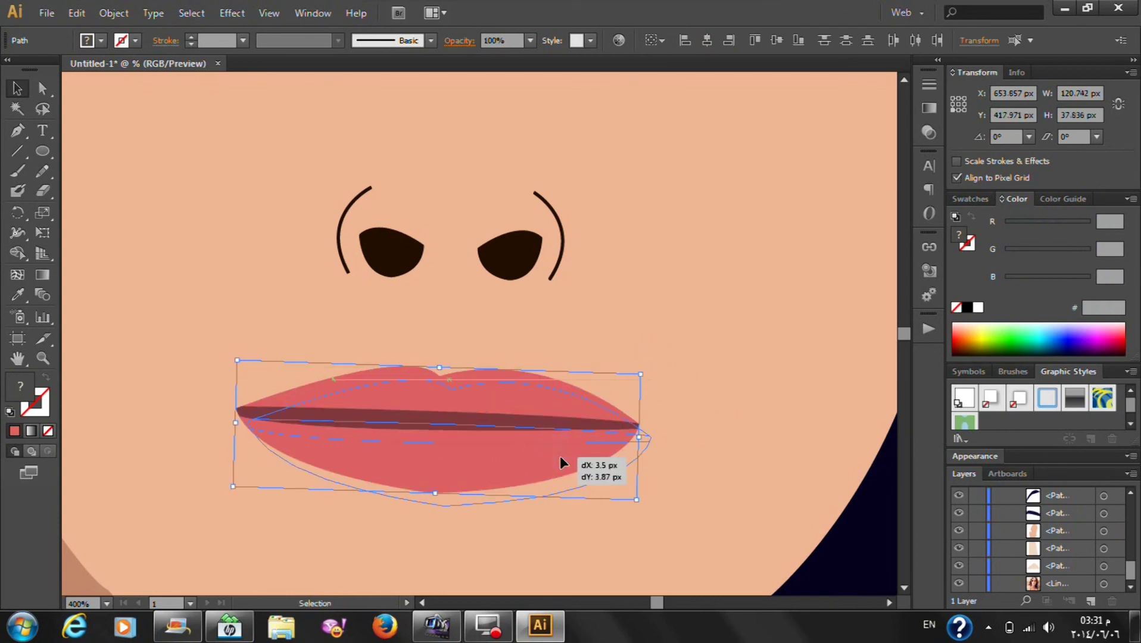
{"action": "key", "text": "ctrl+0"}
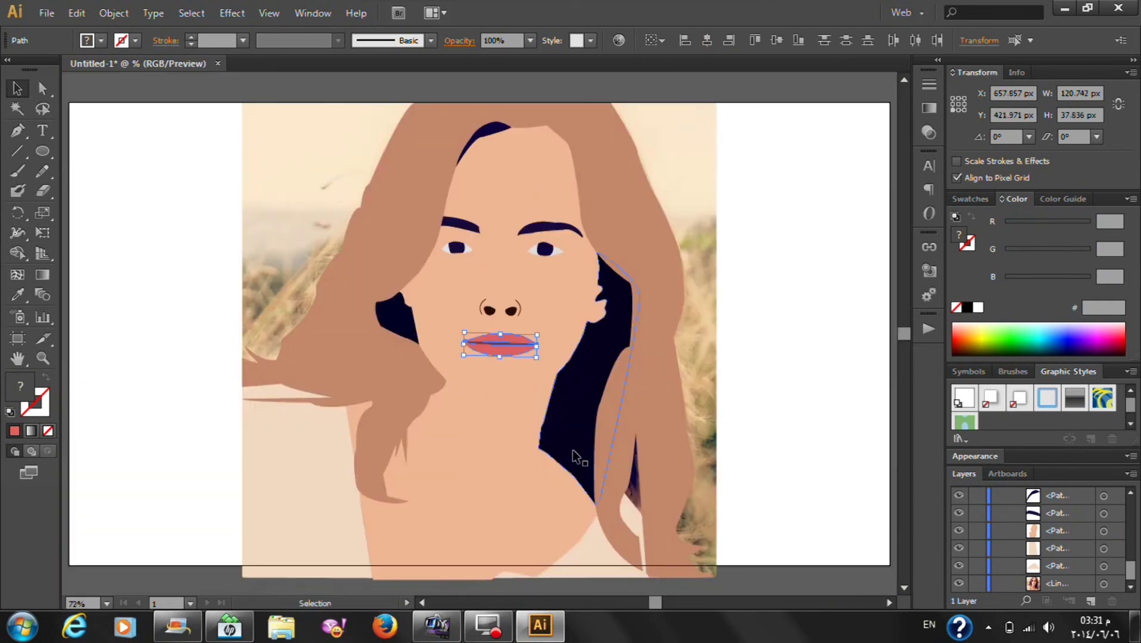
{"action": "left_click", "coordinate": [815, 410]}
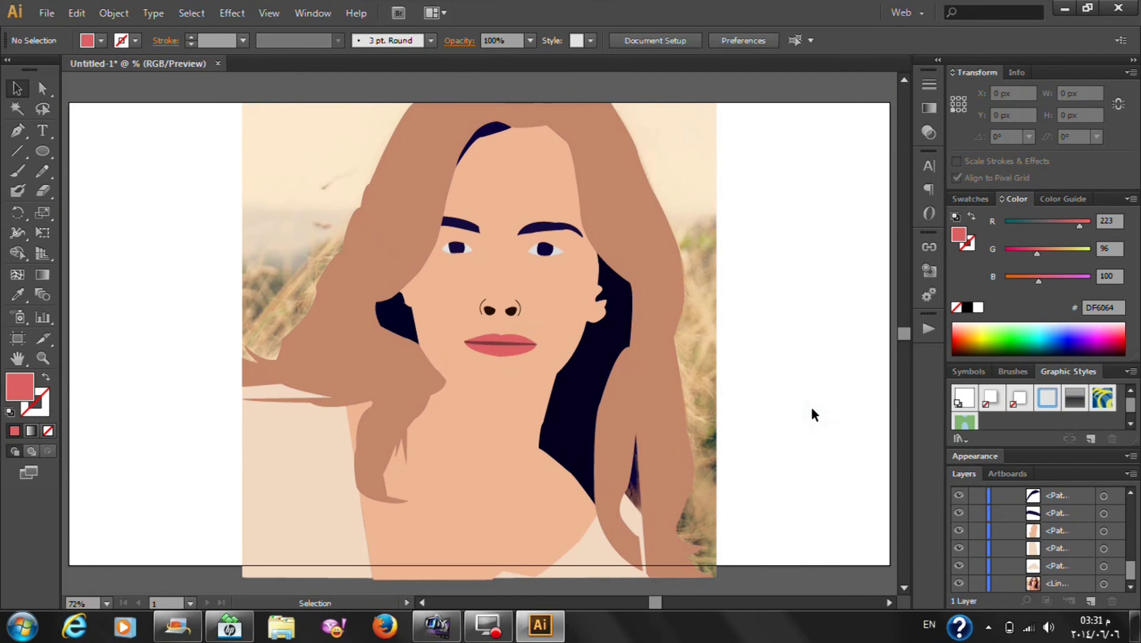
Try lowering the lips on the face, then undo that move
{"action": "scroll", "coordinate": [513, 336], "scroll_direction": "up", "scroll_amount": 3, "text": "alt"}
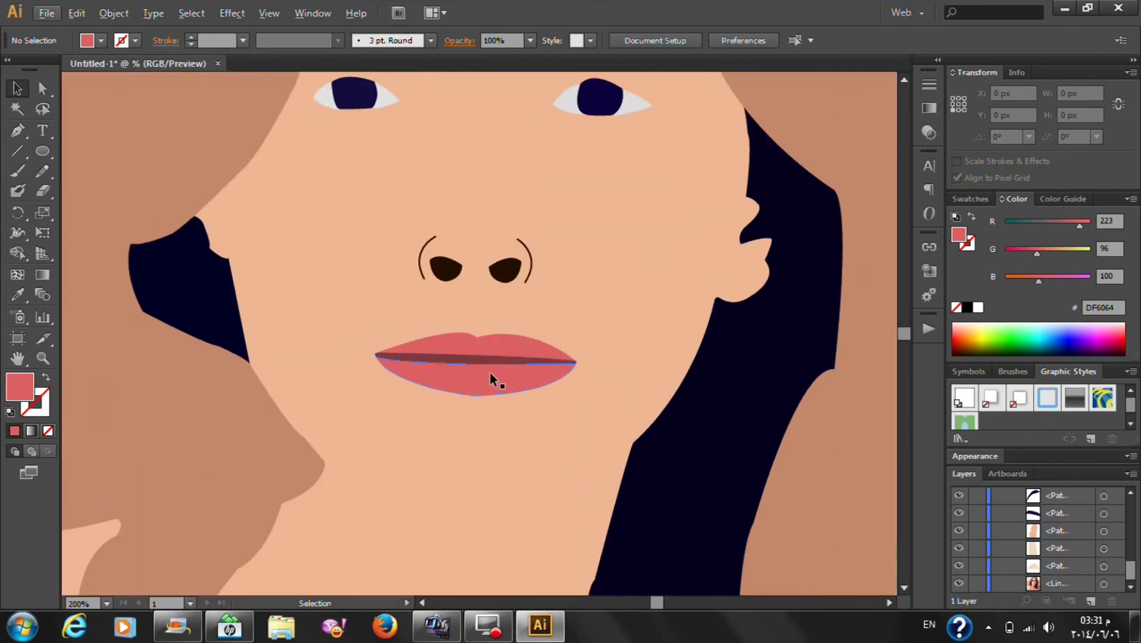
{"action": "left_click", "coordinate": [489, 372]}
{"action": "left_click_drag", "start_coordinate": [498, 368], "coordinate": [494, 381]}
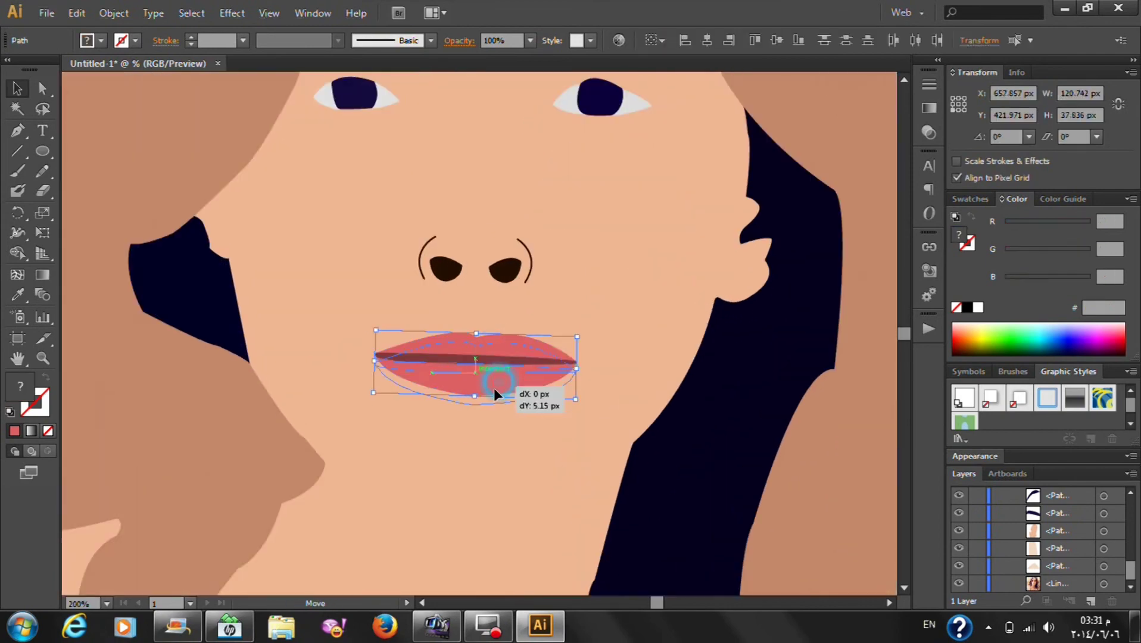
{"action": "key", "text": "ctrl+0"}
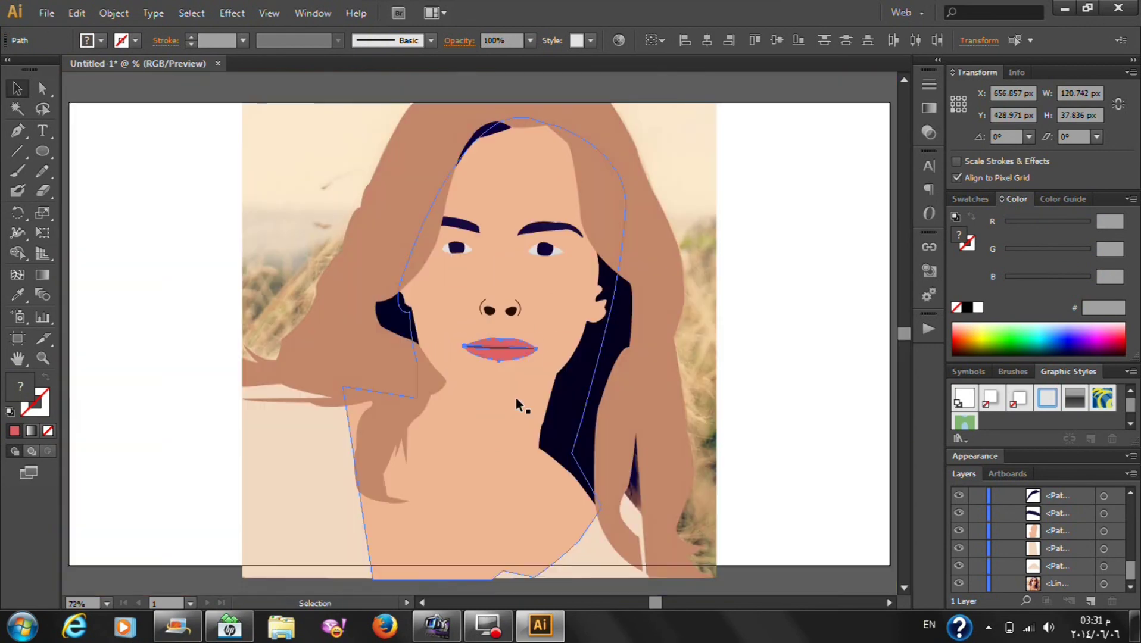
{"action": "left_click", "coordinate": [753, 348]}
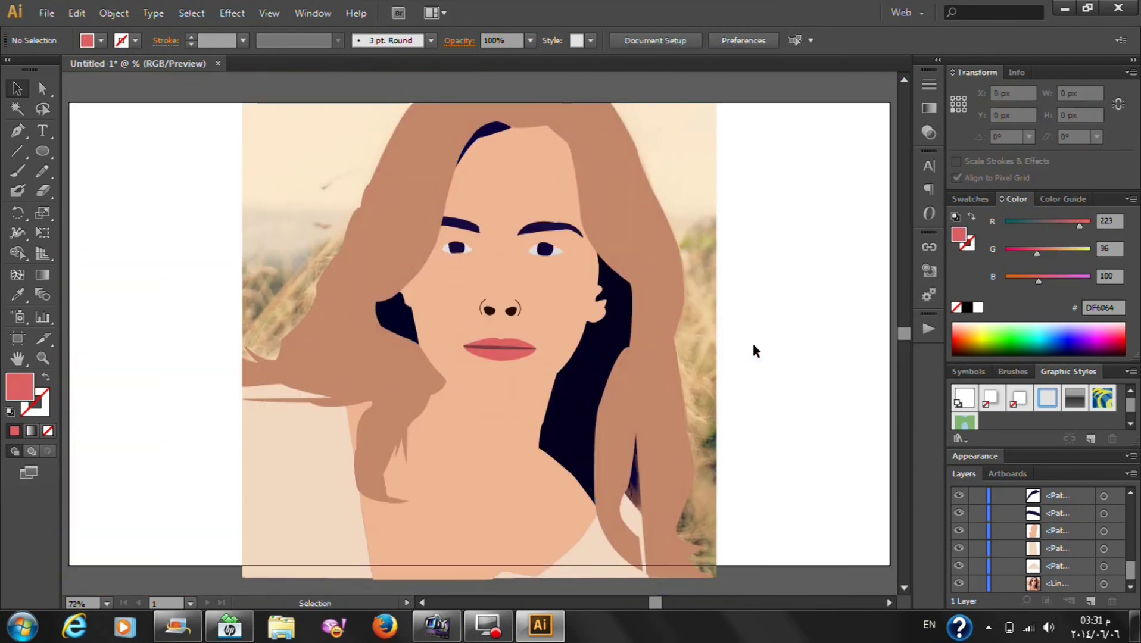
{"action": "key", "text": "ctrl+z"}
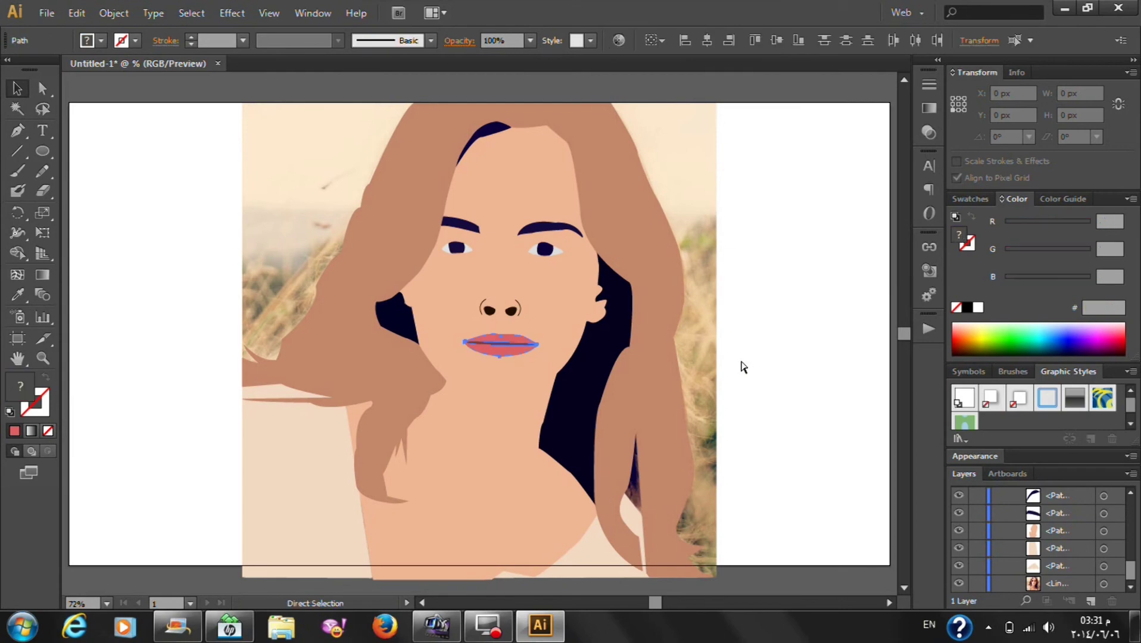
{"action": "left_click", "coordinate": [780, 373]}
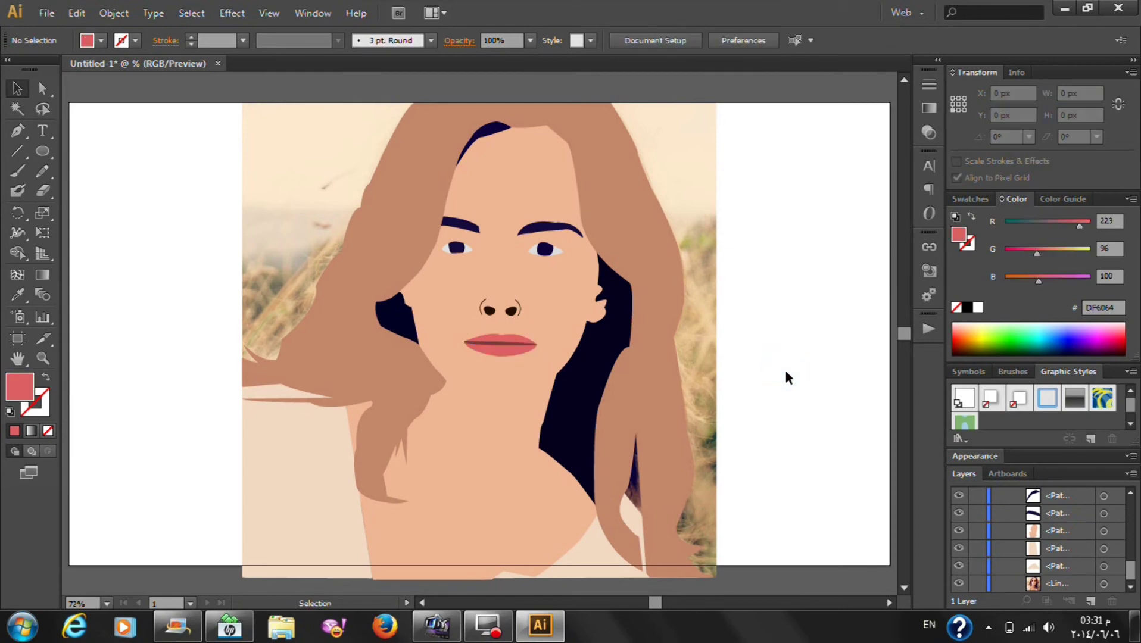
Hide the background photo and scale the whole portrait down around its centre
{"action": "left_click", "coordinate": [961, 584]}
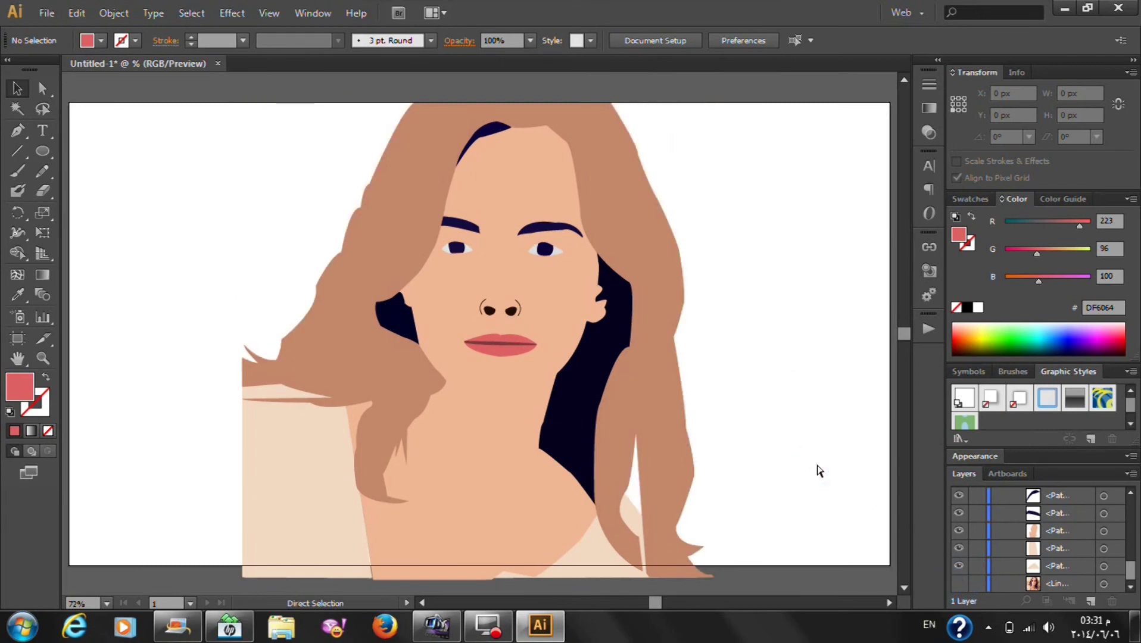
{"action": "key", "text": "ctrl+a"}
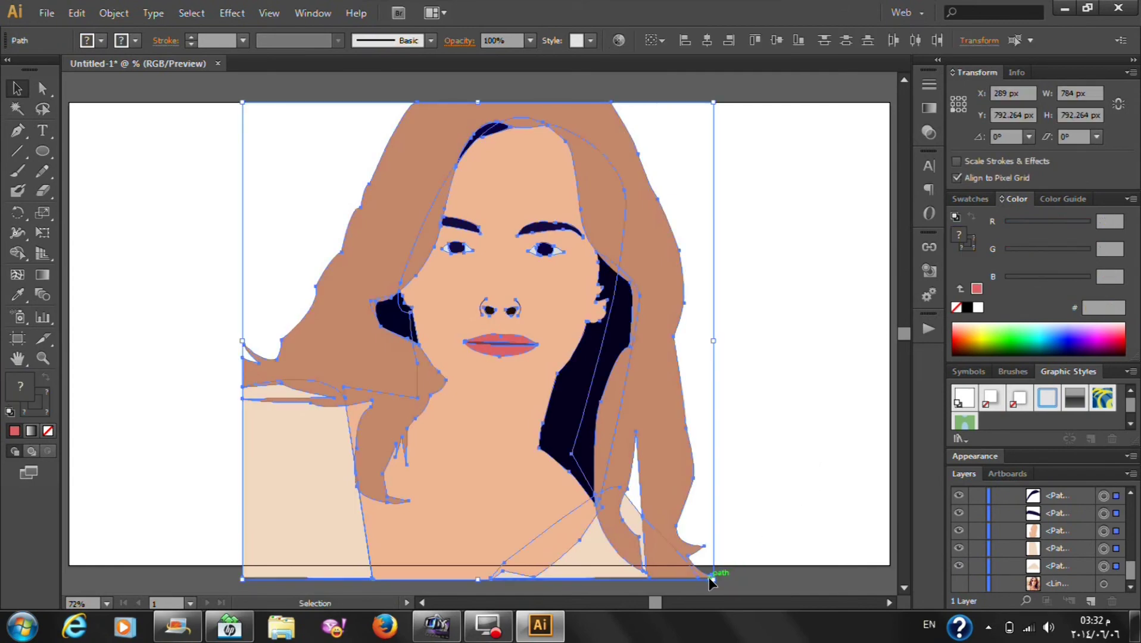
{"action": "left_click_drag", "start_coordinate": [708, 576], "coordinate": [679, 526]}
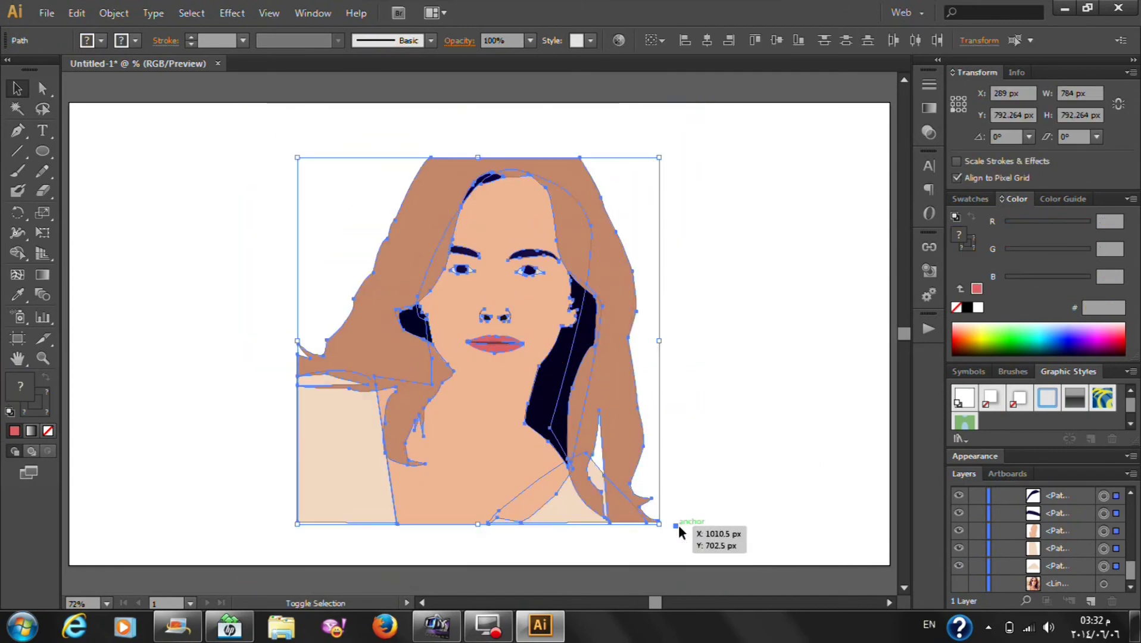
{"action": "left_click", "coordinate": [737, 417]}
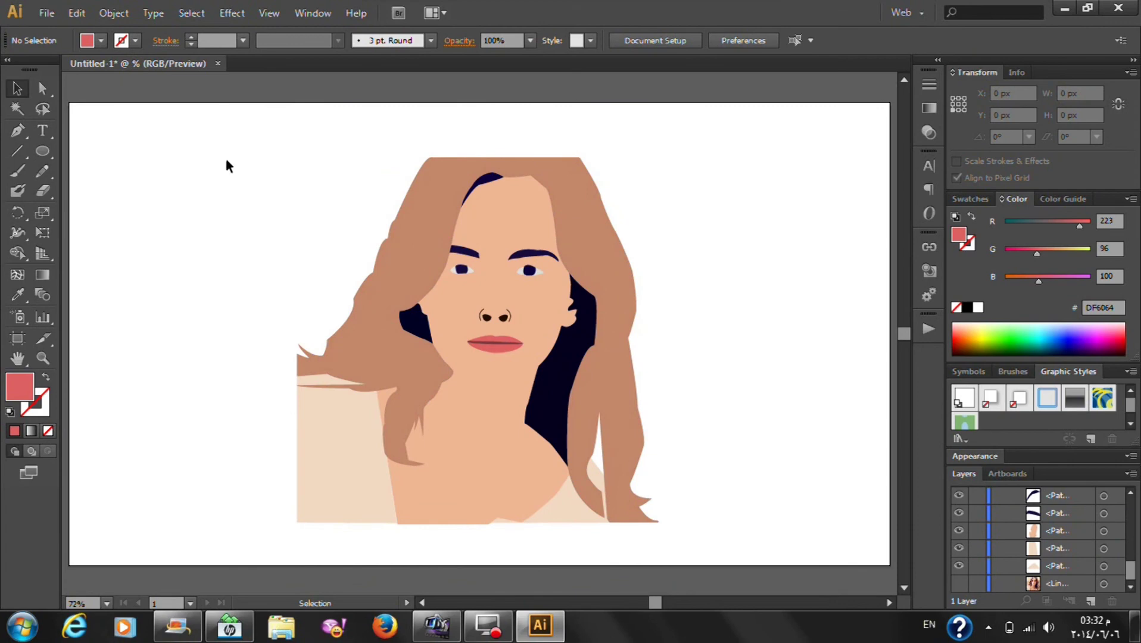
Export the portrait as PNG sddshsh.png to the Desktop and open it to check
{"action": "left_click", "coordinate": [43, 15]}
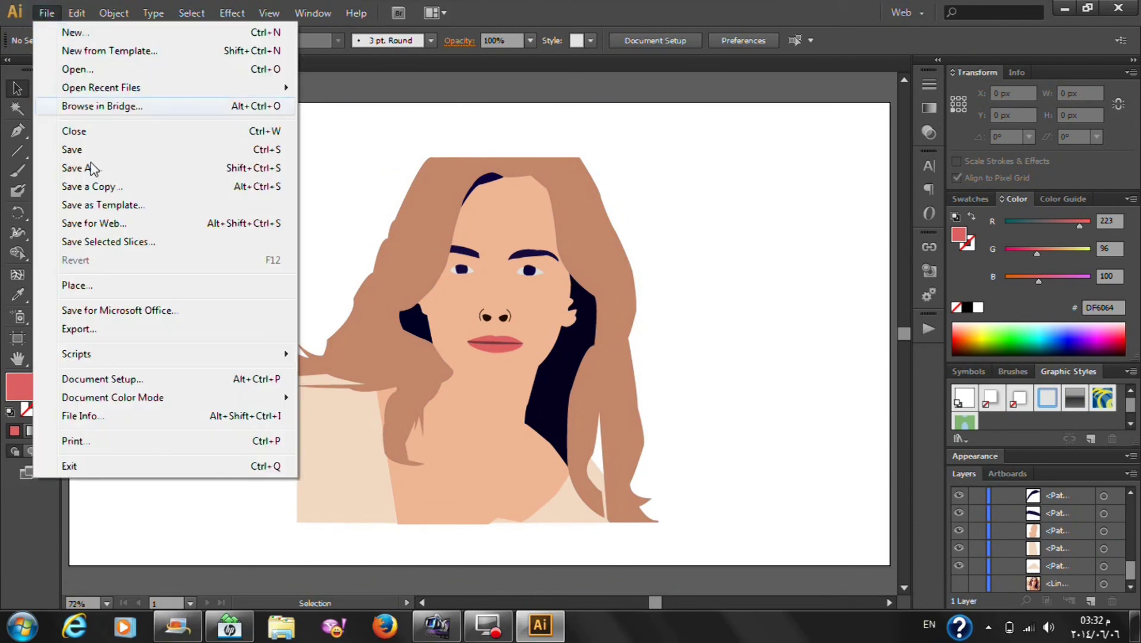
{"action": "left_click", "coordinate": [82, 328]}
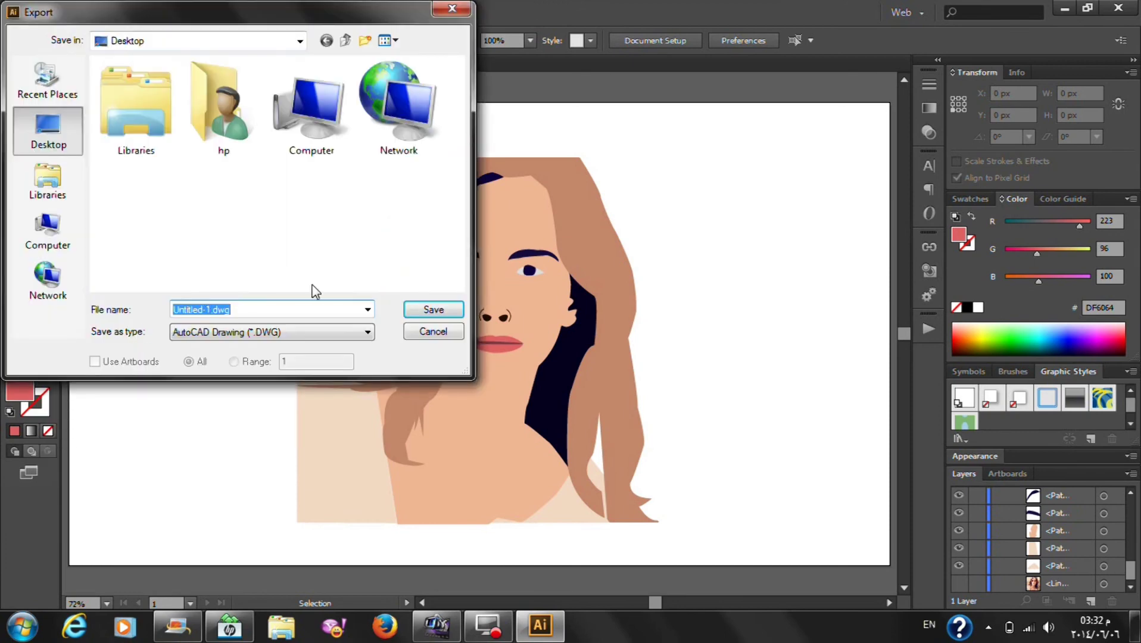
{"action": "type", "text": "sddshsh.png"}
{"action": "left_click", "coordinate": [282, 331]}
{"action": "left_click", "coordinate": [229, 432]}
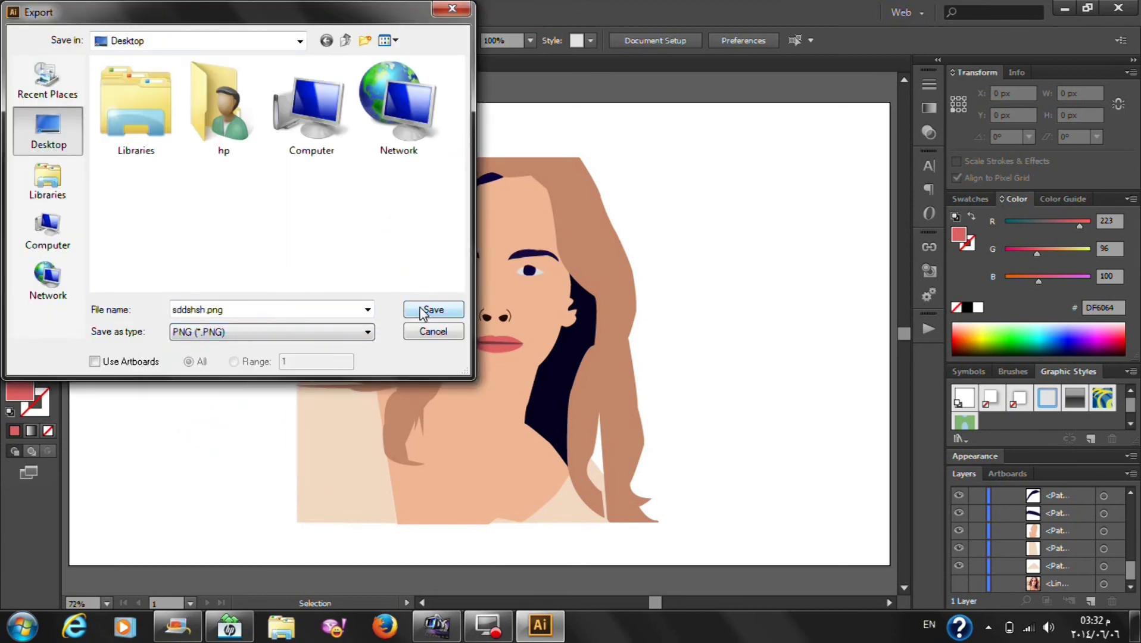
{"action": "left_click", "coordinate": [423, 311]}
{"action": "left_click", "coordinate": [596, 449]}
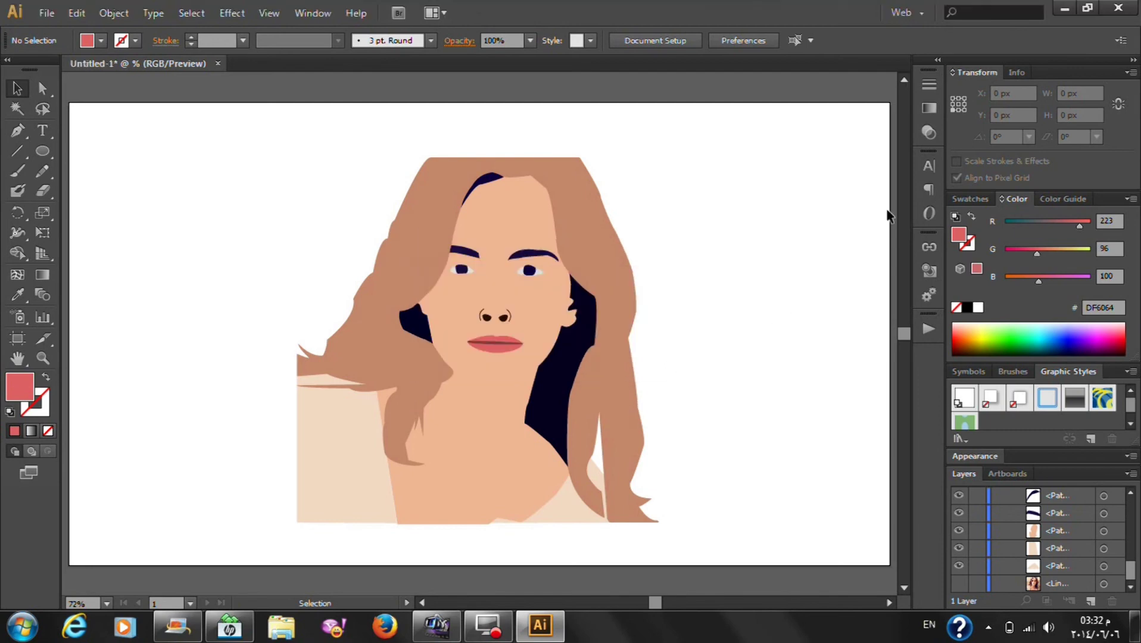
{"action": "left_click", "coordinate": [1059, 9]}
{"action": "double_click", "coordinate": [33, 114]}
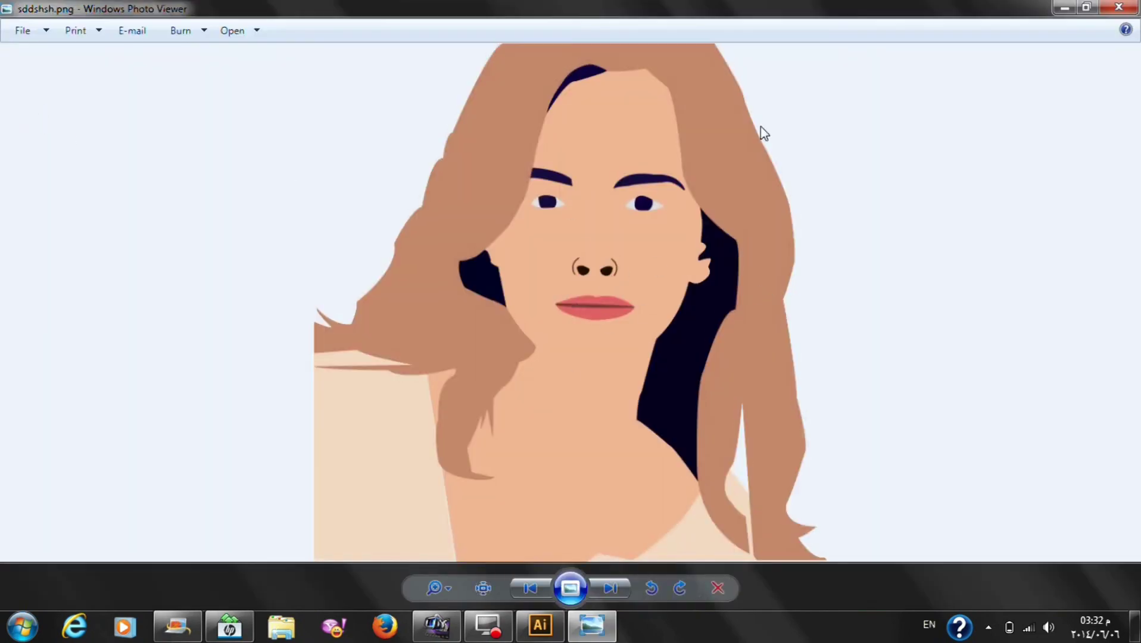
{"action": "left_click", "coordinate": [1119, 7]}
{"action": "mouse_move", "coordinate": [539, 626]}
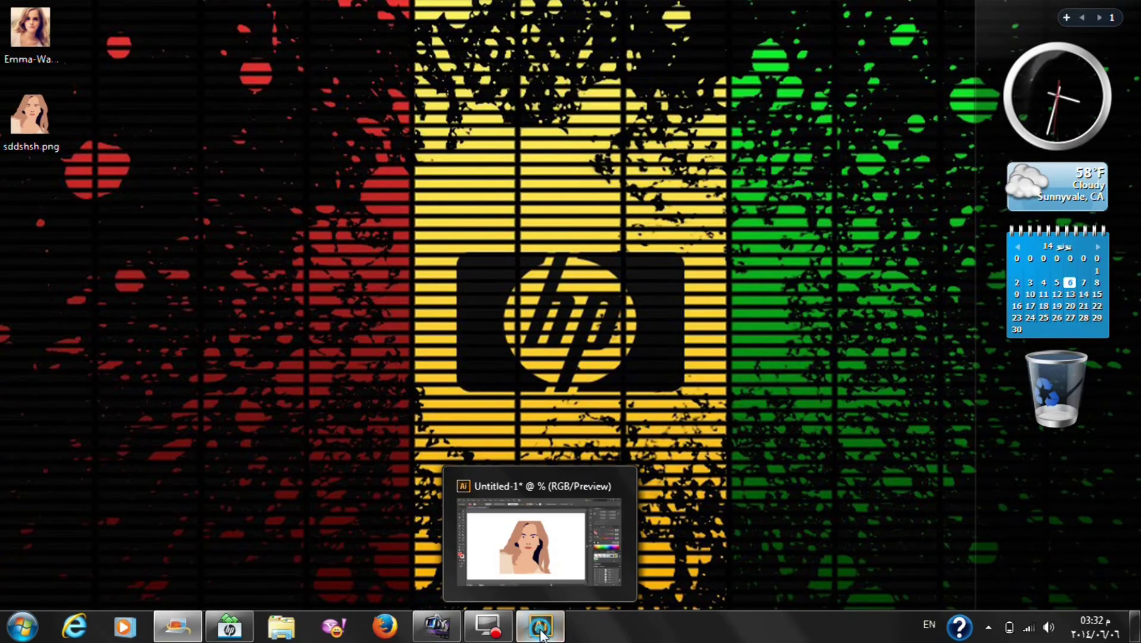
{"action": "left_click", "coordinate": [540, 626]}
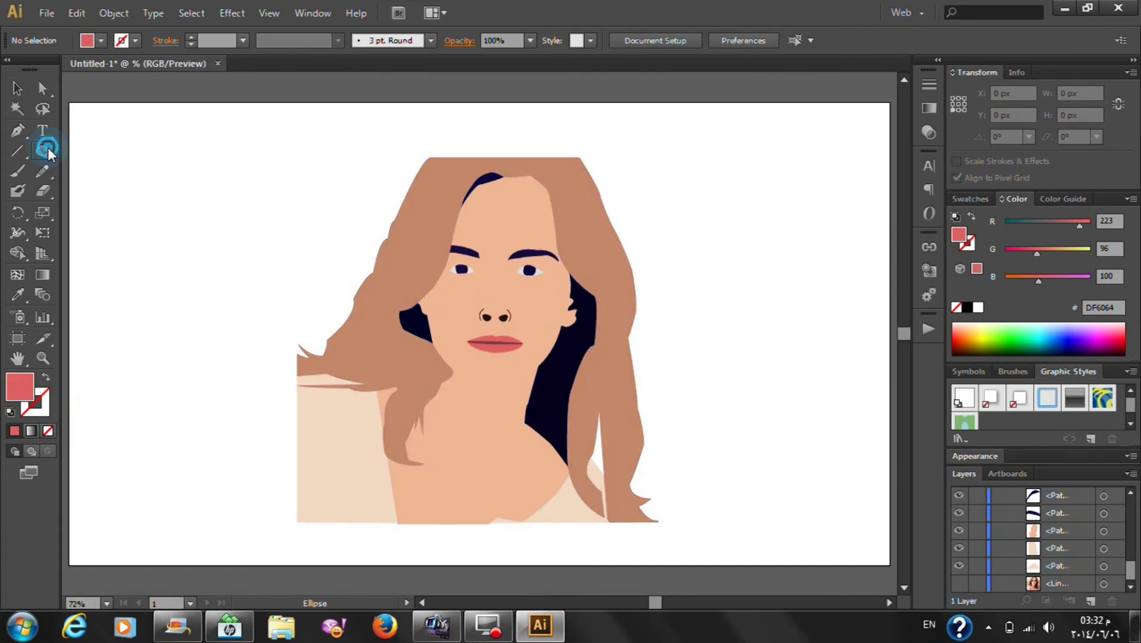
Select all the portrait shapes and add a Scribble effect
{"action": "left_click_drag", "start_coordinate": [50, 154], "coordinate": [75, 152]}
{"action": "left_click", "coordinate": [17, 89]}
{"action": "mouse_move", "coordinate": [253, 128]}
{"action": "left_mouse_down"}
{"action": "mouse_move", "coordinate": [649, 387]}
{"action": "mouse_move", "coordinate": [816, 562]}
{"action": "left_mouse_up"}
{"action": "left_click", "coordinate": [219, 14]}
{"action": "mouse_move", "coordinate": [253, 203]}
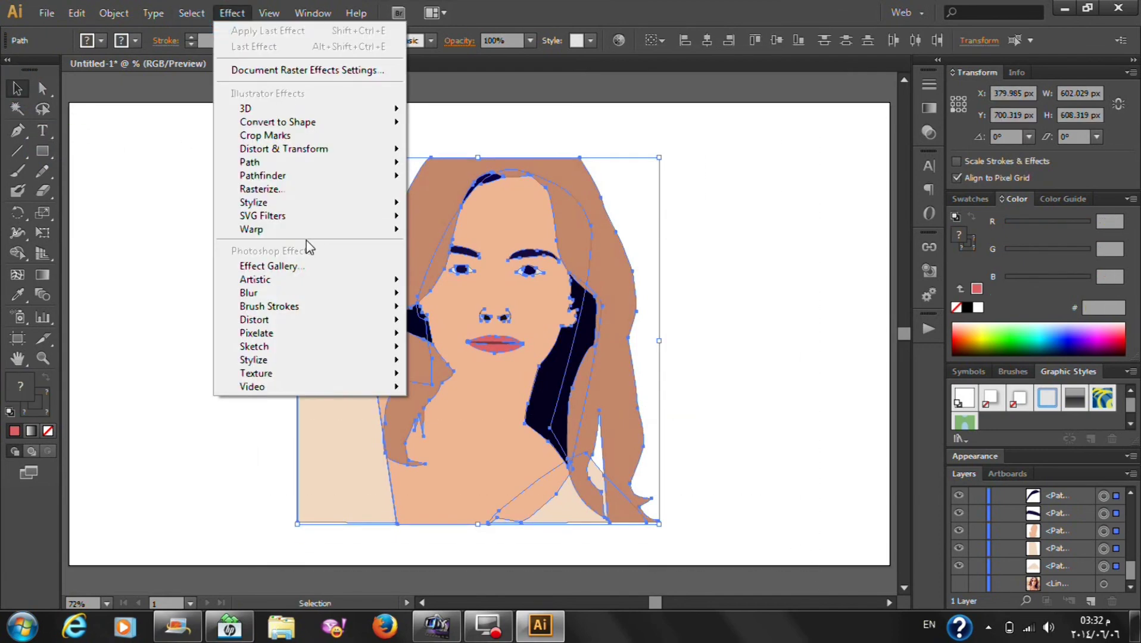
{"action": "left_click", "coordinate": [453, 296]}
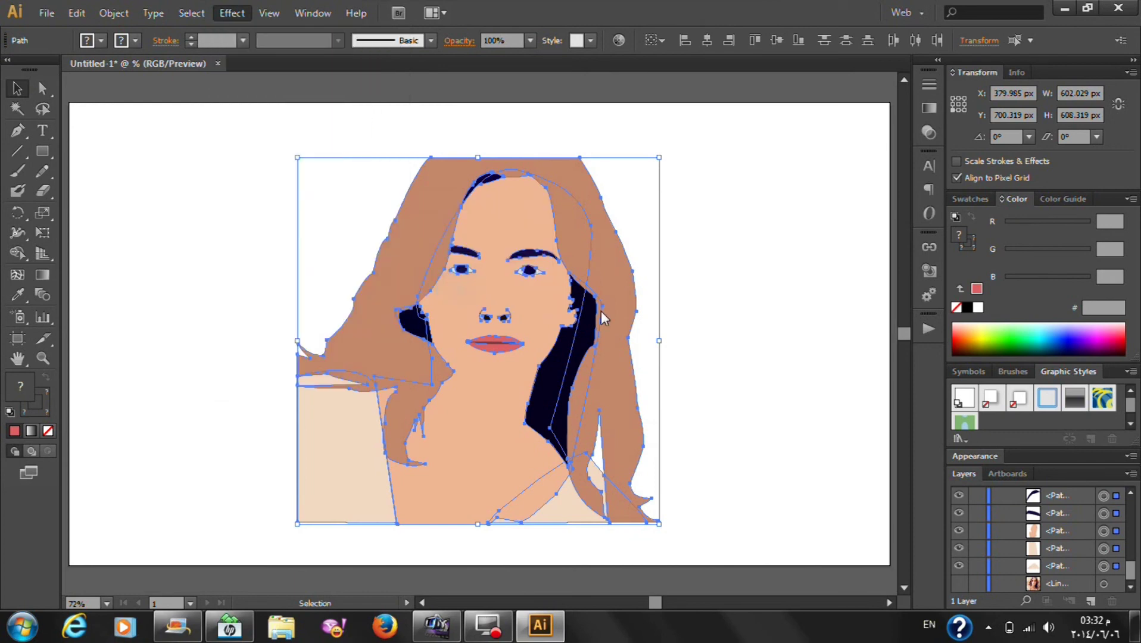
Try a loopy Scribble preset with higher curviness variation and 0.01 px spacing
{"action": "left_click", "coordinate": [851, 136]}
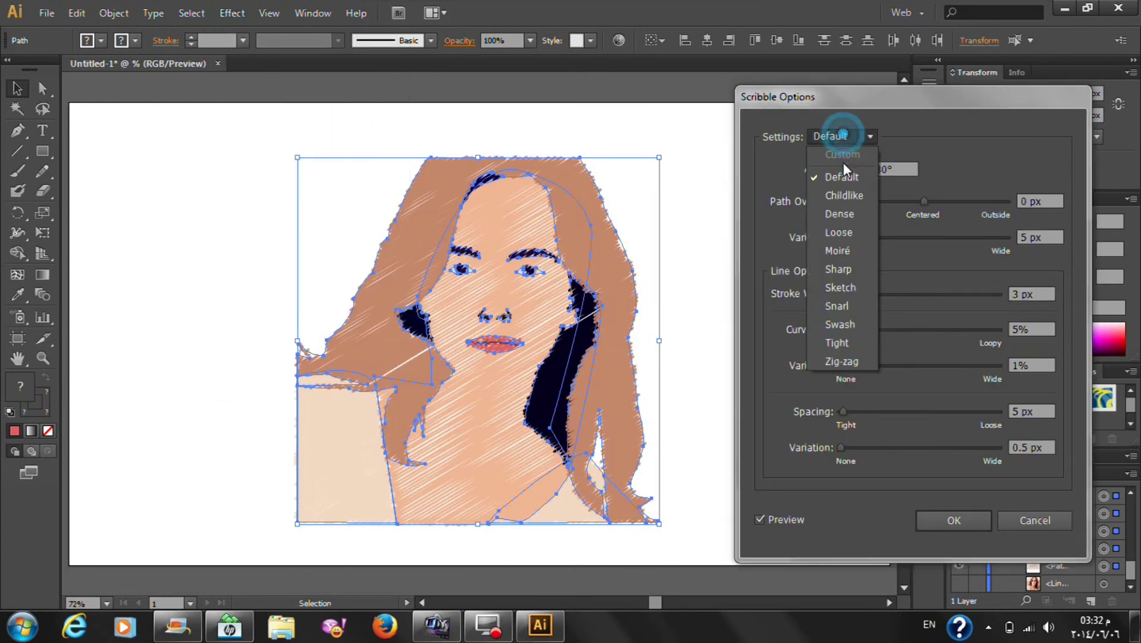
{"action": "left_click", "coordinate": [842, 197]}
{"action": "left_click_drag", "start_coordinate": [863, 366], "coordinate": [989, 364]}
{"action": "left_click", "coordinate": [847, 136]}
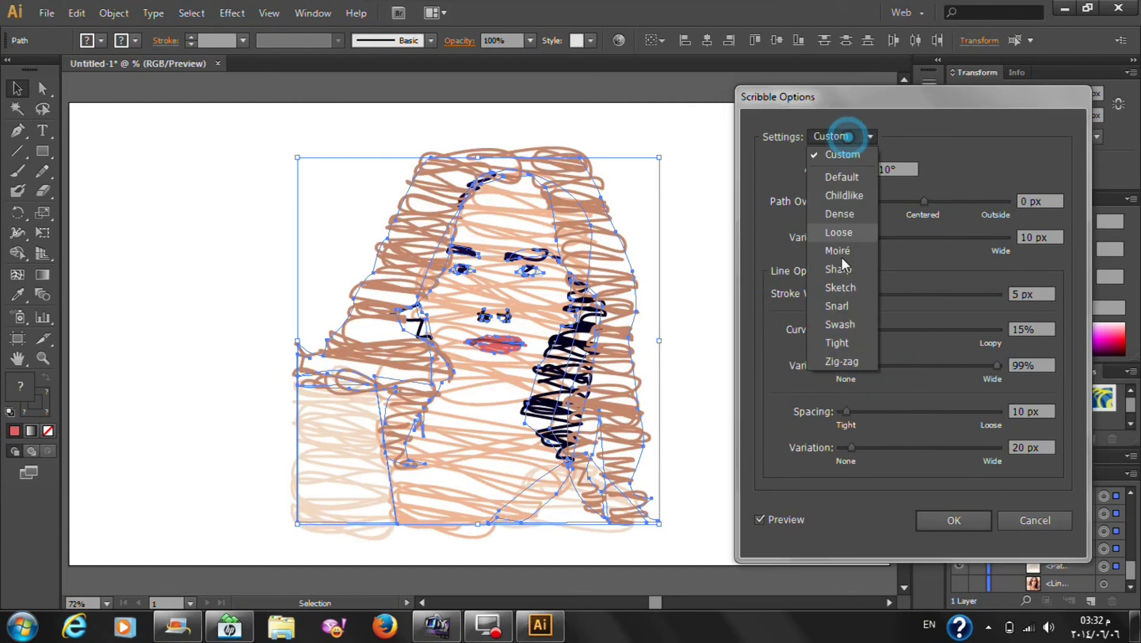
{"action": "left_click", "coordinate": [841, 414]}
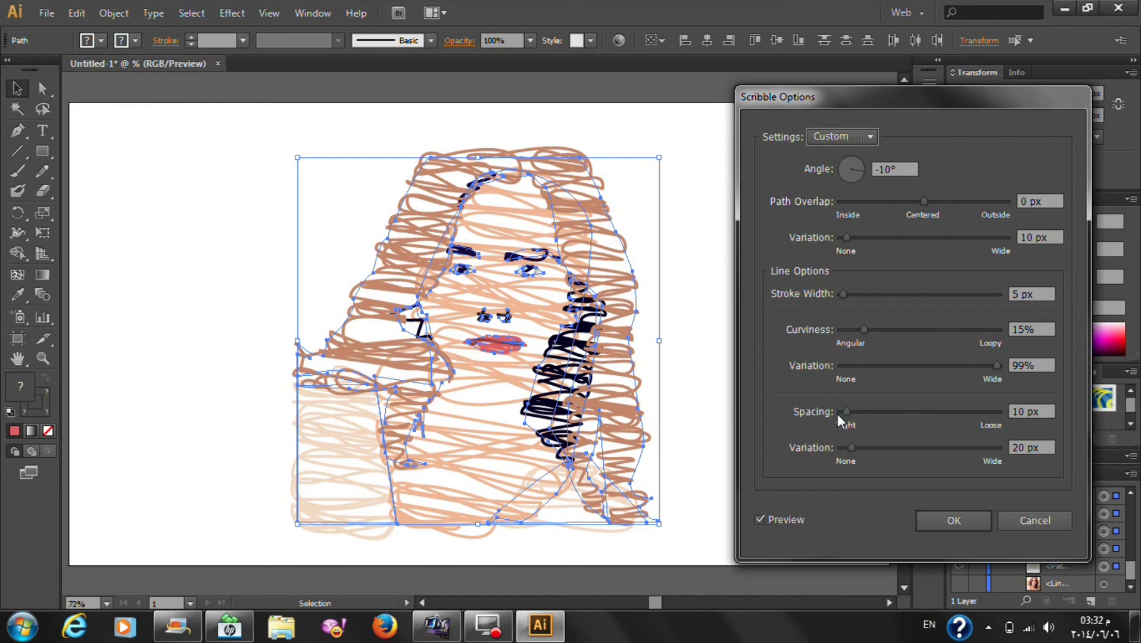
{"action": "left_click_drag", "start_coordinate": [845, 412], "coordinate": [841, 414]}
{"action": "left_click", "coordinate": [839, 141]}
{"action": "left_click", "coordinate": [848, 314]}
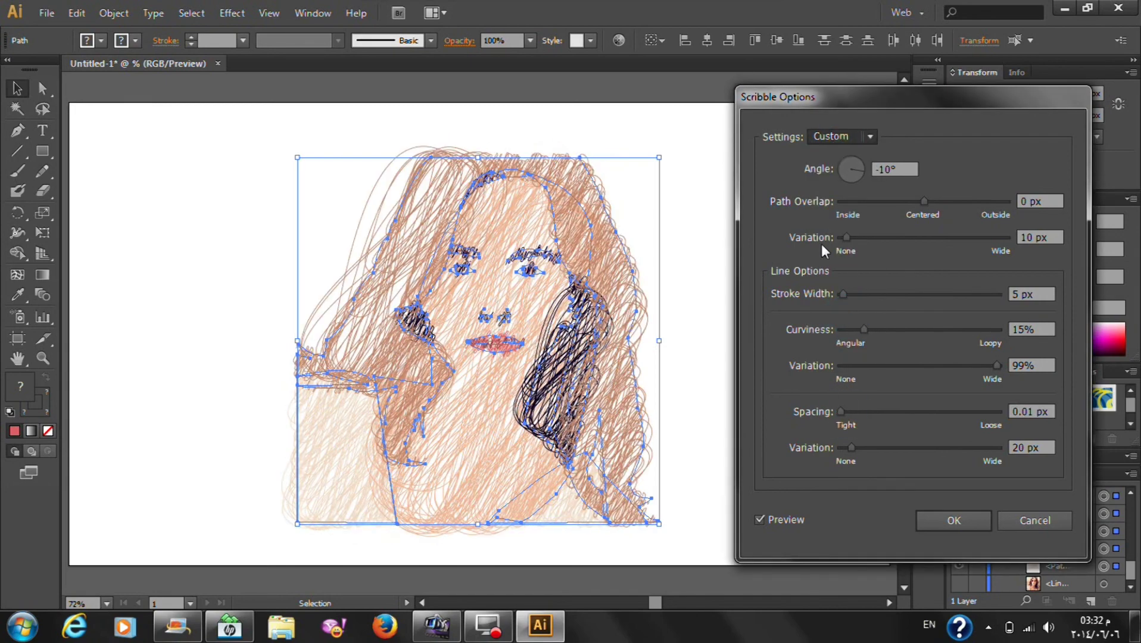
Compare Snarl and Tight presets, apply Zig-zag, then undo the scribble
{"action": "left_click", "coordinate": [839, 142]}
{"action": "left_click", "coordinate": [836, 305]}
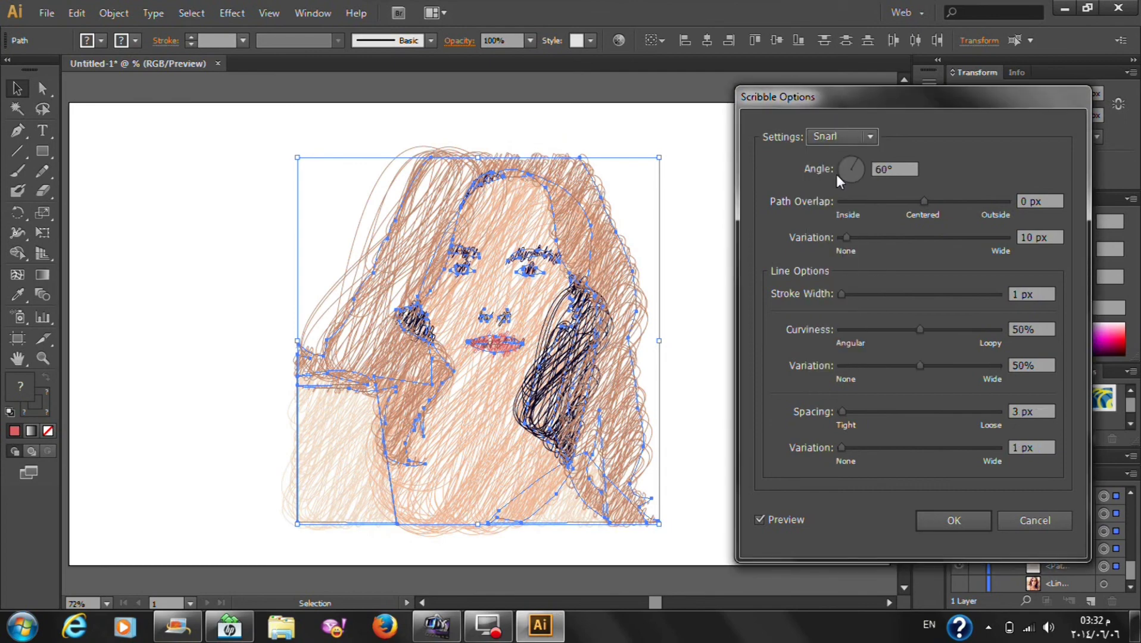
{"action": "left_click", "coordinate": [834, 143]}
{"action": "left_click", "coordinate": [839, 324]}
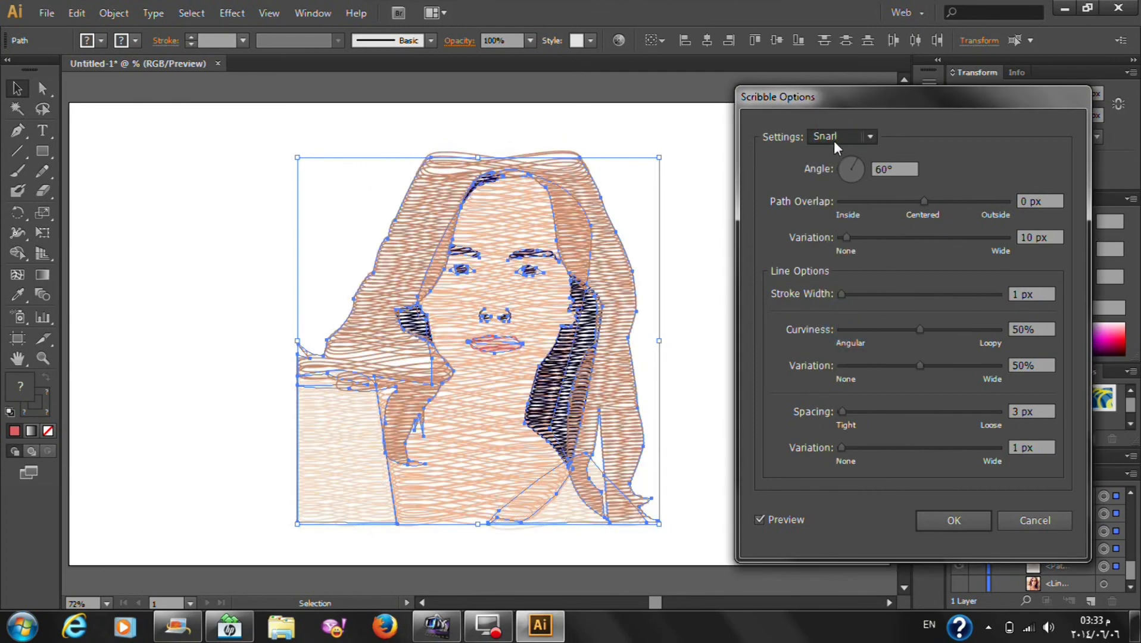
{"action": "left_click", "coordinate": [834, 138]}
{"action": "left_click", "coordinate": [845, 339]}
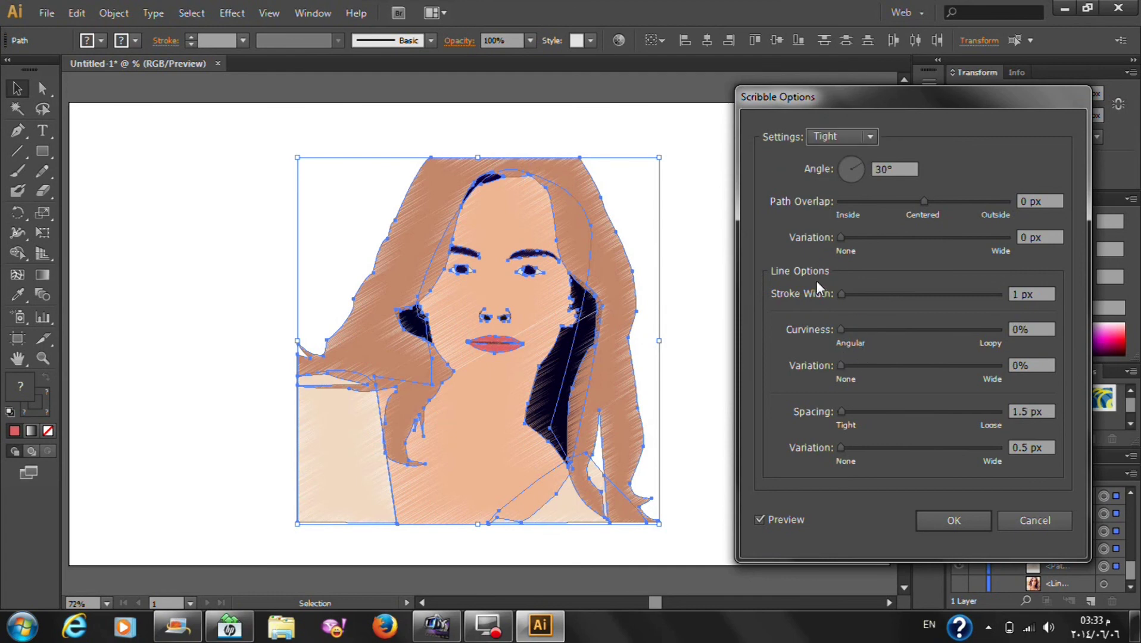
{"action": "left_click", "coordinate": [833, 138]}
{"action": "left_click", "coordinate": [836, 365]}
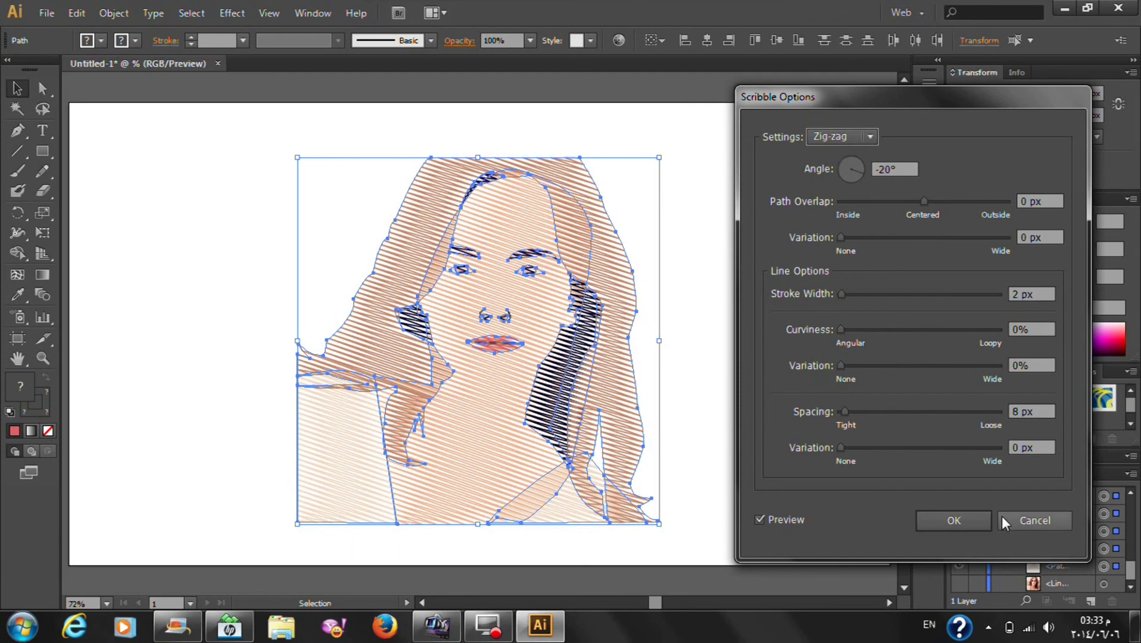
{"action": "left_click", "coordinate": [954, 520]}
{"action": "left_click", "coordinate": [765, 373]}
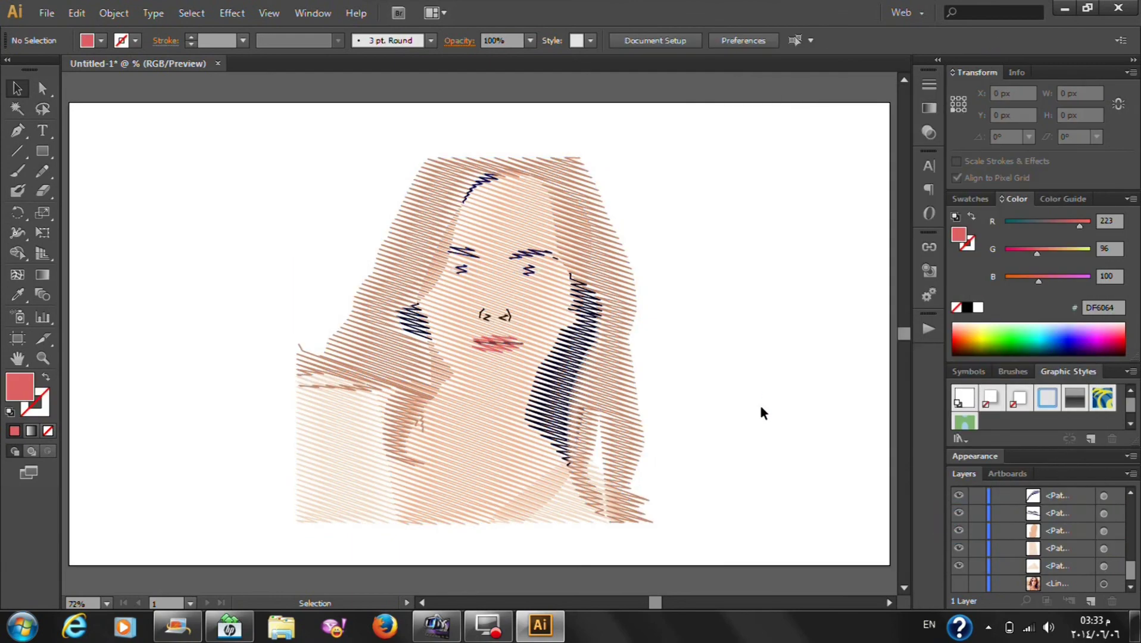
{"action": "key", "text": "ctrl+z"}
{"action": "key", "text": "ctrl+z"}
Draw a 602 × 605 px pink DF6064 rectangle over the portrait, aligning its top edge
{"action": "left_click", "coordinate": [760, 386]}
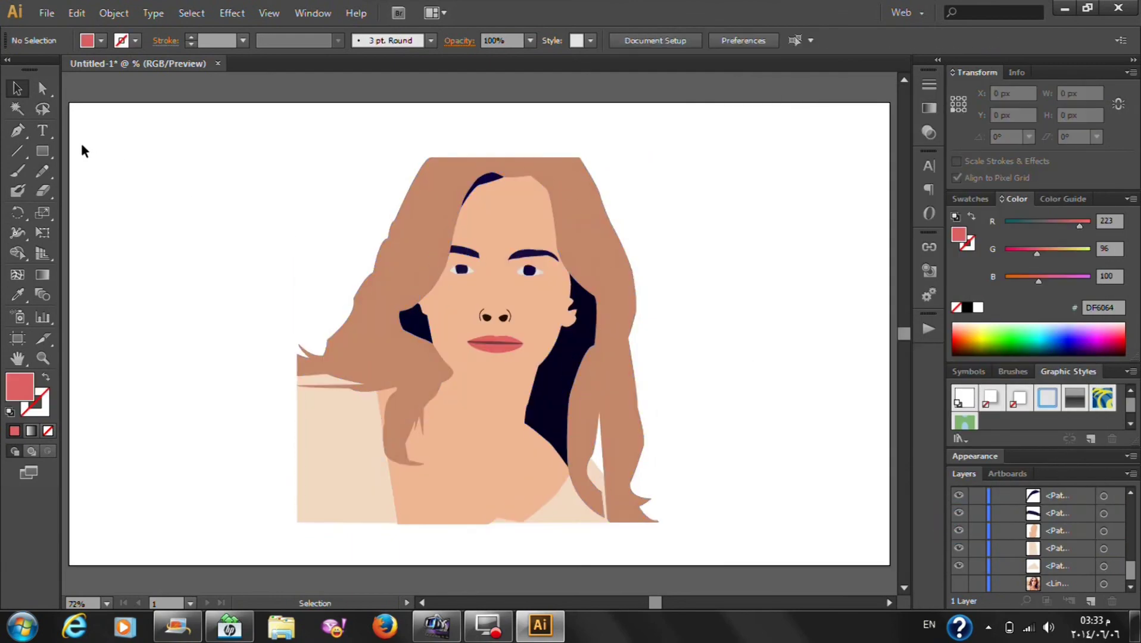
{"action": "left_click_drag", "start_coordinate": [42, 151], "coordinate": [89, 150]}
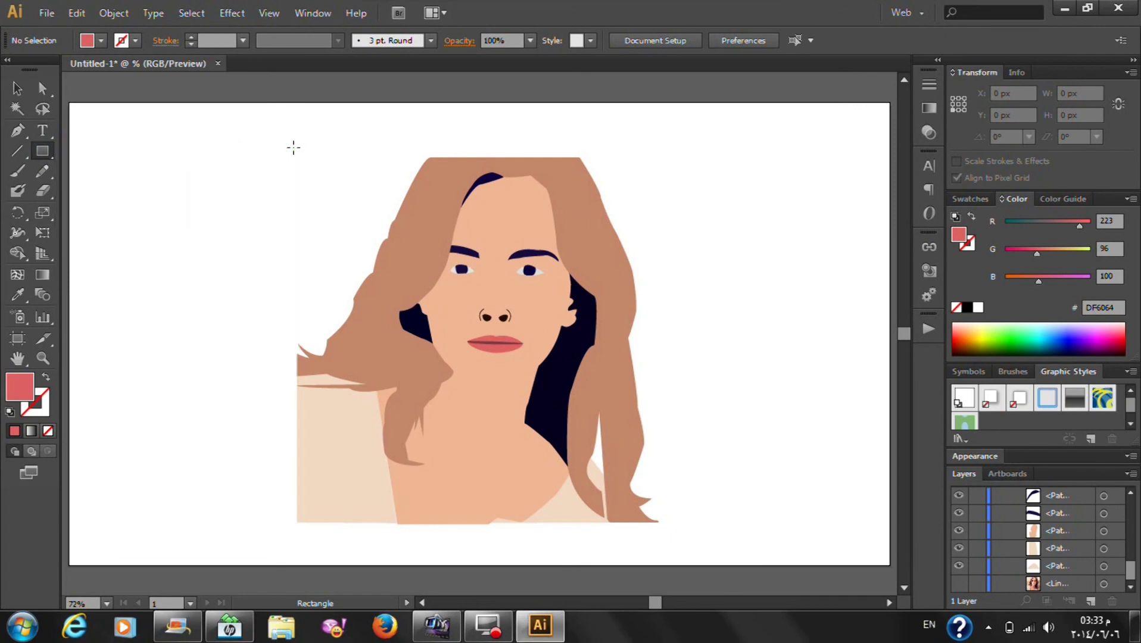
{"action": "left_click_drag", "start_coordinate": [296, 148], "coordinate": [660, 523]}
{"action": "left_click", "coordinate": [17, 88]}
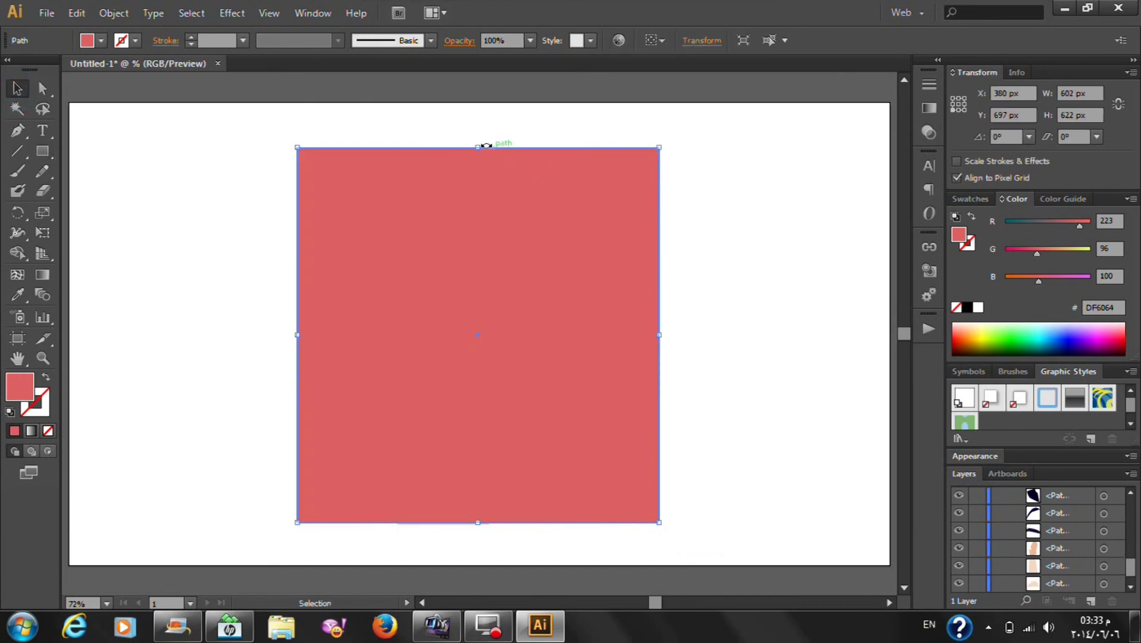
{"action": "left_click_drag", "start_coordinate": [477, 147], "coordinate": [477, 157]}
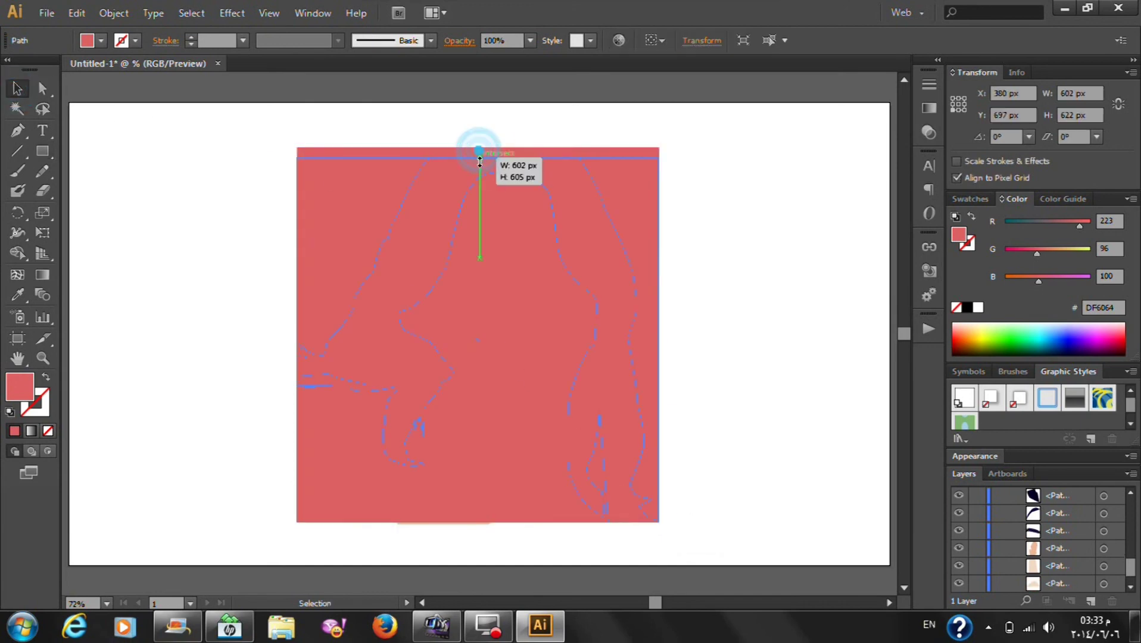
Send the red rectangle behind the portrait
{"action": "right_click", "coordinate": [500, 239]}
{"action": "left_click", "coordinate": [730, 533]}
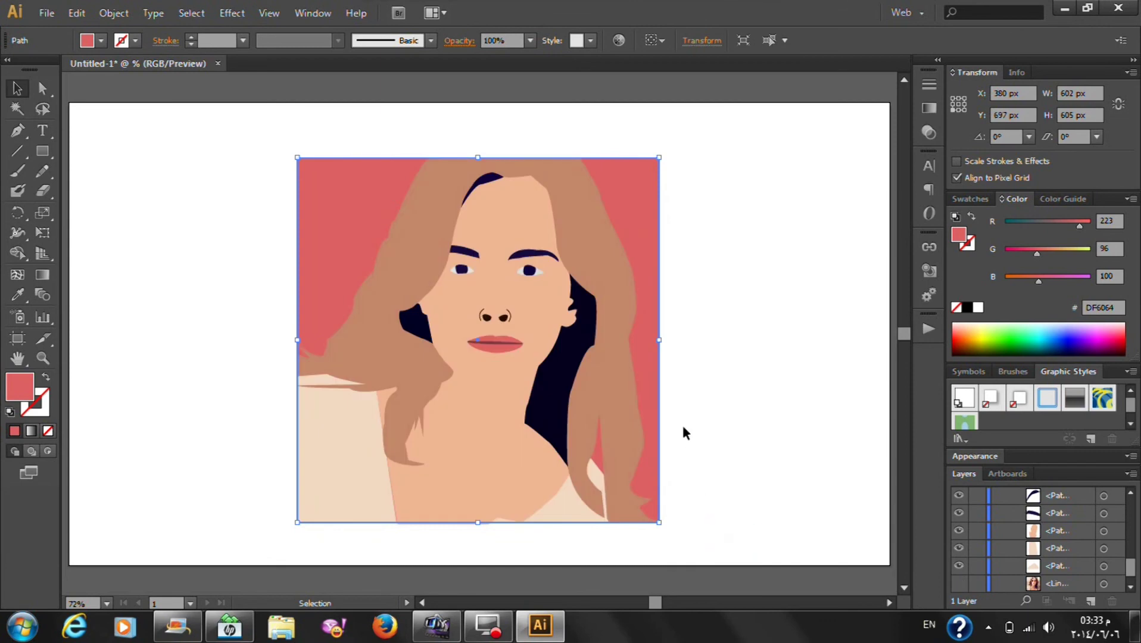
{"action": "scroll", "coordinate": [678, 429], "scroll_direction": "down", "scroll_amount": 2}
{"action": "scroll", "coordinate": [666, 408], "scroll_direction": "up", "scroll_amount": 1}
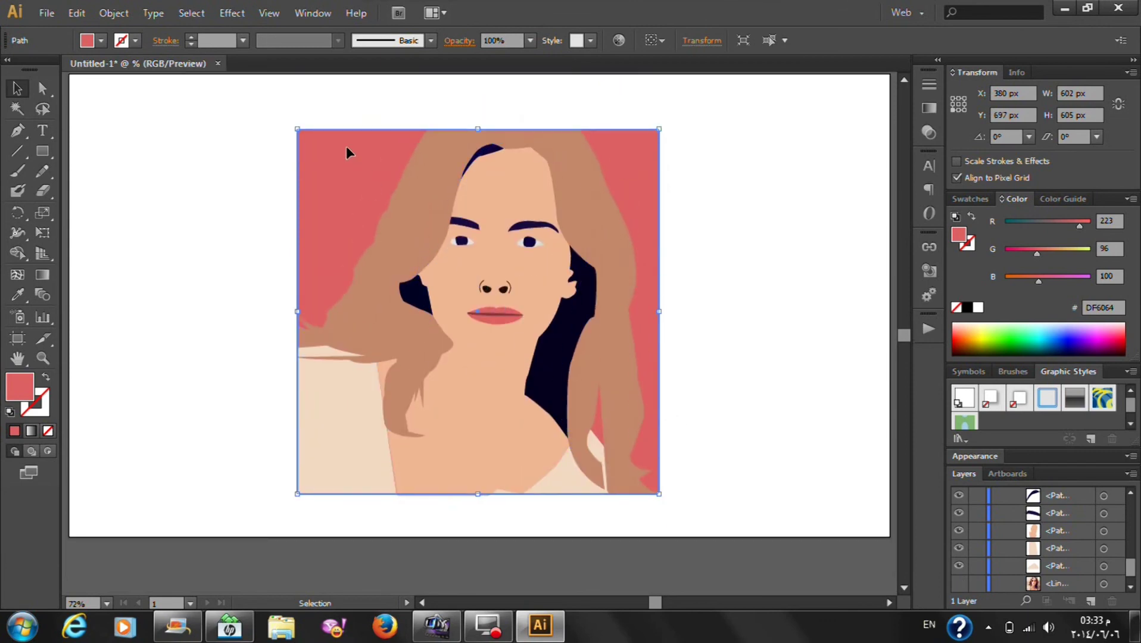
{"action": "left_click", "coordinate": [234, 13]}
{"action": "mouse_move", "coordinate": [253, 202]}
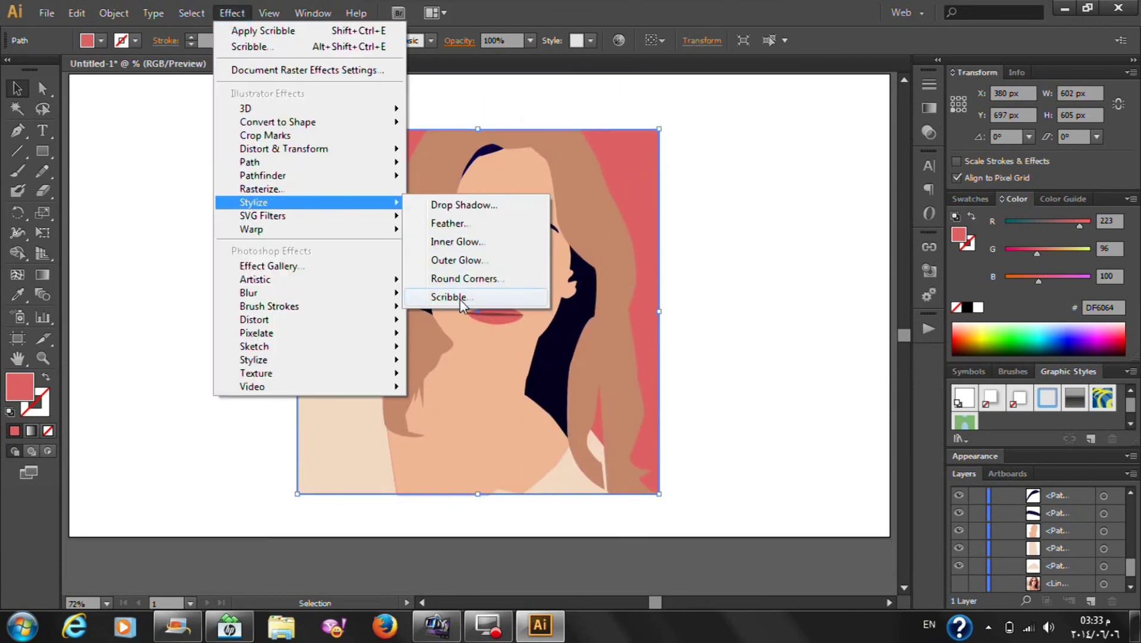
Add a Scribble effect to the red background and preview its presets, from Swash to Tight
{"action": "left_click", "coordinate": [464, 297]}
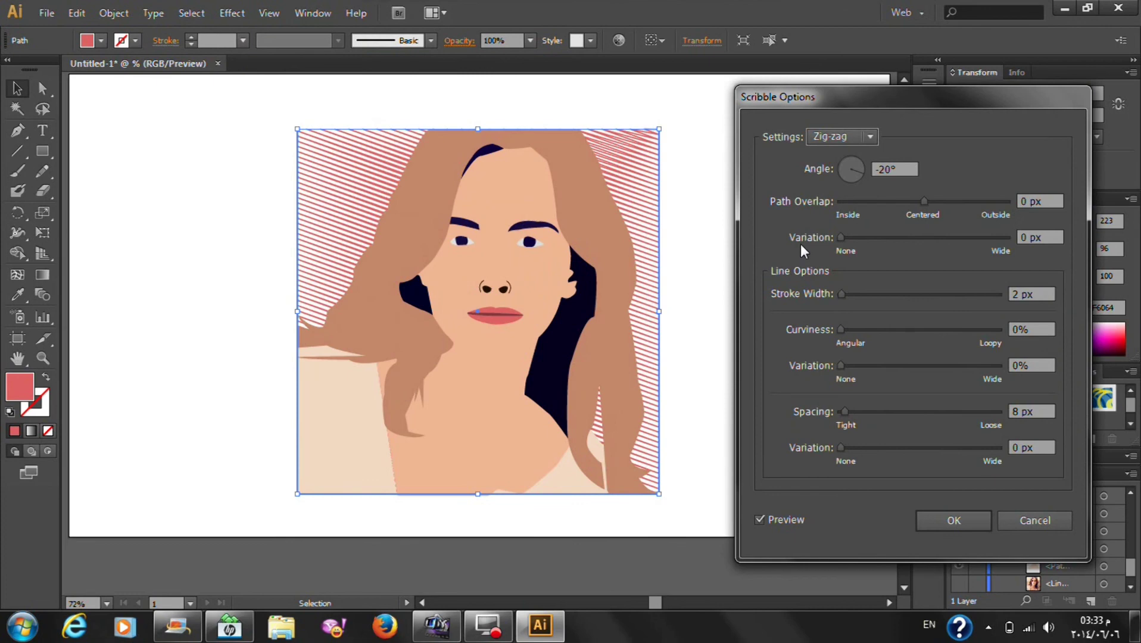
{"action": "left_click", "coordinate": [827, 137]}
{"action": "left_click", "coordinate": [856, 343]}
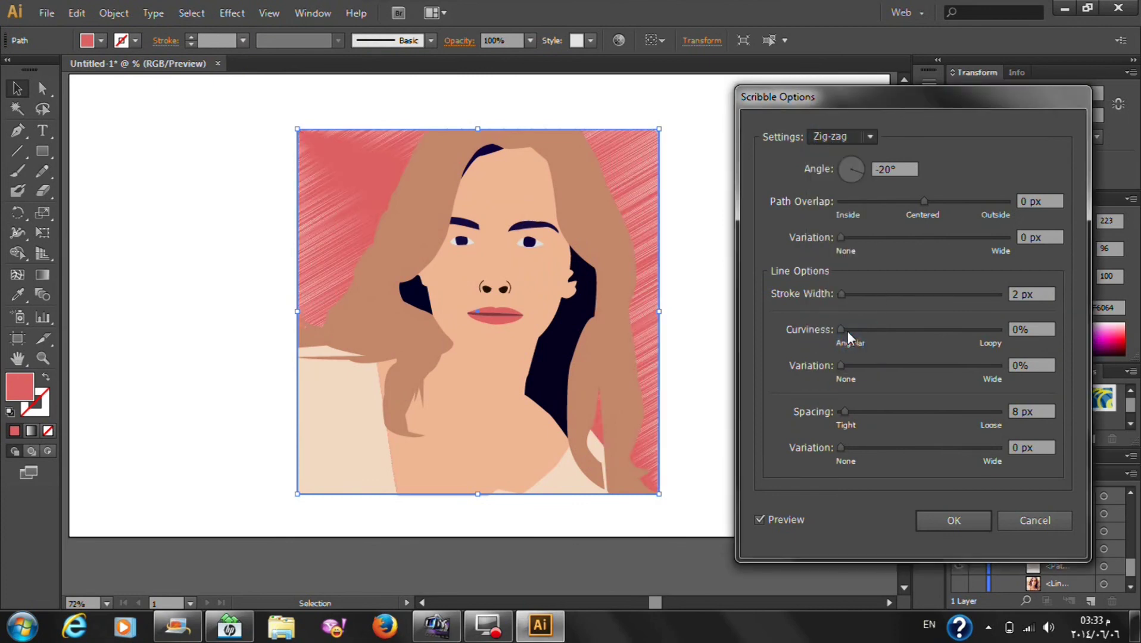
{"action": "left_click", "coordinate": [825, 135]}
{"action": "left_click", "coordinate": [845, 324]}
{"action": "left_click", "coordinate": [841, 138]}
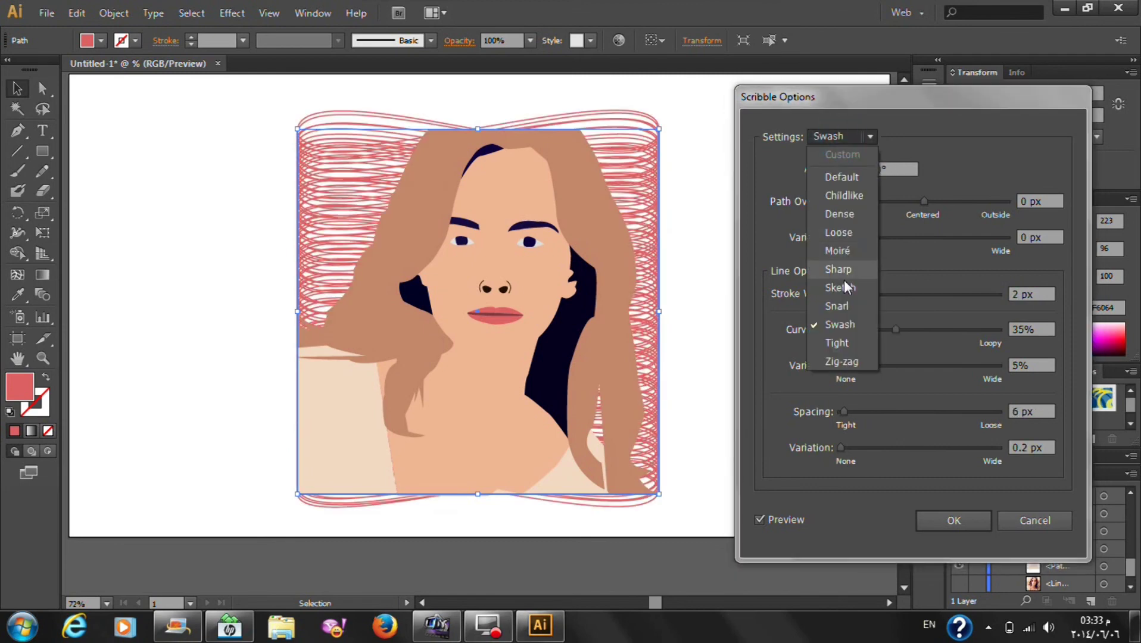
{"action": "left_click", "coordinate": [844, 286]}
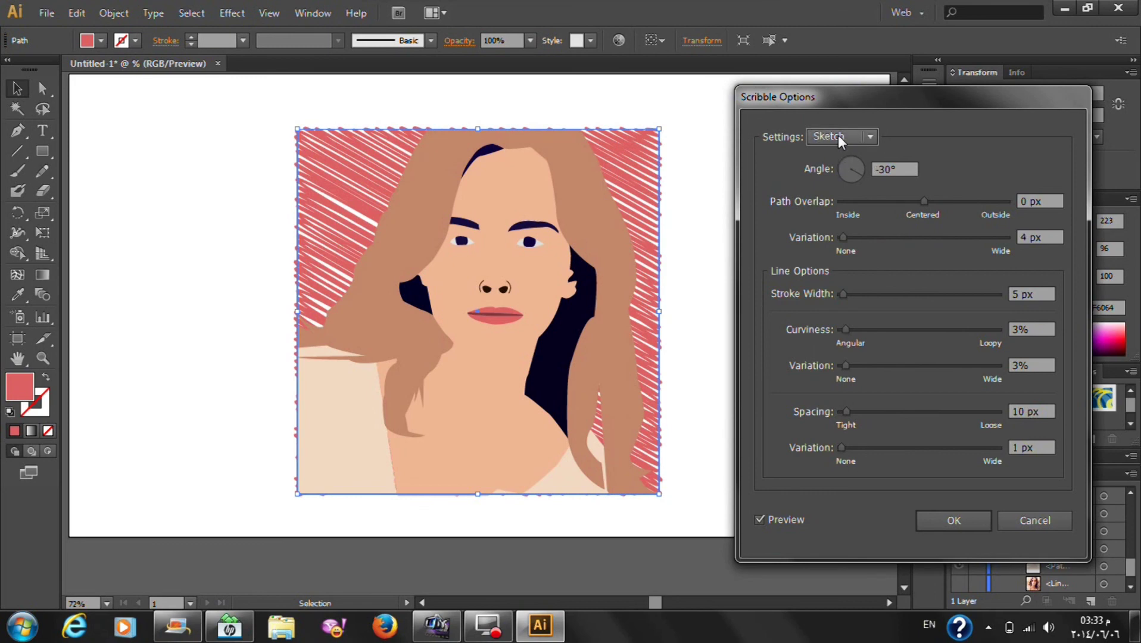
{"action": "left_click", "coordinate": [837, 134]}
{"action": "left_click", "coordinate": [842, 266]}
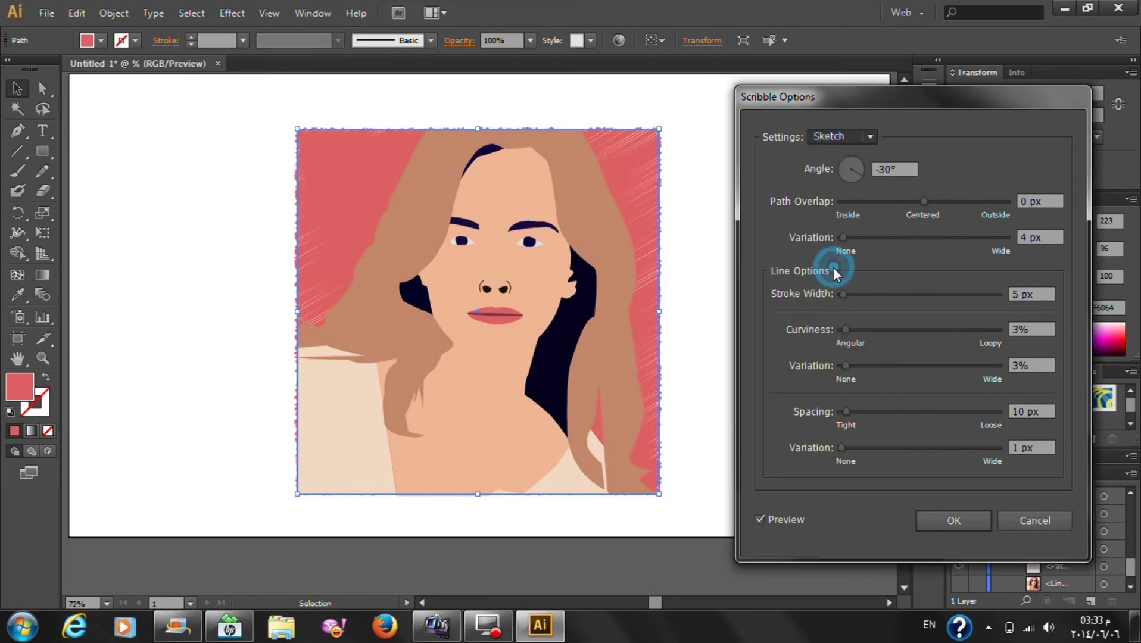
{"action": "left_click", "coordinate": [841, 137]}
{"action": "left_click", "coordinate": [849, 250]}
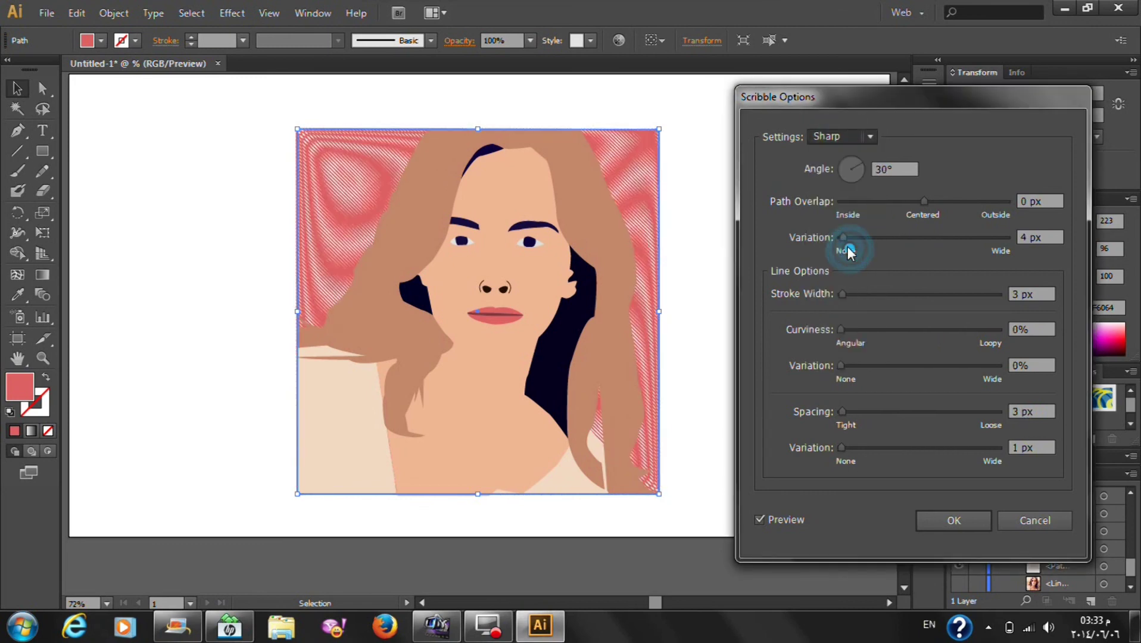
{"action": "left_click", "coordinate": [834, 141]}
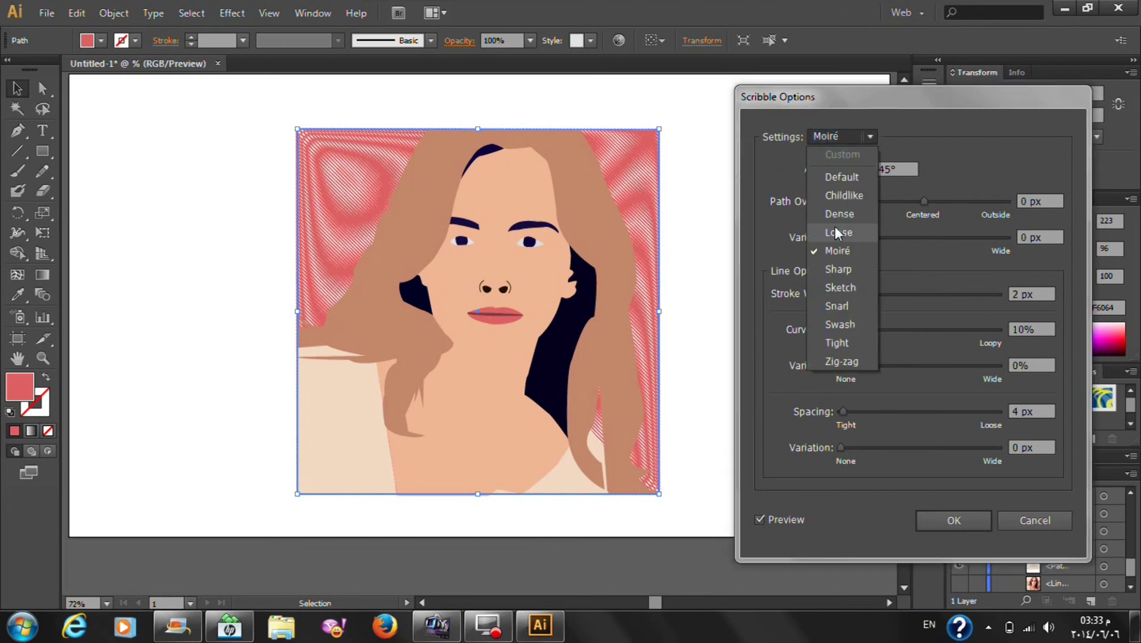
{"action": "left_click", "coordinate": [836, 226]}
{"action": "left_click", "coordinate": [852, 137]}
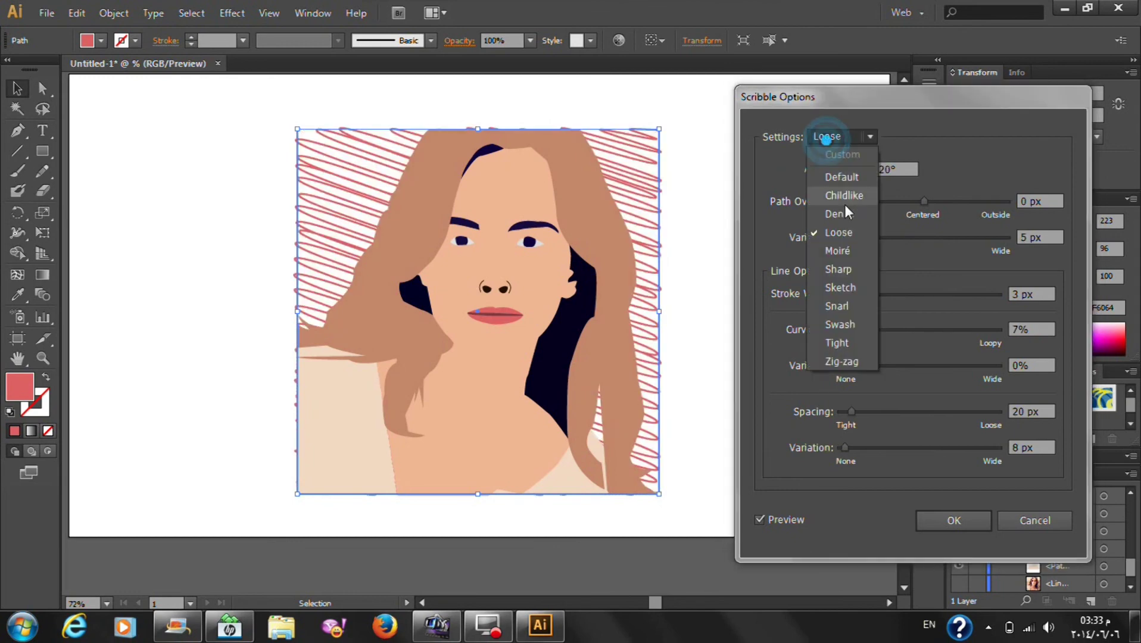
{"action": "left_click", "coordinate": [845, 214]}
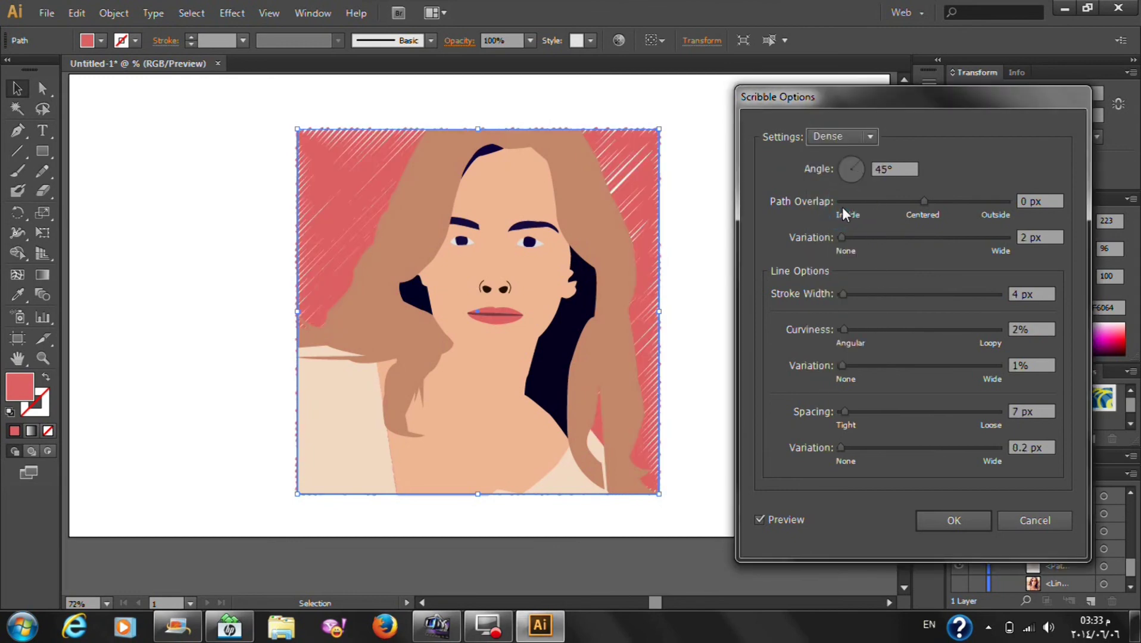
{"action": "left_click", "coordinate": [840, 137]}
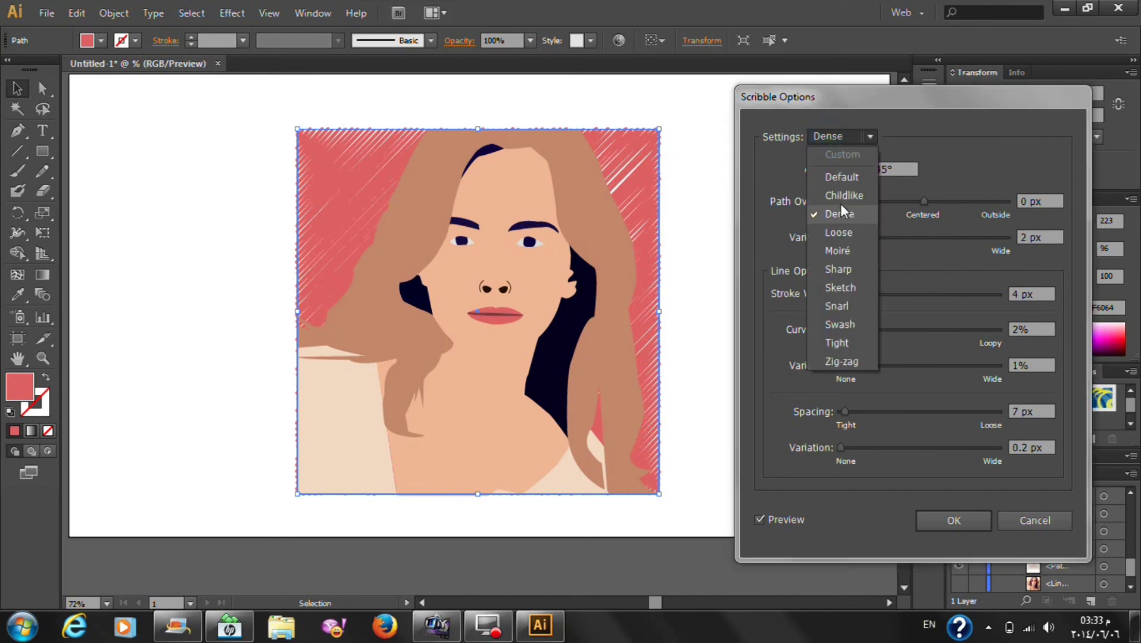
{"action": "left_click", "coordinate": [837, 192]}
{"action": "left_click", "coordinate": [836, 140]}
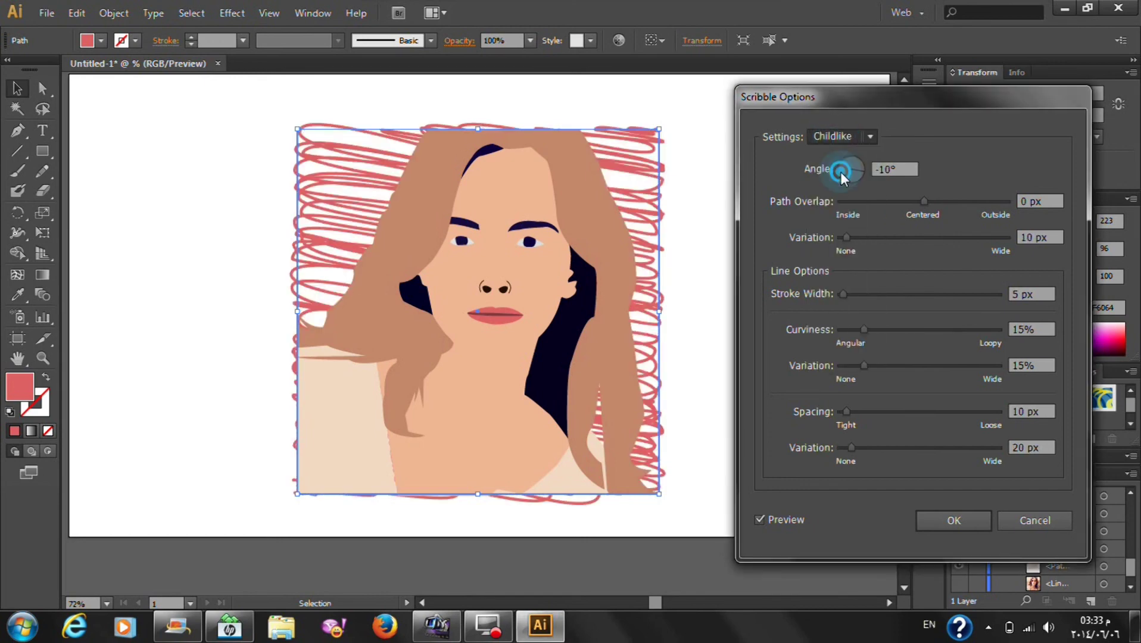
{"action": "left_click", "coordinate": [839, 136]}
{"action": "left_click", "coordinate": [841, 176]}
{"action": "left_click", "coordinate": [841, 134]}
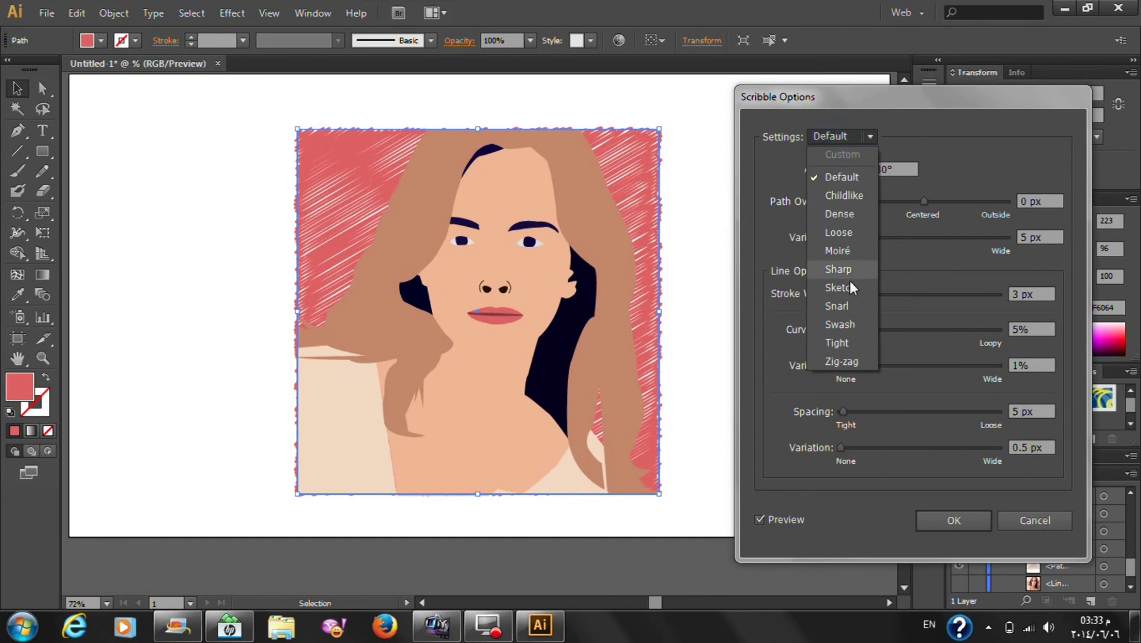
{"action": "left_click", "coordinate": [856, 344]}
{"action": "left_click", "coordinate": [838, 137]}
Apply the Zig-zag scribble preset with 4% curviness variation, then deselect
{"action": "left_click", "coordinate": [848, 358]}
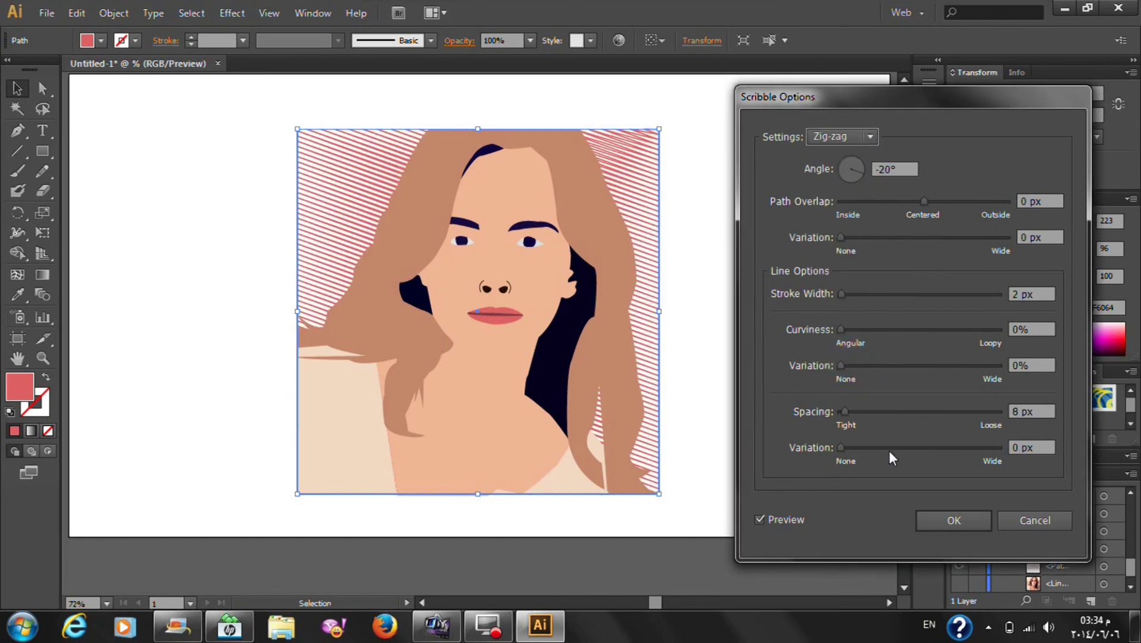
{"action": "left_click_drag", "start_coordinate": [838, 367], "coordinate": [847, 368]}
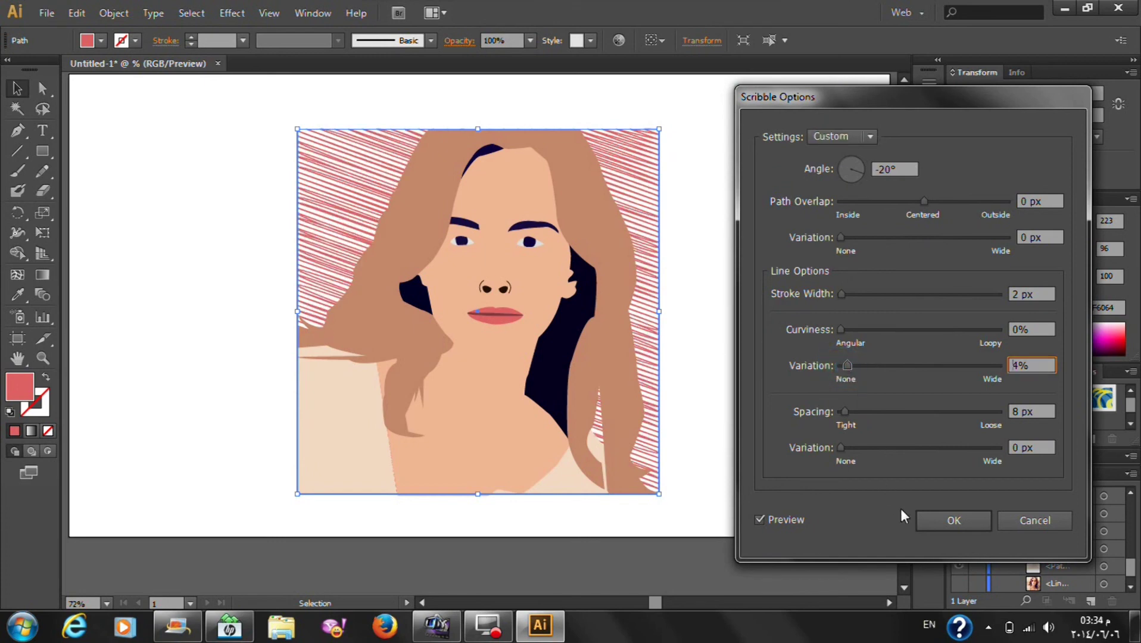
{"action": "left_click", "coordinate": [935, 528]}
{"action": "left_click", "coordinate": [795, 325]}
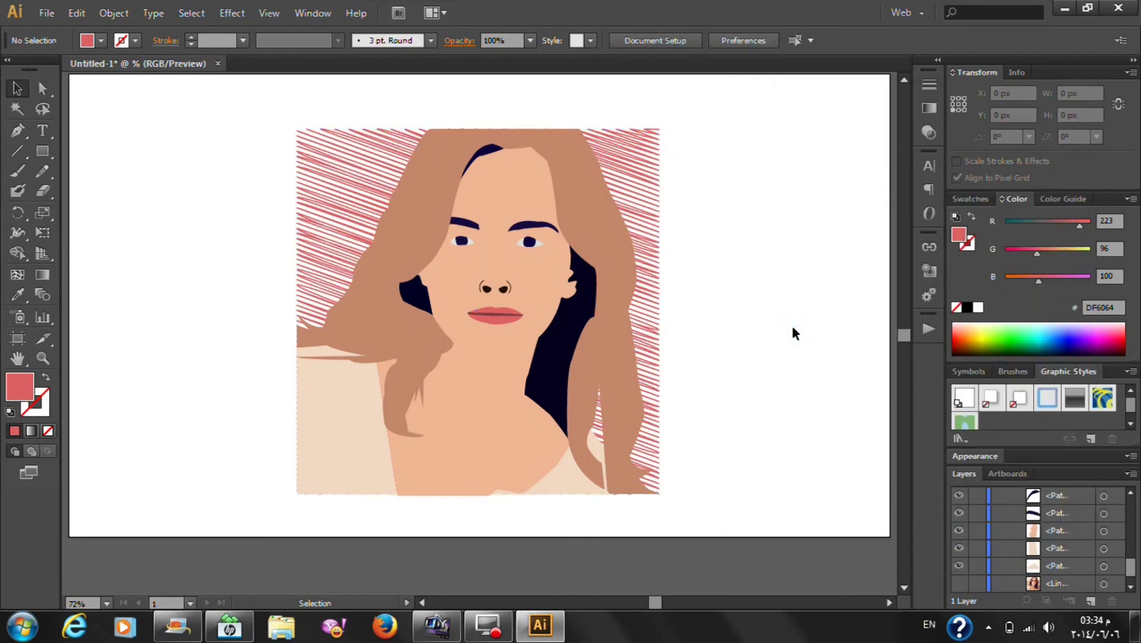
Duplicate the hatched square offset down-left and reduce the copy to an unfilled 1 pt black outline
{"action": "left_click", "coordinate": [327, 154]}
{"action": "scroll", "coordinate": [327, 158], "scroll_direction": "down", "scroll_amount": 2}
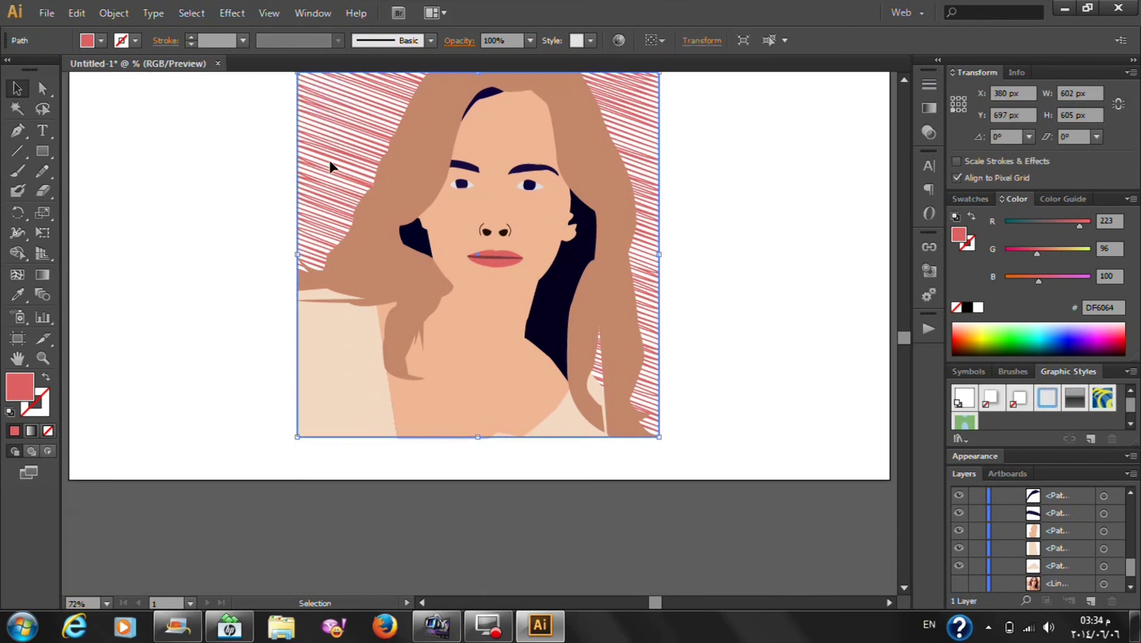
{"action": "left_click_drag", "start_coordinate": [337, 133], "coordinate": [254, 298]}
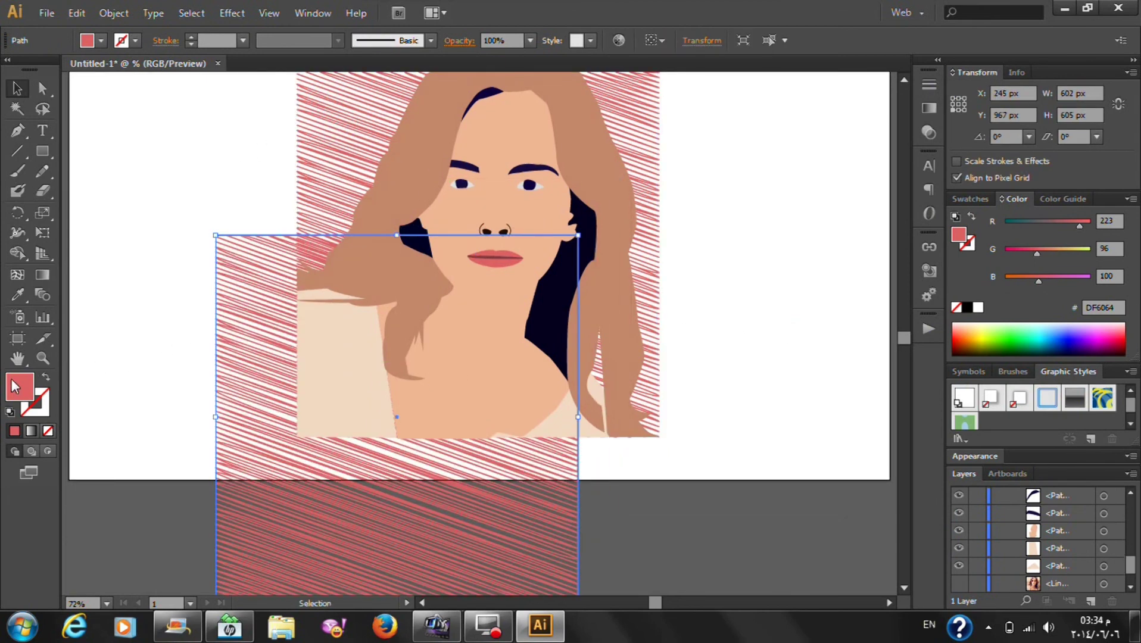
{"action": "left_click", "coordinate": [47, 431]}
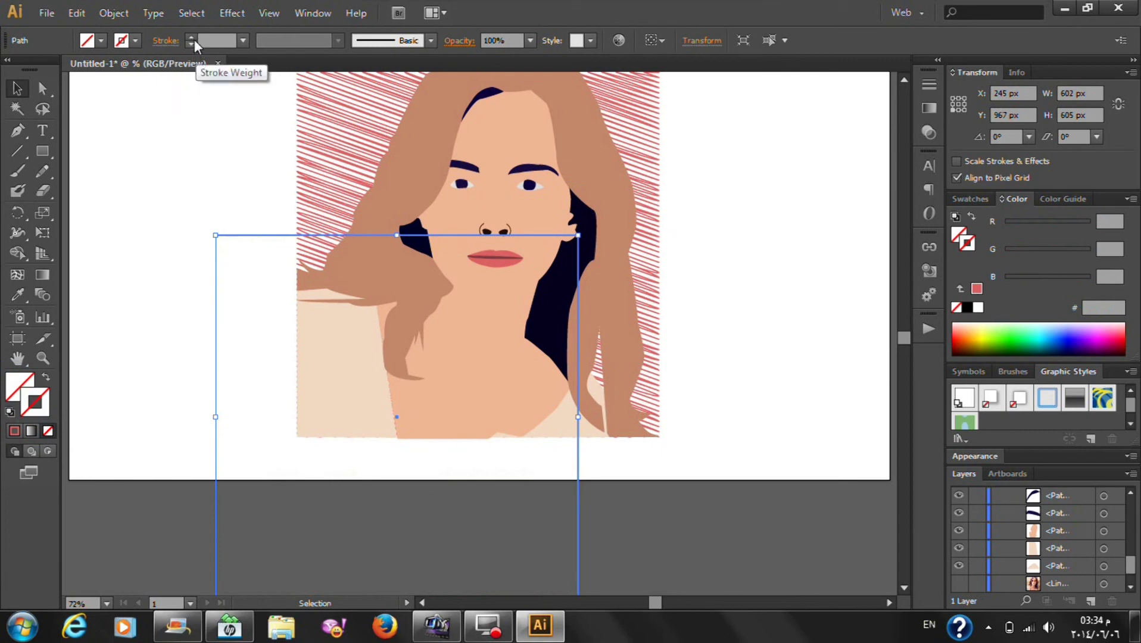
{"action": "left_click", "coordinate": [191, 37]}
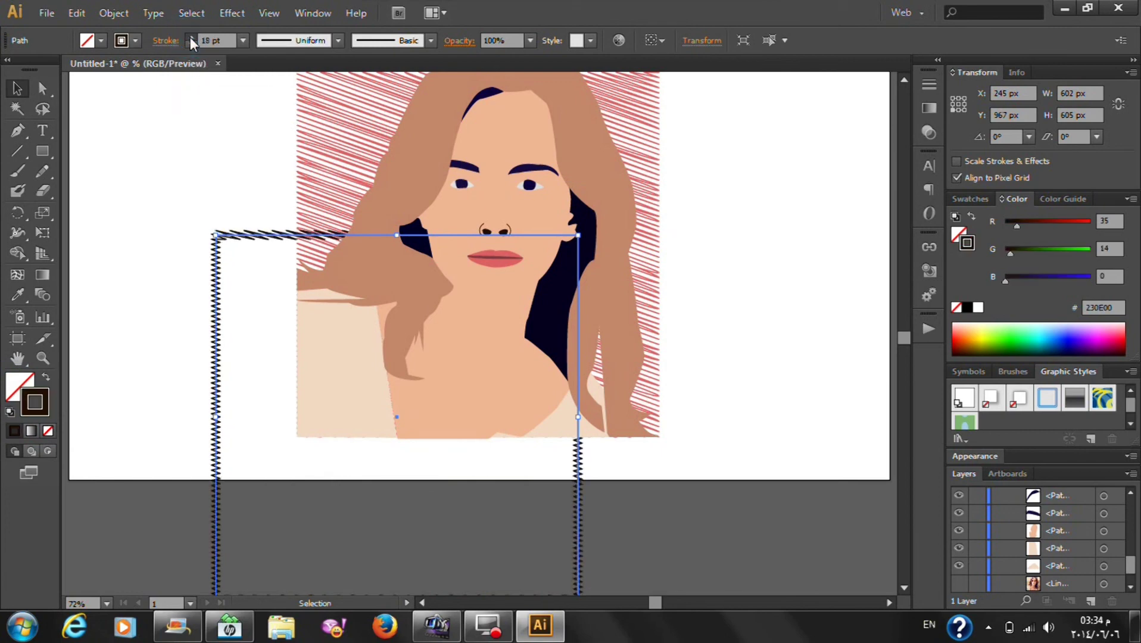
{"action": "left_click", "coordinate": [964, 398]}
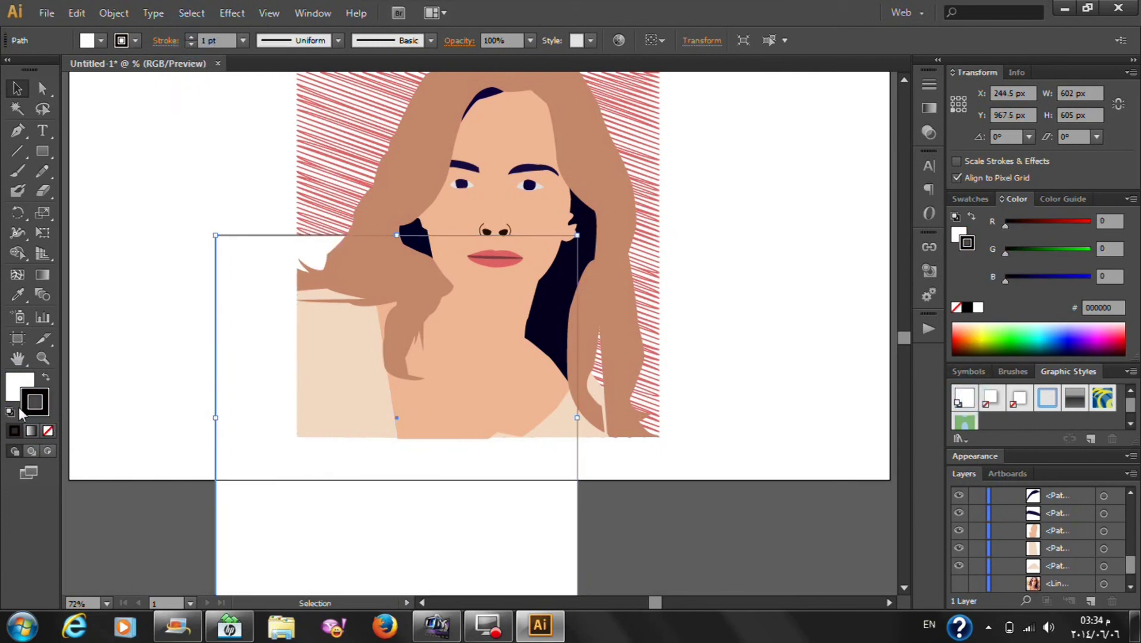
{"action": "left_click", "coordinate": [47, 430]}
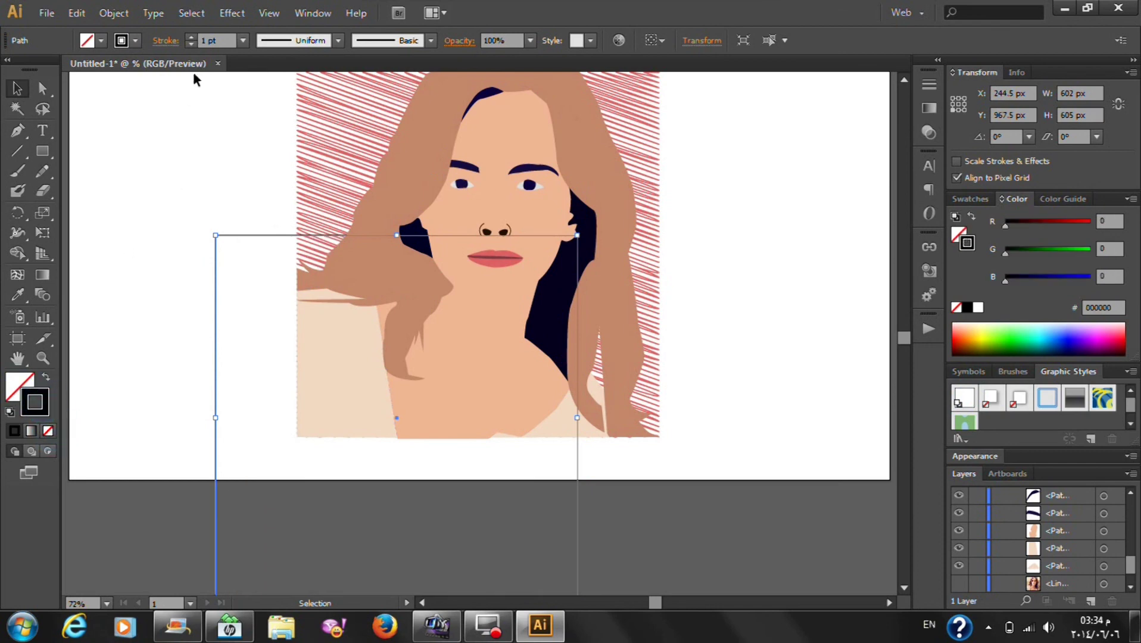
Give the copy a 36 pt stroke, then expand and ungroup it into a frame
{"action": "left_click", "coordinate": [191, 37]}
{"action": "left_click", "coordinate": [190, 38]}
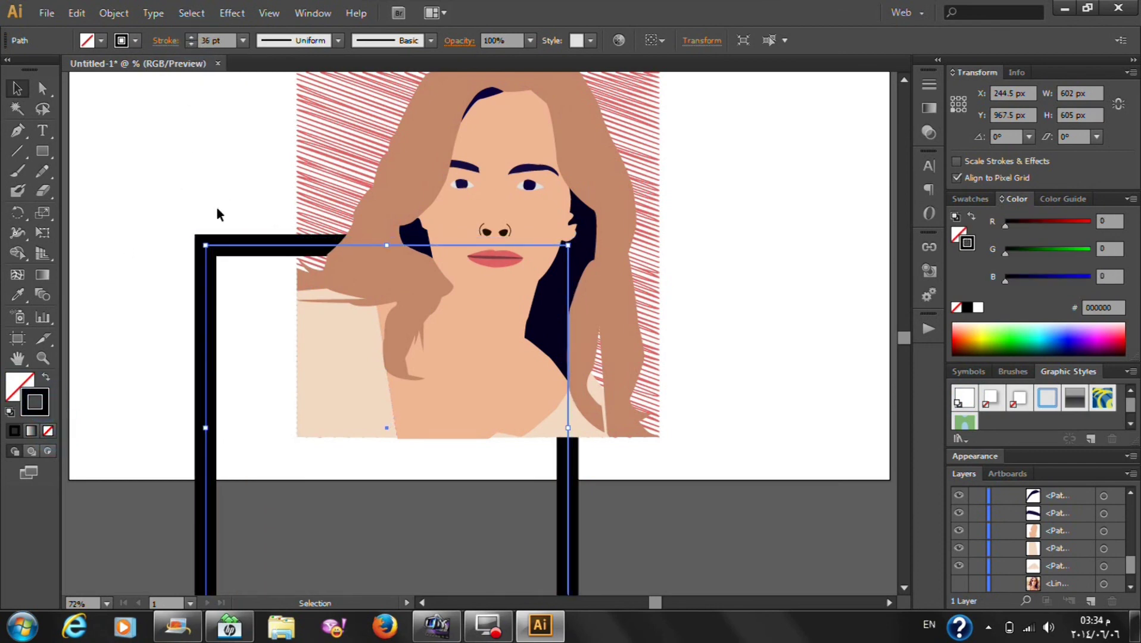
{"action": "left_click", "coordinate": [114, 13]}
{"action": "left_click", "coordinate": [137, 193]}
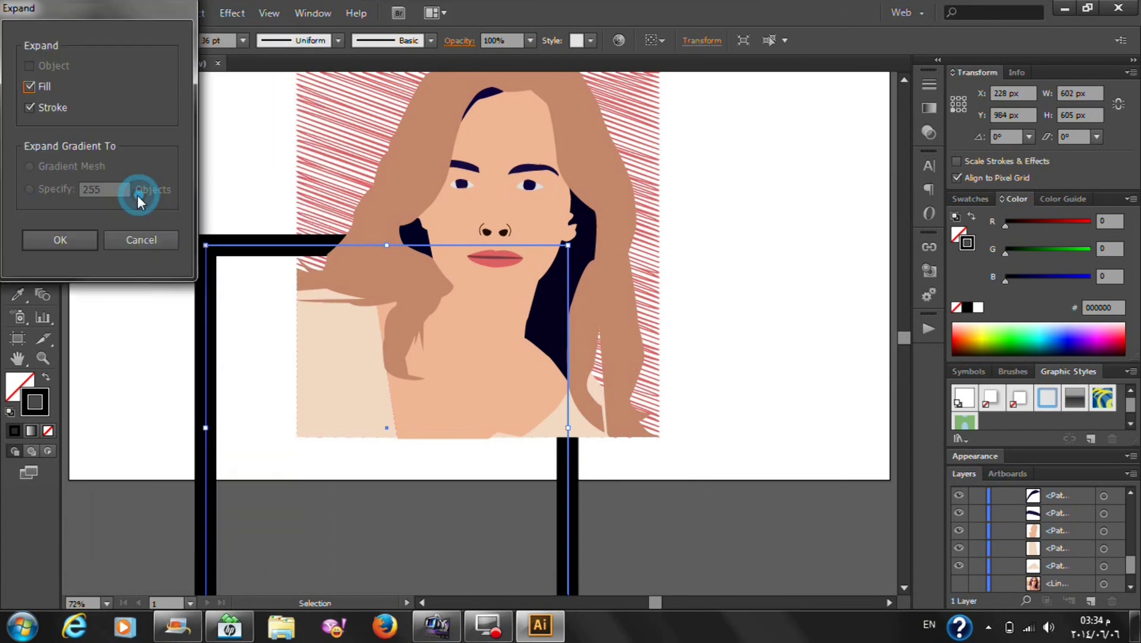
{"action": "left_click", "coordinate": [63, 240]}
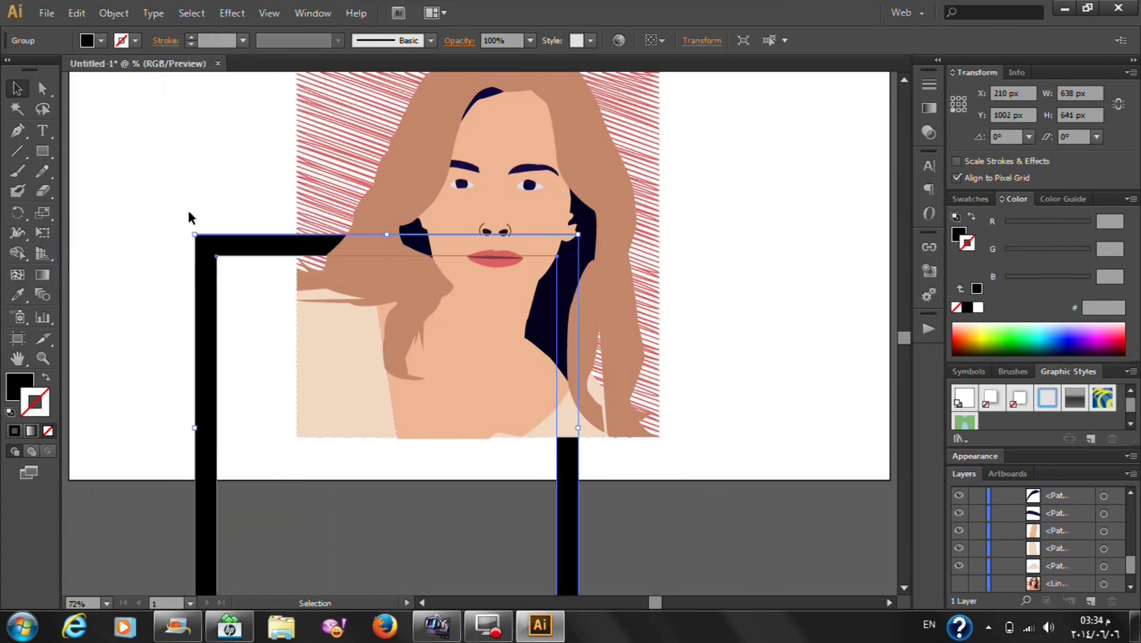
{"action": "left_click", "coordinate": [113, 13]}
{"action": "left_click", "coordinate": [134, 95]}
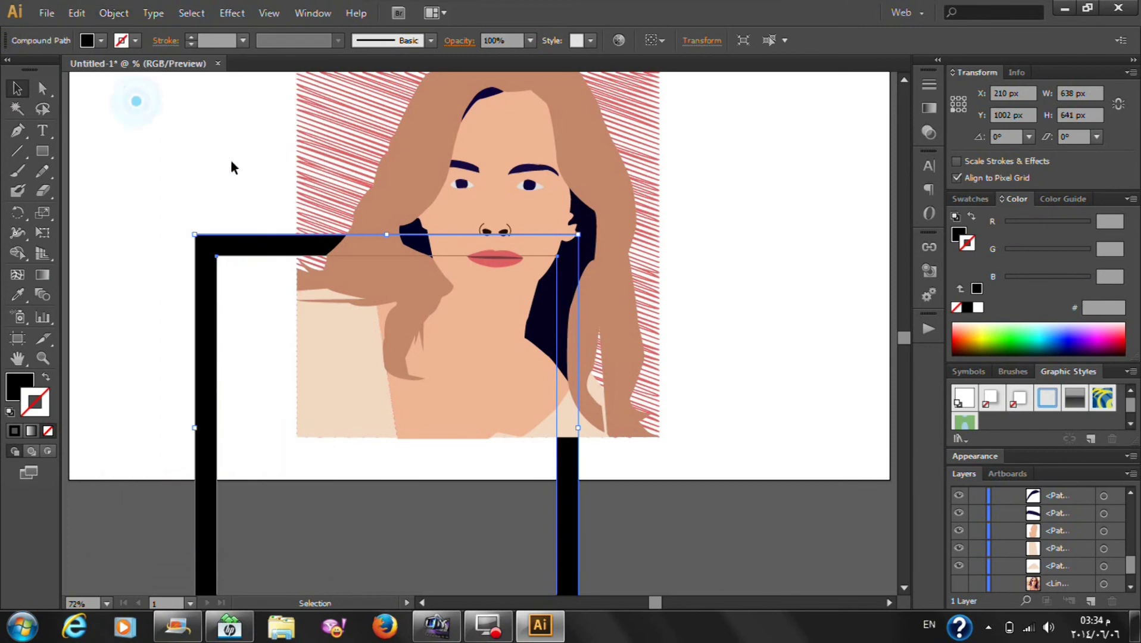
Apply the Metal Silver style from the Image Effects library and move the frame around the portrait
{"action": "left_click", "coordinate": [1129, 371]}
{"action": "mouse_move", "coordinate": [1033, 335]}
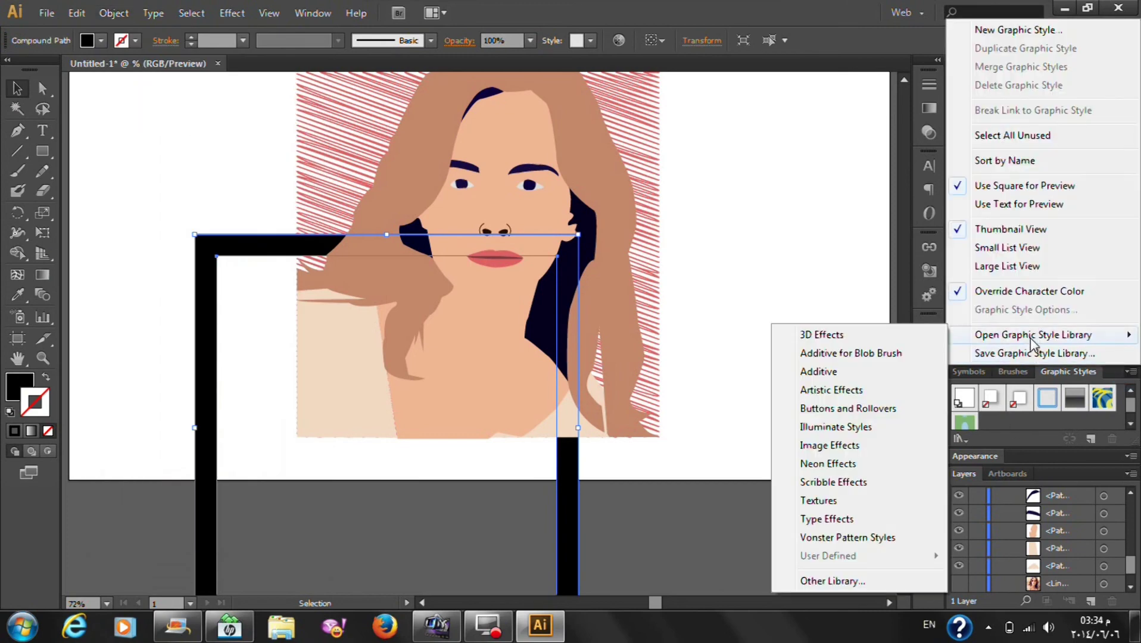
{"action": "left_click", "coordinate": [835, 448]}
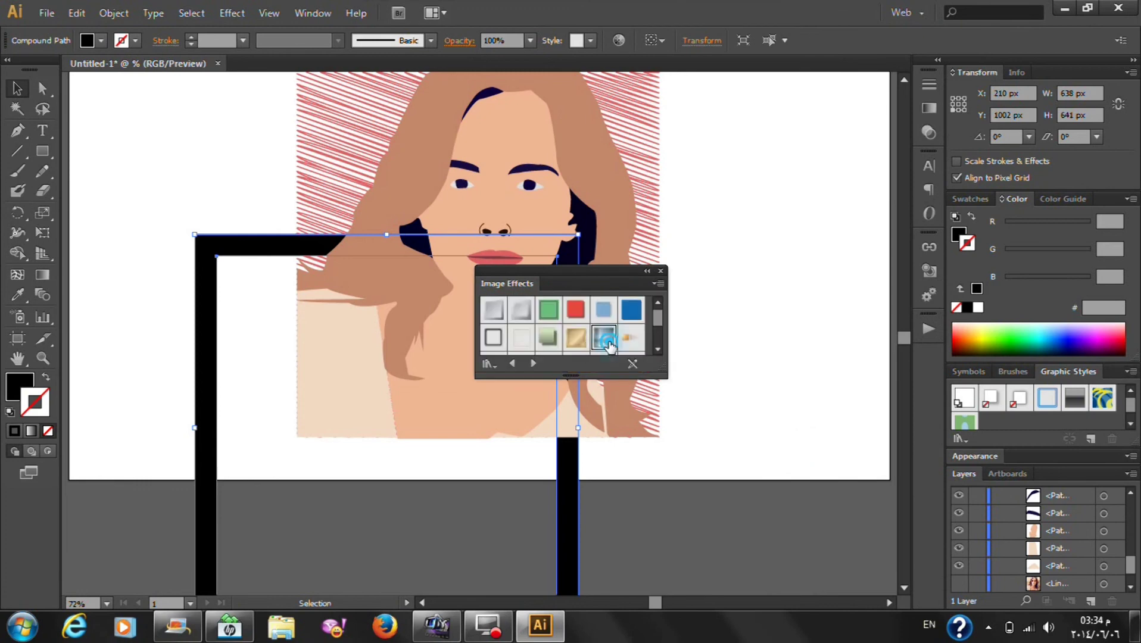
{"action": "left_click", "coordinate": [608, 337]}
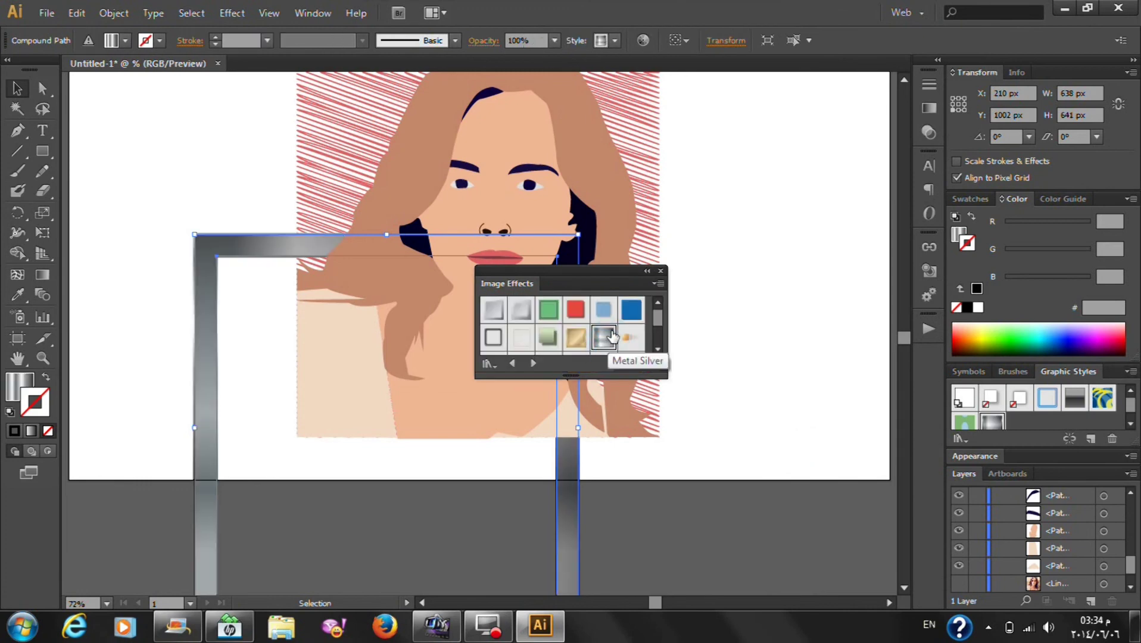
{"action": "left_click", "coordinate": [660, 270]}
{"action": "left_click_drag", "start_coordinate": [571, 474], "coordinate": [676, 320]}
Adjust the frame's stacking order, sending it behind and then bringing it in front of the portrait
{"action": "scroll", "coordinate": [678, 320], "scroll_direction": "up", "scroll_amount": 3}
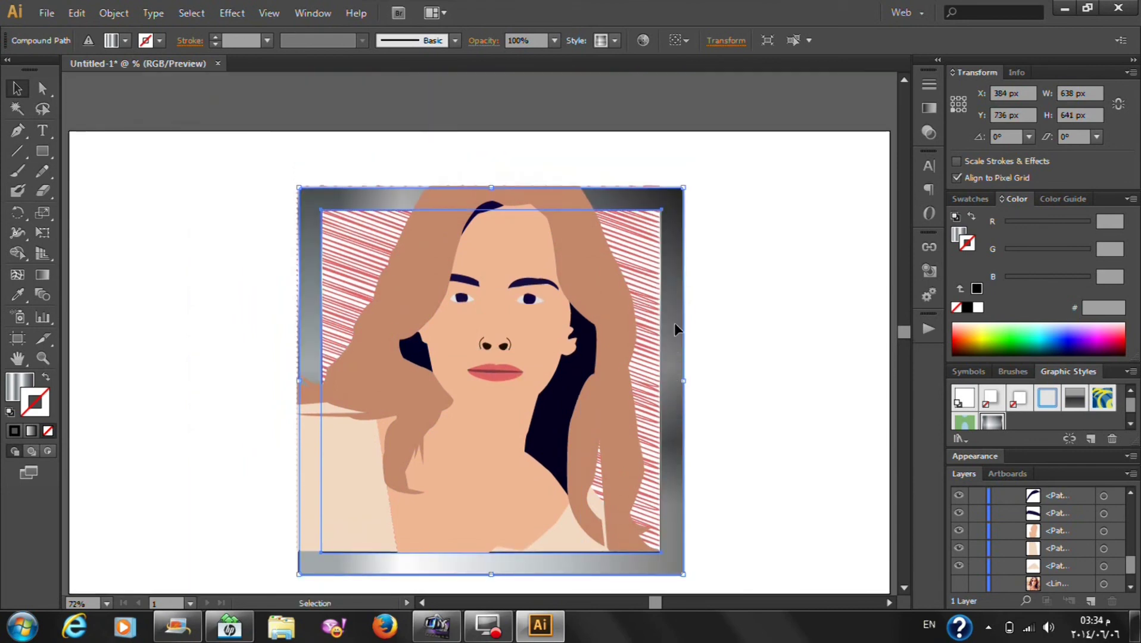
{"action": "right_click", "coordinate": [675, 323]}
{"action": "left_click", "coordinate": [946, 521]}
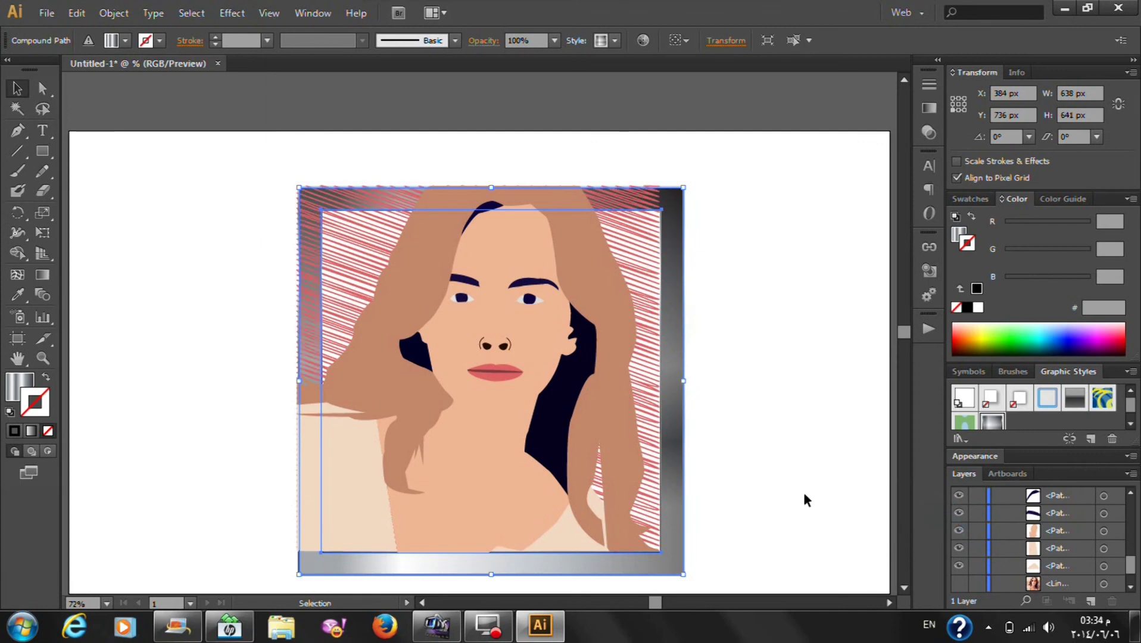
{"action": "left_click_drag", "start_coordinate": [677, 493], "coordinate": [670, 493]}
{"action": "right_click", "coordinate": [670, 493]}
{"action": "mouse_move", "coordinate": [719, 464]}
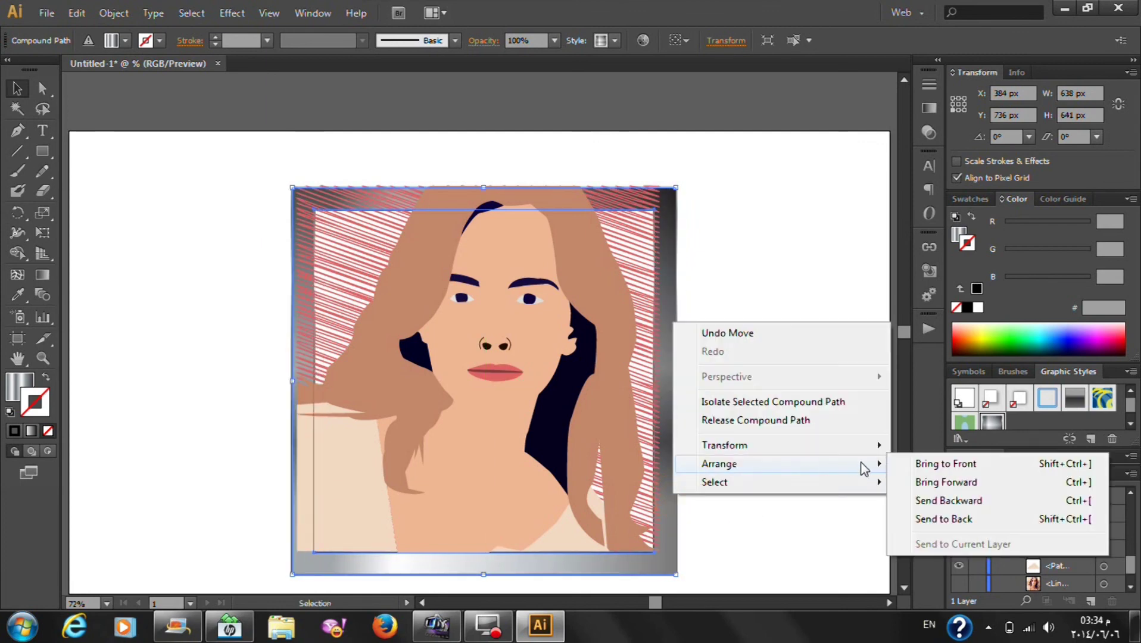
{"action": "left_click", "coordinate": [922, 463]}
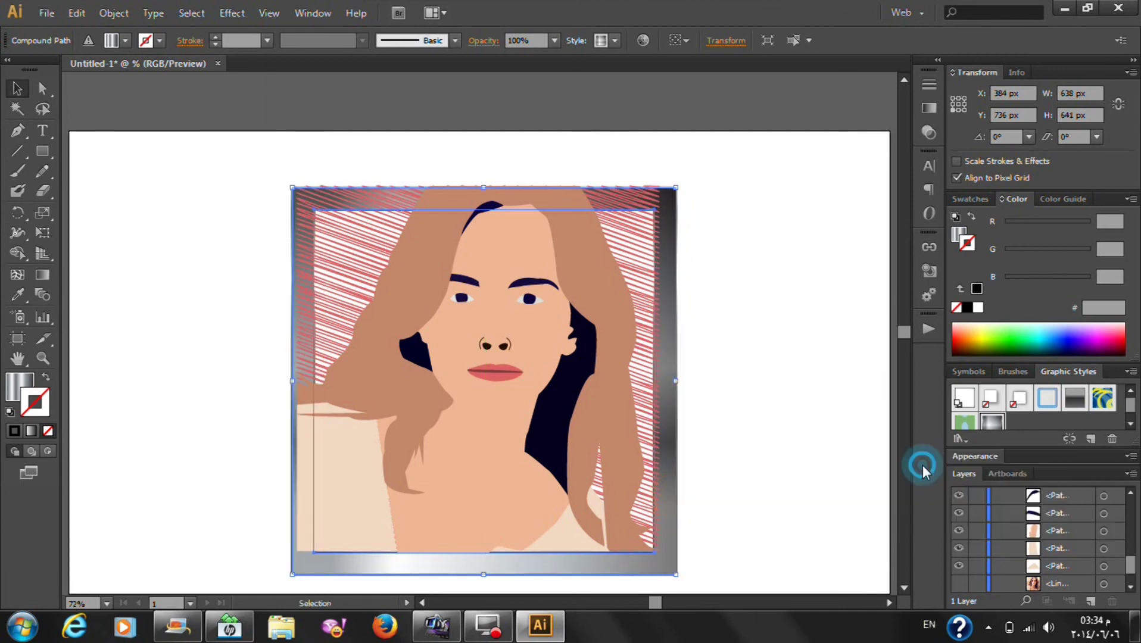
Enlarge the silver frame to about 646 × 649 px, nudge it 2 px left, and deselect
{"action": "left_click", "coordinate": [702, 244]}
{"action": "left_click", "coordinate": [673, 240]}
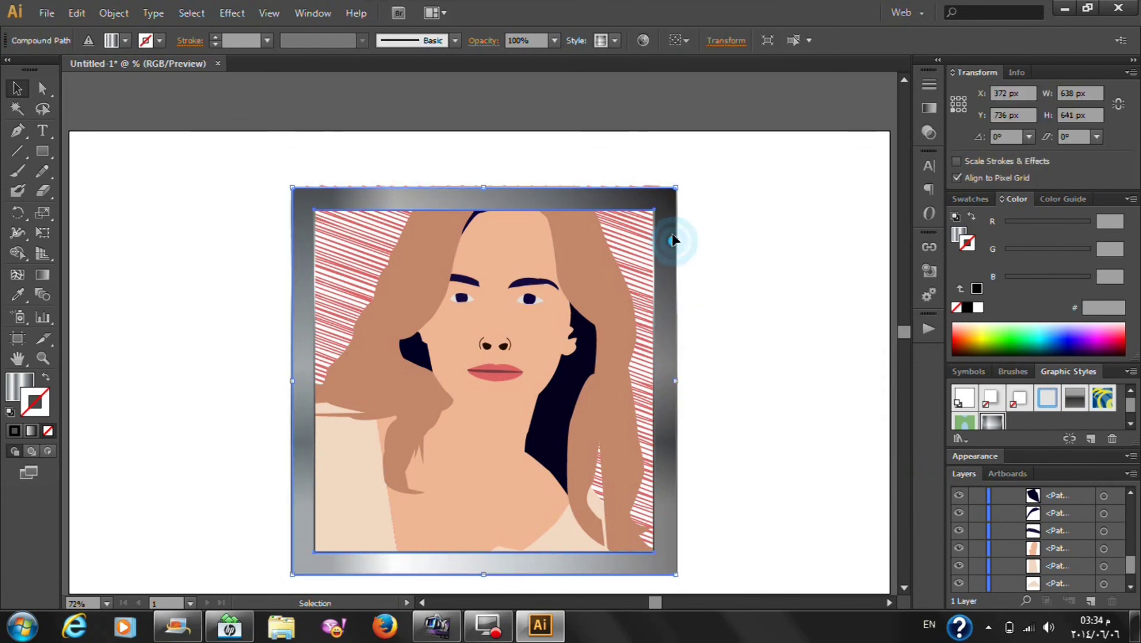
{"action": "left_click", "coordinate": [677, 184]}
{"action": "left_click_drag", "start_coordinate": [675, 185], "coordinate": [680, 182]}
{"action": "key", "text": "Left"}
{"action": "key", "text": "Left"}
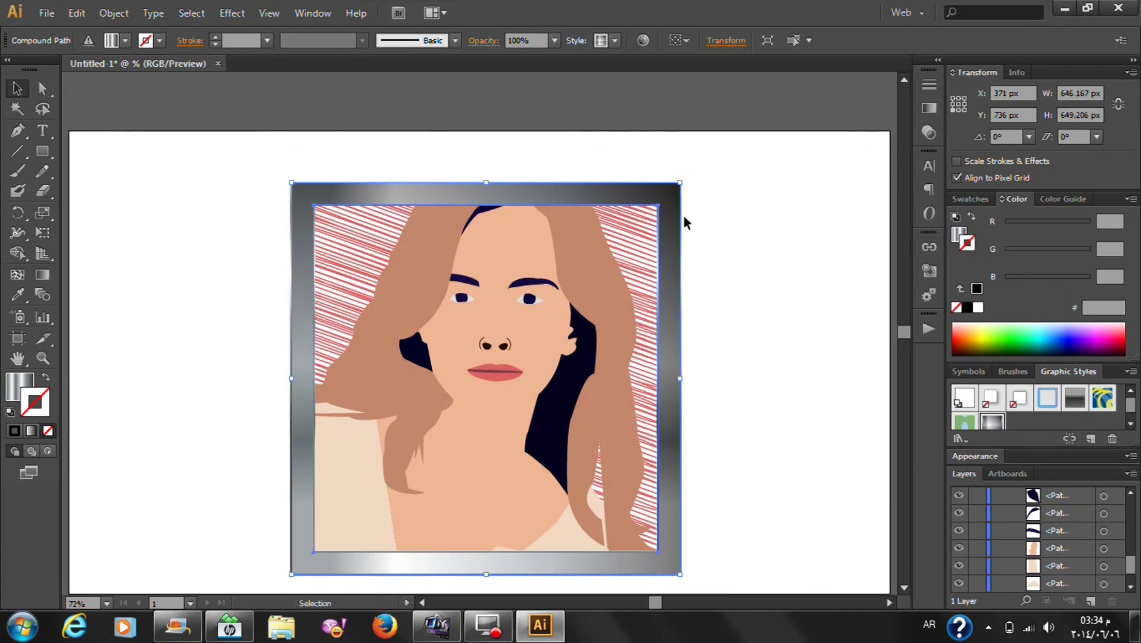
{"action": "left_click", "coordinate": [774, 261]}
{"action": "scroll", "coordinate": [774, 261], "scroll_direction": "down", "scroll_amount": 2}
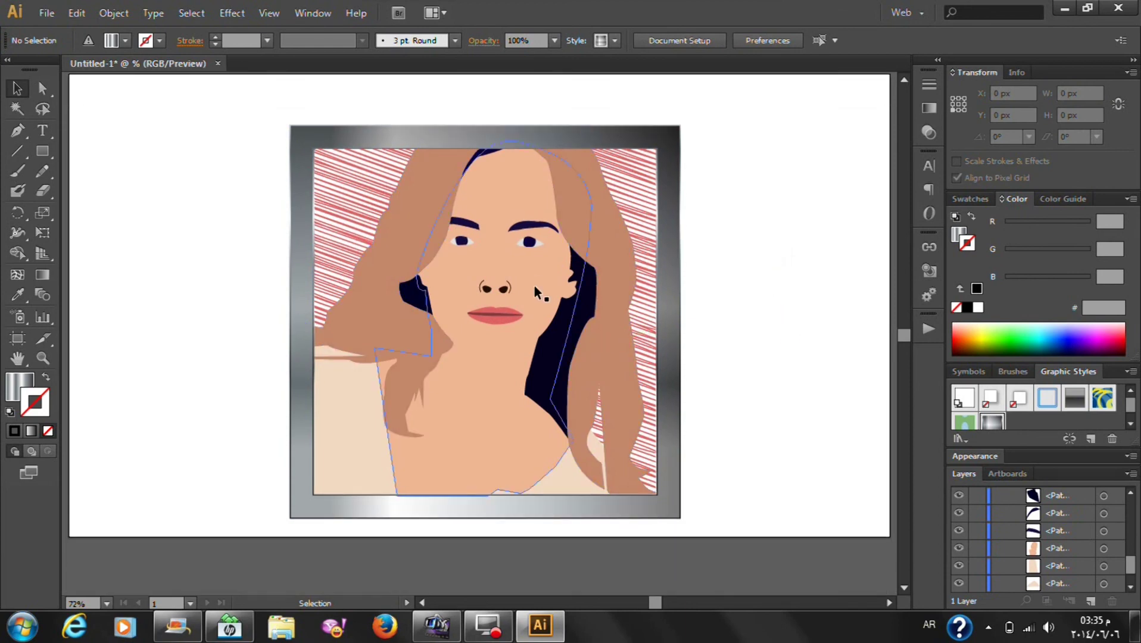
{"action": "scroll", "coordinate": [523, 293], "scroll_direction": "up", "scroll_amount": 3}
{"action": "scroll", "coordinate": [472, 265], "scroll_direction": "up", "scroll_amount": 1}
{"action": "left_click", "coordinate": [478, 292]}
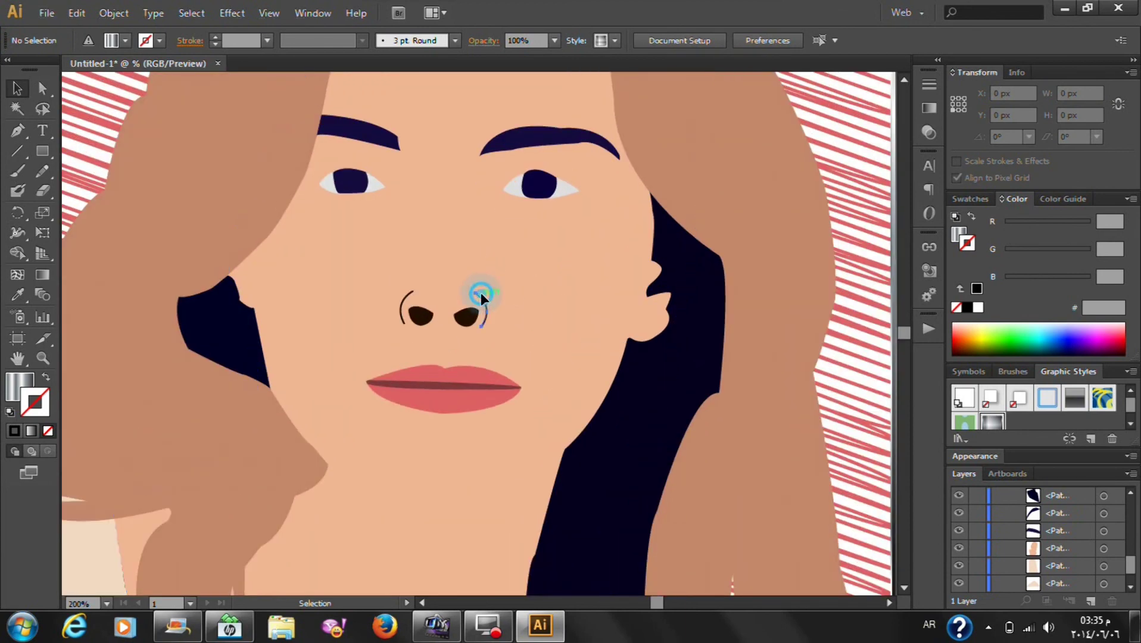
{"action": "left_click", "coordinate": [411, 308], "text": "shift"}
{"action": "key", "text": "Delete"}
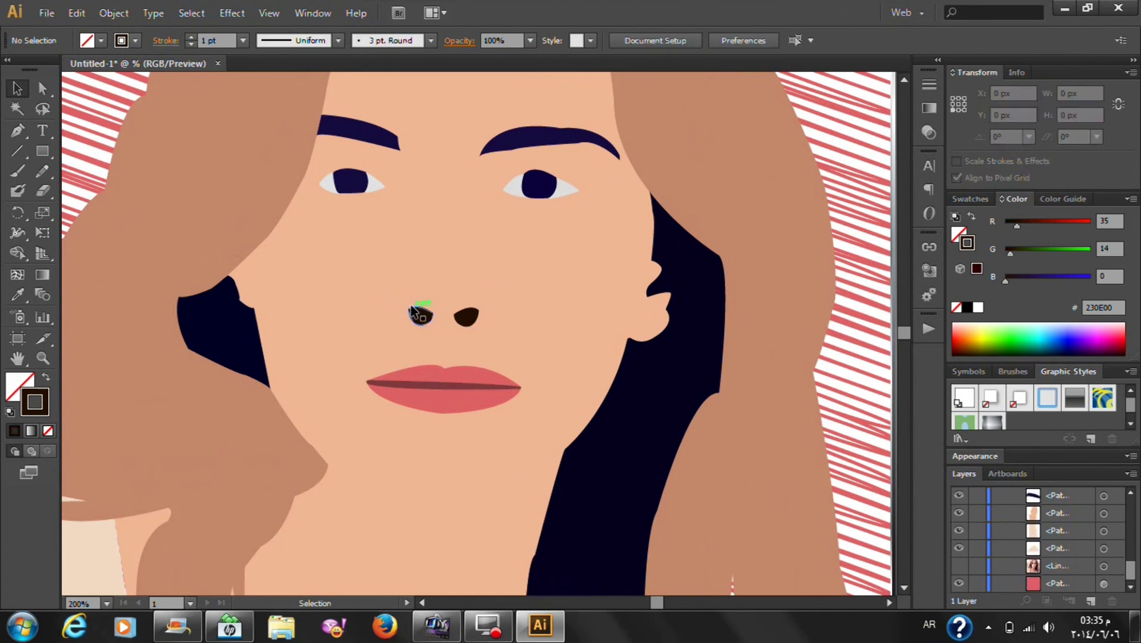
{"action": "key", "text": "ctrl+0"}
{"action": "left_click", "coordinate": [753, 316]}
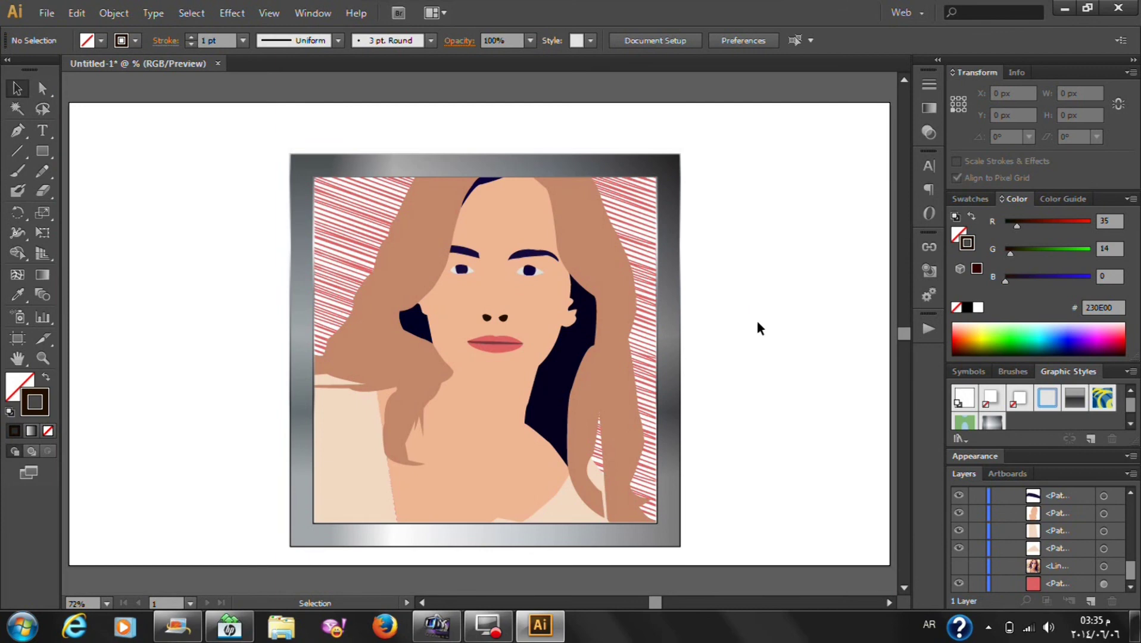
{"action": "key", "text": "ctrl+z"}
{"action": "left_click", "coordinate": [754, 322]}
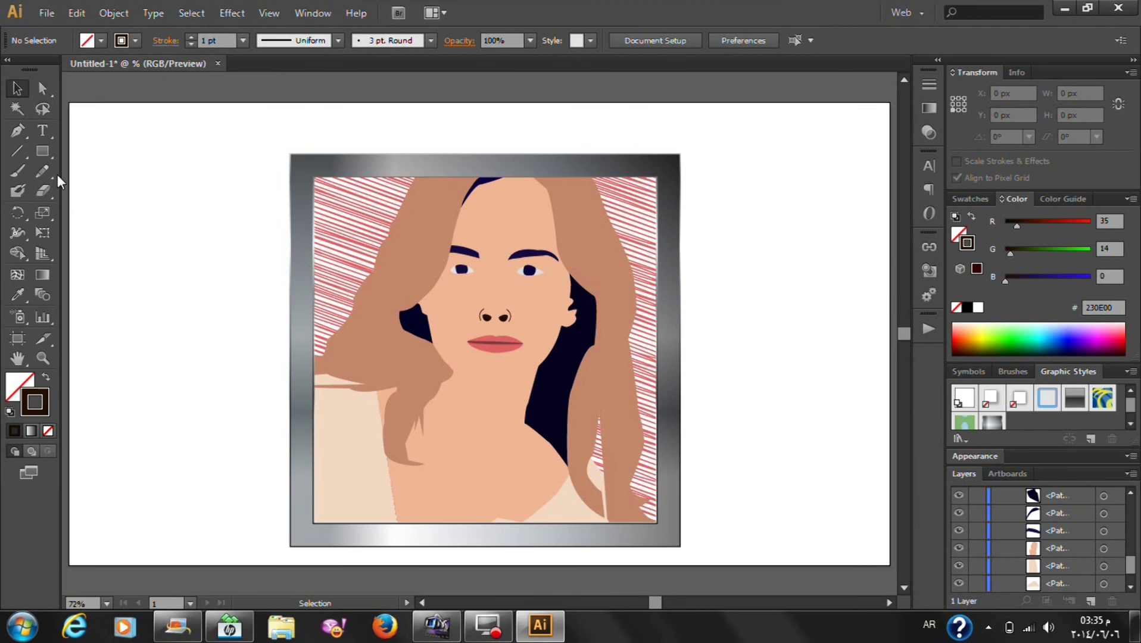
Draw a rectangle covering the portrait out to the frame's inner edges
{"action": "left_click", "coordinate": [42, 156]}
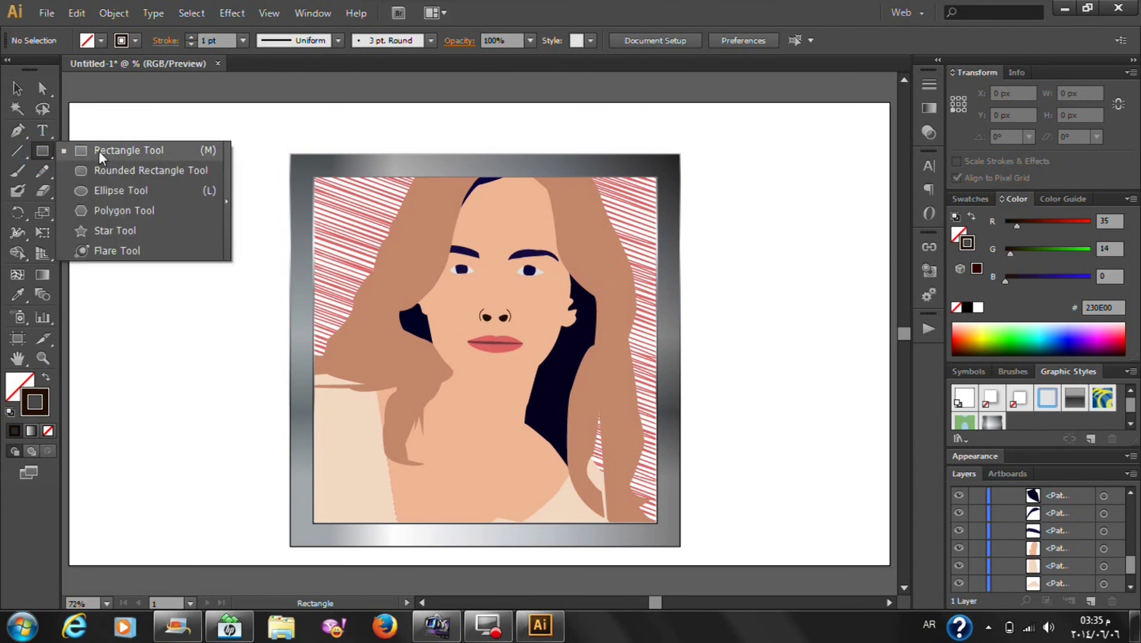
{"action": "left_click_drag", "start_coordinate": [314, 177], "coordinate": [651, 525]}
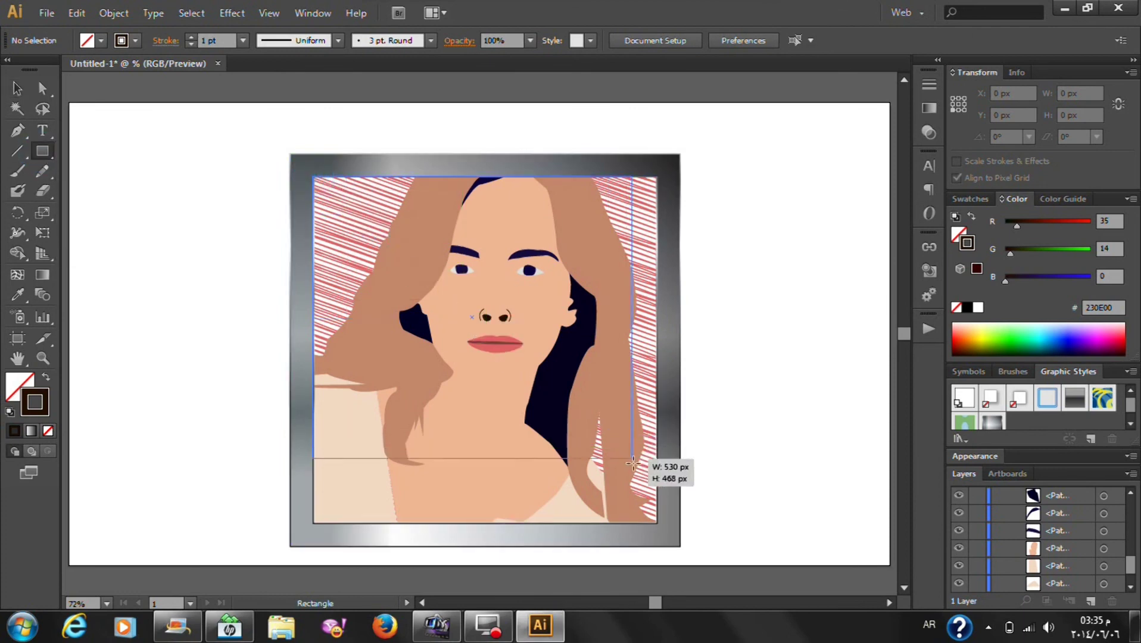
{"action": "left_click_drag", "start_coordinate": [651, 525], "coordinate": [657, 524]}
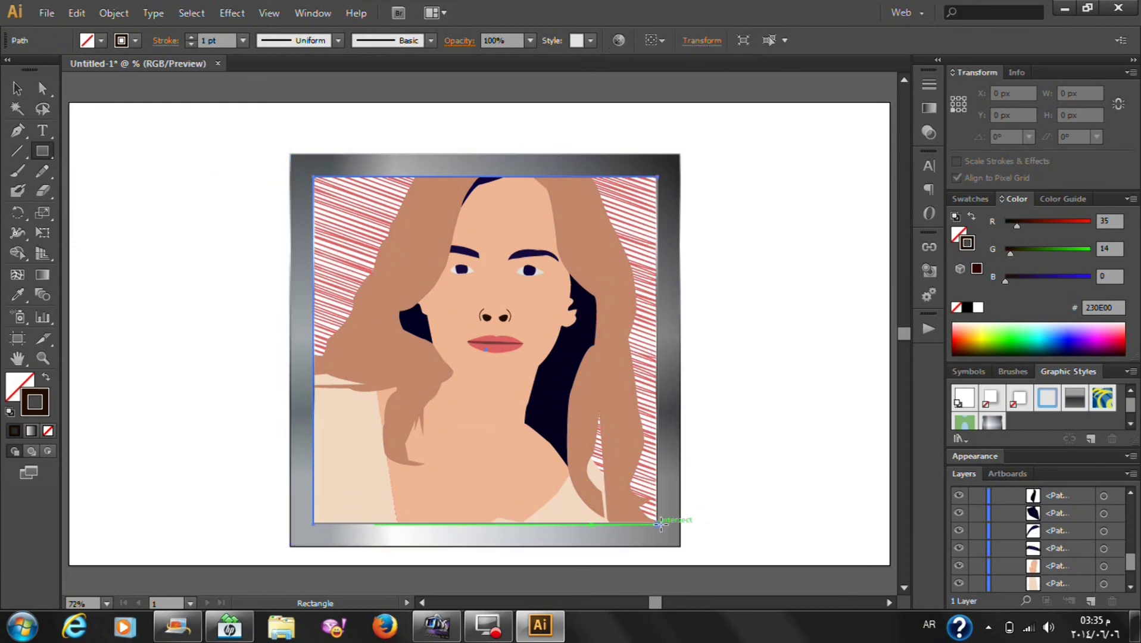
{"action": "left_click", "coordinate": [20, 91]}
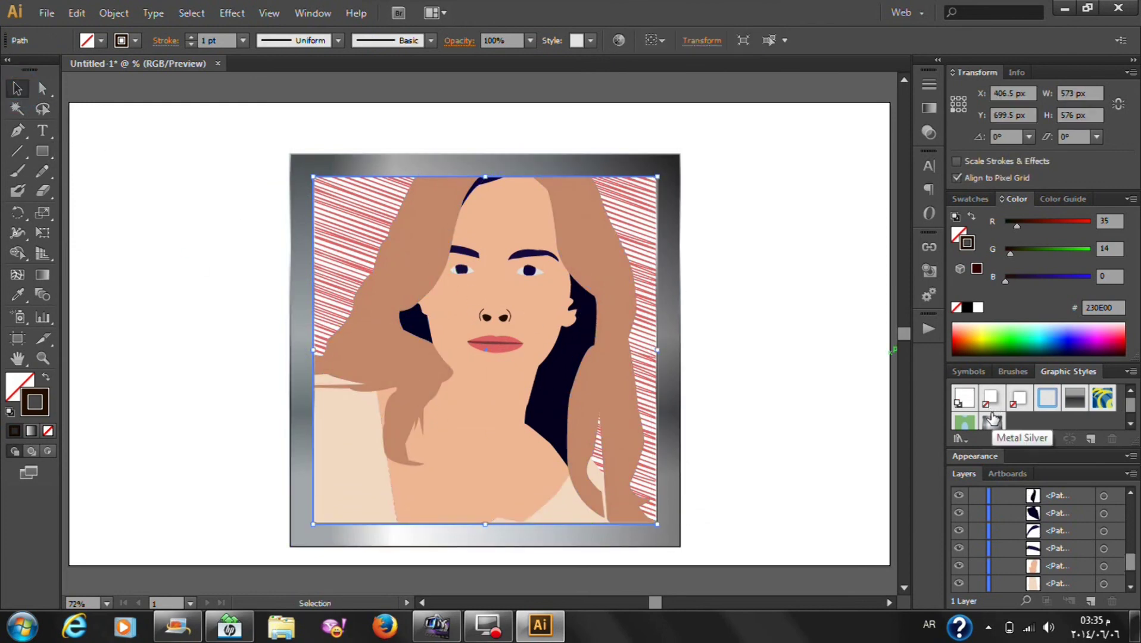
Give the rectangle the Metal Silver style and reduce its opacity, trying values between 20% and 50%
{"action": "left_click", "coordinate": [1070, 402]}
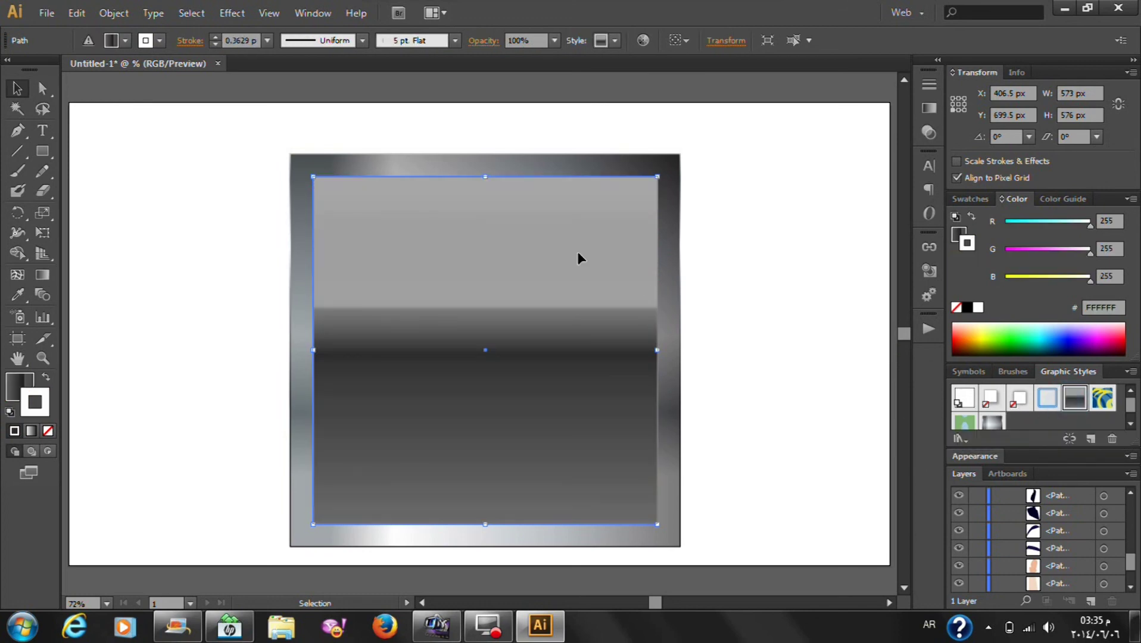
{"action": "left_click", "coordinate": [553, 41]}
{"action": "left_click", "coordinate": [583, 150]}
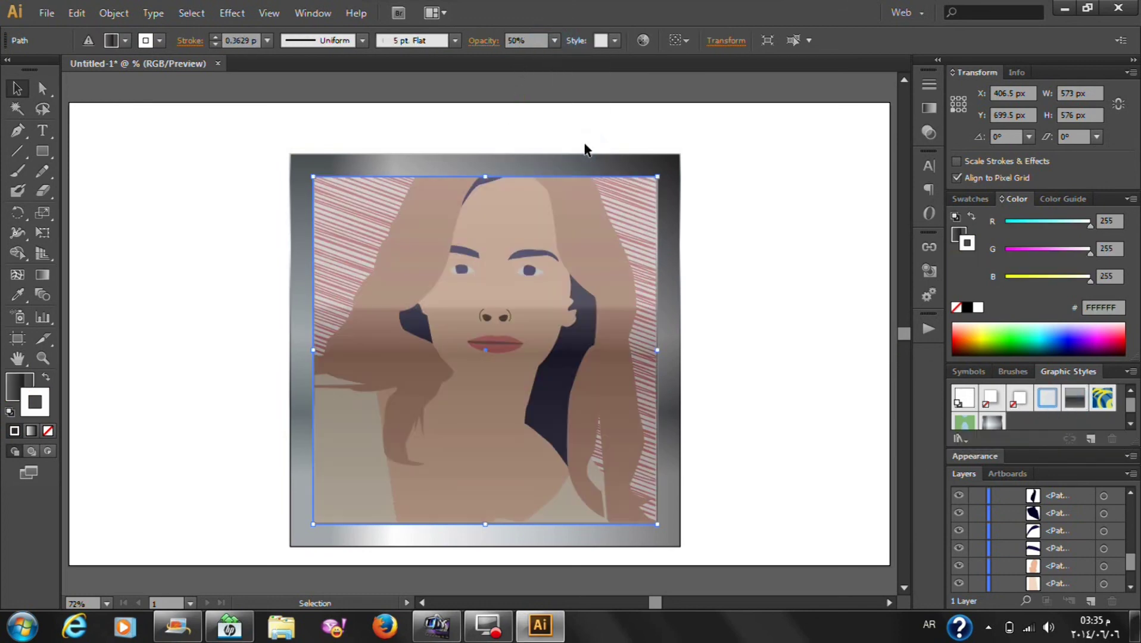
{"action": "left_click", "coordinate": [553, 40]}
{"action": "left_click", "coordinate": [581, 105]}
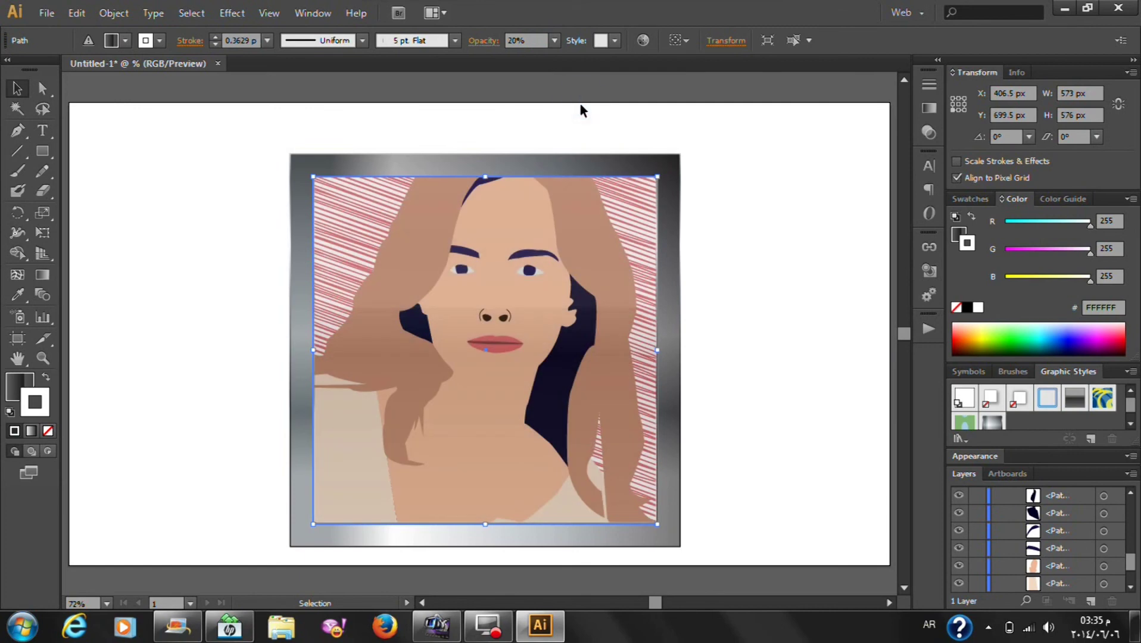
{"action": "left_click", "coordinate": [554, 41]}
{"action": "left_click", "coordinate": [570, 107]}
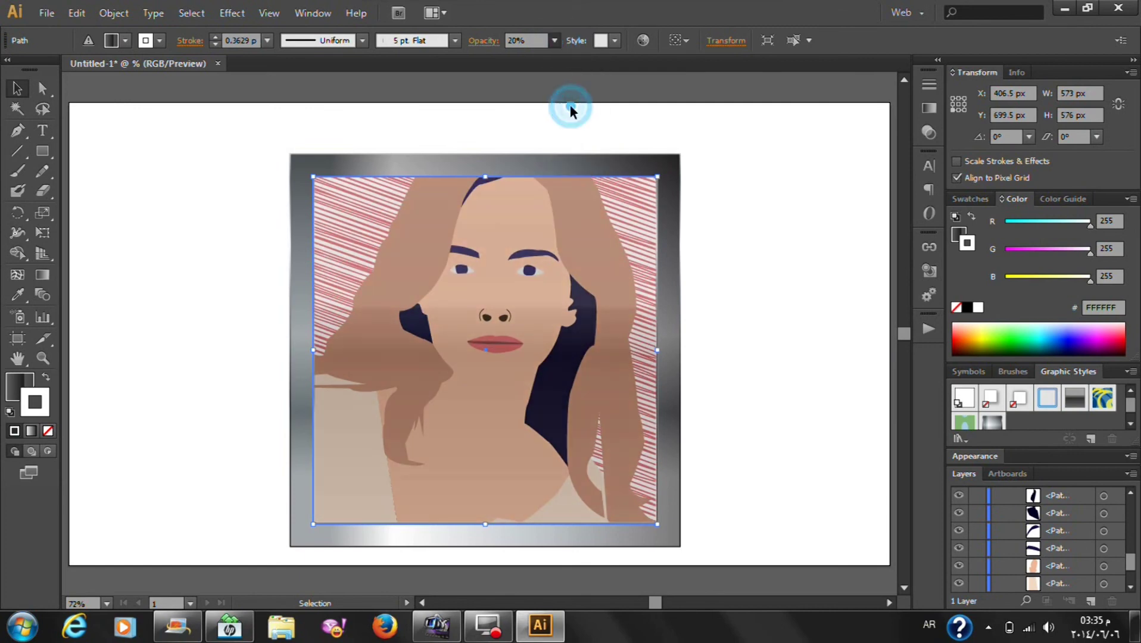
Apply an Illuminate Styles graphic style to the overlay rectangle
{"action": "left_click", "coordinate": [1129, 373]}
{"action": "mouse_move", "coordinate": [1032, 335]}
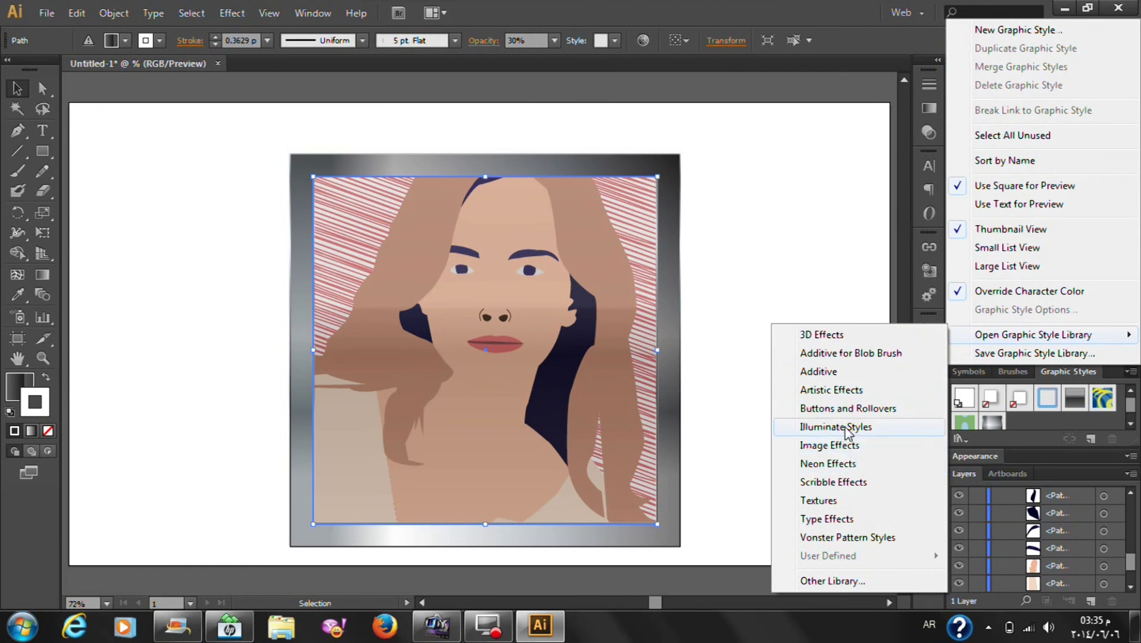
{"action": "left_click", "coordinate": [847, 427]}
{"action": "left_click", "coordinate": [527, 309]}
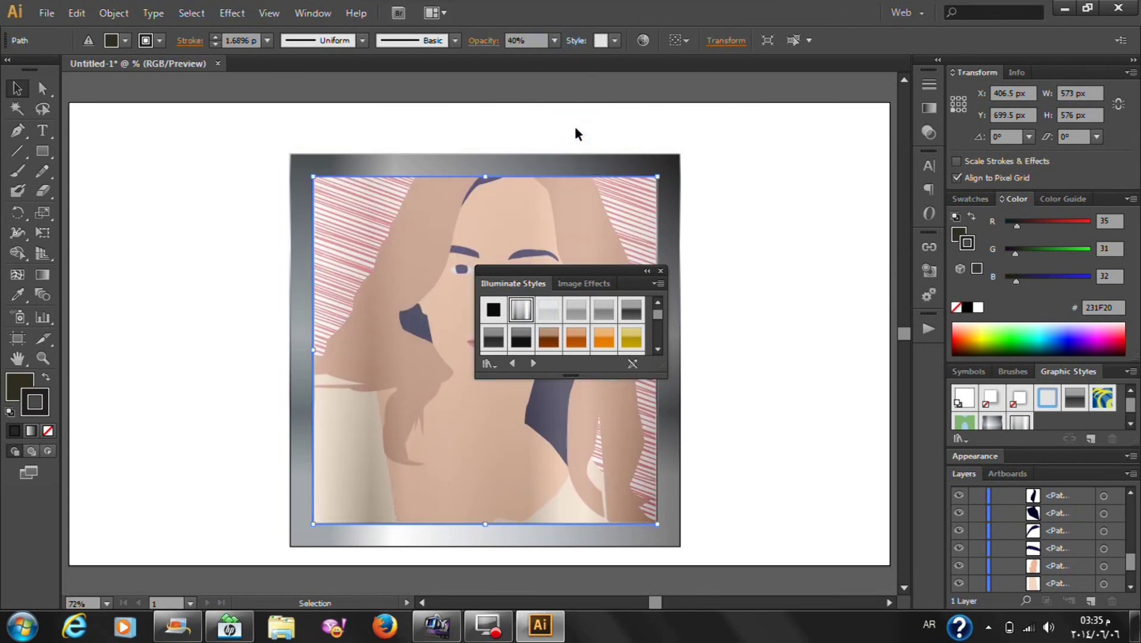
{"action": "left_click", "coordinate": [660, 270]}
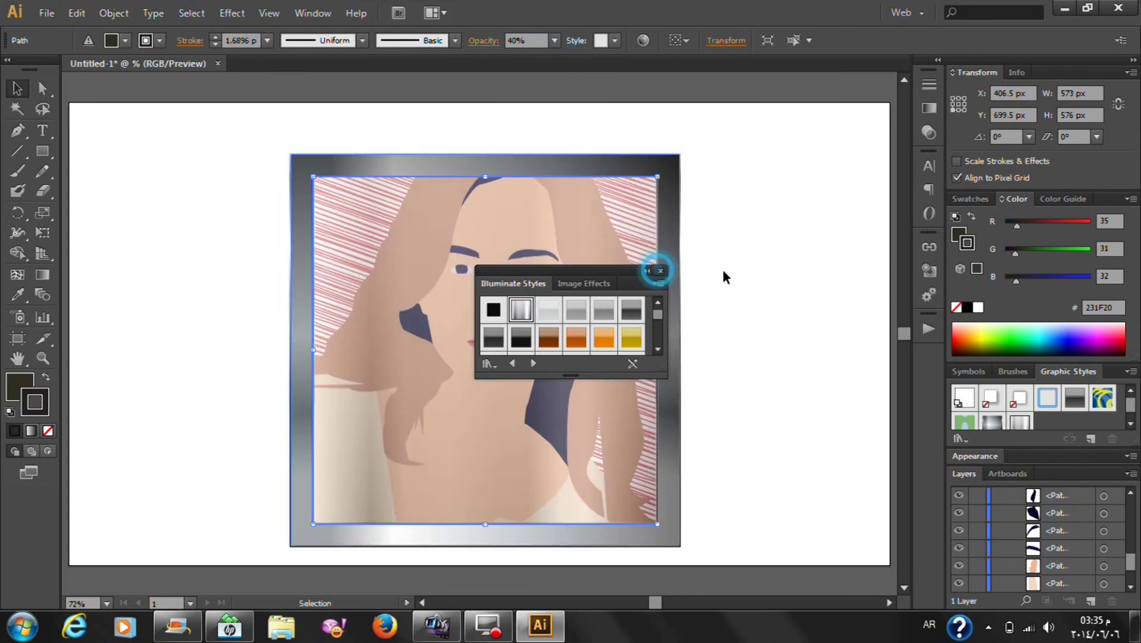
{"action": "left_click", "coordinate": [740, 271]}
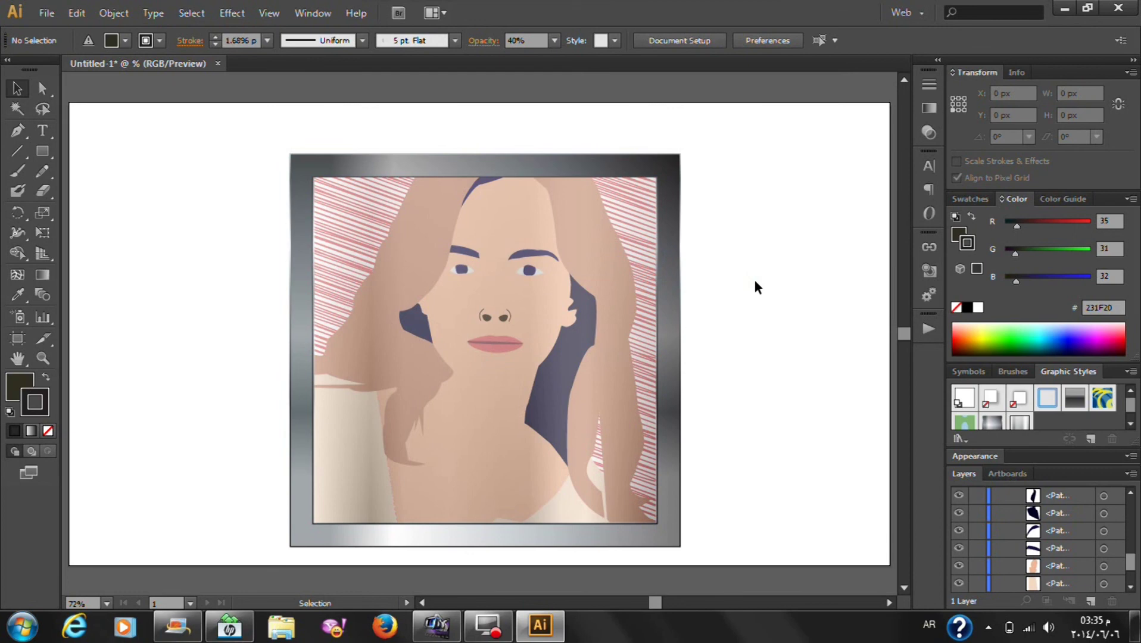
{"action": "left_click_drag", "start_coordinate": [233, 125], "coordinate": [784, 568]}
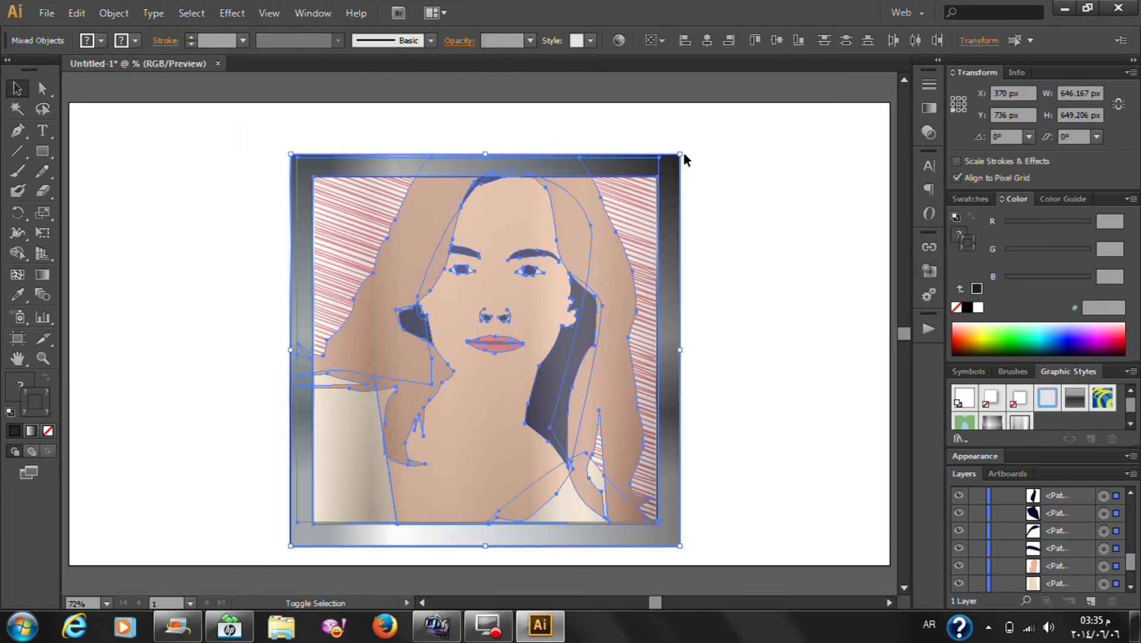
Scale the framed portrait up to about 705 × 708 px and shift it slightly left
{"action": "left_click_drag", "start_coordinate": [678, 154], "coordinate": [715, 119]}
{"action": "left_click_drag", "start_coordinate": [658, 290], "coordinate": [650, 293]}
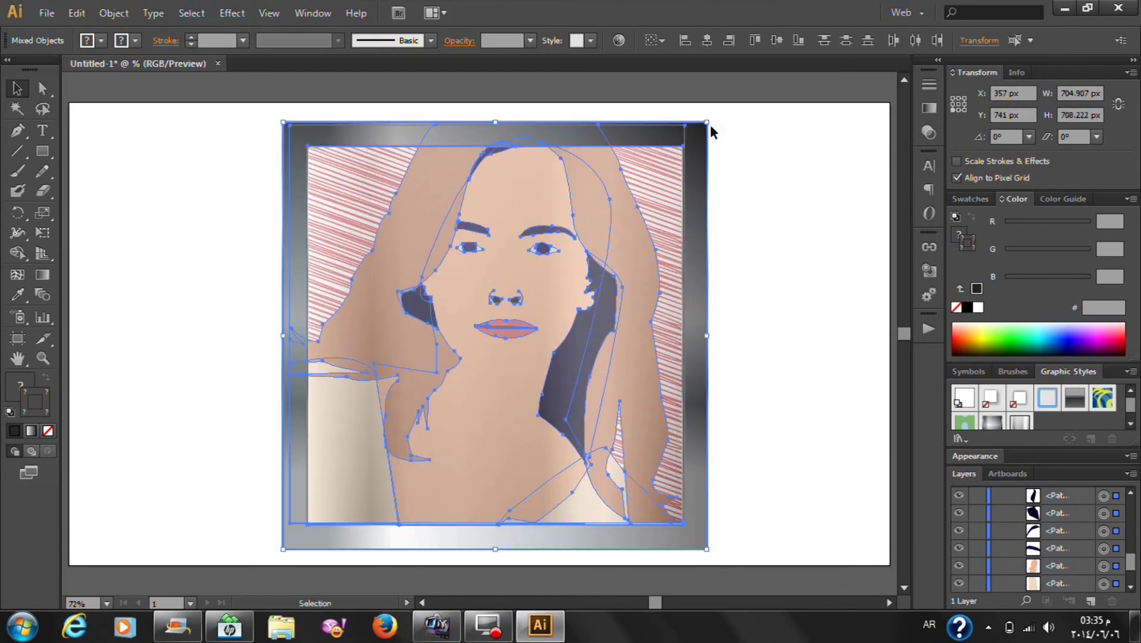
{"action": "left_click_drag", "start_coordinate": [709, 123], "coordinate": [717, 113]}
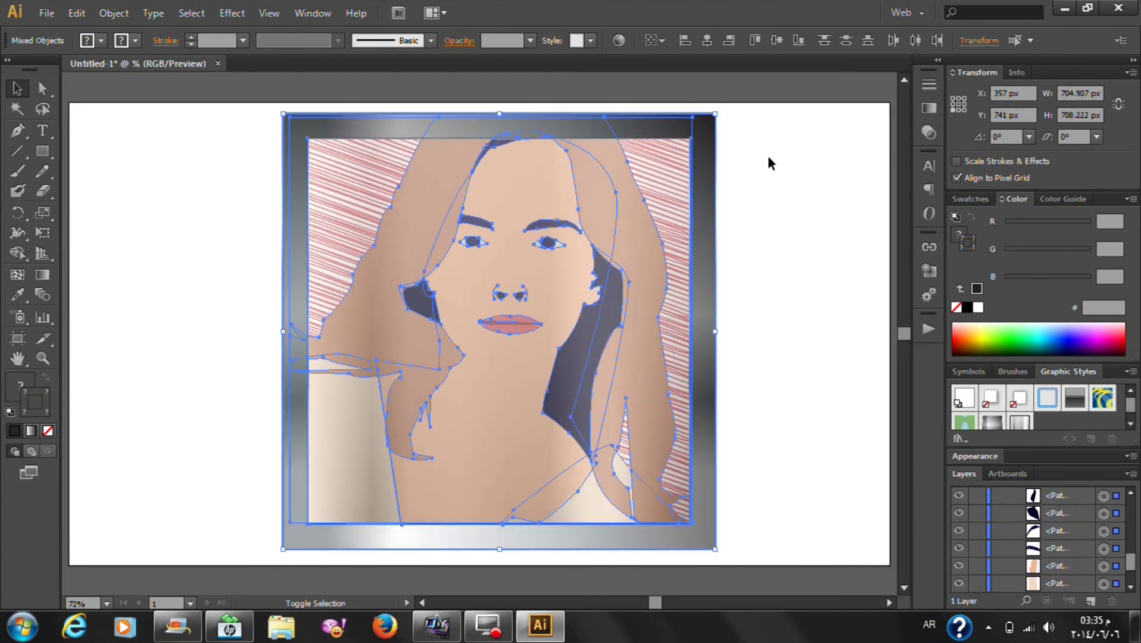
{"action": "left_click", "coordinate": [781, 173]}
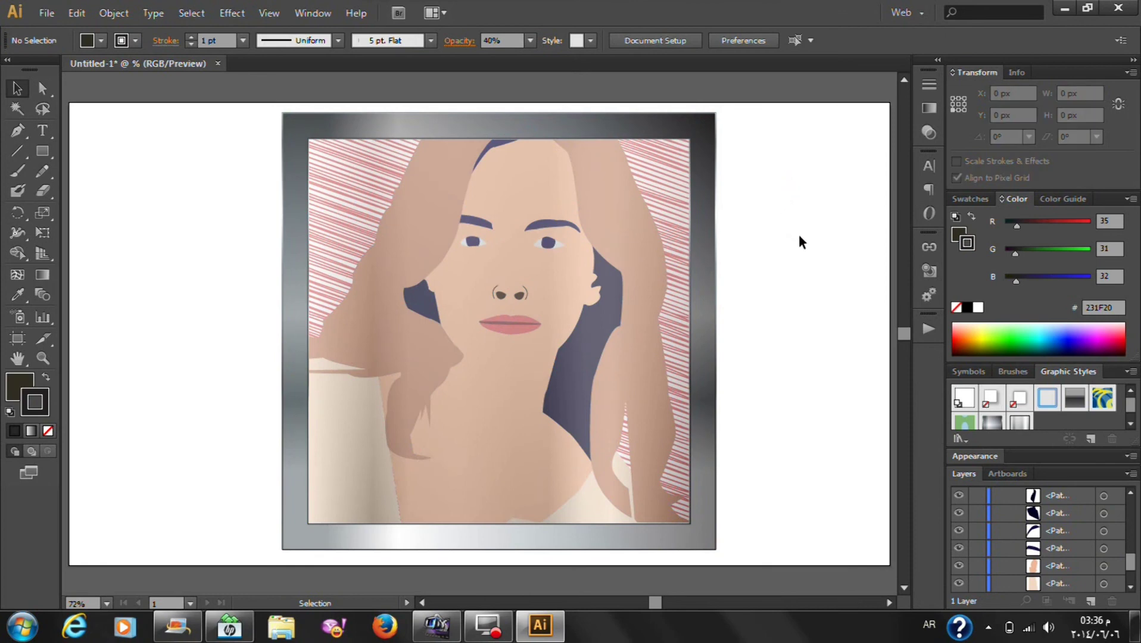
{"action": "scroll", "coordinate": [799, 238], "scroll_direction": "down", "scroll_amount": 2}
{"action": "scroll", "coordinate": [799, 238], "scroll_direction": "up", "scroll_amount": 2}
{"action": "left_click", "coordinate": [46, 13]}
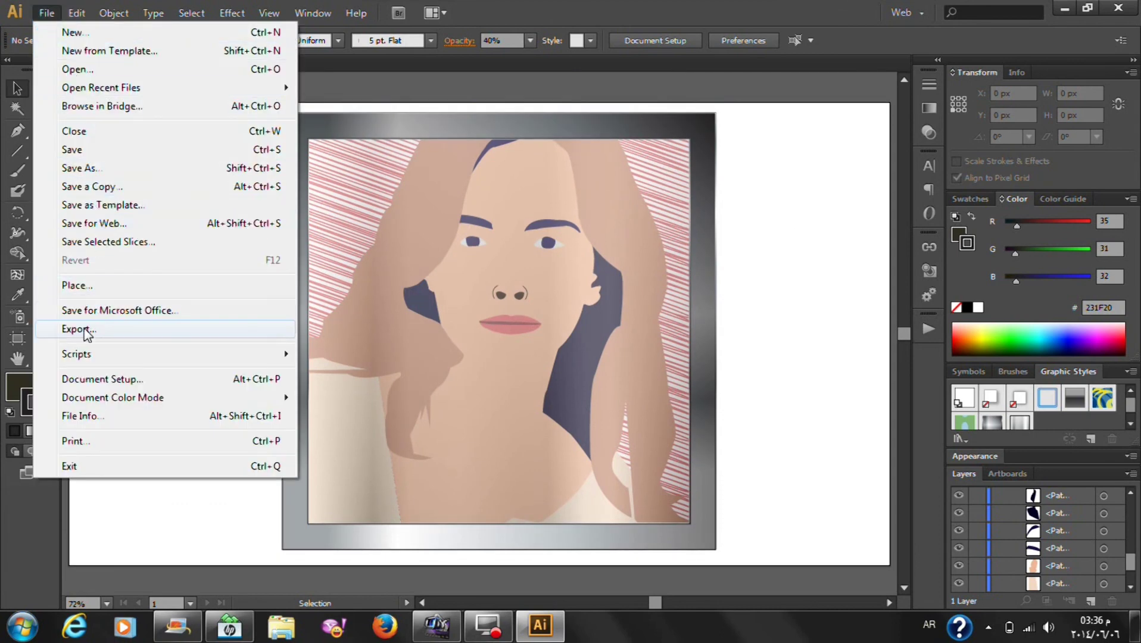
Export the artwork to the Desktop as asfasfv.png at High (300 ppi) with a transparent background
{"action": "left_click", "coordinate": [84, 328]}
{"action": "key", "text": "BackSpace"}
{"action": "type", "text": "asfasf"}
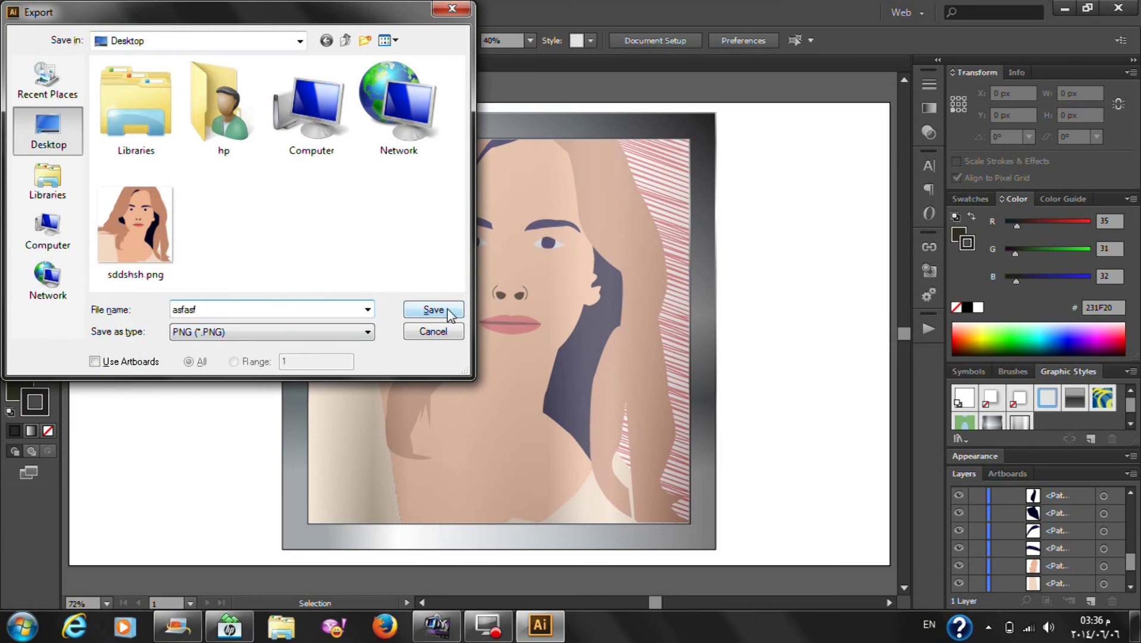
{"action": "type", "text": "v"}
{"action": "left_click", "coordinate": [419, 312]}
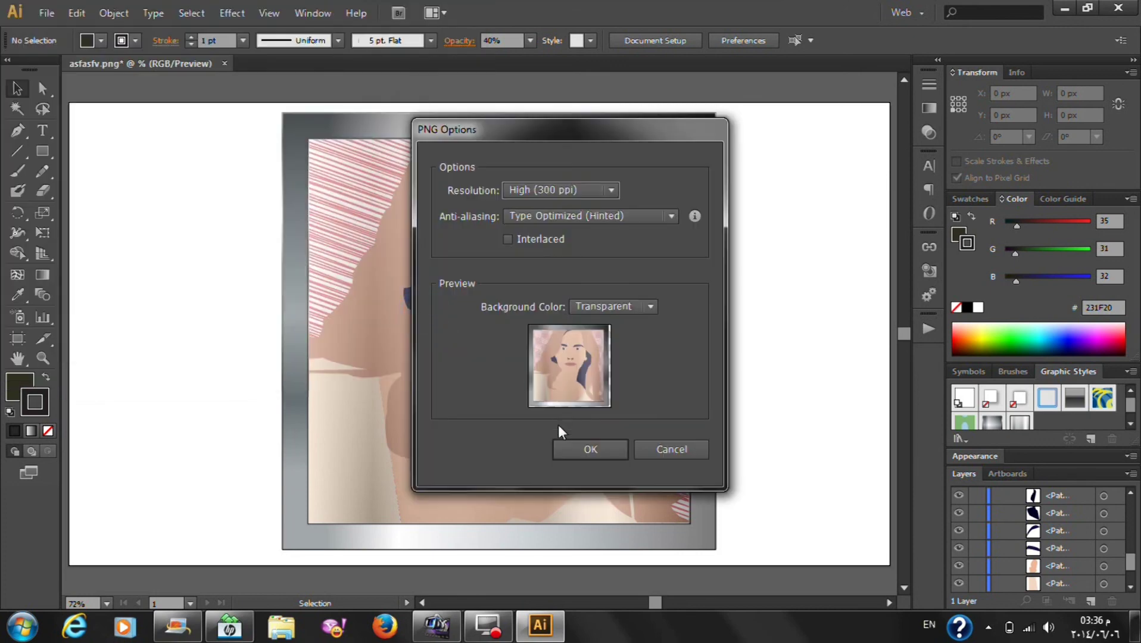
{"action": "left_click", "coordinate": [595, 449]}
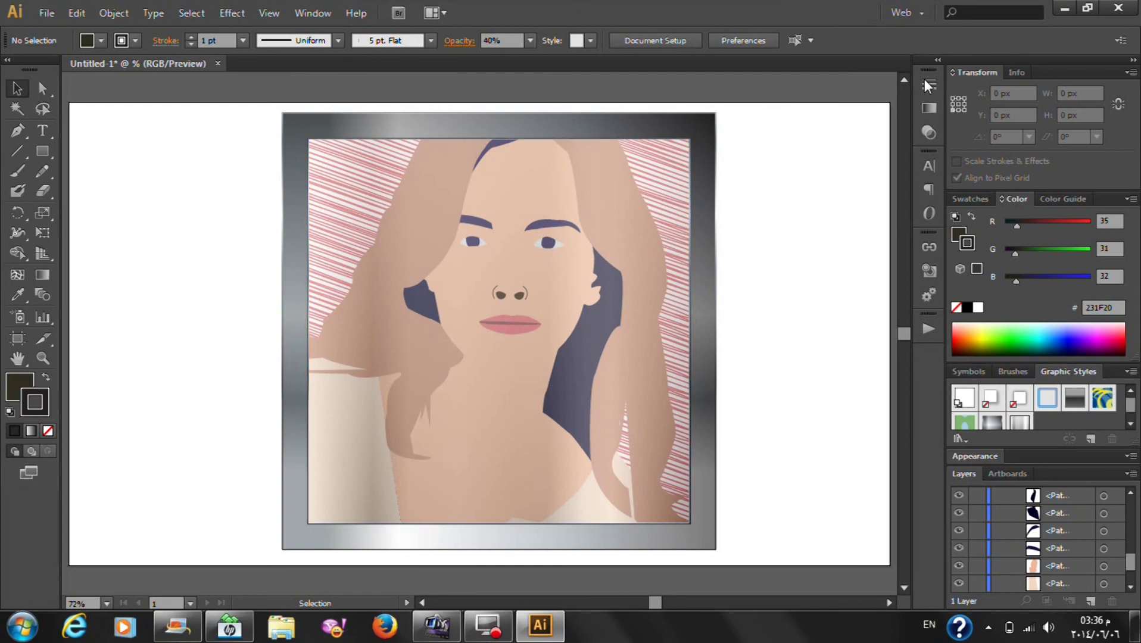
Open asfasfv.png from the desktop in Windows Photo Viewer, then close the viewer
{"action": "left_click", "coordinate": [1064, 13]}
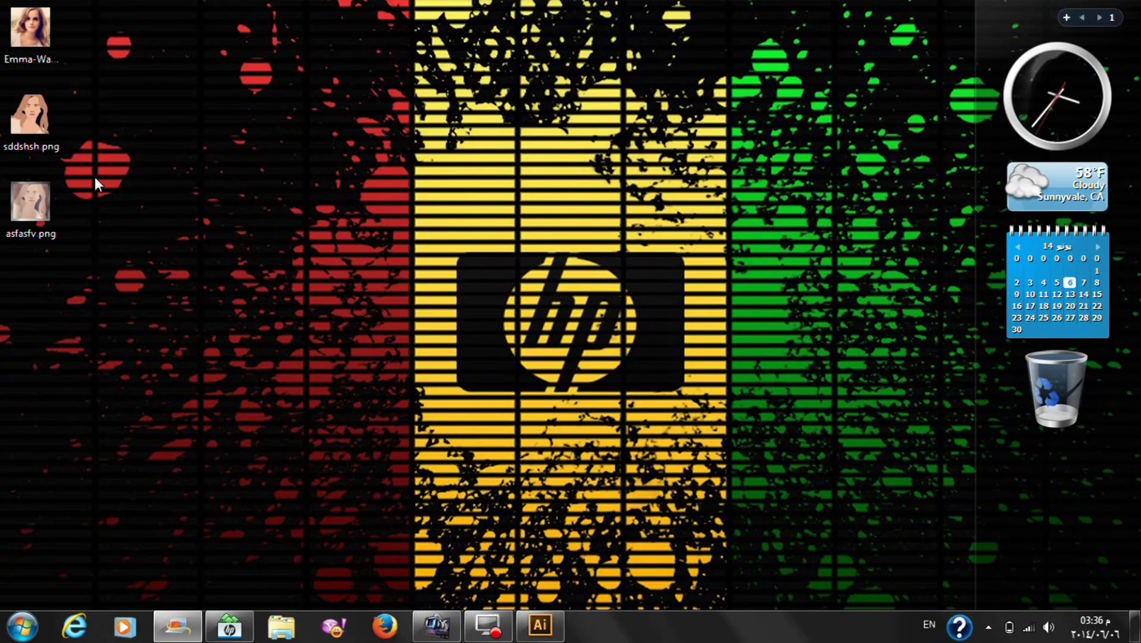
{"action": "double_click", "coordinate": [32, 207]}
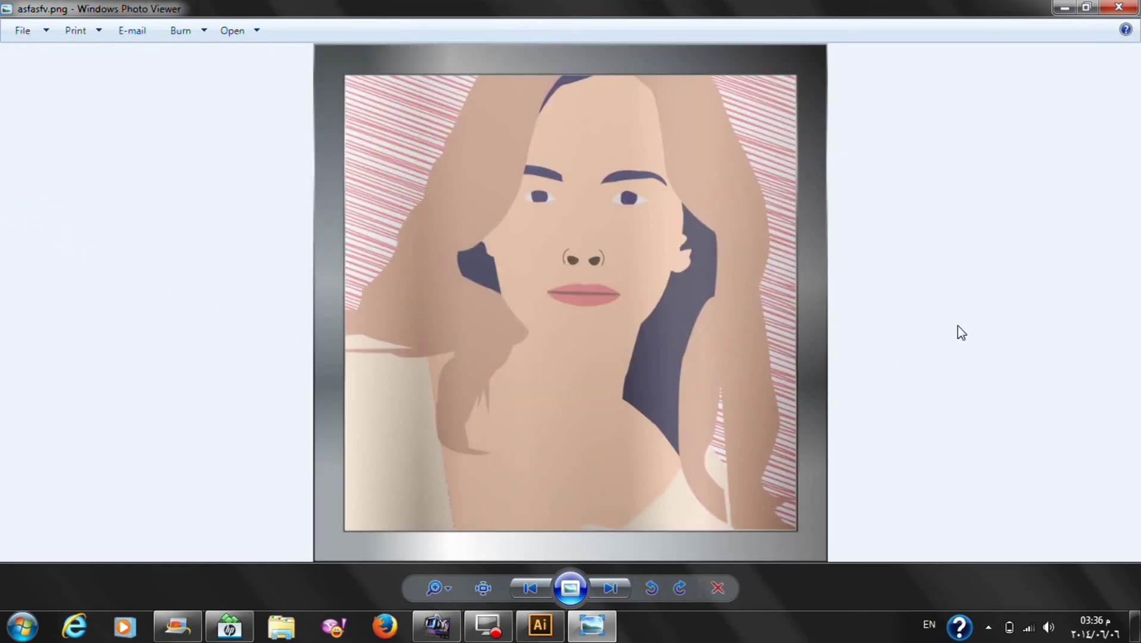
{"action": "left_click", "coordinate": [1129, 8]}
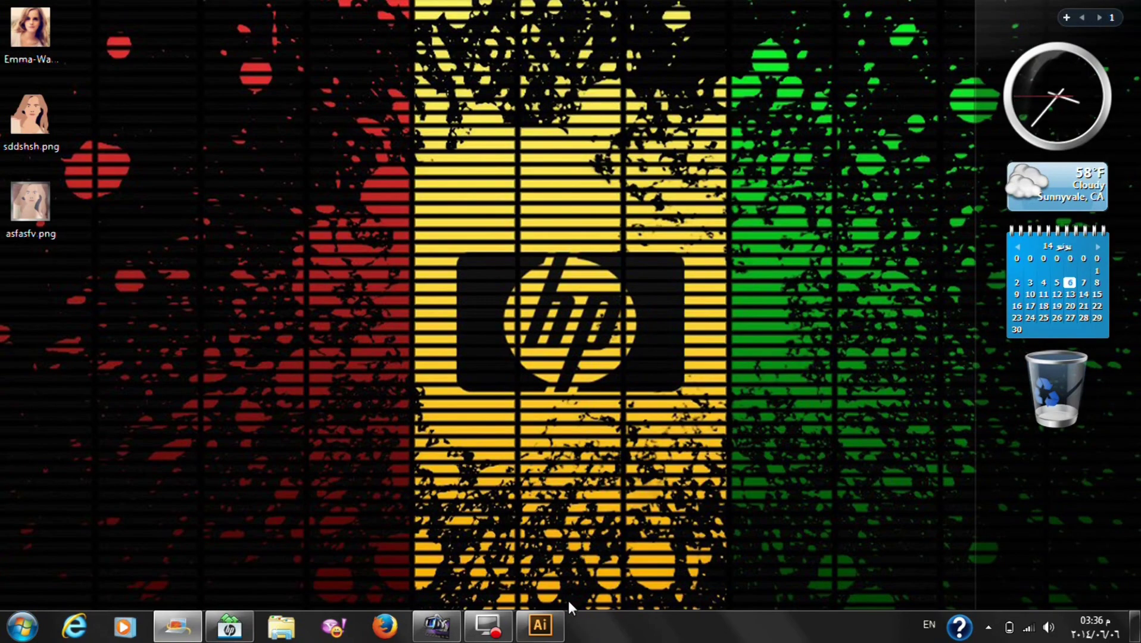